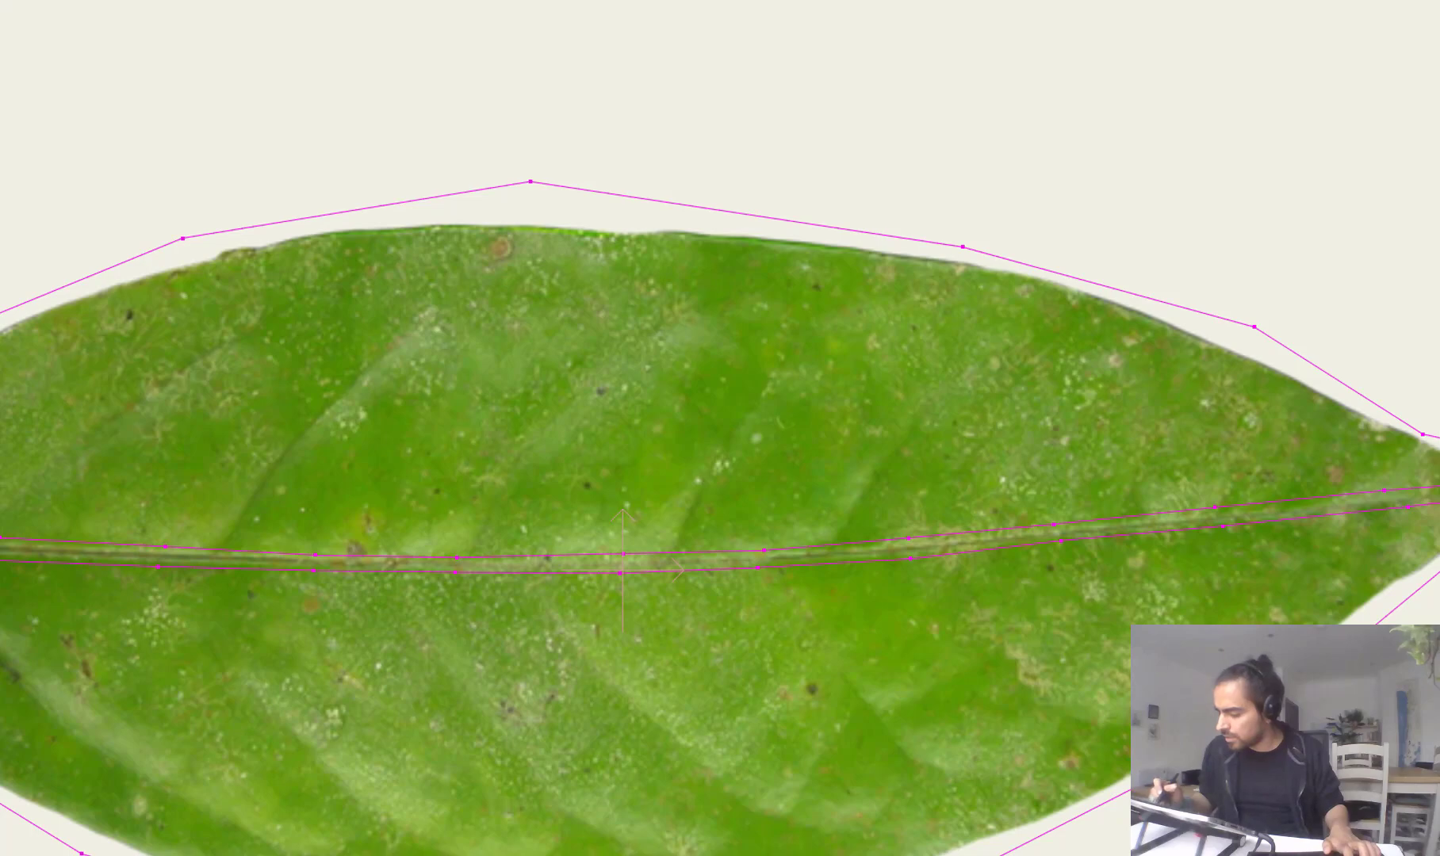
Step: Triangulate the leaf's outline and midrib vectors into a 2D mesh
key("1")
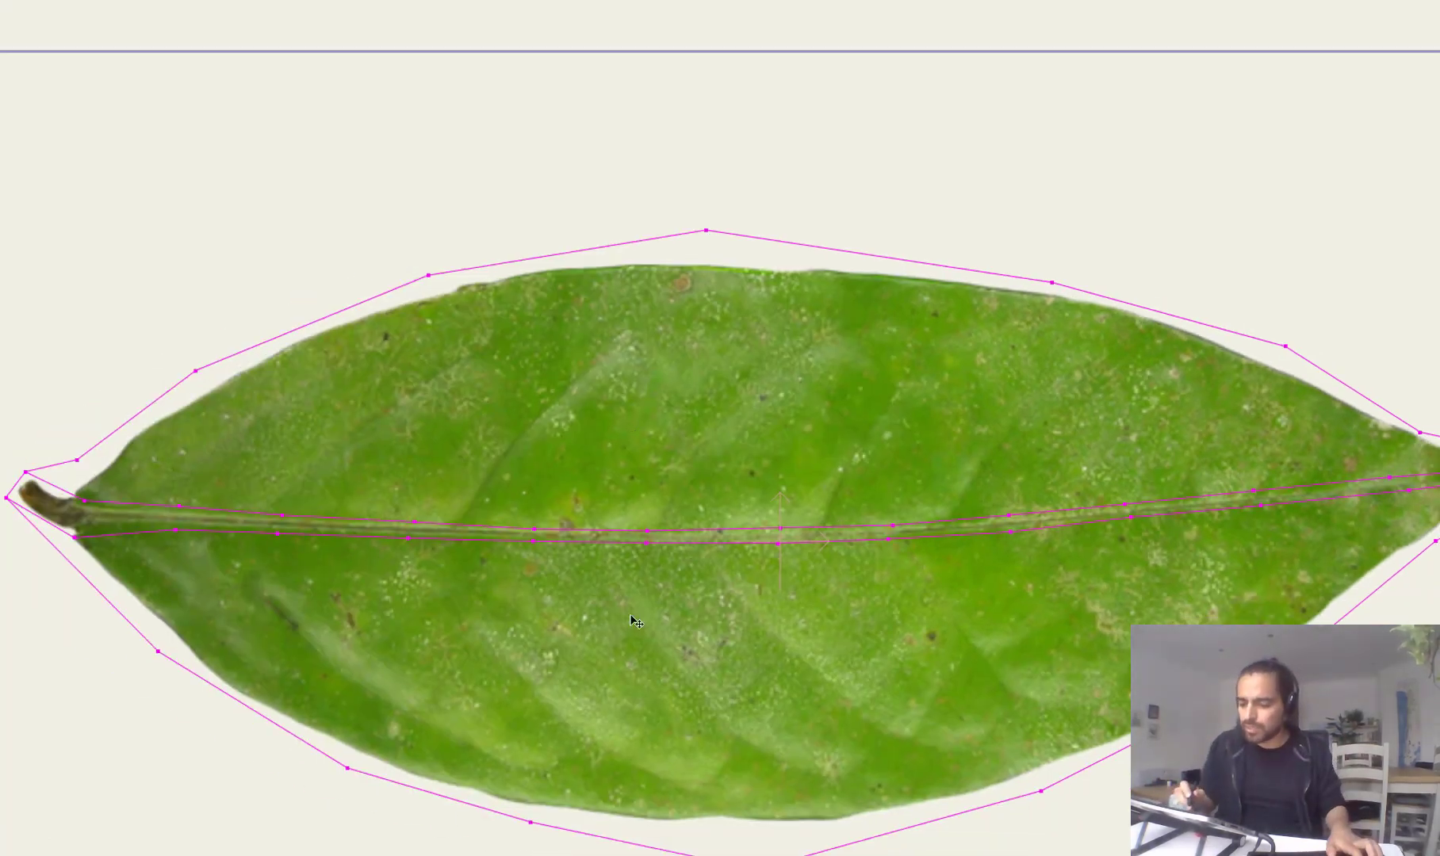
left_click_drag(589, 569, 657, 528)
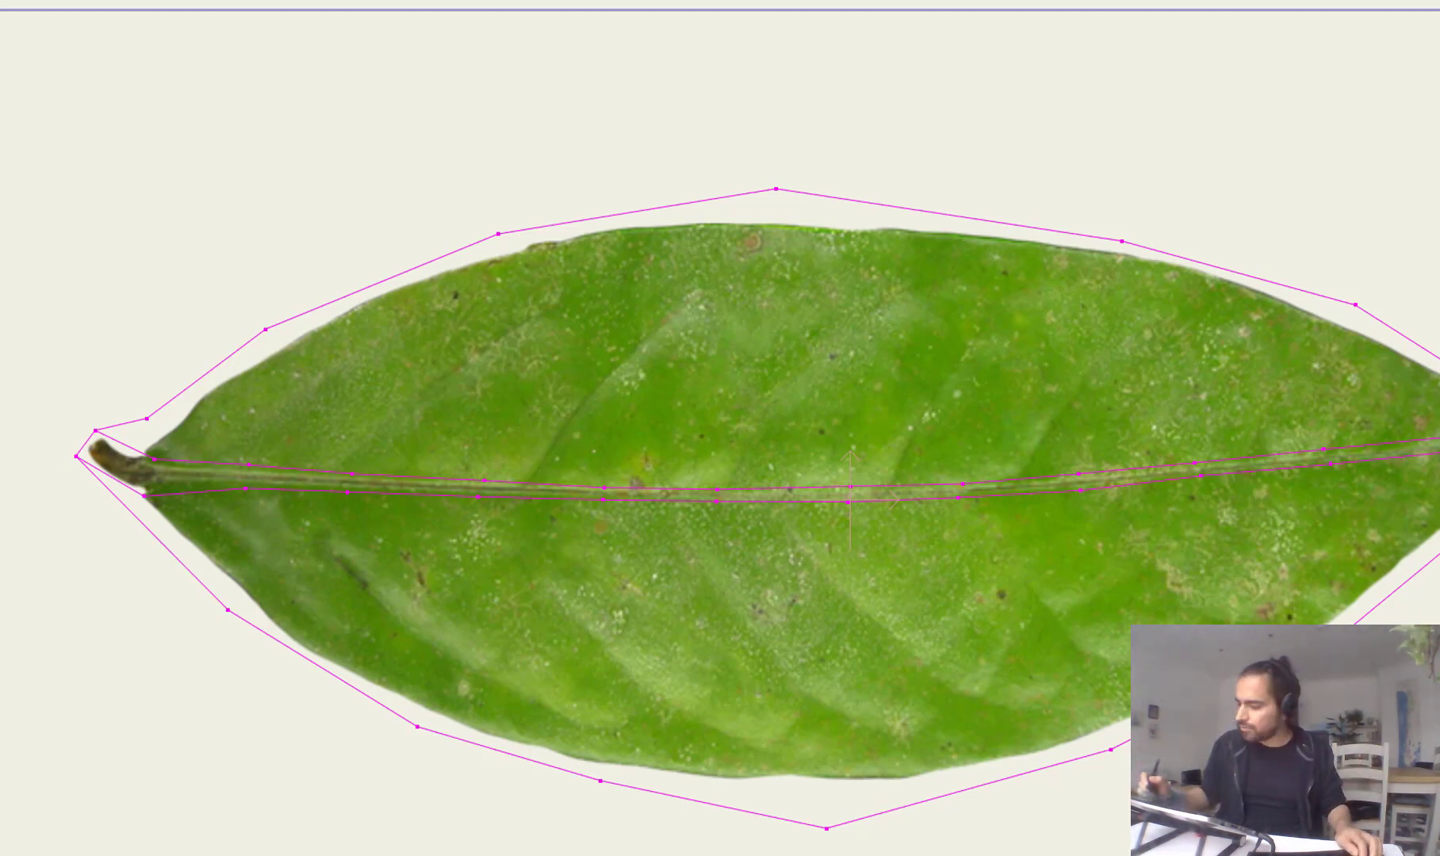
left_click(0, 0)
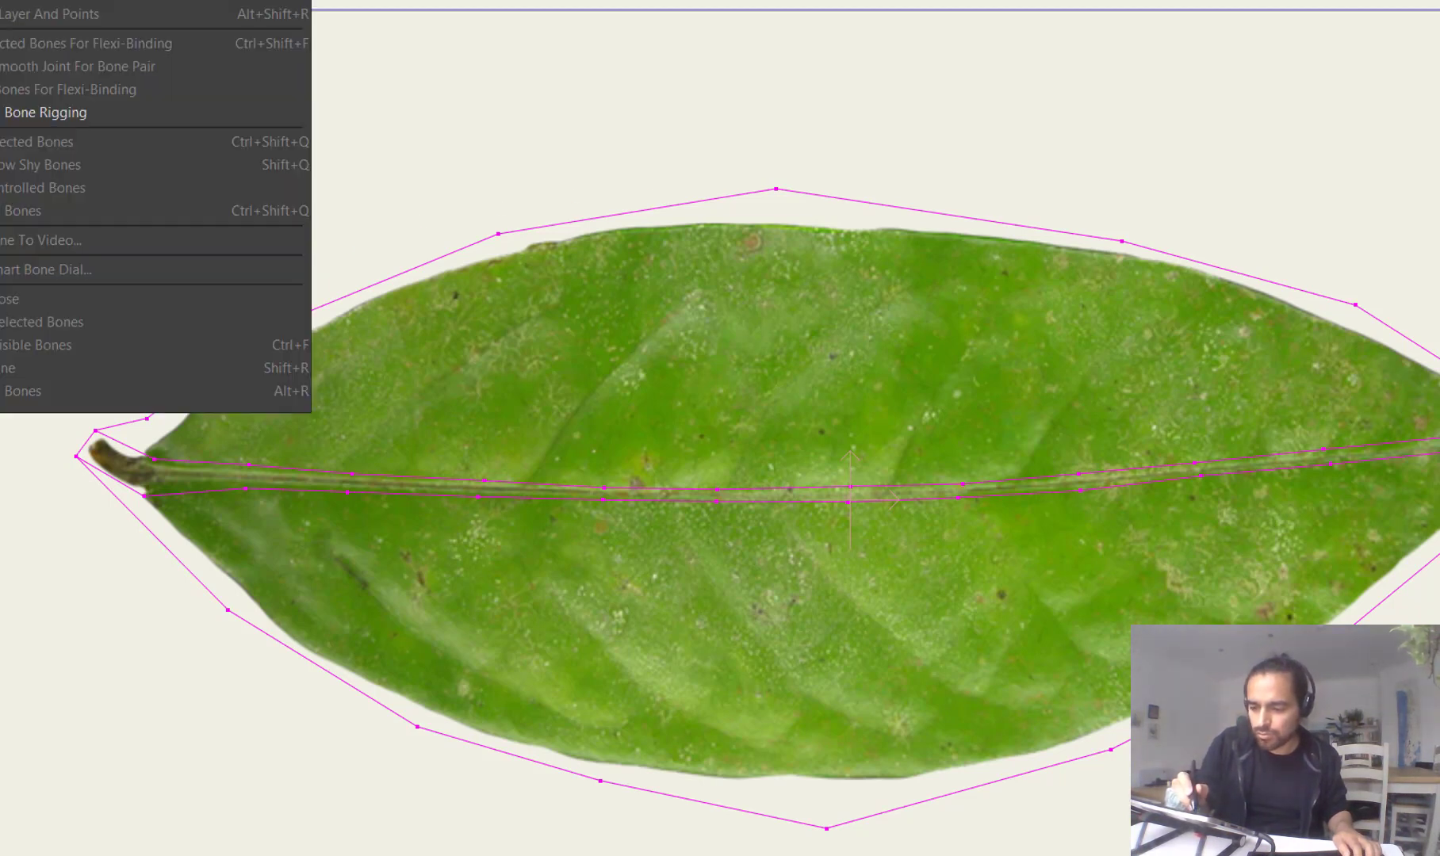
mouse_move(0, 0)
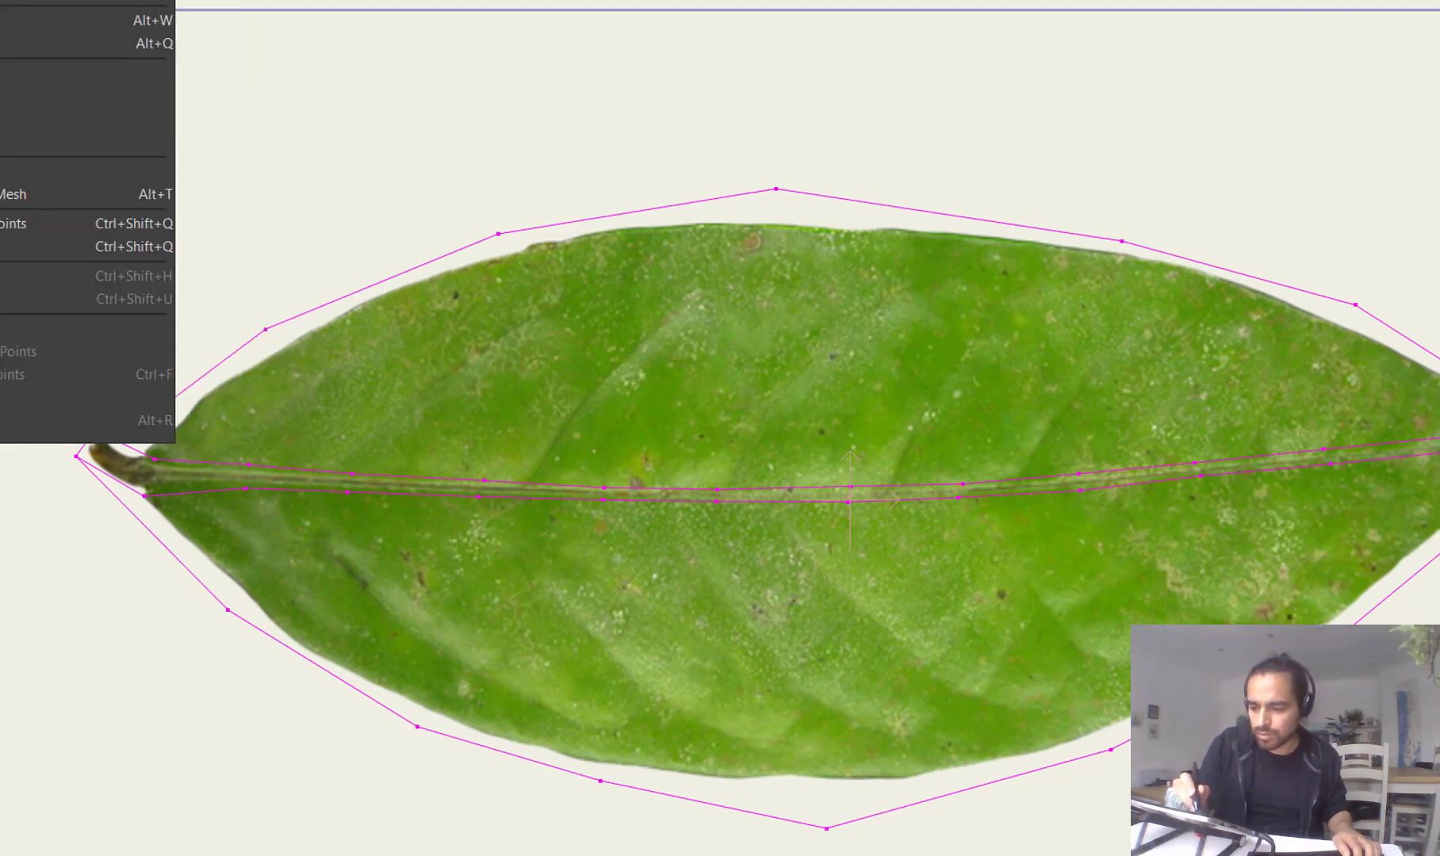
left_click(49, 205)
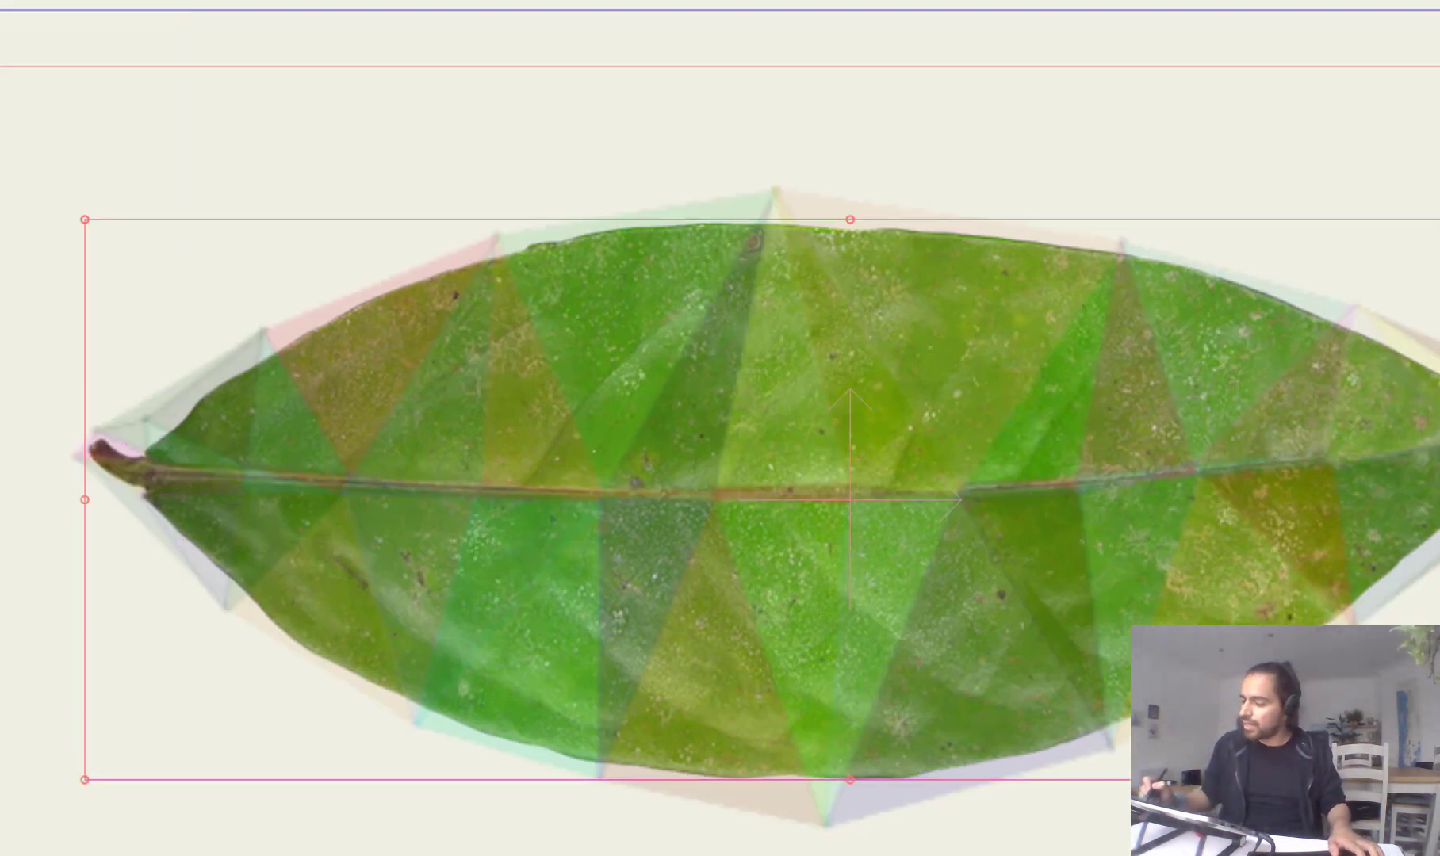
Step: Set the leaf image layer's smart warp layer to mesh
double_click(1439, 225)
left_click(1112, 157)
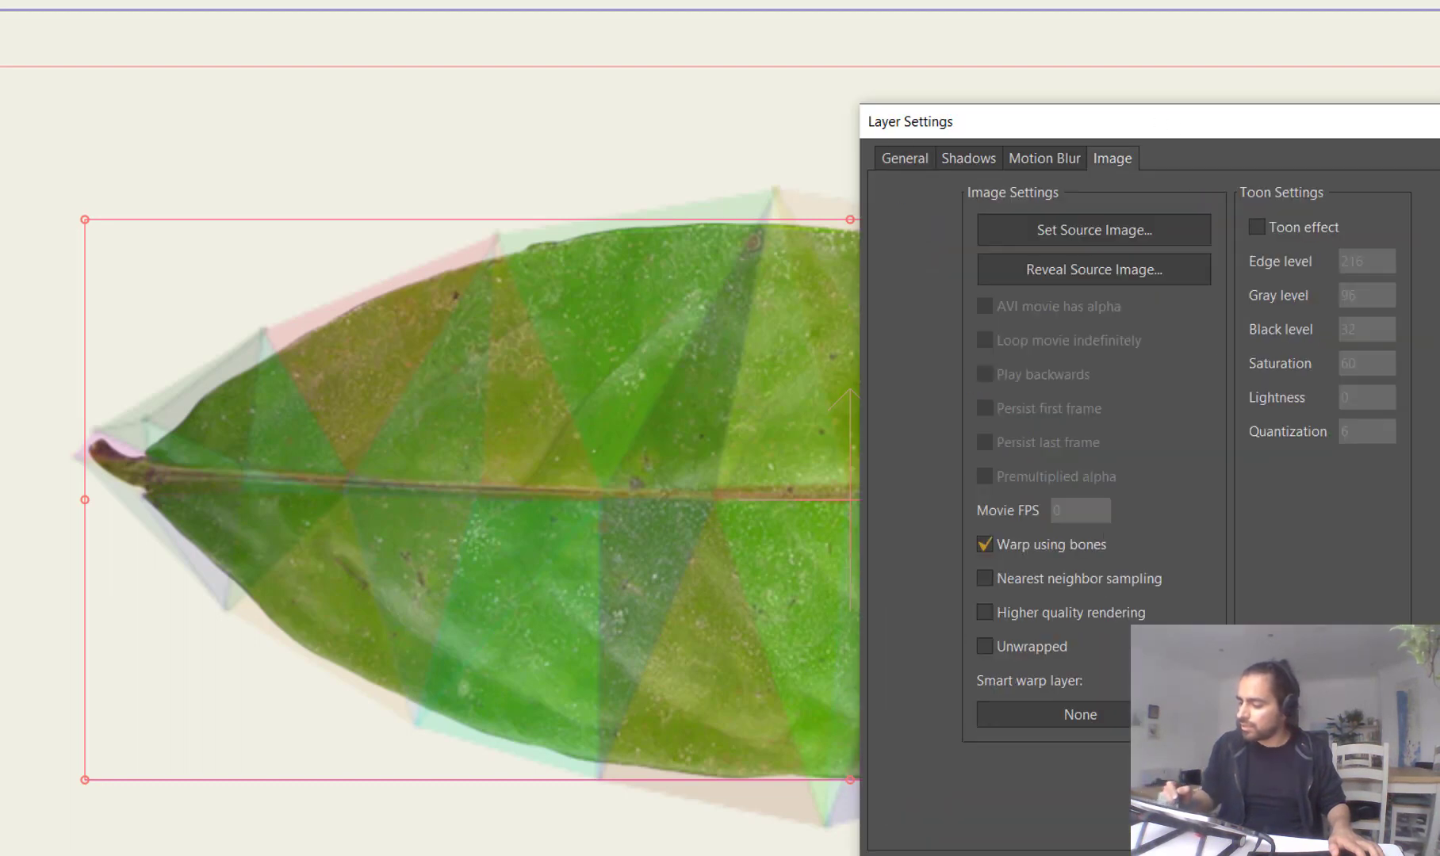
left_click(1094, 715)
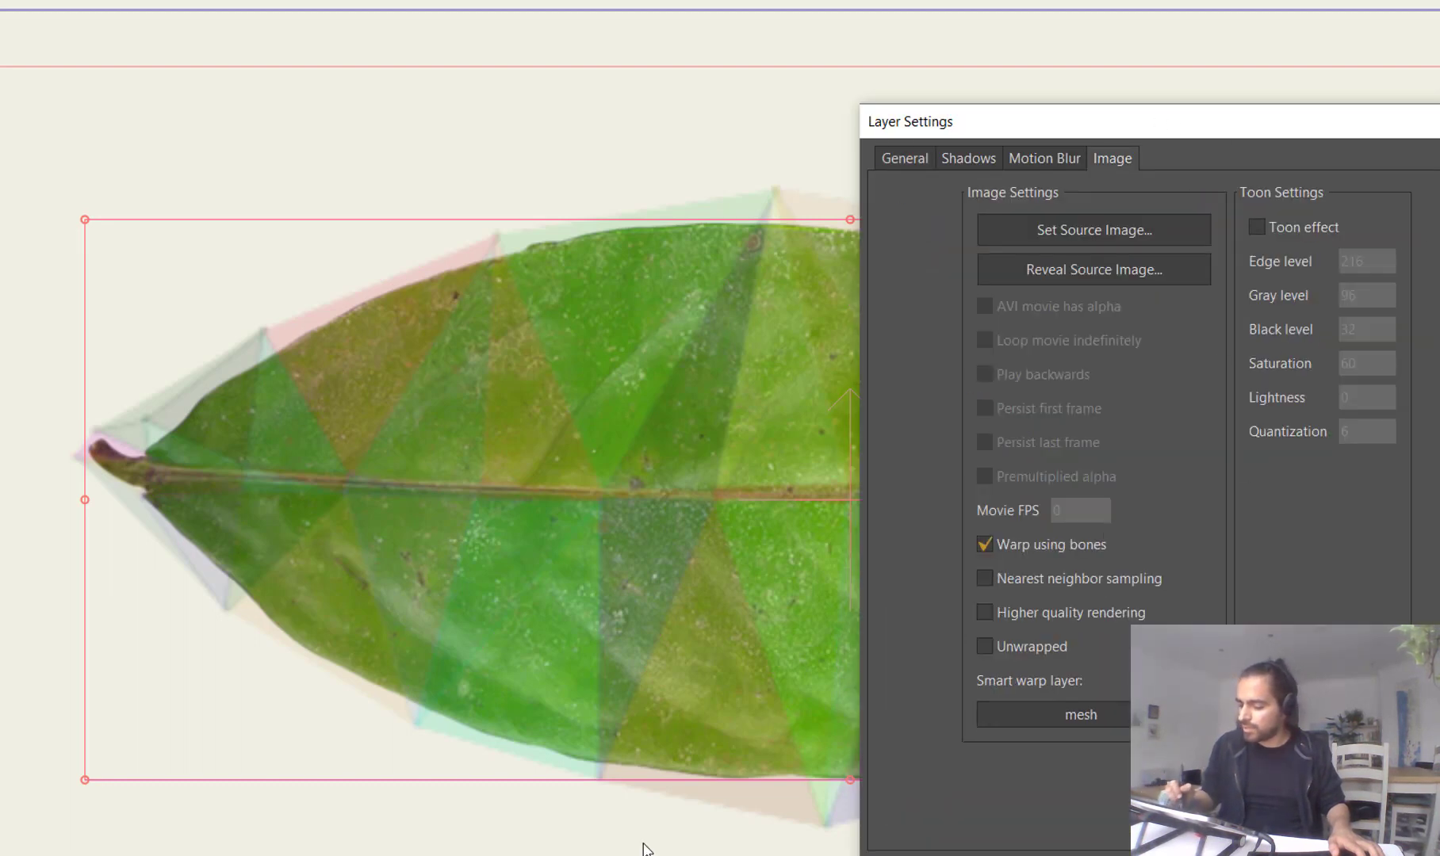
key("Return")
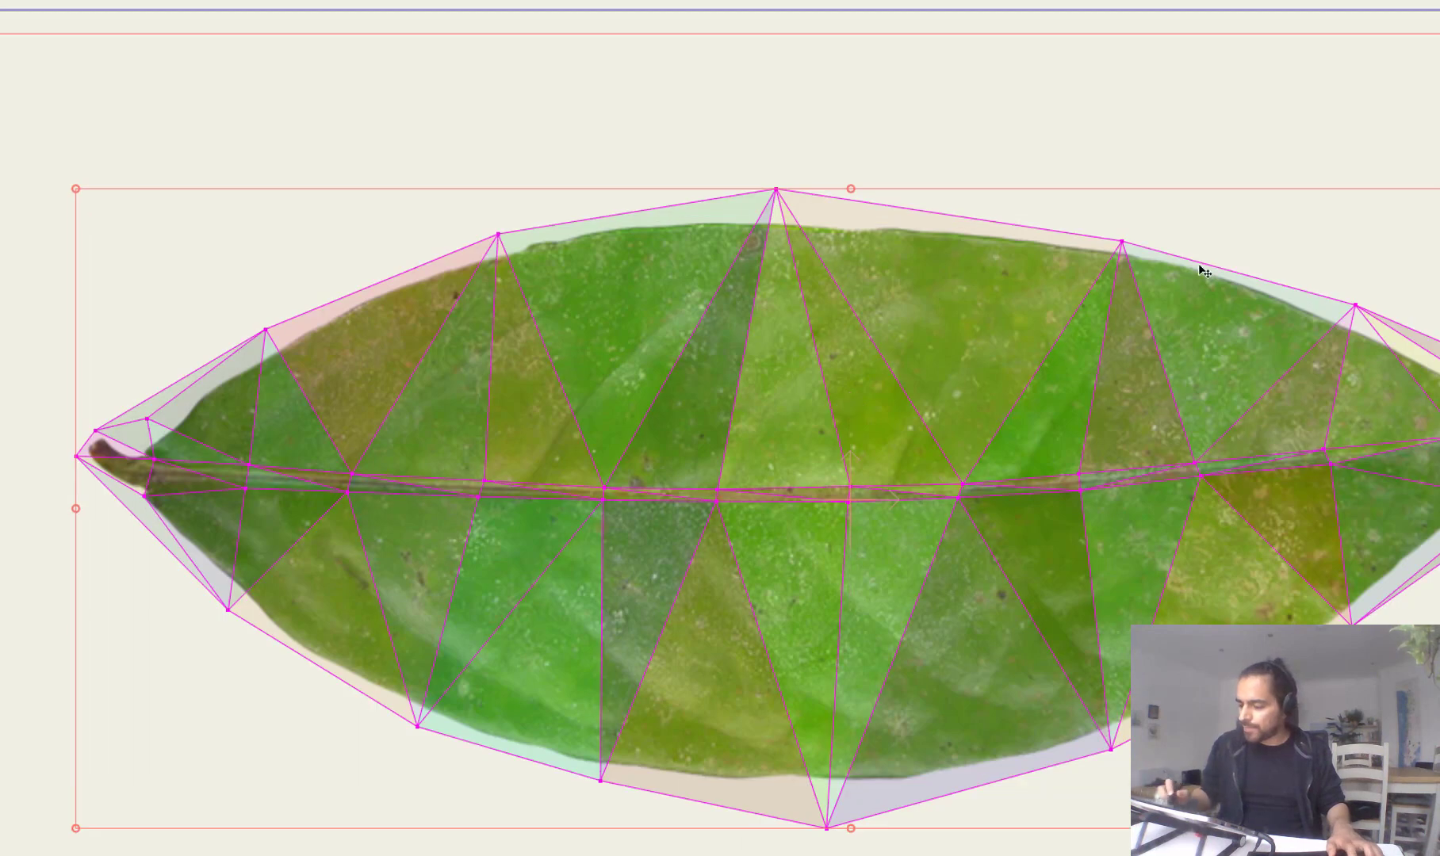
Step: Test the warp by pulling mesh points on the leaf's upper edge outward and the midrib's centre points downward
left_click_drag(787, 185, 816, 65)
left_click_drag(830, 529, 832, 591)
left_click_drag(758, 126, 801, 238)
left_click_drag(1133, 371, 1227, 187)
left_click_drag(1371, 465, 1439, 358)
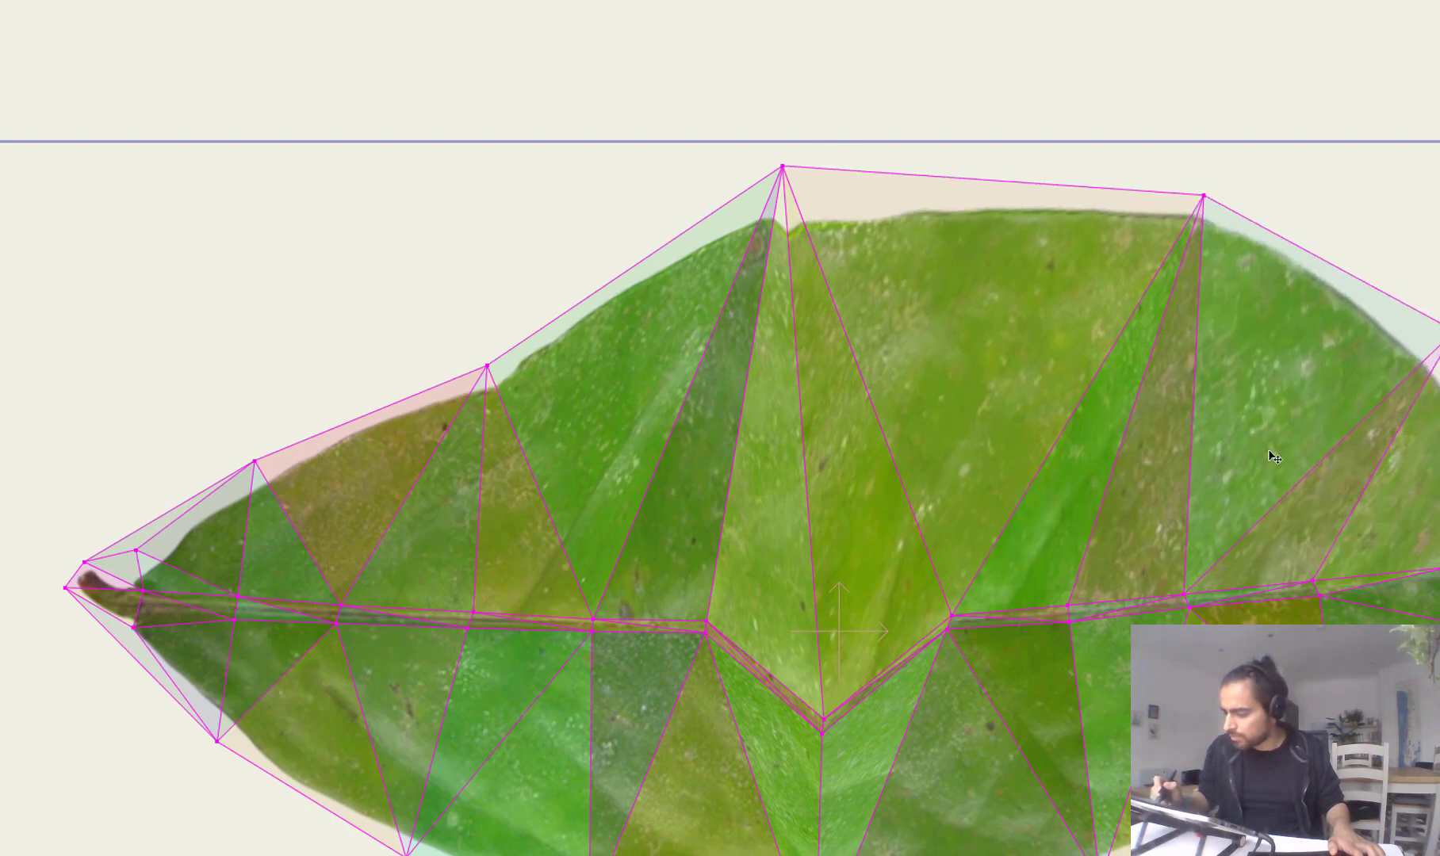
Step: Pull the upper edge point near the leaf's tip outward and raise two midrib points in the tip half
left_click_drag(1269, 453, 1002, 379)
left_click_drag(1227, 448, 1277, 405)
left_click_drag(1213, 349, 1052, 371)
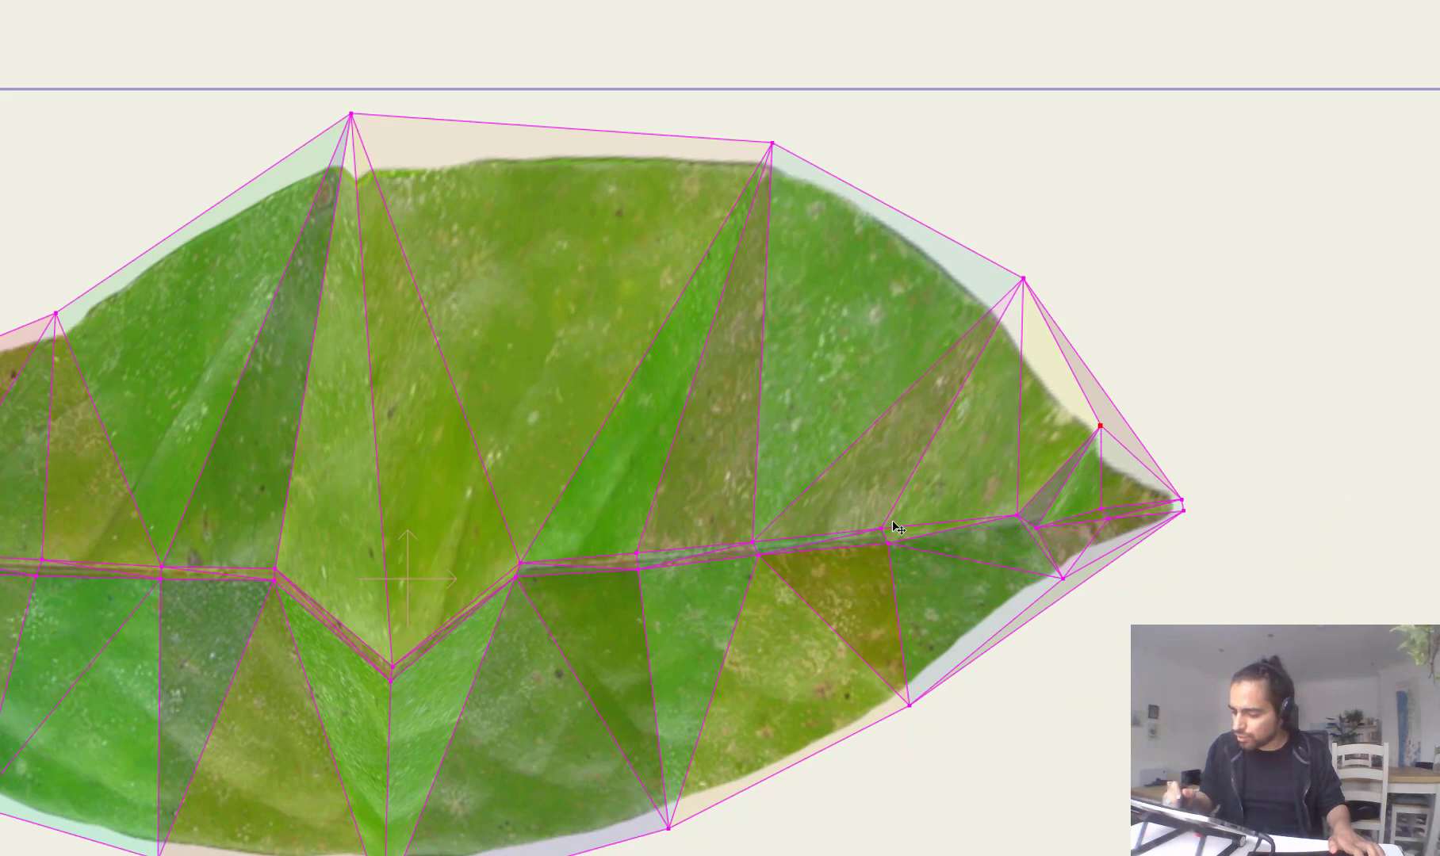
left_click_drag(891, 523, 866, 498)
left_click_drag(743, 530, 715, 466)
left_click_drag(861, 500, 841, 485)
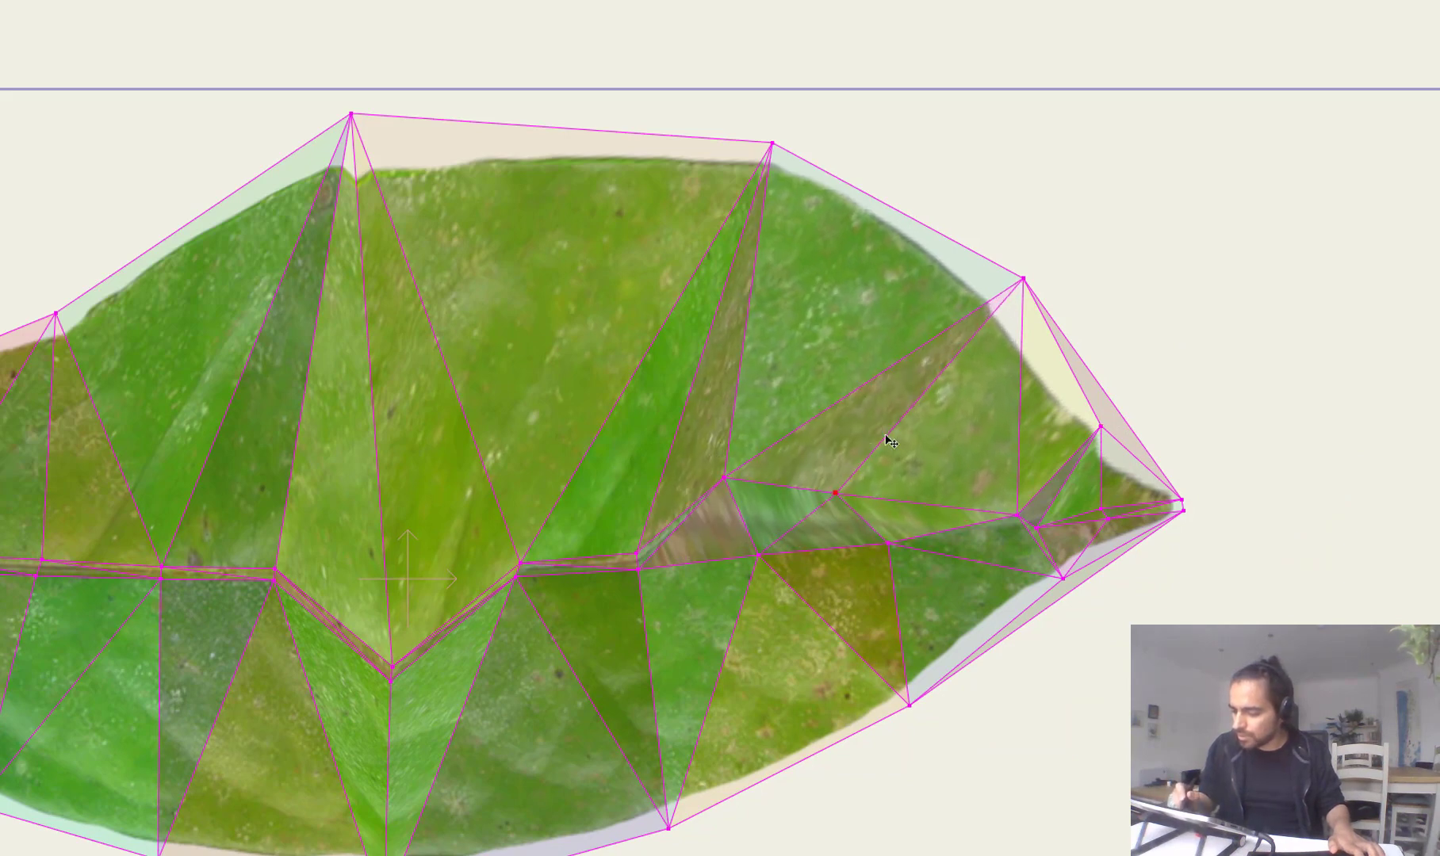
left_click_drag(852, 279, 933, 337)
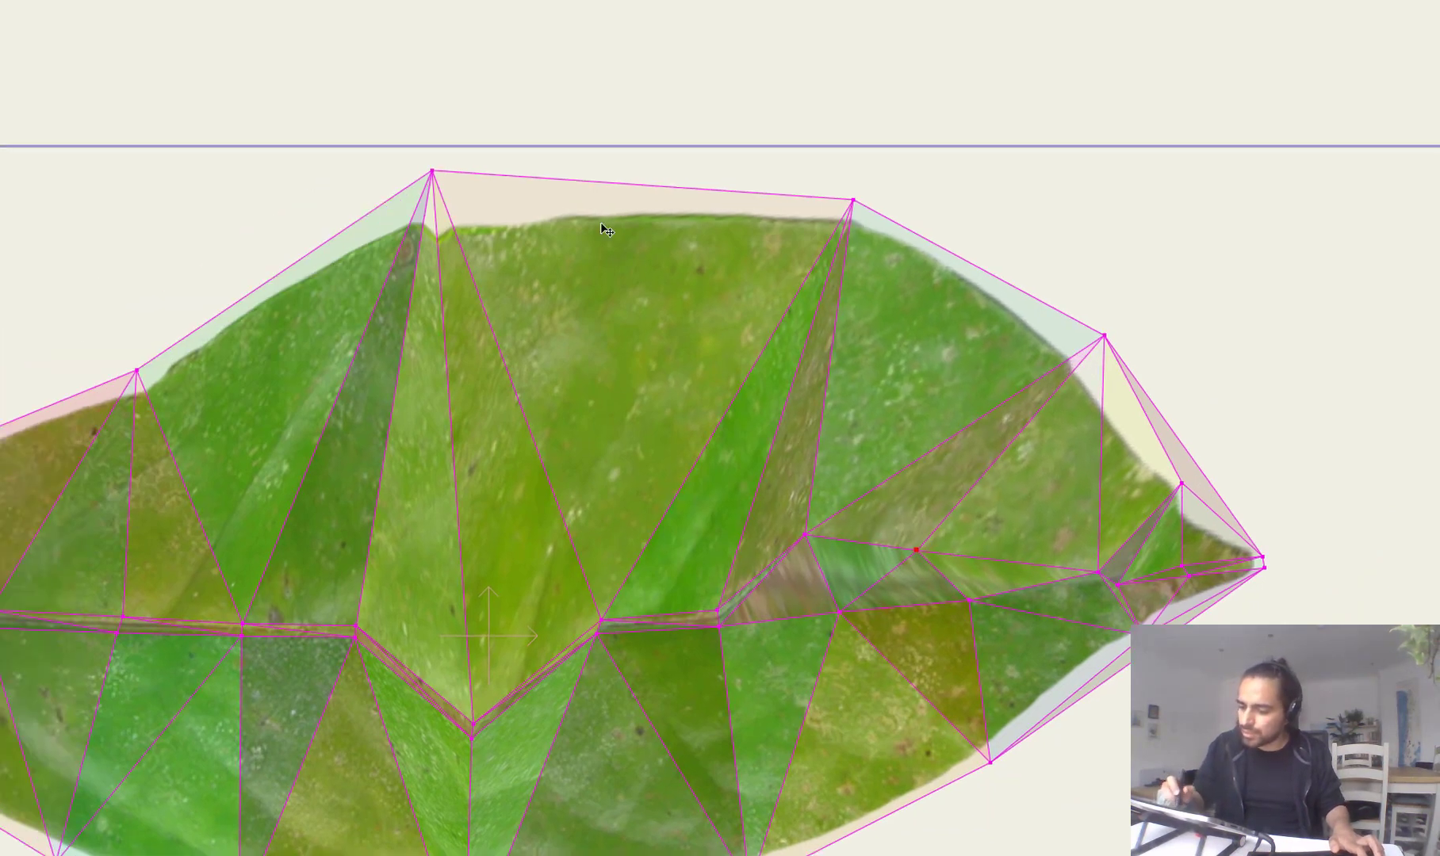
Step: Pull the two upper edge points in the stem half of the leaf mesh outward
left_click_drag(432, 453, 717, 506)
left_click_drag(427, 413, 291, 213)
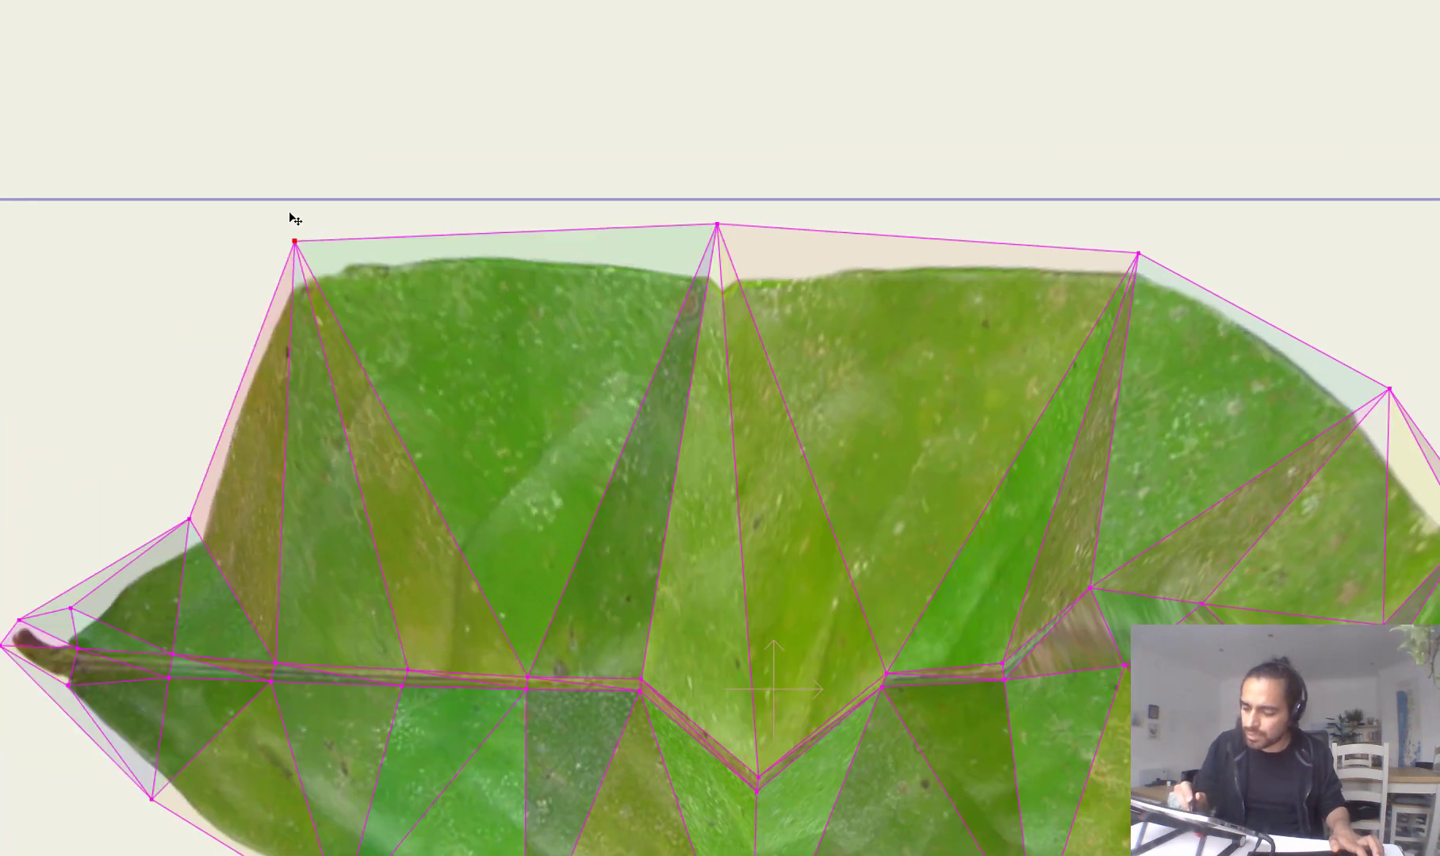
scroll(440, 270, "up", 3)
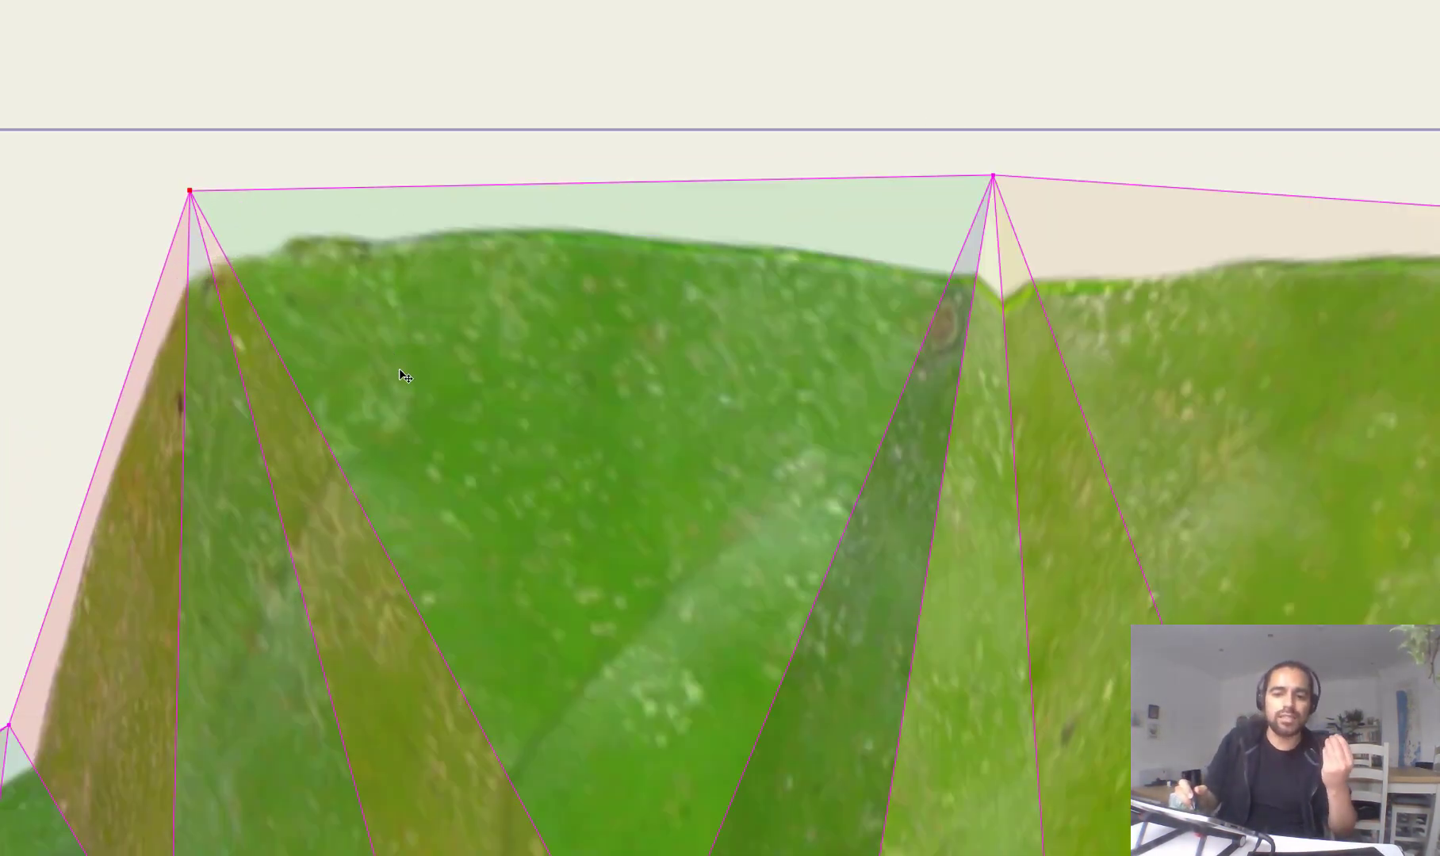
left_click_drag(241, 551, 0, 141)
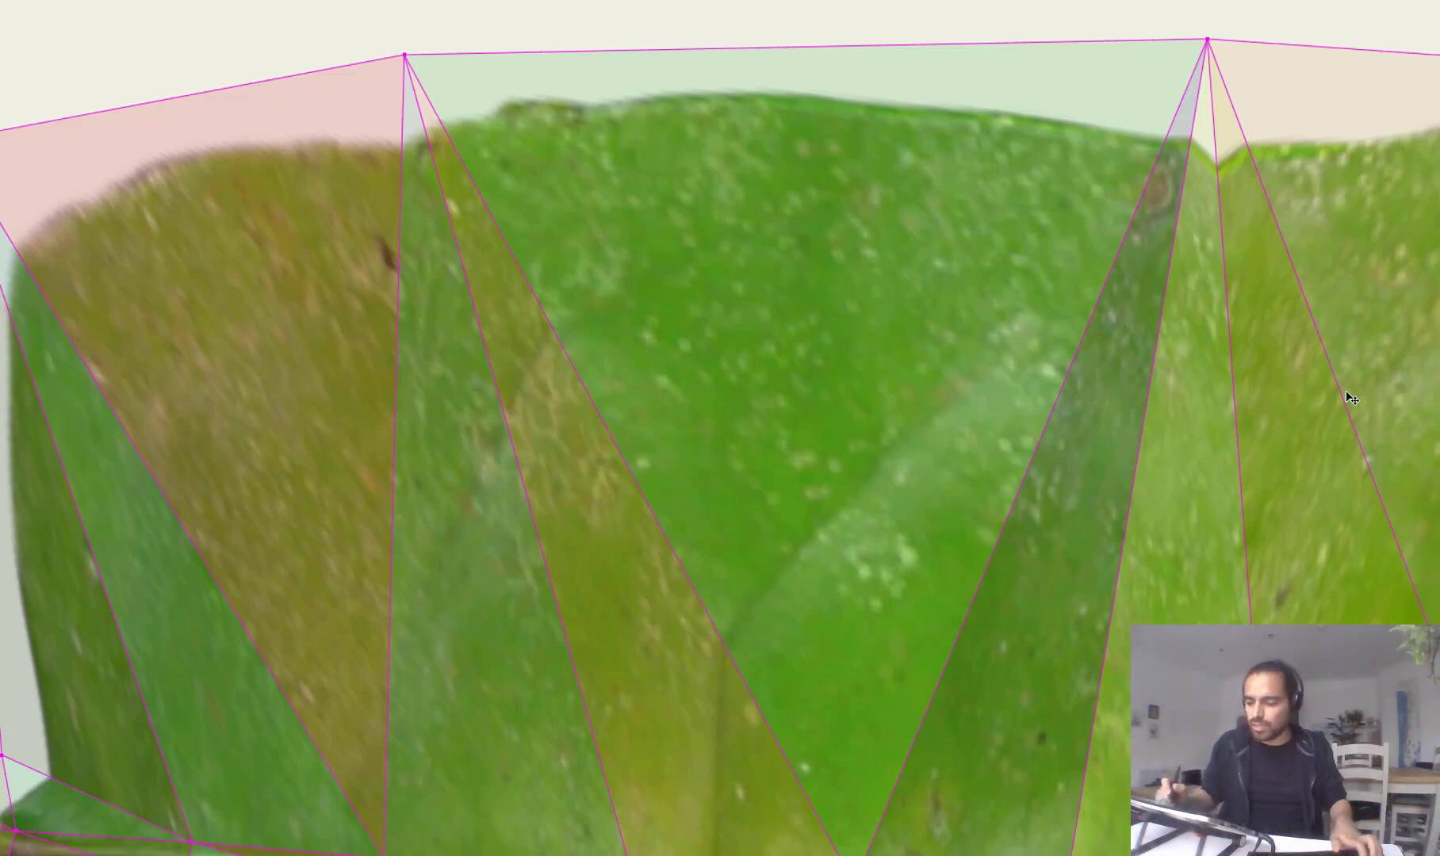
scroll(1346, 394, "down", 5)
left_click_drag(850, 415, 351, 345)
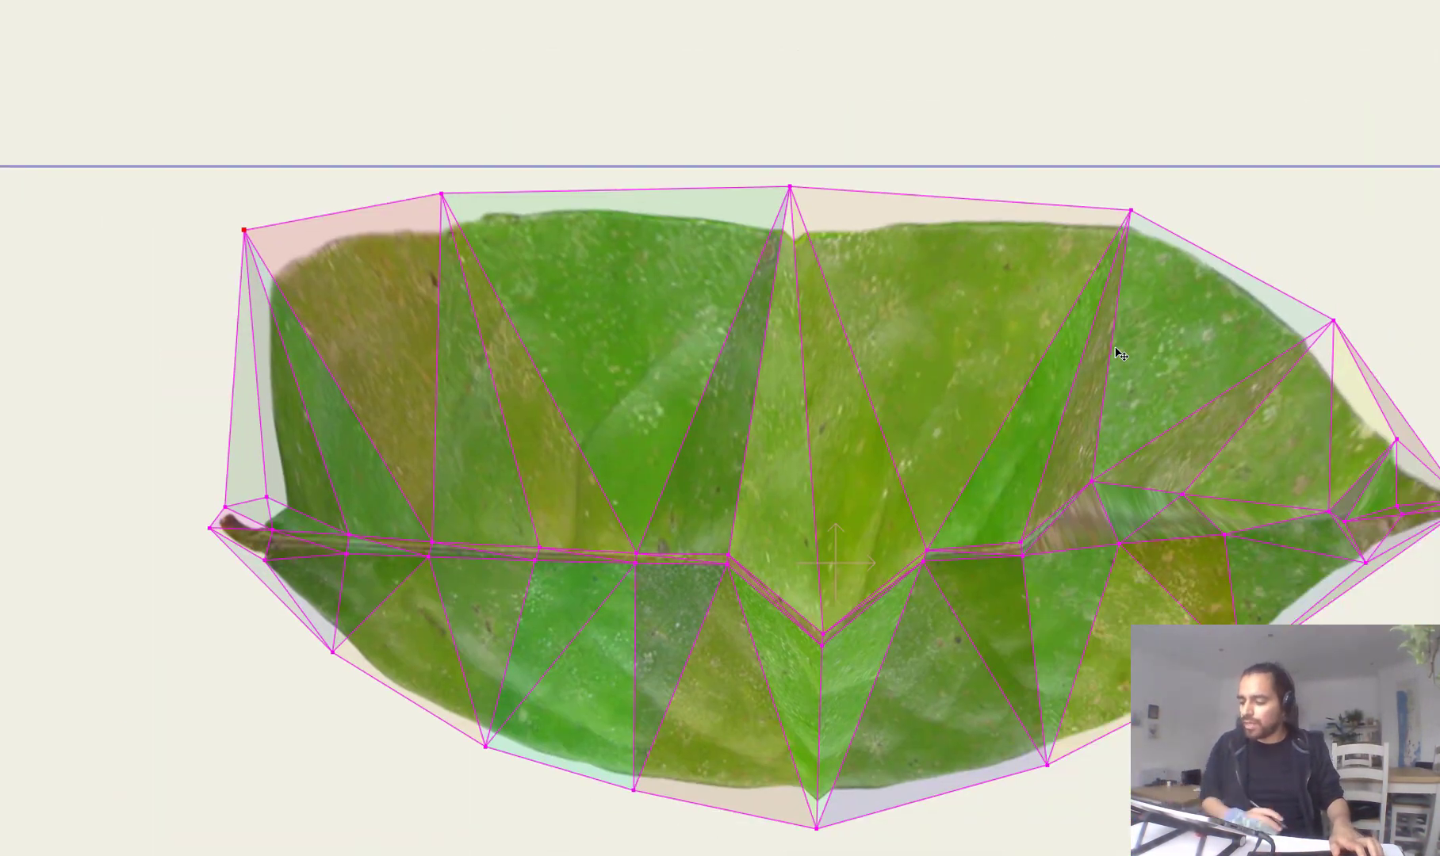
Step: Undo all the test moves of the mesh points so the leaf regains its original shape
key("ctrl+z")
key("ctrl+z")
key("ctrl+z")
key("ctrl+z")
key("ctrl+z")
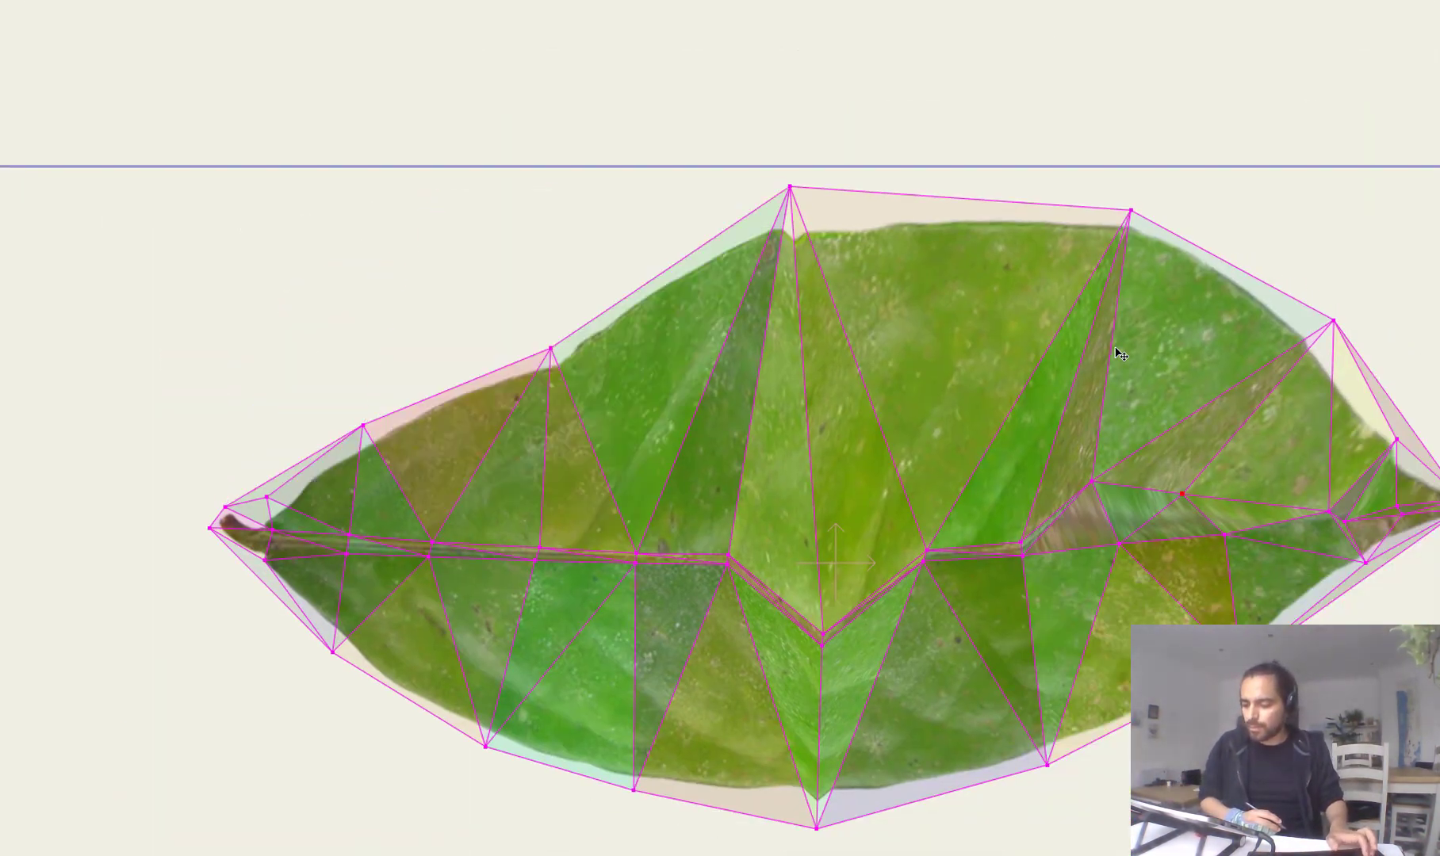
key("ctrl+z")
key("ctrl+z")
key("ctrl+z")
key("ctrl+z")
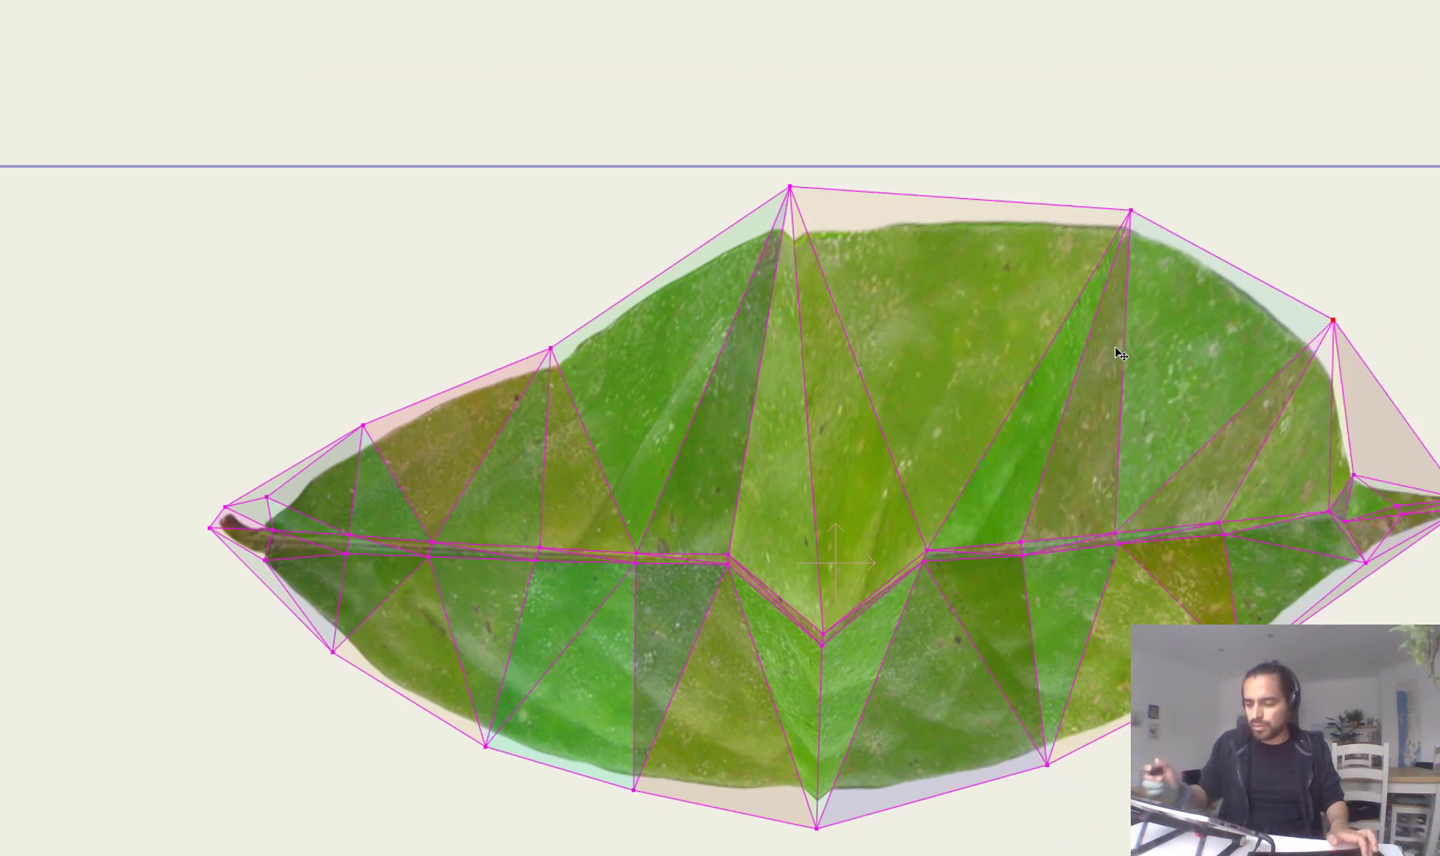
key("ctrl+z")
key("ctrl+z")
key("ctrl+z")
key("ctrl+z")
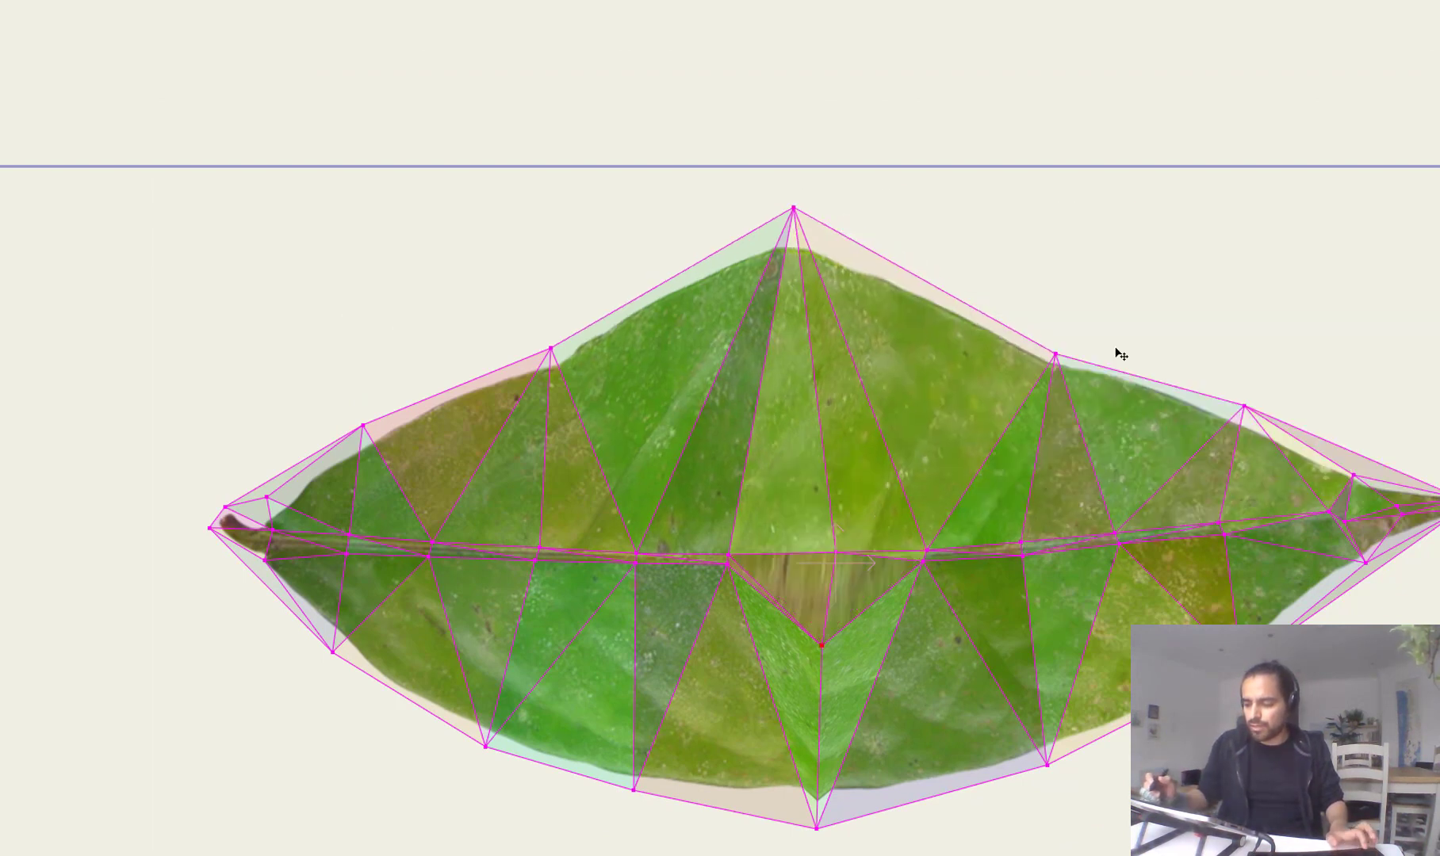
key("ctrl+z")
Step: Undo the image layer's smart warp assignment and the mesh triangulation
key("v")
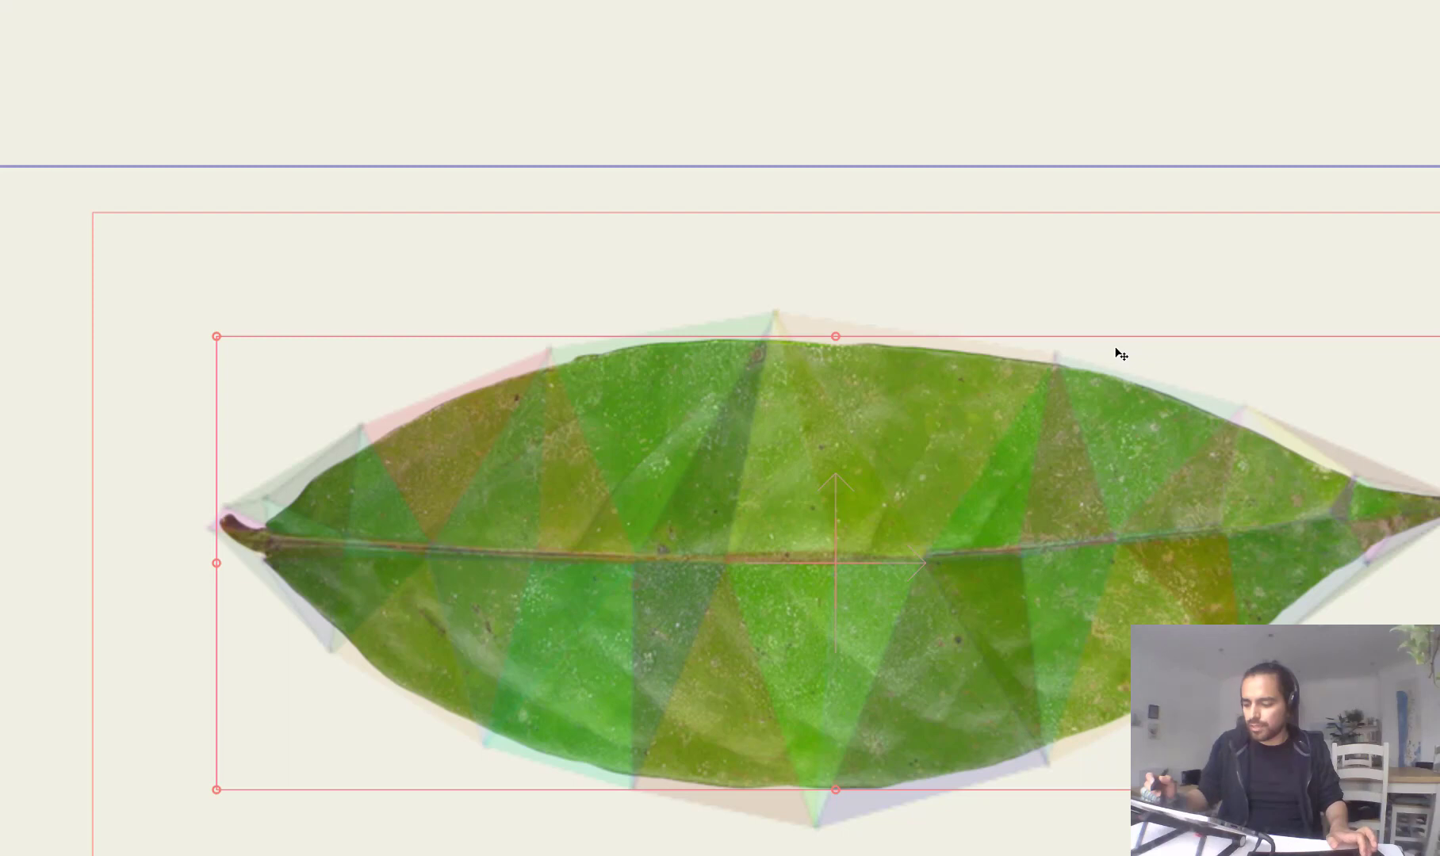
key("ctrl+z")
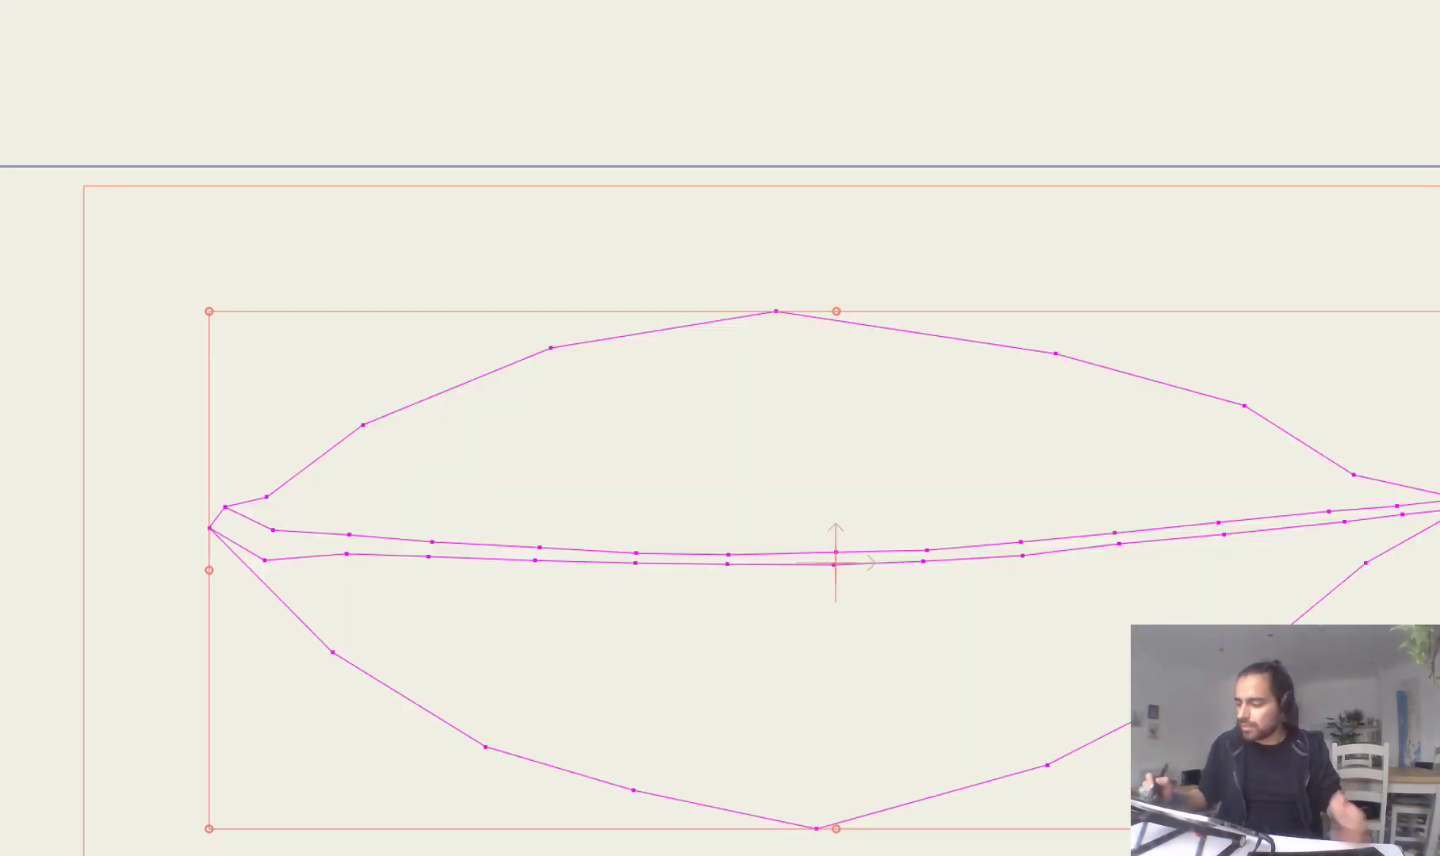
key("ctrl+z")
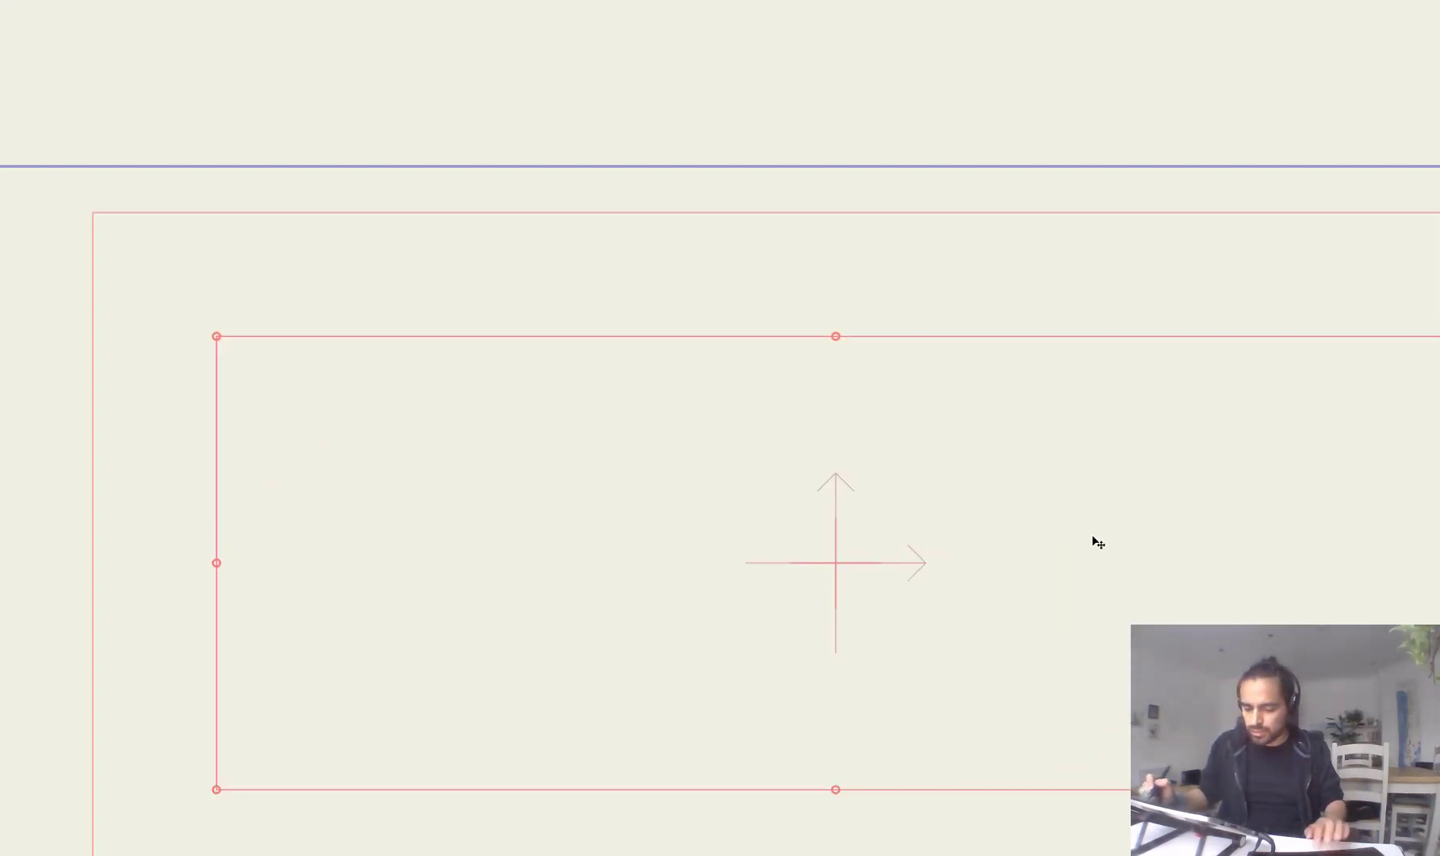
key("ctrl+z")
Step: Connect the two midrib lines with a segment at the stem base and adjust both of its end points
left_click_drag(1110, 368, 1063, 341)
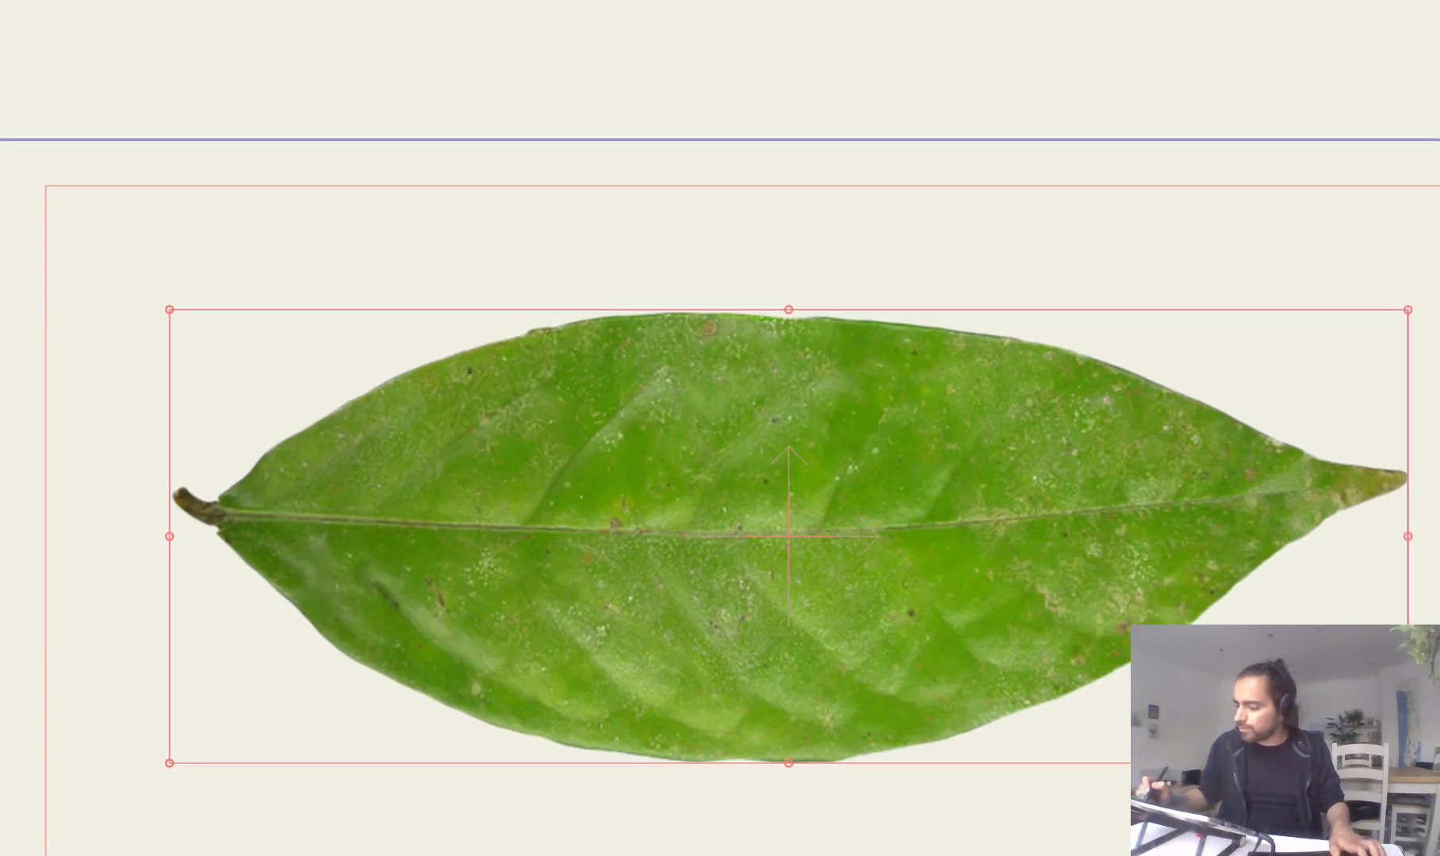
left_click_drag(1093, 481, 1104, 459)
scroll(1098, 468, "up", 2)
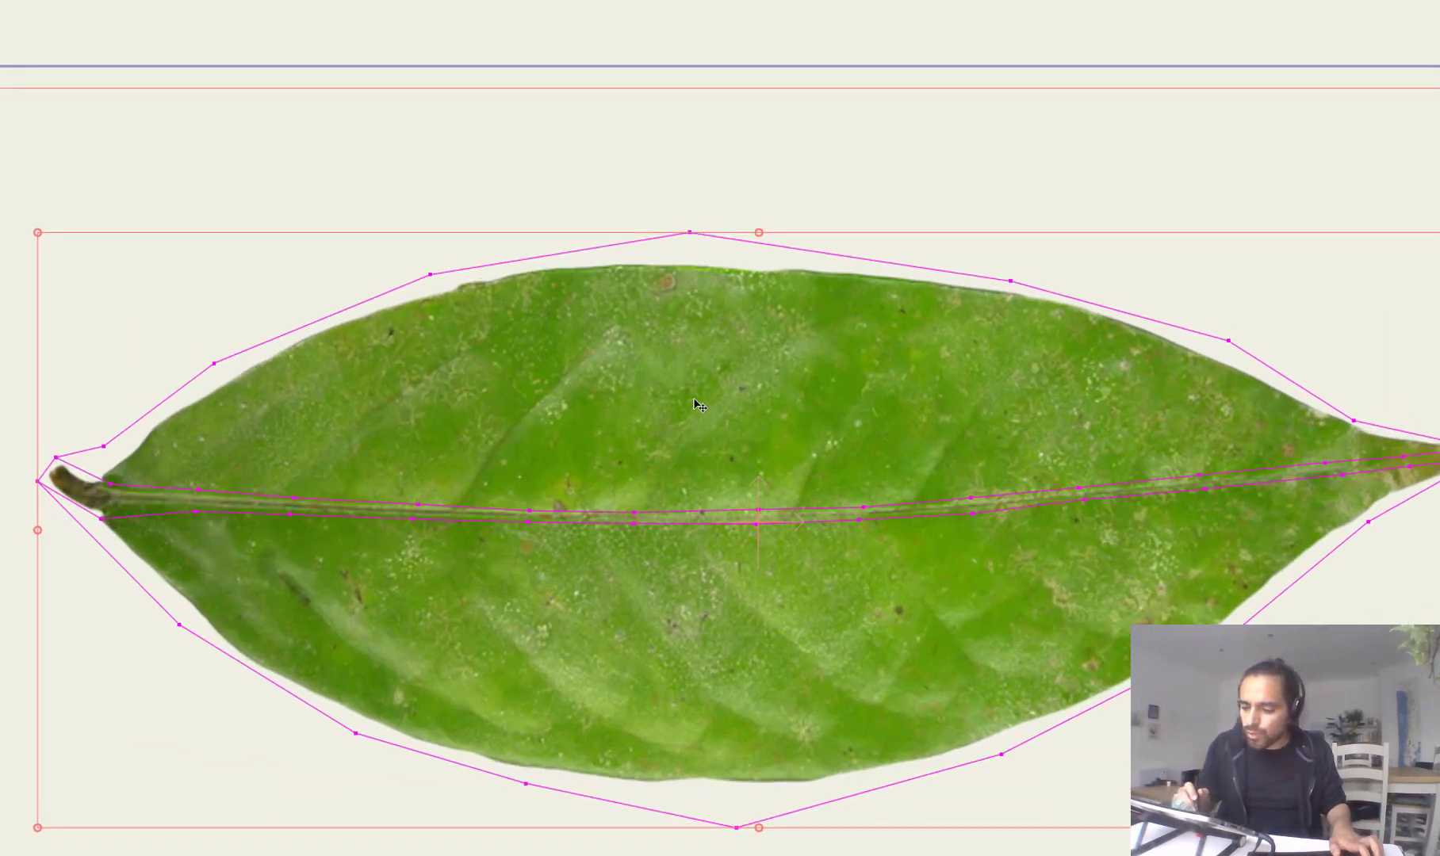
scroll(500, 507, "up", 4)
left_click_drag(389, 467, 585, 526)
scroll(329, 497, "up", 4)
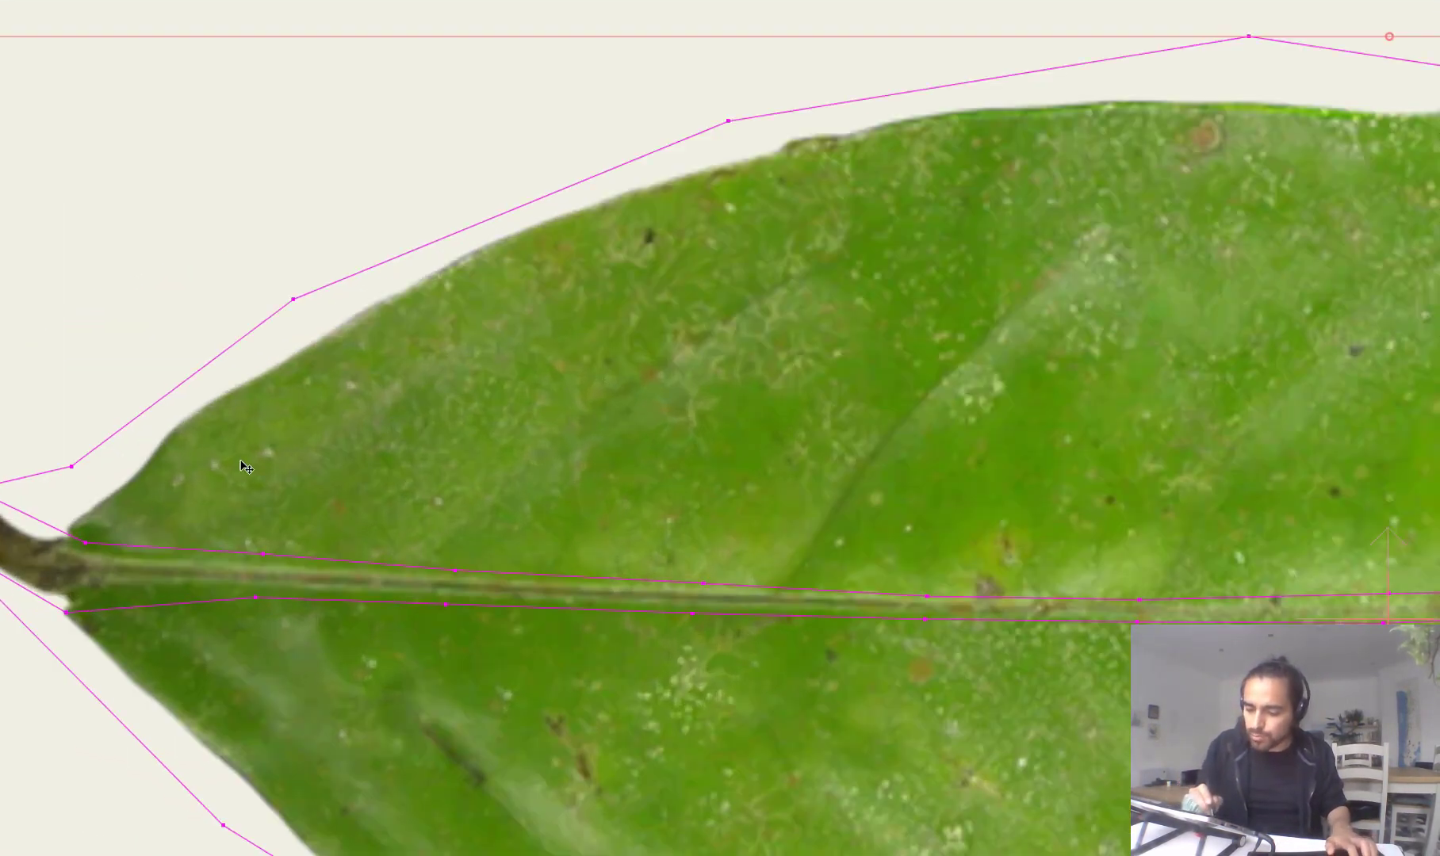
key("a")
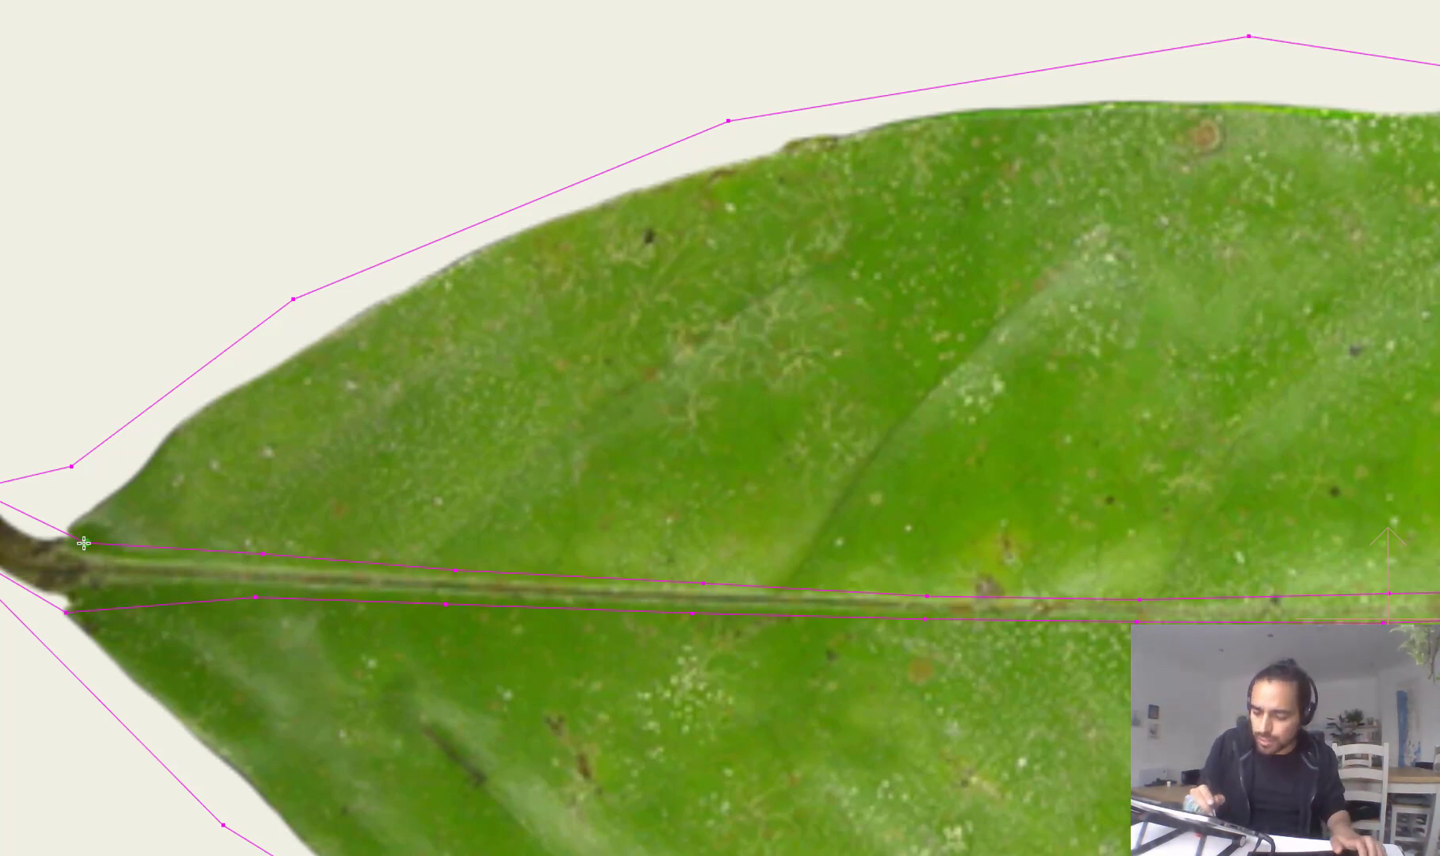
left_click(79, 580)
left_click_drag(84, 610, 69, 613)
key("t")
left_click_drag(66, 613, 89, 608)
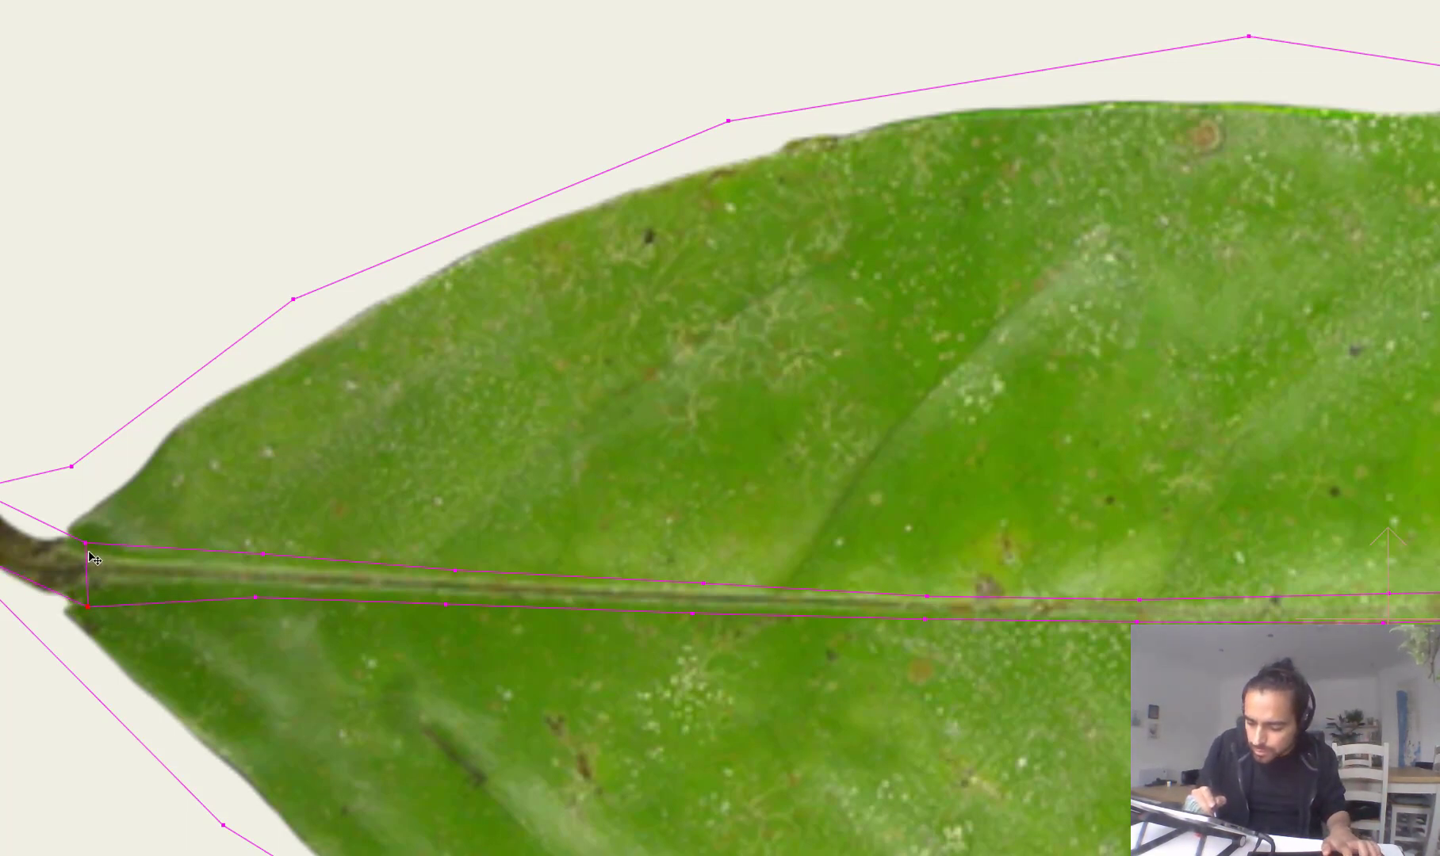
left_click_drag(85, 544, 91, 544)
Step: Start an inner contour line from the lower midrib point at the stem base along the leaf's lower edge
key("a")
left_click_drag(91, 612, 223, 721)
left_click(261, 762)
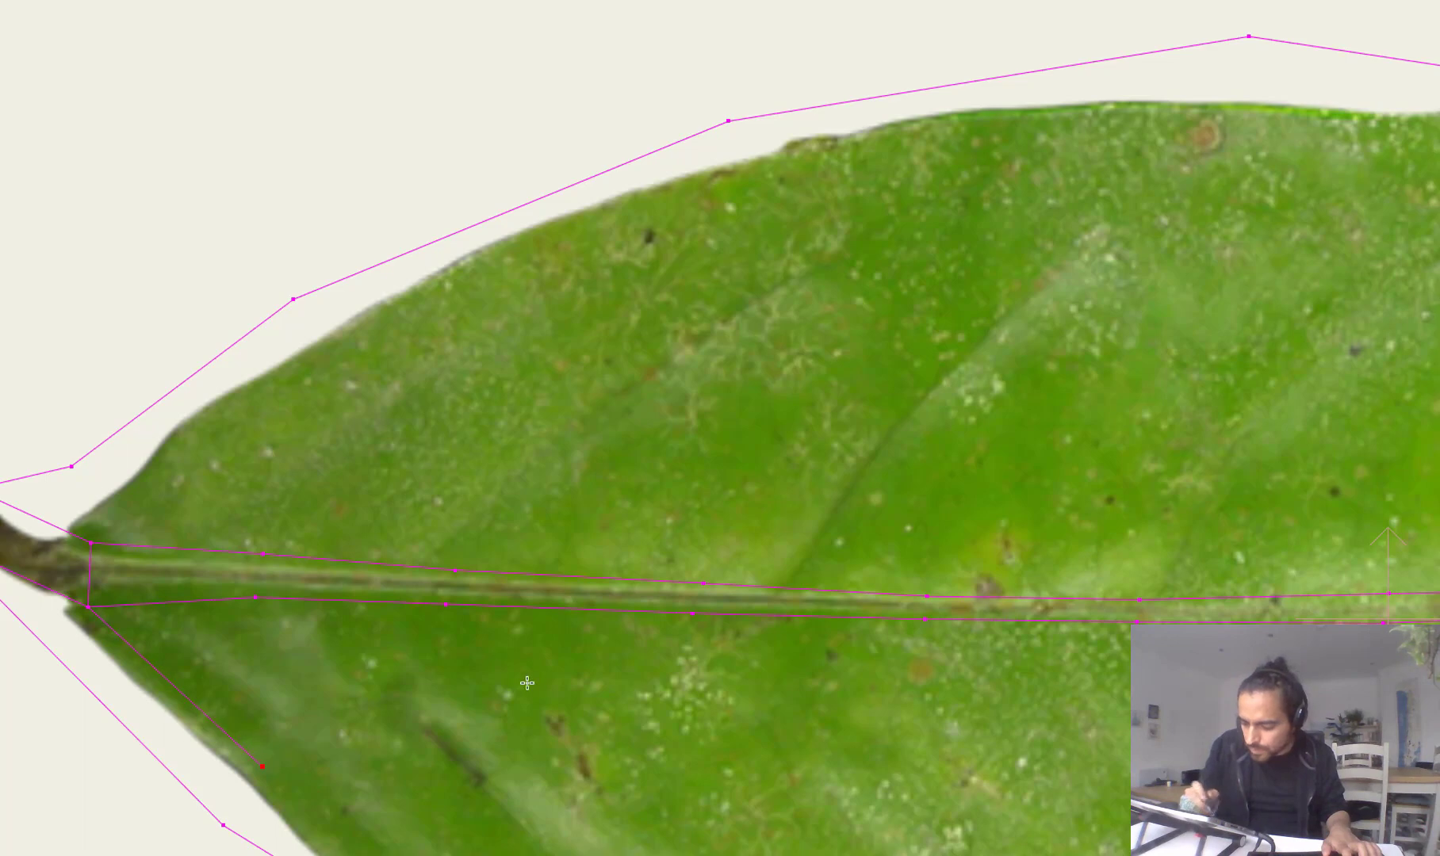
Step: Move the first lower outline point closer to the leaf edge and add an outline point below the stem base
left_click_drag(528, 683, 571, 423)
key("t")
left_click_drag(275, 595, 292, 562)
key("a")
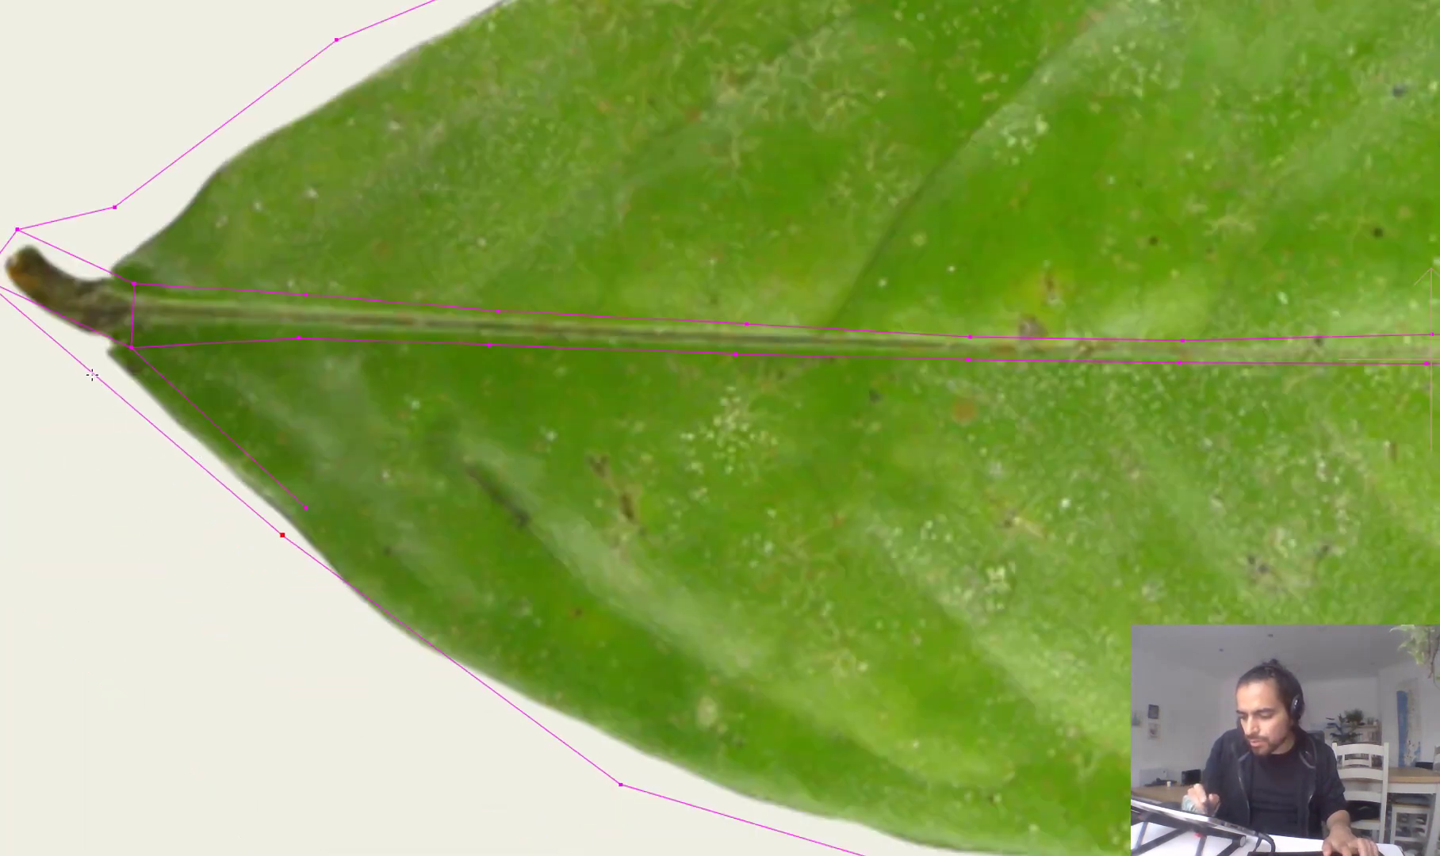
left_click_drag(92, 375, 112, 372)
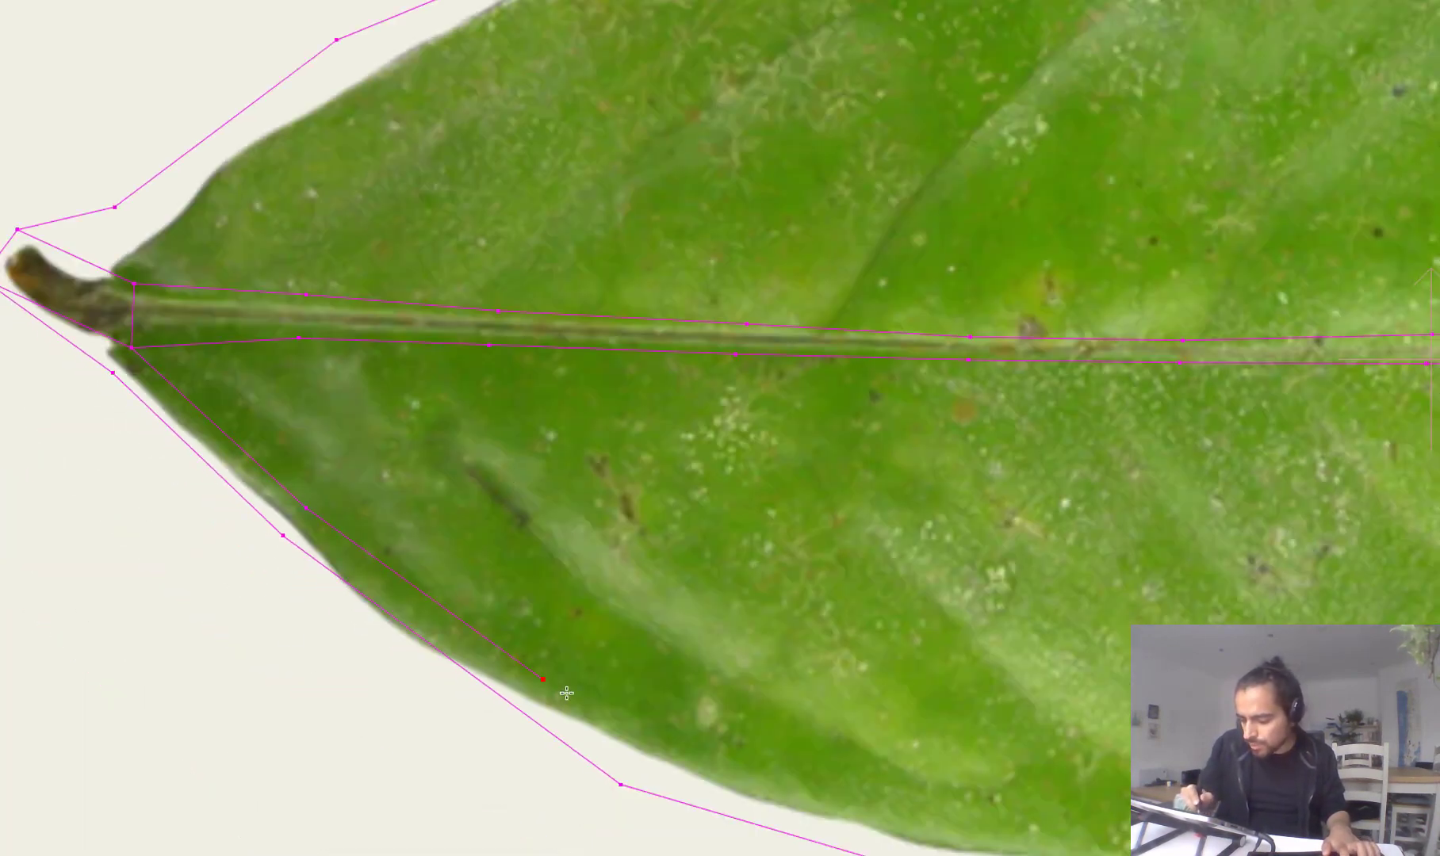
Step: Extend the inner contour along the lower edge, add an intermediate point to both contours, and tighten the next outer point
left_click(636, 724)
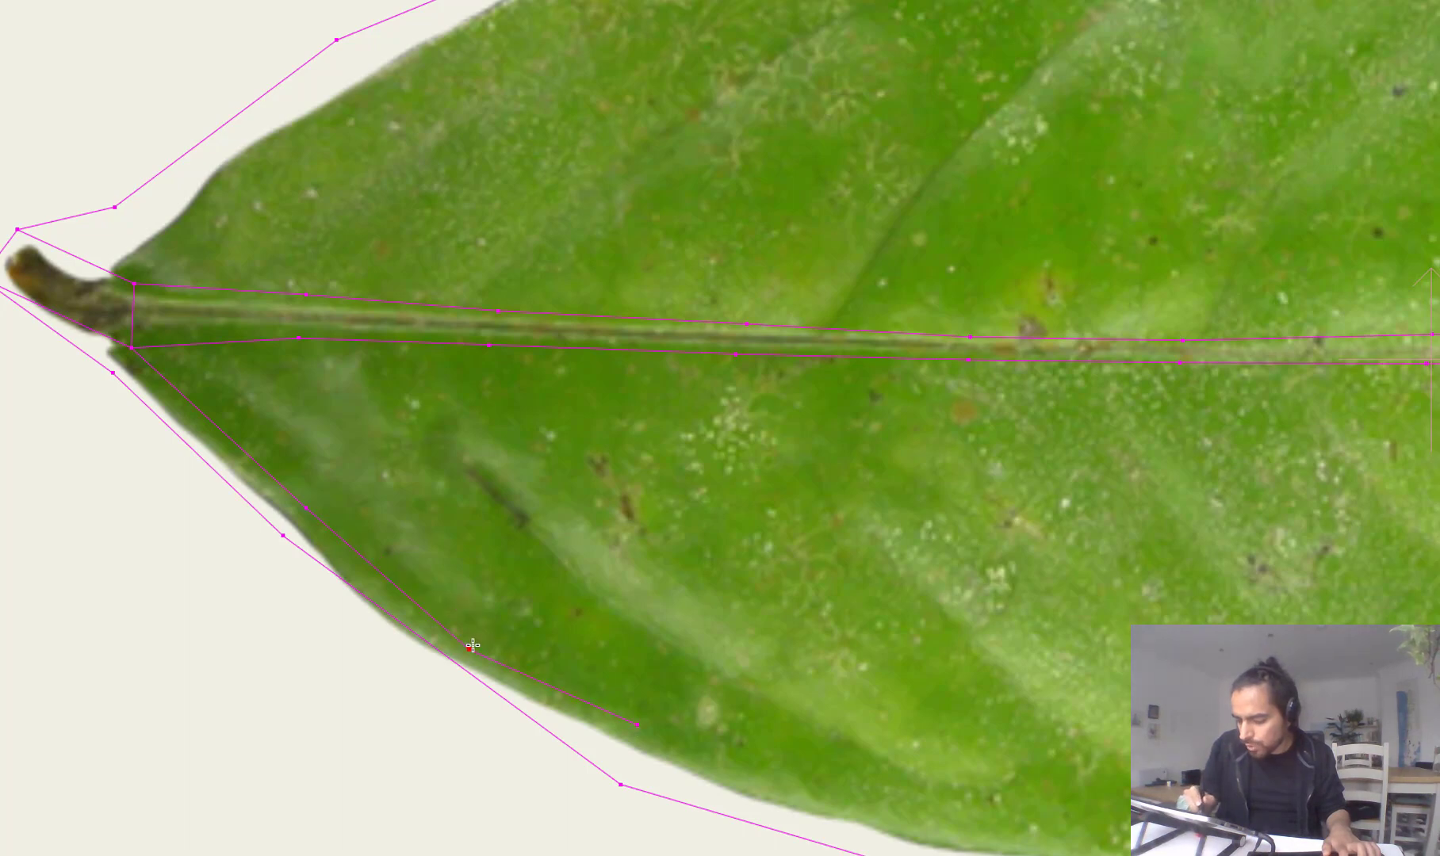
left_click_drag(449, 684, 457, 652)
key("t")
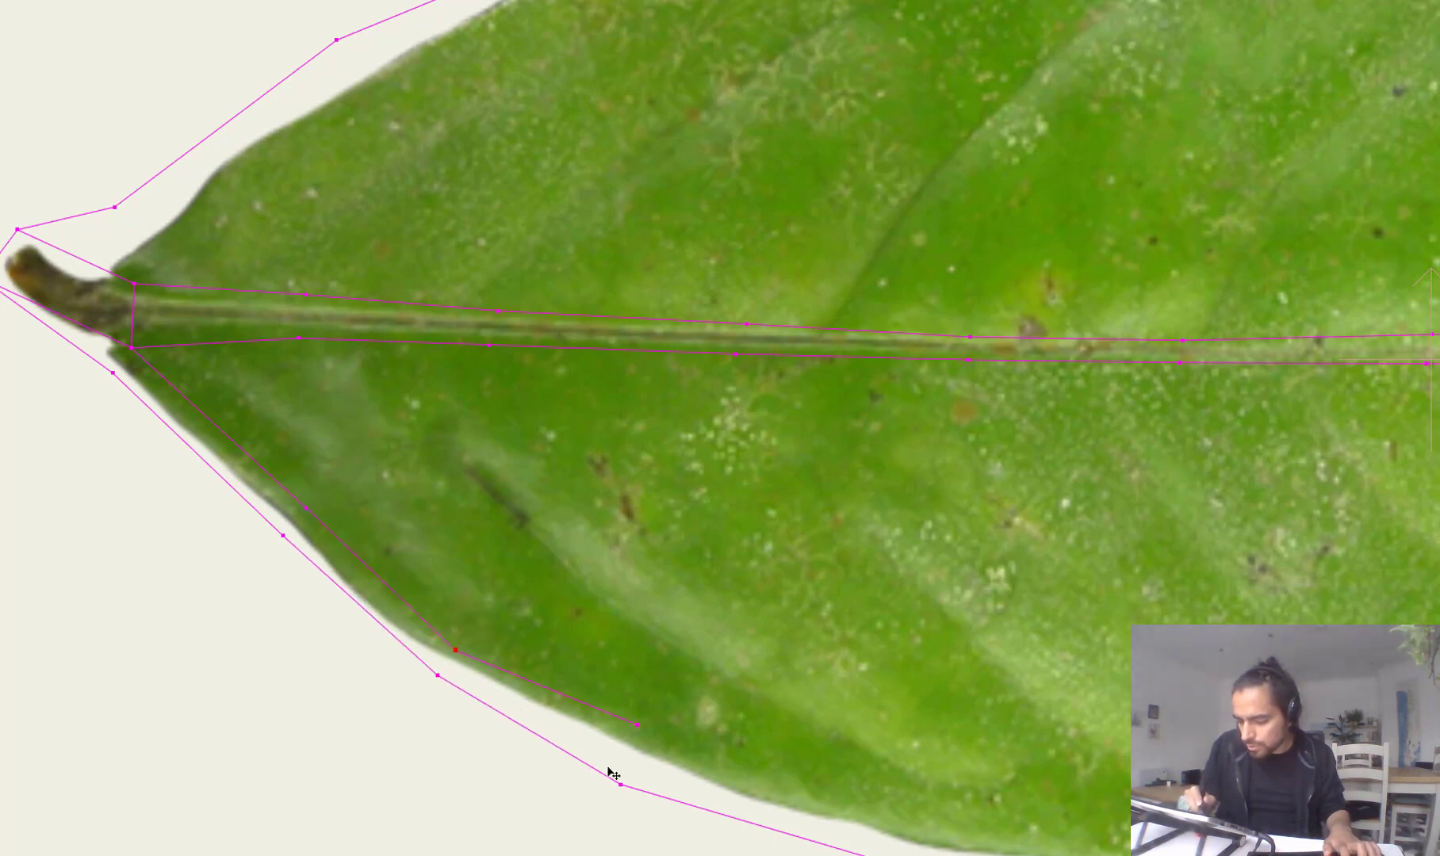
left_click_drag(618, 789, 650, 731)
left_click_drag(746, 623, 640, 500)
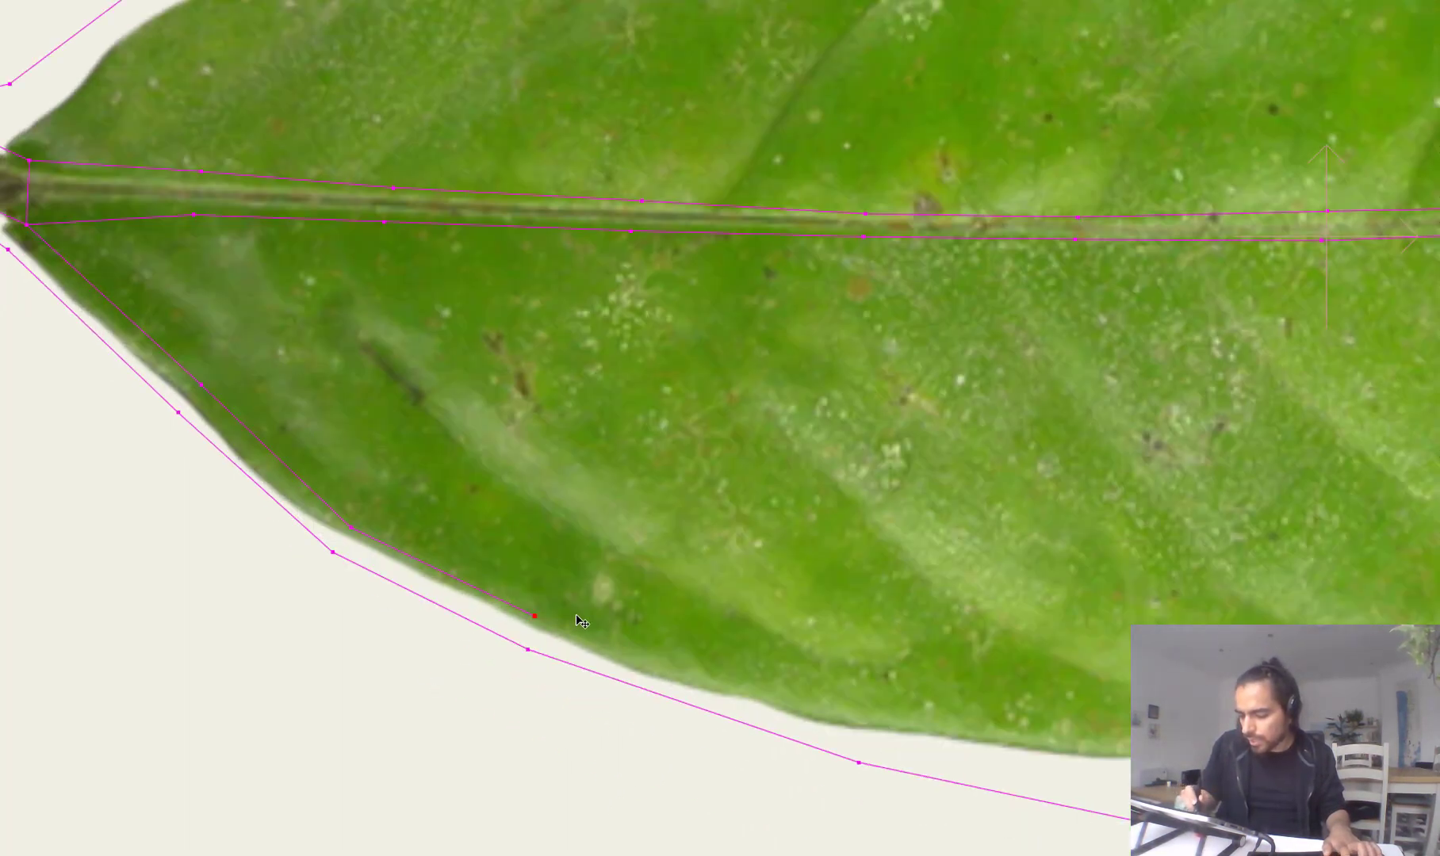
Step: Extend the inner contour toward the middle of the lower edge and bring the neighbouring outer outline point closer to the leaf
scroll(758, 631, "down", 1)
scroll(758, 632, "down", 1)
left_click_drag(758, 632, 559, 591)
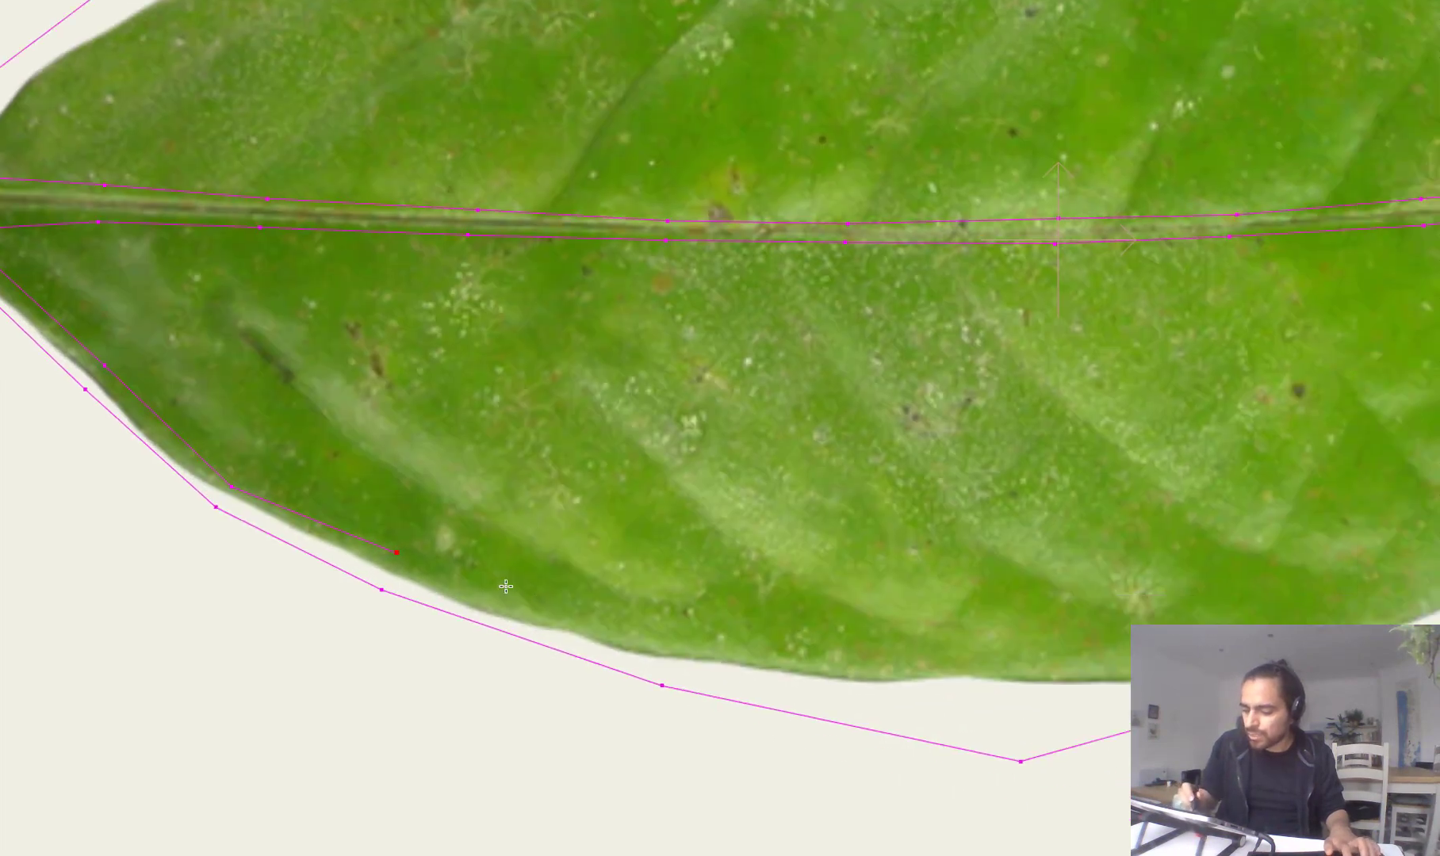
left_click(664, 643)
key("t")
left_click_drag(665, 692, 667, 685)
left_click_drag(1021, 609, 854, 581)
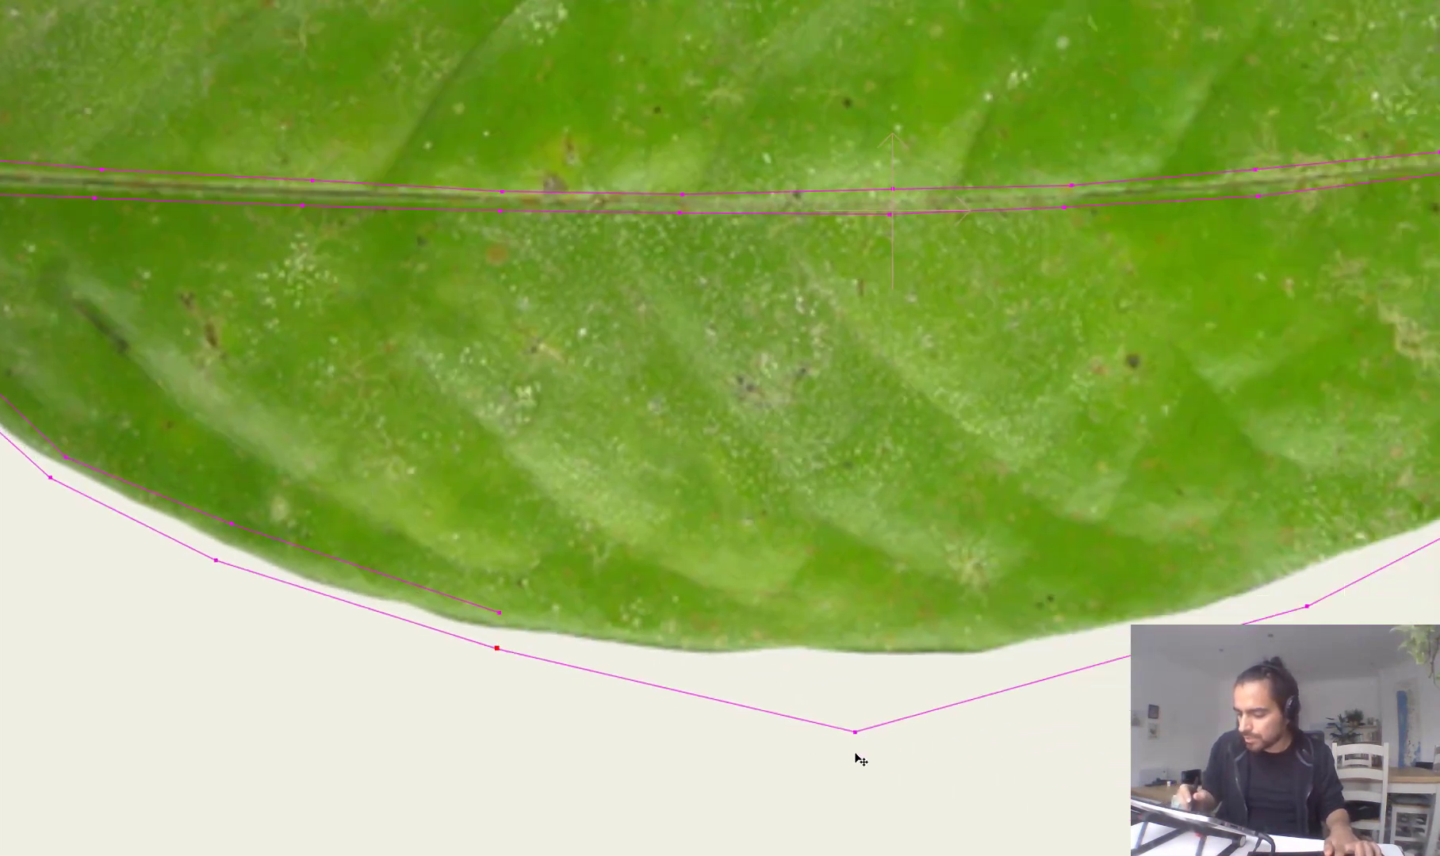
Step: Extend the inner contour past the middle of the leaf's lower edge, tighten the outer outline points, and add an outline point between them
left_click_drag(844, 745, 833, 686)
key("a")
left_click_drag(500, 613, 646, 653)
left_click(999, 595)
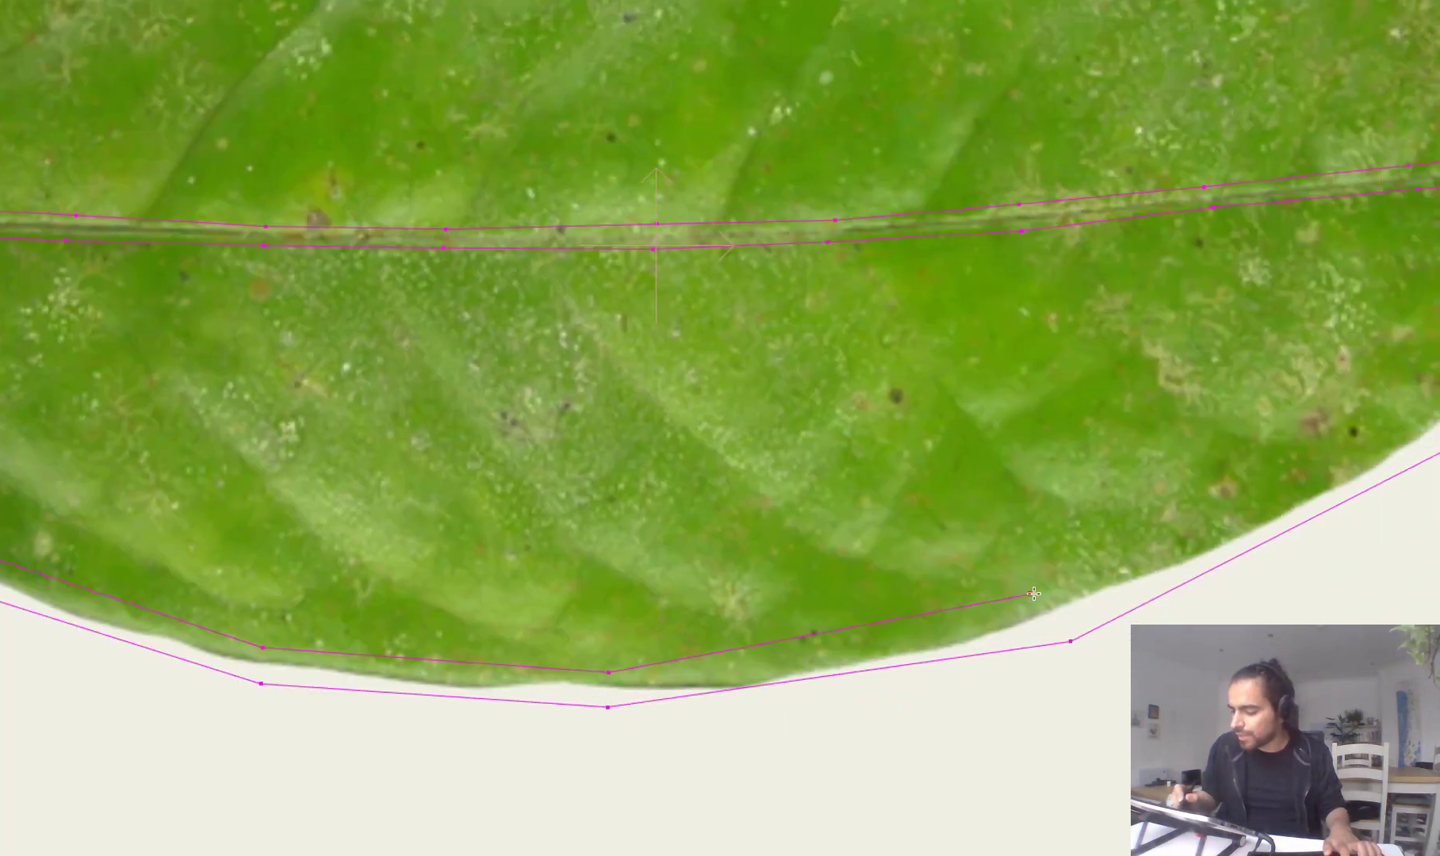
left_click_drag(1068, 642, 1053, 632)
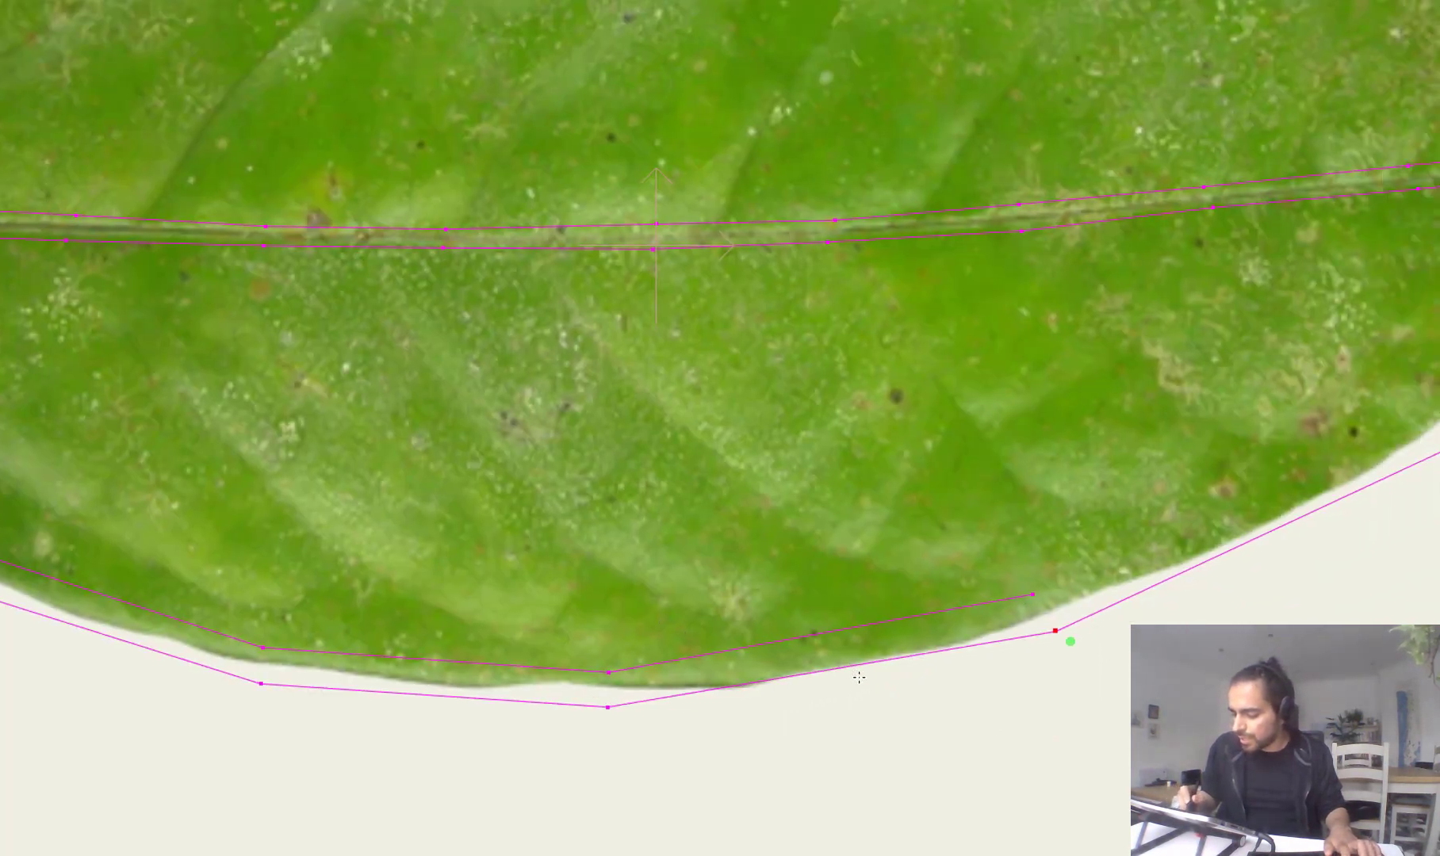
left_click_drag(860, 667, 850, 649)
left_click_drag(1144, 567, 894, 627)
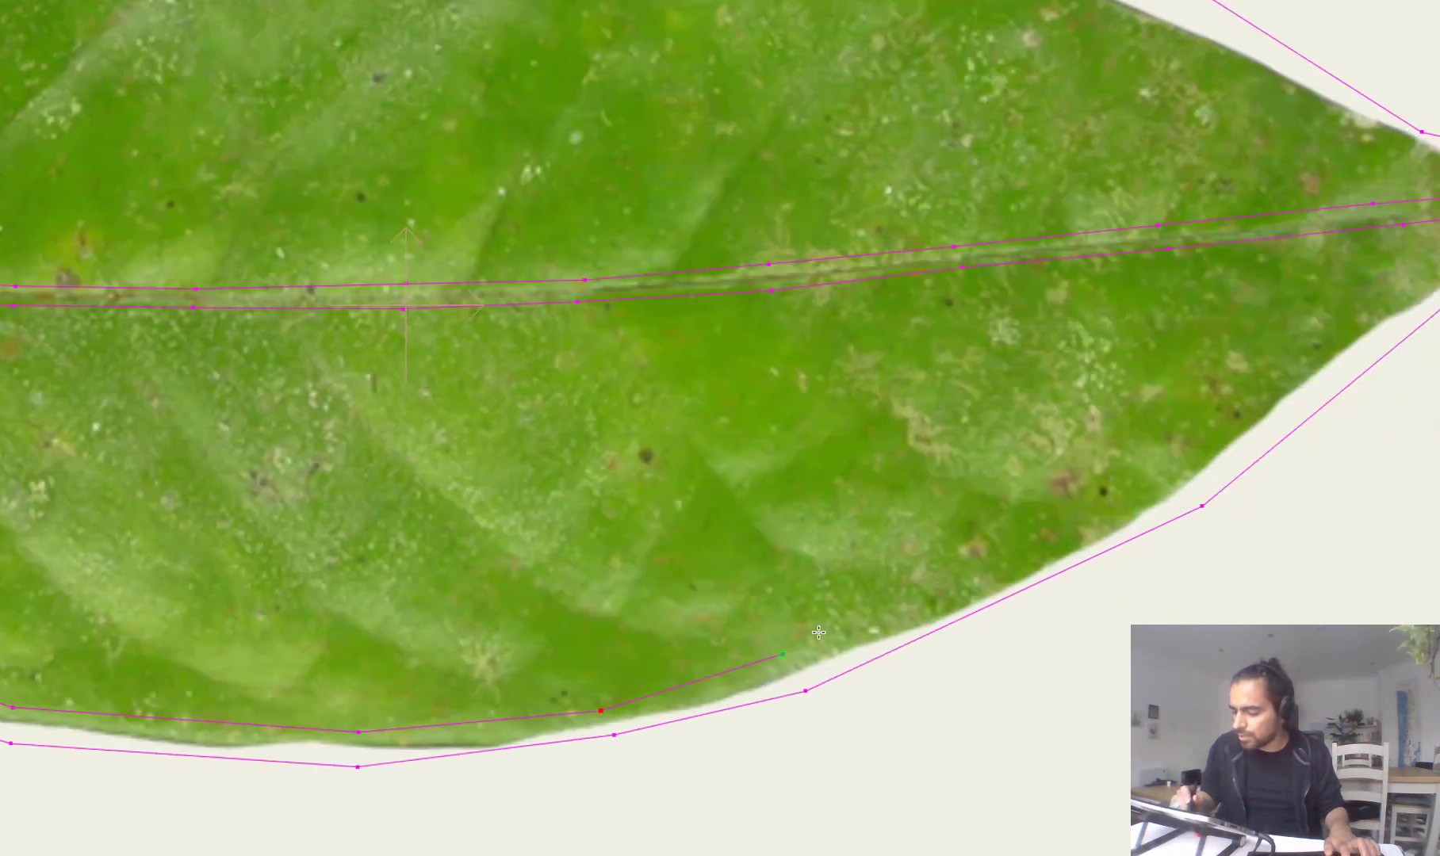
Step: Carry the inner contour along the lower edge to the leaf tip and join it to the midrib lines just before the tip
left_click(1133, 492)
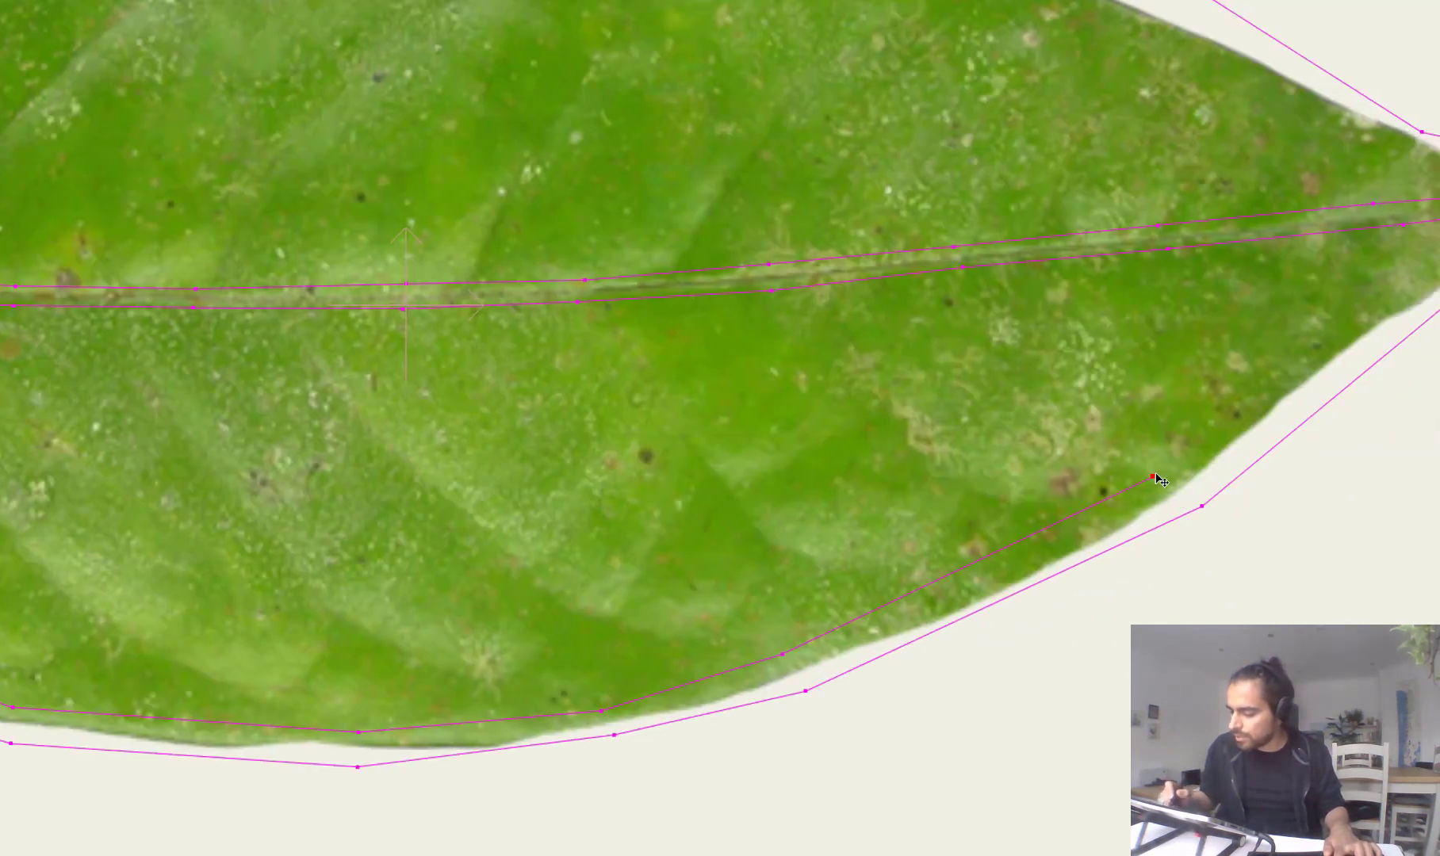
left_click_drag(1156, 474, 1167, 469)
left_click_drag(1207, 512, 1201, 502)
left_click_drag(1294, 394, 1024, 512)
left_click(893, 591)
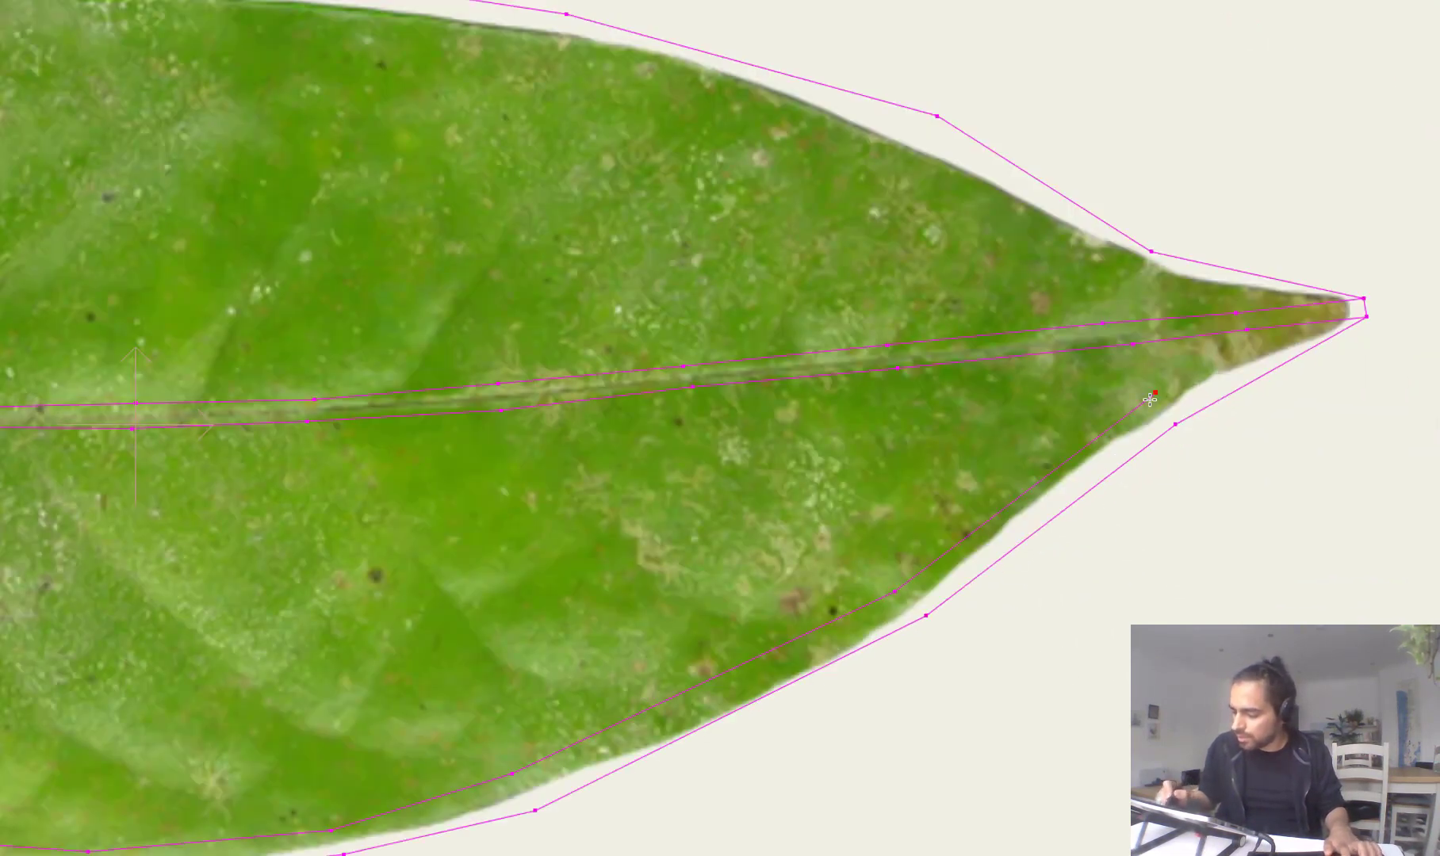
left_click(1159, 397)
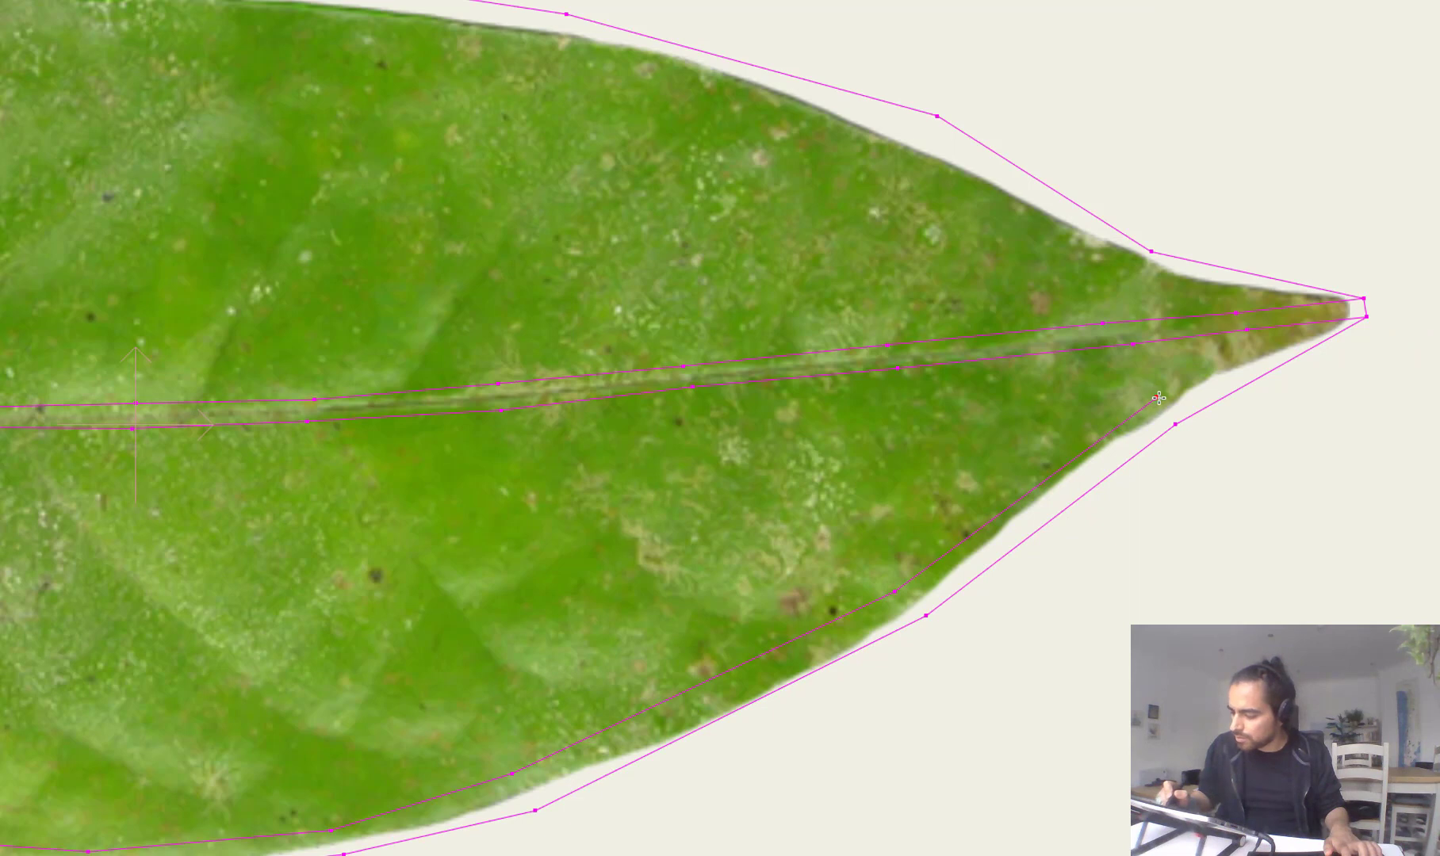
left_click(1242, 328)
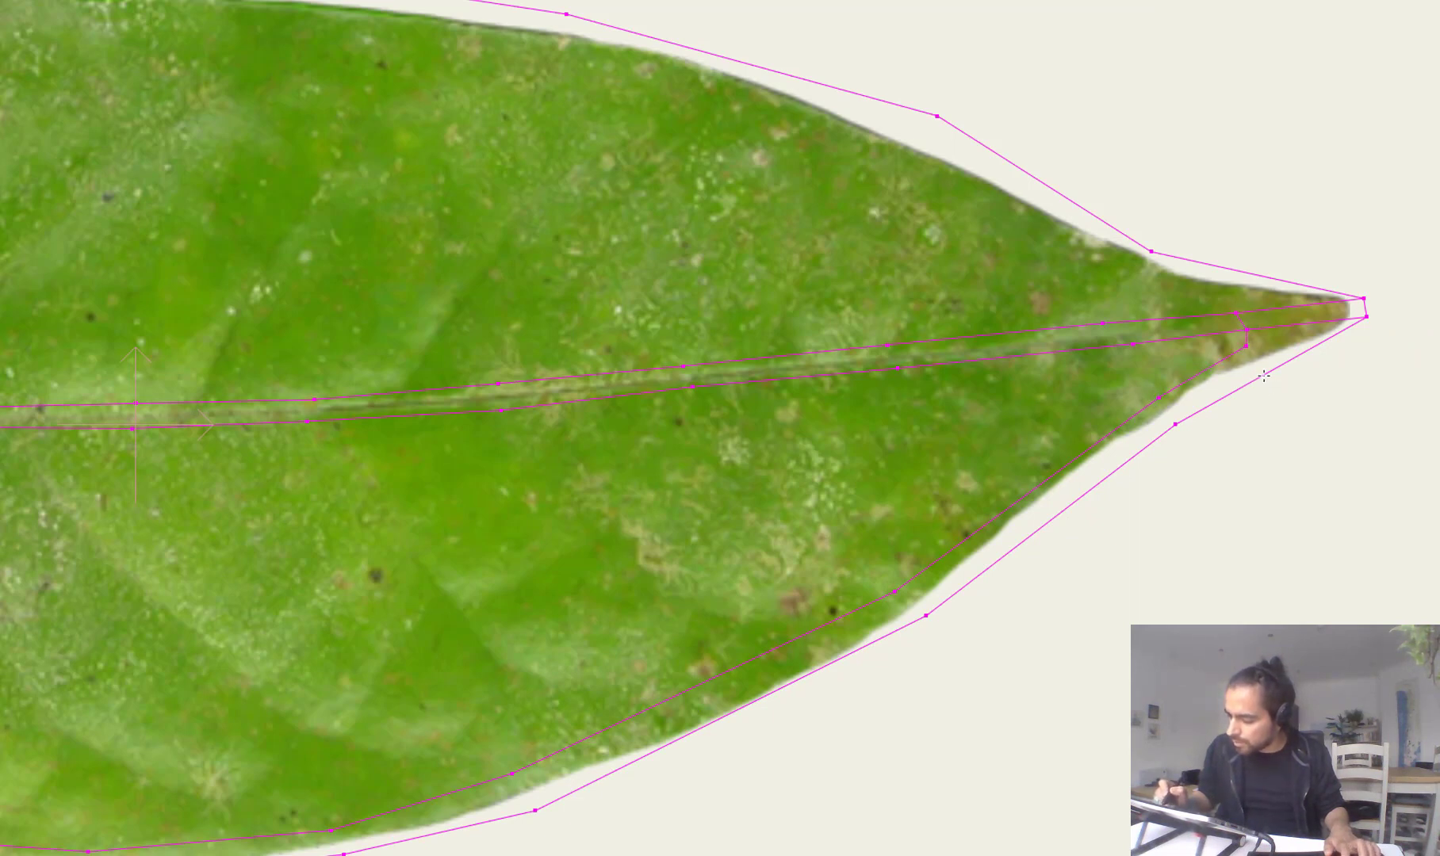
Step: Add an outline point below the tip, tighten the nearby outline points, and add matching points to both contours on the long lower segment
left_click_drag(1254, 380, 1251, 373)
left_click_drag(1364, 323, 1359, 324)
left_click_drag(1198, 413, 1272, 361)
left_click_drag(1000, 565, 1006, 557)
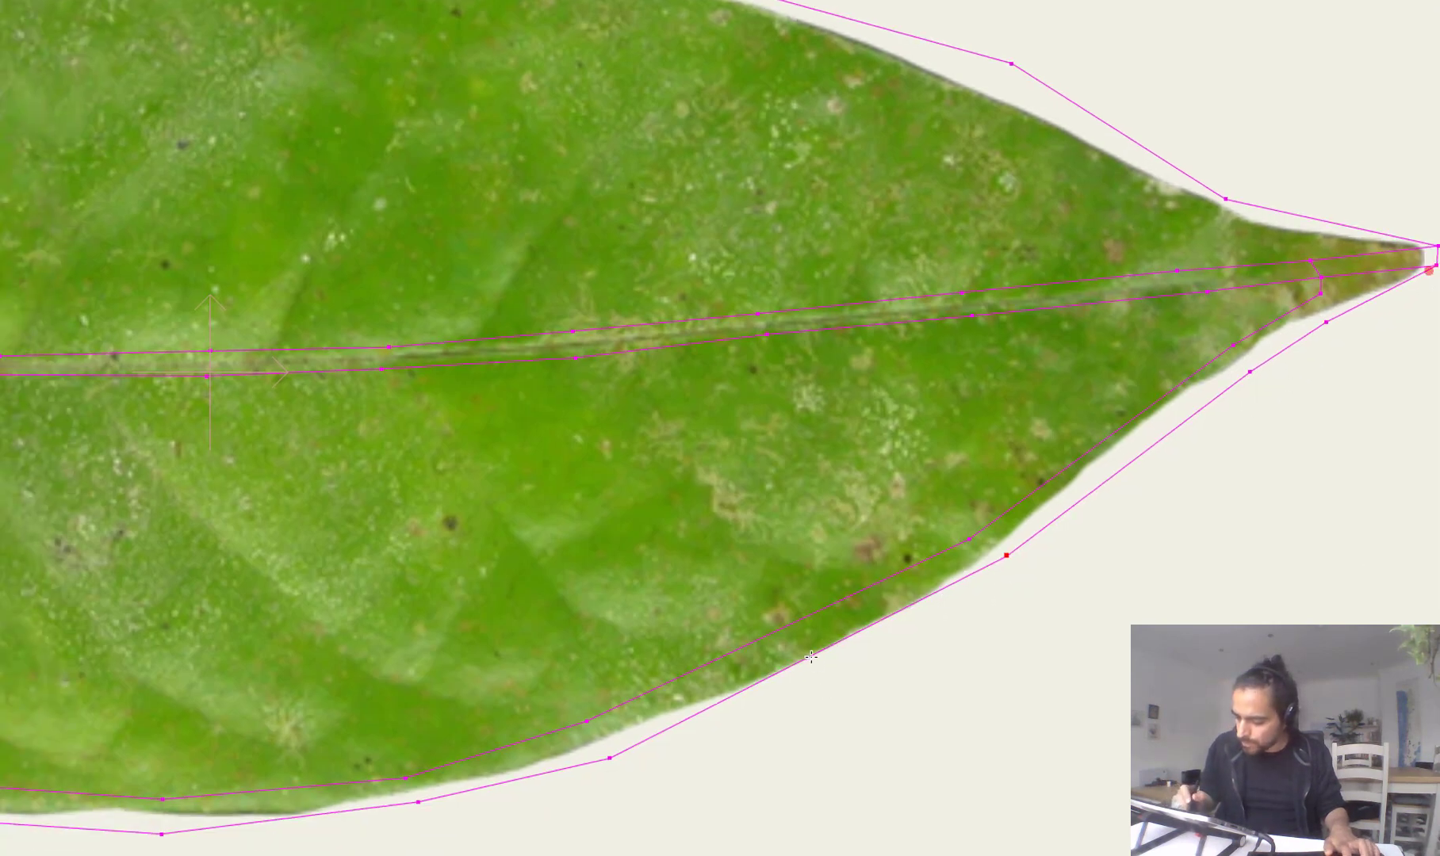
mouse_move(812, 657)
left_mouse_down()
mouse_move(811, 670)
mouse_move(796, 642)
left_mouse_up()
Step: Start an inner contour from the upper midrib line near the leaf tip and extend it inside the upper edge
scroll(761, 647, "down", 2)
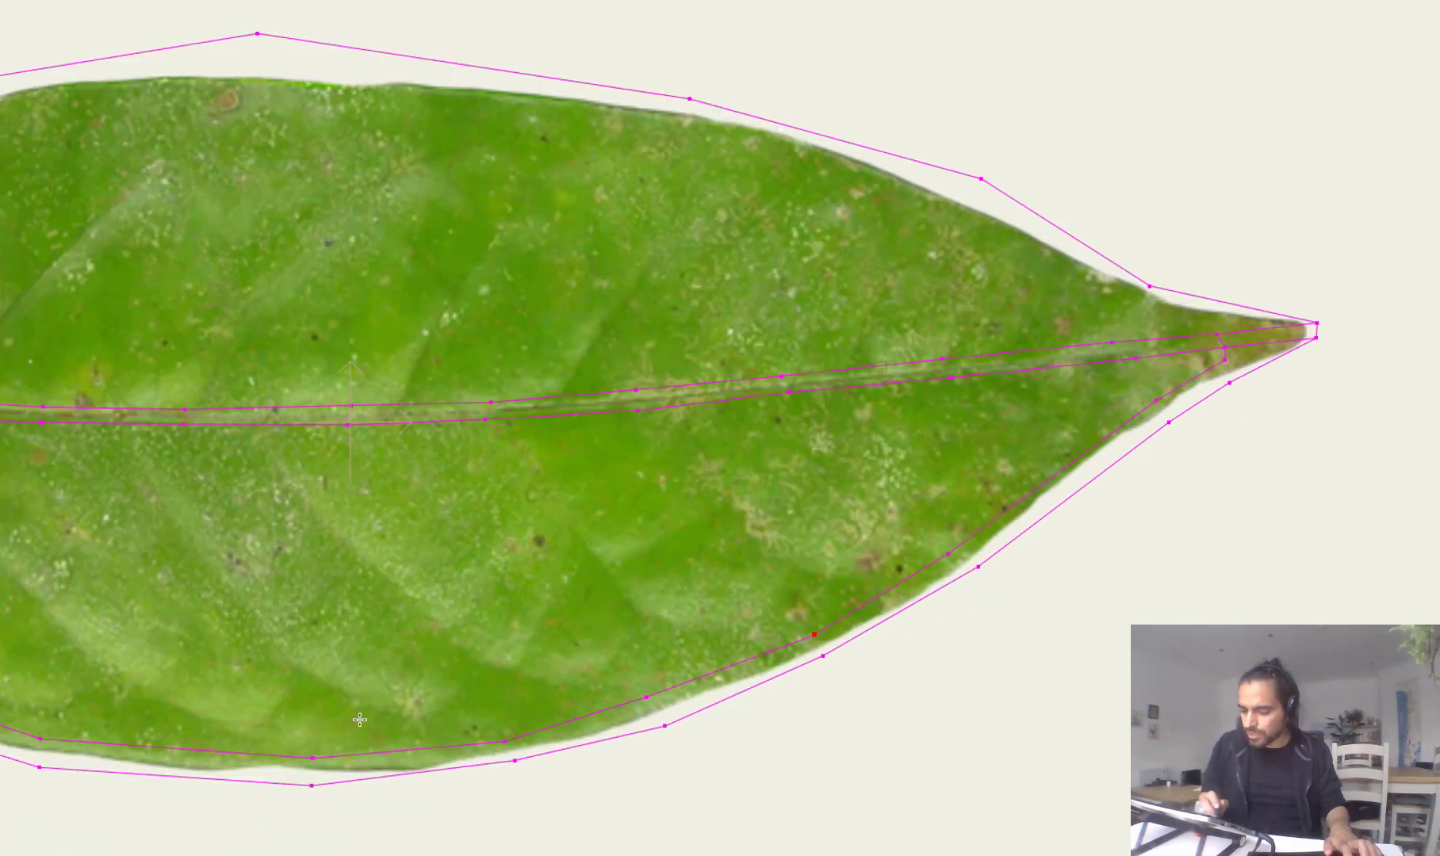
scroll(359, 719, "down", 1)
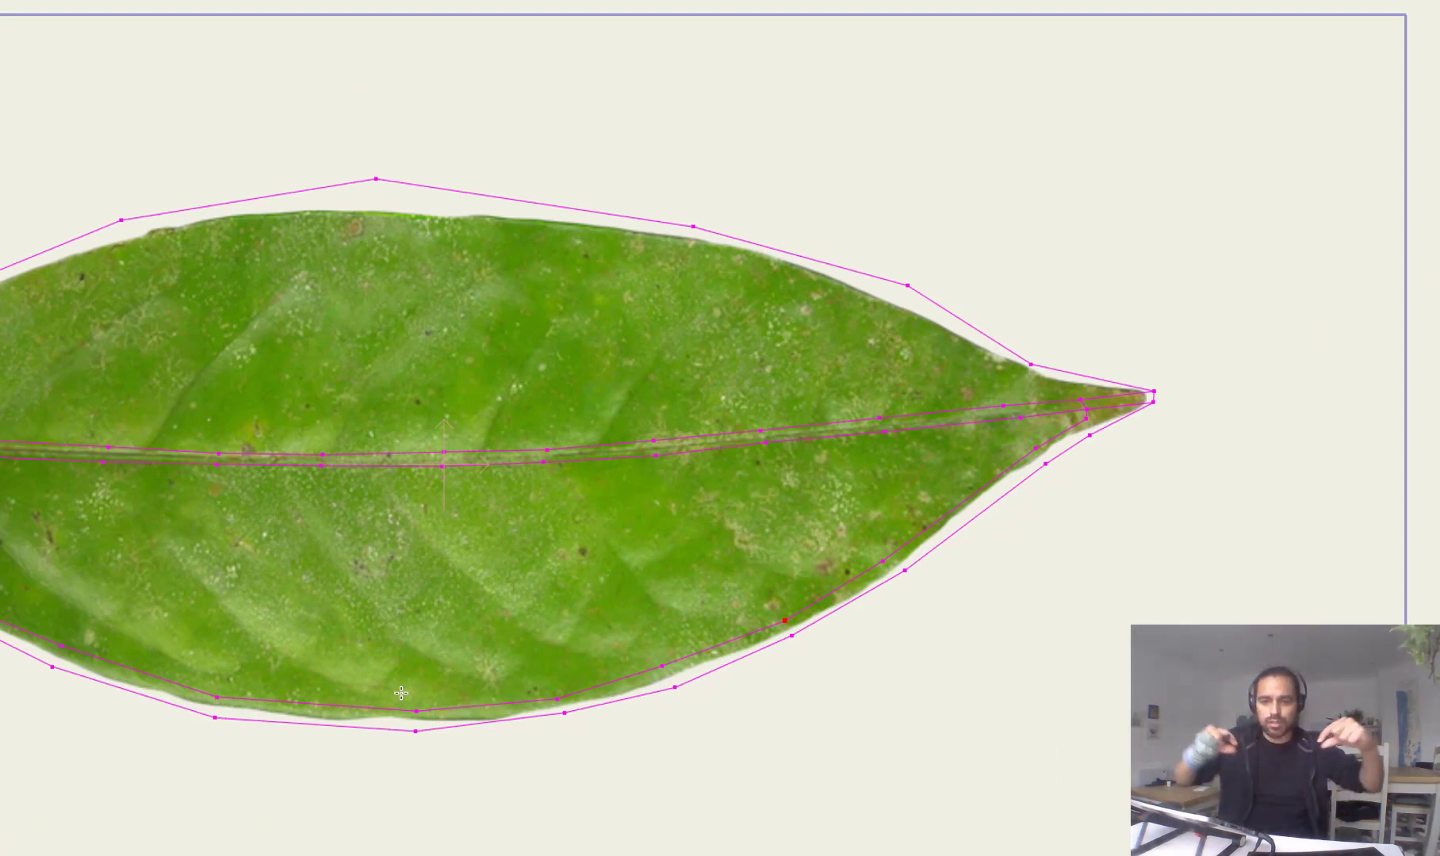
scroll(1188, 418, "up", 1)
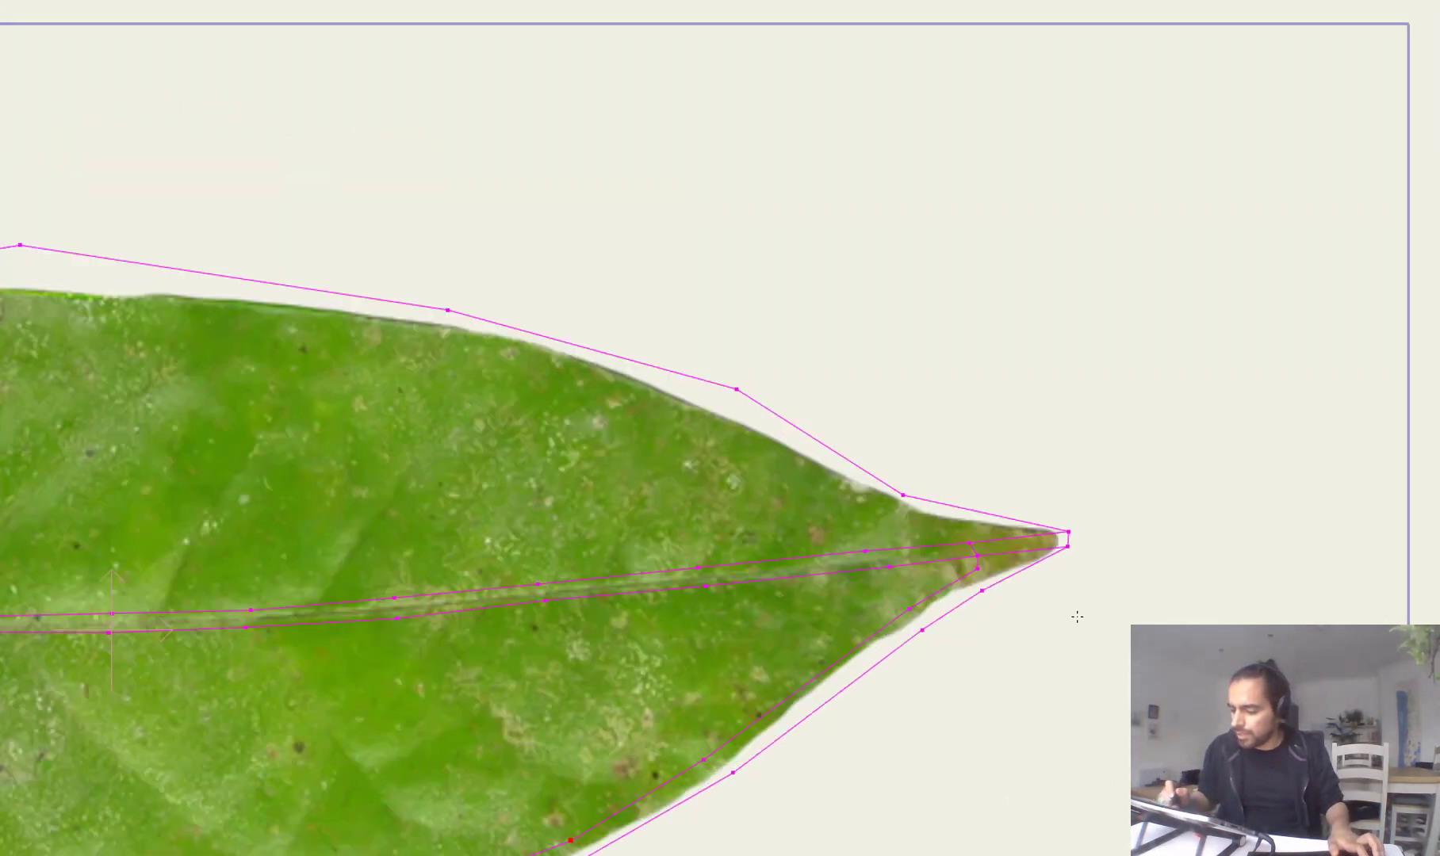
scroll(1077, 616, "up", 1)
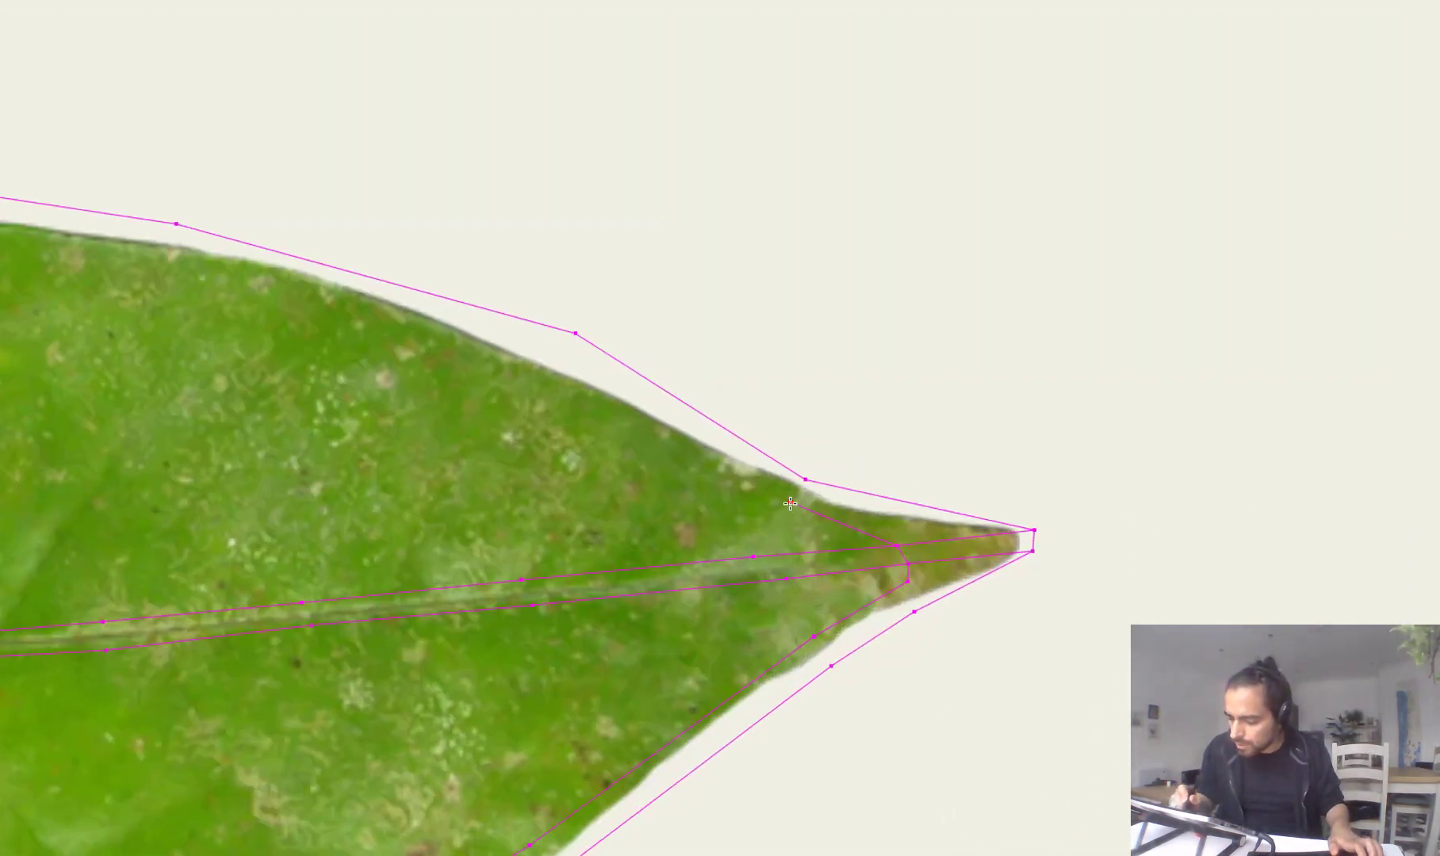
left_click_drag(536, 434, 541, 389)
left_click_drag(277, 314, 171, 276)
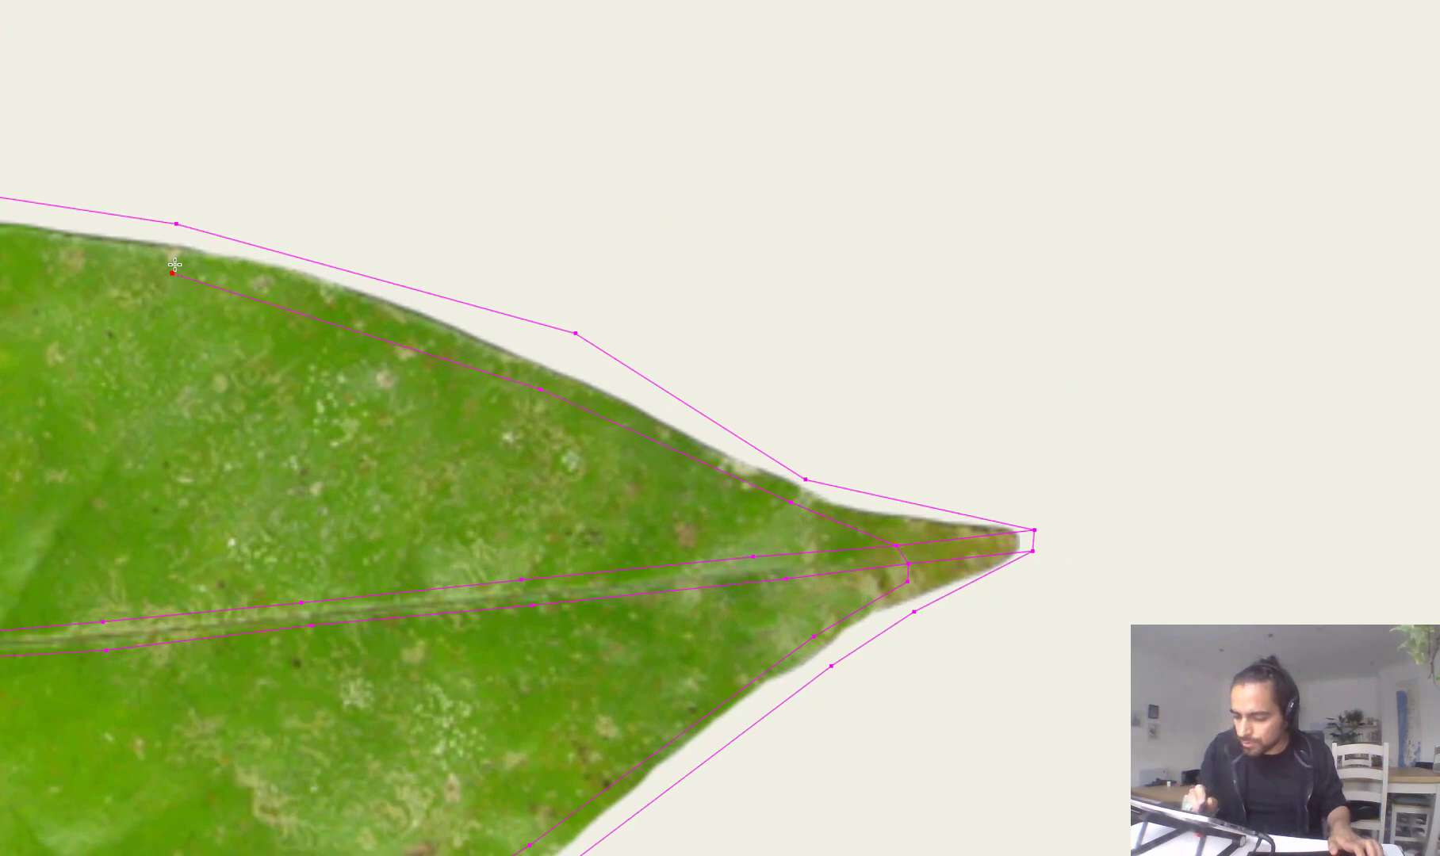
Step: Move the upper outline points near the tip closer to the leaf edge and add an outline point just before the tip
key("t")
left_click_drag(577, 333, 550, 352)
left_click_drag(807, 480, 808, 476)
key("a")
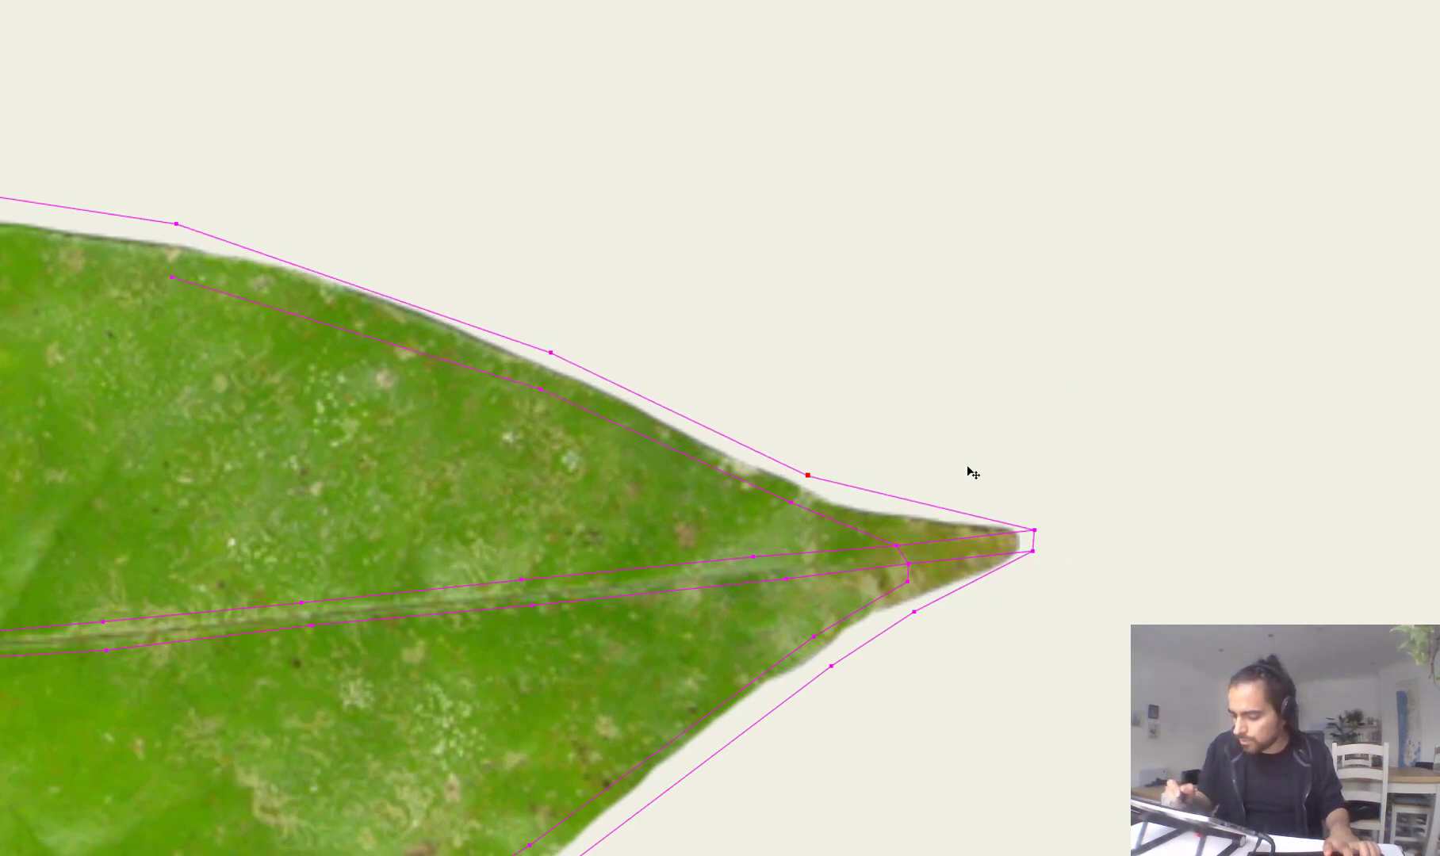
left_click_drag(891, 496, 888, 508)
left_click_drag(960, 421, 1257, 488)
key("t")
left_click_drag(1198, 596, 1184, 582)
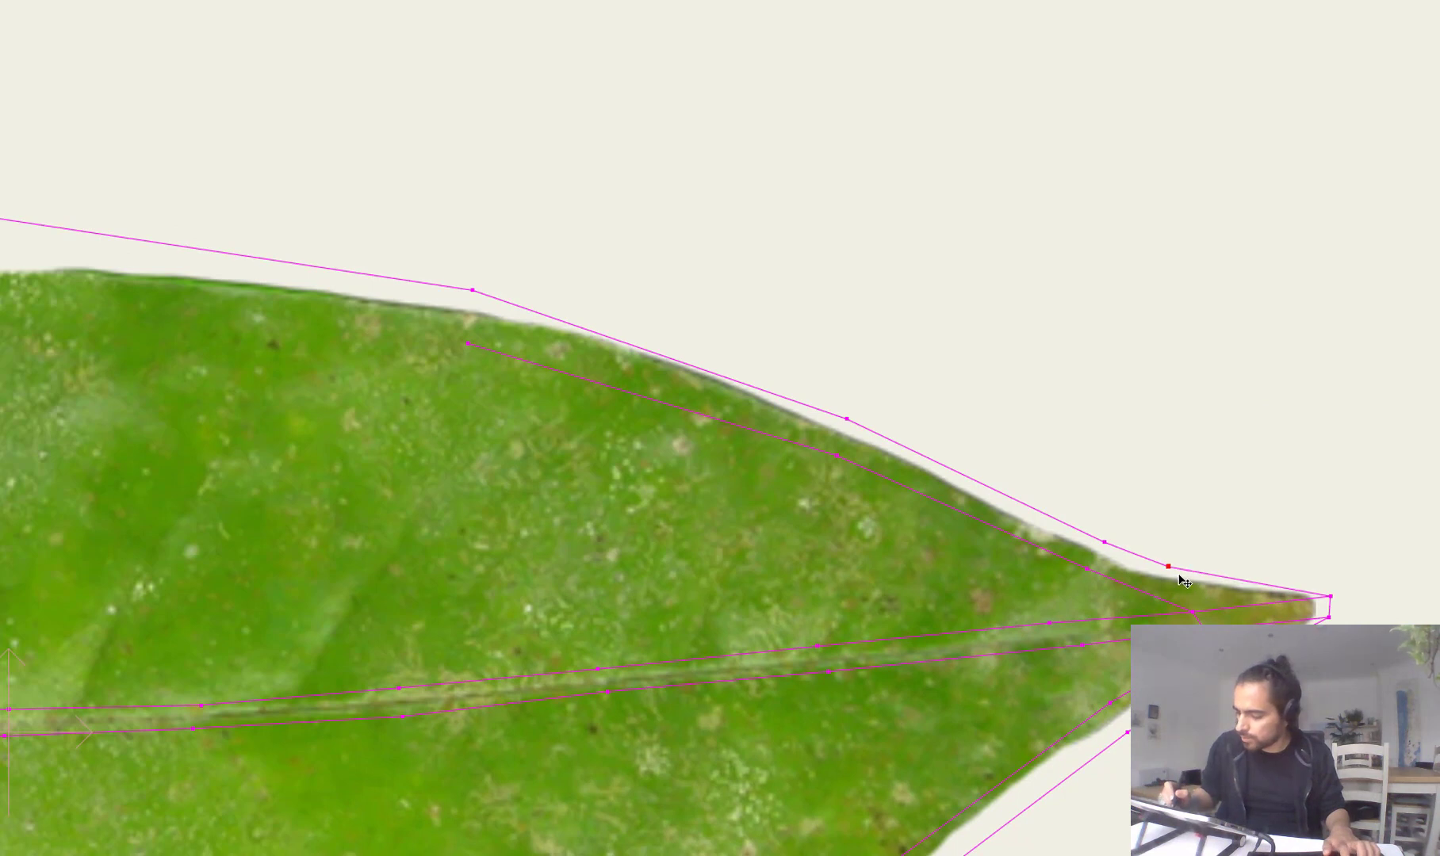
Step: Extend the inner contour to the middle of the upper edge, lower the matching outline point, and add an intermediate point to both contours
left_click_drag(617, 308, 821, 361)
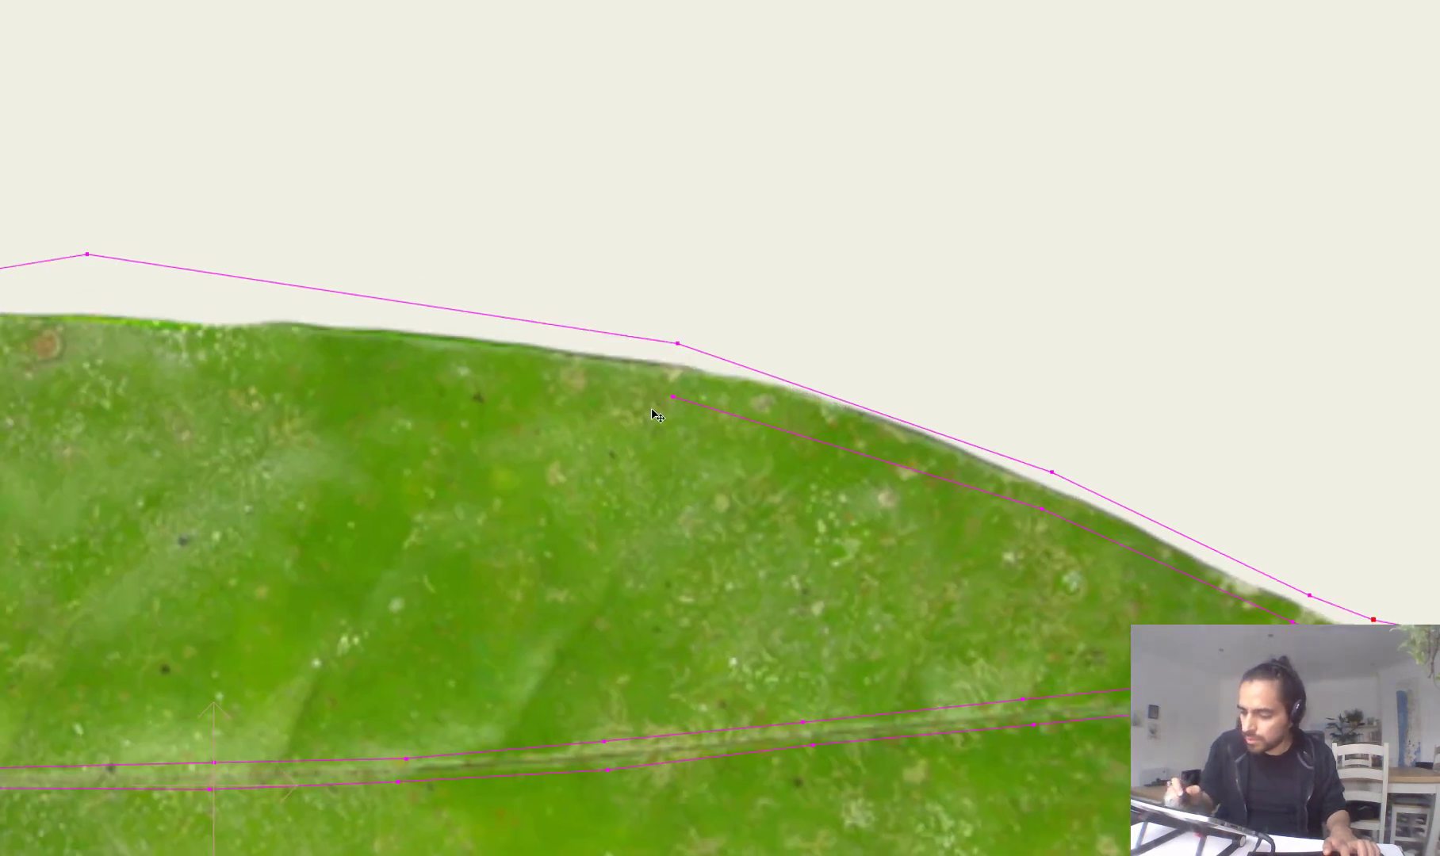
left_click(93, 329)
left_click_drag(100, 268, 99, 306)
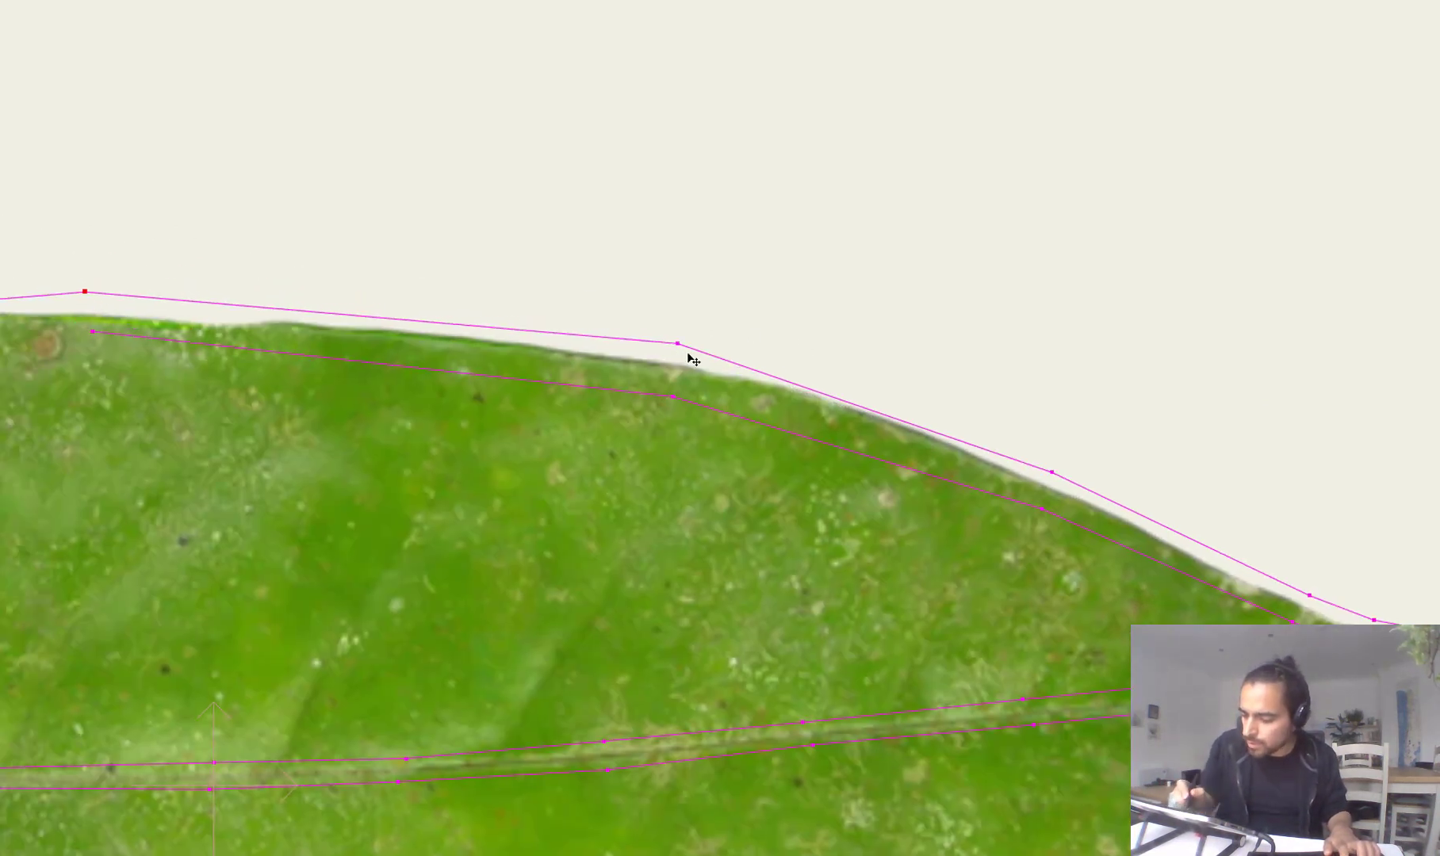
left_click(402, 350)
left_click(408, 314)
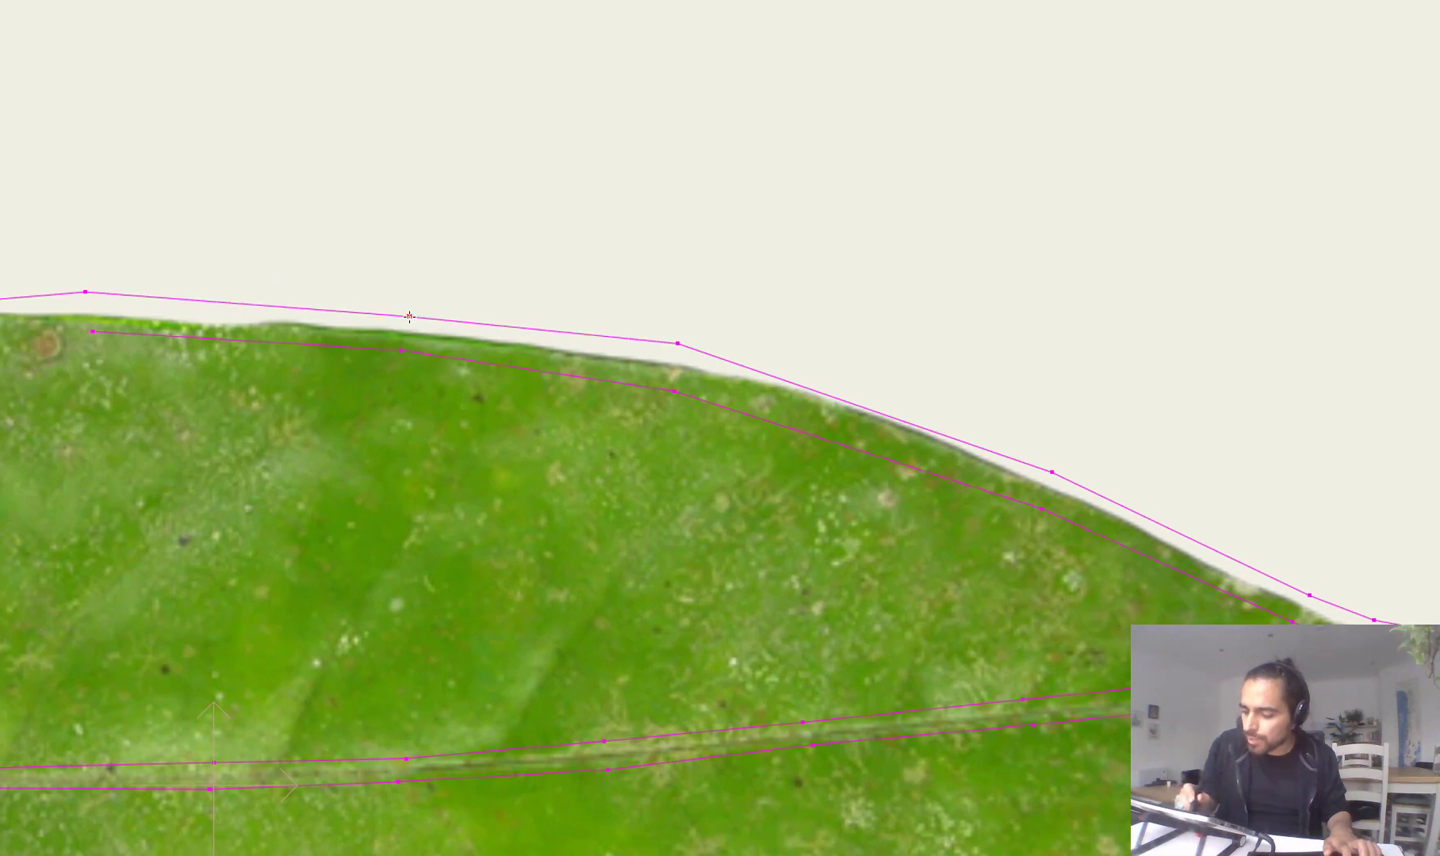
Step: Try moving six paired contour points on the upper edge upward together, and undo the move
scroll(619, 287, "down", 2)
key("g")
mouse_move(724, 223)
left_mouse_down()
mouse_move(515, 488)
mouse_move(1024, 370)
left_mouse_up()
mouse_move(942, 412)
left_mouse_down()
mouse_move(1009, 139)
mouse_move(973, 305)
mouse_move(994, 207)
left_mouse_up()
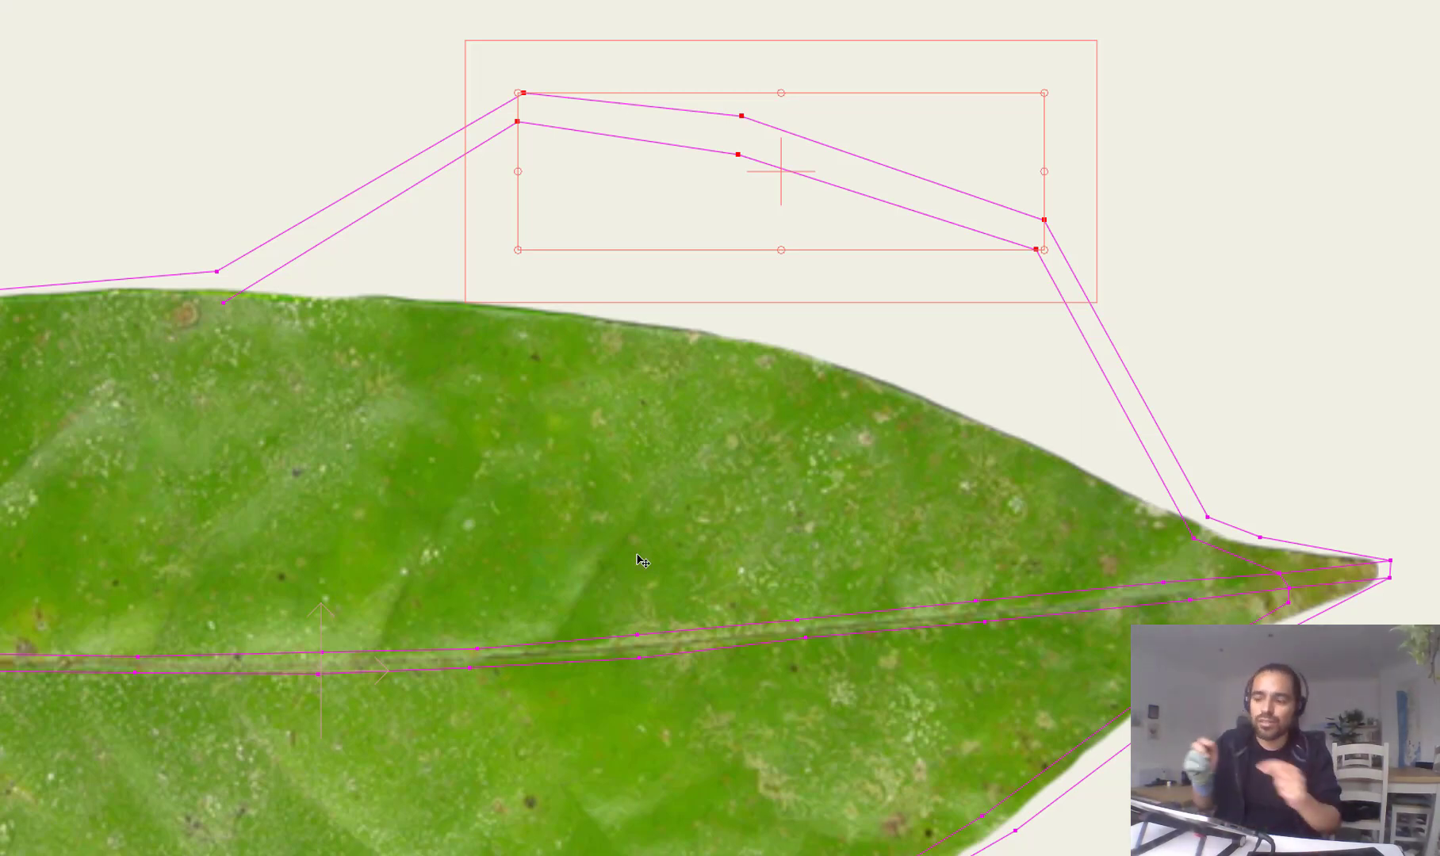
key("ctrl+z")
Step: Extend the inner contour along the rest of the upper edge and join it to the upper midrib point at the stem base
left_click_drag(928, 361, 1310, 368)
scroll(1309, 368, "down", 1)
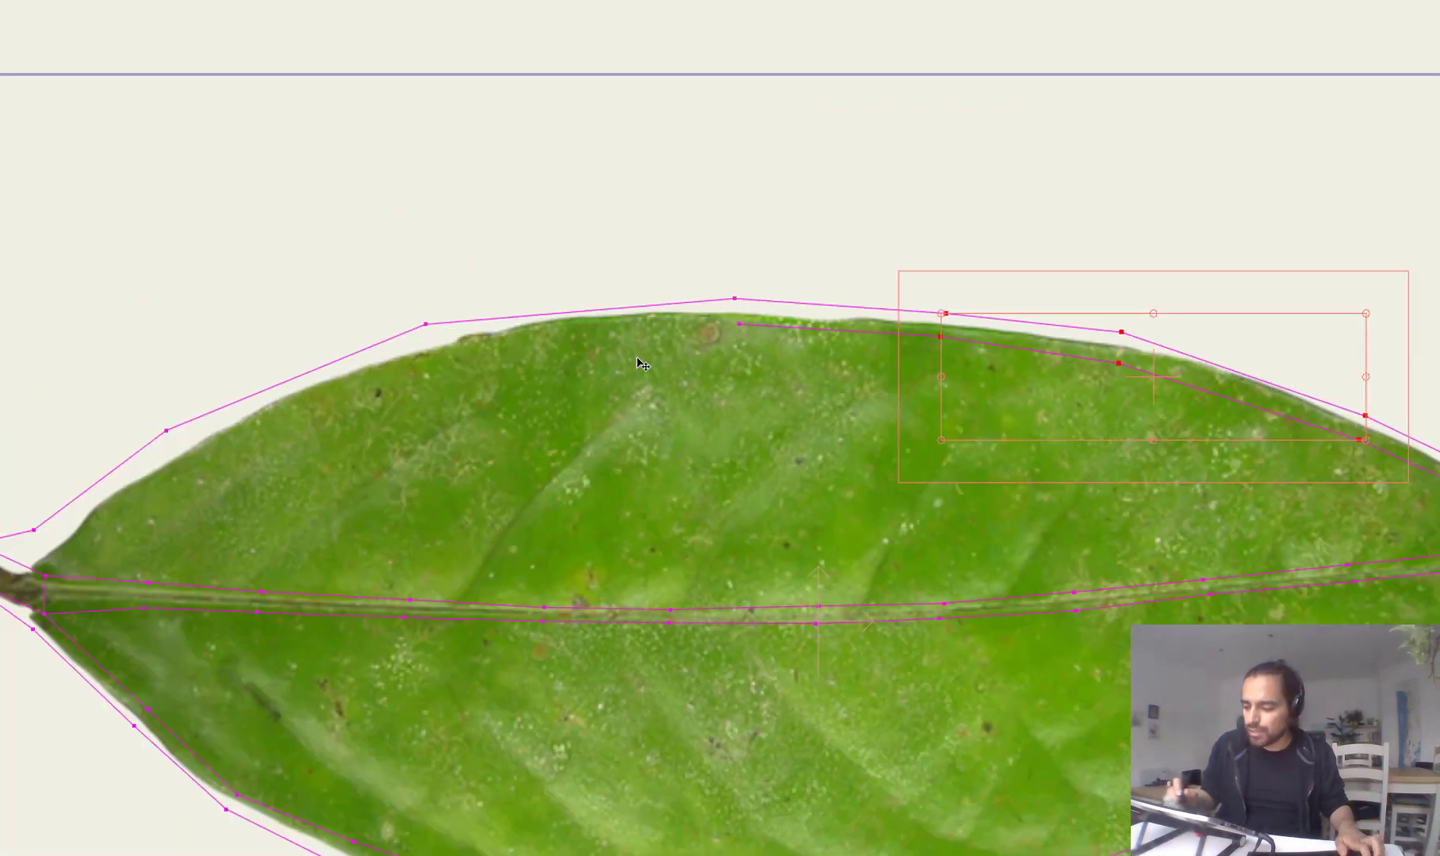
key("a")
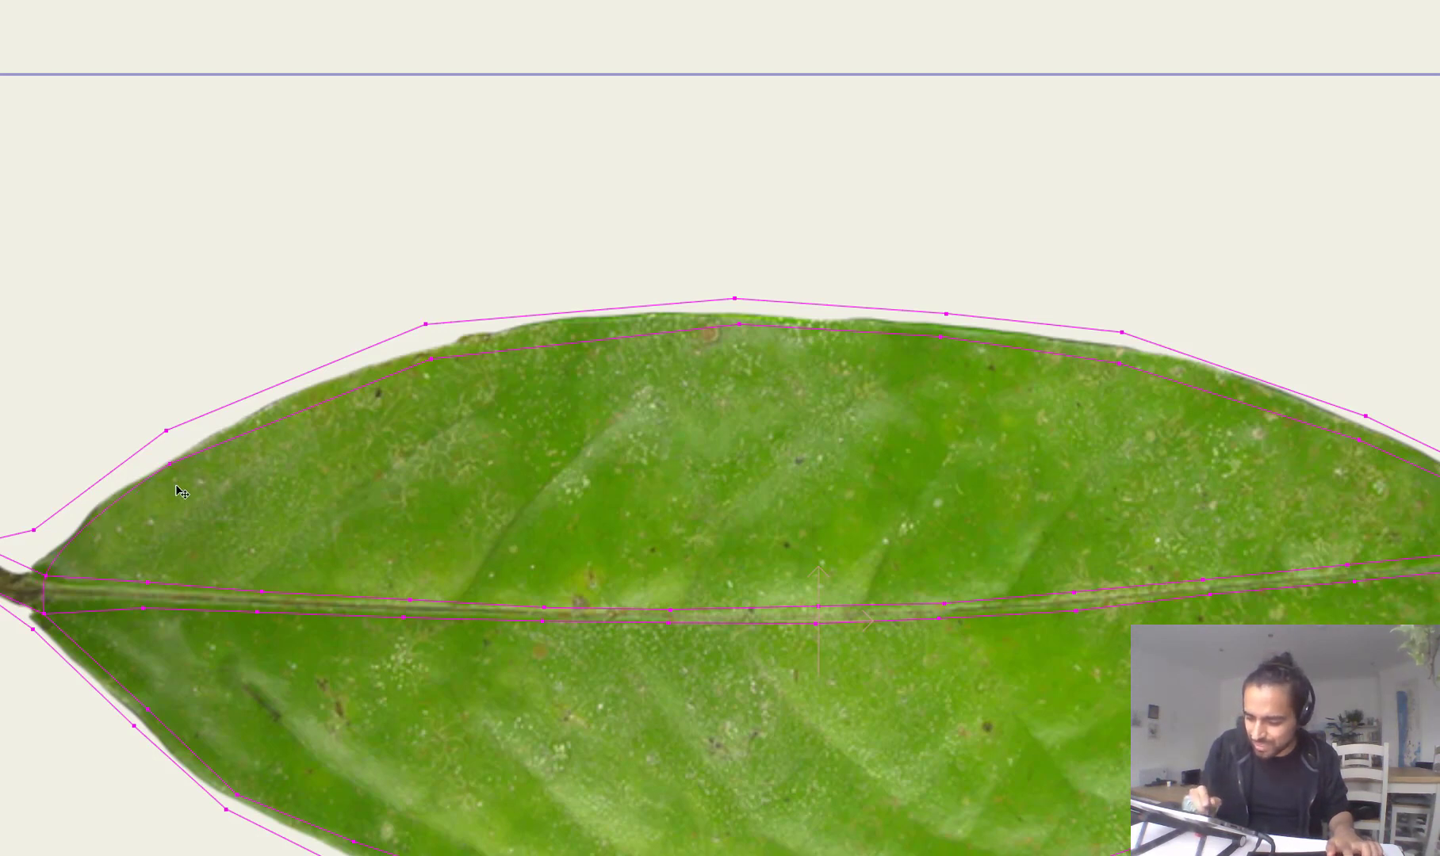
key("ctrl+a")
key("t")
key("Escape")
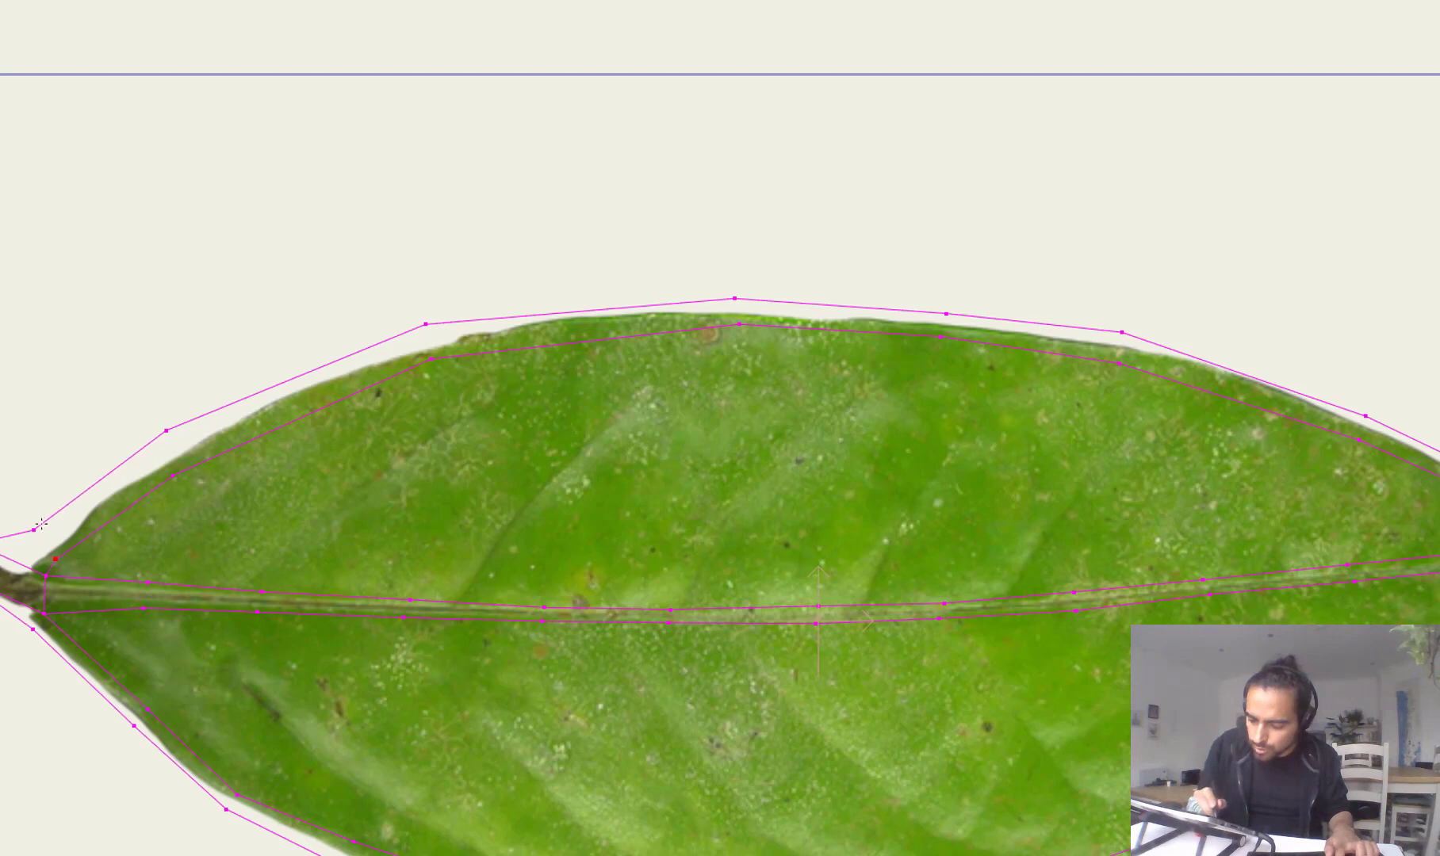
Step: Move the three upper outline points nearest the stem closer to the leaf edge
left_click_drag(35, 529, 41, 539)
left_click_drag(166, 430, 164, 450)
left_click_drag(423, 324, 419, 332)
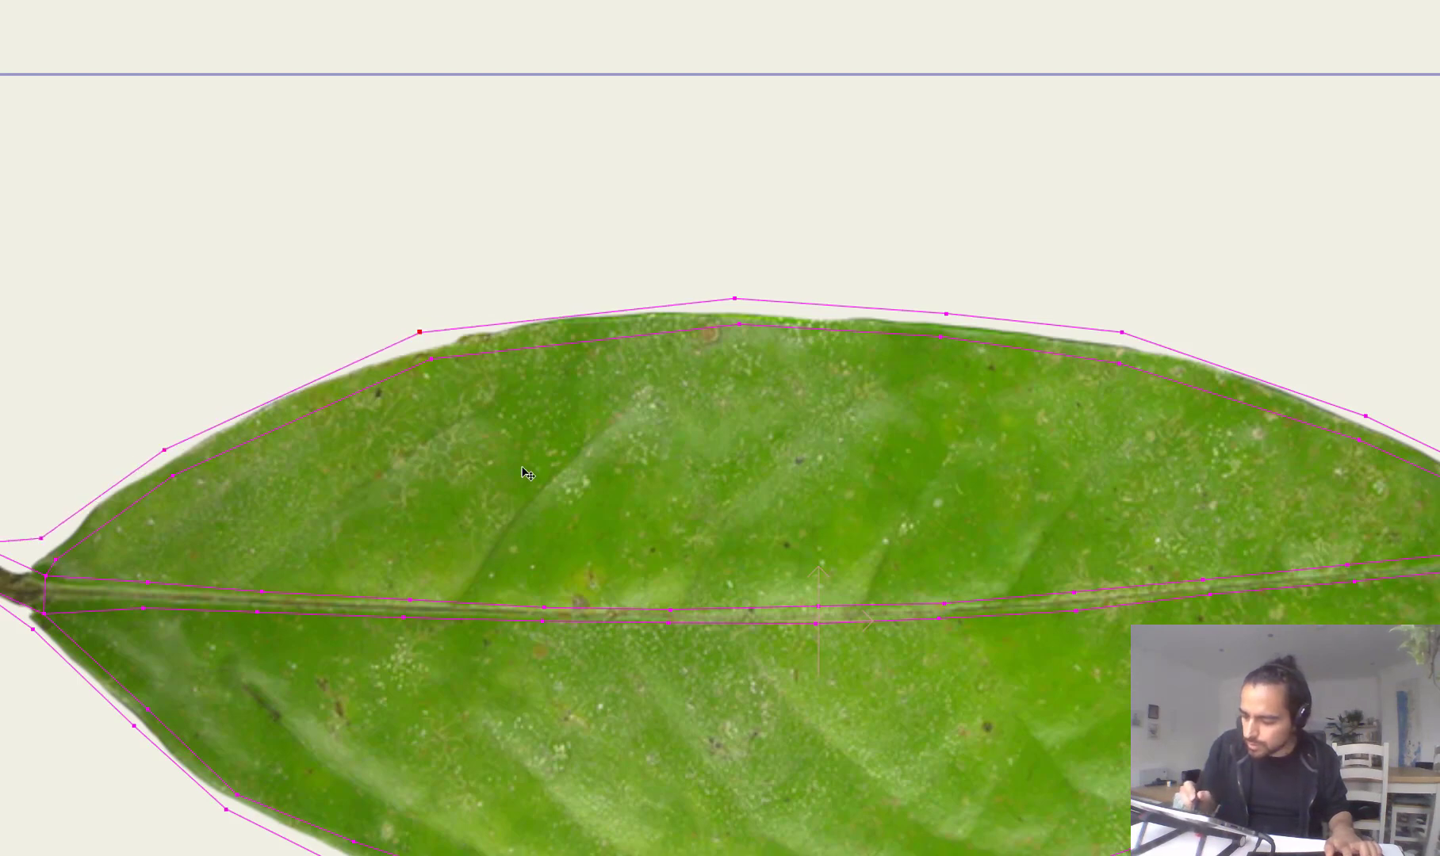
Step: Hide the leaf image to inspect the completed mesh contours on their own
left_click_drag(1225, 373, 1010, 524)
left_click_drag(963, 568, 1139, 532)
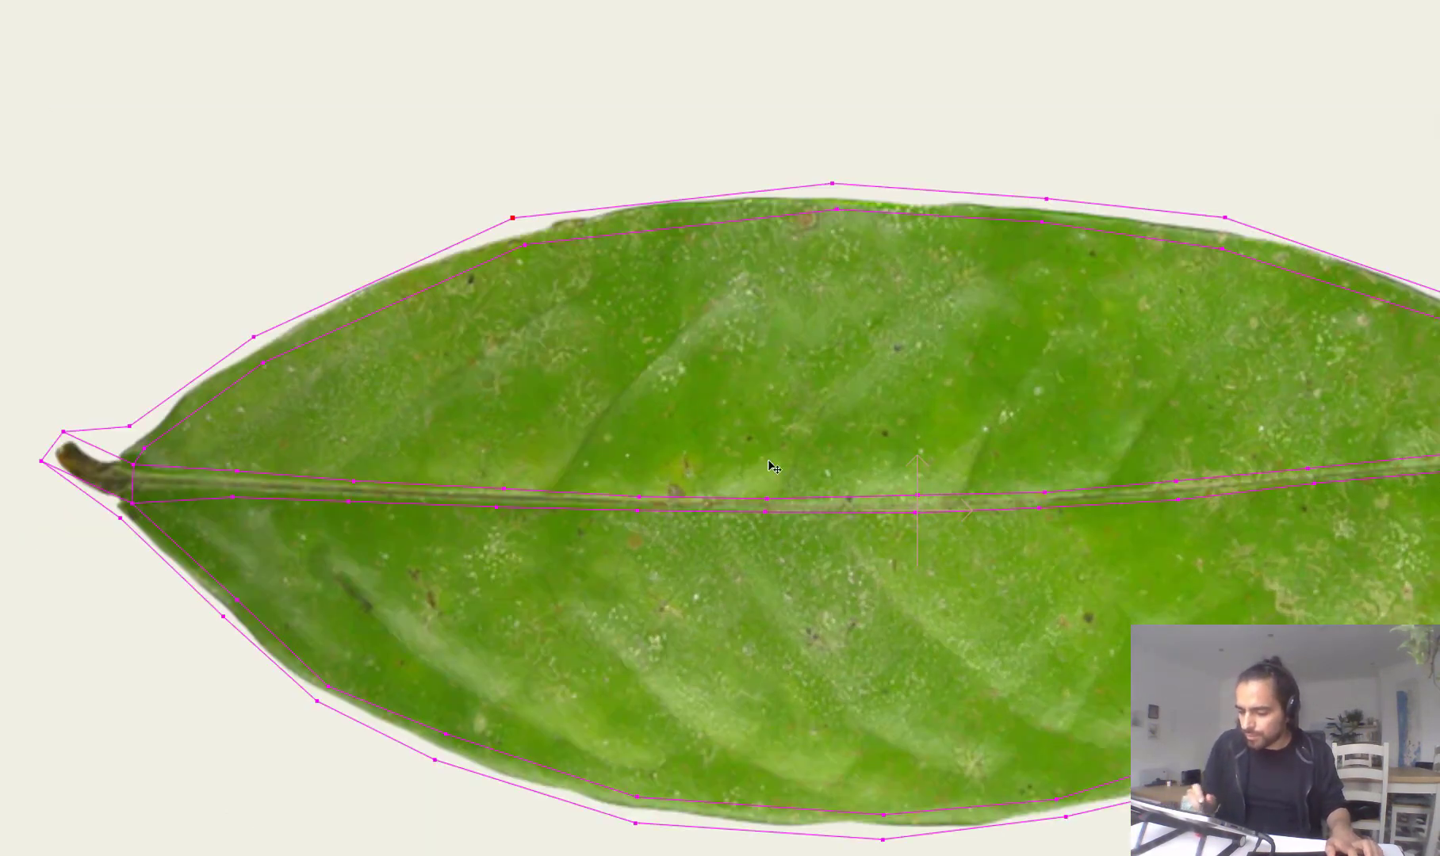
scroll(770, 464, "down", 2)
key("ctrl+d")
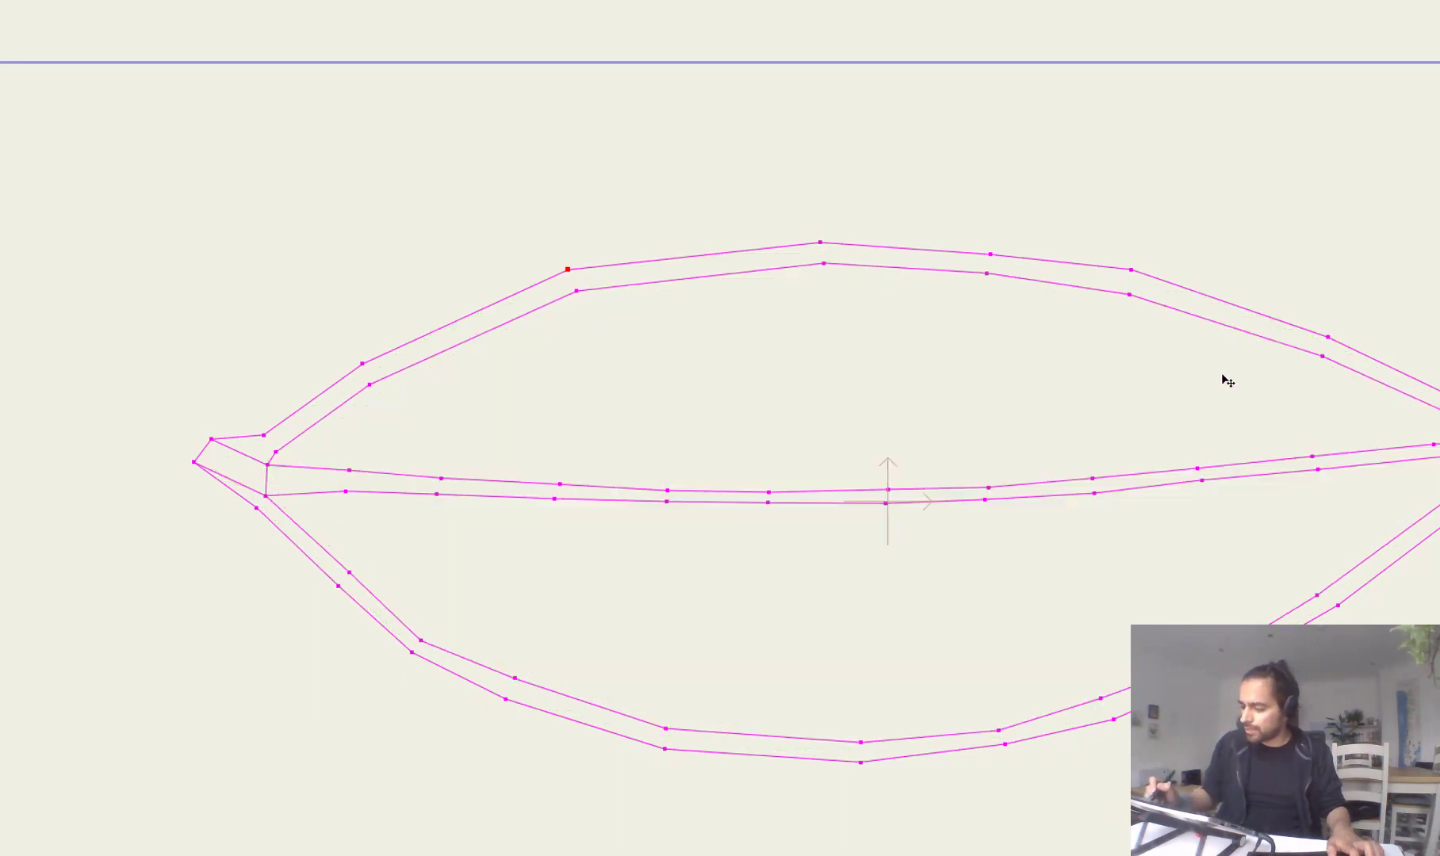
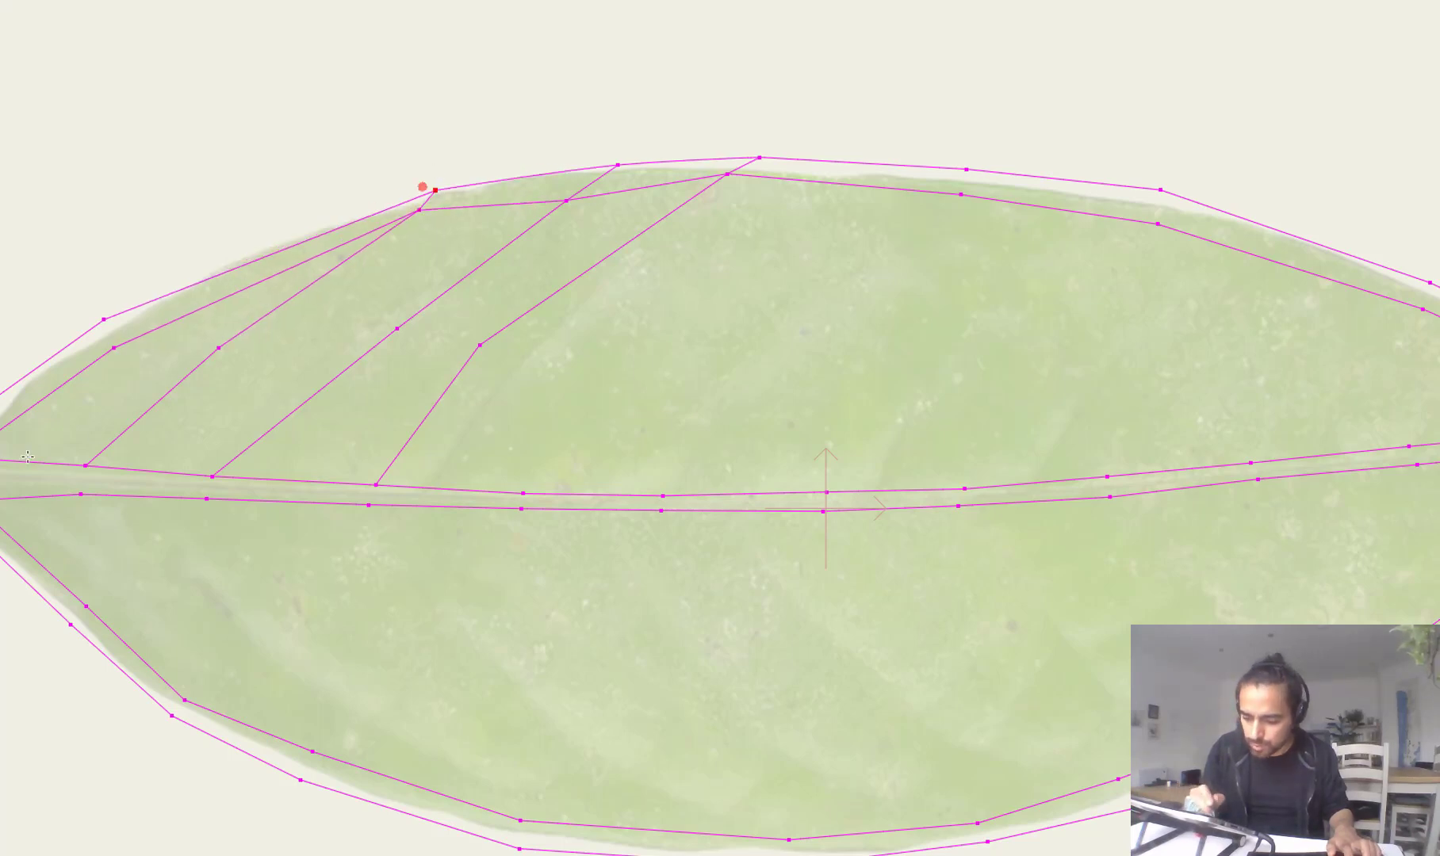
Step: Add a vein line from the upper midrib near the stem to the outline, and adjust its inner contour point and the next vein's
left_click_drag(12, 461, 260, 232)
left_click_drag(207, 311, 238, 282)
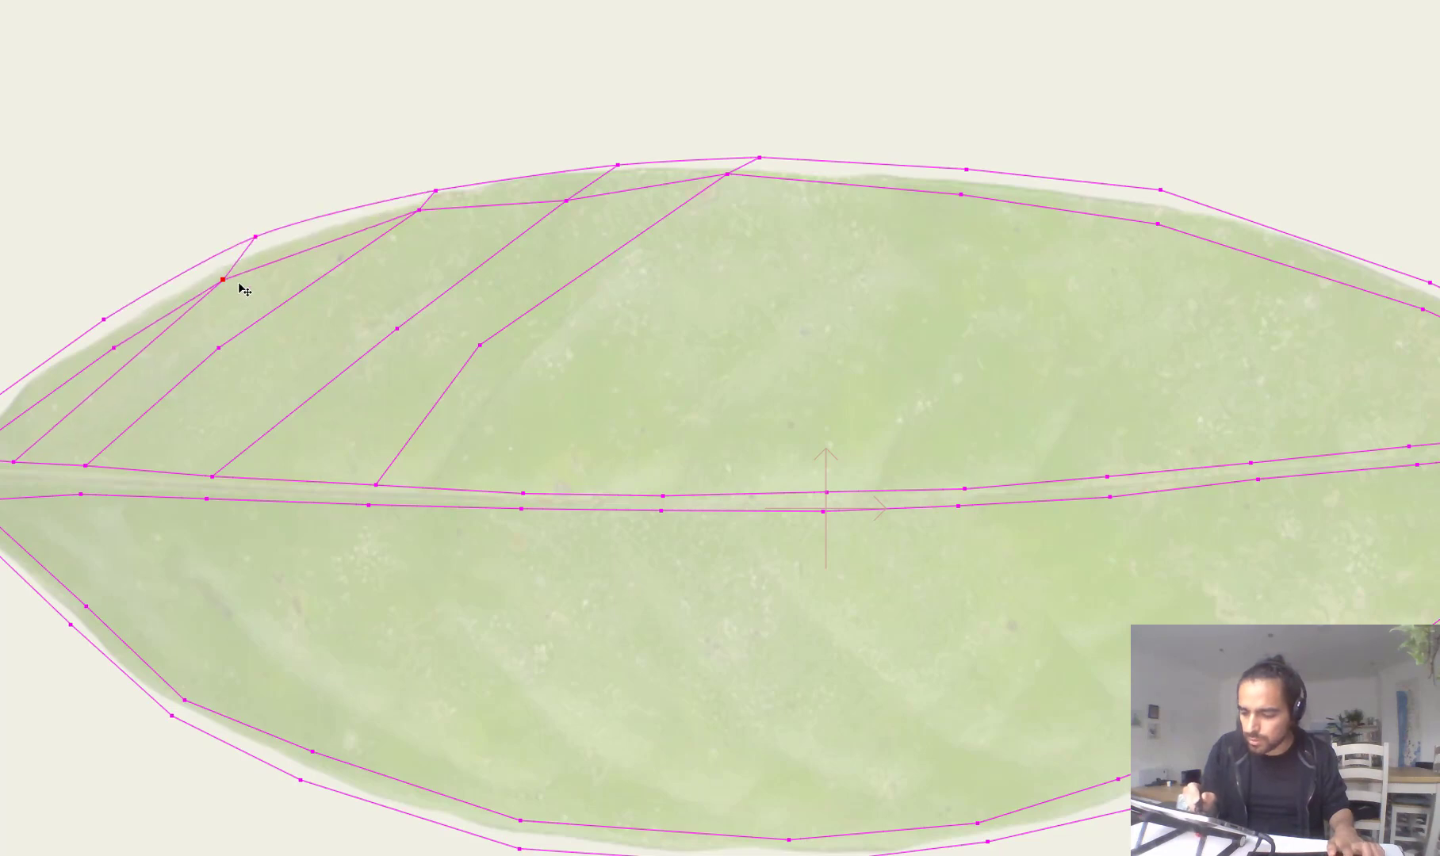
key("ctrl+a")
left_click_drag(345, 339, 522, 297)
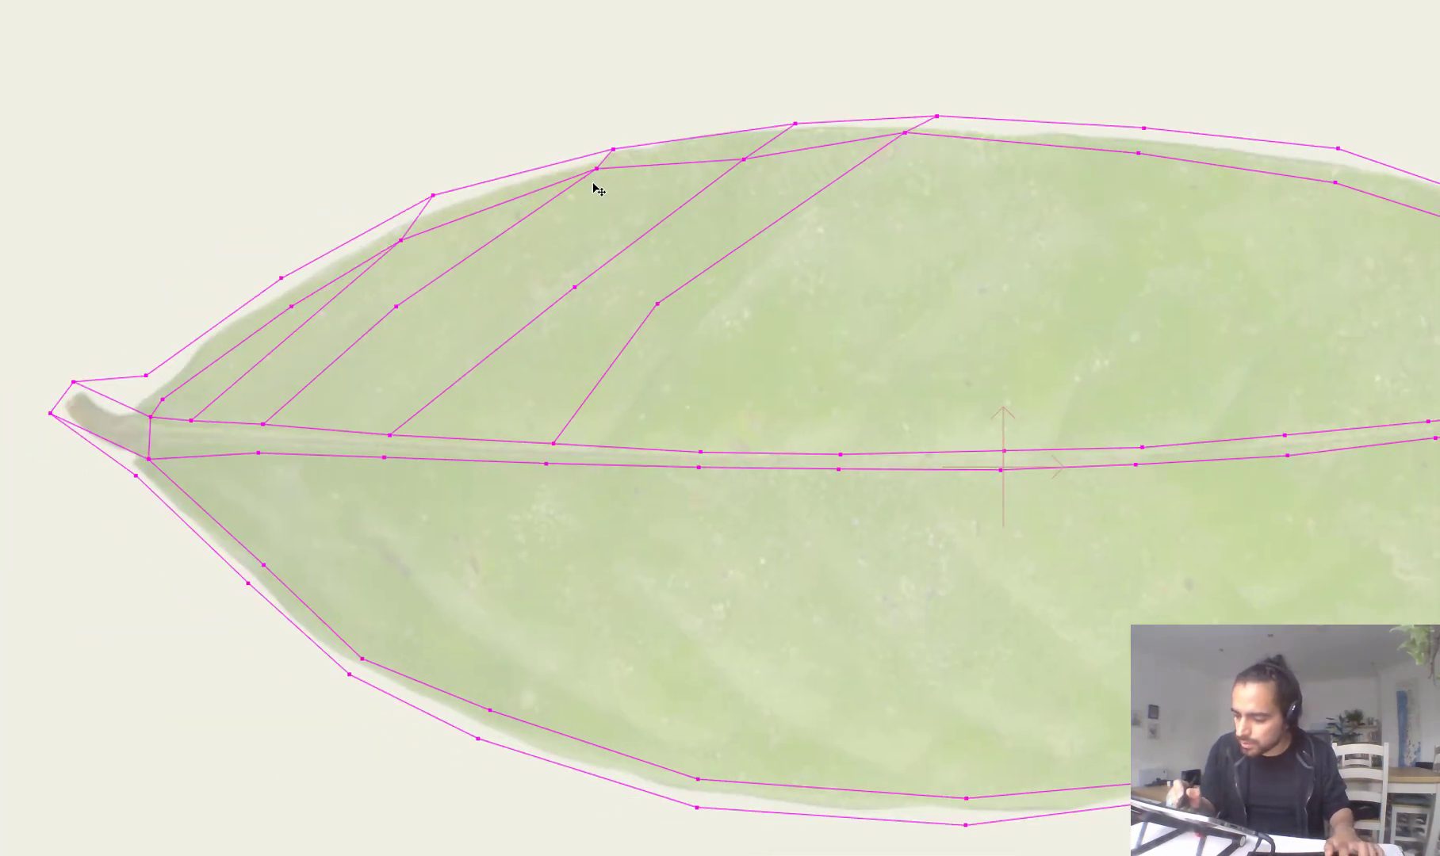
left_click_drag(597, 169, 602, 171)
left_click_drag(655, 452, 582, 493)
left_click_drag(926, 423, 691, 505)
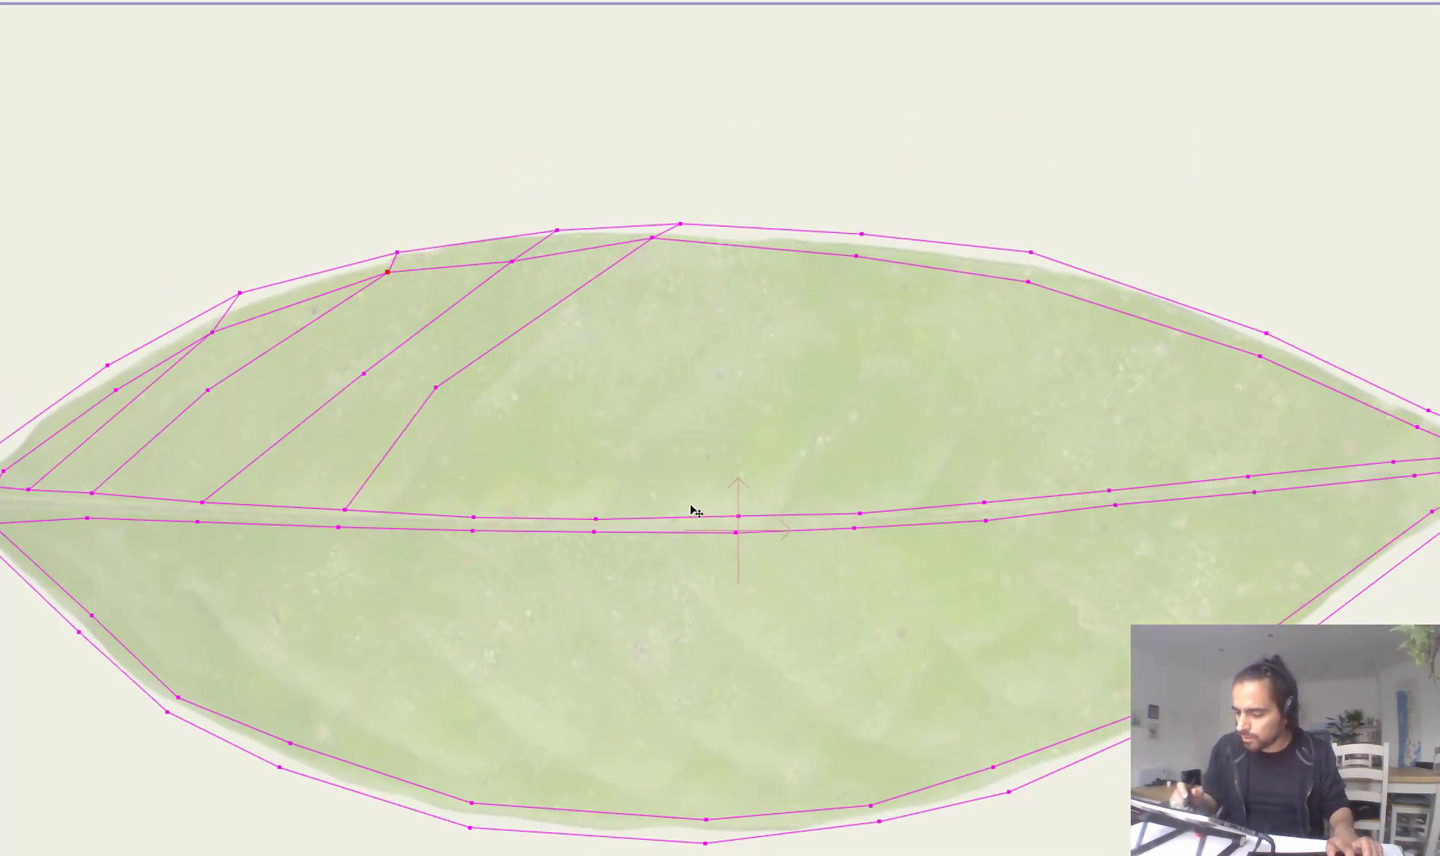
Step: Draw the next vein line from the upper midrib through a middle point and the inner contour to the upper outline
left_click(474, 516)
left_click(623, 348)
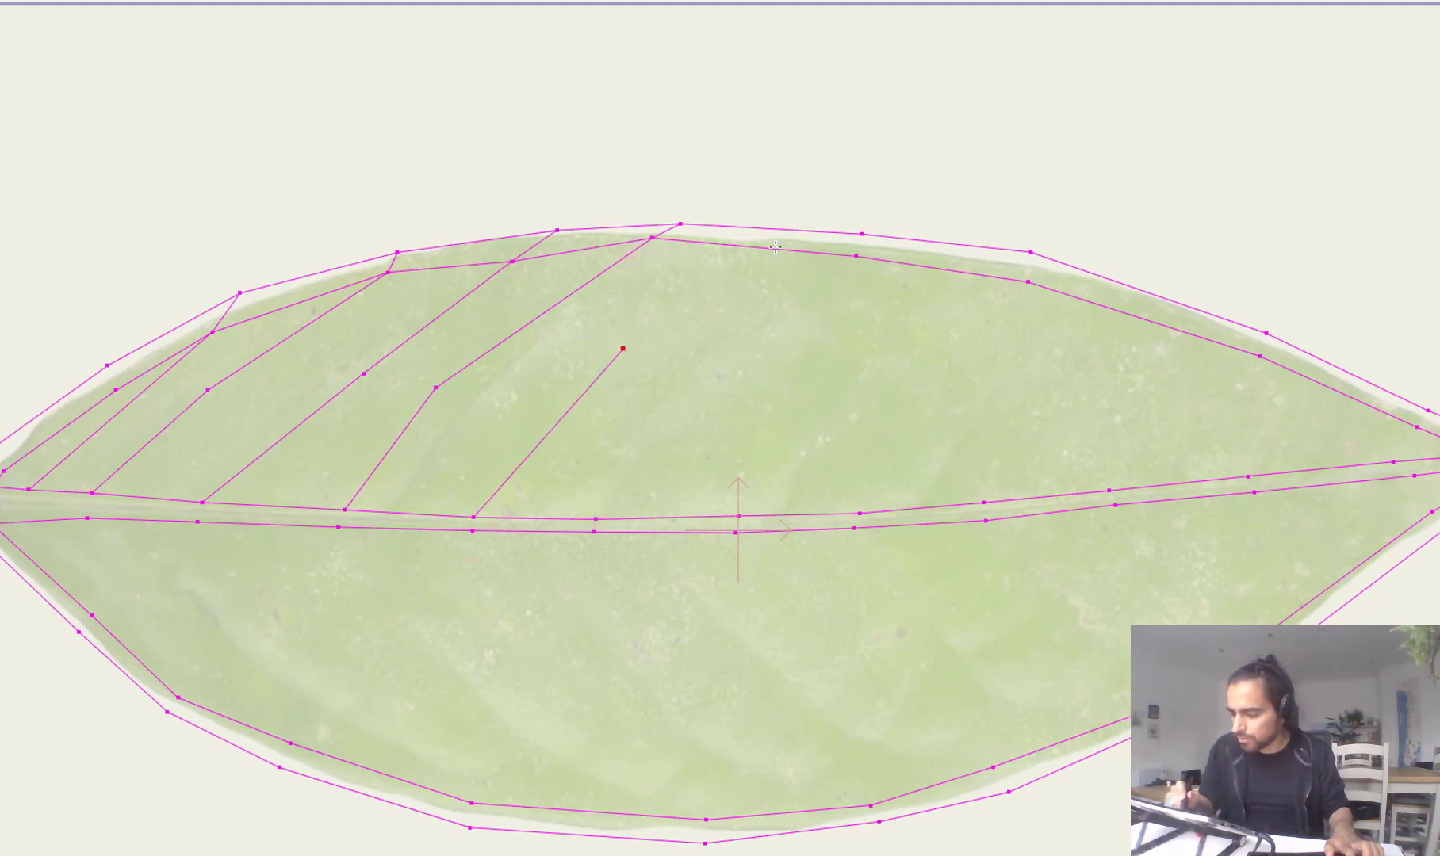
left_click(791, 230)
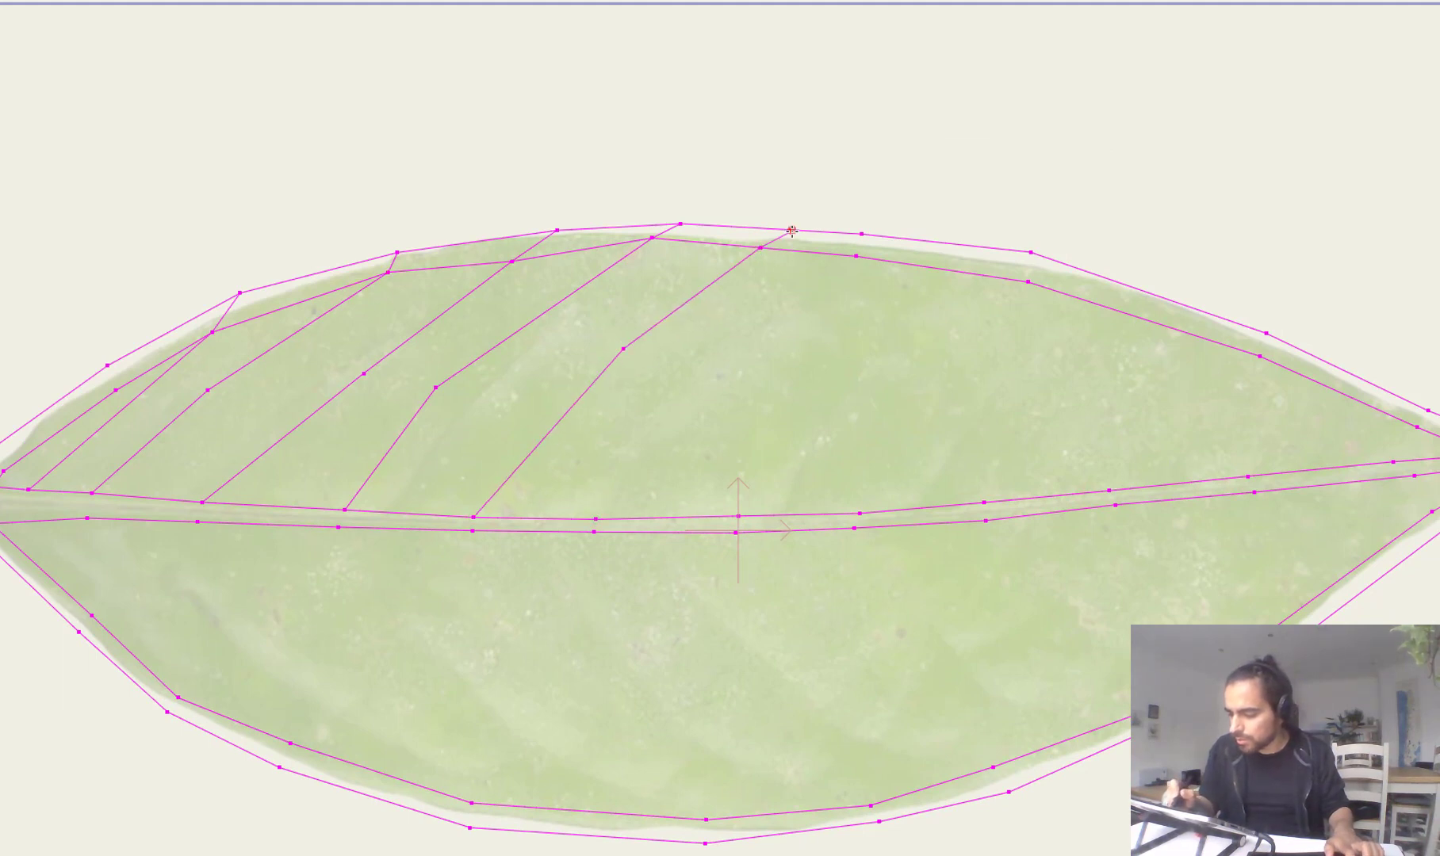
Step: Draw another vein line across the upper half to the outline, and delete the redundant neighbouring points on both upper contours
left_click(595, 518)
left_click(723, 400)
left_click(886, 260)
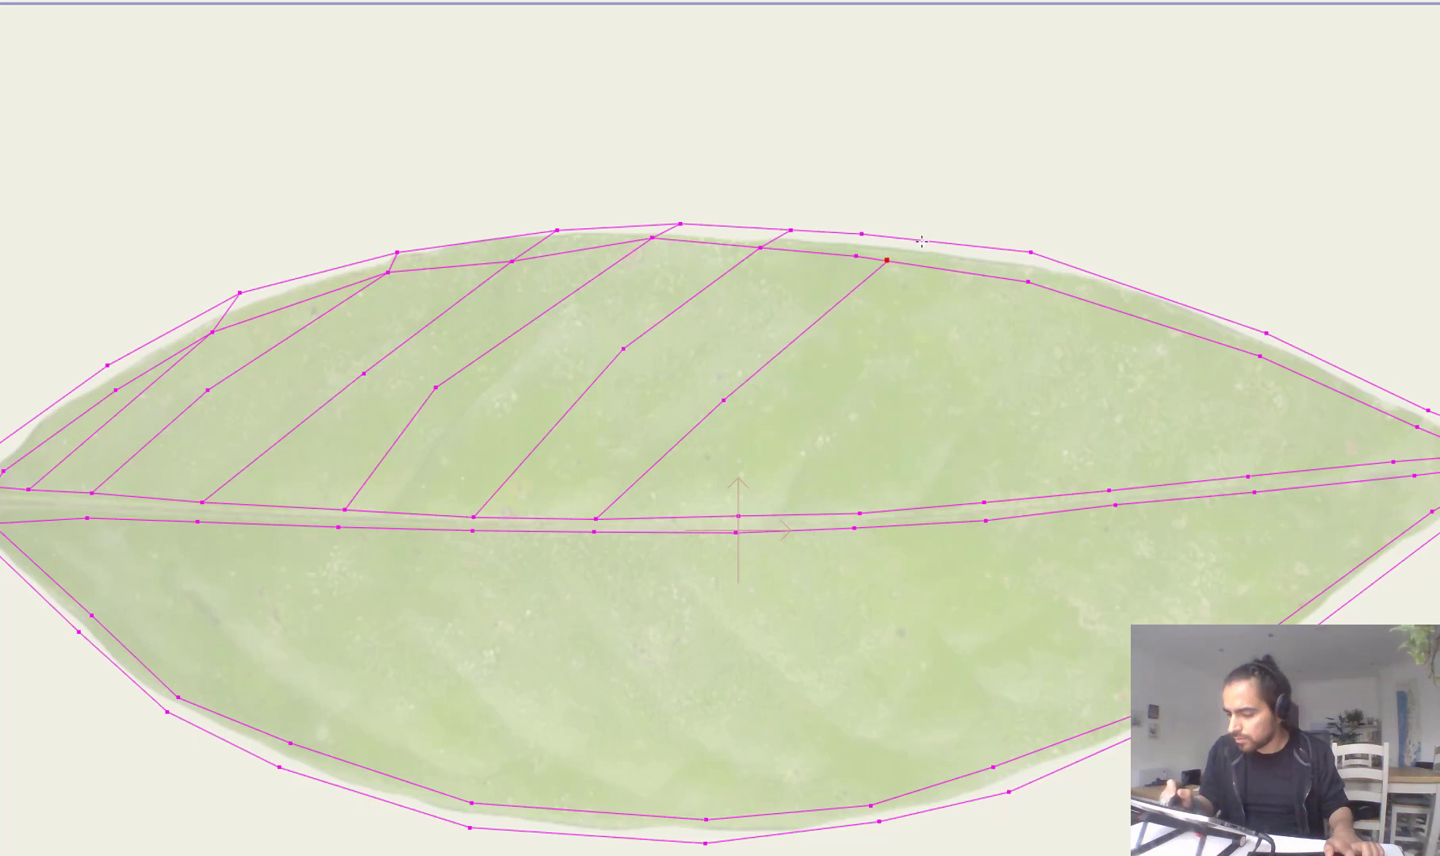
left_click_drag(880, 214, 886, 275)
key("Delete")
key("a")
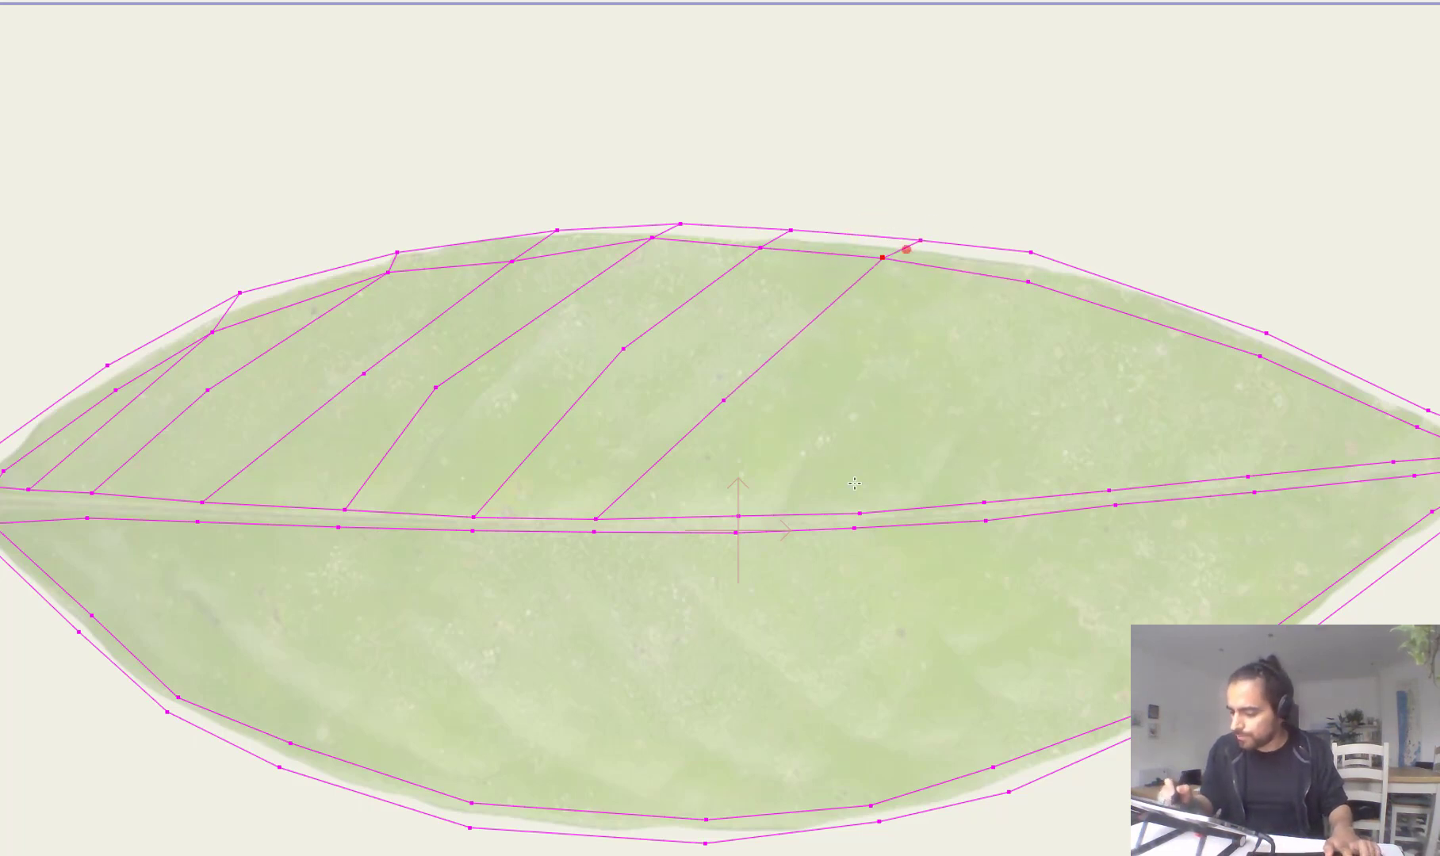
Step: Draw a vein line from the mid-leaf midrib to the upper outline, and delete the redundant neighbouring points on both upper contours
left_click_drag(804, 430, 819, 421)
left_click(1017, 279)
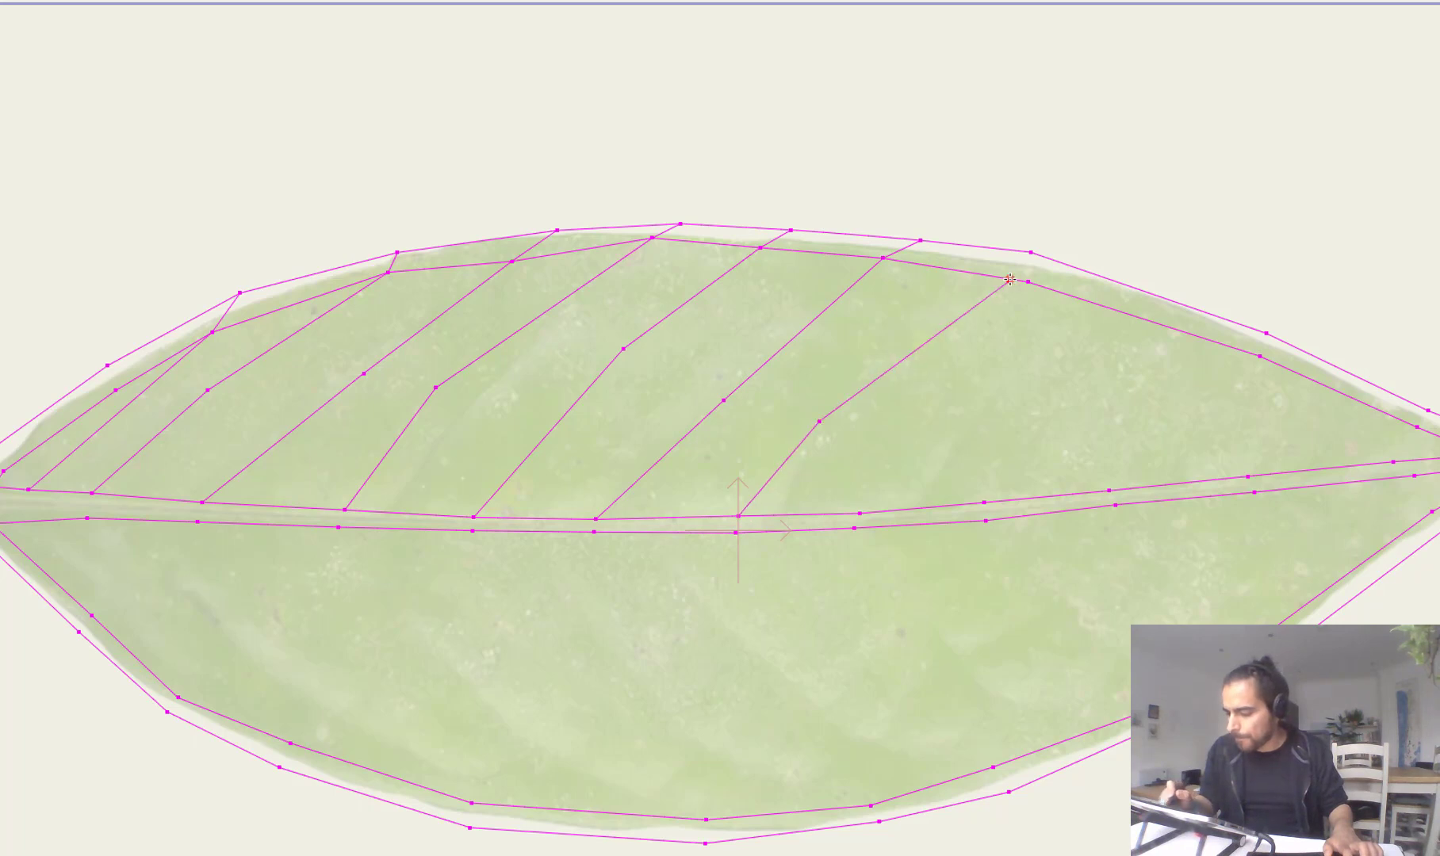
left_click_drag(1016, 277, 978, 273)
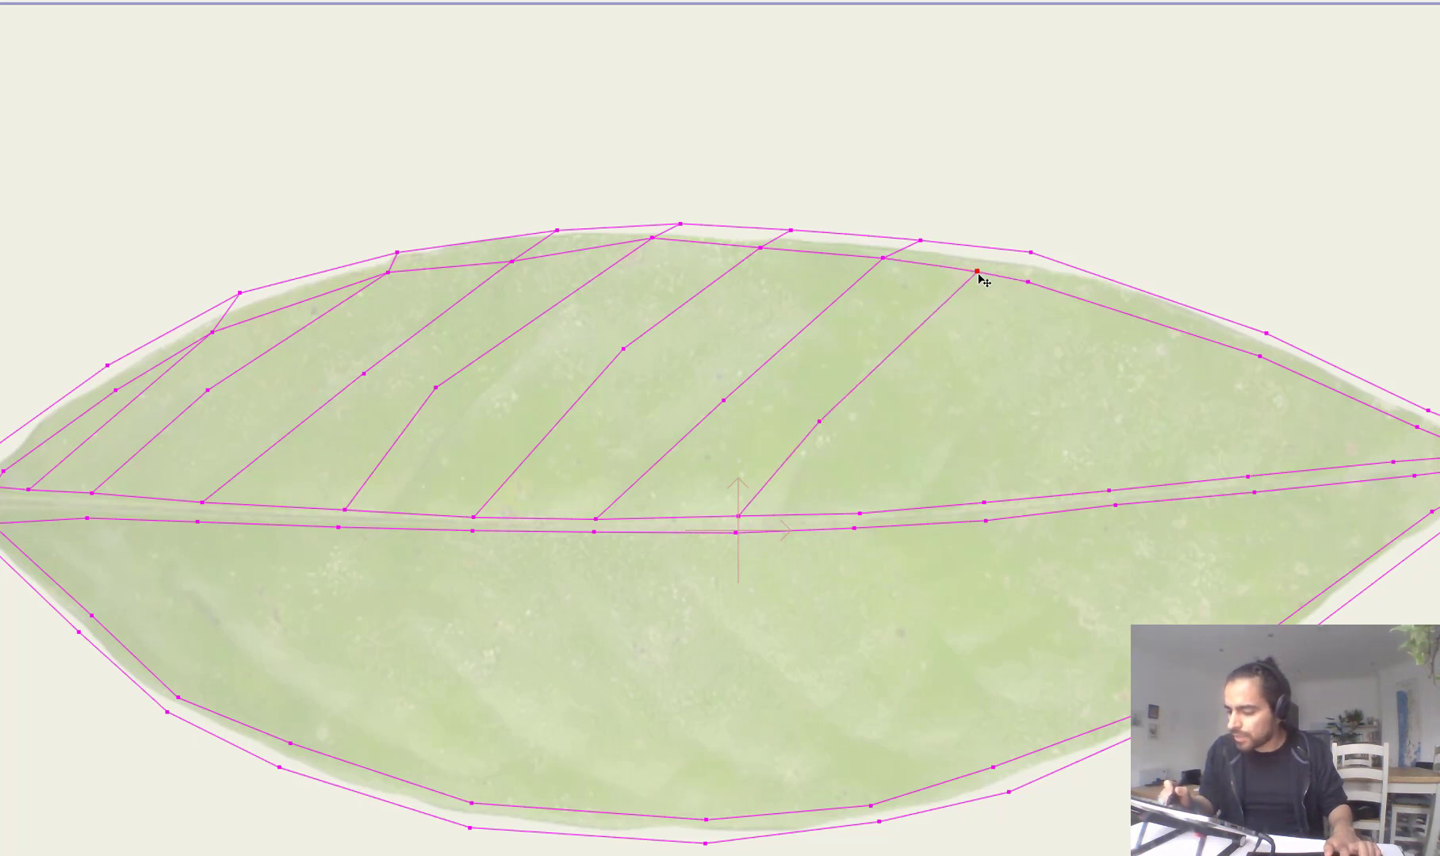
key("g")
left_click_drag(1011, 219, 1040, 308)
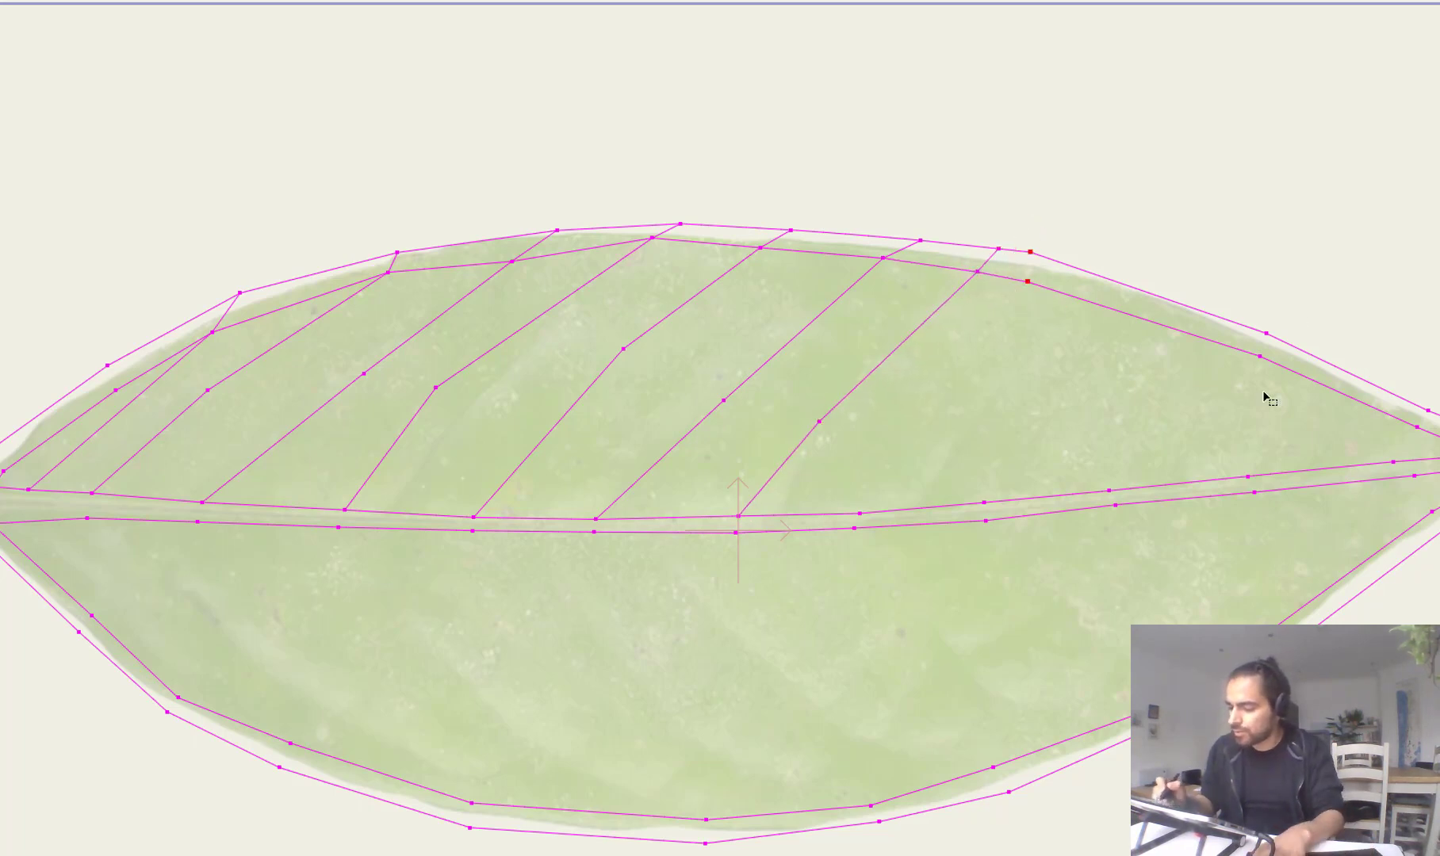
key("Delete")
Step: Reposition the middle points of the three most recent upper vein lines so their bends follow an even row
key("t")
left_click_drag(822, 424, 833, 392)
left_click_drag(624, 351, 589, 403)
left_click_drag(722, 401, 707, 396)
left_click_drag(591, 406, 592, 389)
left_click_drag(830, 391, 812, 400)
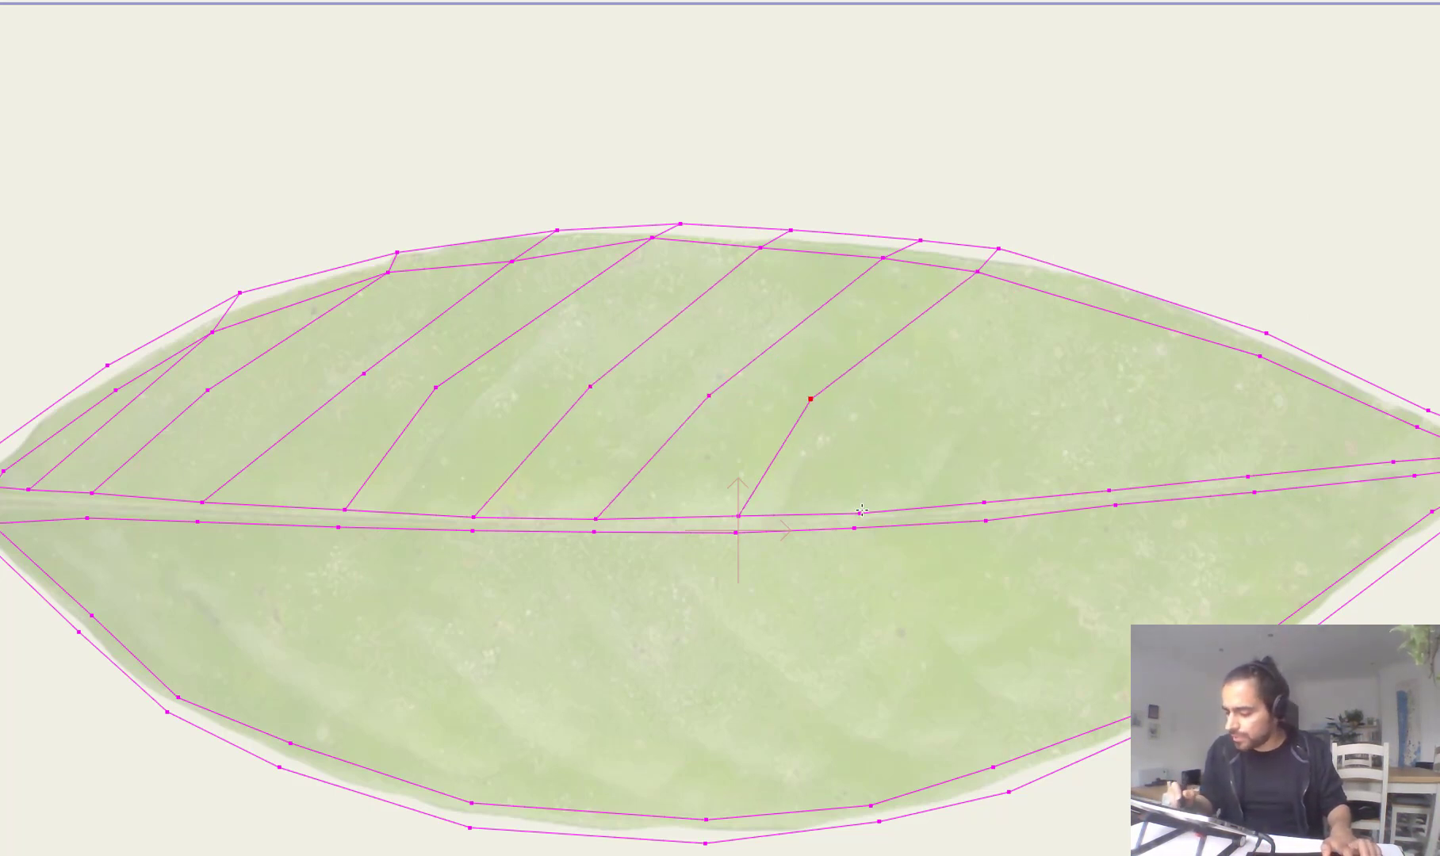
Step: Draw two more vein lines from the upper midrib through a middle point and the inner contour to the upper outline
left_click_drag(861, 512, 1061, 283)
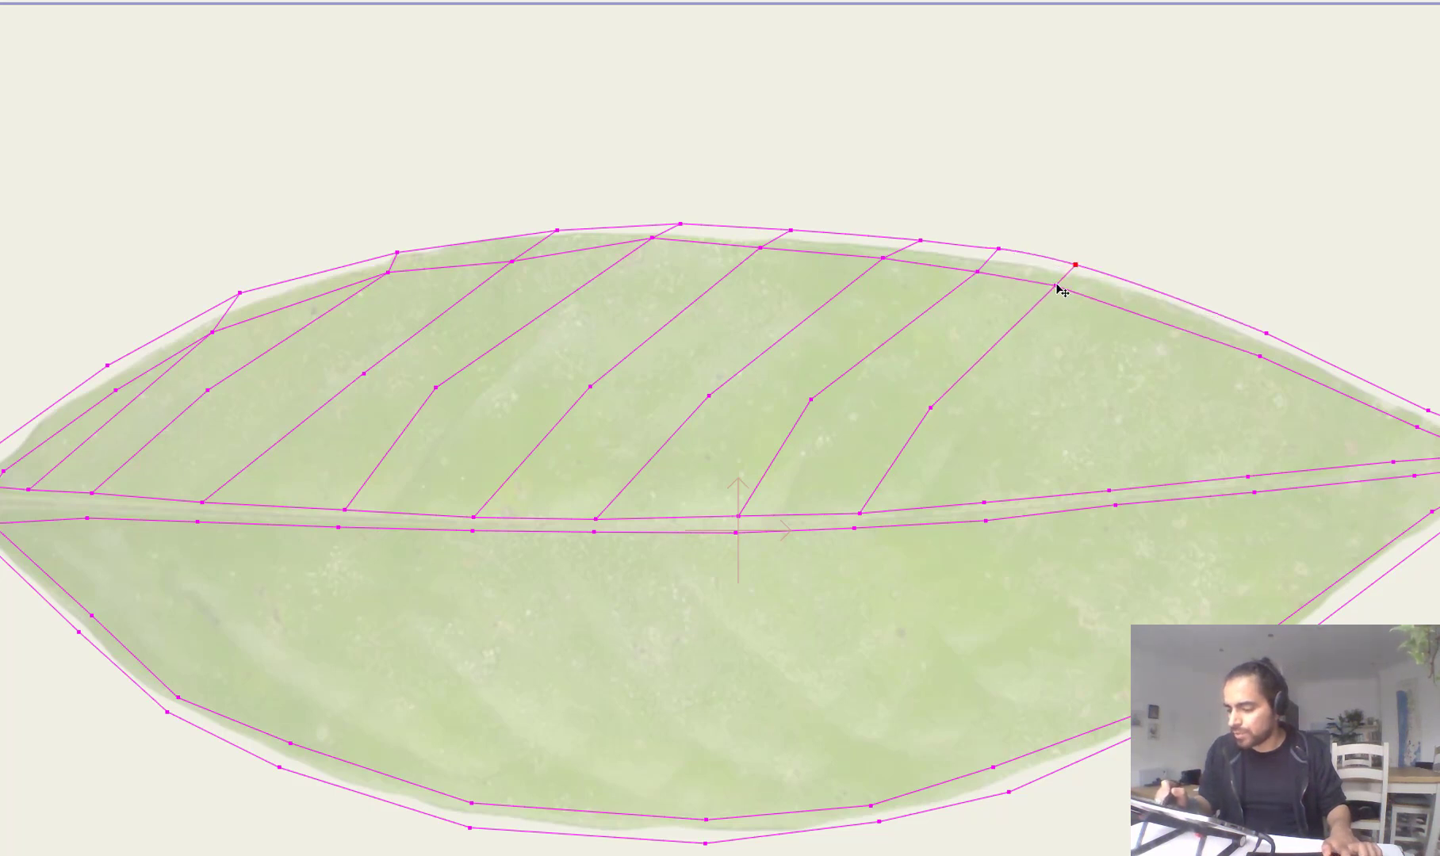
left_click_drag(984, 497, 1037, 418)
left_click_drag(1136, 313, 1146, 302)
left_click(1157, 294)
key("t")
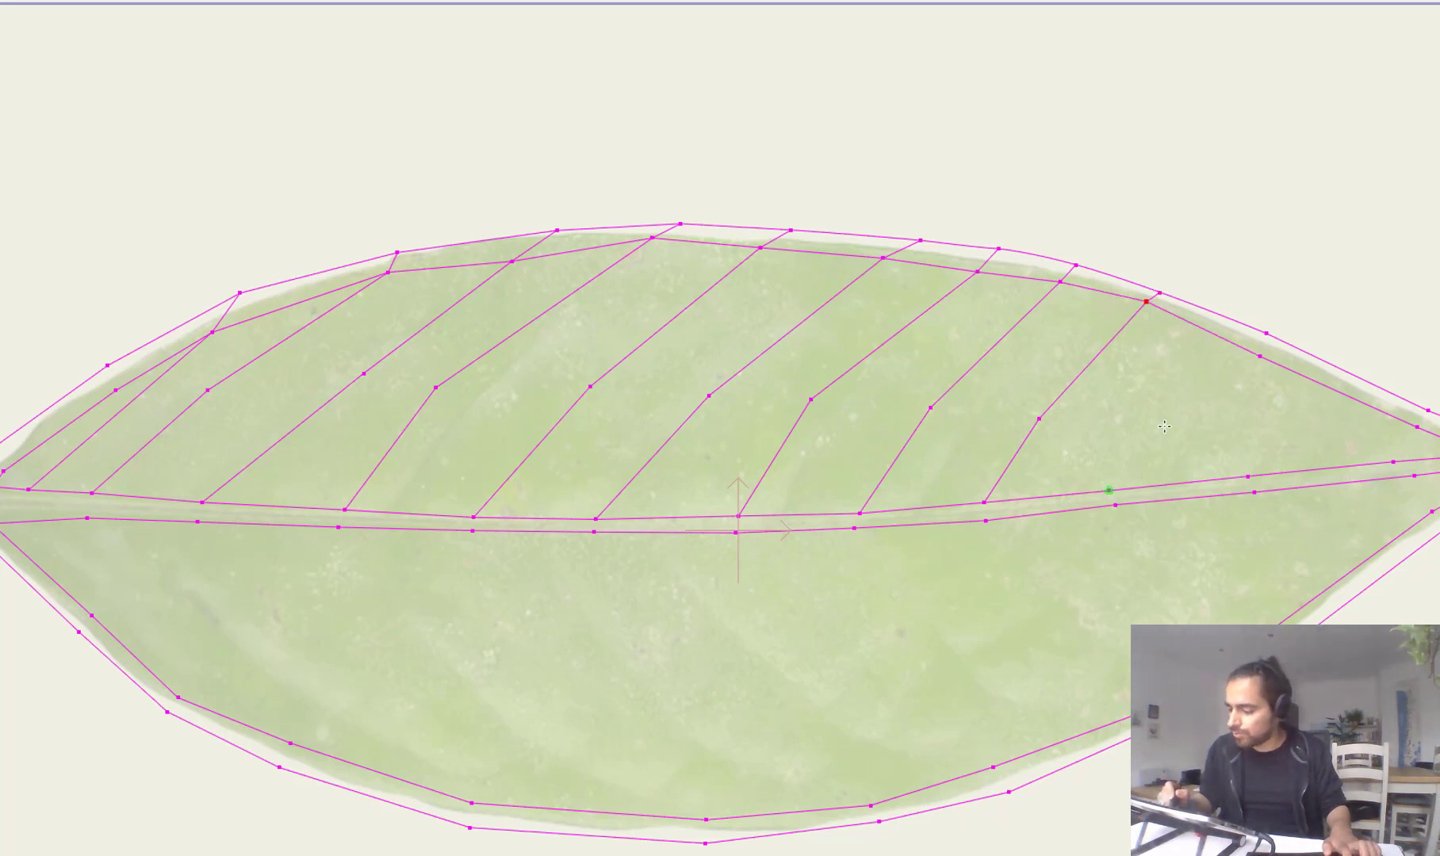
Step: Draw the remaining upper vein lines up to the leaf tip, adjusting their middle and contour points
left_click_drag(1108, 490, 1196, 396)
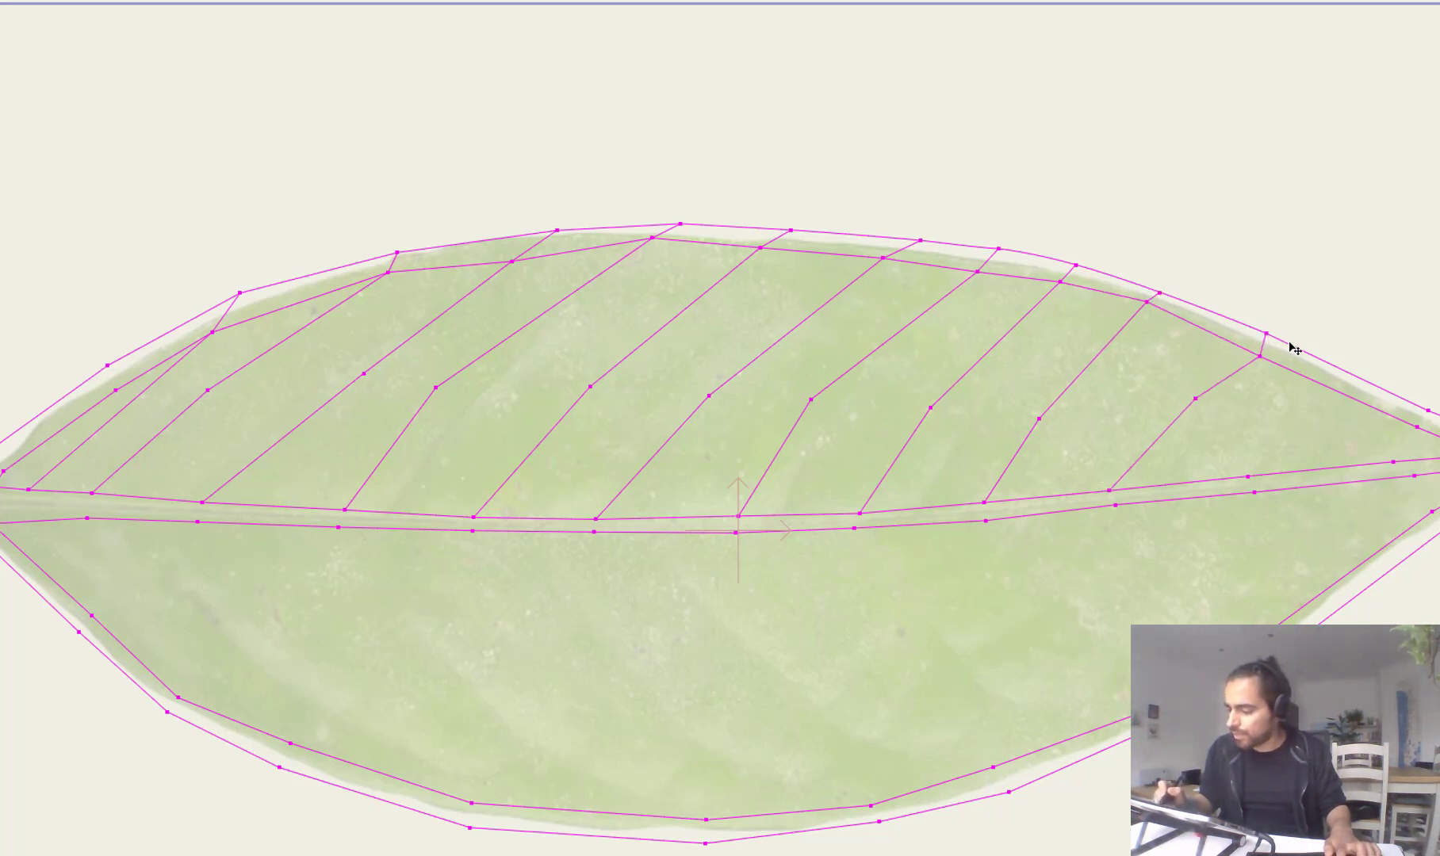
mouse_move(1269, 335)
left_mouse_down()
mouse_move(1286, 340)
mouse_move(1266, 355)
left_mouse_up()
left_click_drag(1196, 400, 1151, 439)
key("a")
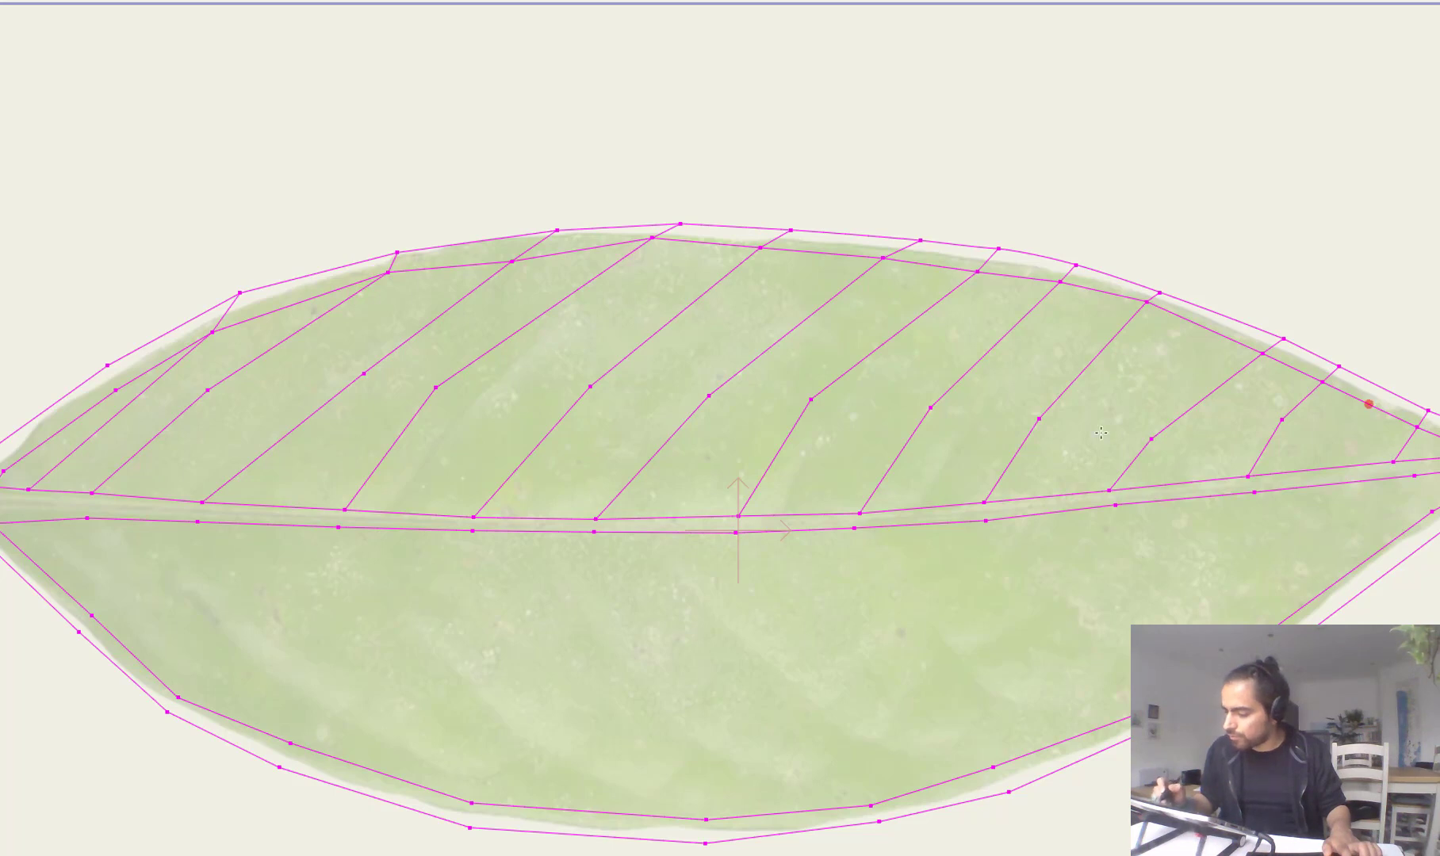
Step: Select the points around the region between two neighbouring upper veins to examine the shape they enclose
mouse_move(691, 334)
left_mouse_down()
mouse_move(752, 238)
mouse_move(547, 283)
mouse_move(381, 421)
left_mouse_up()
mouse_move(338, 497)
left_mouse_down()
mouse_move(486, 524)
mouse_move(553, 486)
mouse_move(722, 328)
mouse_move(708, 260)
left_mouse_up()
key("u")
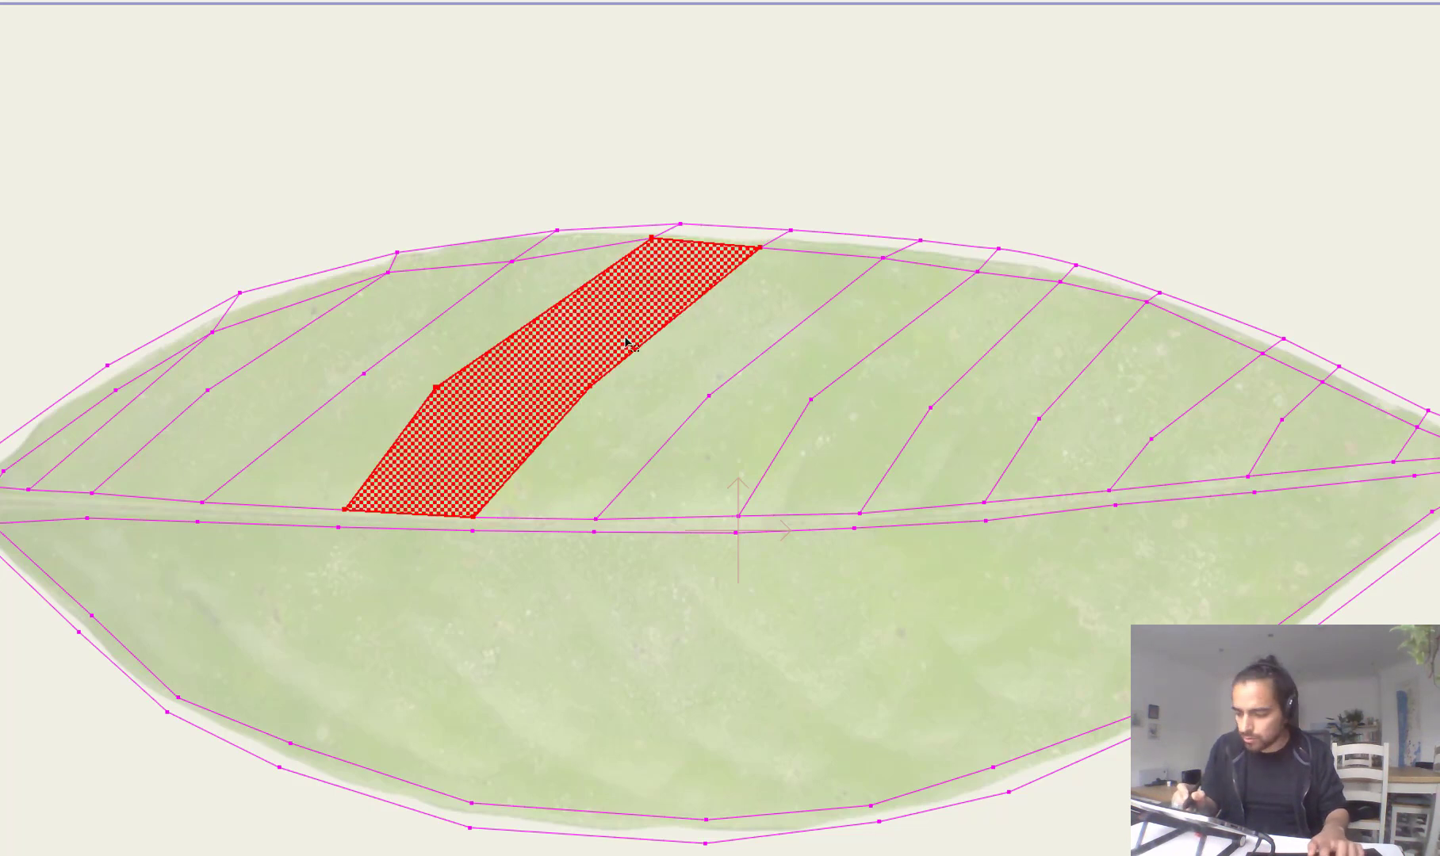
left_click(606, 402)
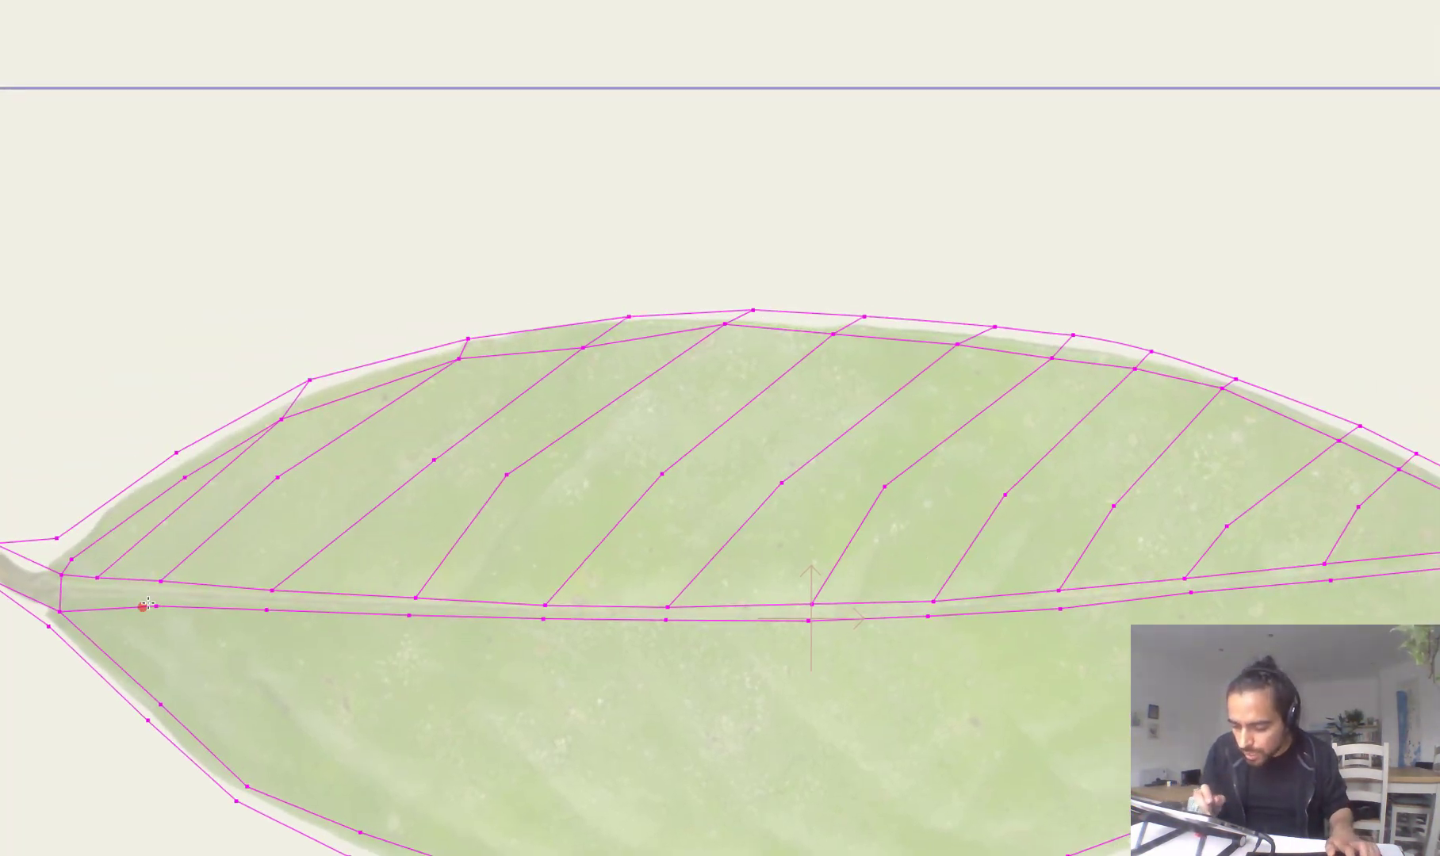
Step: Draw a lengthwise line from near the stem through the upper veins' middle points, shifting those points to smooth its curve
left_click(130, 513)
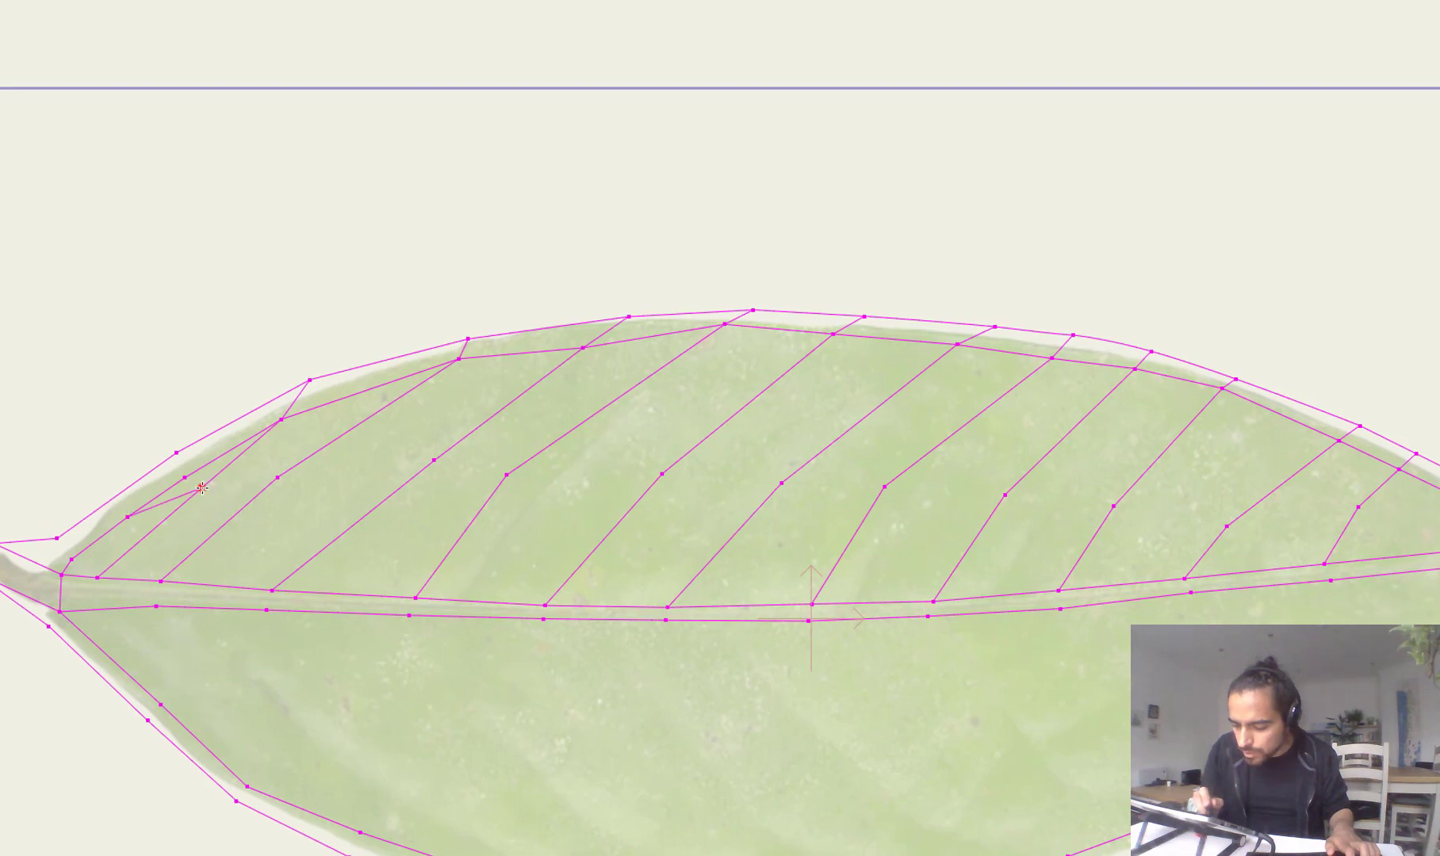
left_click_drag(280, 477, 537, 452)
key("ctrl+z")
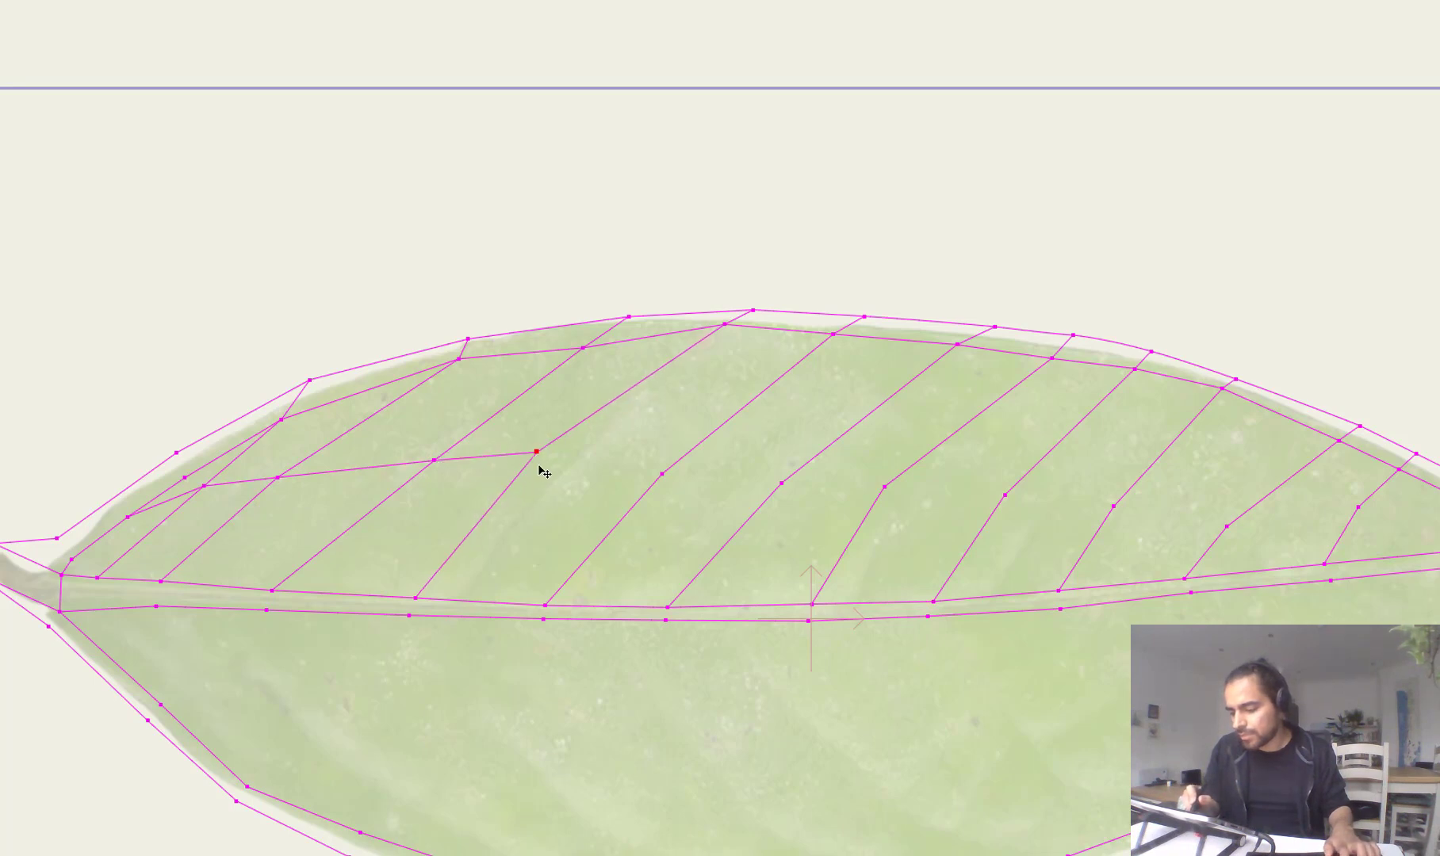
left_click_drag(627, 466, 685, 450)
left_click_drag(785, 479, 902, 468)
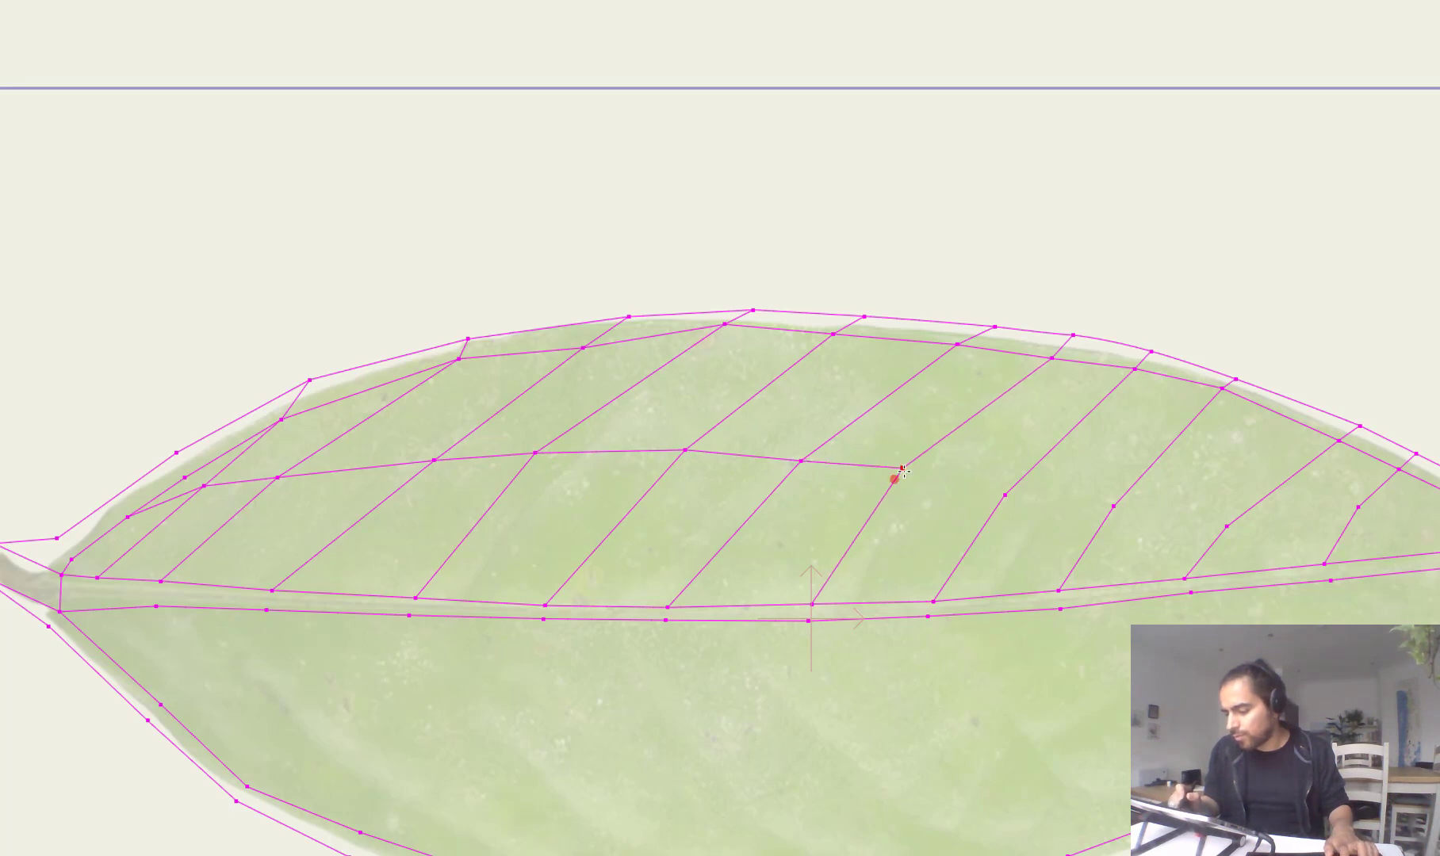
left_click_drag(1002, 503, 1257, 504)
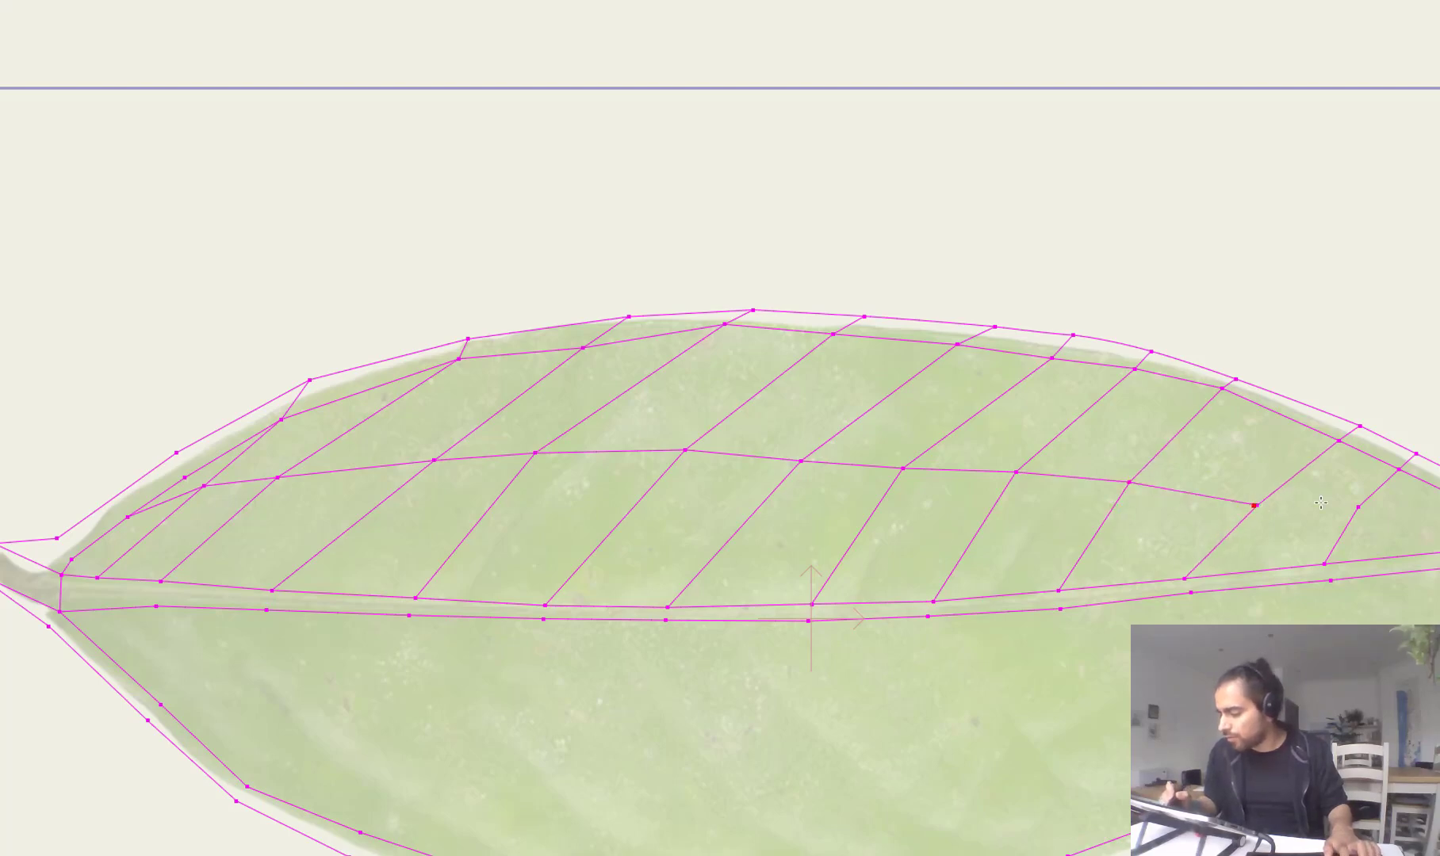
Step: Extend the lengthwise line through the last two upper veins and join it to the midrib at the leaf tip
left_click(1356, 507)
left_click_drag(1438, 458, 1241, 521)
scroll(1221, 509, "up", 4)
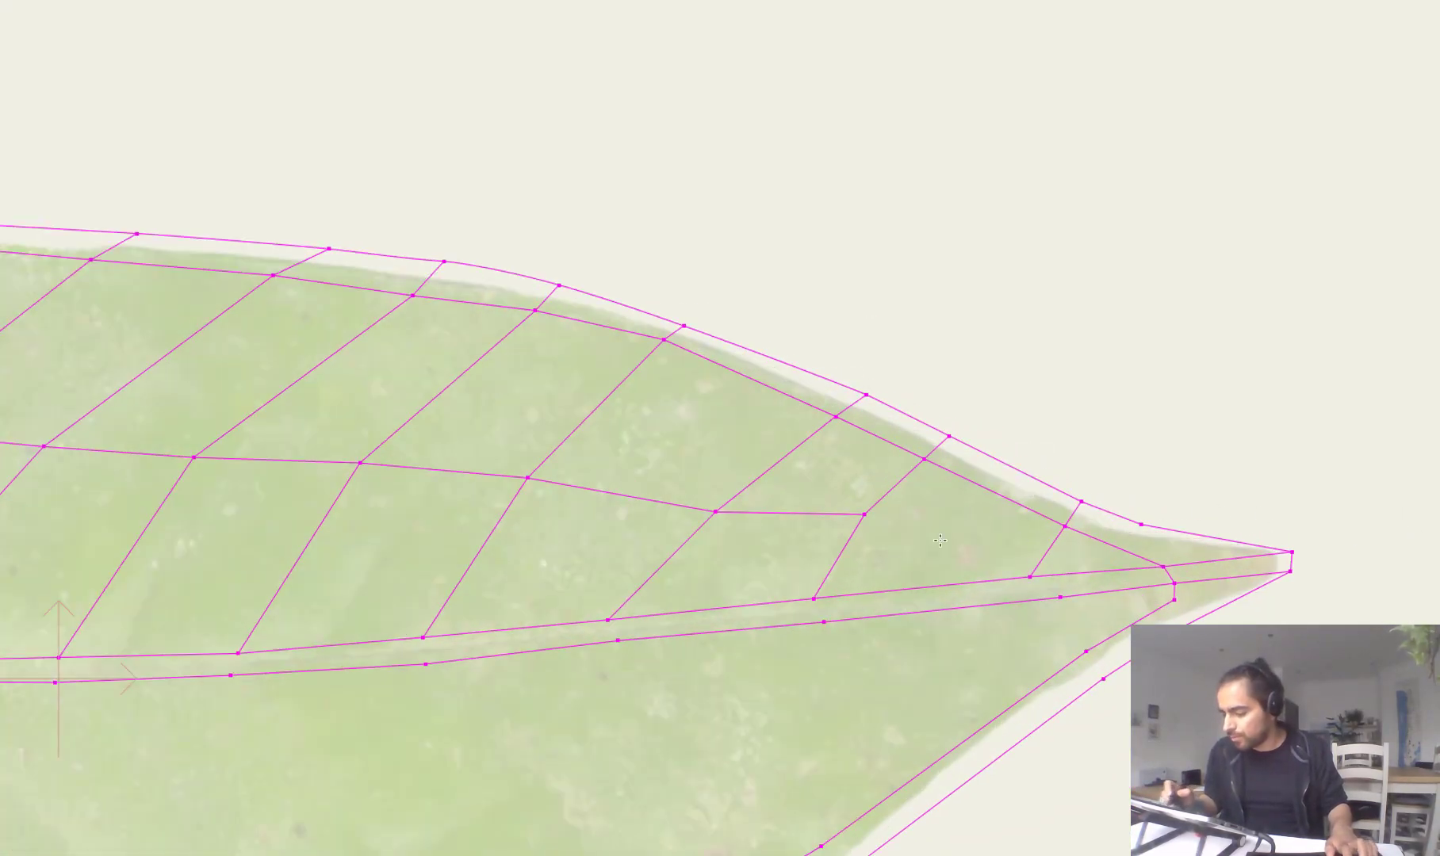
left_click_drag(862, 516, 1116, 545)
scroll(1249, 600, "up", 3)
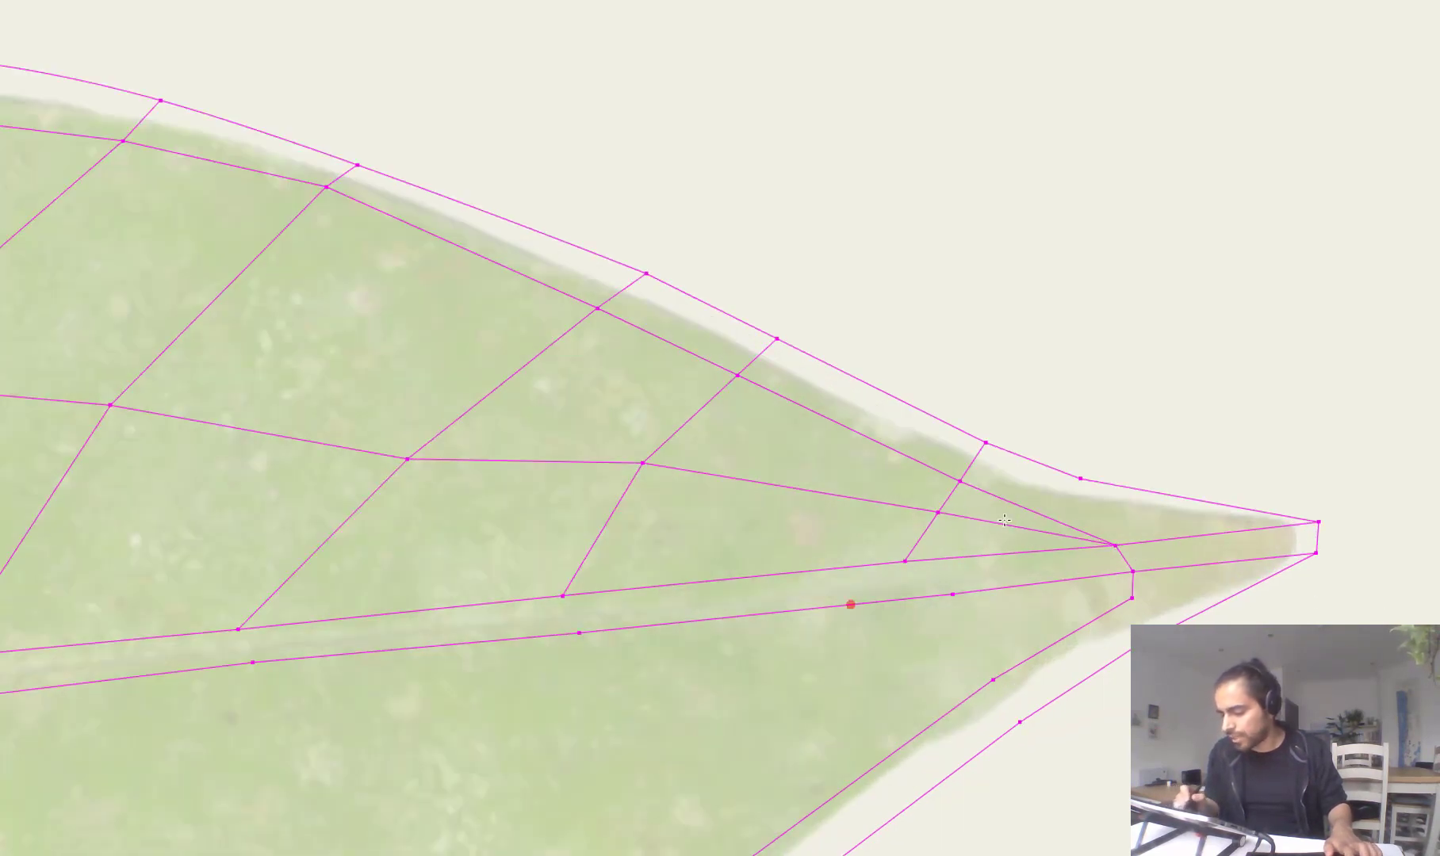
key("Delete")
Step: Draw the first lower-half vein line from the midrib, continuing an upper vein, through a middle point and inner contour to the outline
scroll(944, 515, "down", 5)
left_click_drag(944, 515, 1316, 464)
scroll(1110, 535, "down", 2)
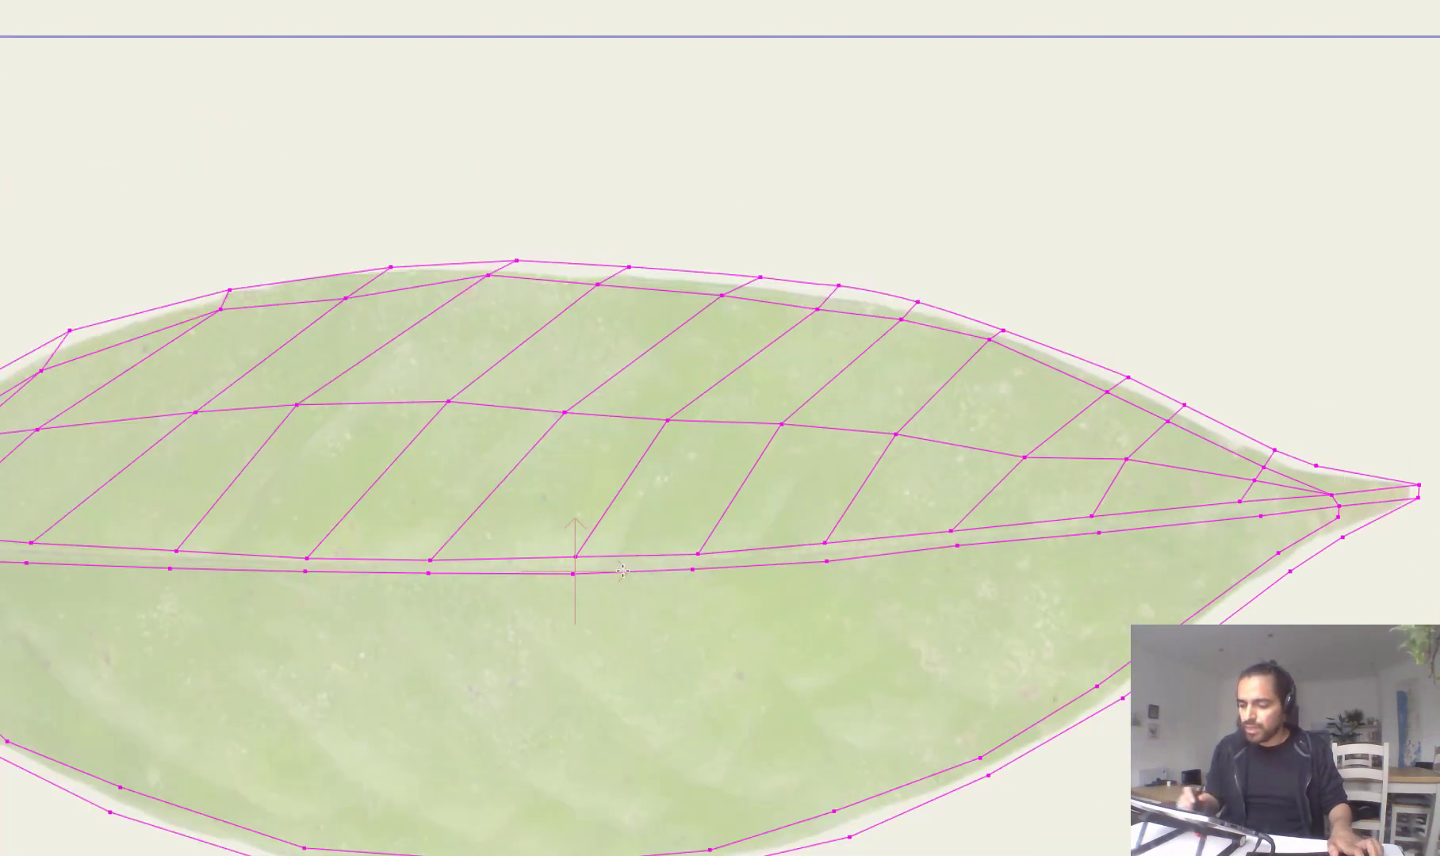
left_click_drag(622, 571, 748, 417)
scroll(597, 557, "up", 3)
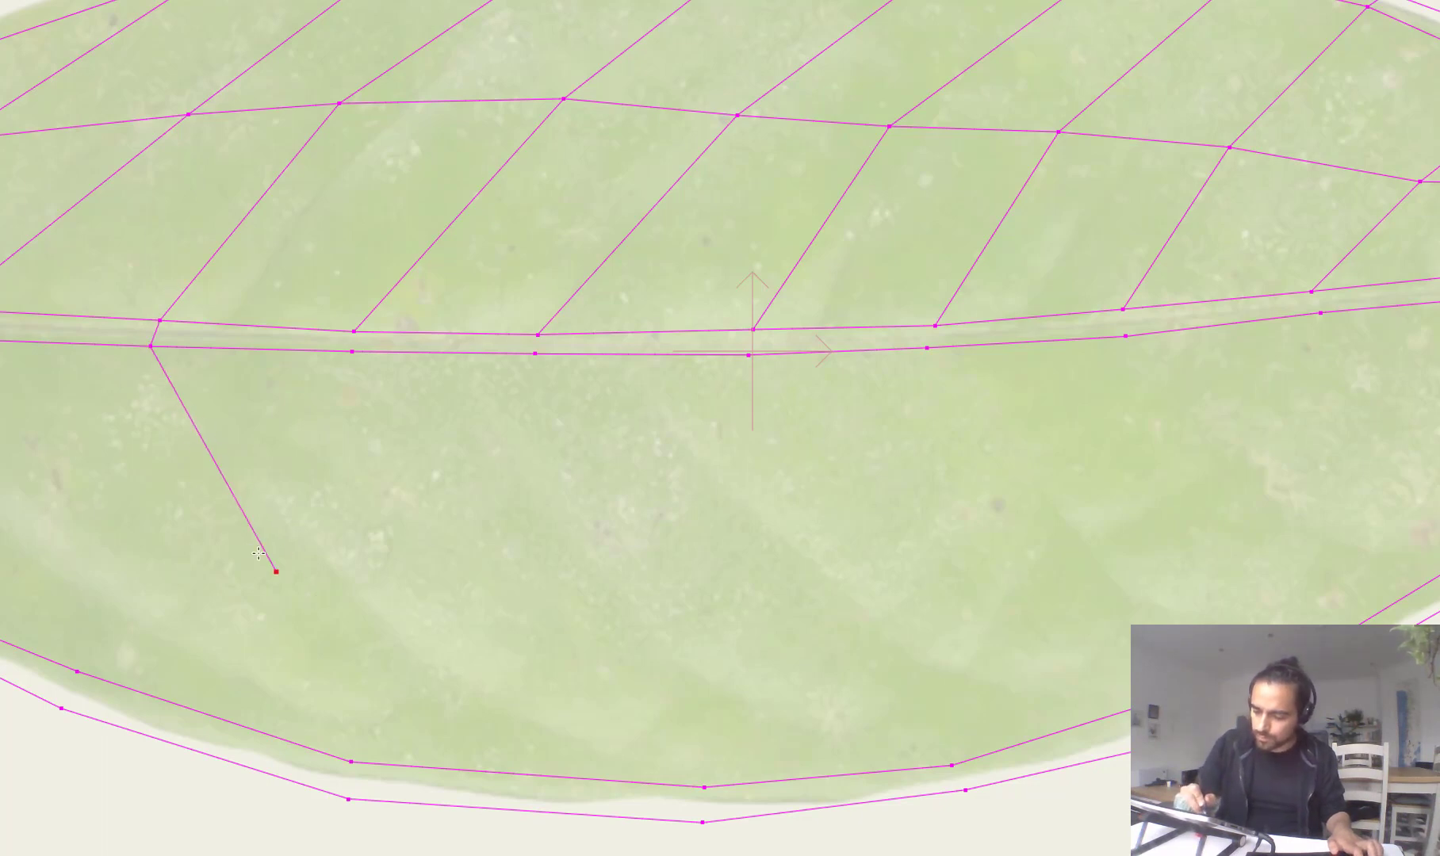
left_click(230, 516)
left_click(532, 777)
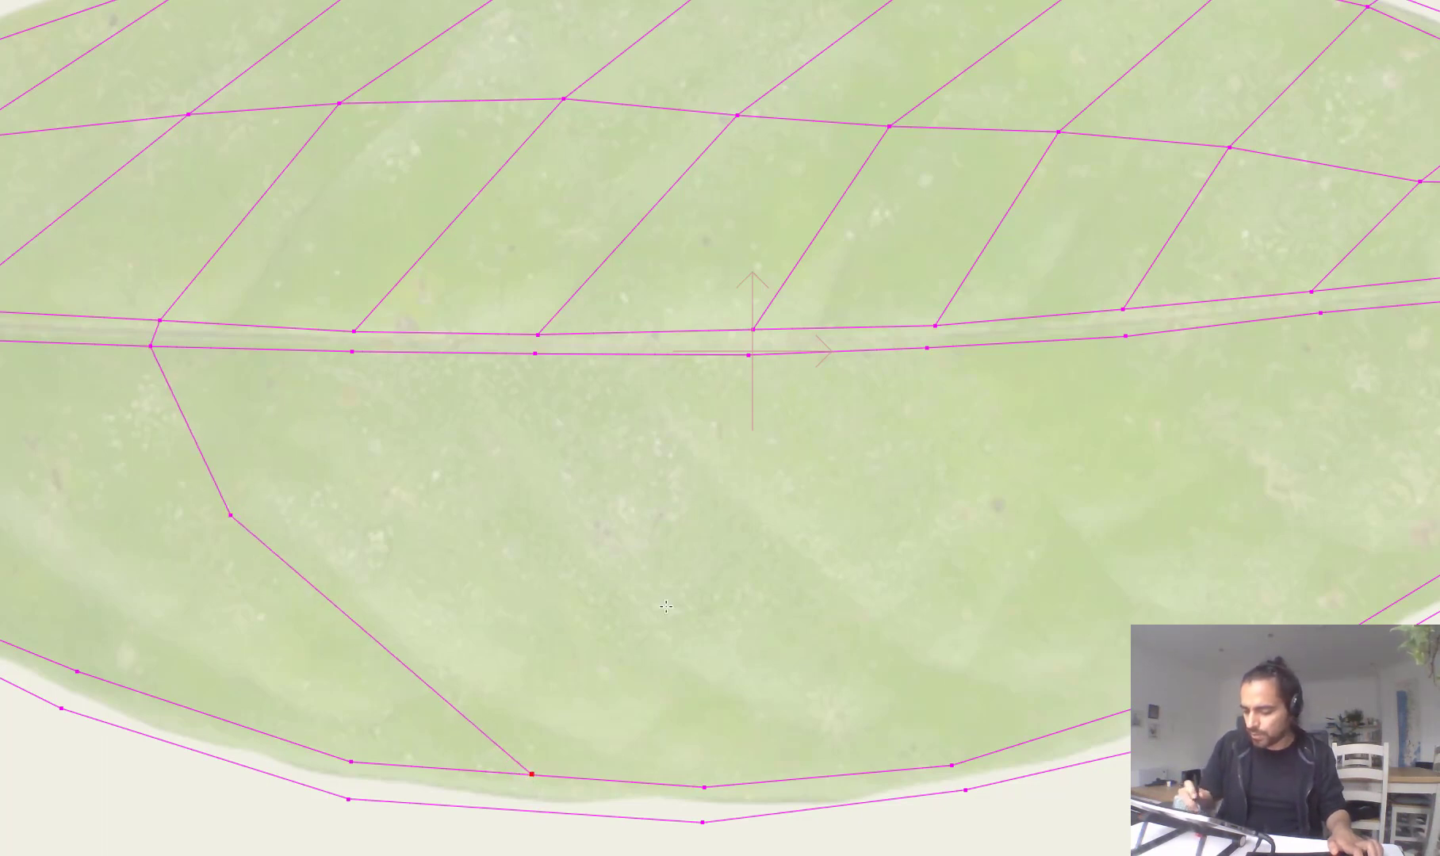
left_click_drag(554, 777, 520, 611)
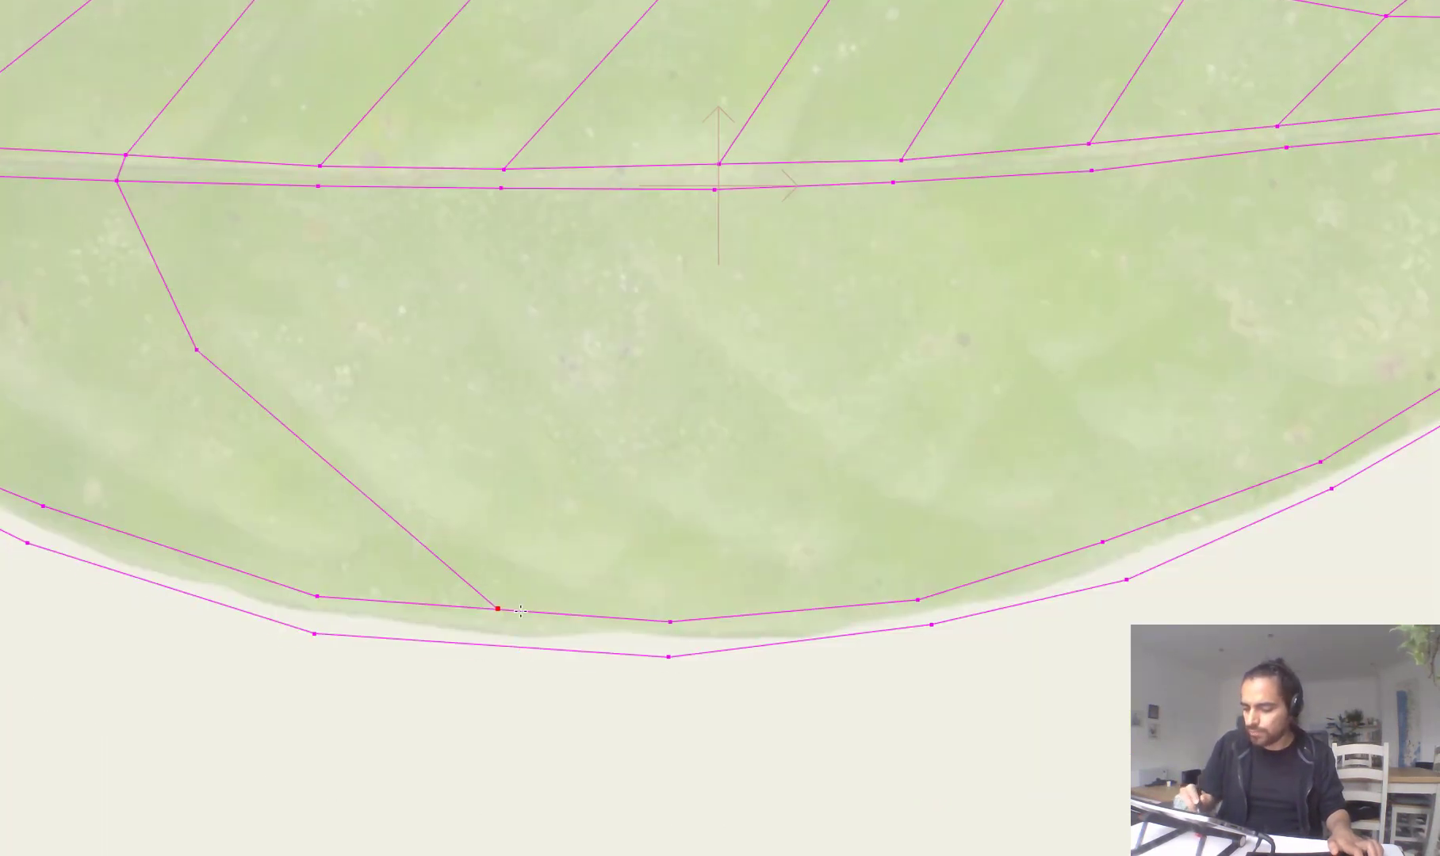
Step: Draw the second lower vein line to the outline, and shift its two contour points toward the tip
left_click(317, 187)
left_click(491, 437)
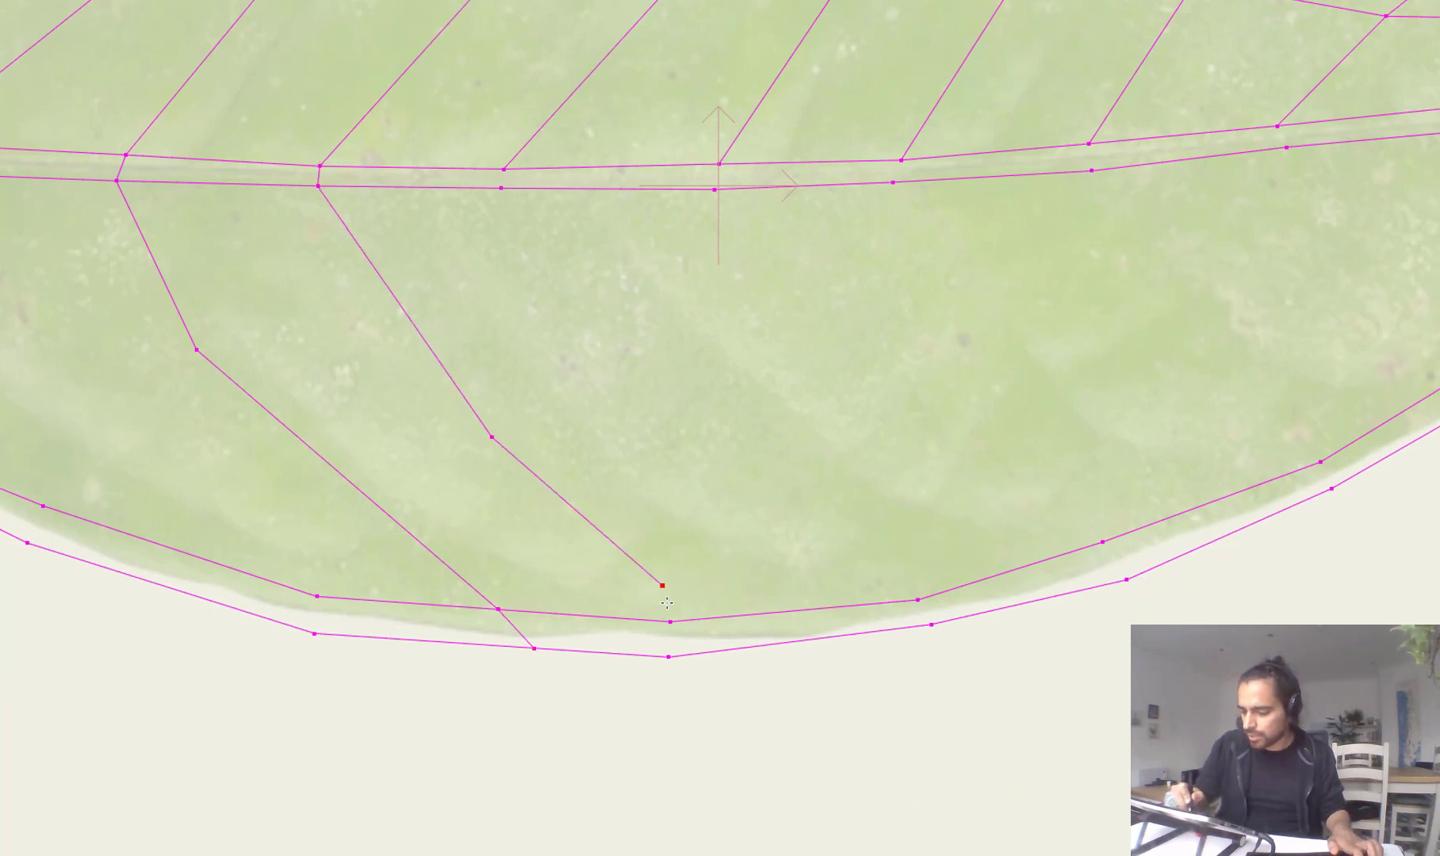
left_click(672, 615)
left_click(669, 656)
key("t")
left_click_drag(678, 656, 733, 656)
left_click_drag(675, 622, 728, 653)
Step: Draw the third and fourth lower vein lines across the midrib, through middle points, to the existing lower contour points
left_click_drag(1030, 538, 800, 624)
scroll(799, 624, "down", 2)
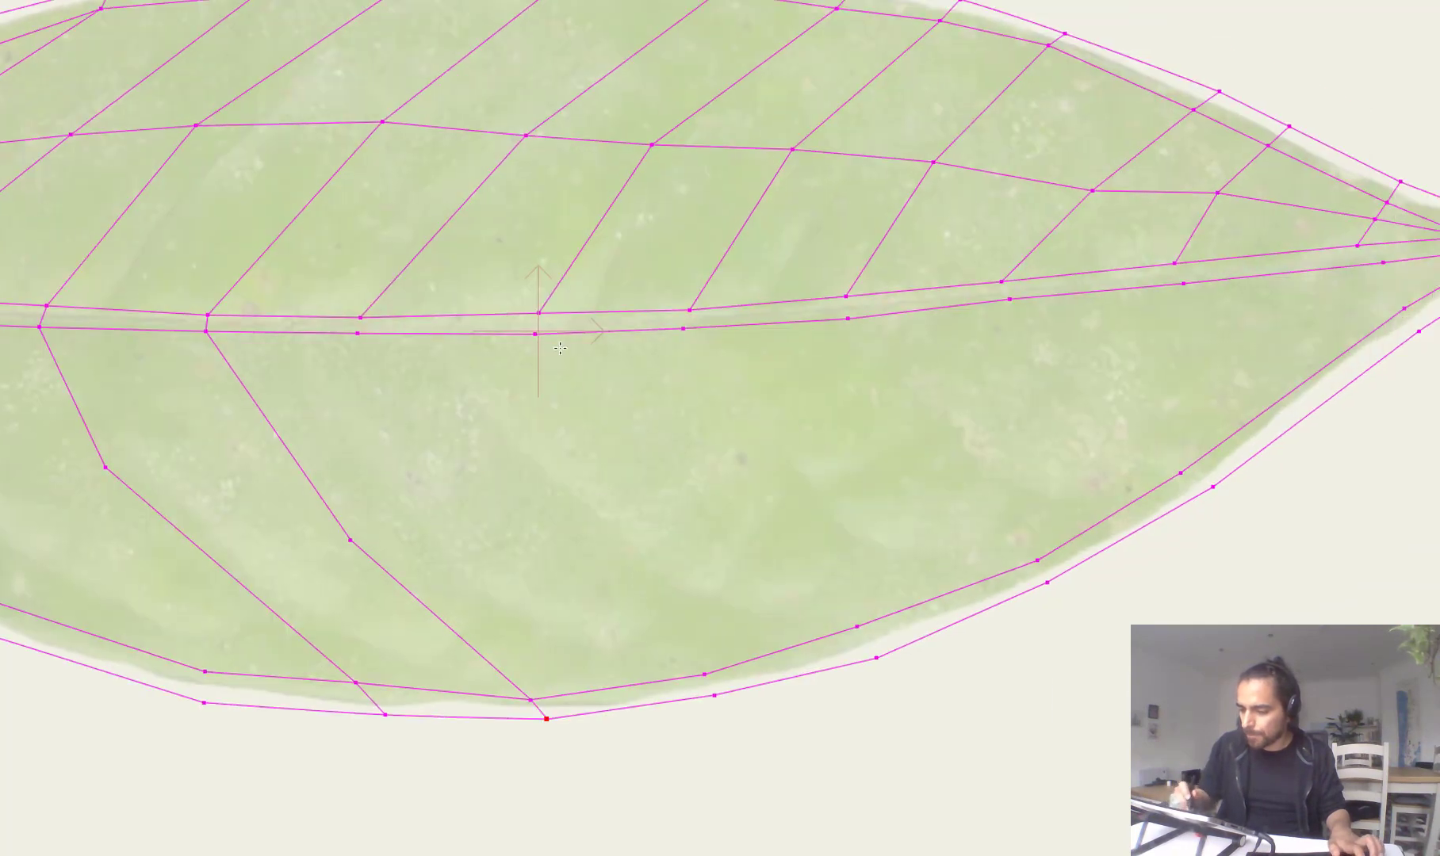
key("a")
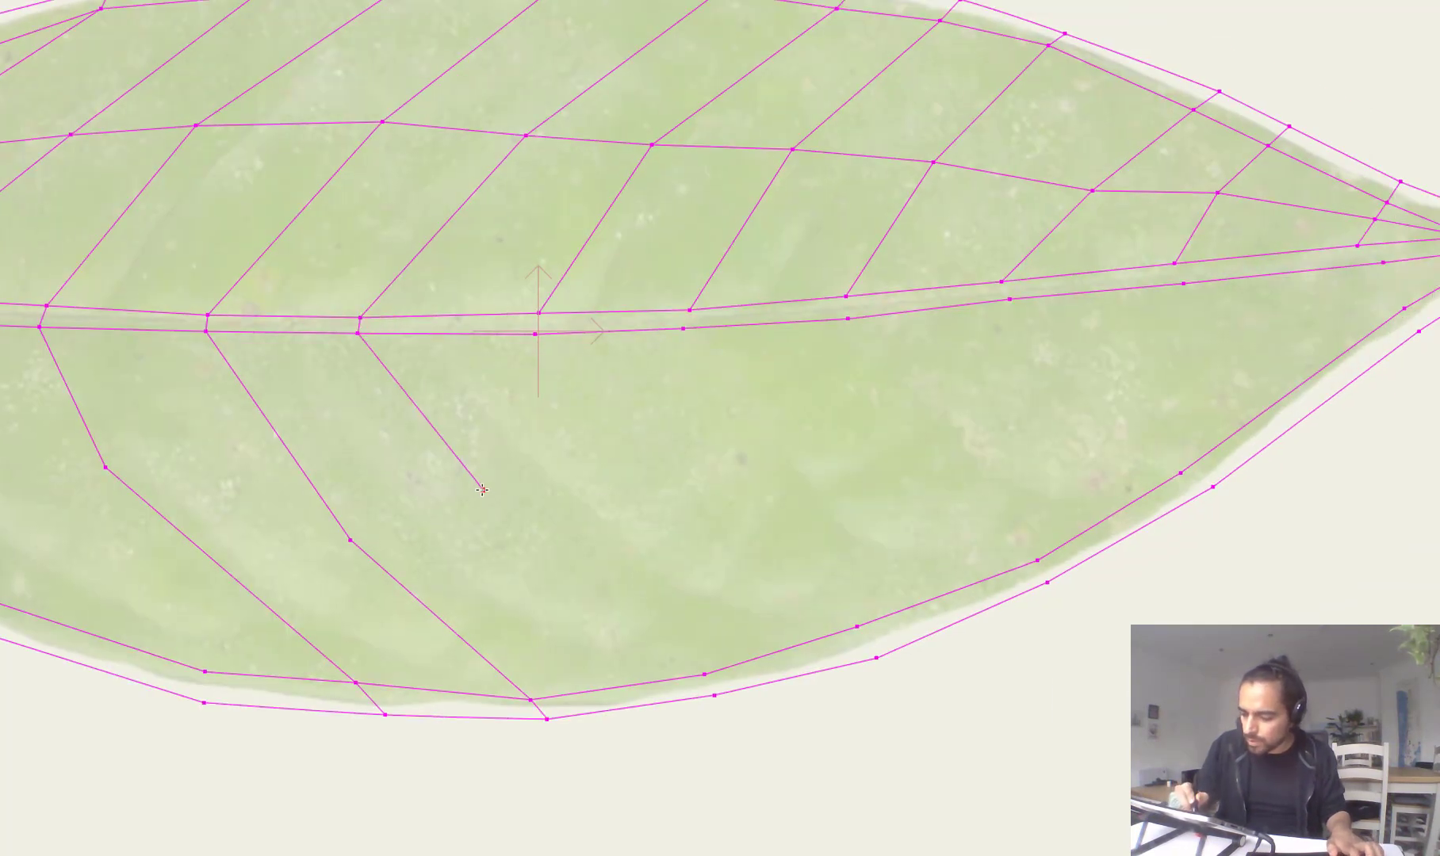
left_click(708, 674)
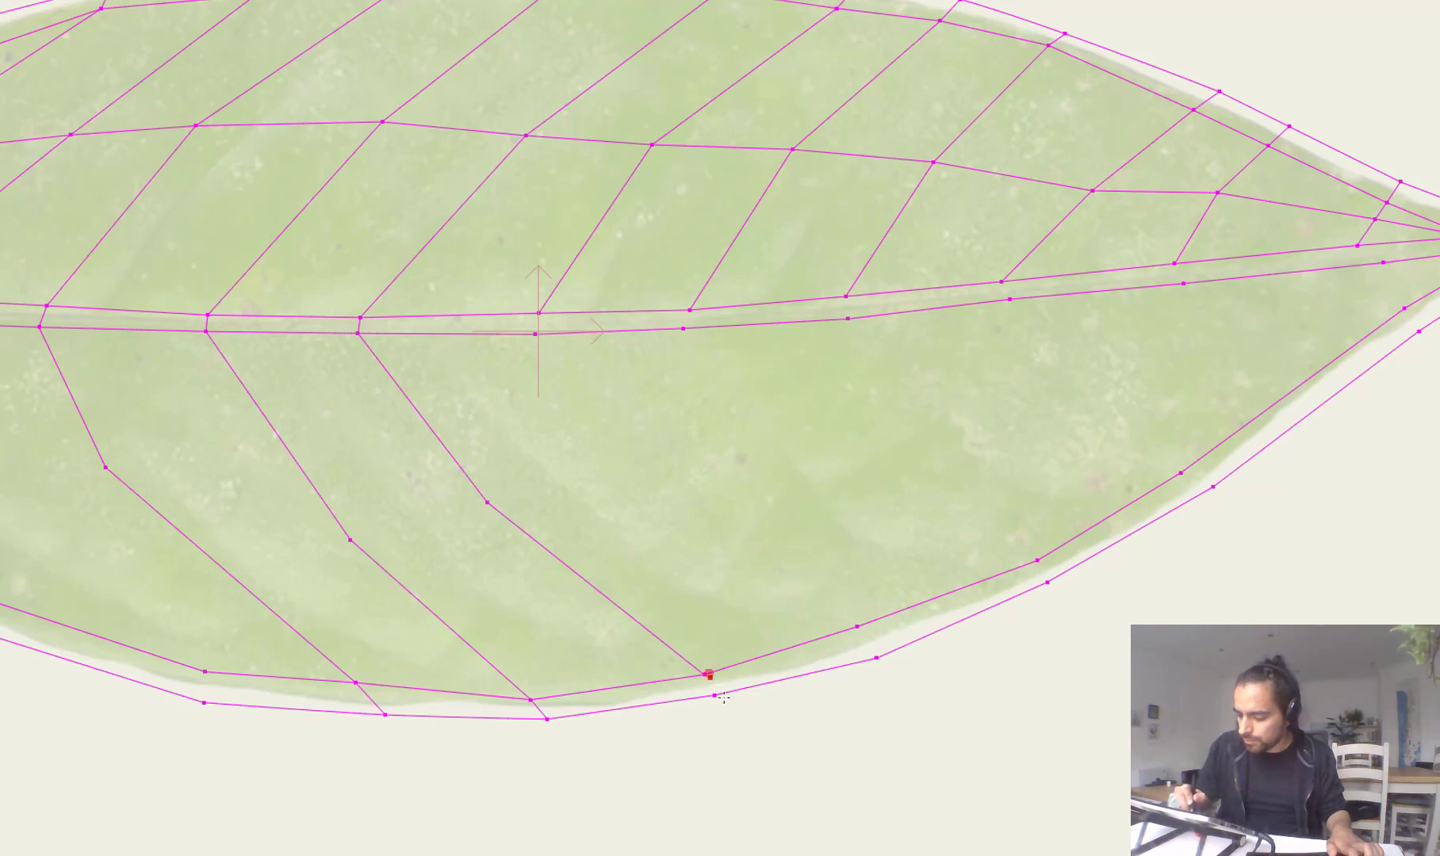
left_click(640, 474)
left_click(858, 626)
left_click(875, 656)
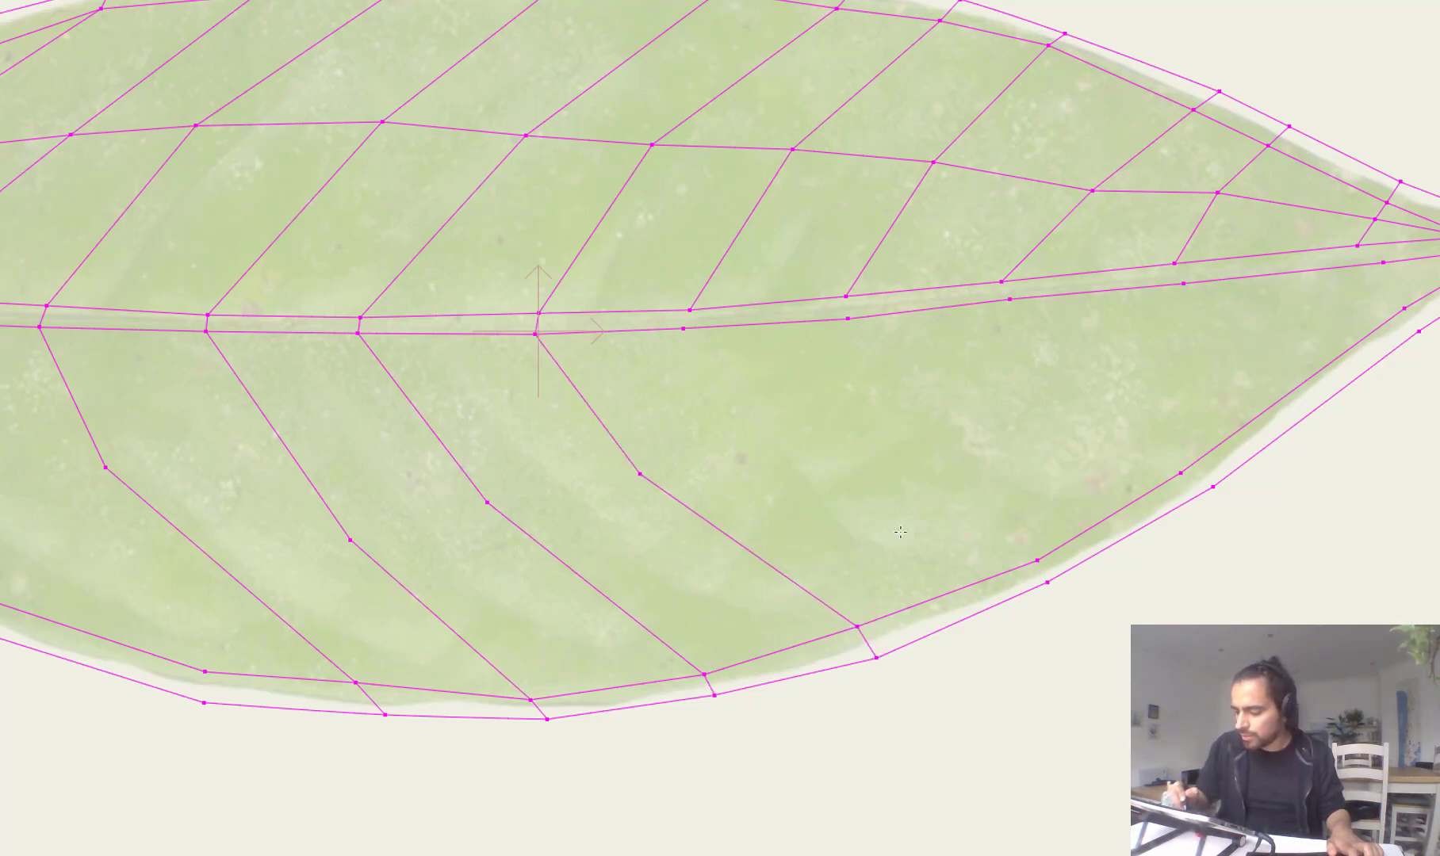
Step: Draw the fifth lower vein line to the outline, and delete the redundant neighbouring points on both lower contours
left_click(685, 327)
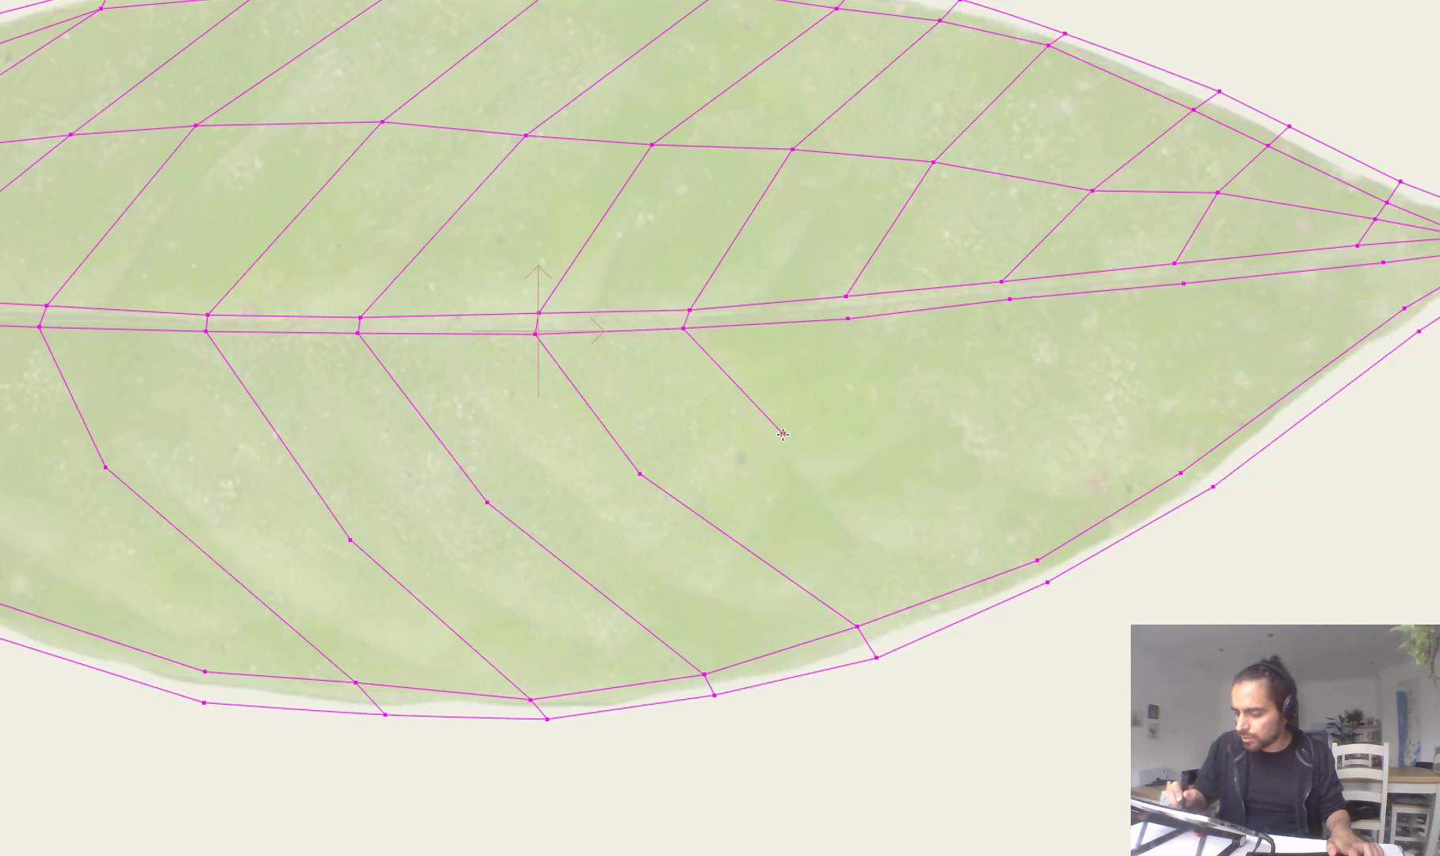
left_click(1008, 568)
key("Return")
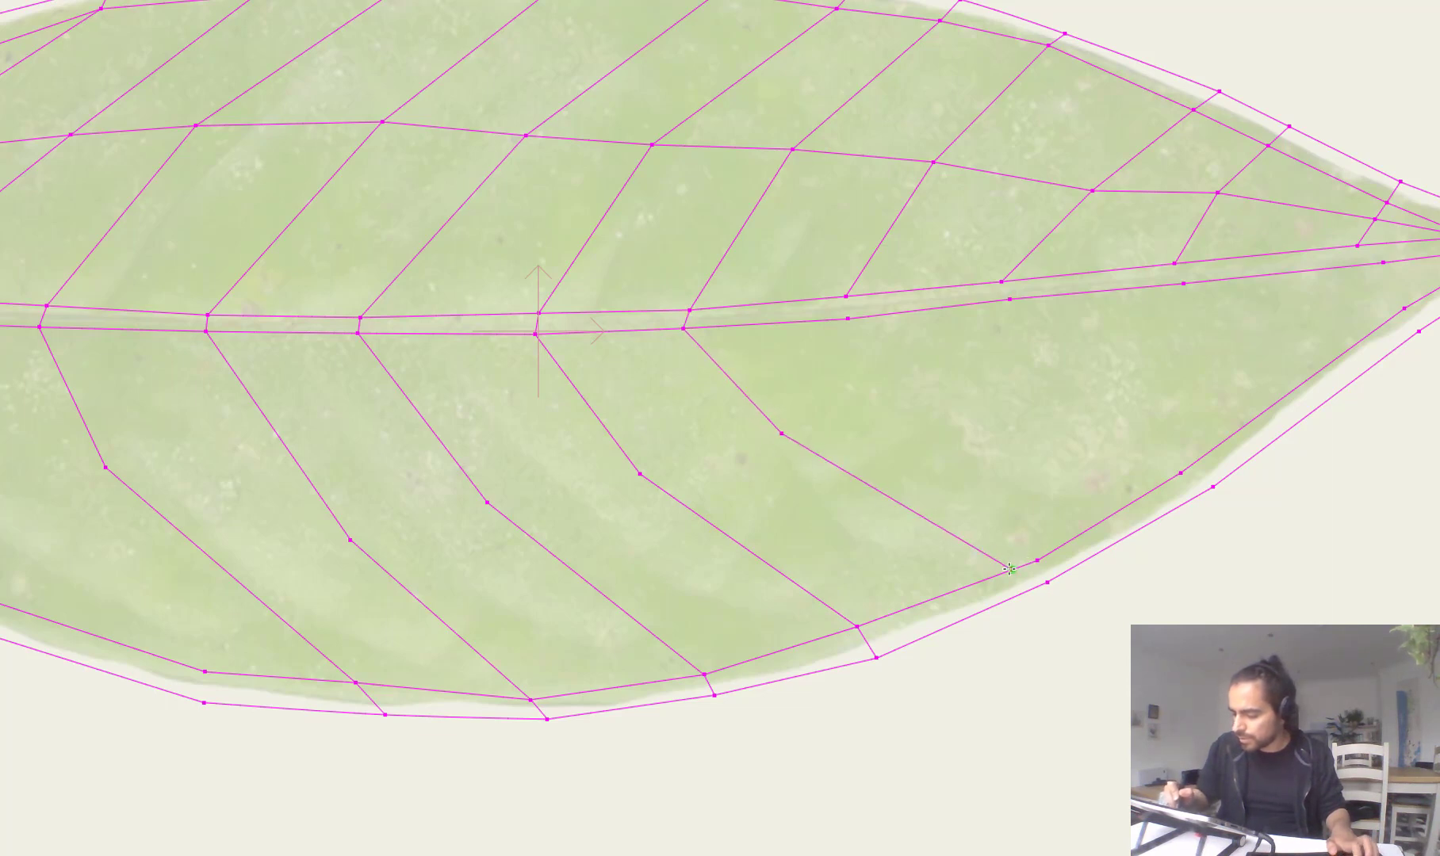
left_click_drag(1011, 569, 1030, 589)
key("Return")
key("g")
left_click_drag(1039, 538, 1095, 581)
key("Delete")
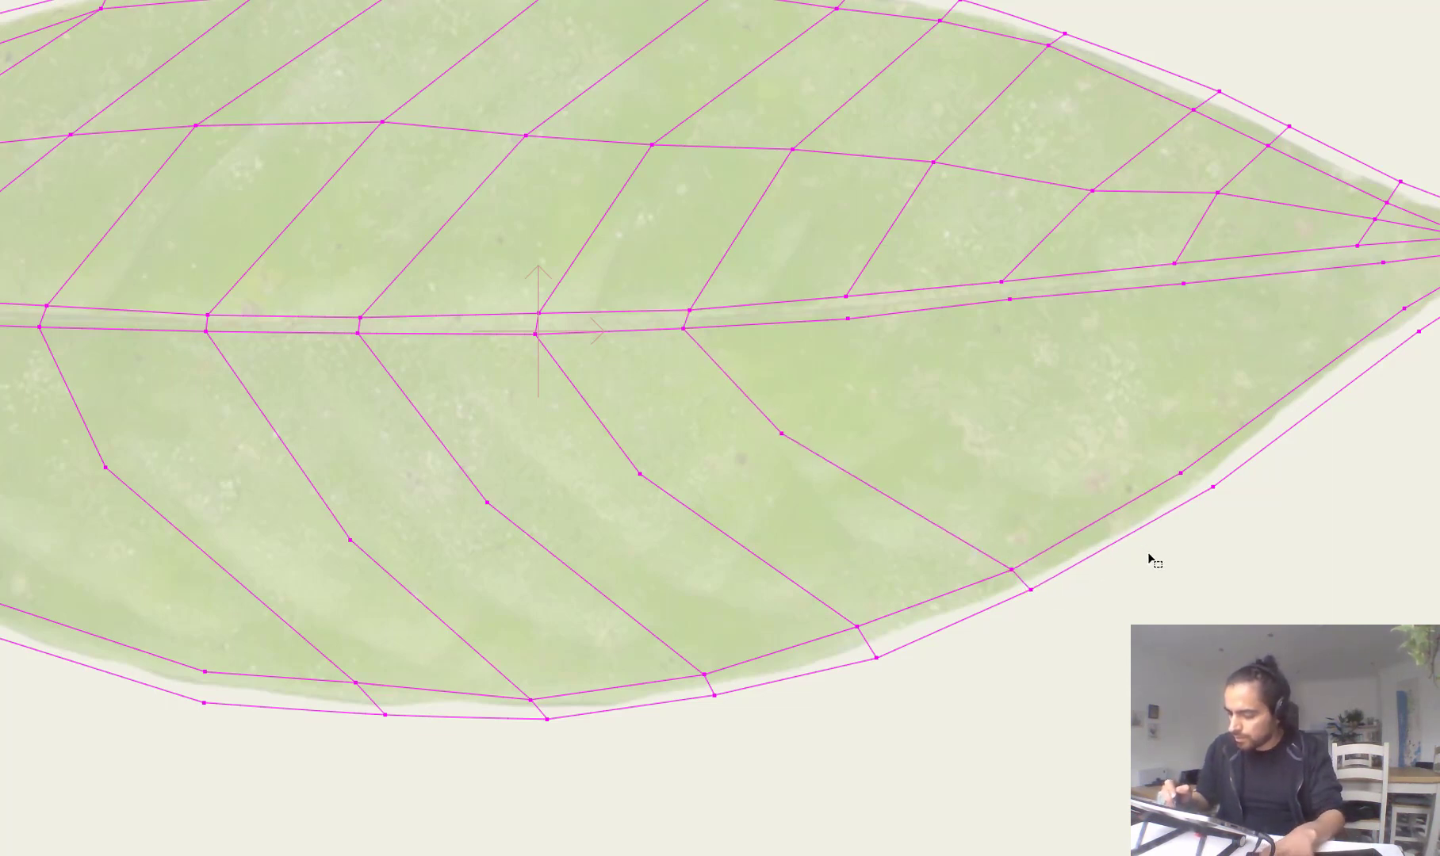
Step: Draw the sixth lower vein line across the midrib, and move its inner contour point back toward the stem
left_click_drag(1181, 527, 932, 588)
scroll(933, 588, "up", 1)
key("a")
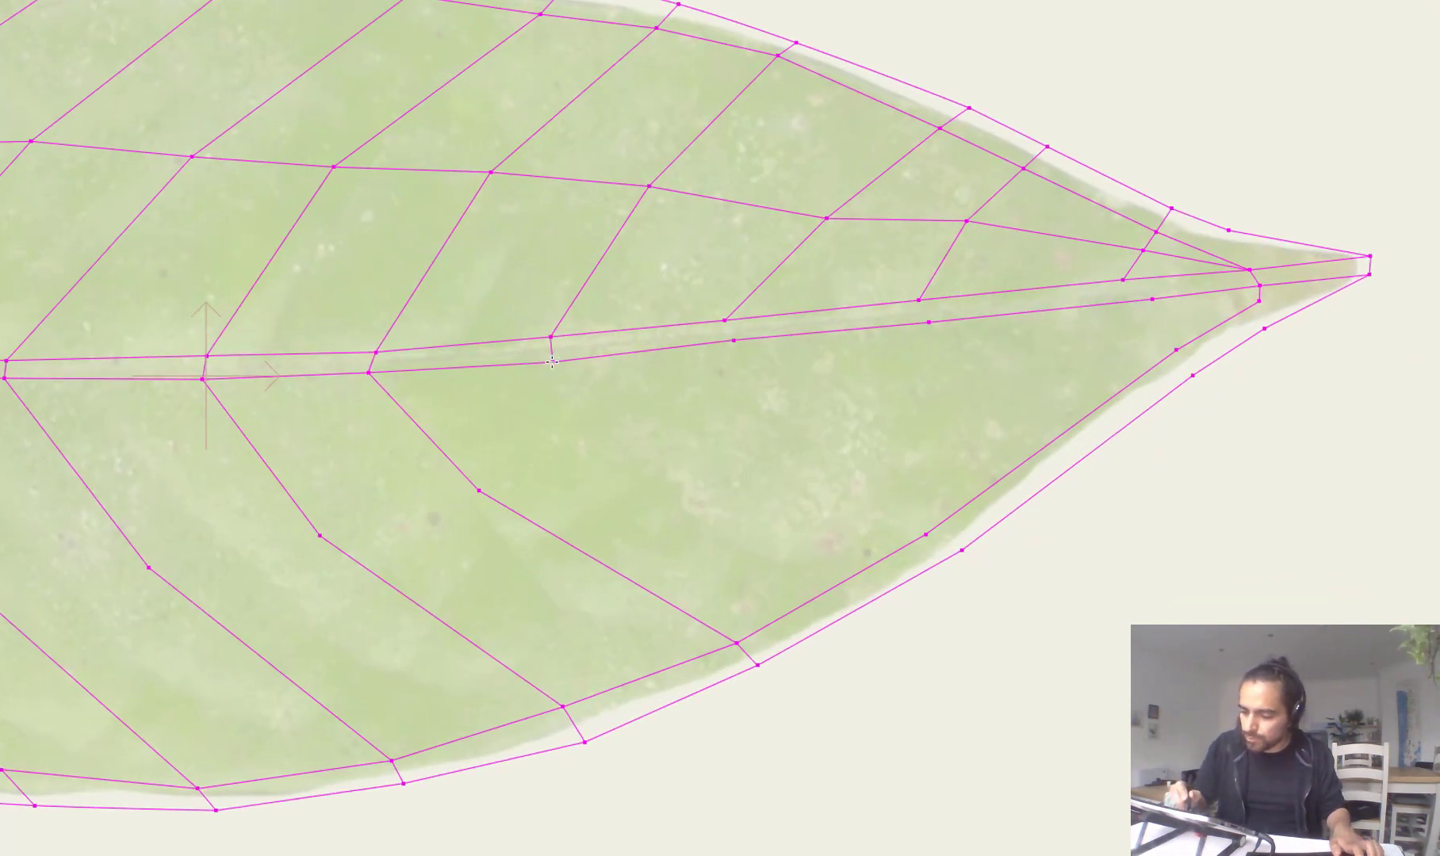
left_click(552, 362)
left_click(660, 485)
left_click(890, 557)
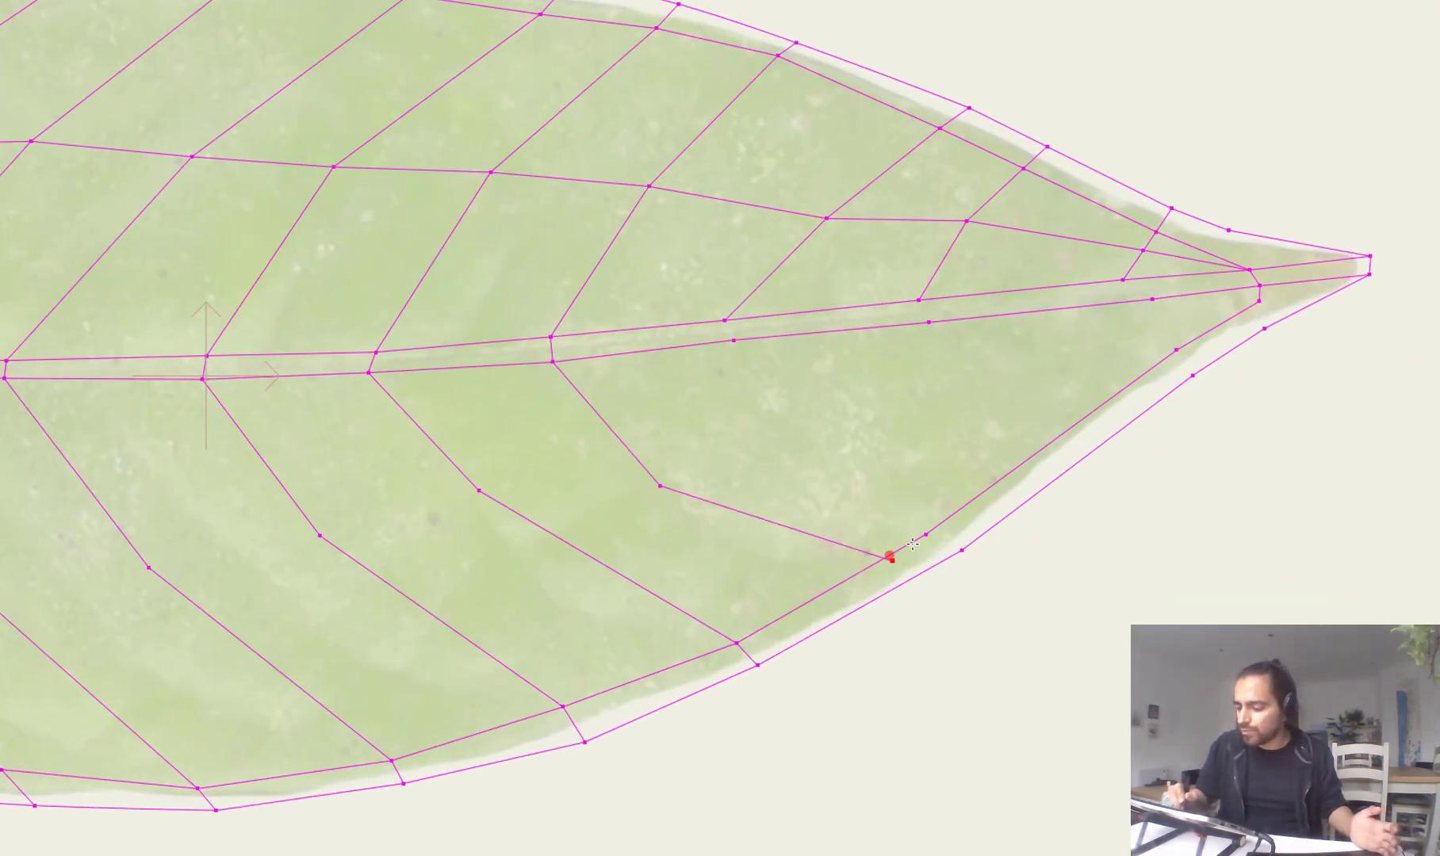
left_click_drag(892, 560, 854, 574)
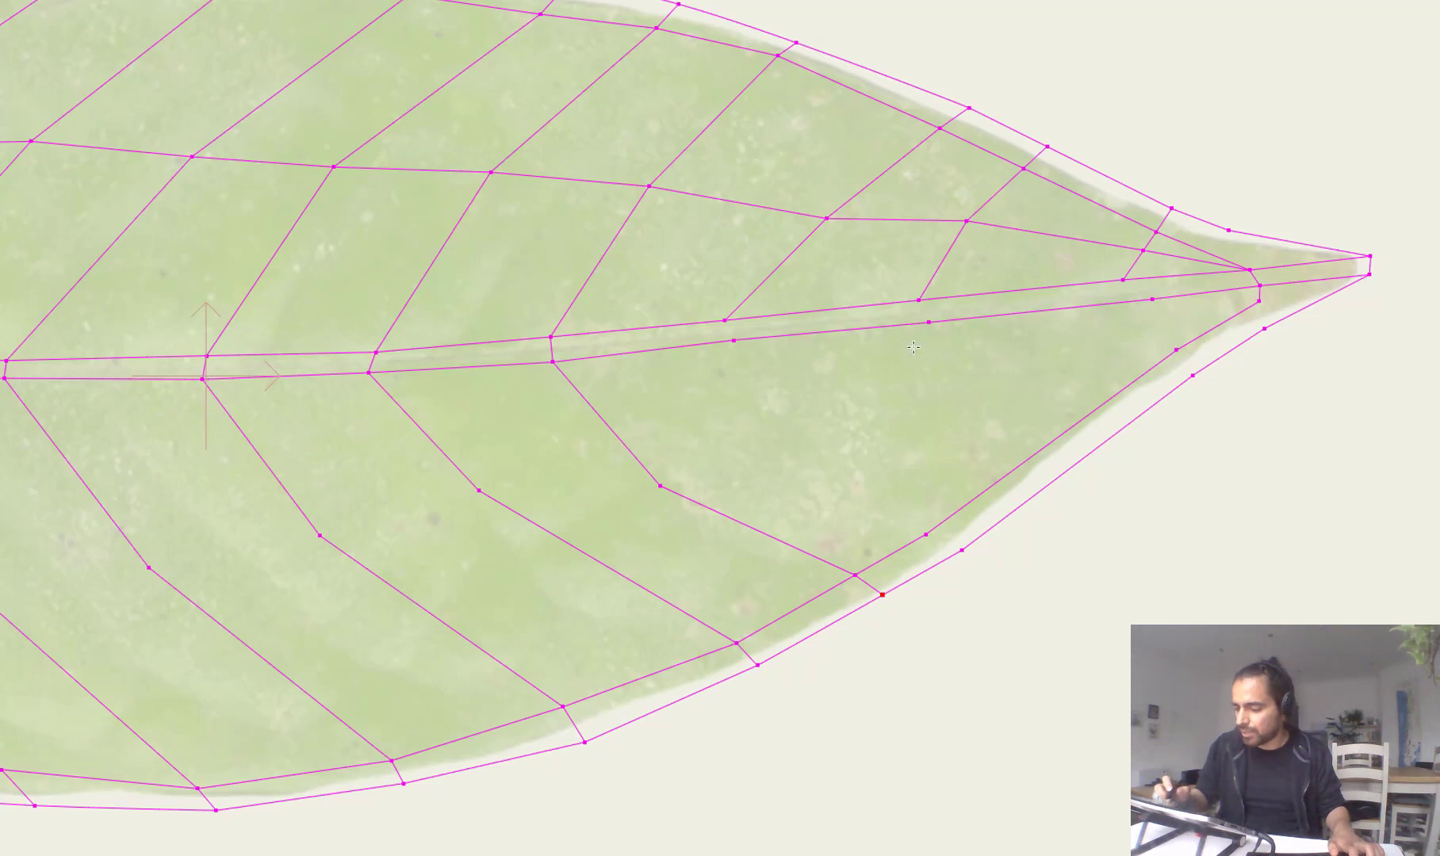
Step: Draw the next two lower vein lines toward the tip, adjusting their middle points and the nearby contour points
left_click_drag(880, 456, 972, 545)
key("t")
left_click_drag(885, 599, 894, 602)
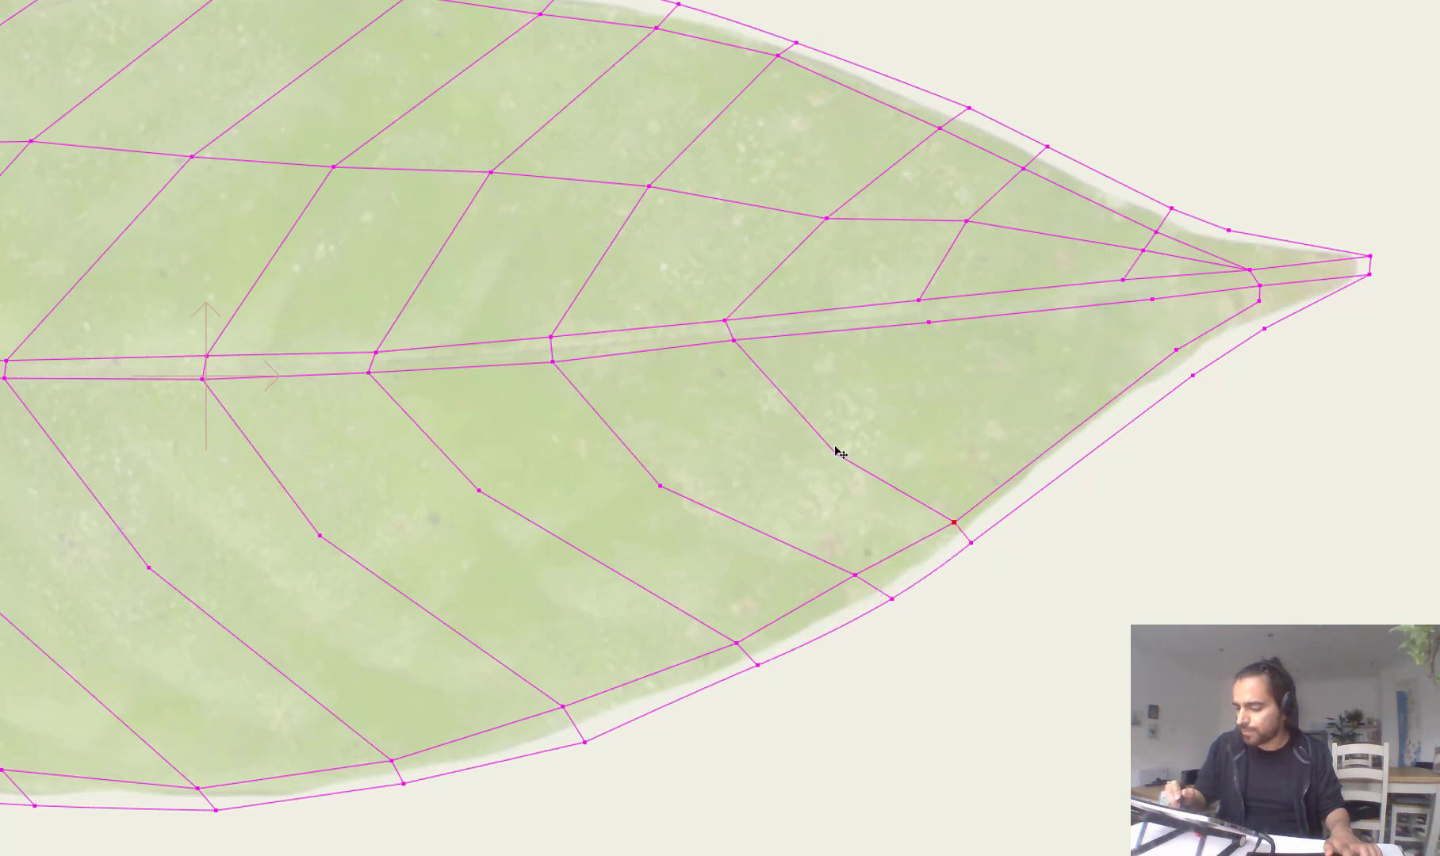
left_click_drag(836, 454, 810, 439)
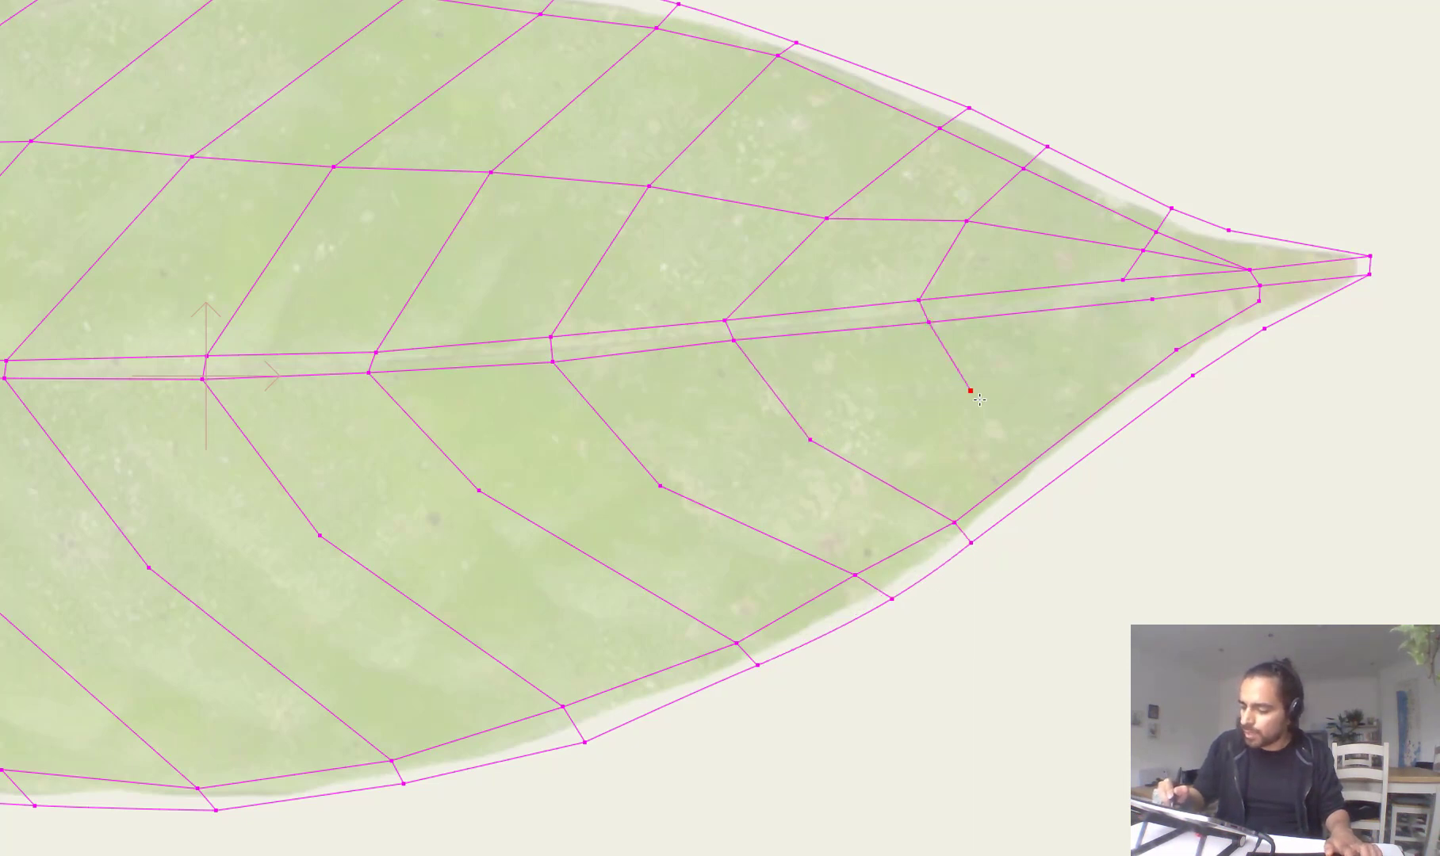
left_click_drag(971, 391, 958, 394)
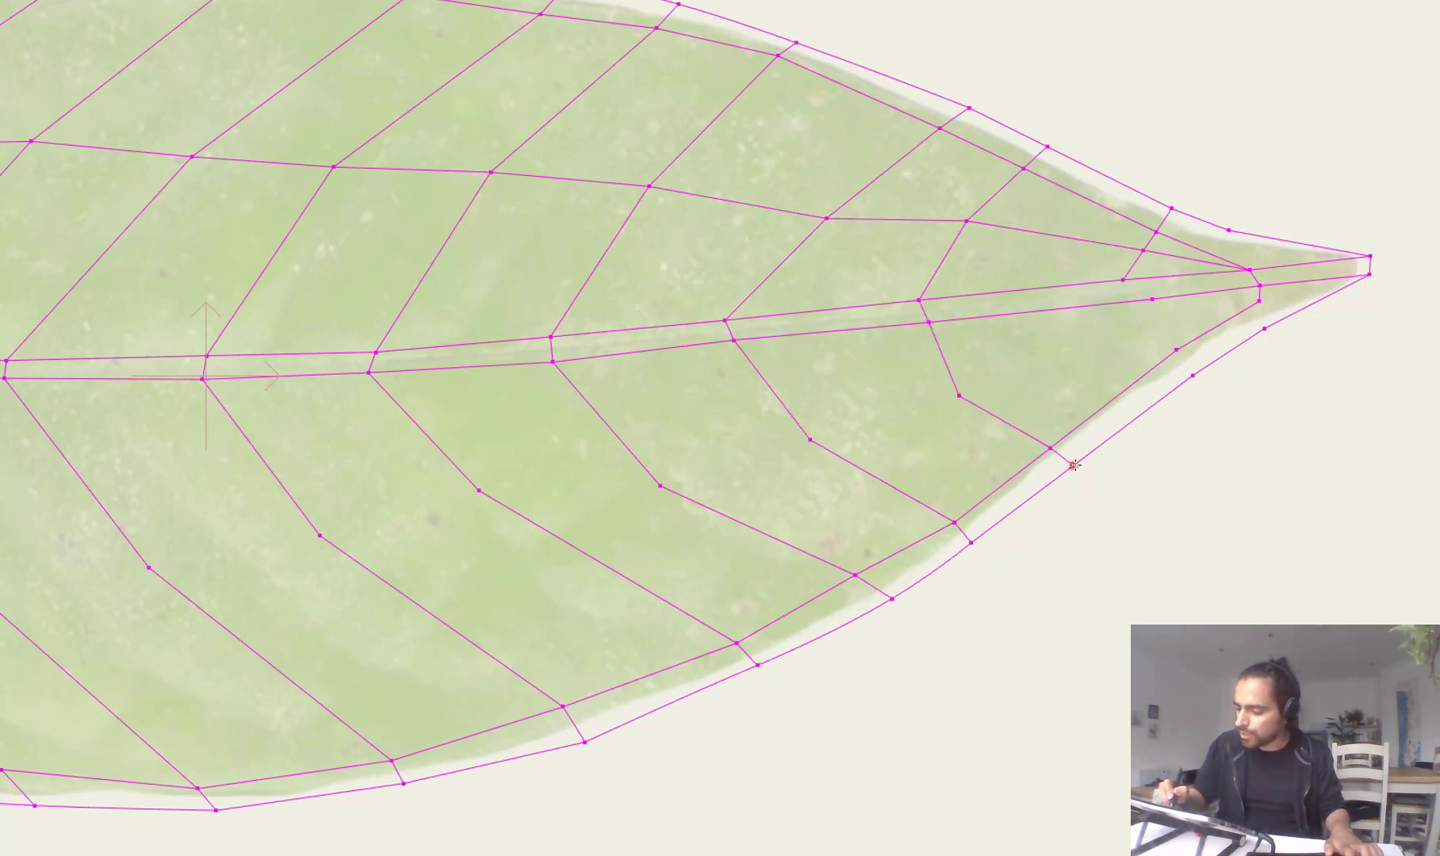
left_click_drag(1072, 465, 1067, 460)
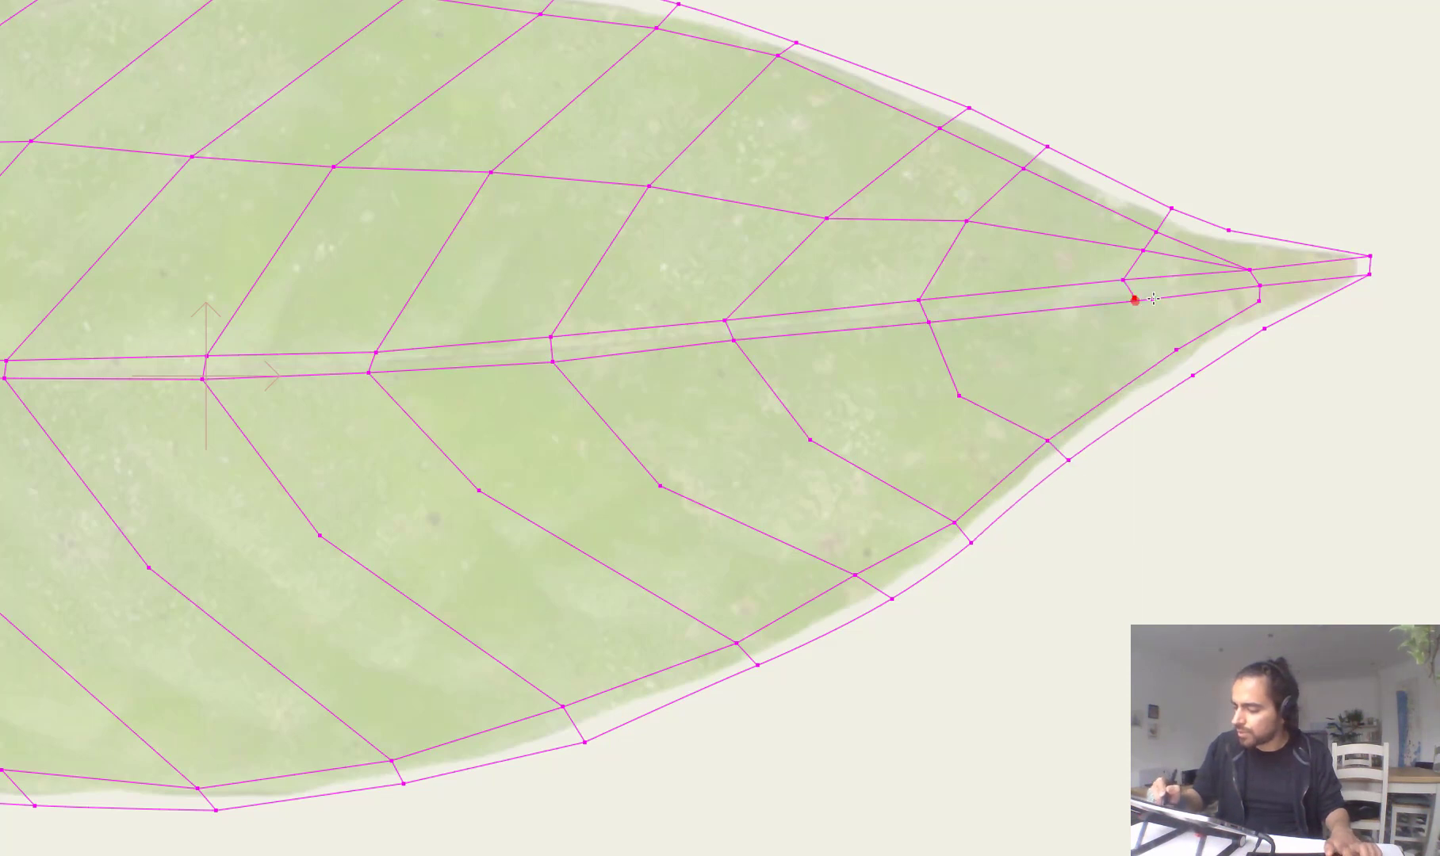
Step: Draw the short lower vein nearest the tip, and one more on the stem side of the finished lower veins, through a middle point to the outline
left_click_drag(1152, 298, 1129, 299)
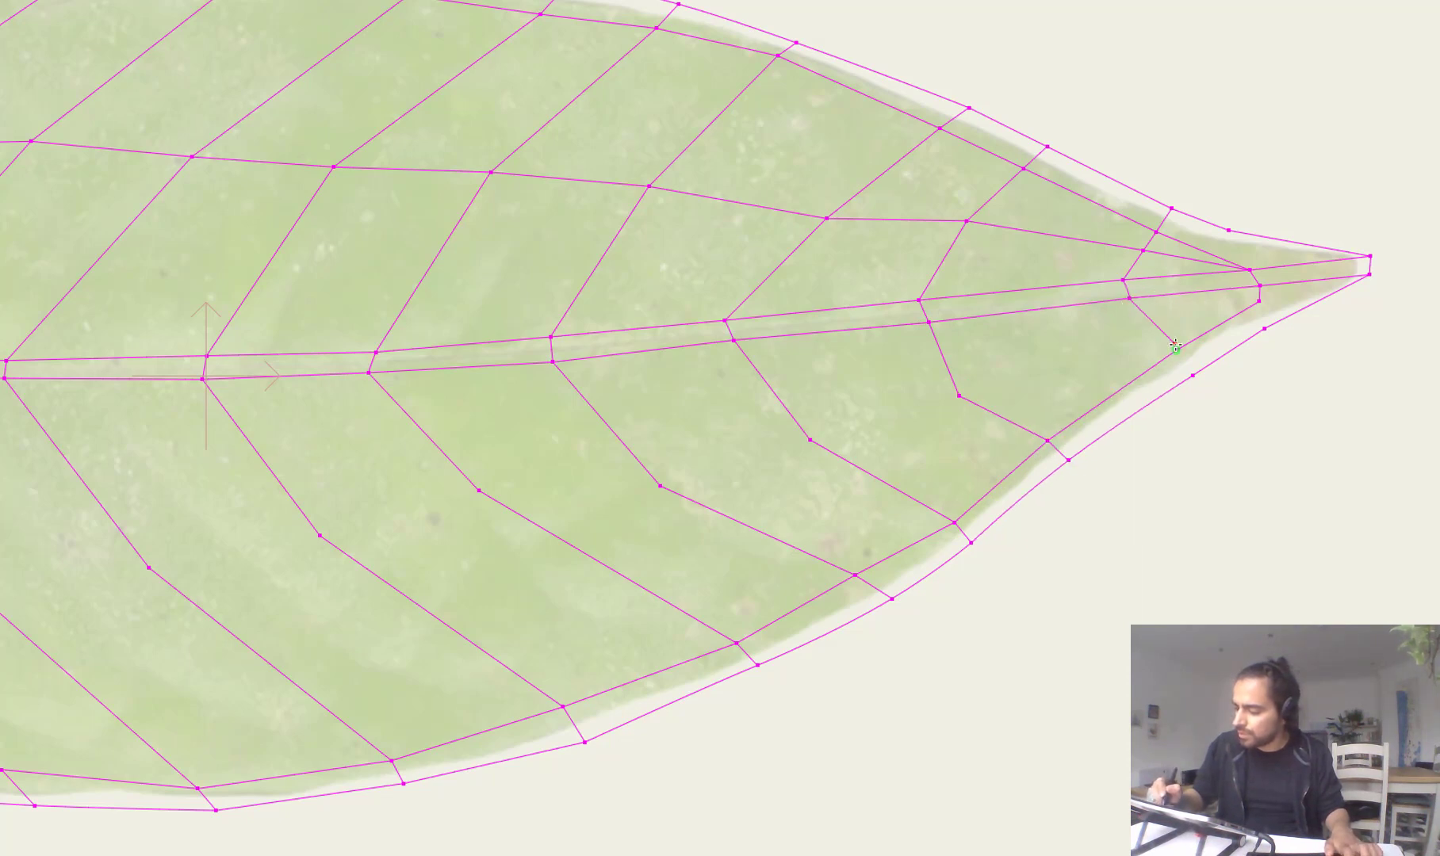
scroll(1290, 232, "down", 3)
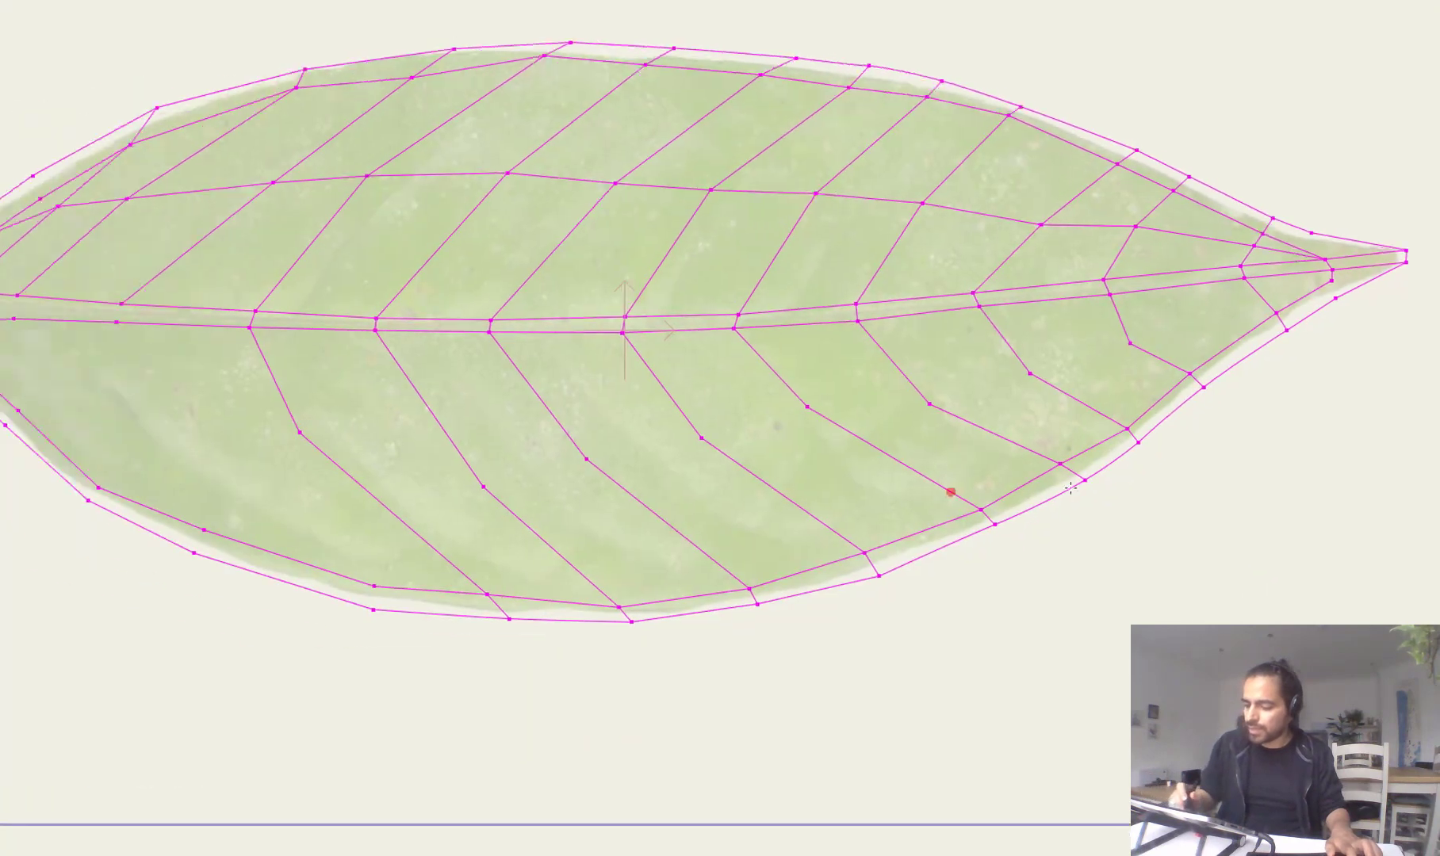
left_click_drag(490, 478, 720, 462)
scroll(720, 462, "up", 2)
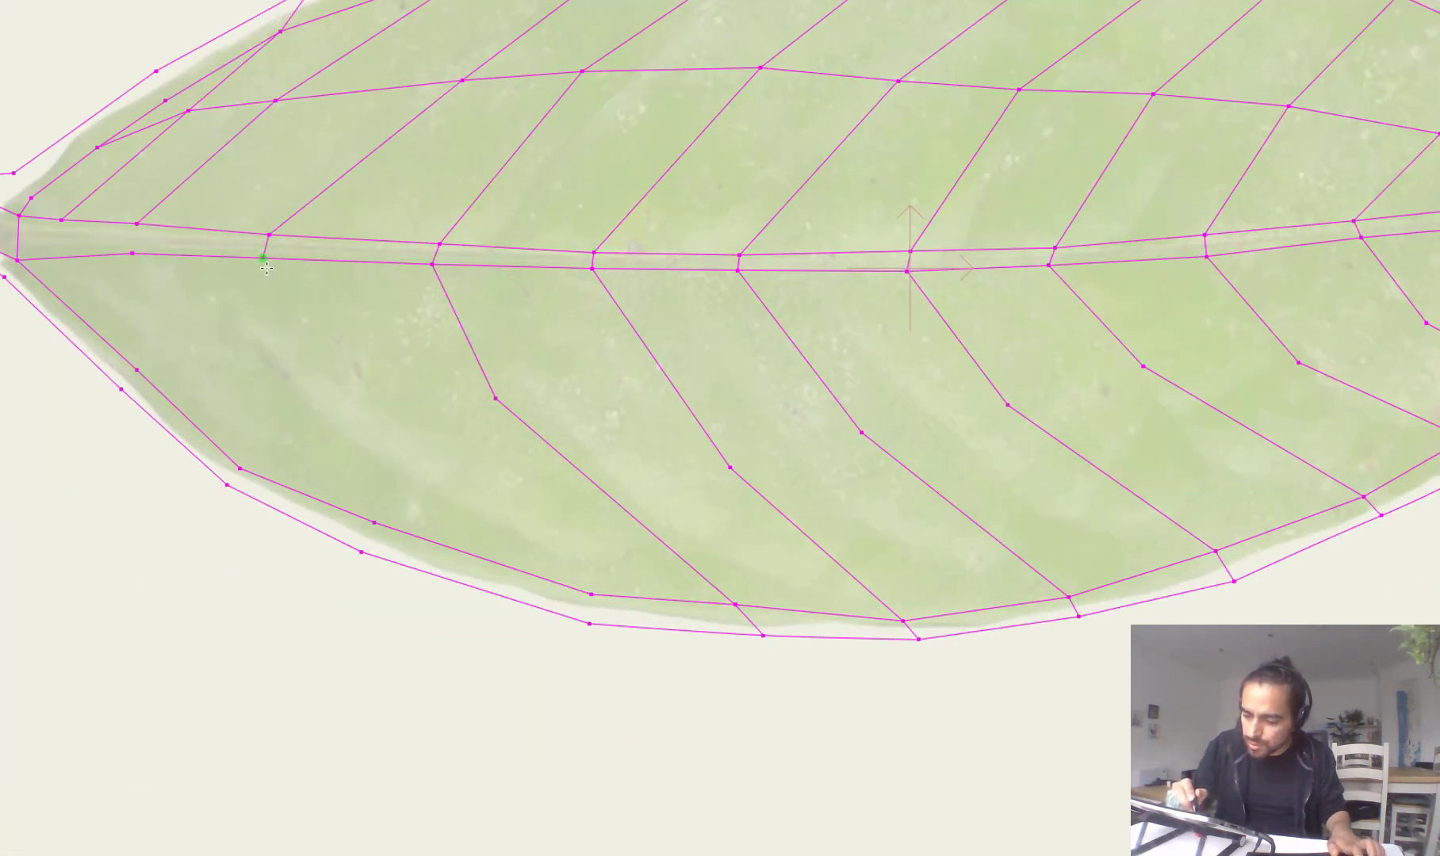
left_click(263, 257)
left_click(352, 378)
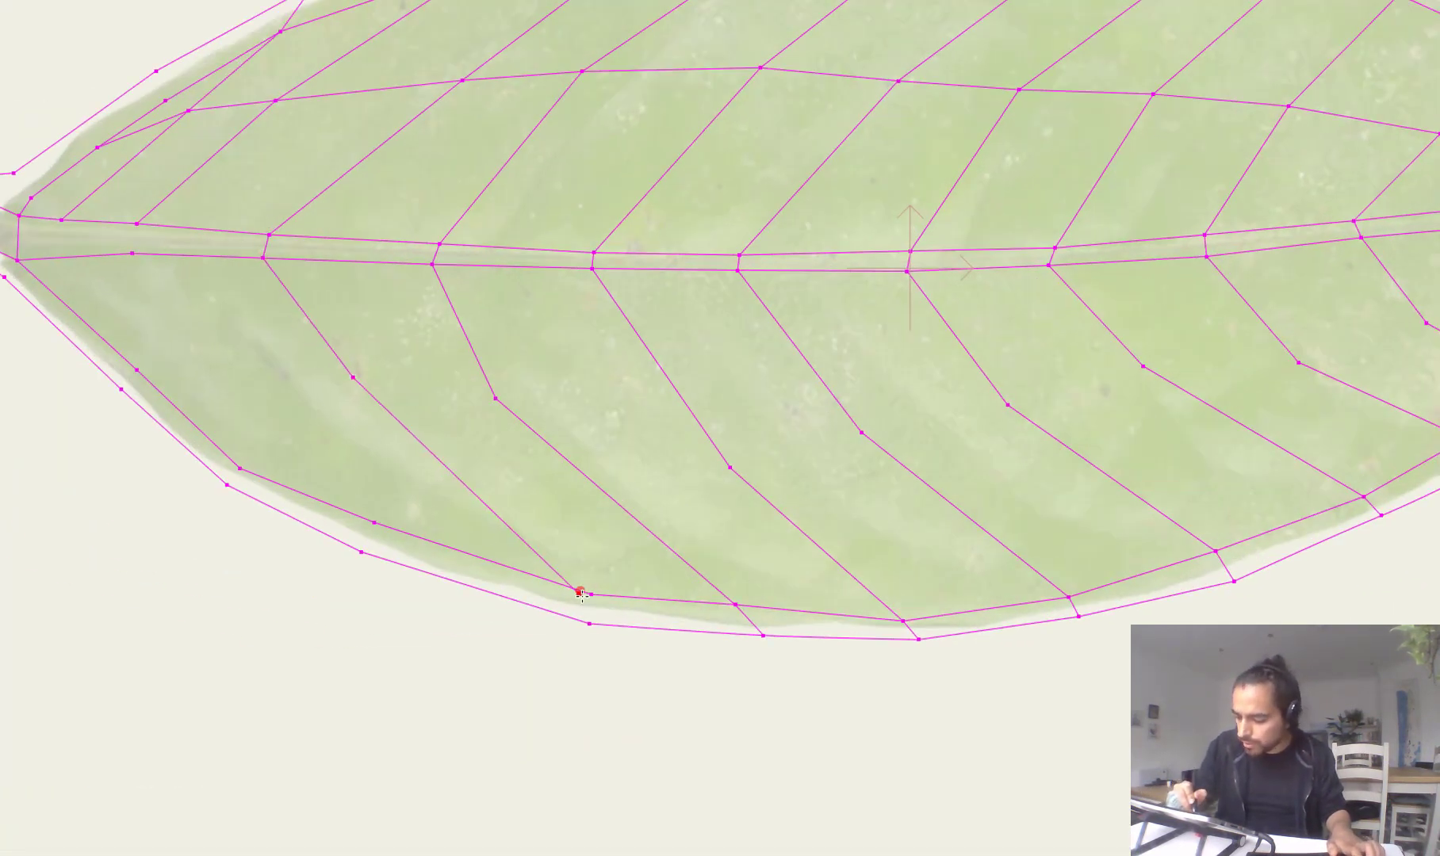
left_click(582, 595)
left_click(597, 620)
key("ctrl+z")
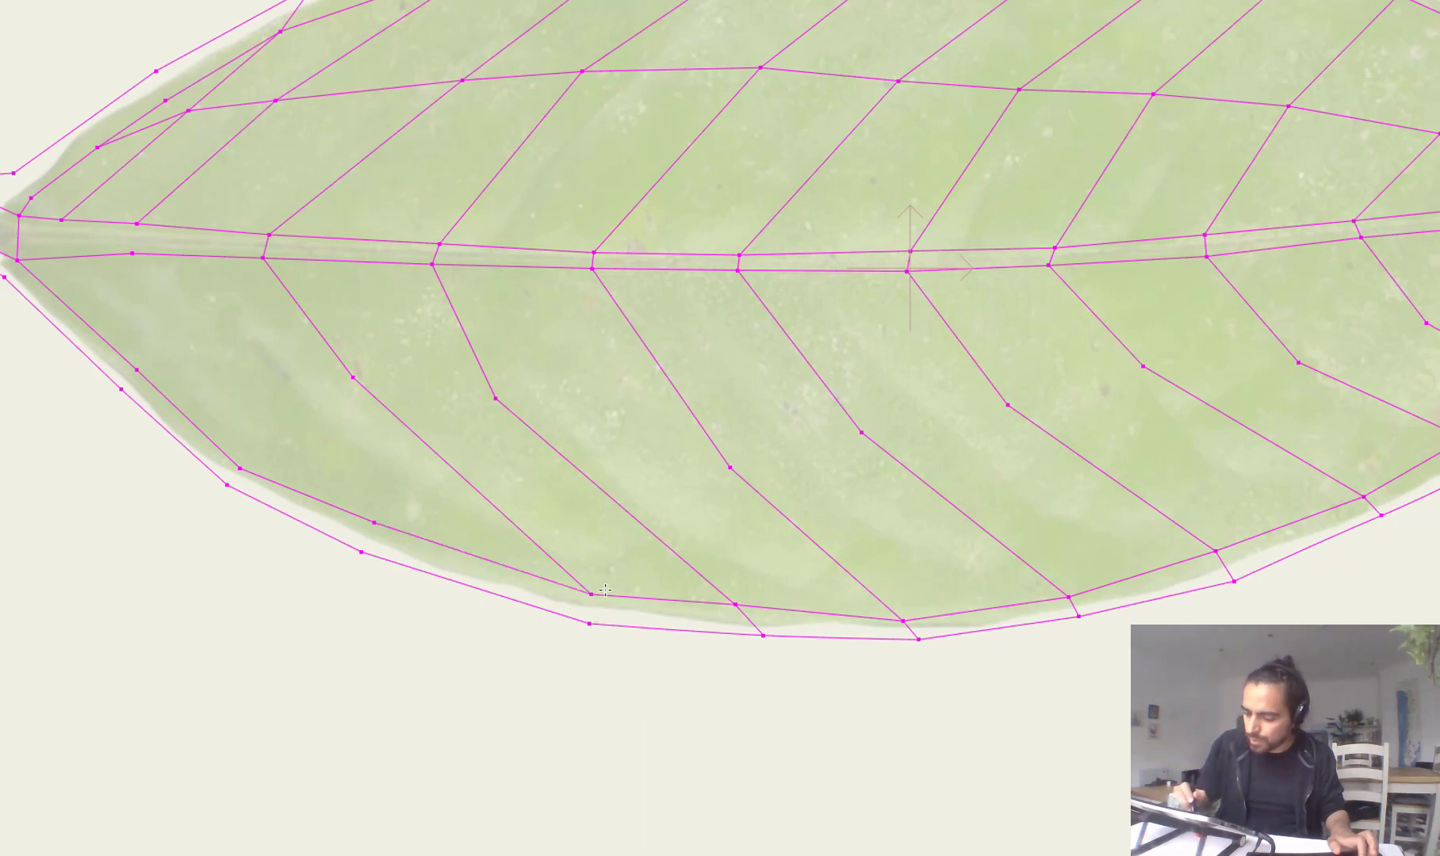
left_click_drag(597, 590, 592, 590)
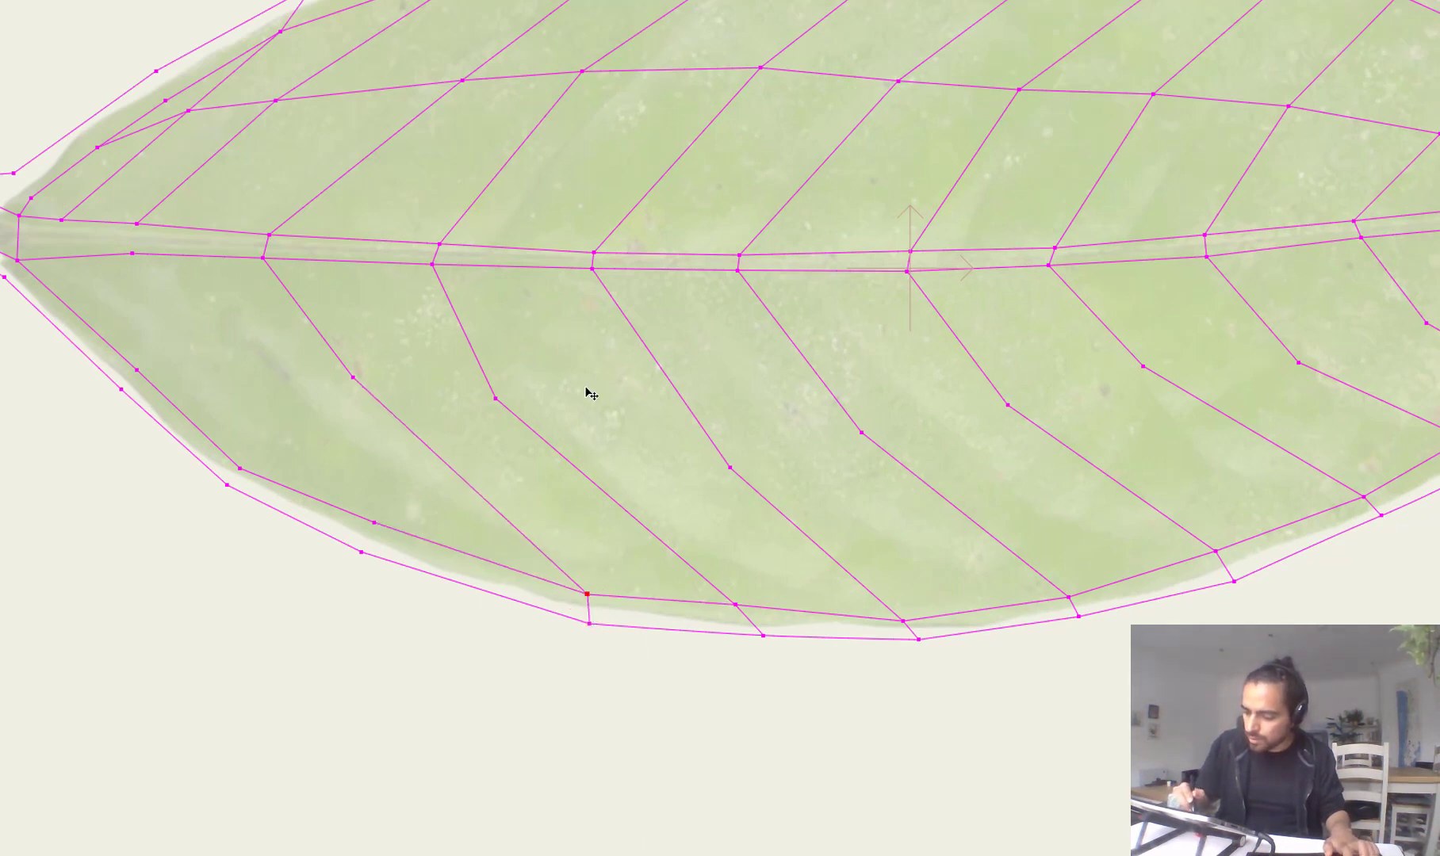
Step: Draw the last two lower vein lines near the stem, shifting the contour points they end on
left_click_drag(133, 254, 406, 571)
left_click_drag(376, 521, 391, 539)
left_click(399, 569)
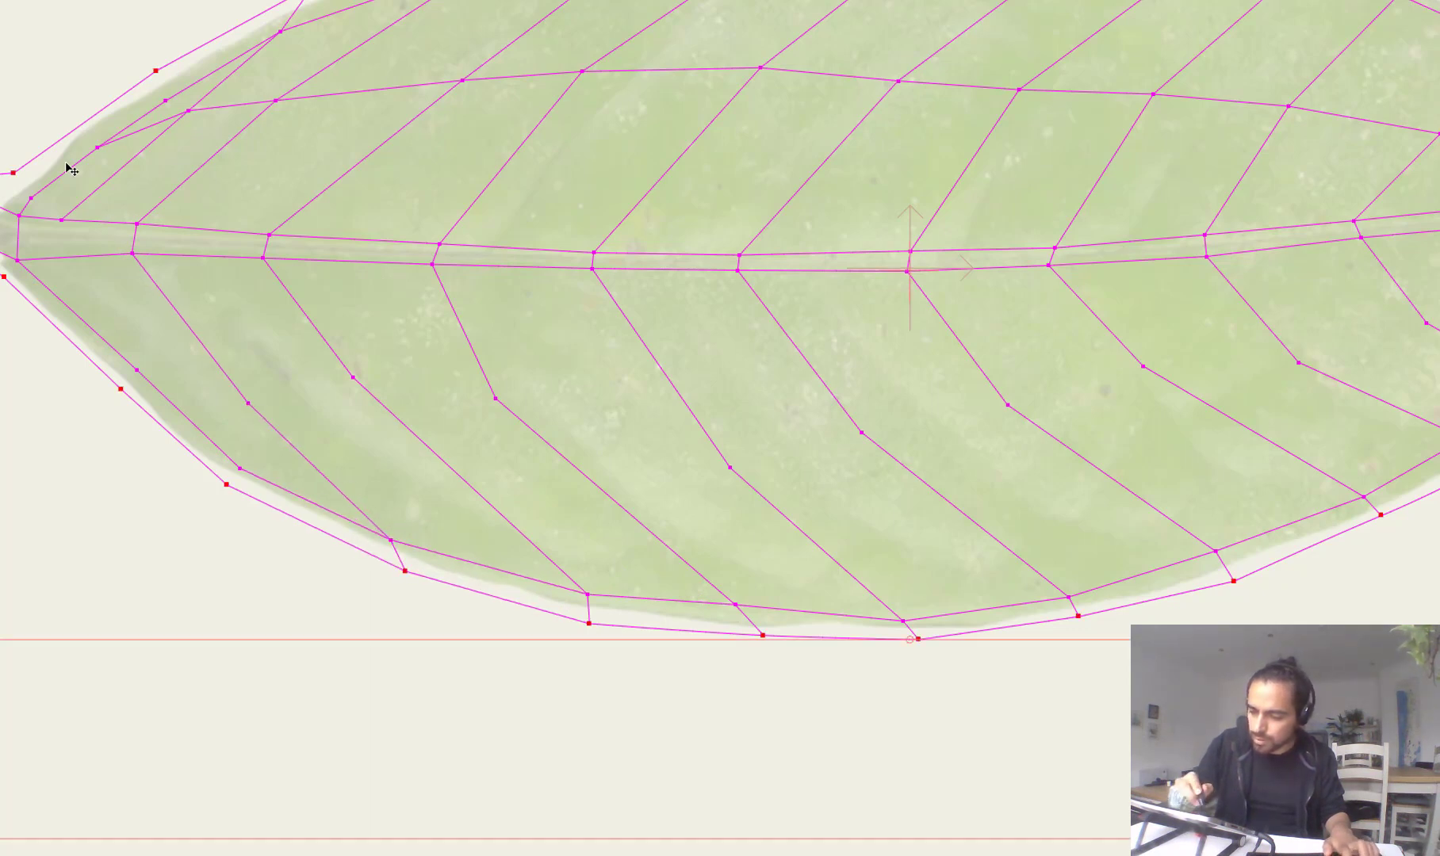
key("a")
left_click_drag(63, 216, 68, 256)
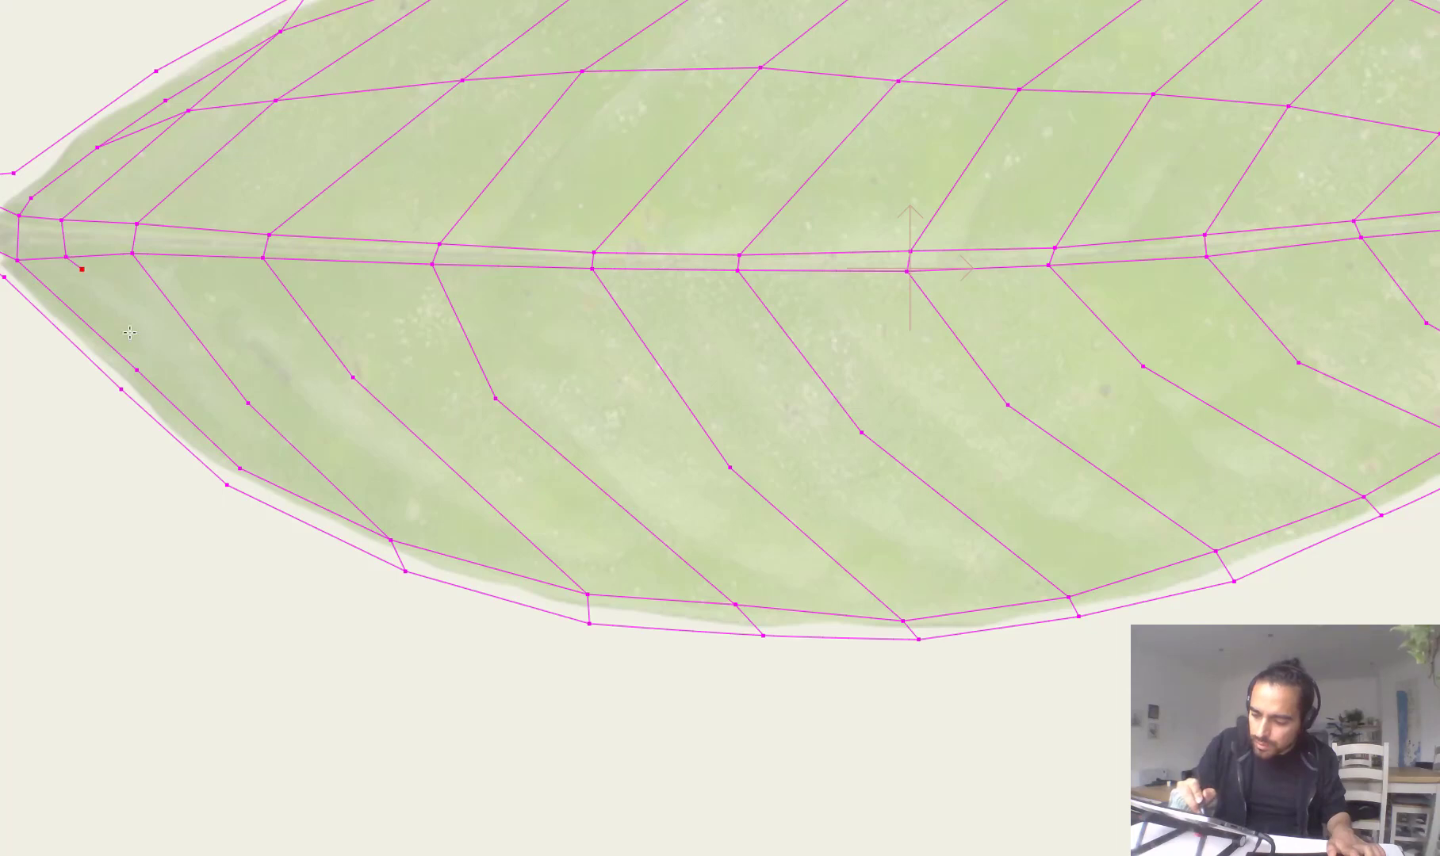
left_click_drag(130, 332, 146, 412)
Step: Delete the redundant inner and outer contour points between the two lower veins nearest the stem
key("t")
left_click_drag(228, 484, 231, 463)
key("Delete")
left_click(238, 489)
key("ctrl+z")
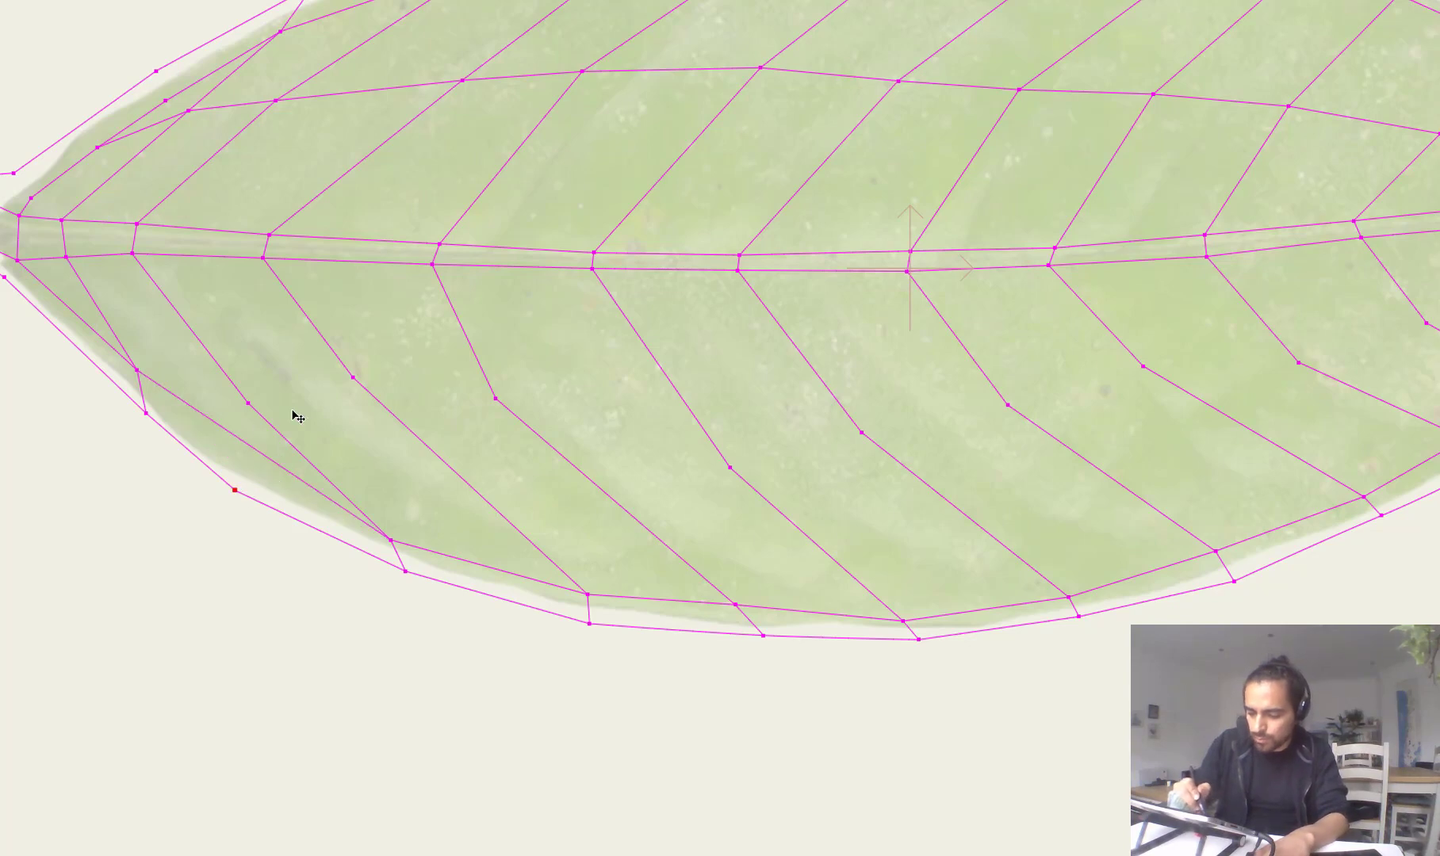
key("Delete")
Step: Space out the inner and outer contour points at the ends of the two lower veins nearest the stem
left_click_drag(393, 544, 342, 517)
left_click_drag(408, 580, 313, 538)
left_click_drag(150, 417, 171, 448)
left_click_drag(142, 372, 170, 404)
left_click_drag(332, 507, 307, 526)
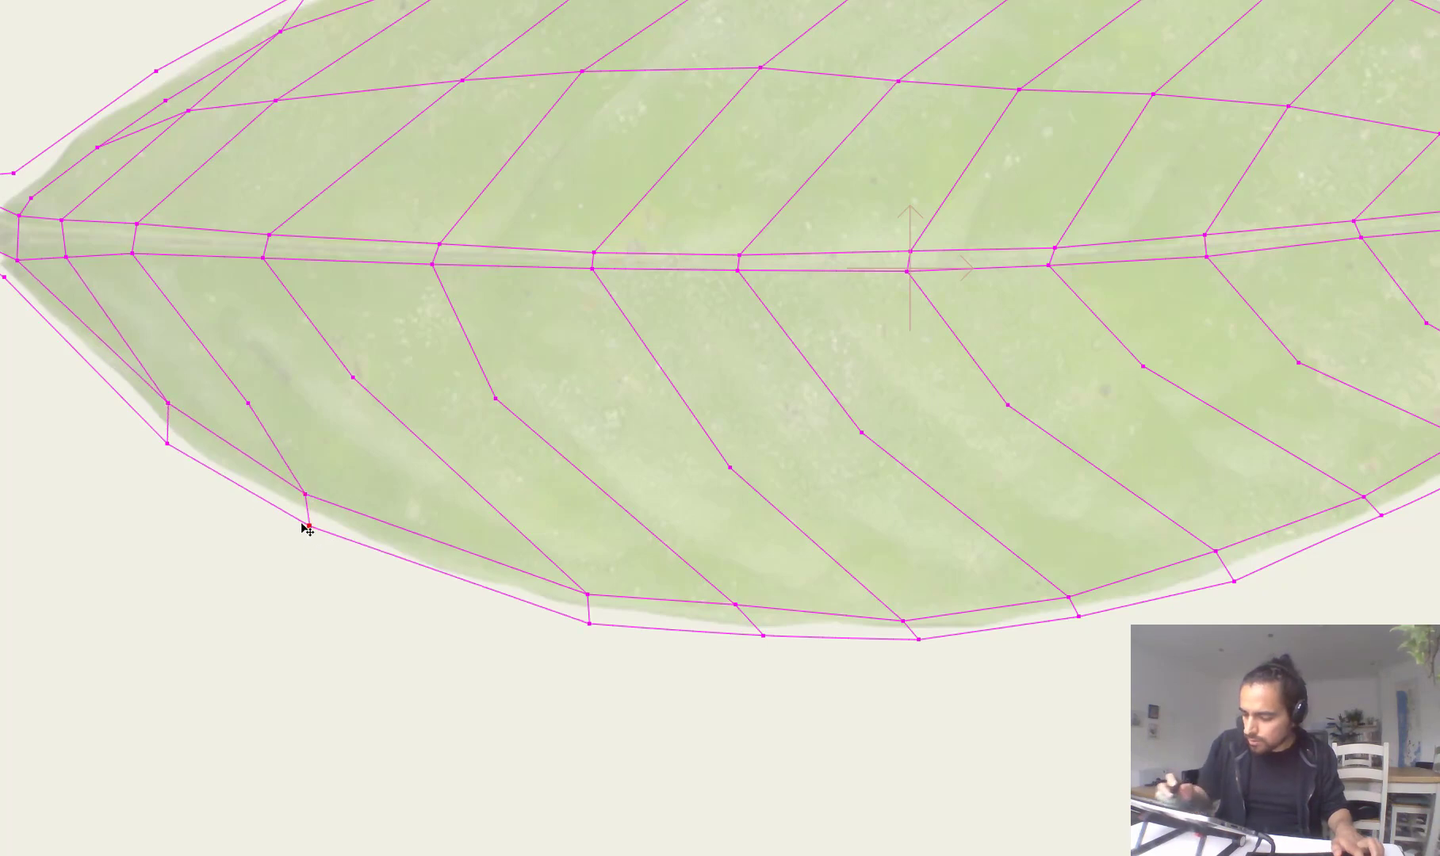
Step: Draw a lengthwise cross line from the lower leaf base through the first six lower veins, joining their middle points
scroll(402, 498, "down", 3)
scroll(697, 369, "up", 1)
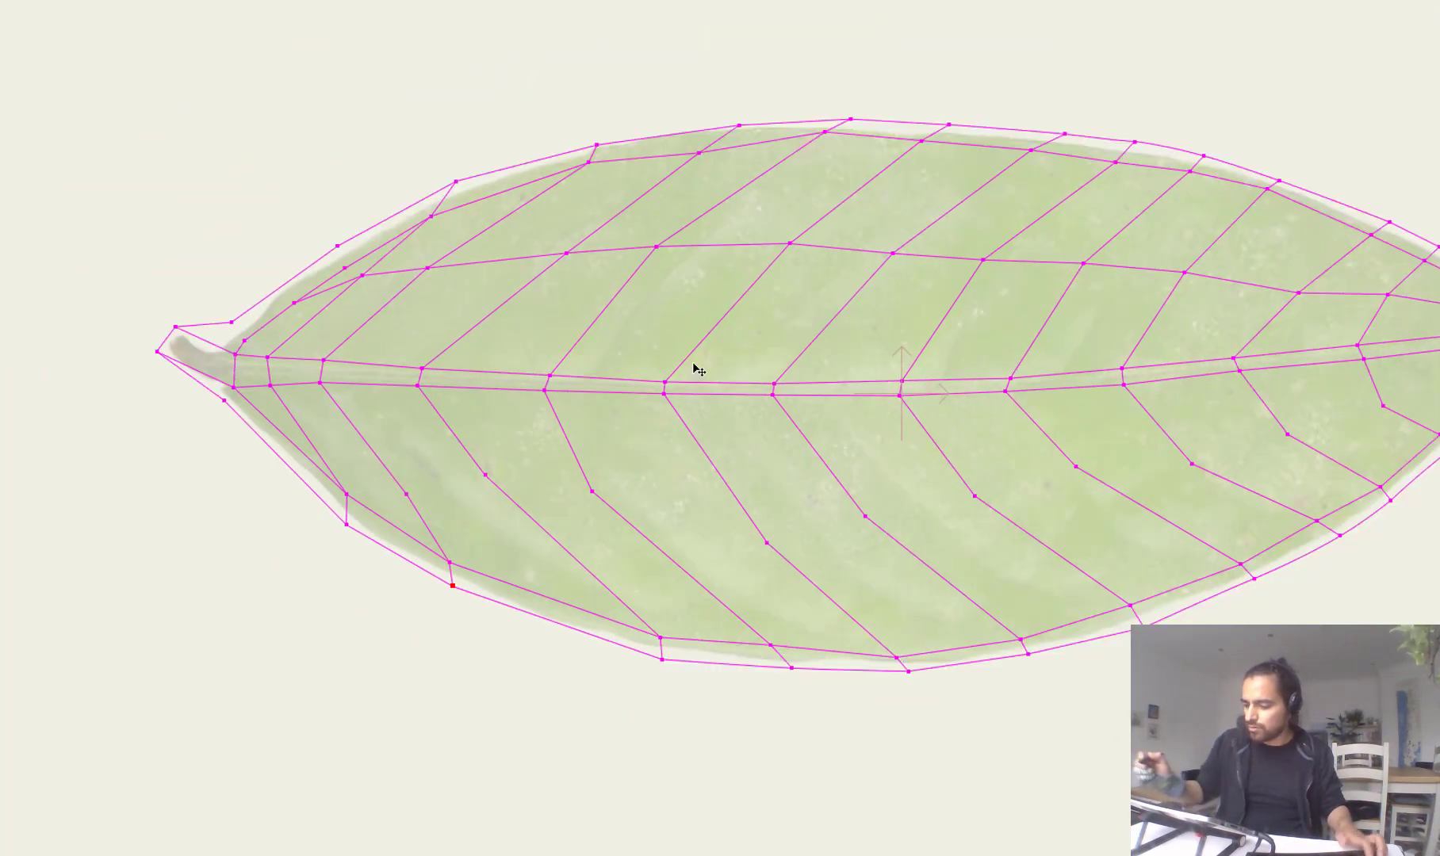
scroll(861, 537, "up", 1)
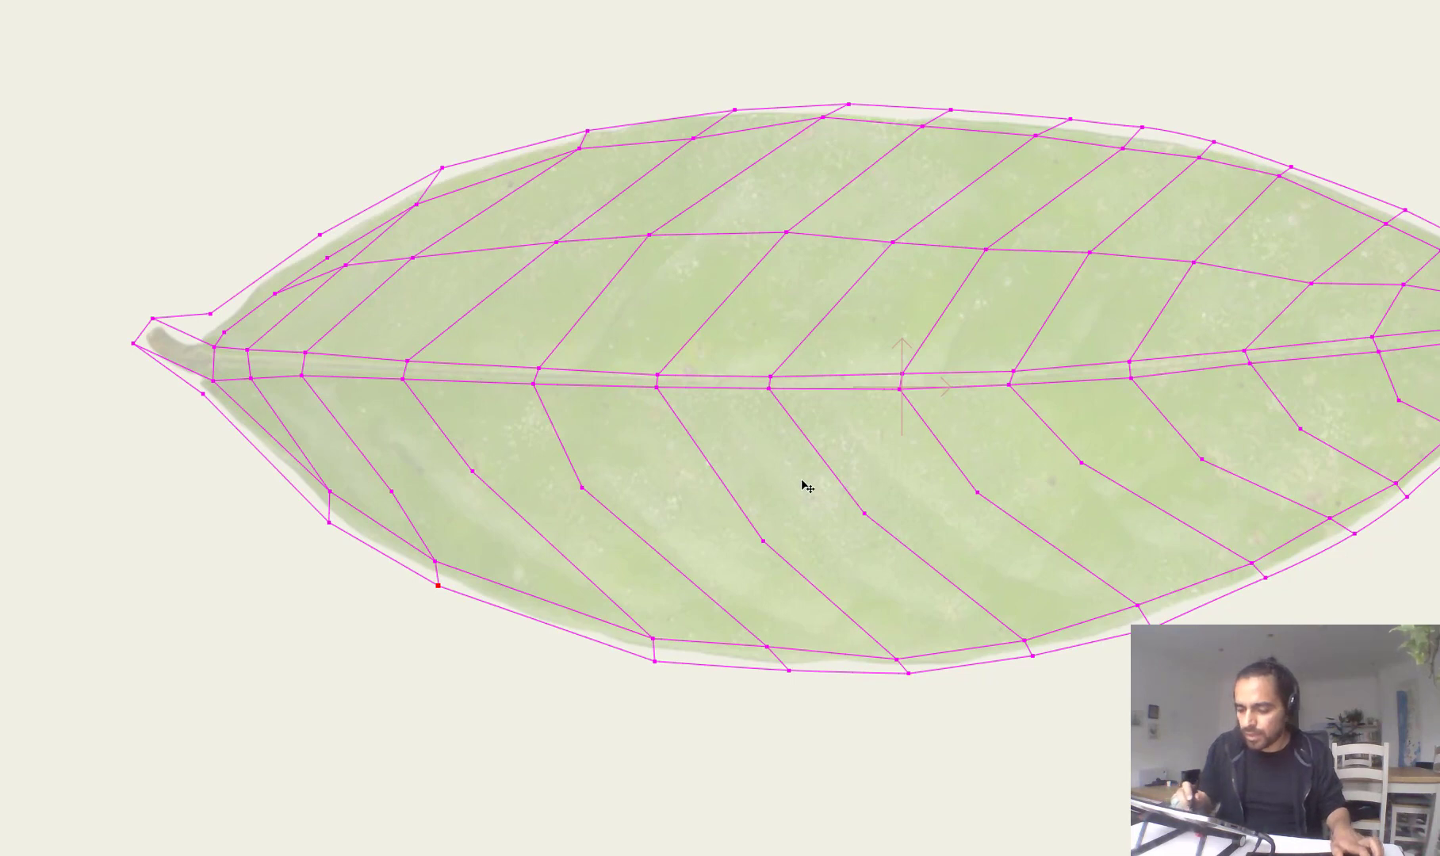
scroll(714, 523, "up", 3)
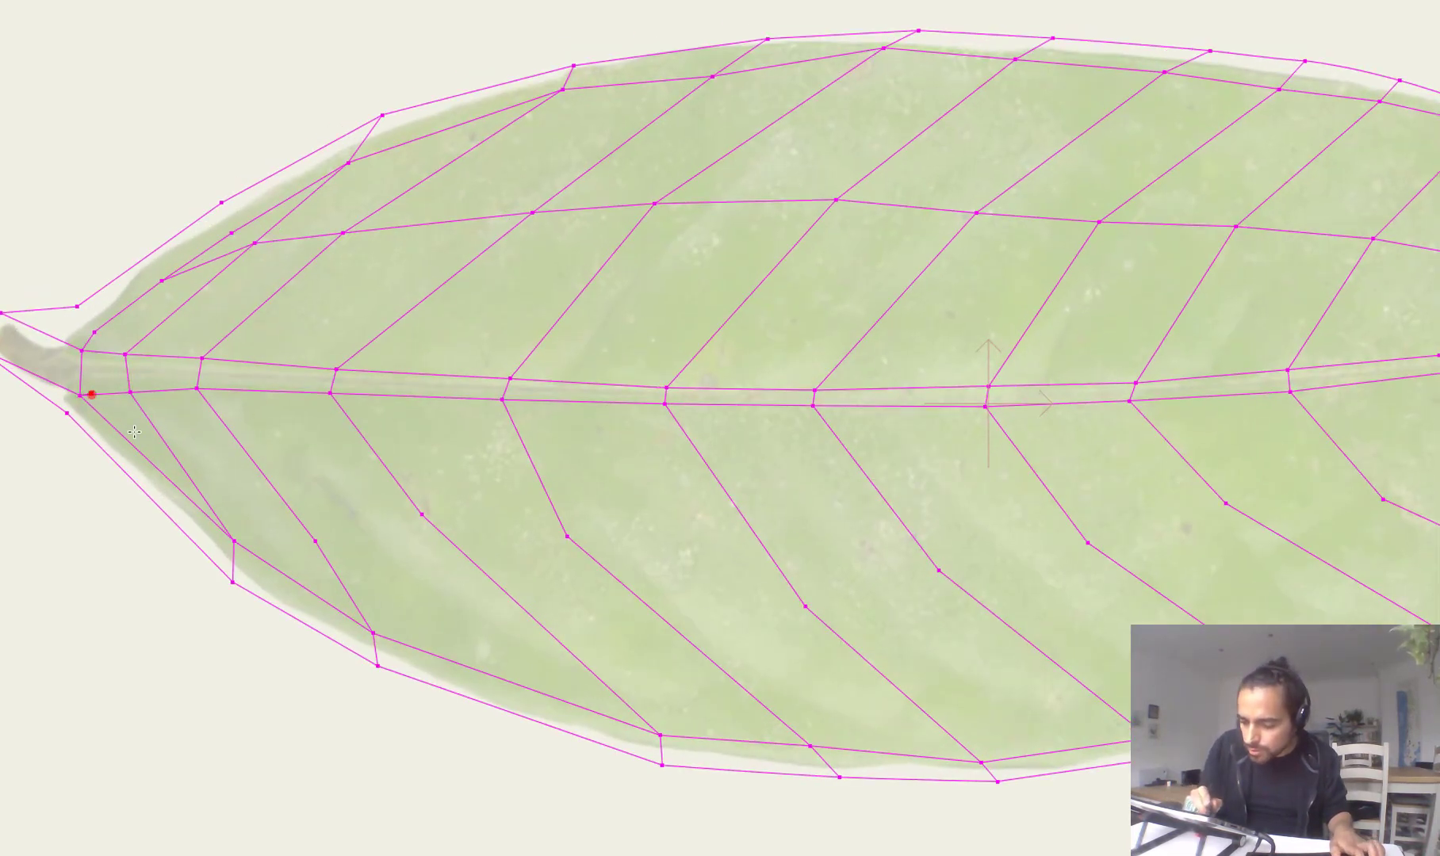
left_click_drag(134, 433, 169, 451)
left_click(286, 504)
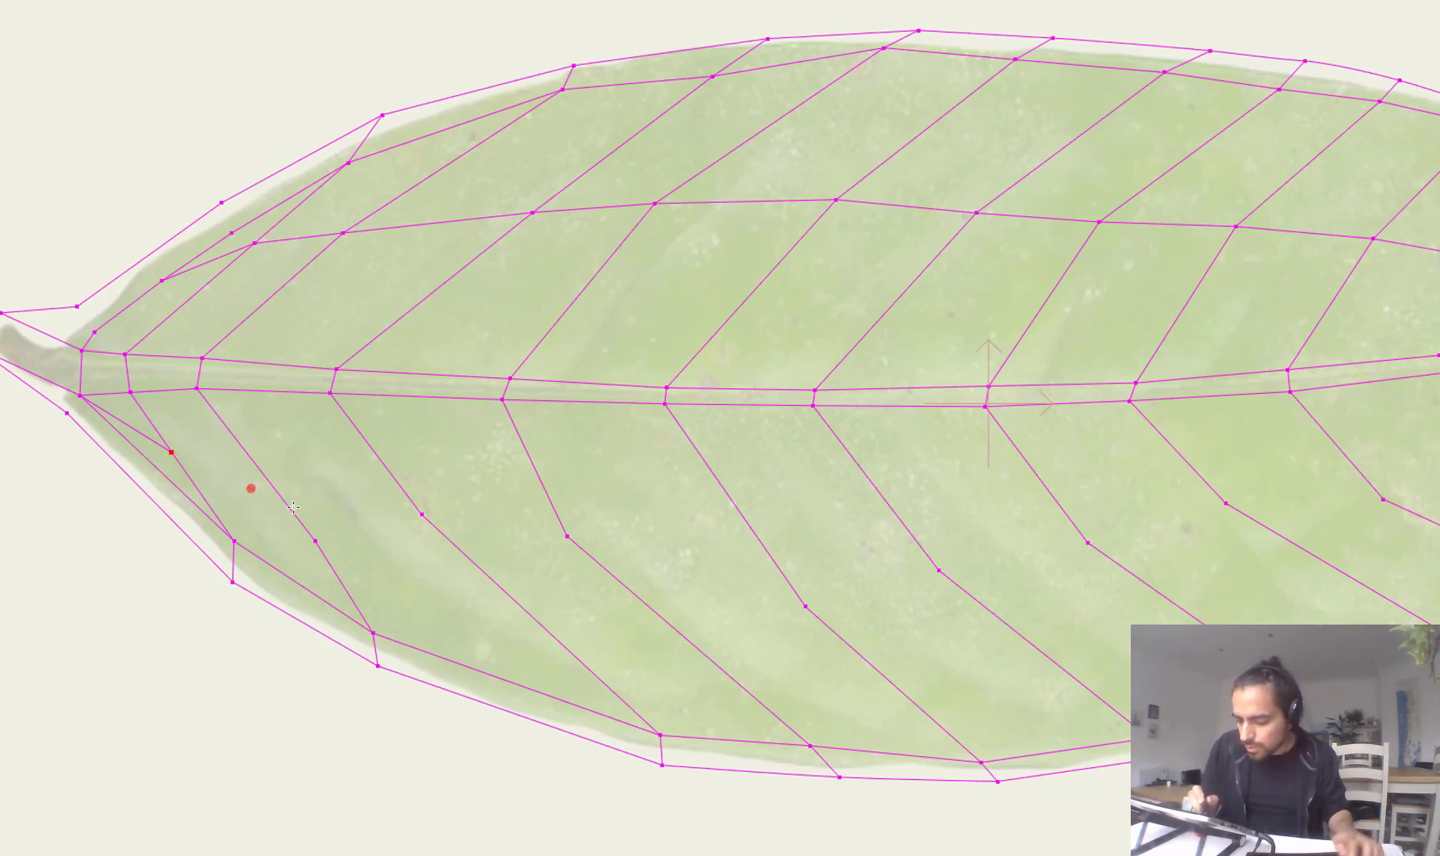
left_click(315, 543)
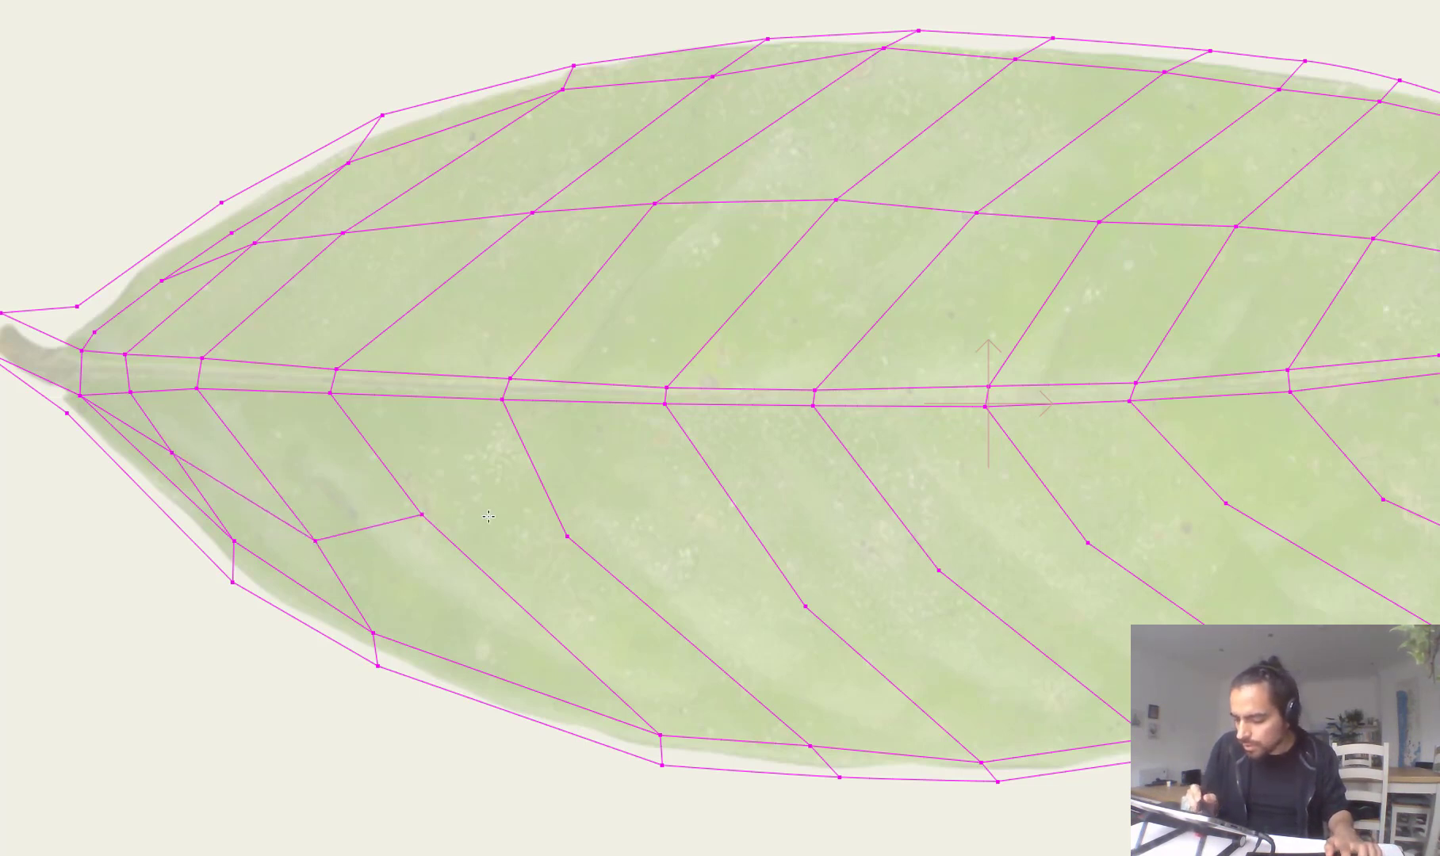
left_click(422, 516)
left_click(569, 537)
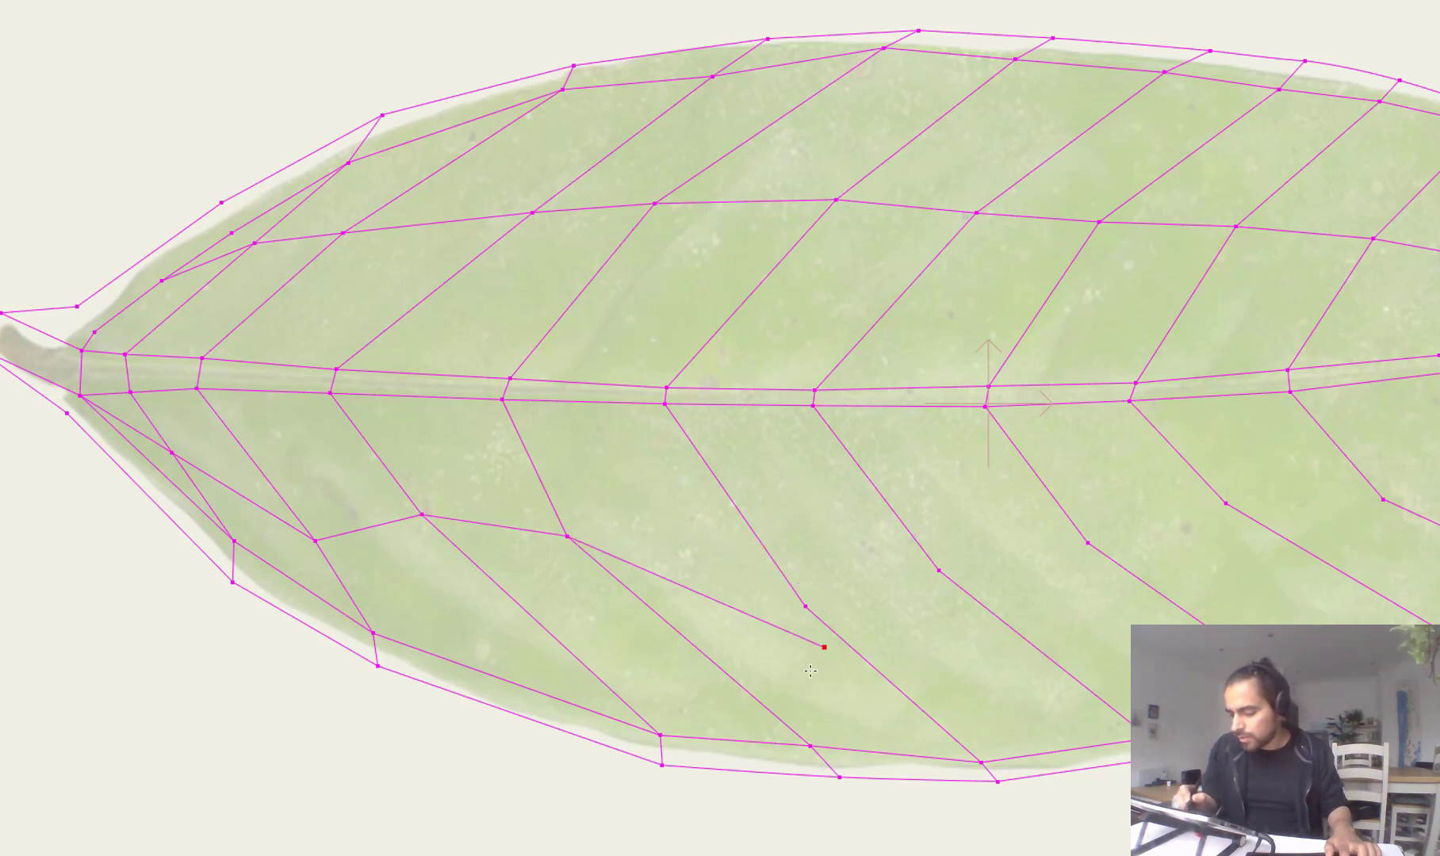
left_click(806, 606)
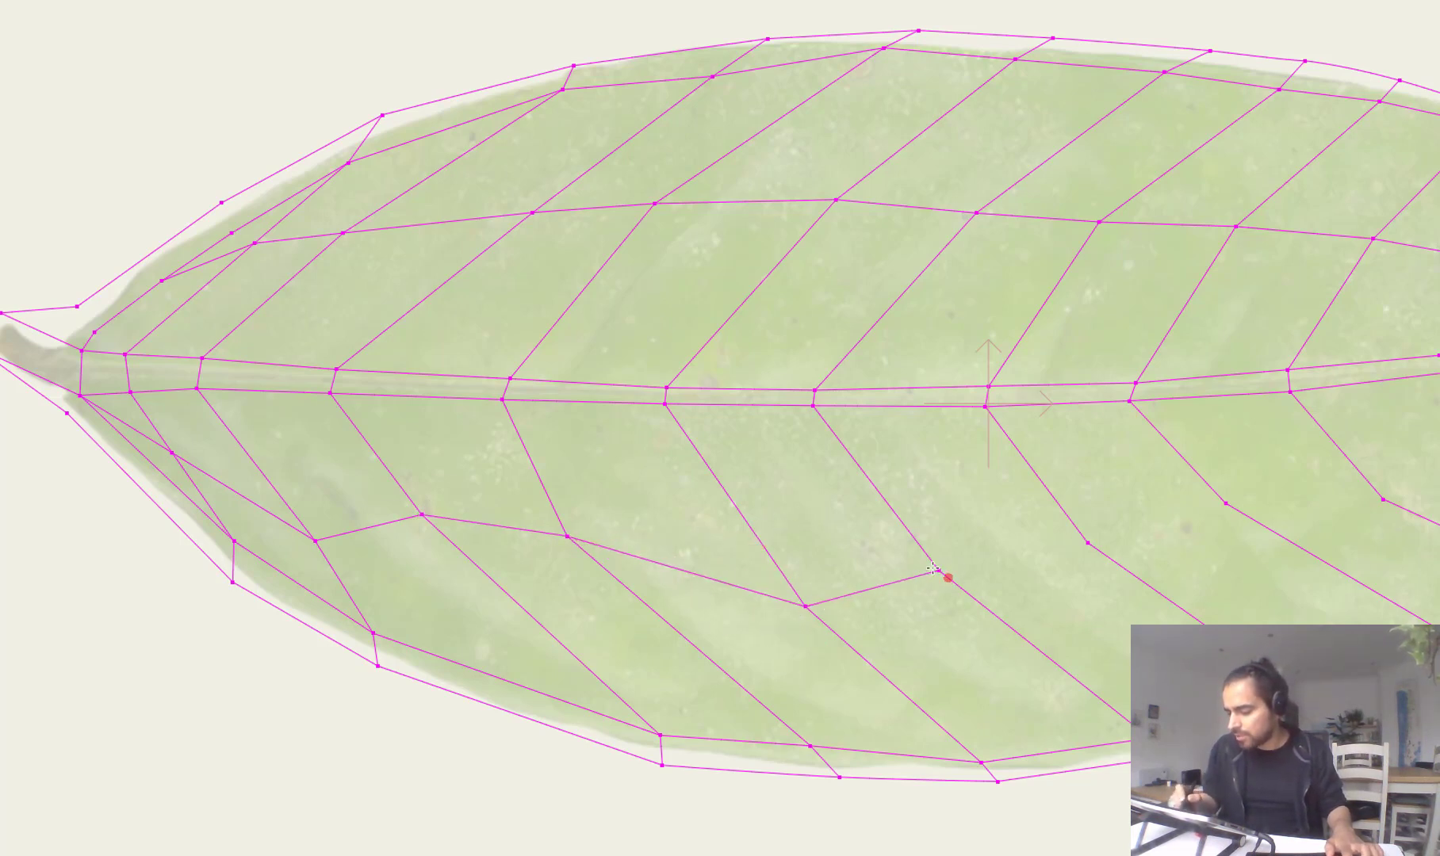
left_click(938, 571)
Step: Continue the lower cross line through the middle points of the remaining lower veins to the leaf tip
left_click_drag(1087, 543, 1226, 503)
left_click_drag(1317, 511, 1024, 552)
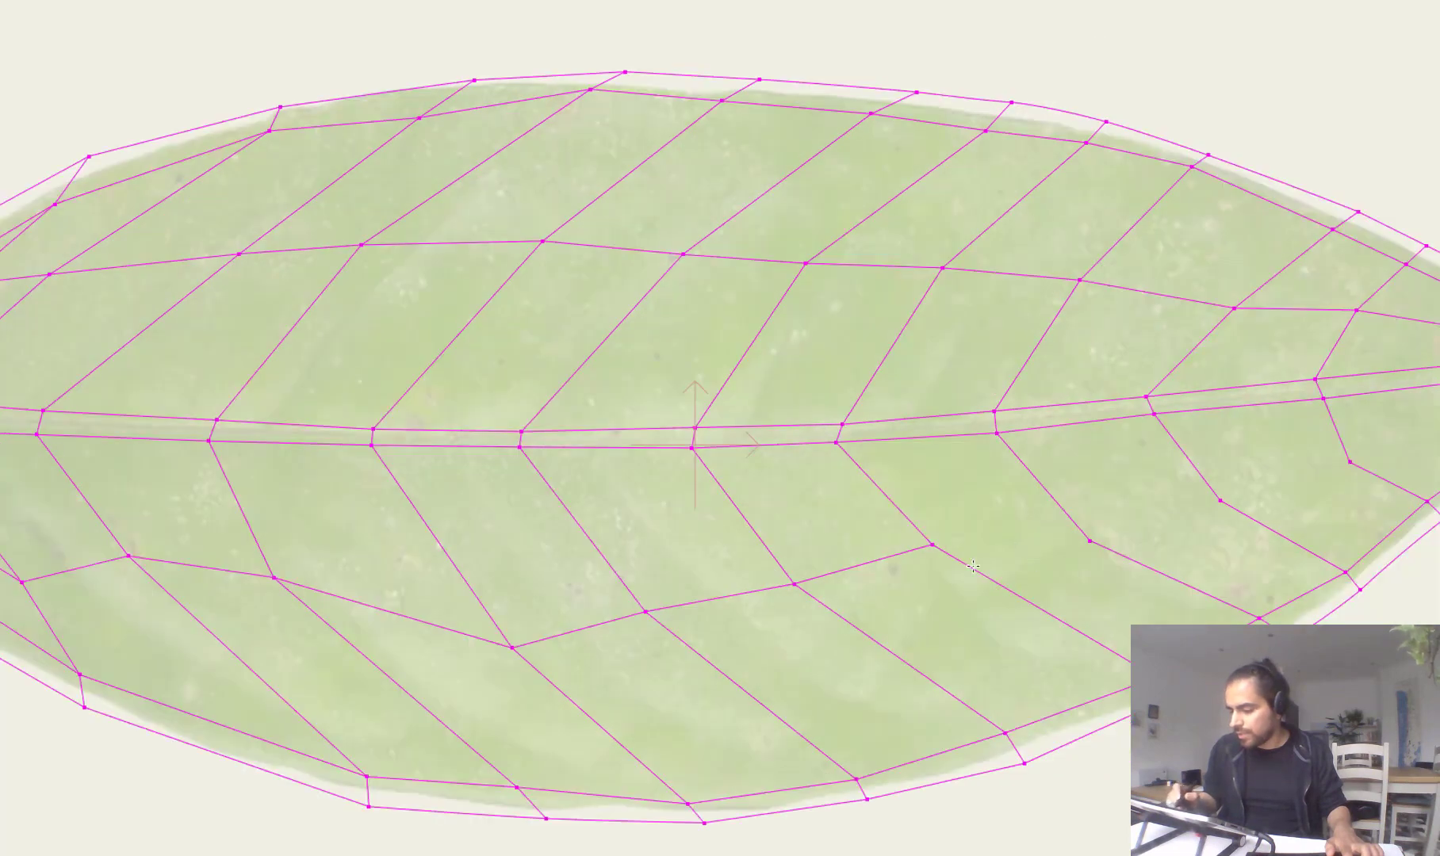
mouse_move(933, 548)
left_mouse_down()
mouse_move(1041, 560)
mouse_move(1038, 598)
mouse_move(933, 547)
mouse_move(1094, 542)
mouse_move(1352, 461)
left_mouse_up()
left_click_drag(1167, 547, 901, 614)
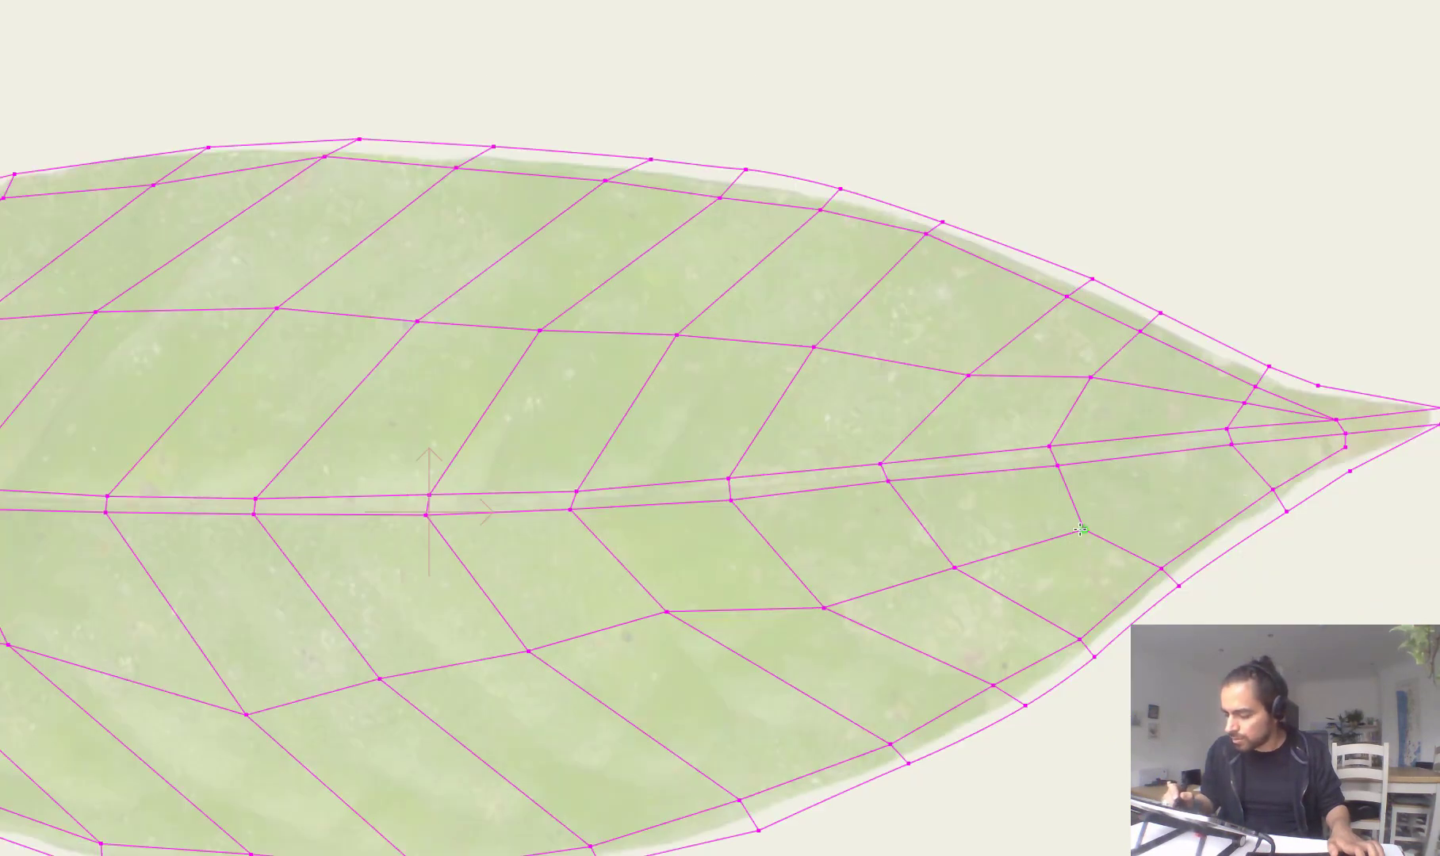
left_click_drag(1080, 529, 1254, 468)
scroll(1205, 515, "up", 5)
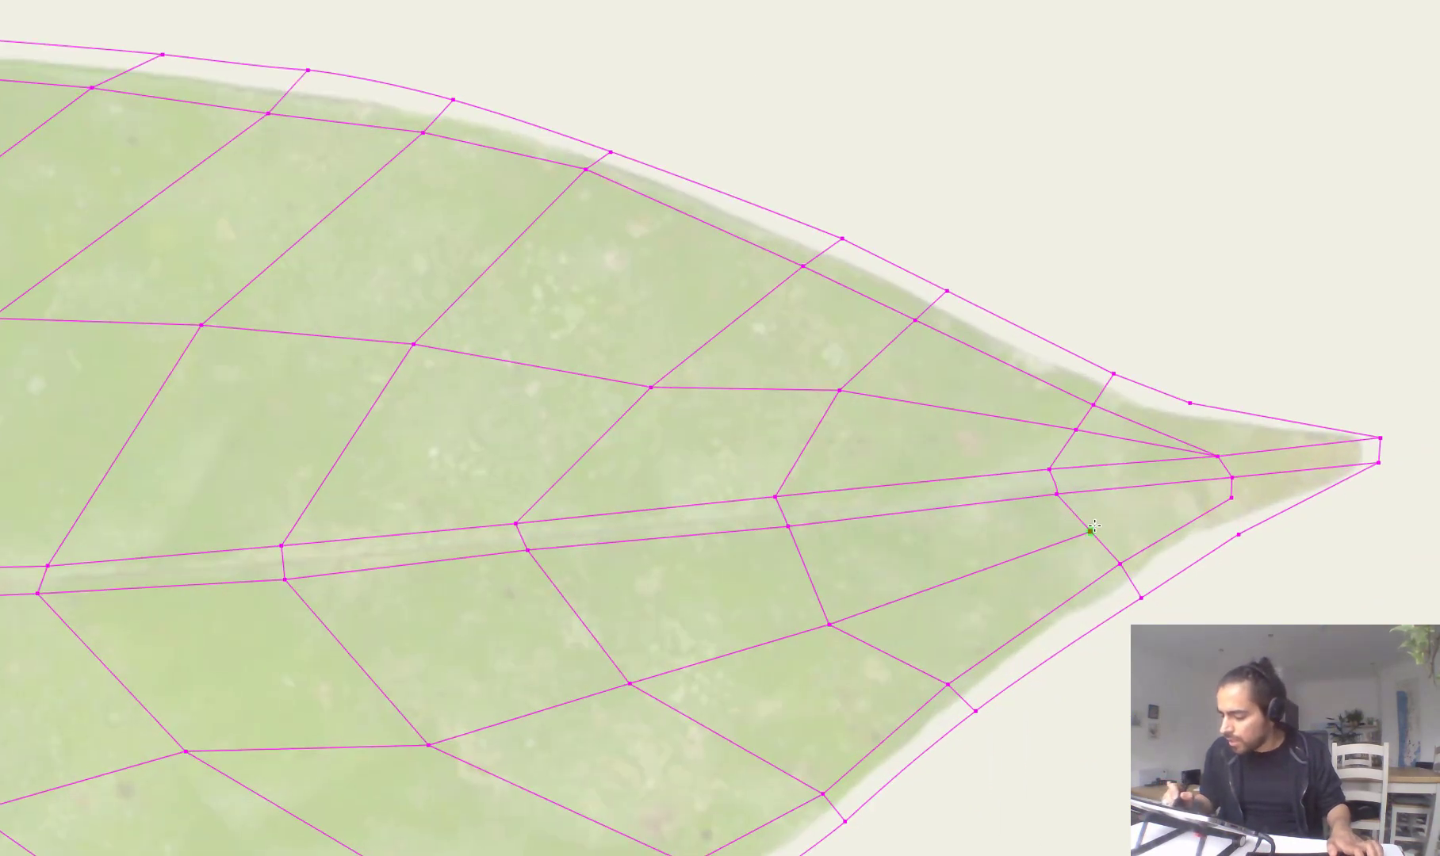
left_click_drag(1273, 465, 1277, 458)
Step: Smooth the central stretch of the lower cross line by moving its points on the middle veins outward and toward the tip
scroll(1367, 442, "down", 4)
left_click_drag(789, 637, 1137, 529)
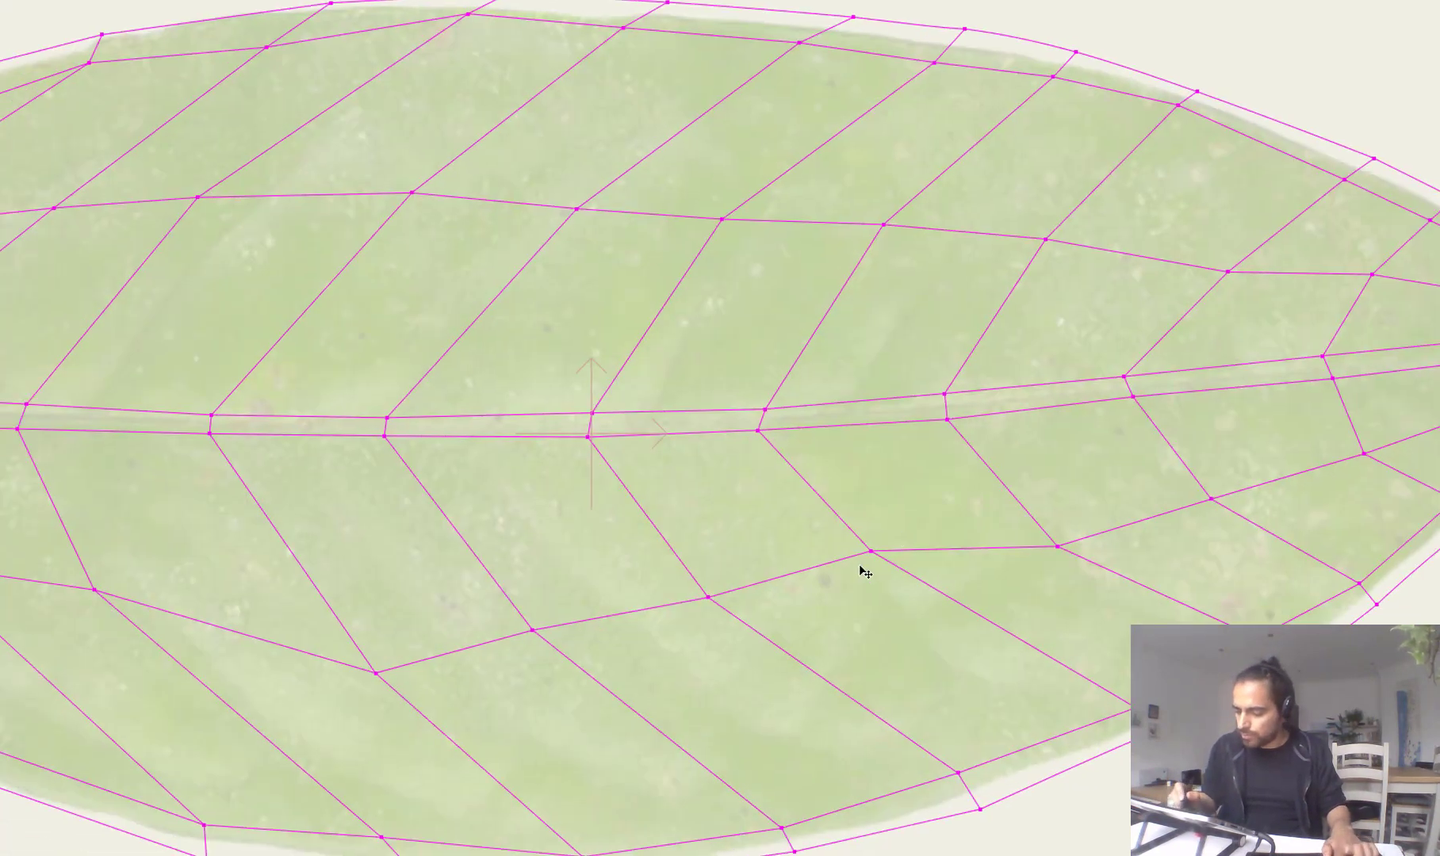
left_click_drag(871, 552, 909, 585)
left_click_drag(708, 598, 744, 641)
left_click_drag(911, 586, 938, 593)
left_click_drag(1058, 546, 1079, 544)
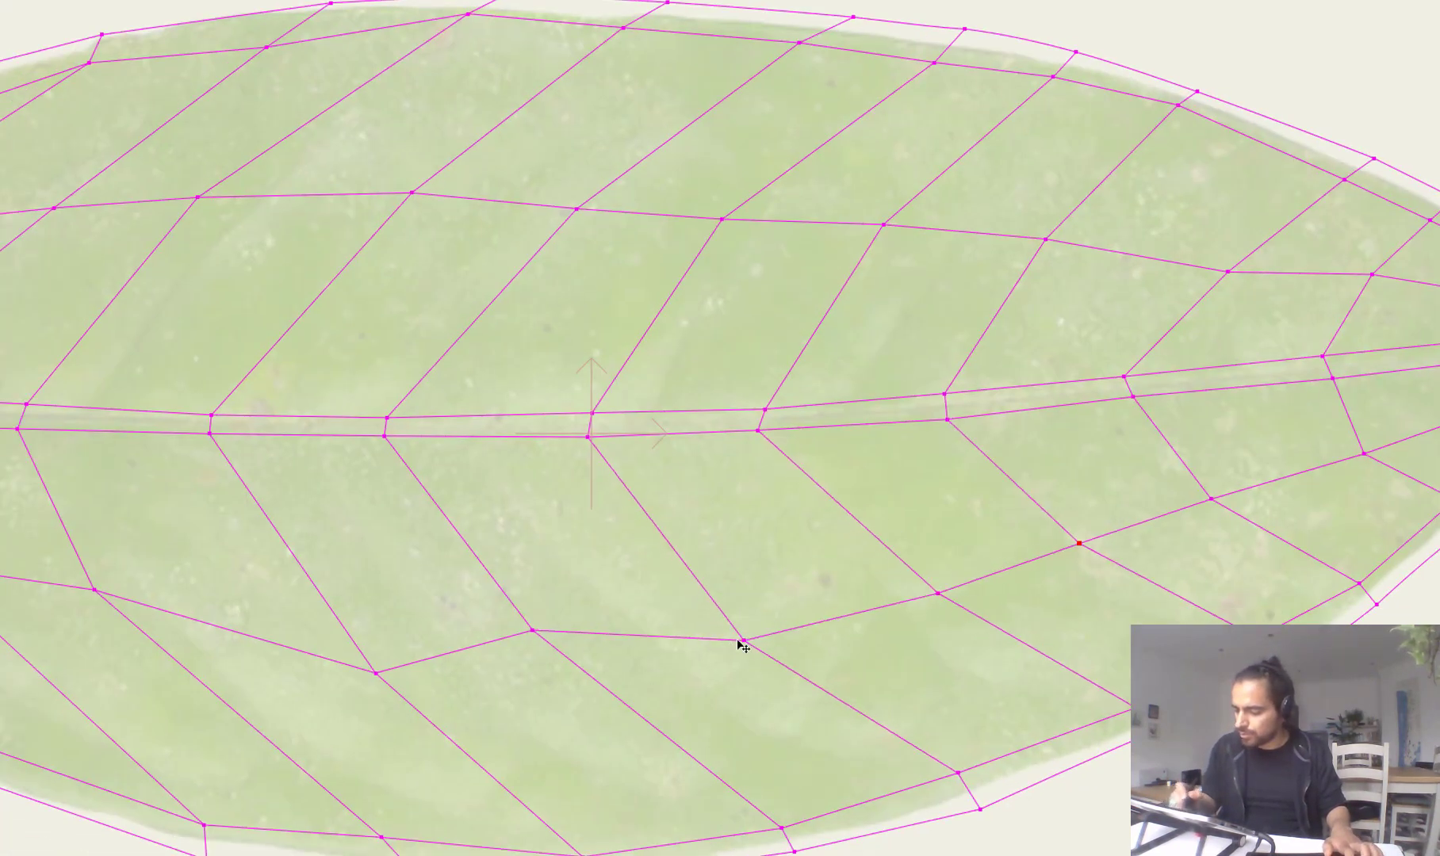
left_click_drag(744, 641, 755, 626)
left_click_drag(533, 631, 587, 656)
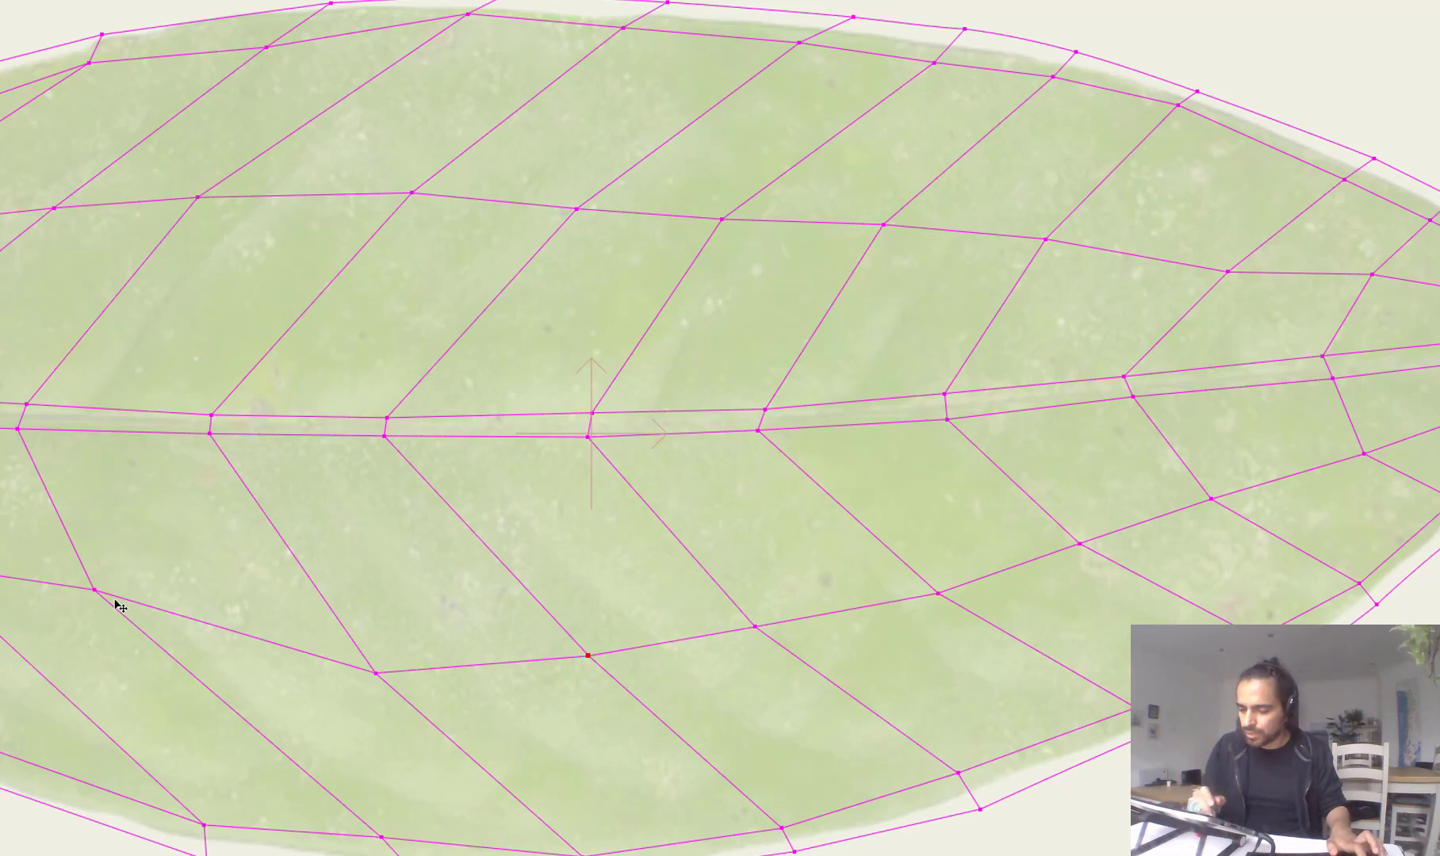
Step: Smooth the stem-side stretch of the lower cross line by repositioning its vein points into an even curve
left_click_drag(116, 602, 154, 647)
scroll(222, 656, "down", 3)
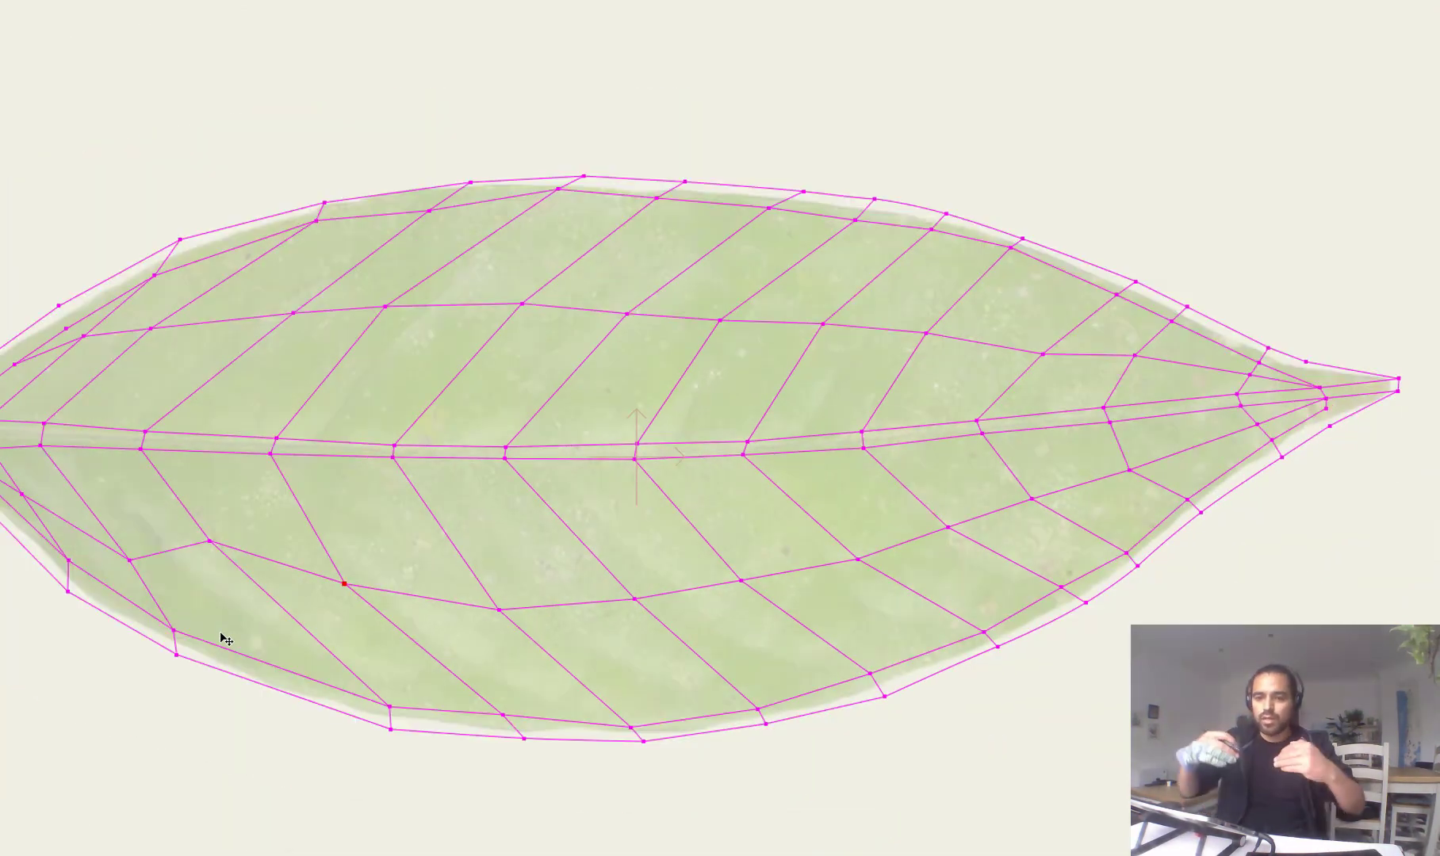
left_click_drag(554, 483, 770, 476)
left_click_drag(419, 532, 349, 529)
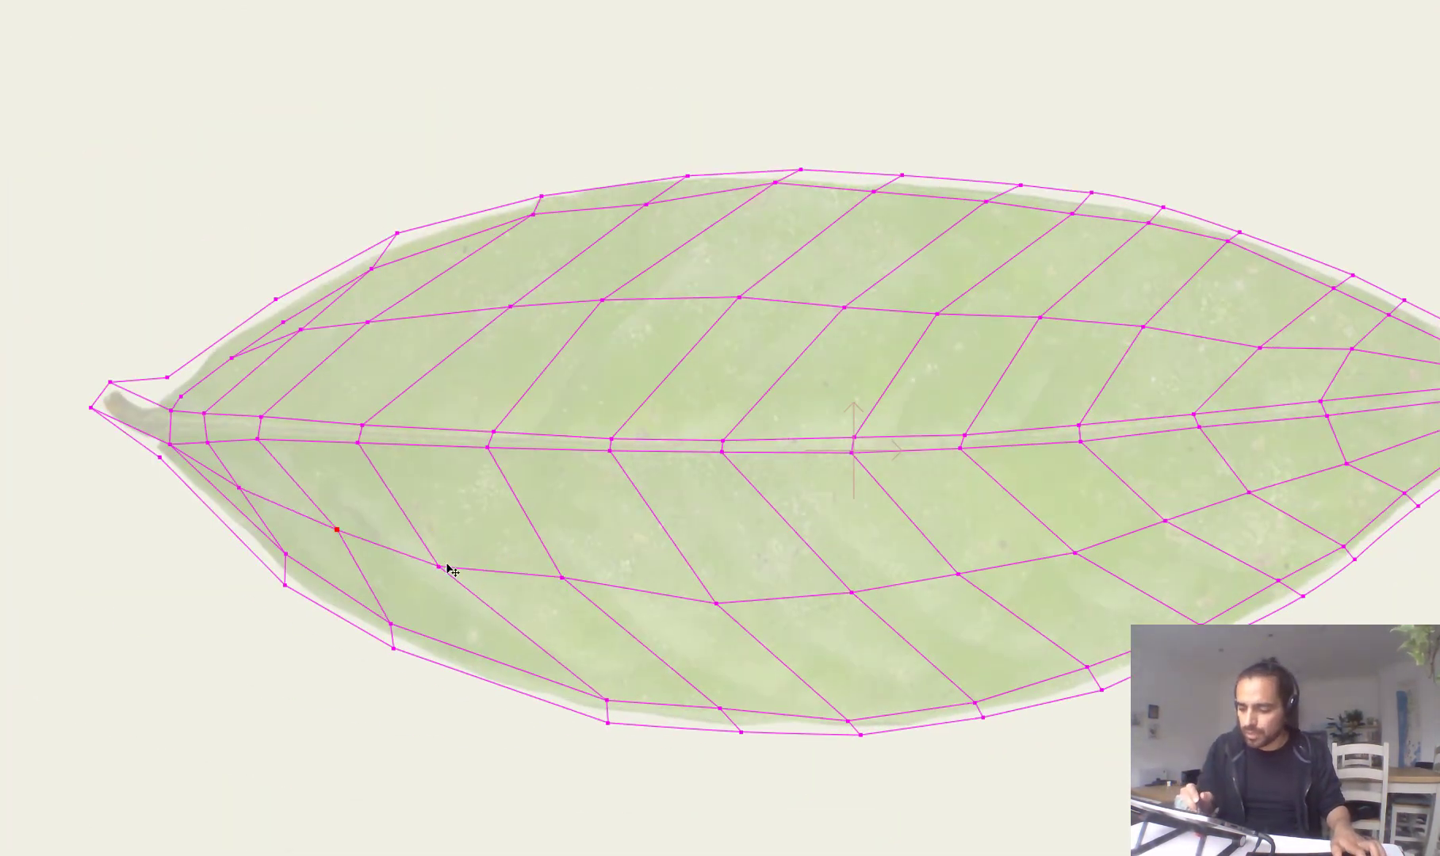
left_click_drag(450, 569, 448, 567)
left_click_drag(341, 521, 336, 520)
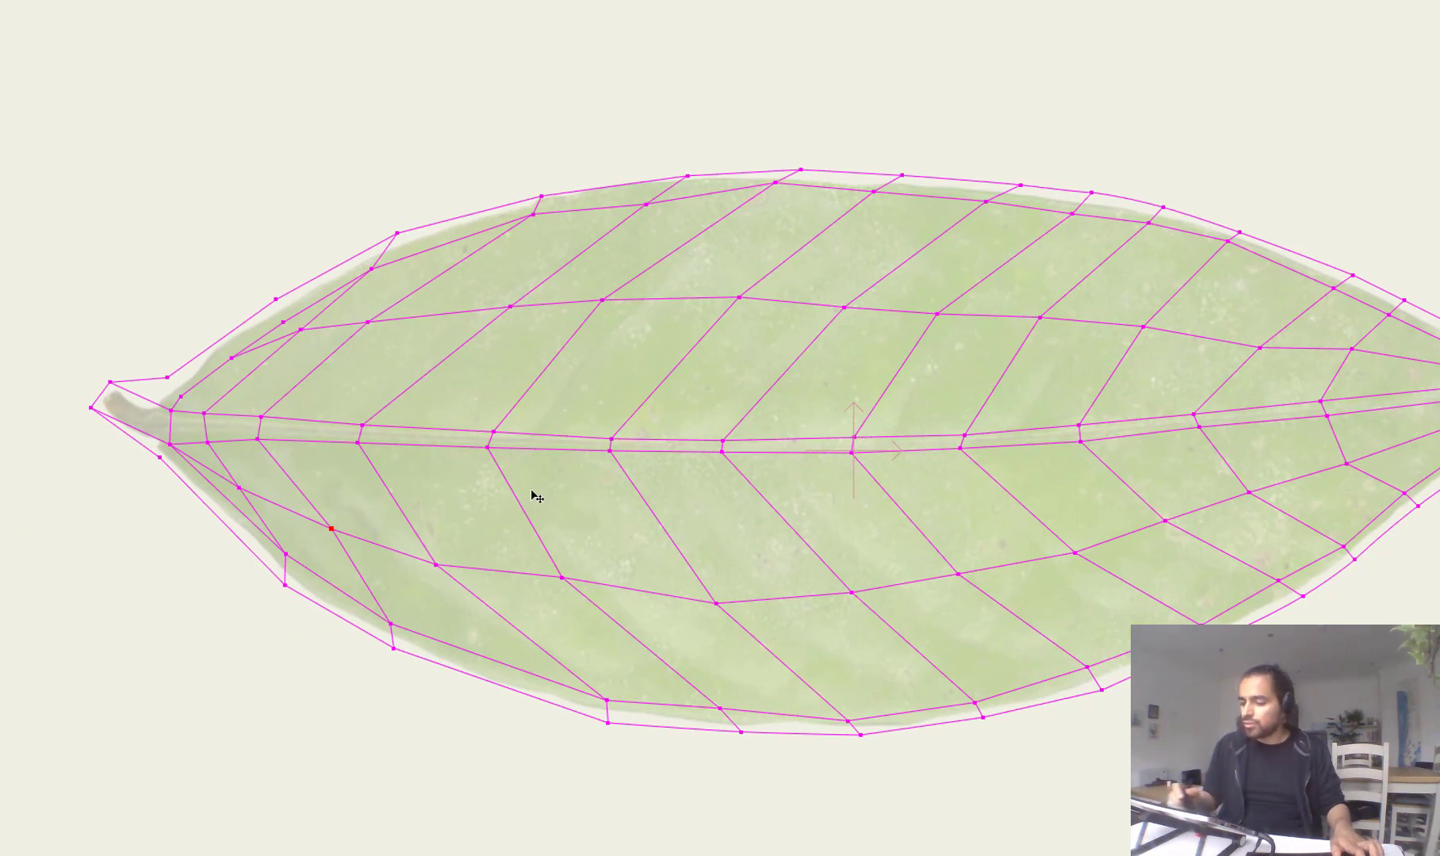
Step: Connect the lower midrib point at the leaf base to the outer contour, and turn all mesh points into sharp corners
scroll(305, 402, "up", 5)
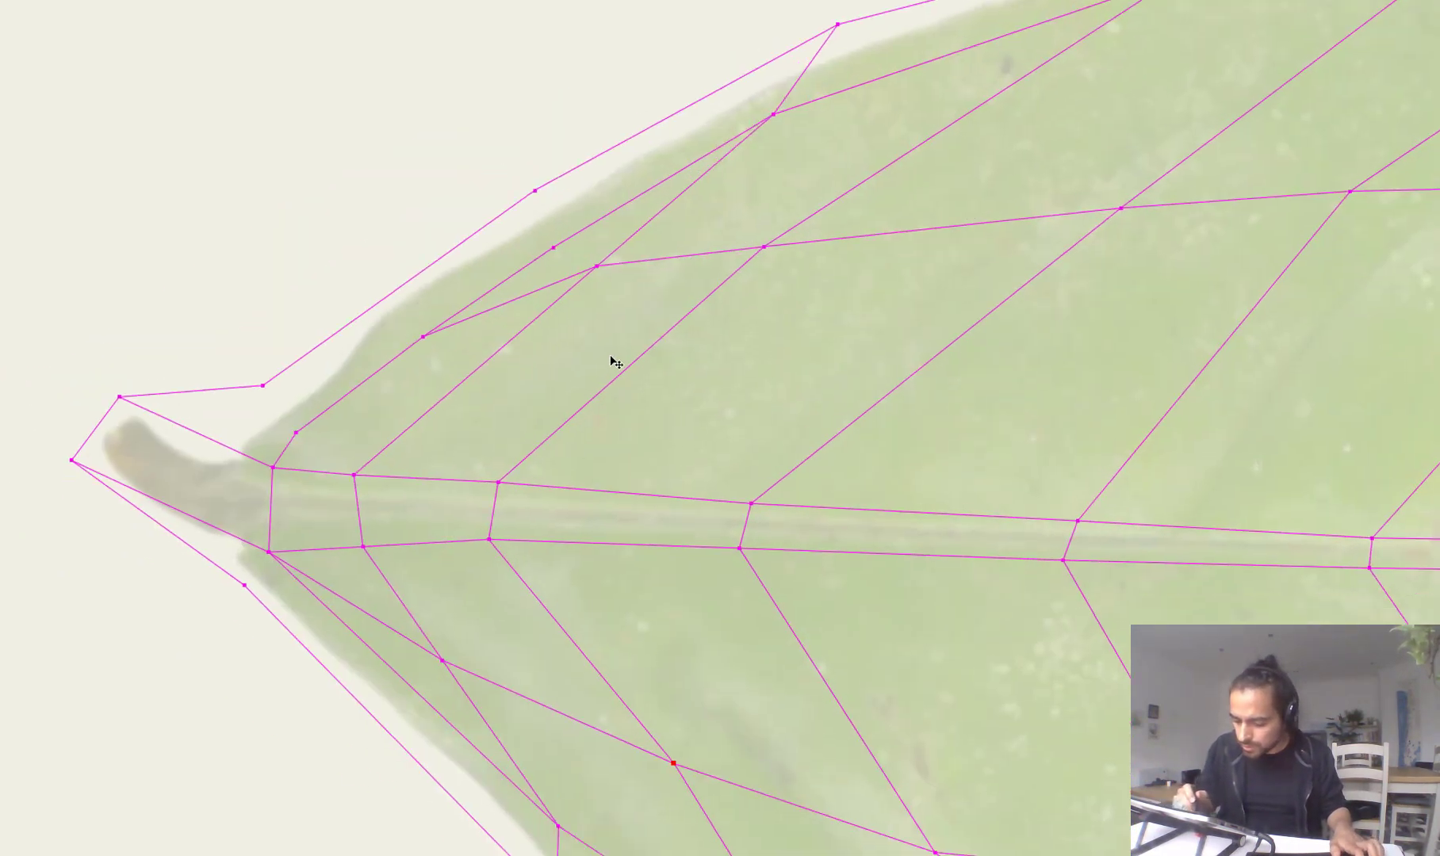
left_click_drag(497, 494, 573, 323)
left_click_drag(343, 382, 344, 380)
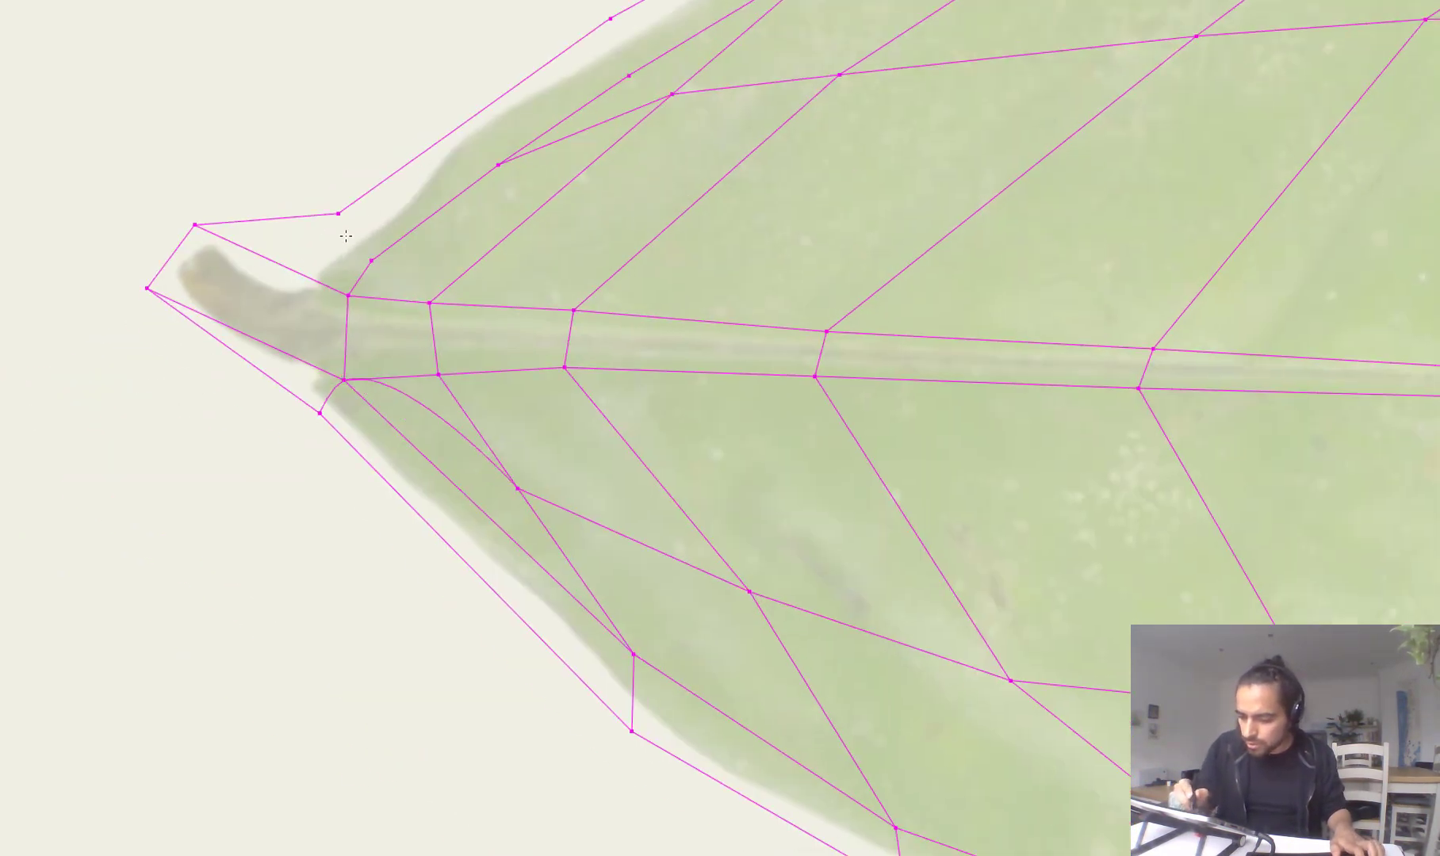
key("ctrl+p")
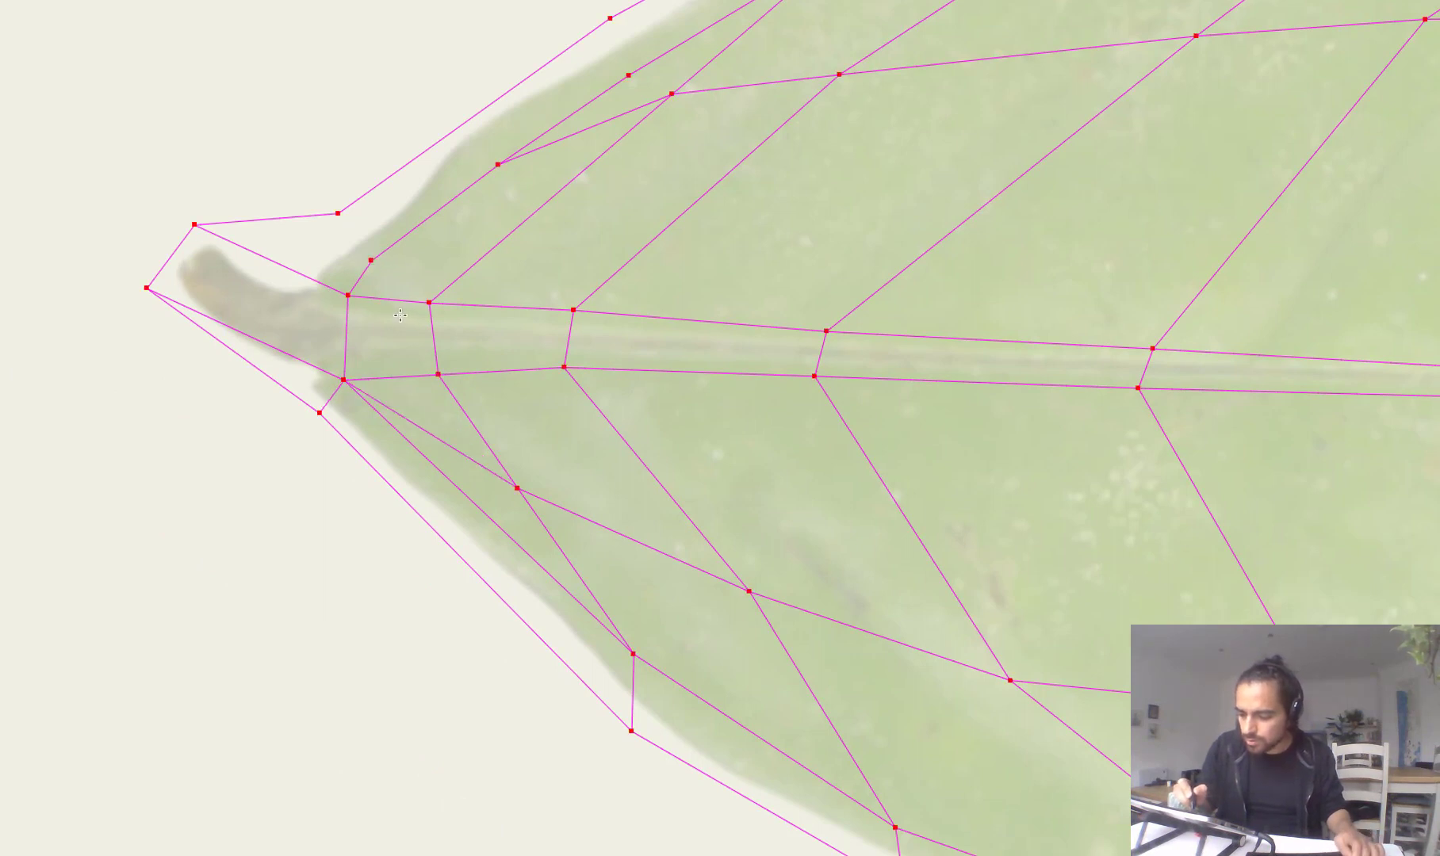
key("Return")
Step: Move the upper midrib point at the leaf base and its outer contour point toward the stem, and connect them
left_click_drag(348, 296, 336, 300)
left_click_drag(338, 215, 320, 231)
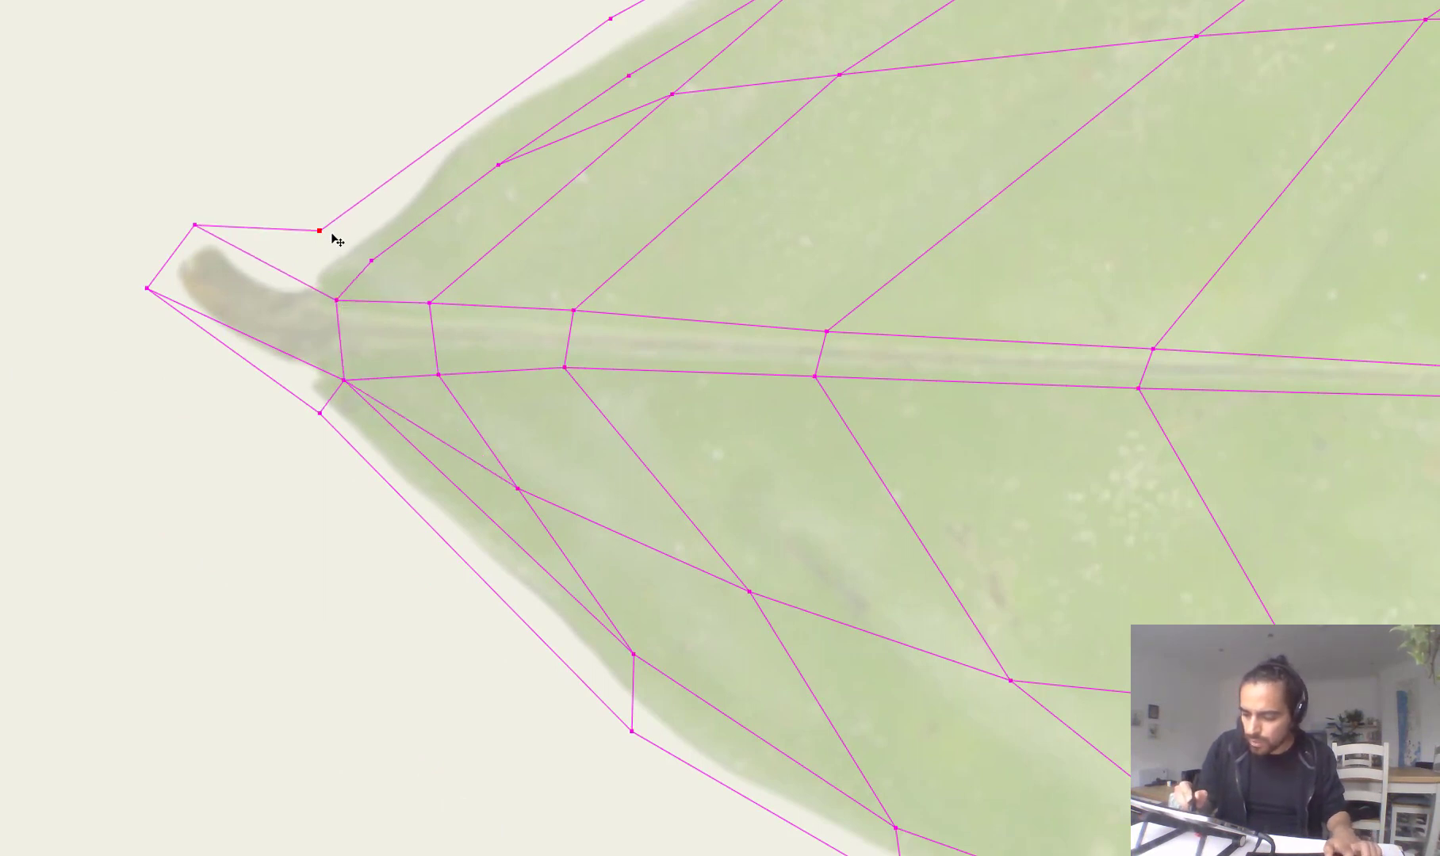
left_click_drag(368, 298, 336, 300)
Step: Pull the two stem end points in to the stem's tip, and lower the two upper base points to fit the stem joint
key("t")
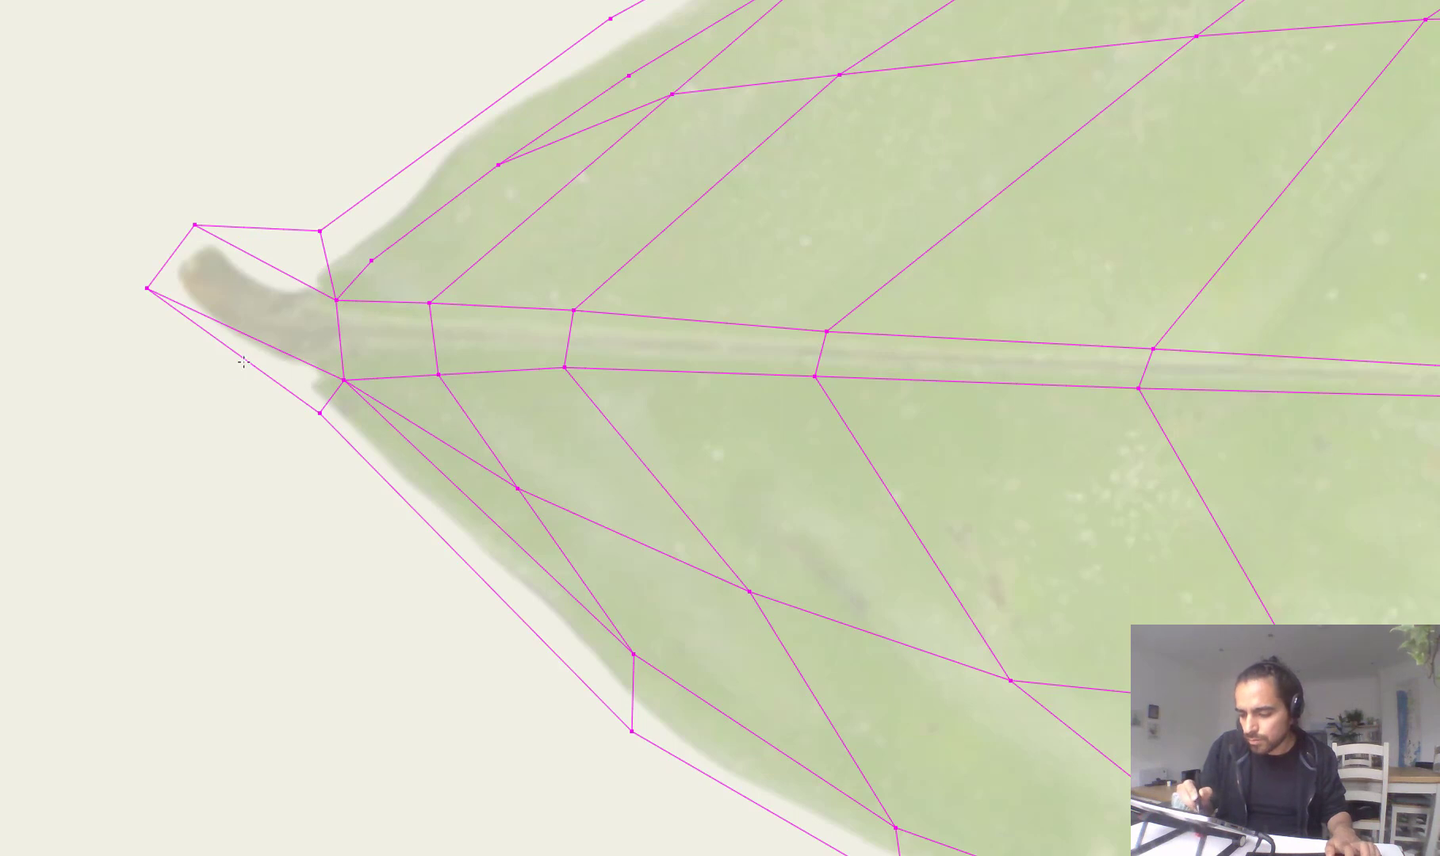
left_click_drag(151, 289, 191, 257)
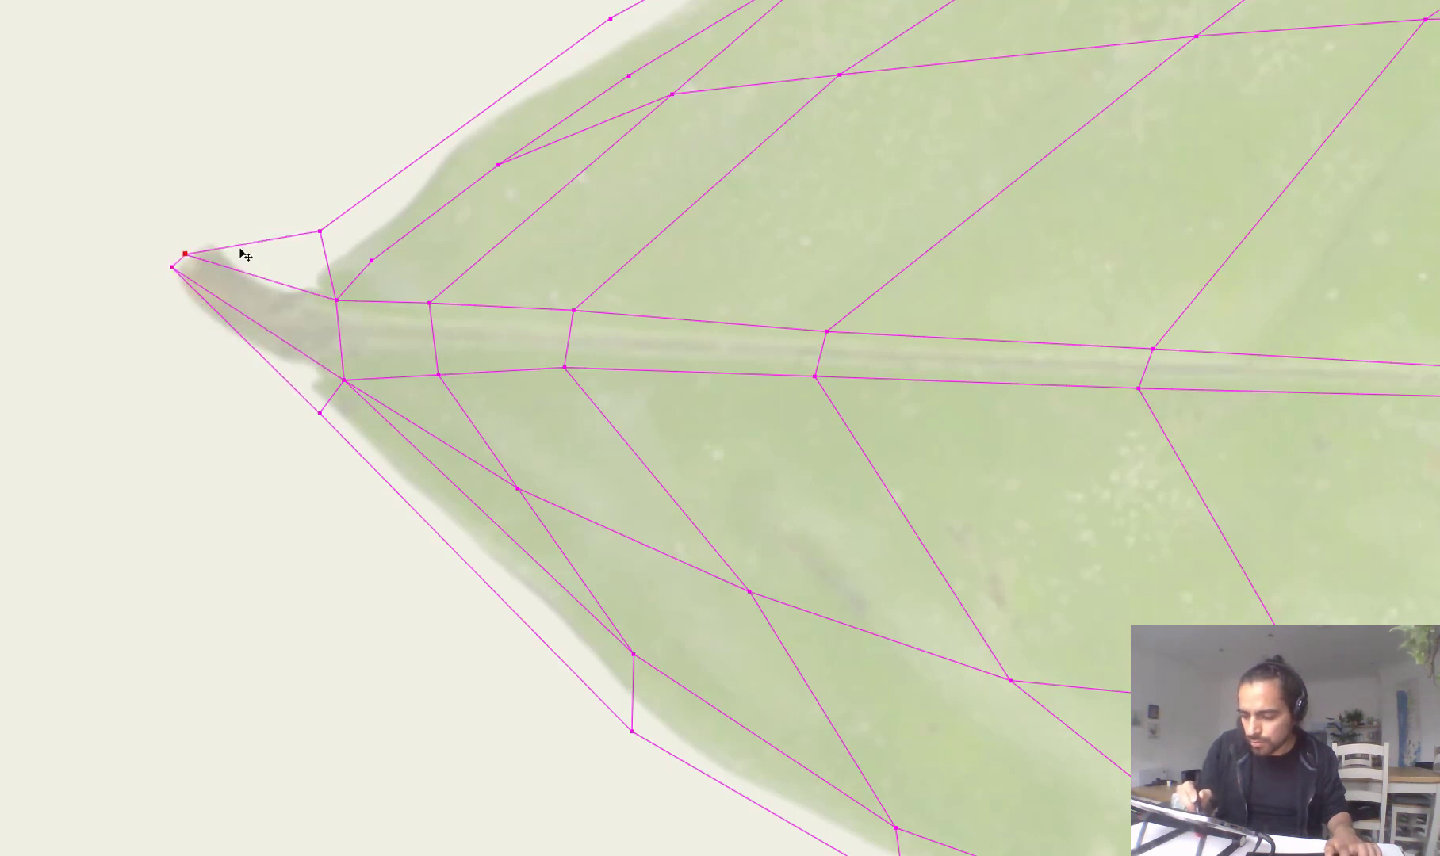
left_click_drag(337, 301, 322, 320)
left_click_drag(321, 233, 308, 271)
Step: Add outer contour points around the stem's end and a cross line just inside it, linking both stem lines to the contour
key("a")
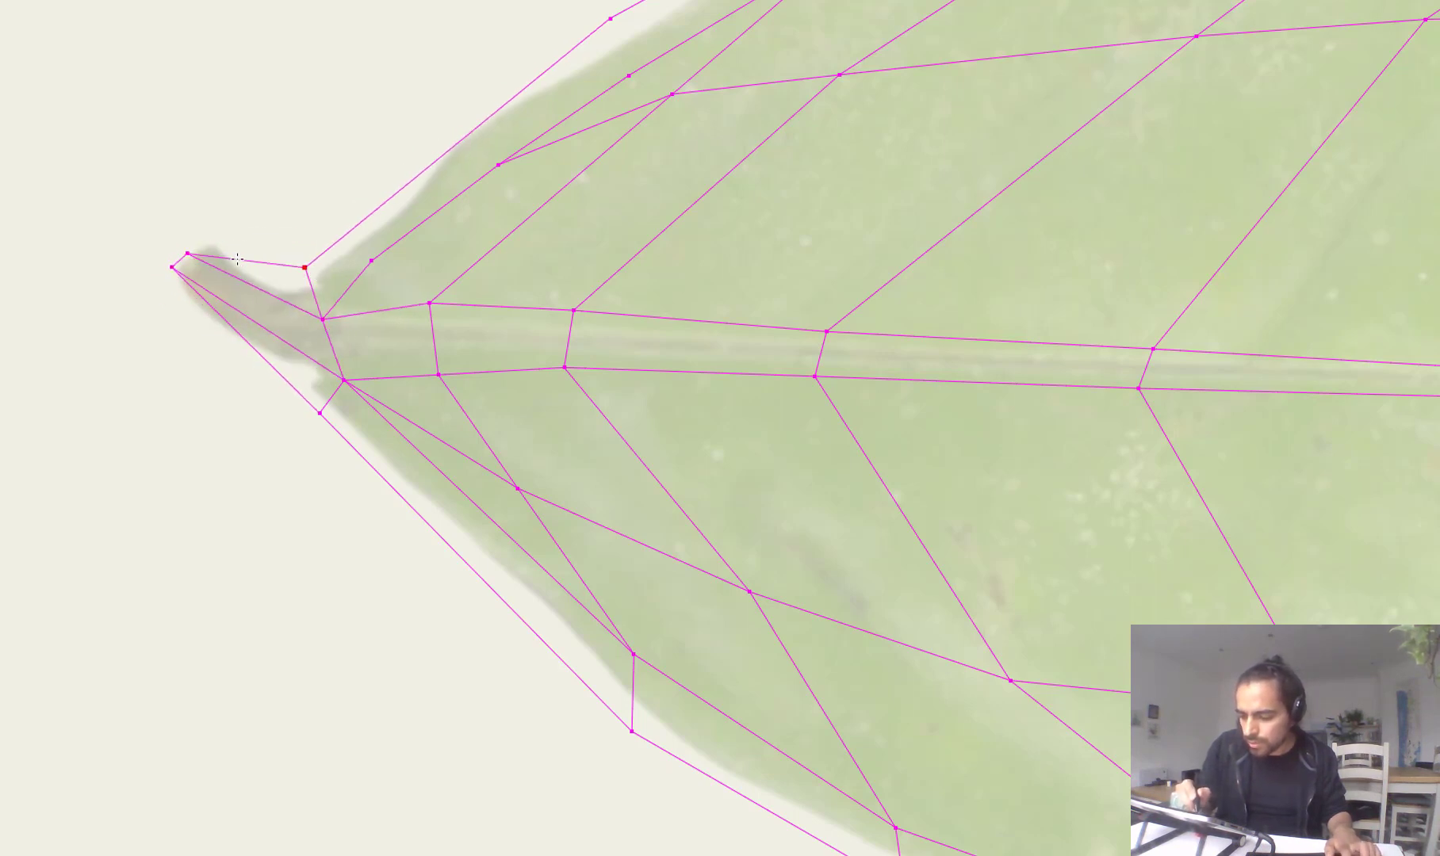
left_click_drag(227, 252, 213, 233)
left_click_drag(154, 296, 154, 312)
scroll(308, 299, "up", 2)
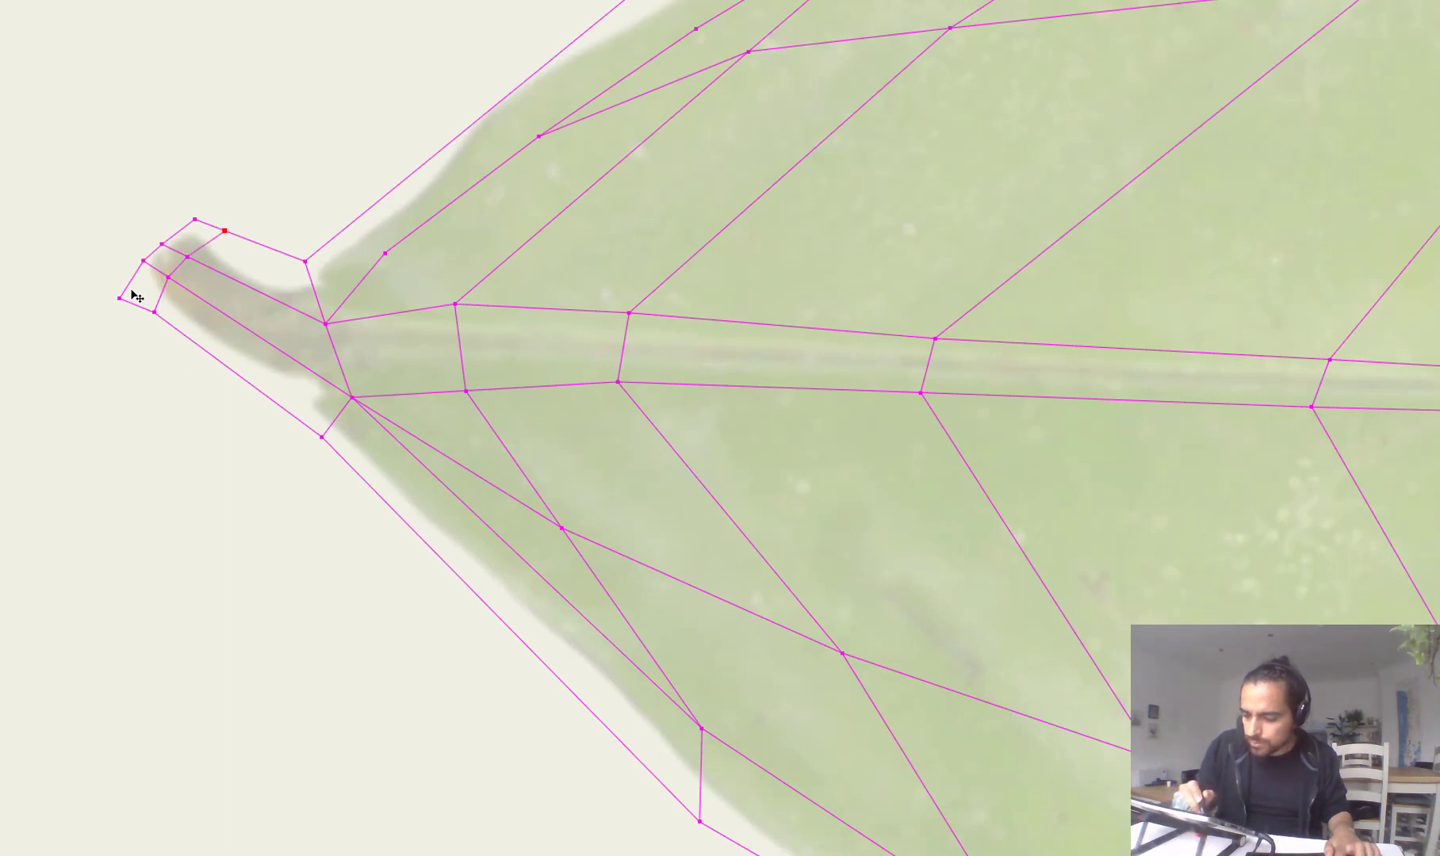
left_click_drag(118, 299, 122, 283)
Step: Add a cross line halfway along the stem between both contours, and move the lower leaf-base contour point toward the stem
left_click_drag(264, 248, 268, 263)
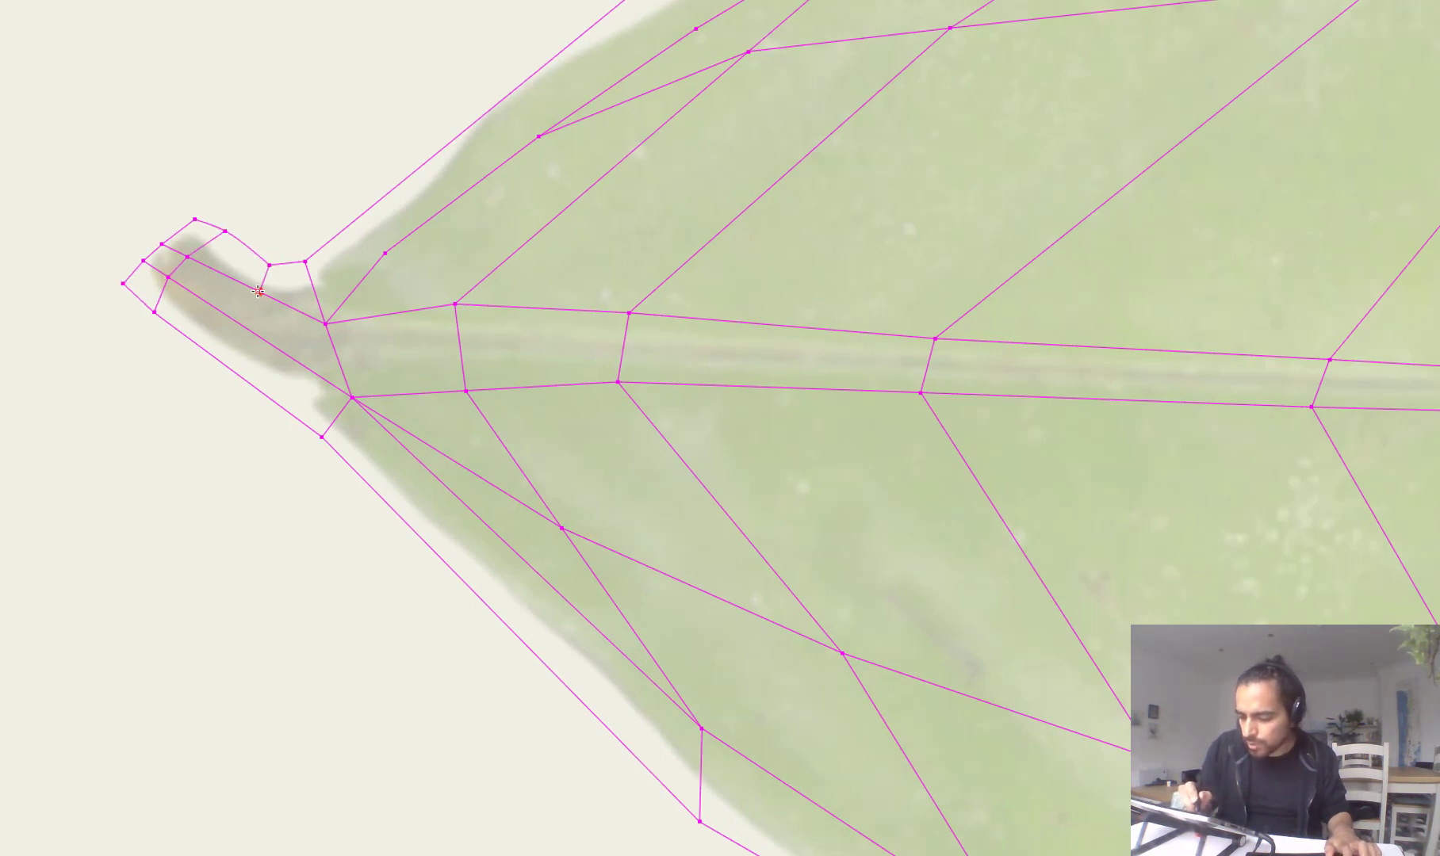
left_click_drag(321, 437, 299, 408)
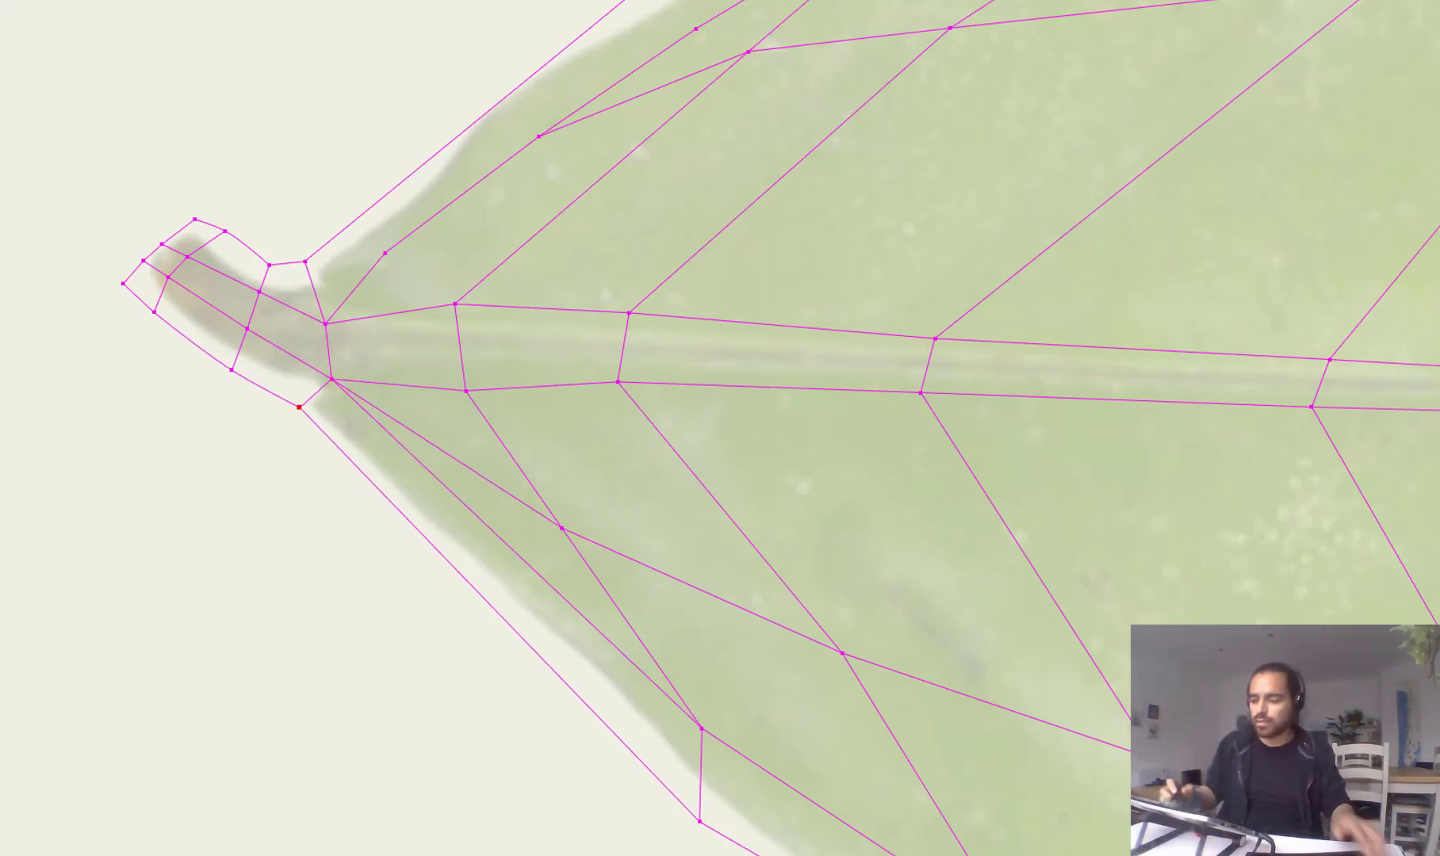
scroll(1173, 523, "down", 2)
scroll(1058, 591, "up", 2)
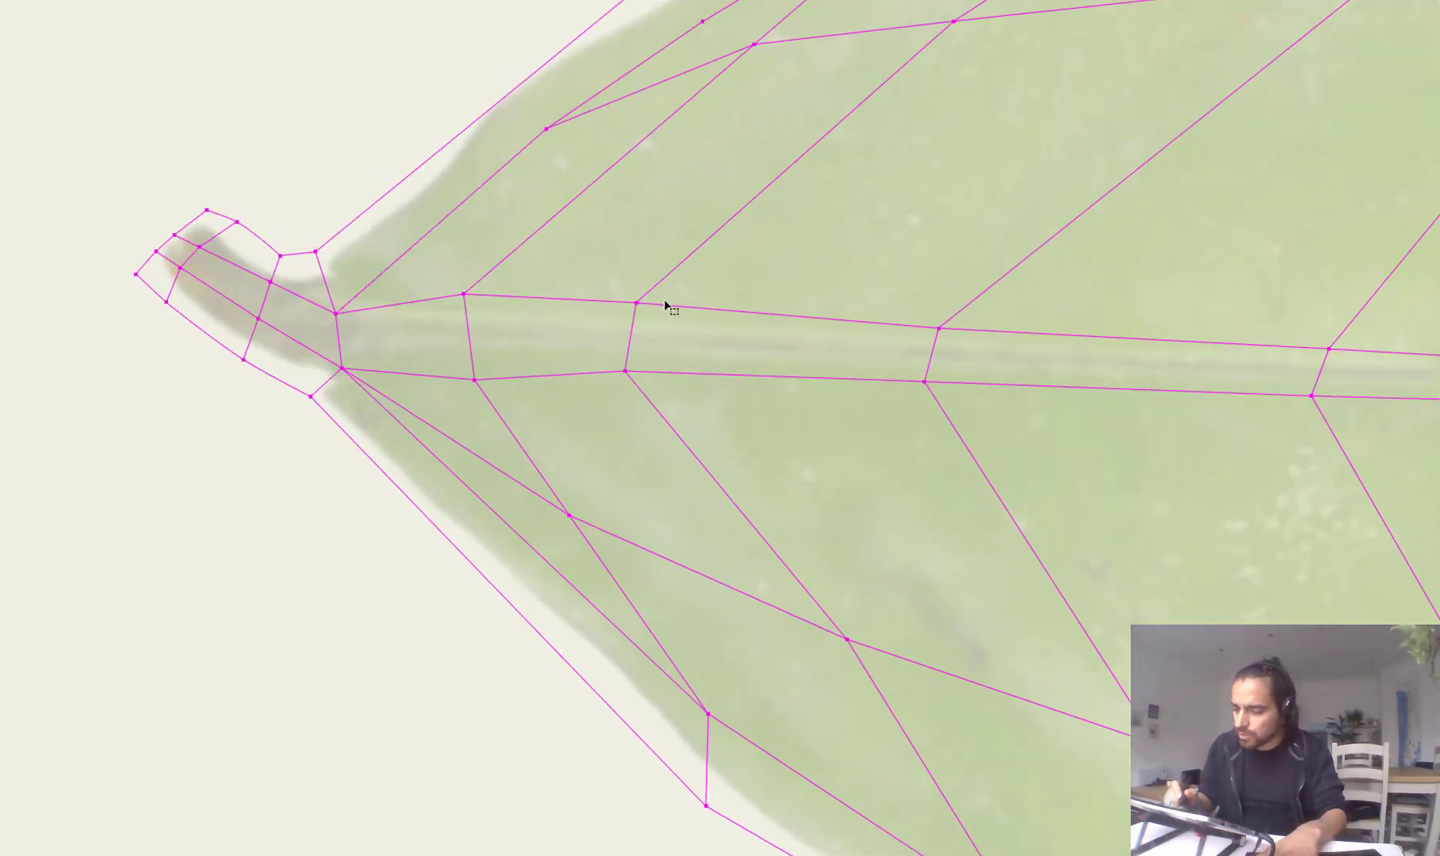
Step: Connect a new upper contour point near the leaf tip to the upper midrib point, and raise both midrib points there
scroll(1238, 470, "down", 1)
left_click_drag(970, 509, 710, 389)
scroll(1167, 552, "down", 2)
left_click_drag(1206, 550, 701, 538)
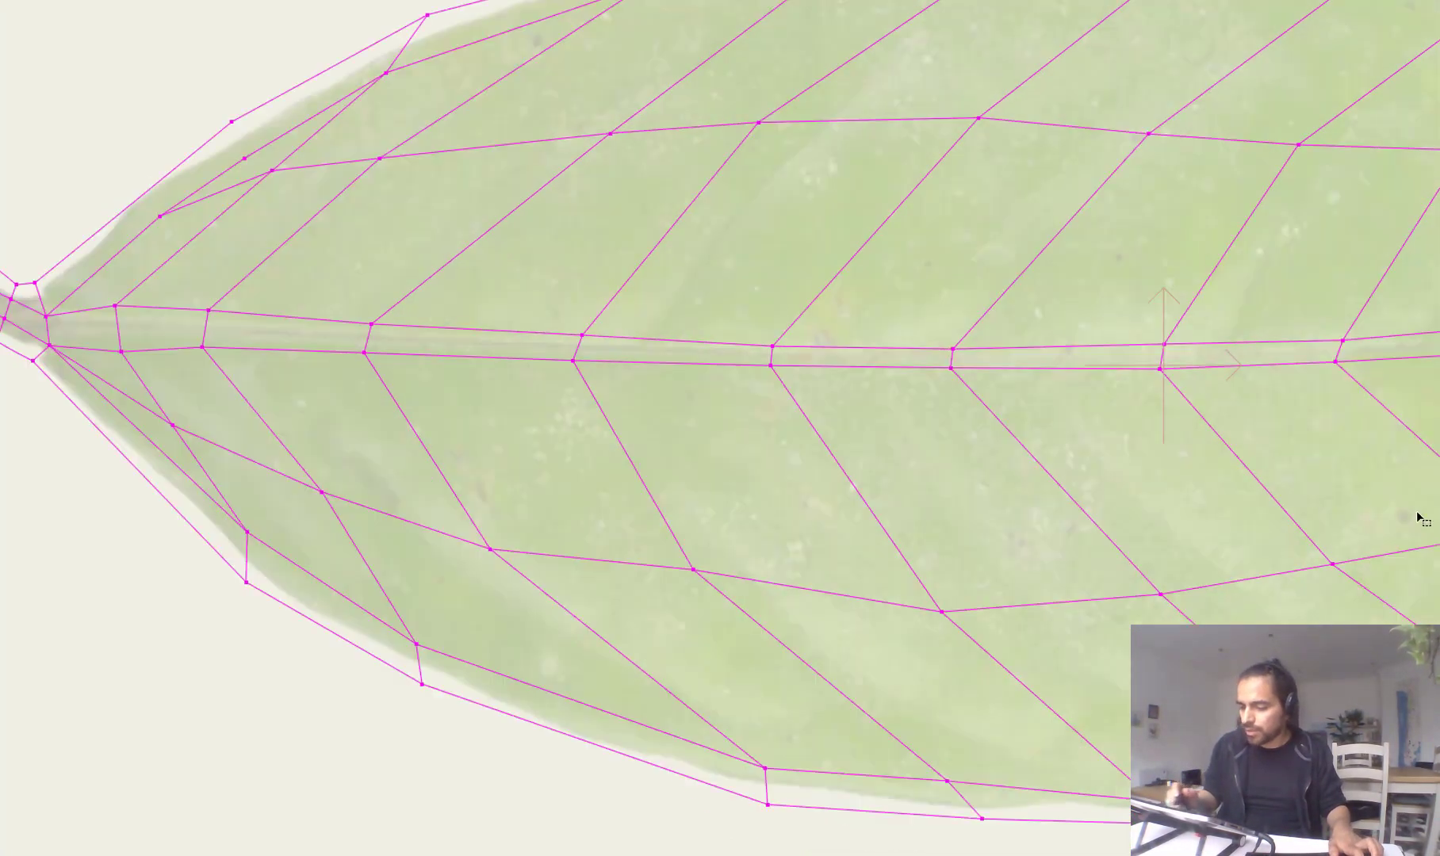
scroll(1418, 514, "down", 2)
left_click_drag(910, 592, 501, 662)
left_click_drag(1070, 625, 782, 666)
scroll(1411, 615, "up", 2)
left_click_drag(1411, 614, 1131, 722)
scroll(1067, 605, "up", 5)
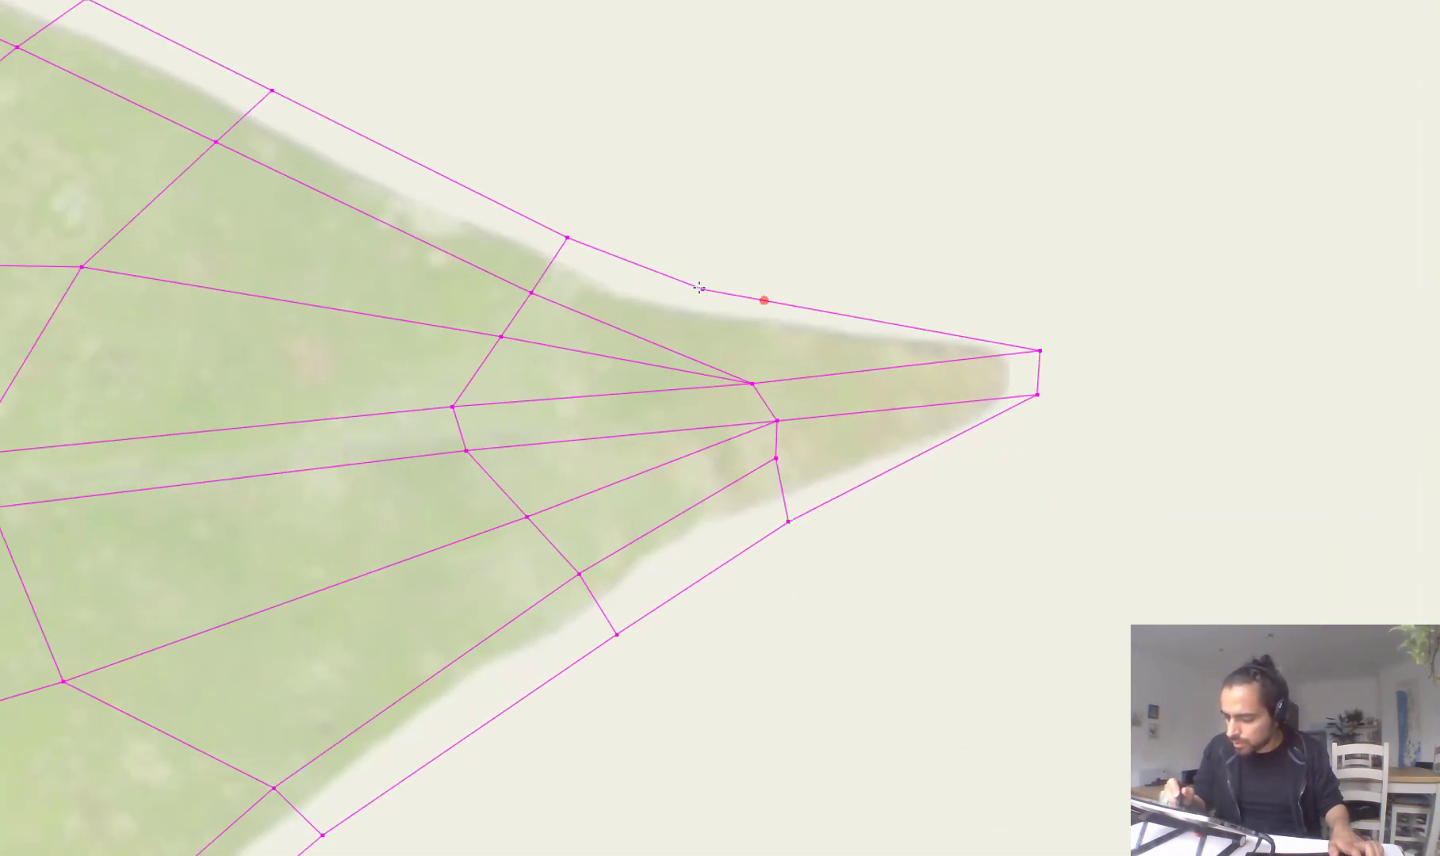
left_click(699, 288)
scroll(1142, 333, "up", 1)
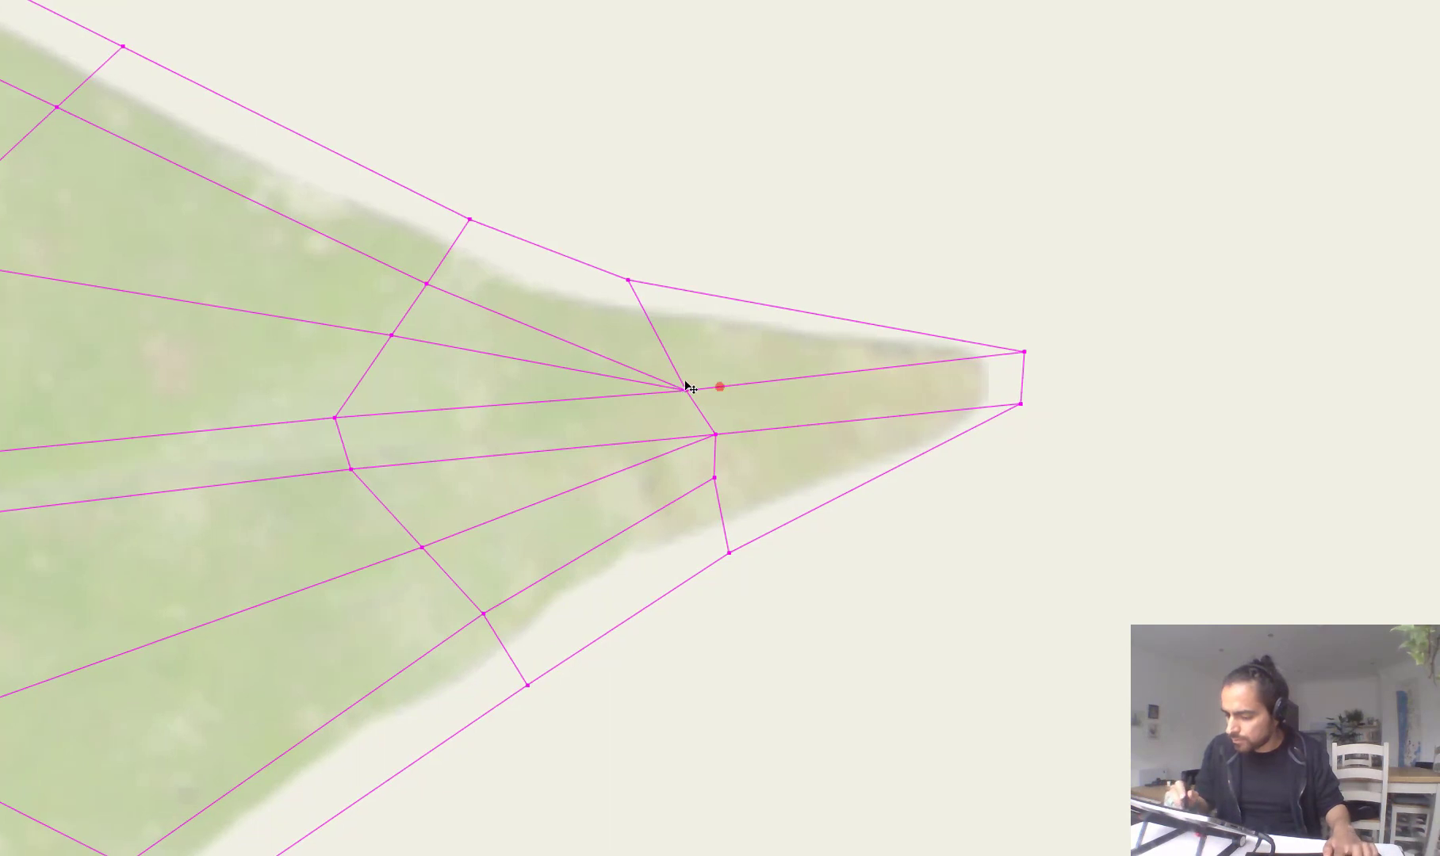
left_click_drag(685, 389, 662, 342)
left_click_drag(715, 434, 705, 414)
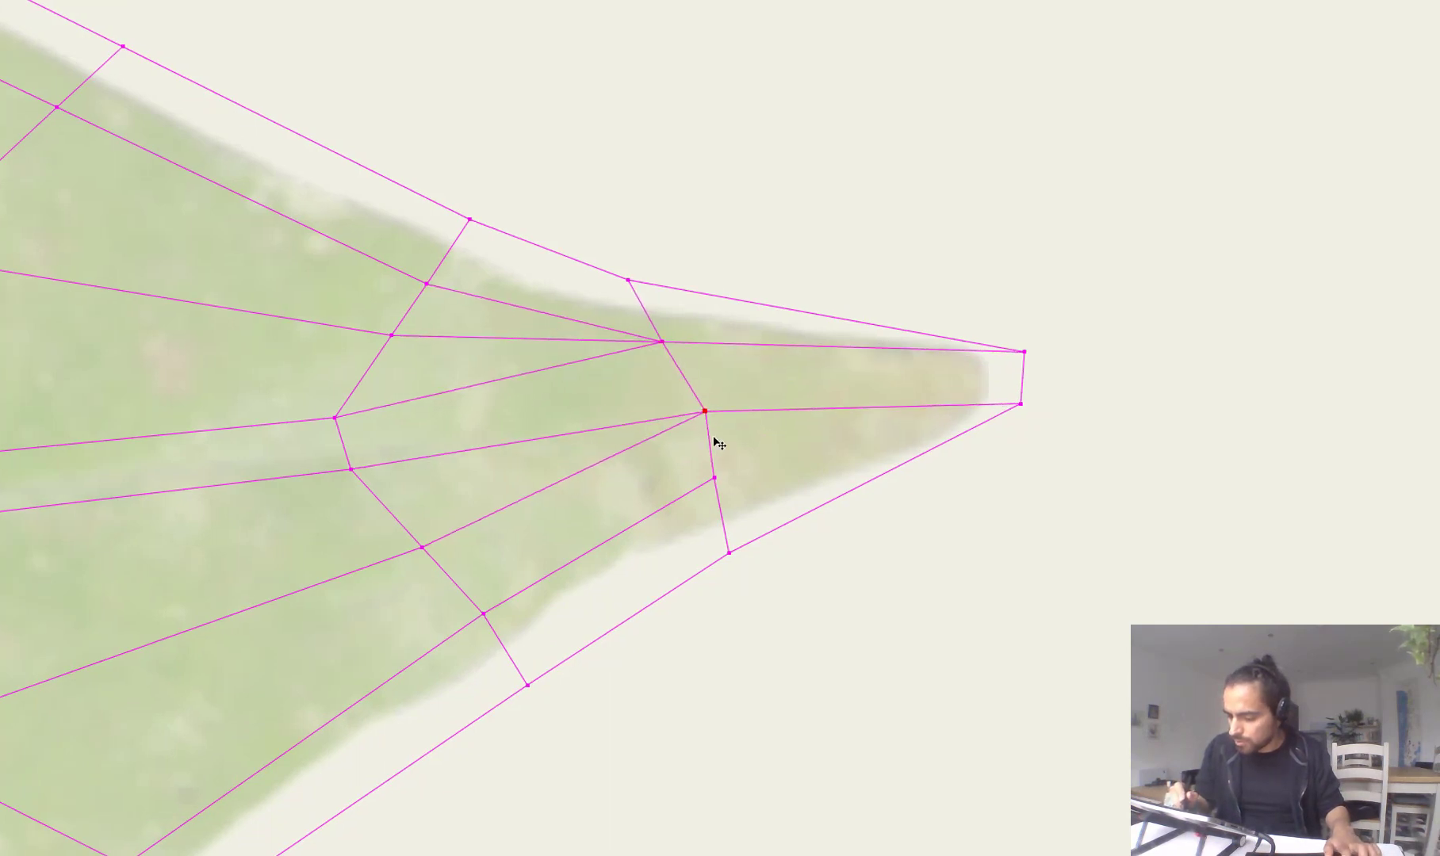
Step: Extend the lower inner line to a short cross line inside the leaf tip, delete the stray point and adjust the tip's end points
left_click_drag(714, 477, 949, 405)
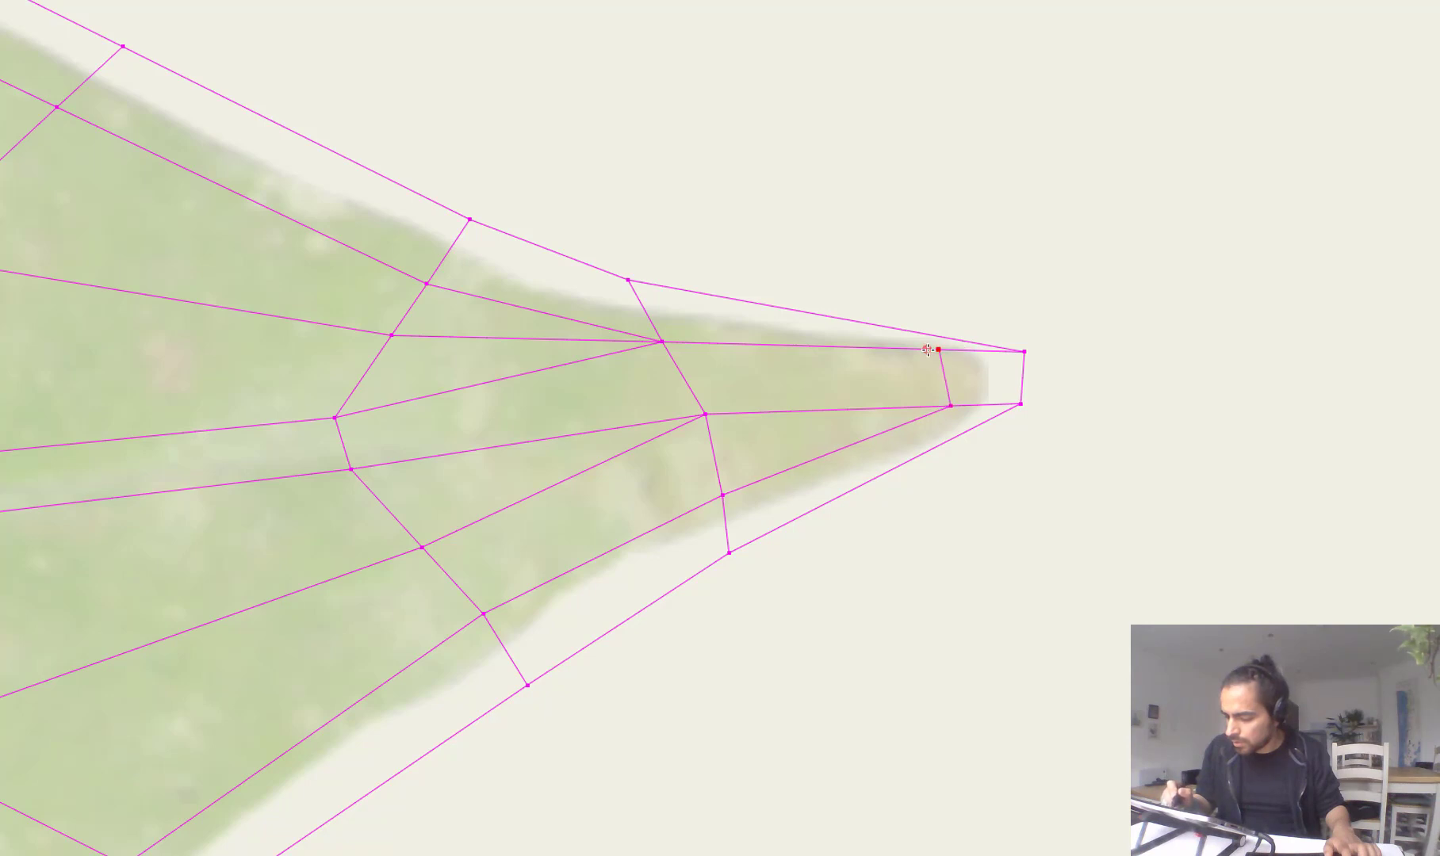
left_click_drag(938, 349, 850, 393)
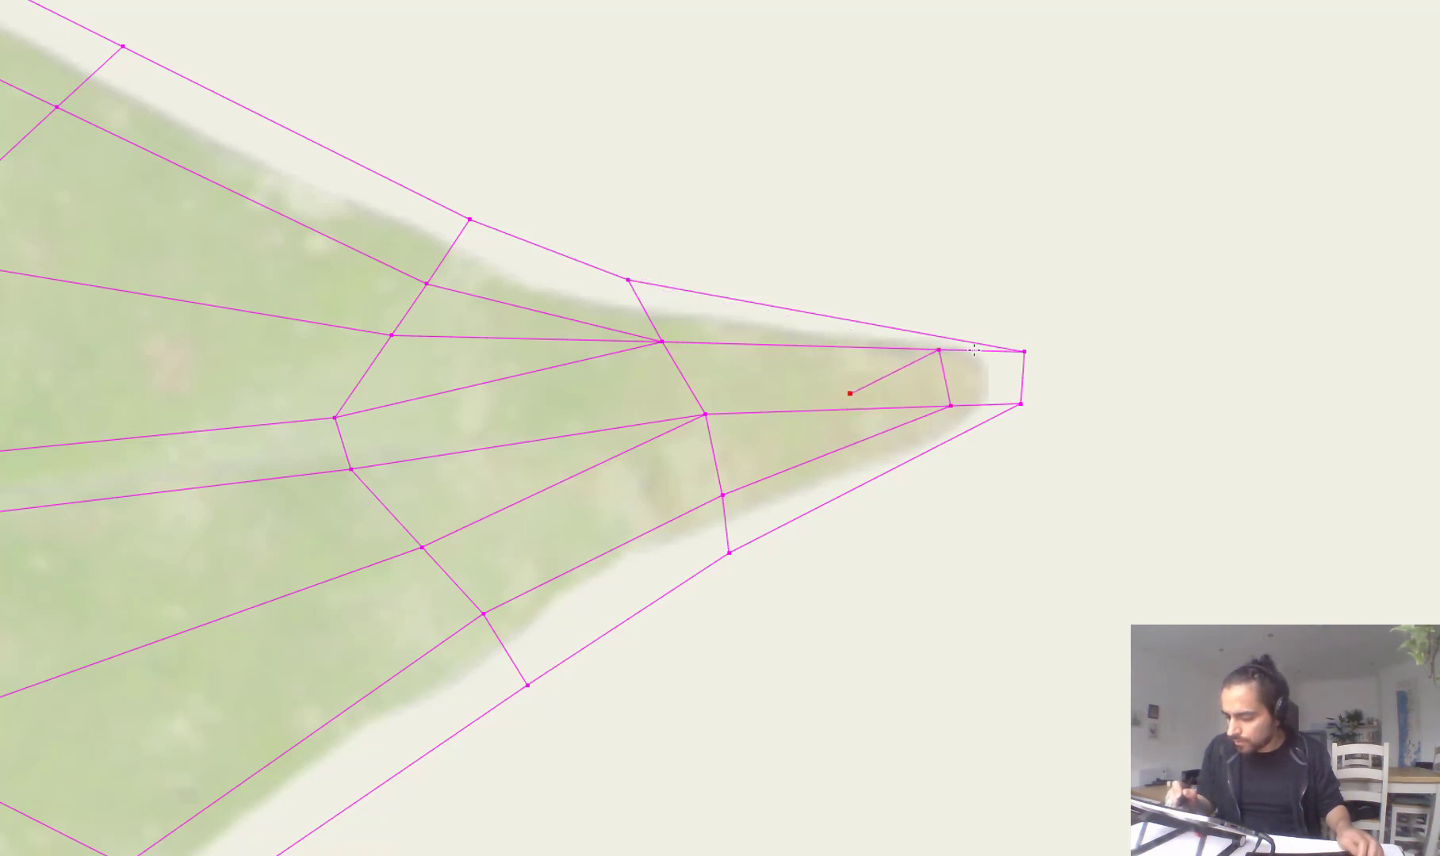
key("t")
key("Delete")
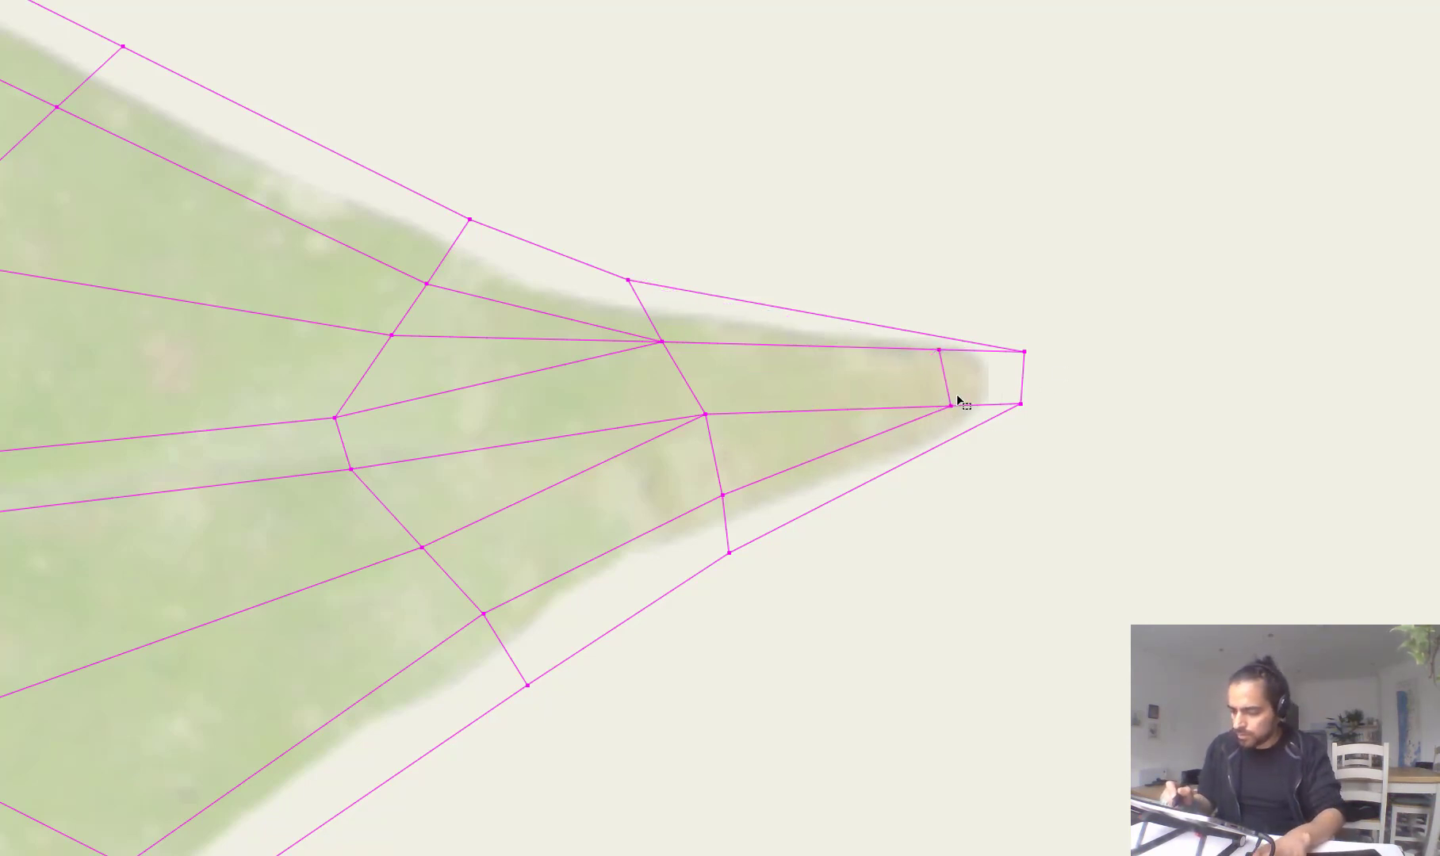
mouse_move(941, 364)
left_mouse_down()
mouse_move(950, 420)
mouse_move(939, 366)
mouse_move(947, 407)
mouse_move(950, 388)
left_mouse_up()
left_click_drag(1042, 361, 1017, 343)
left_click_drag(1021, 404, 1023, 400)
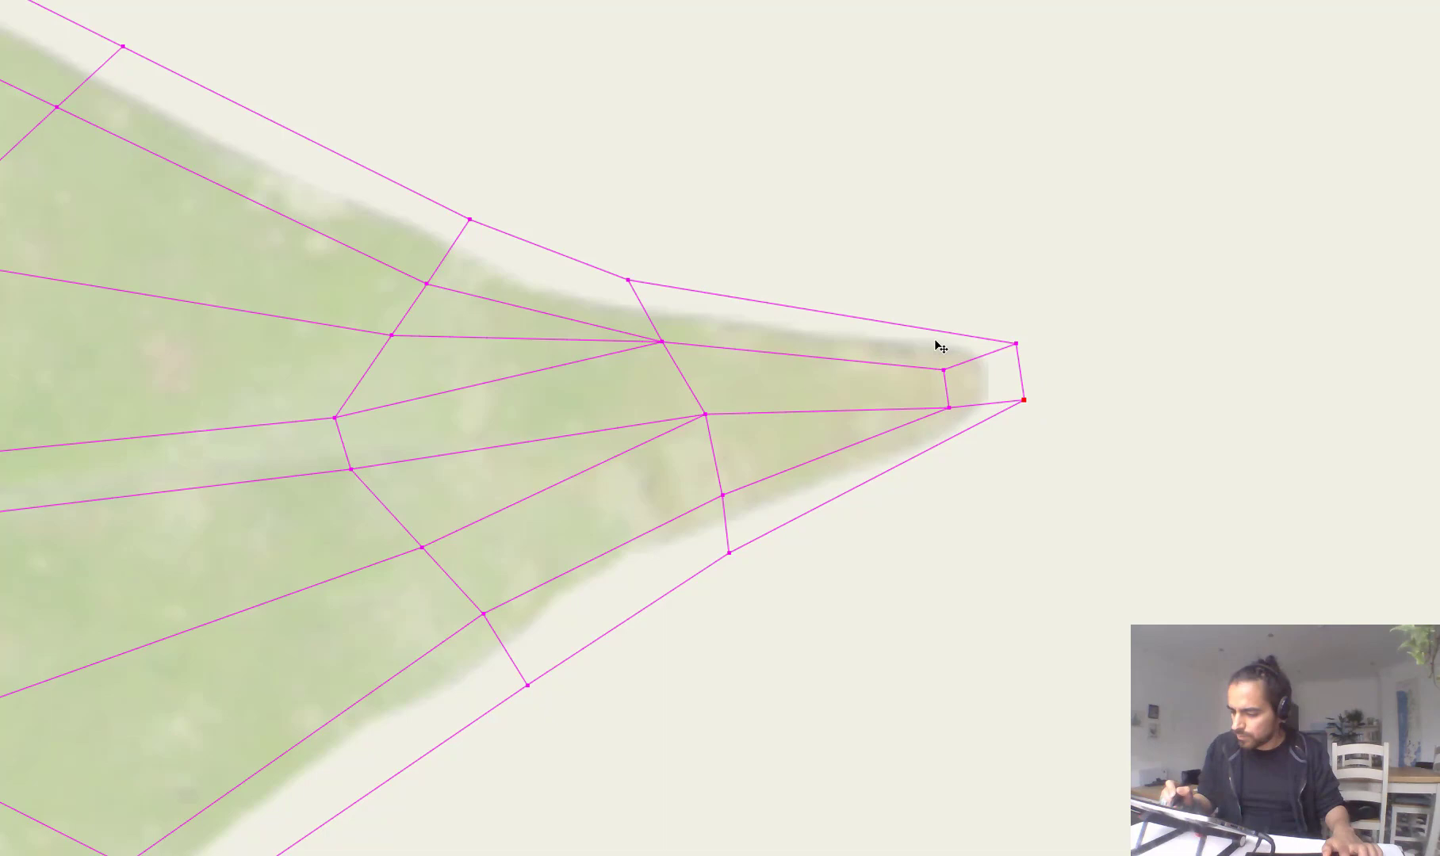
Step: Add a cross line halfway along the narrow leaf tip, joining the upper contour, the inner lines and the lower contour
left_click(827, 313)
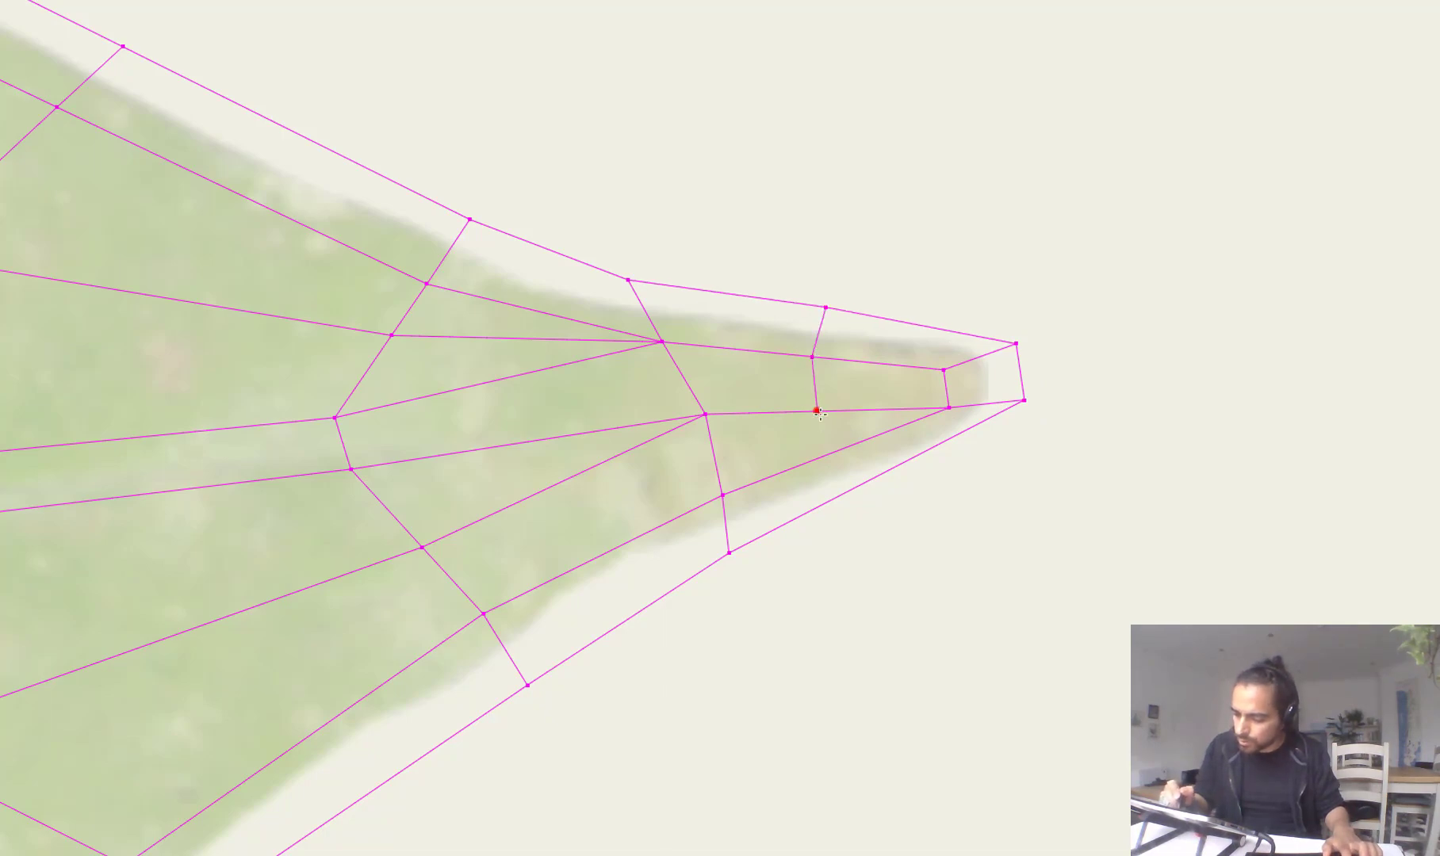
scroll(1409, 304, "down", 10)
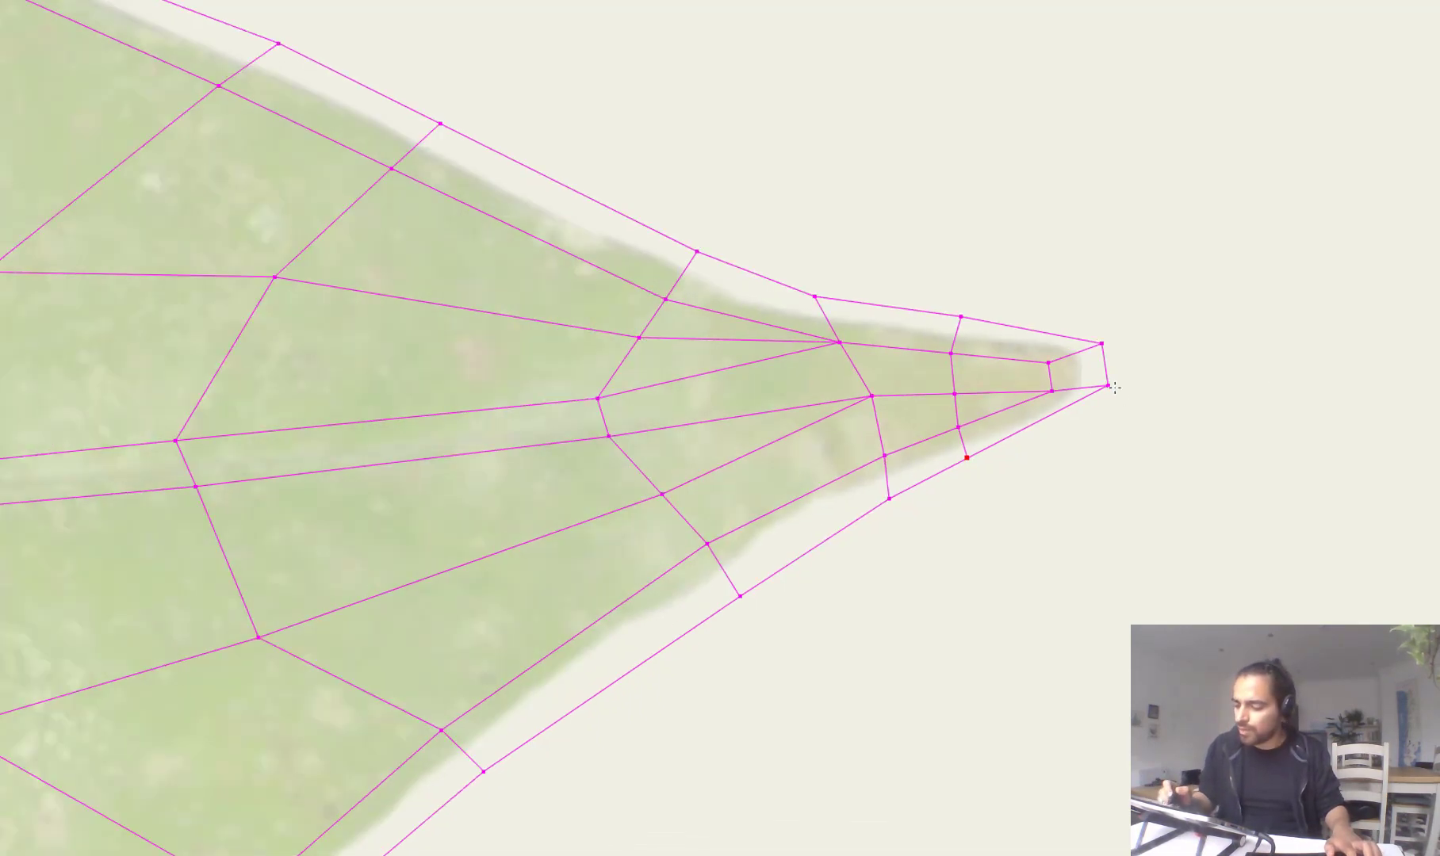
scroll(858, 497, "down", 6)
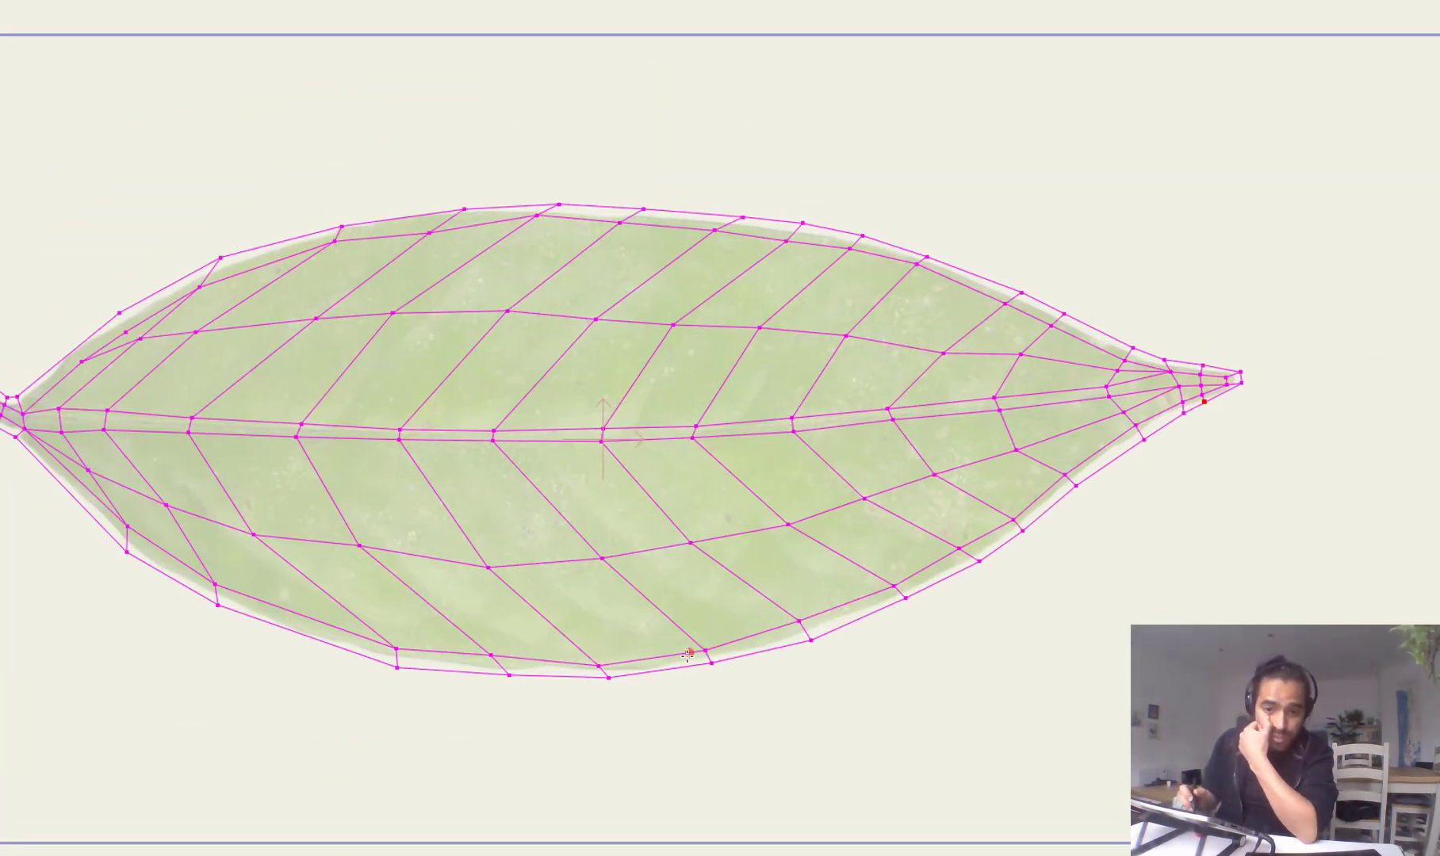
left_click_drag(811, 469, 839, 474)
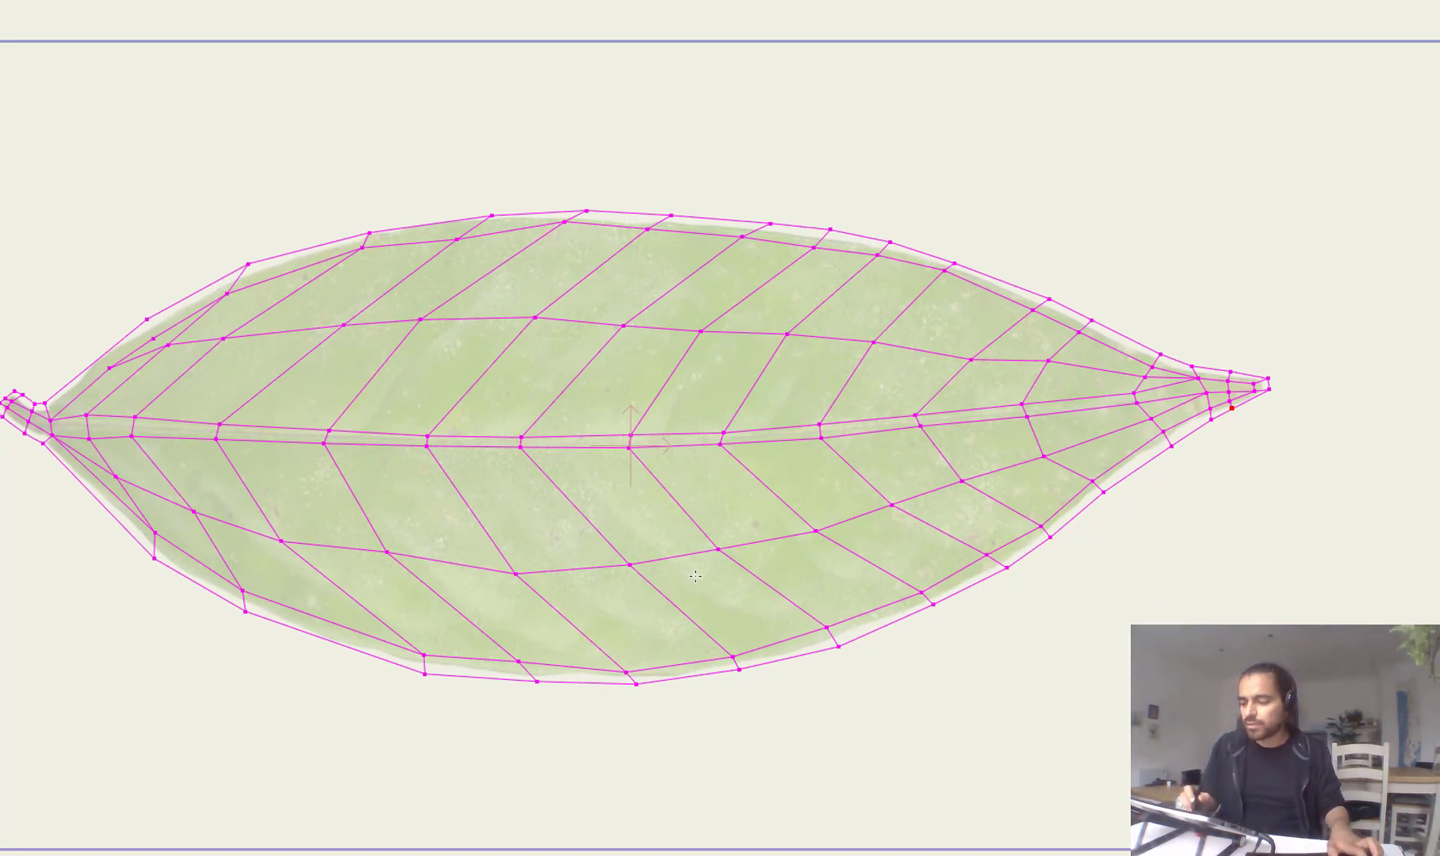
Step: Delete the unconnected upper contour point near the leaf base together with the spare inner point beside it
scroll(695, 576, "up", 1)
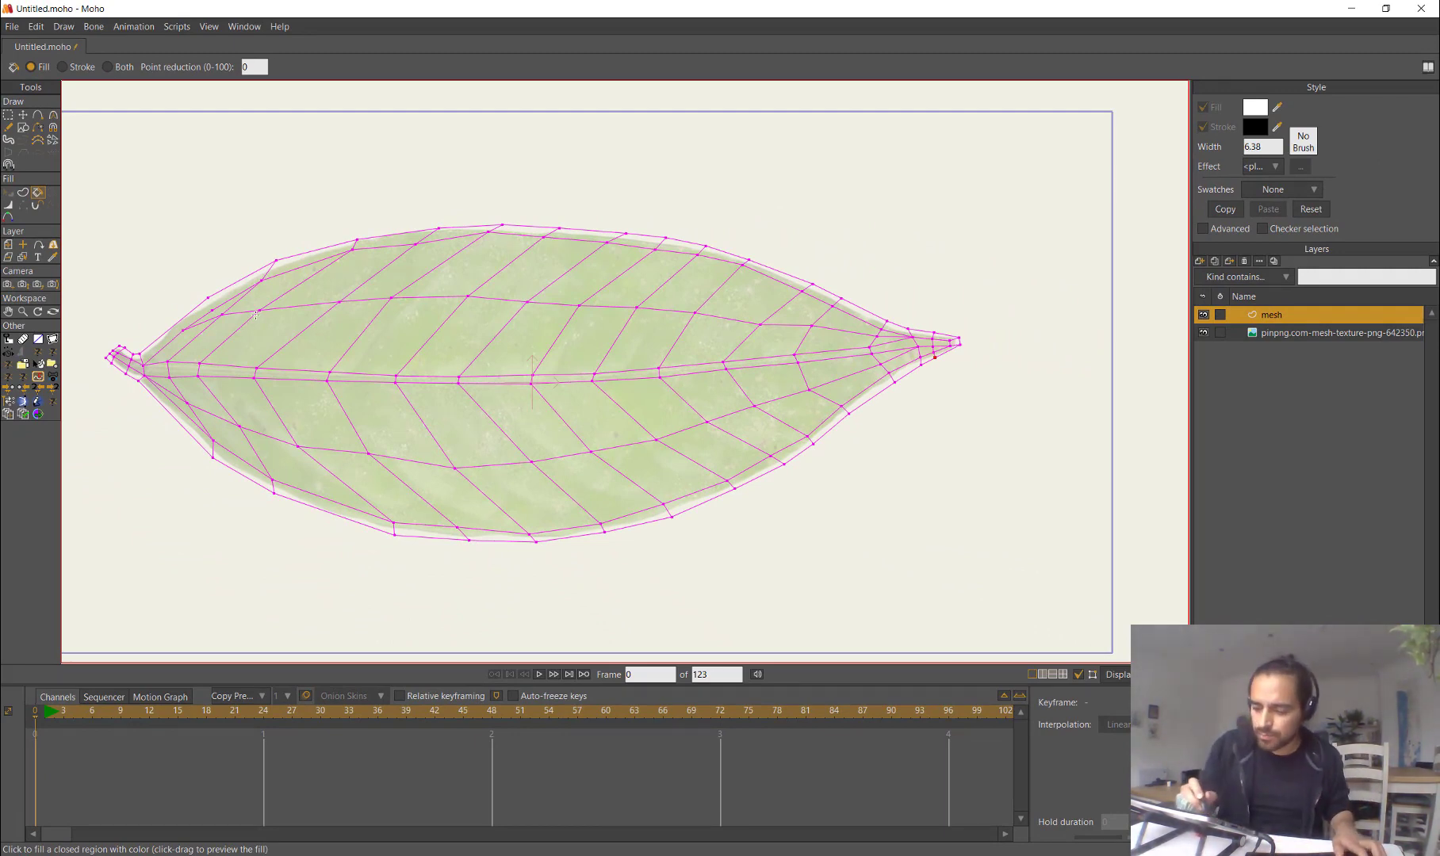
scroll(256, 316, "up", 2)
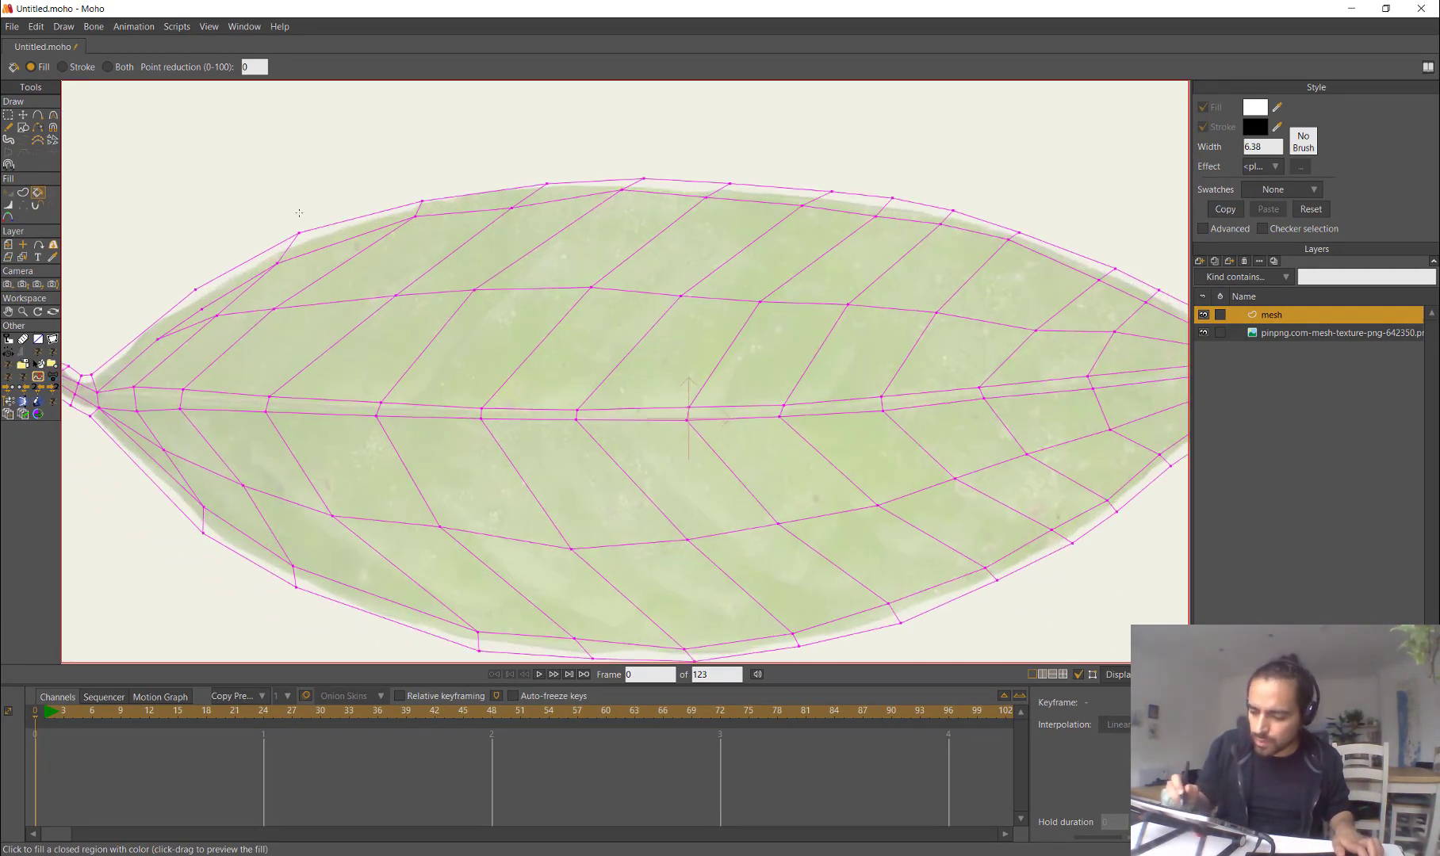
left_click(196, 293)
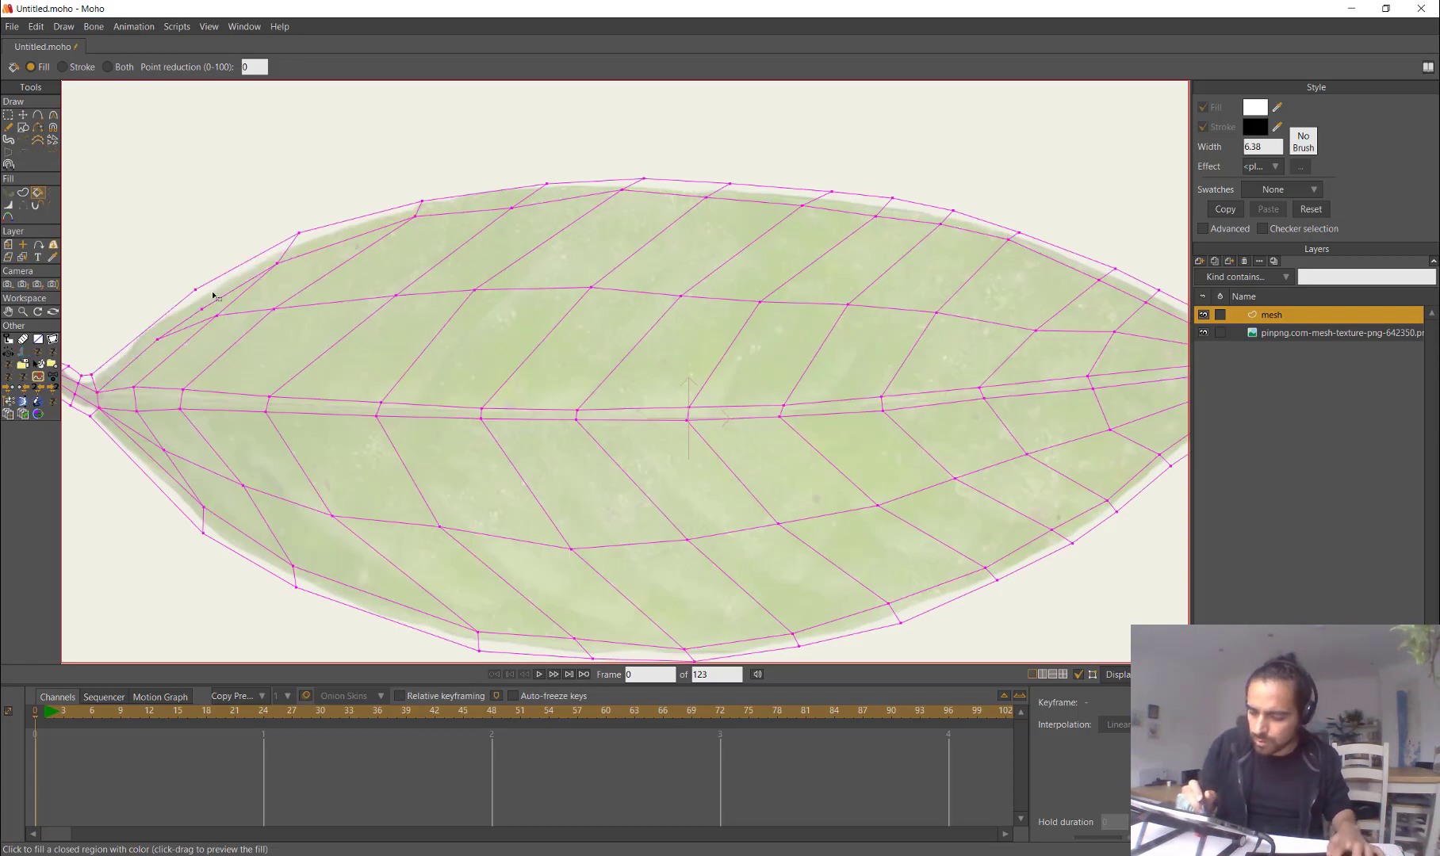
key("g")
left_click_drag(191, 274, 225, 333)
key("Delete")
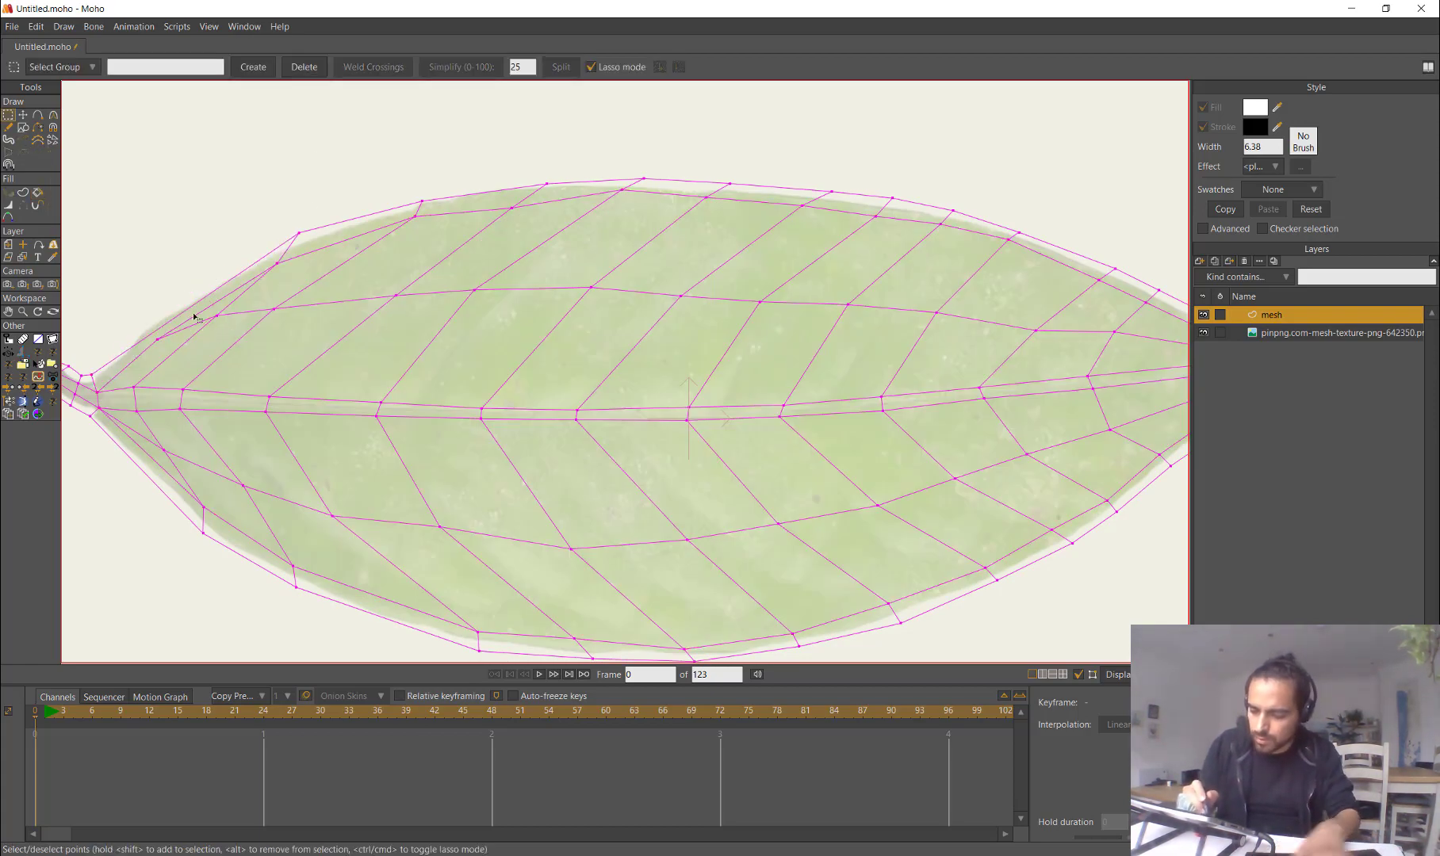
Step: Add a new upper contour point near the leaf base and connect it to the adjacent end point of the upper cross line
key("a")
left_click(143, 337)
left_click_drag(157, 335, 166, 335)
key("t")
left_click_drag(143, 339, 148, 326)
Step: Turn all mesh points into sharp corners and clear the selection
key("ctrl+a")
key("ctrl+p")
scroll(685, 347, "down", 4)
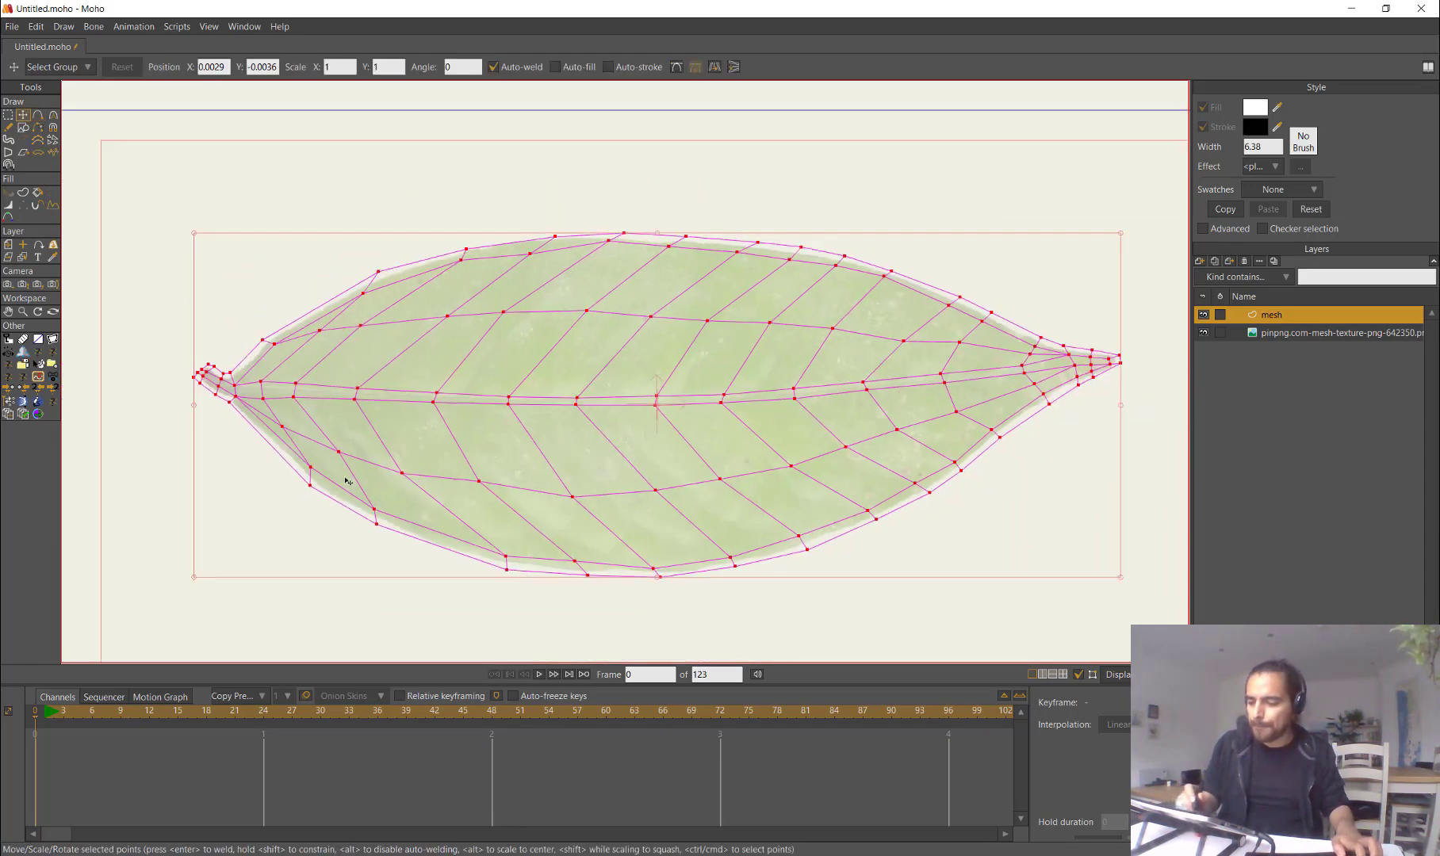
left_click_drag(600, 427, 508, 462)
key("Return")
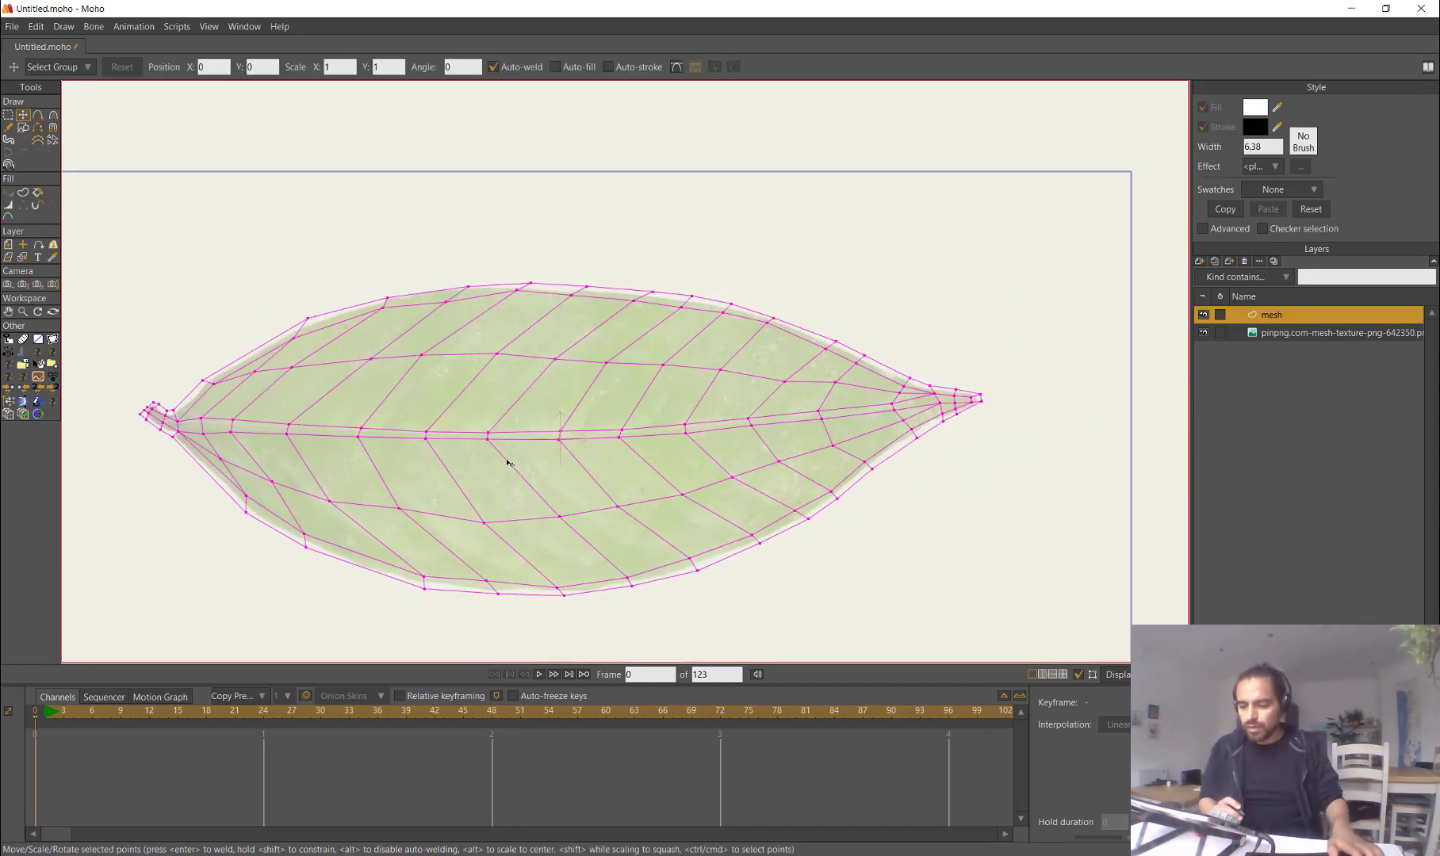
Step: Fill the mesh cells along the stem's upper edge and the first cells of the leaf's upper rim with white
key("p")
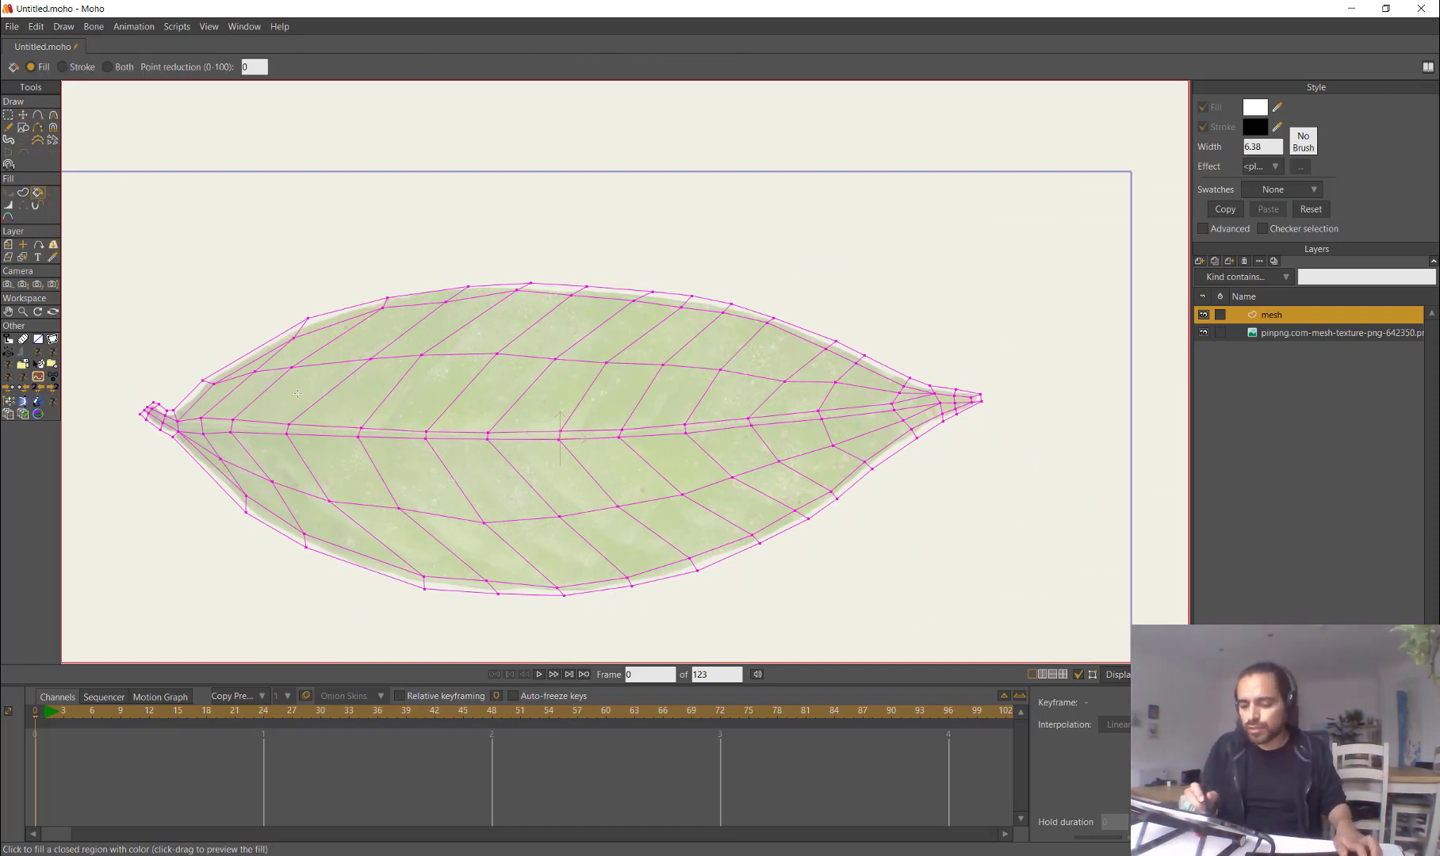
scroll(297, 394, "up", 5)
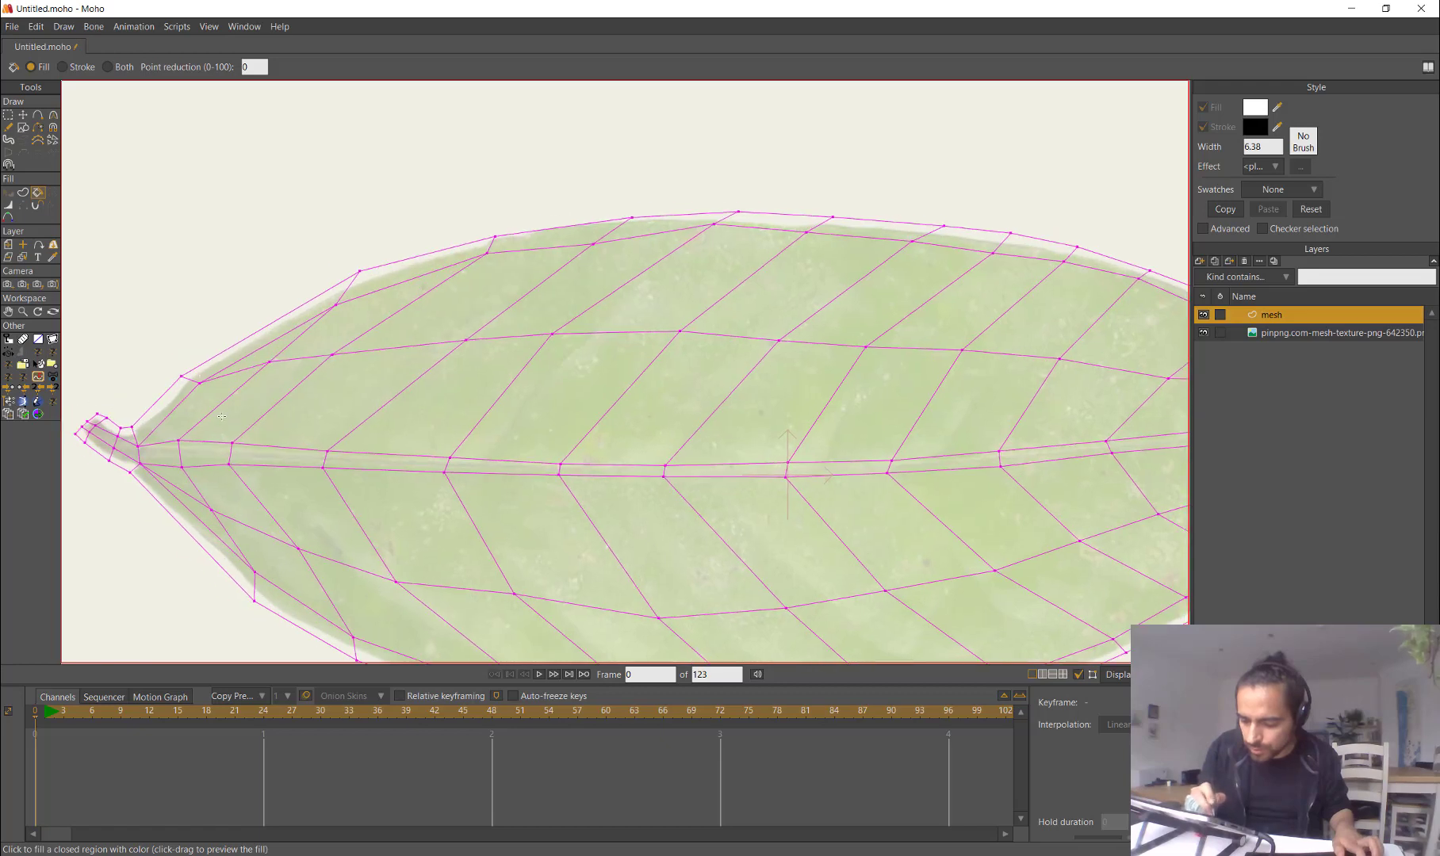
left_click_drag(221, 416, 249, 410)
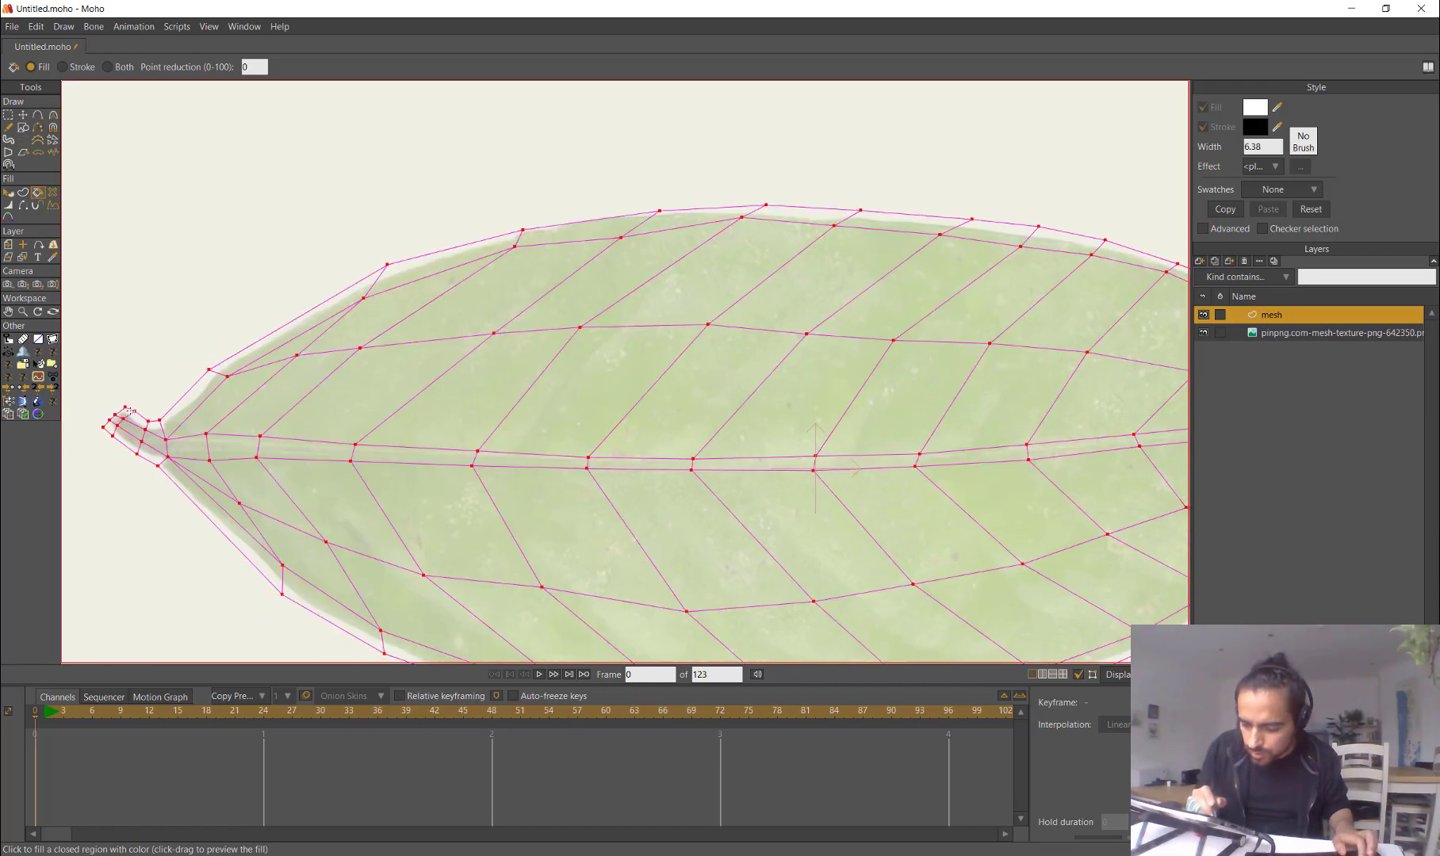
scroll(158, 412, "up", 2)
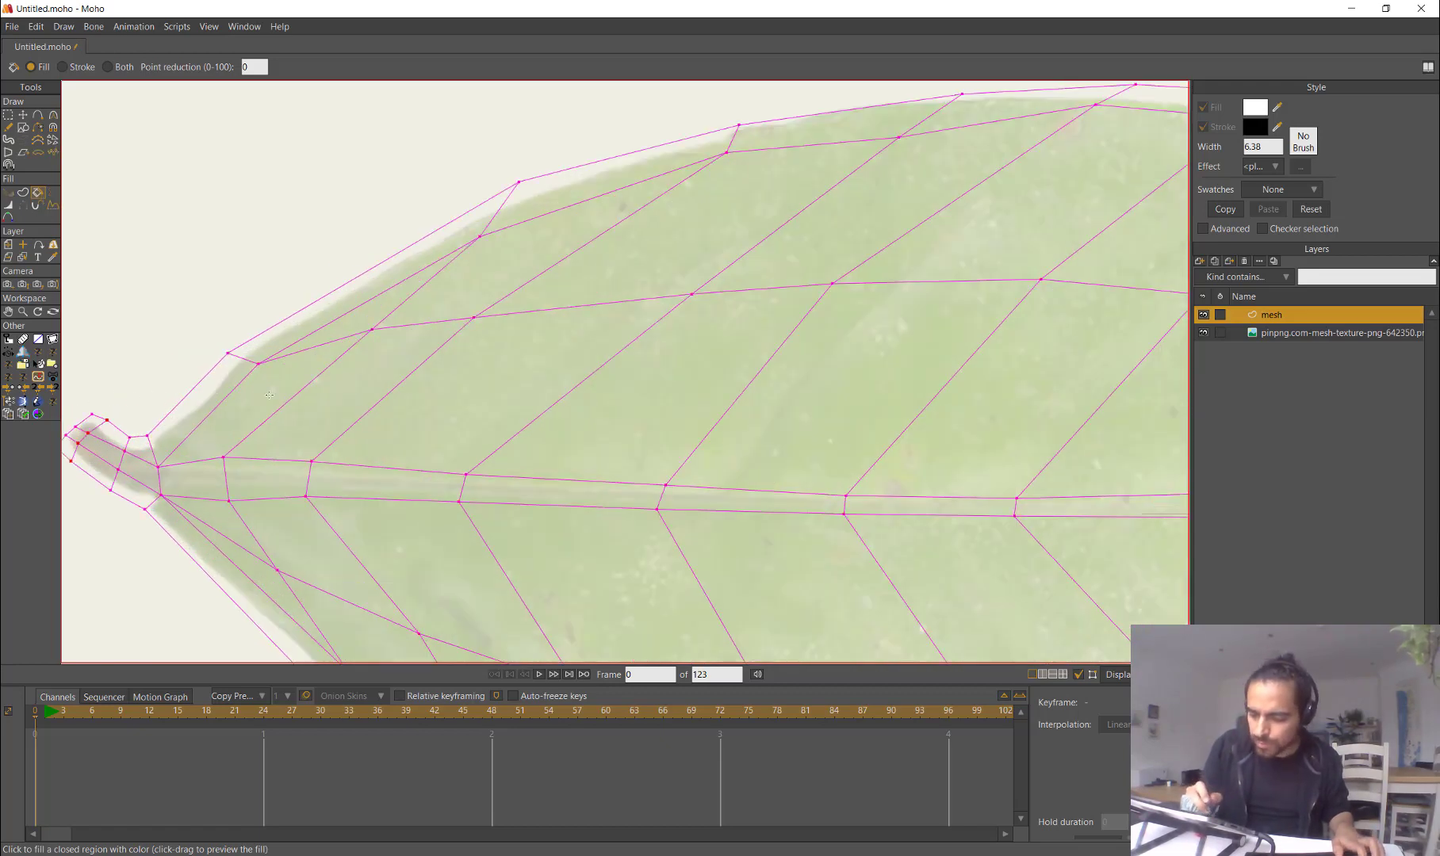
left_click_drag(269, 395, 352, 371)
left_click(192, 408)
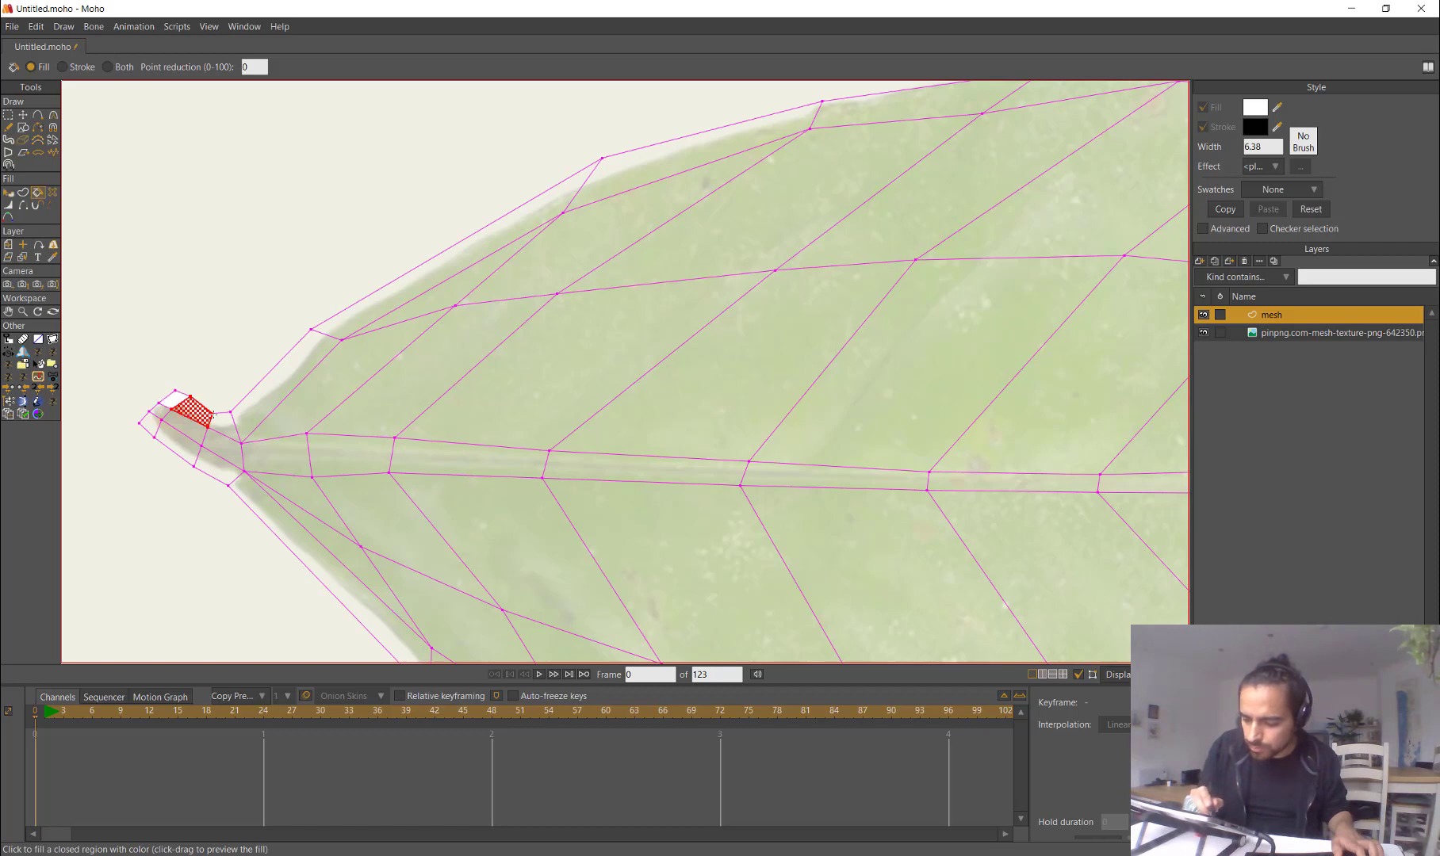
left_click(224, 426)
left_click(286, 384)
left_click(379, 297)
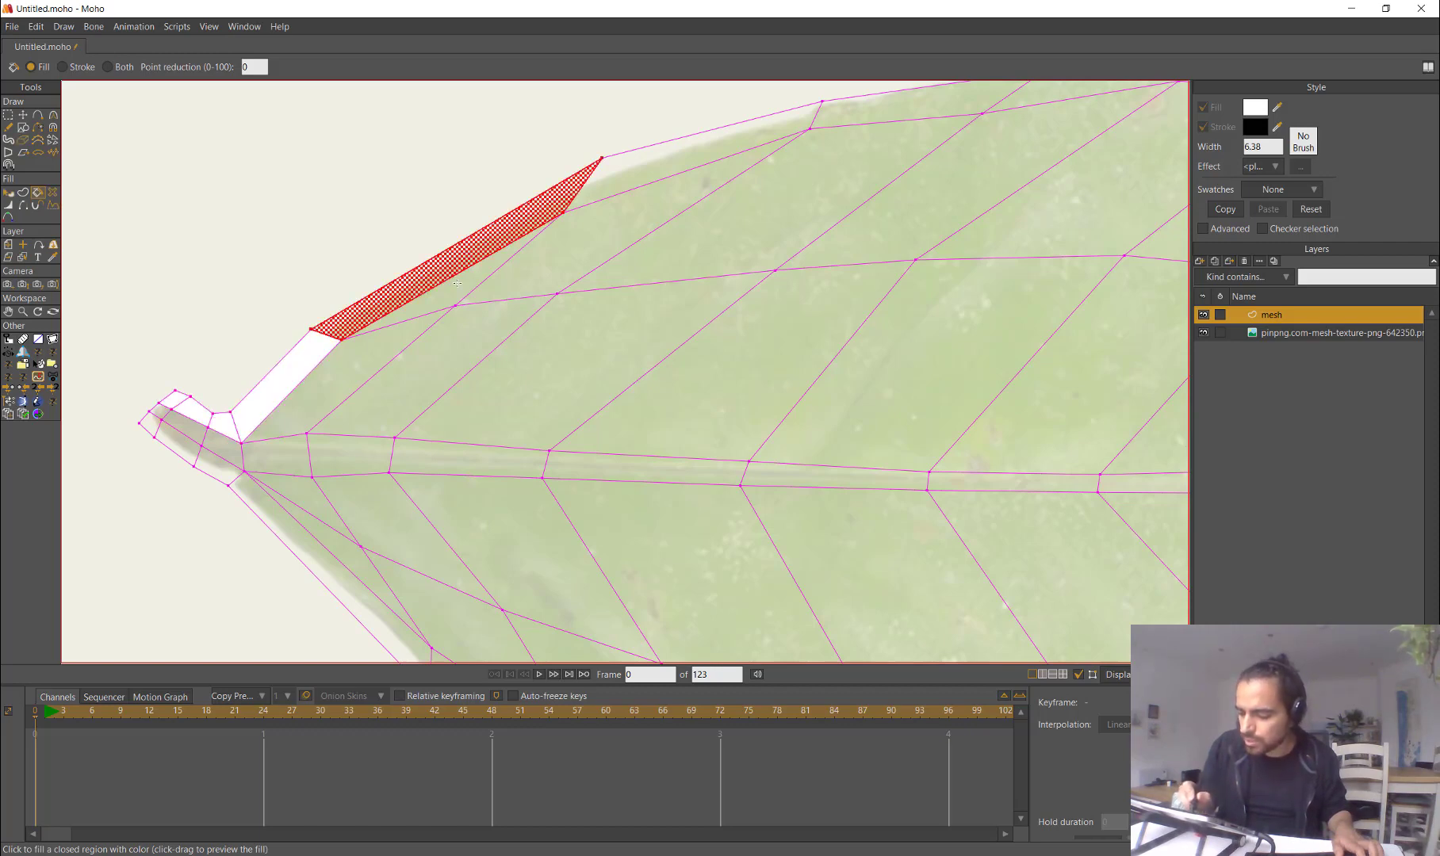
Step: Continue filling the upper rim cells with white from near the leaf base to just past the leaf's highest point
left_click_drag(307, 347, 238, 420)
left_click(558, 238)
left_click(844, 176)
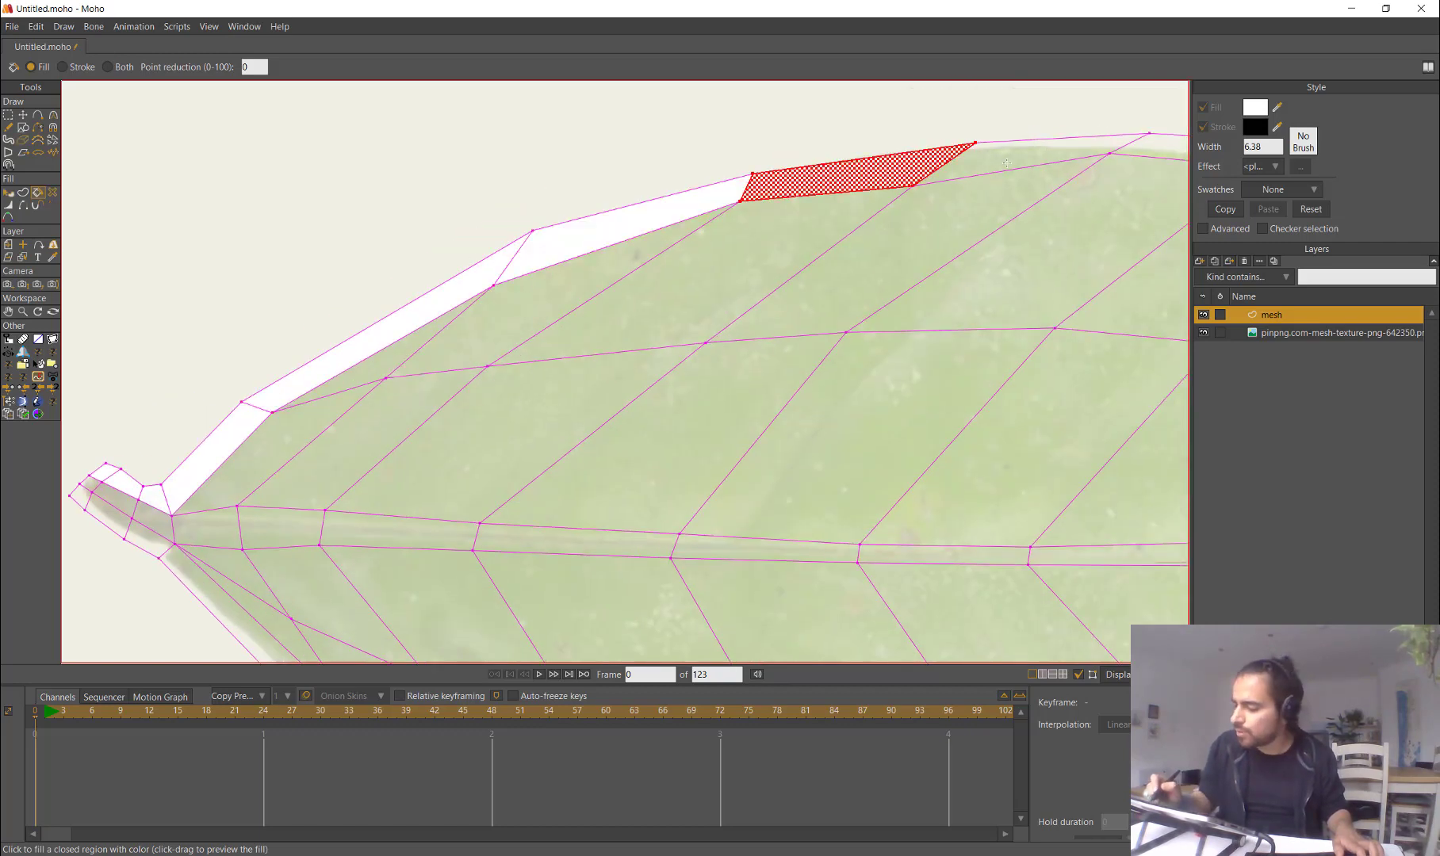
left_click(1036, 154)
left_click_drag(1036, 154, 665, 243)
left_click(837, 241)
left_click(1003, 253)
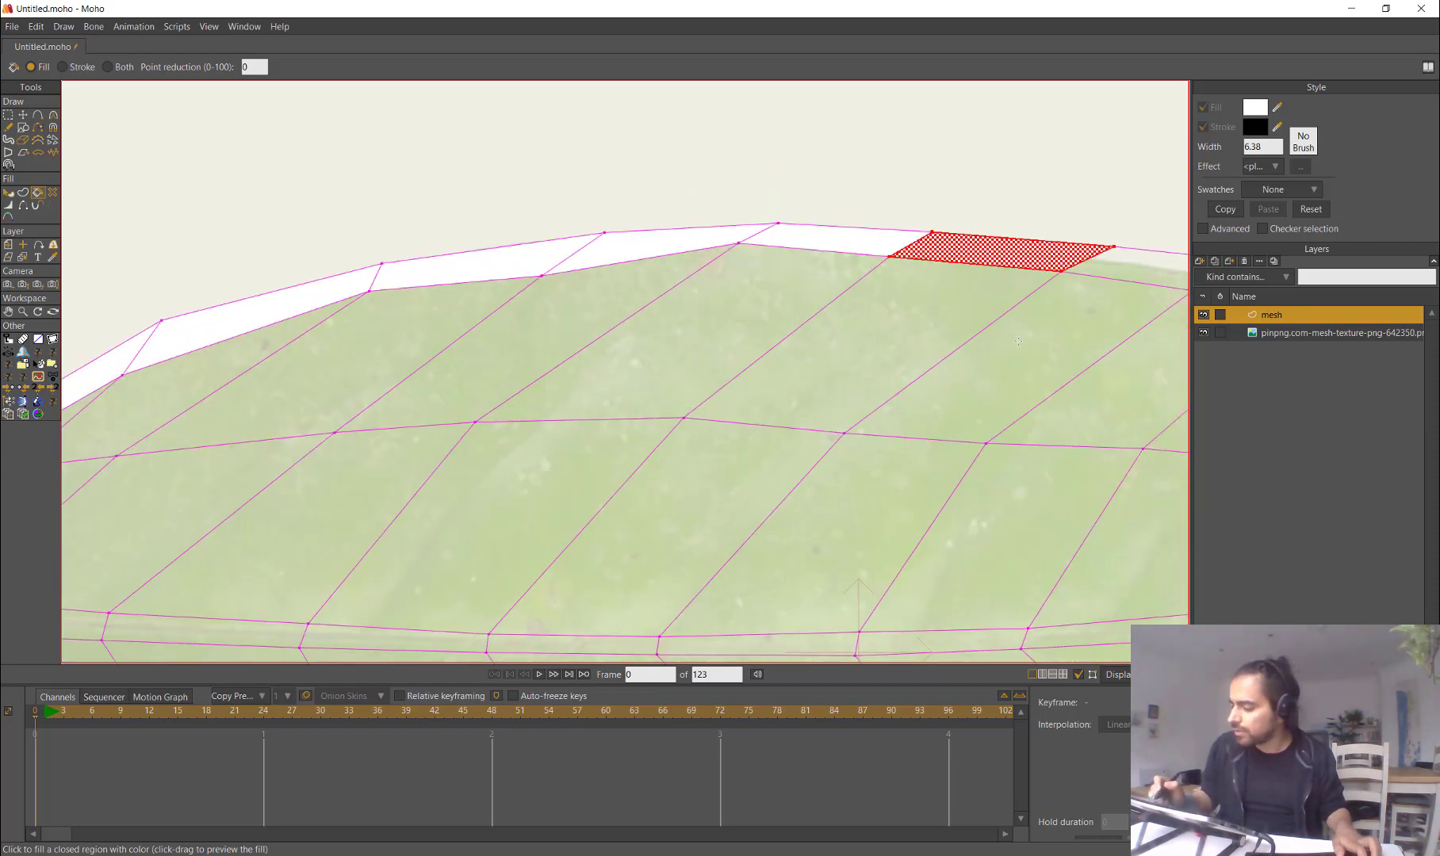
Step: Fill the following upper rim cells with white along the descending edge up to the start of the narrow leaf tip
scroll(1003, 261, "down", 3)
left_click_drag(1018, 275, 851, 260)
left_click(850, 261)
left_click(927, 277)
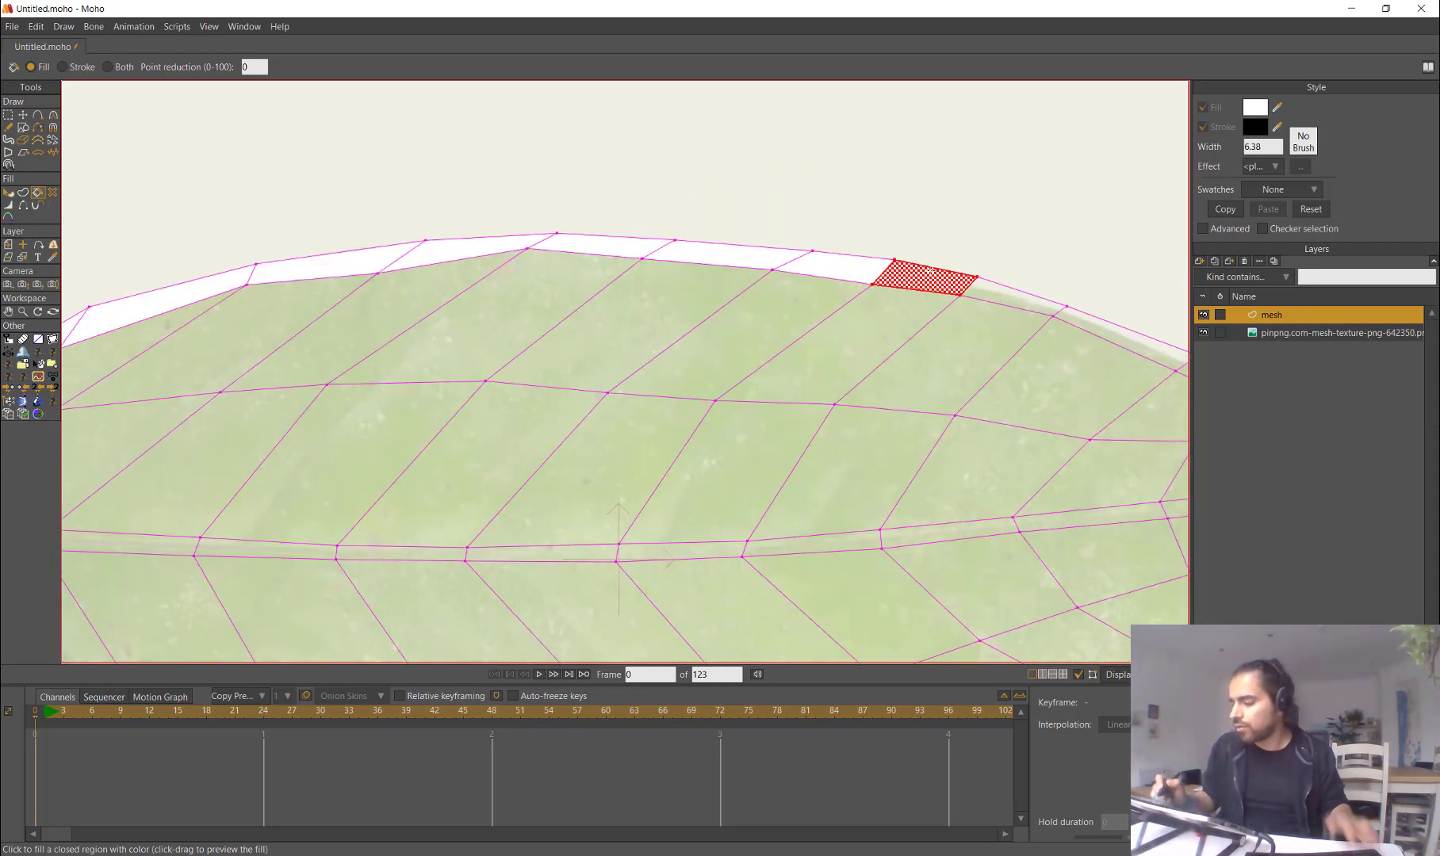
left_click(1021, 293)
left_click_drag(1060, 399, 885, 370)
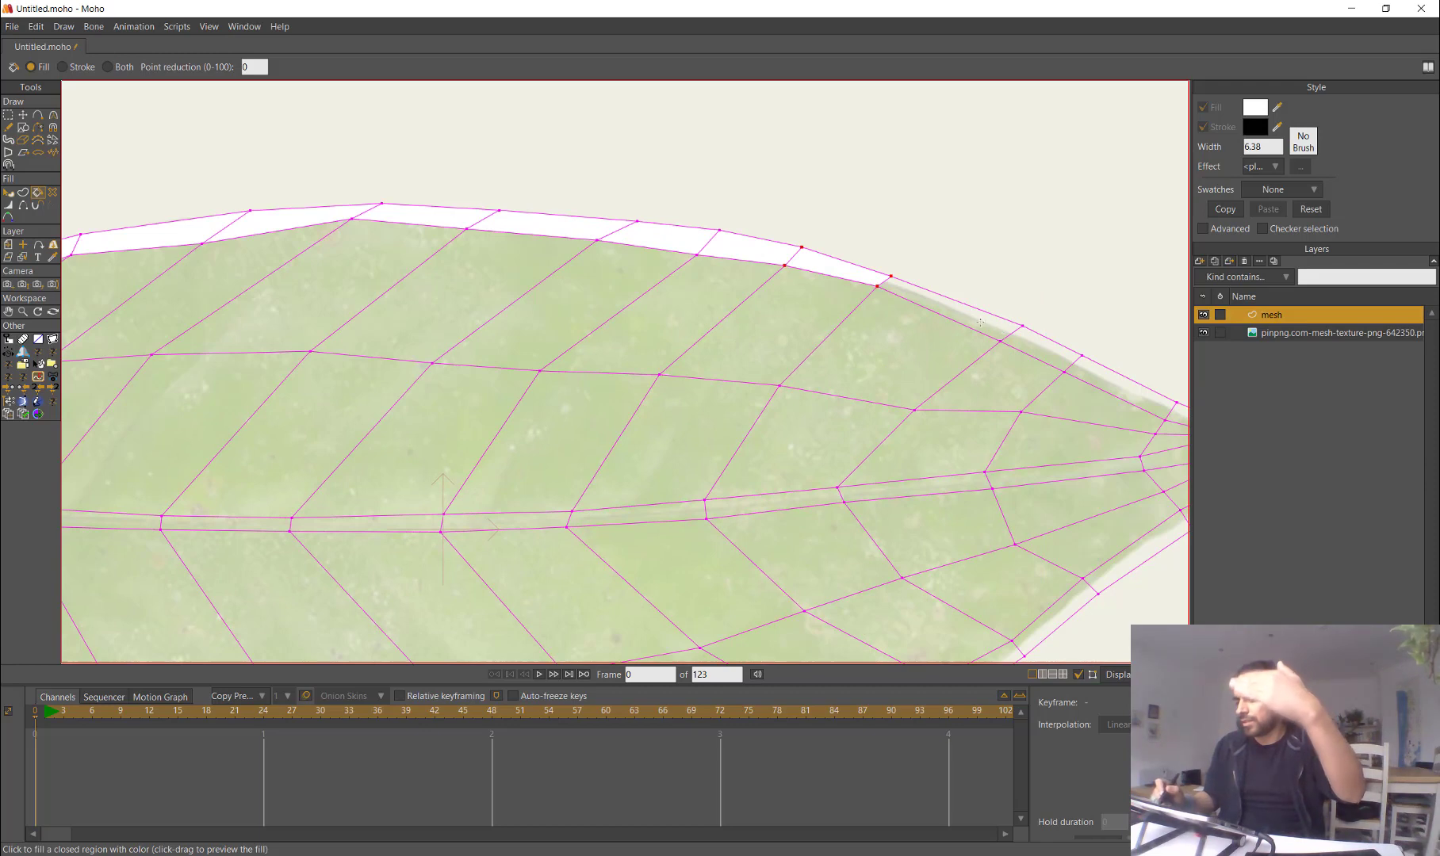
left_click(980, 321)
left_click(1043, 349)
left_click(1119, 388)
Step: Fill the last upper rim cells along the narrow leaf tip with white
left_click_drag(1072, 428, 874, 387)
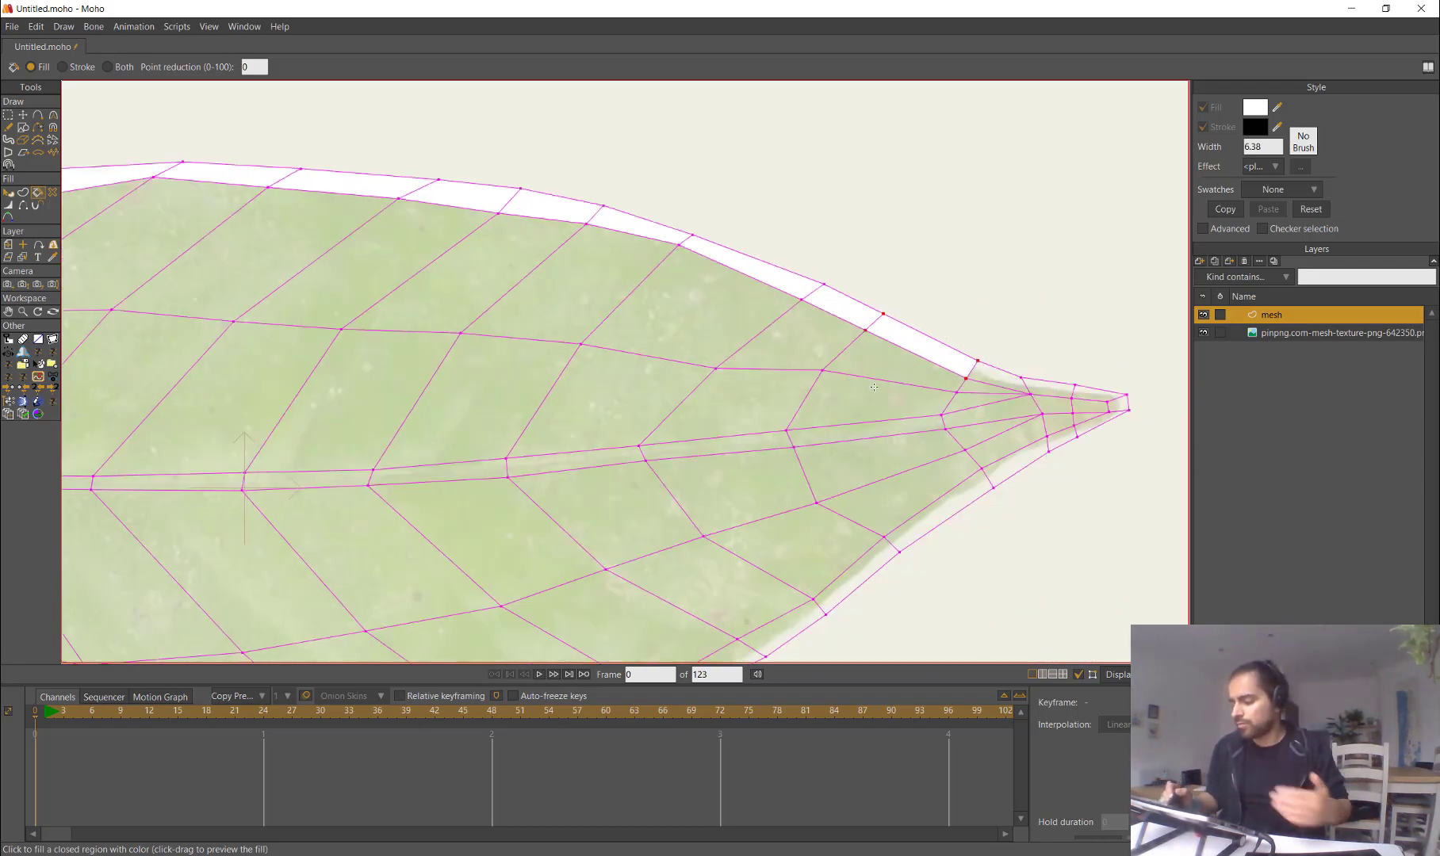
left_click(1000, 379)
left_click(1050, 388)
left_click(1119, 394)
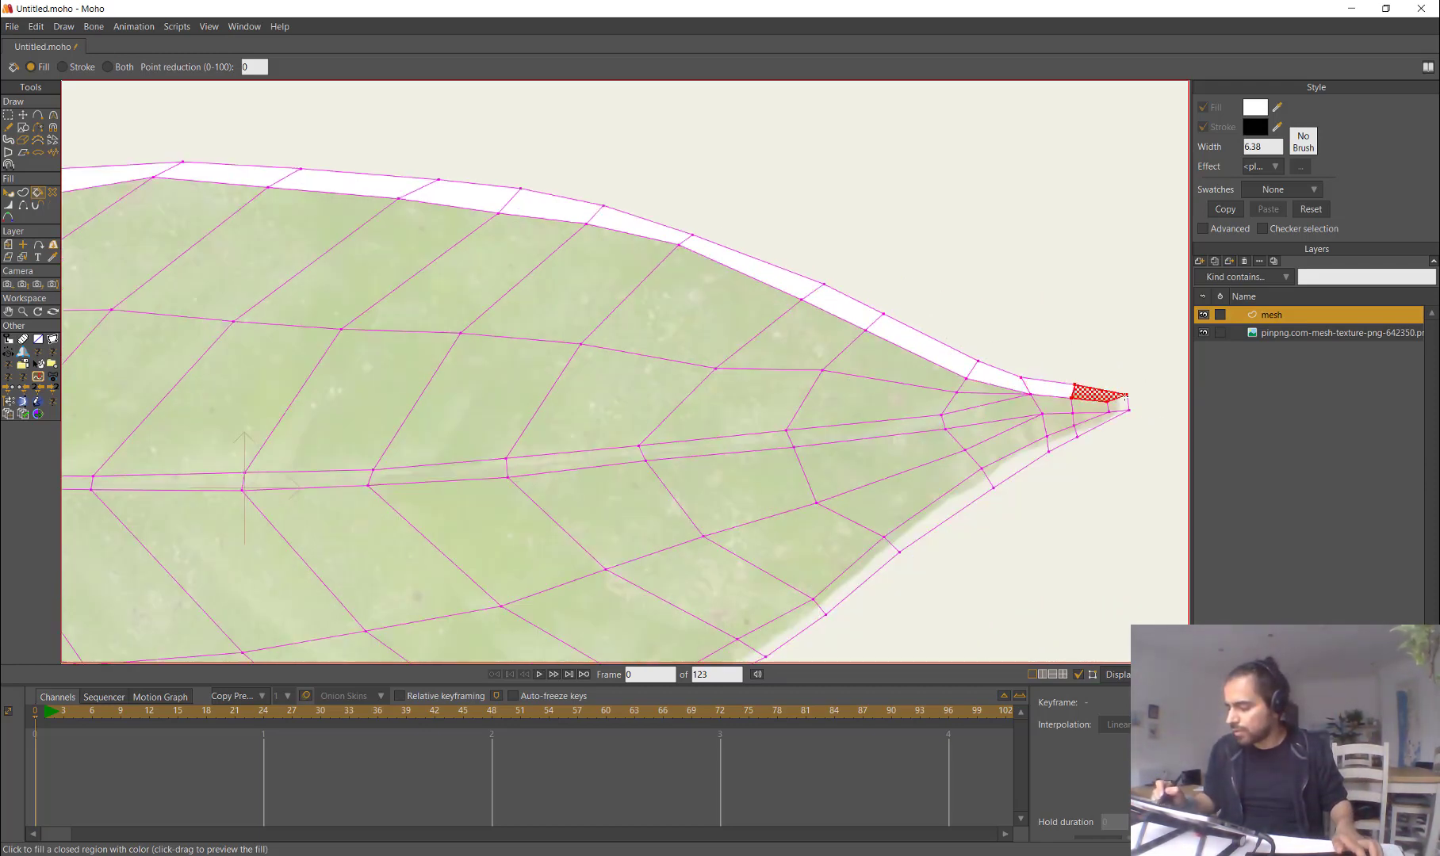
Step: Fill the upper half's outer row of large mesh cells with white, working from near the leaf tip to the middle
left_click(892, 357)
left_click(781, 337)
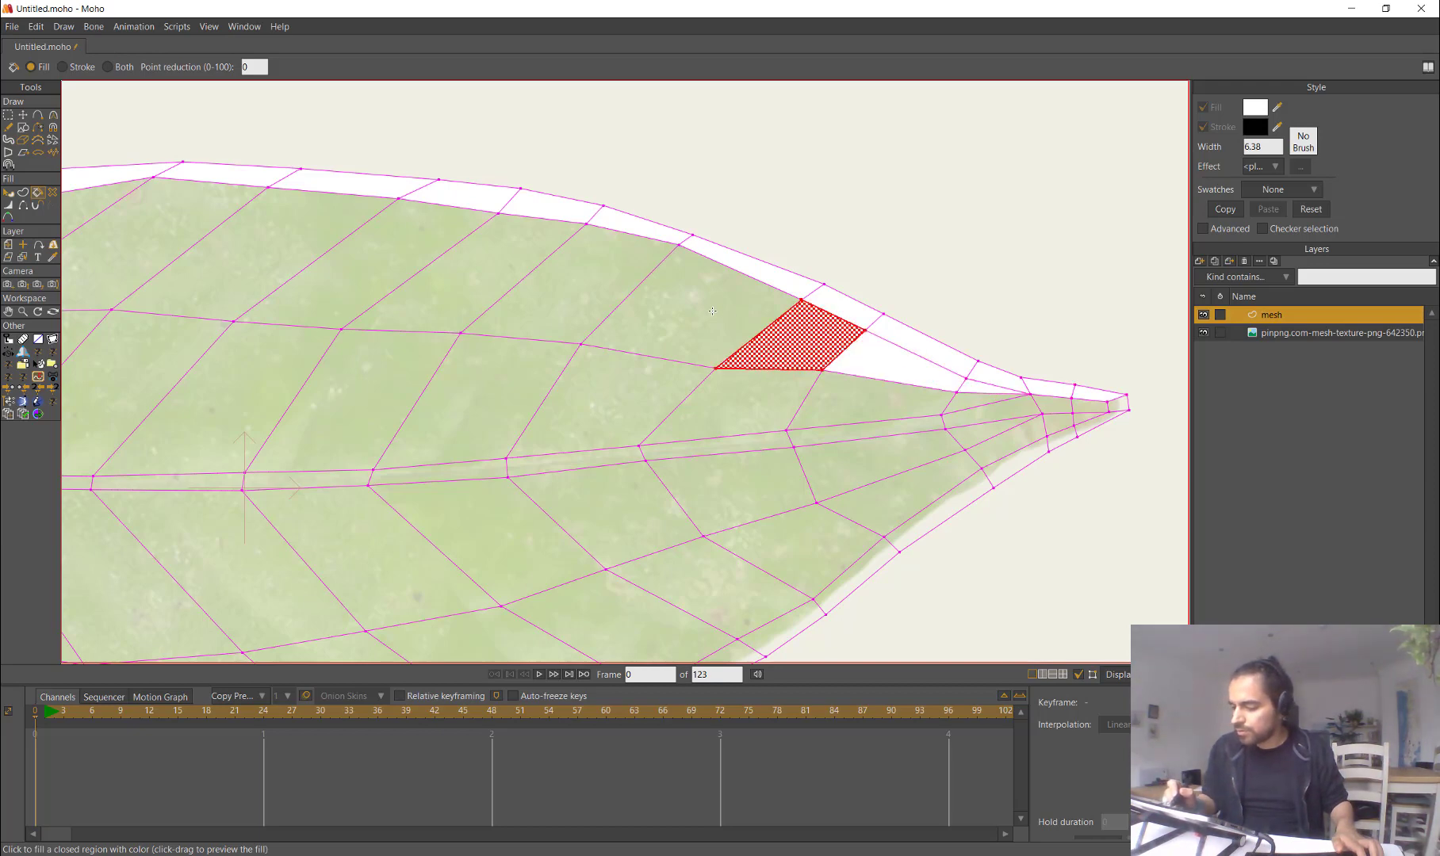
left_click(694, 309)
left_click(574, 282)
left_click(418, 296)
left_click_drag(419, 296, 755, 308)
left_click(693, 284)
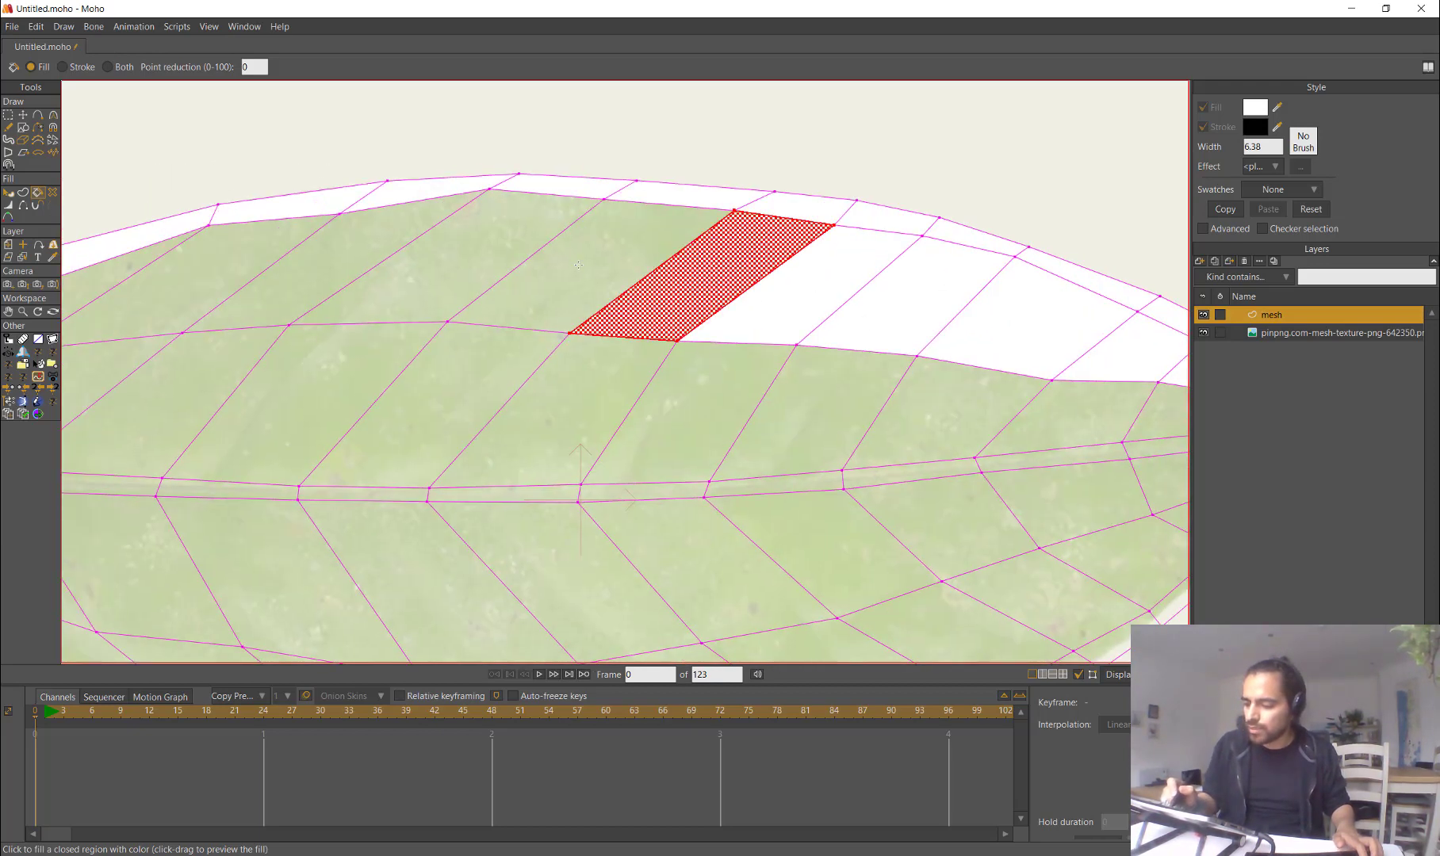
Step: Fill the rest of the upper half's outer row of cells with white from the leaf's middle back to its base
left_click(573, 279)
left_click(436, 276)
left_click(311, 274)
left_click(191, 274)
left_click_drag(194, 274, 409, 260)
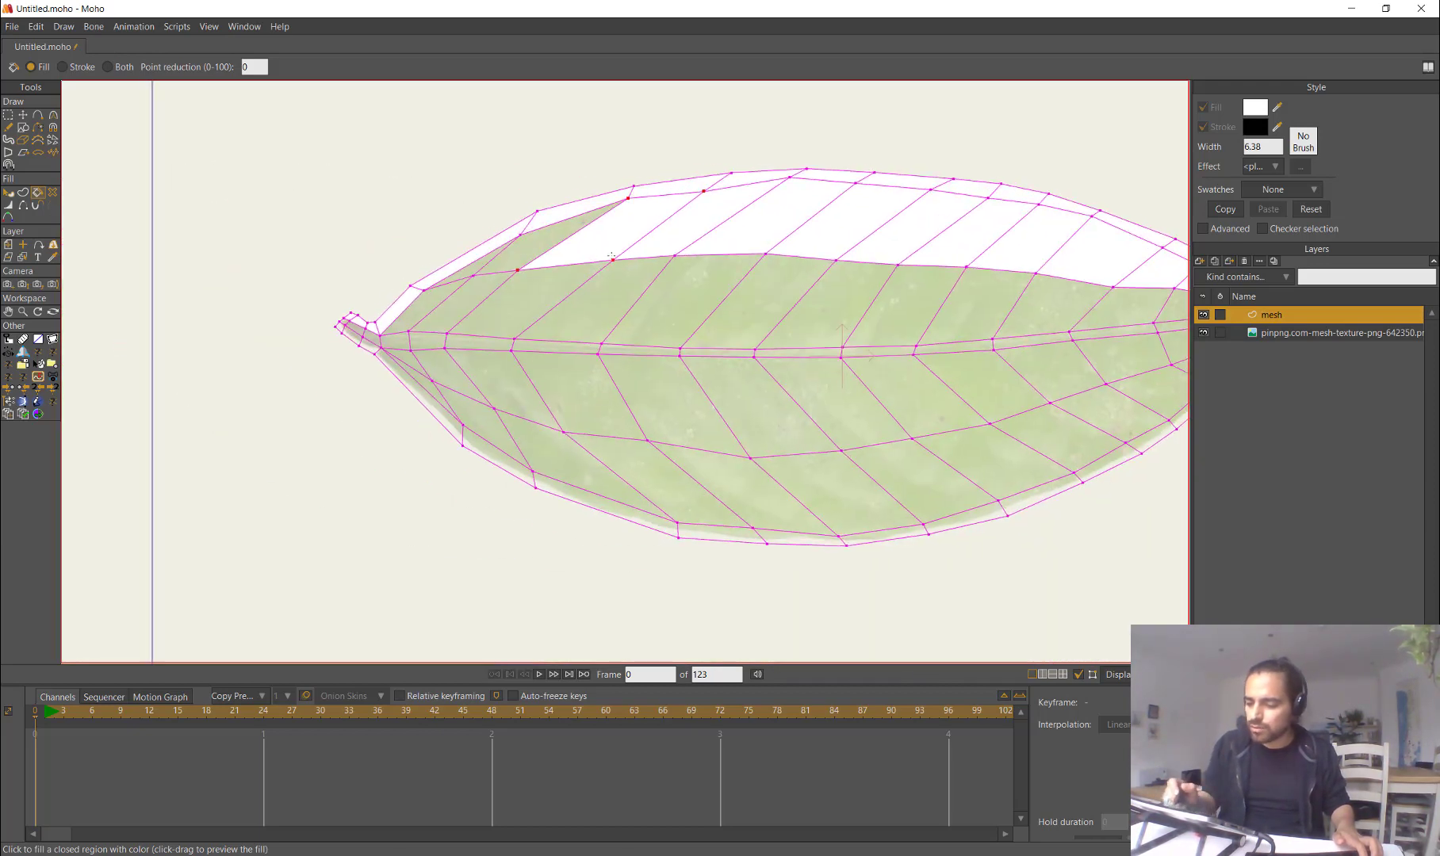
left_click(542, 243)
left_click(474, 272)
left_click(474, 270)
Step: Fill the upper half's inner row of cells, just above the midrib, with white from the leaf base to the middle
left_click(424, 309)
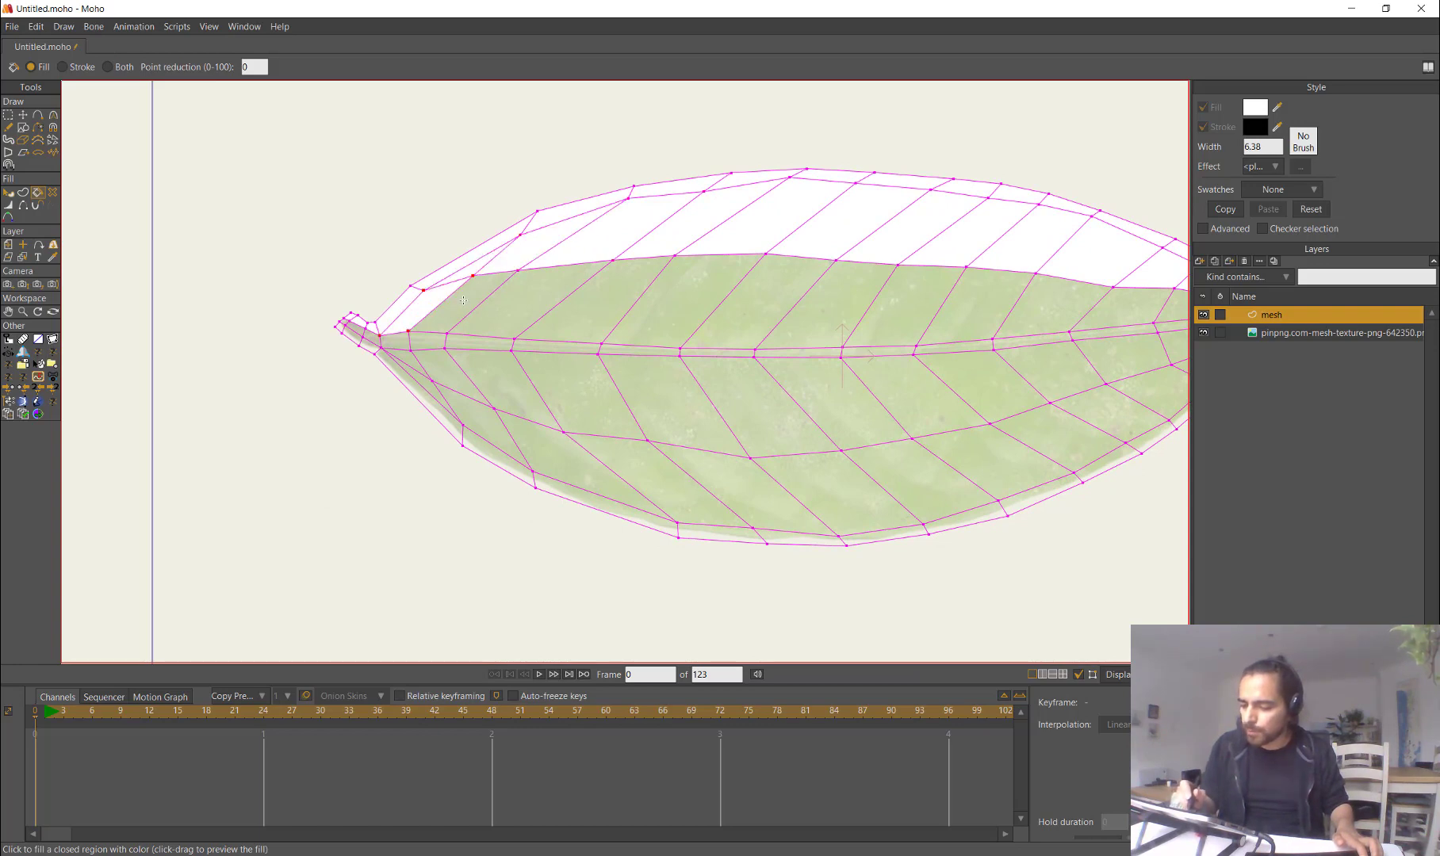
left_click(467, 306)
left_click(539, 301)
left_click(621, 293)
left_click(686, 303)
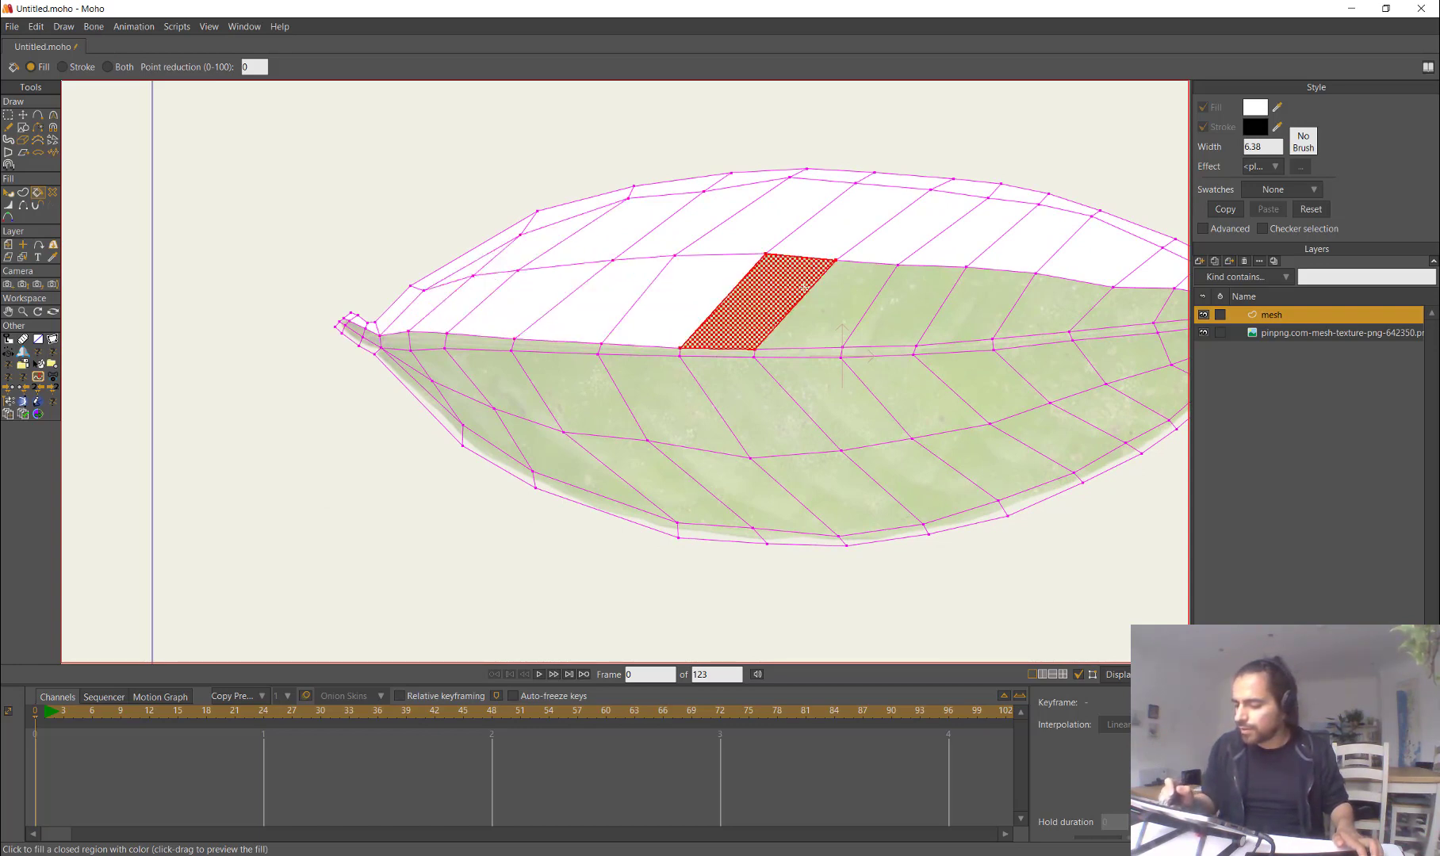
left_click(761, 303)
Step: Fill the remaining inner row cells above the midrib with white from the leaf's middle out to the tip
left_click(836, 305)
left_click(973, 300)
left_click(1047, 305)
left_click_drag(1015, 317, 740, 316)
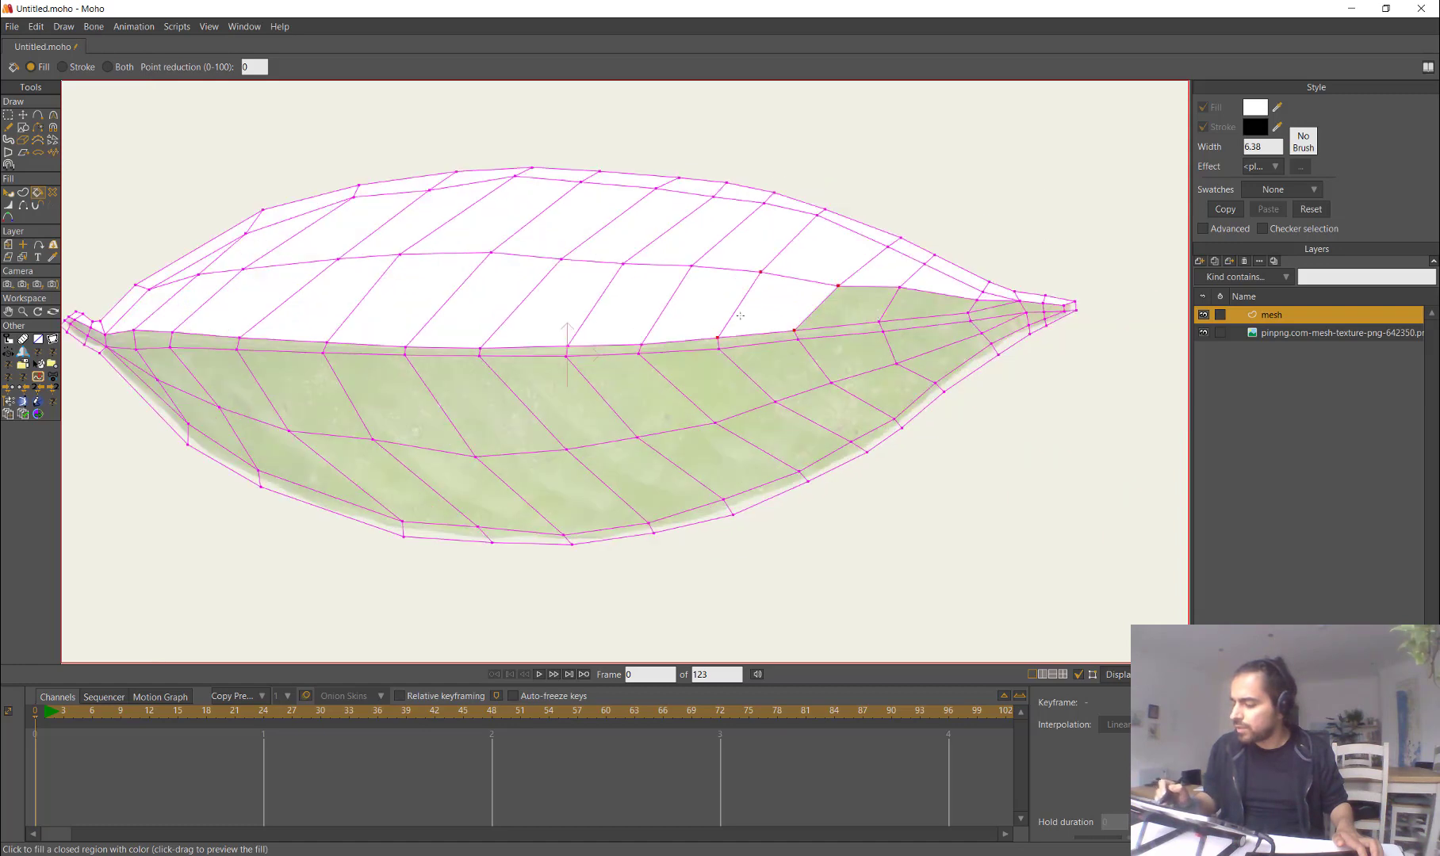
left_click(859, 307)
left_click(927, 305)
left_click(988, 304)
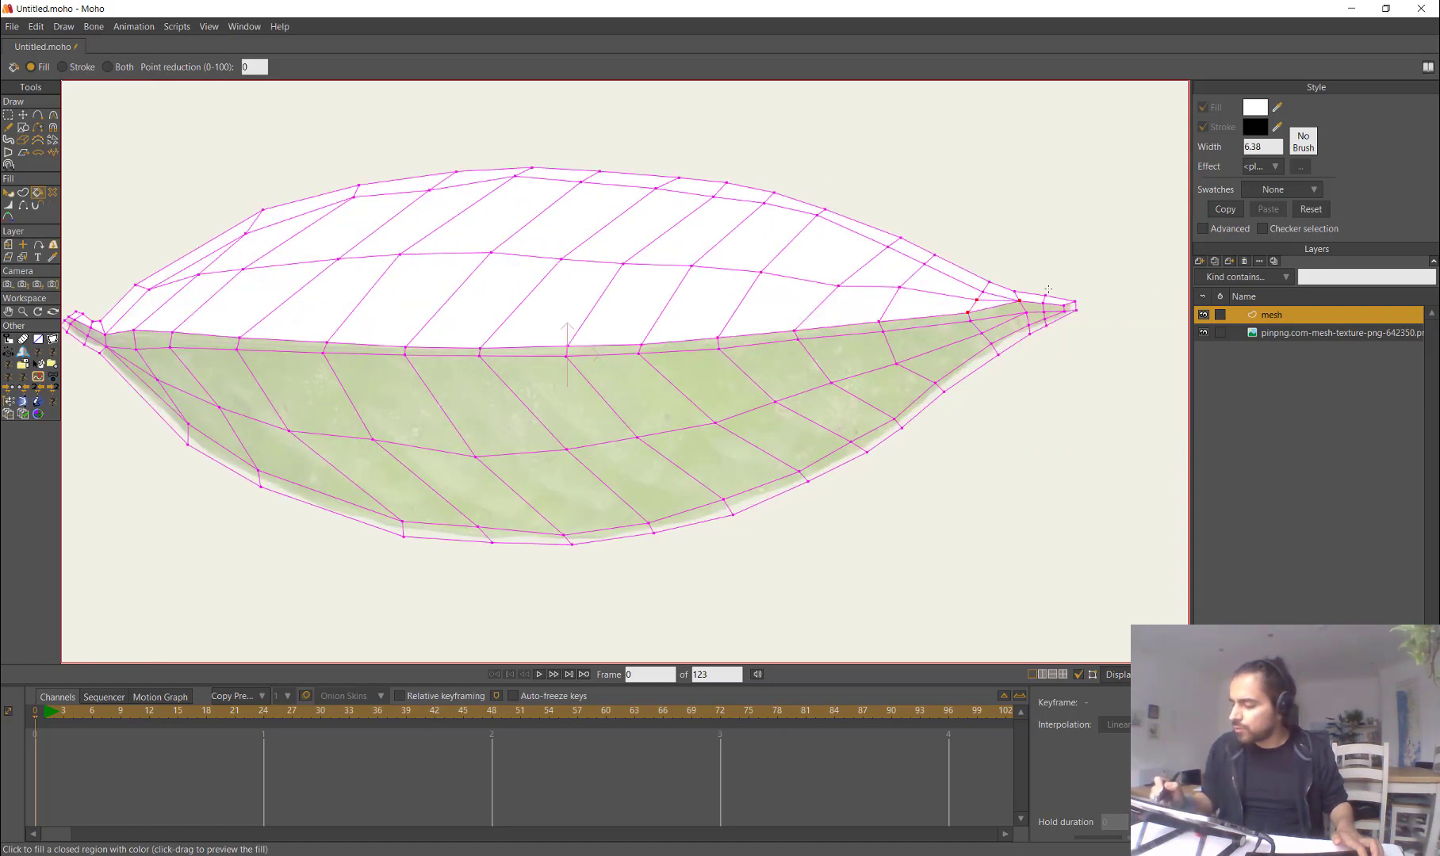
left_click_drag(1052, 295, 1210, 293)
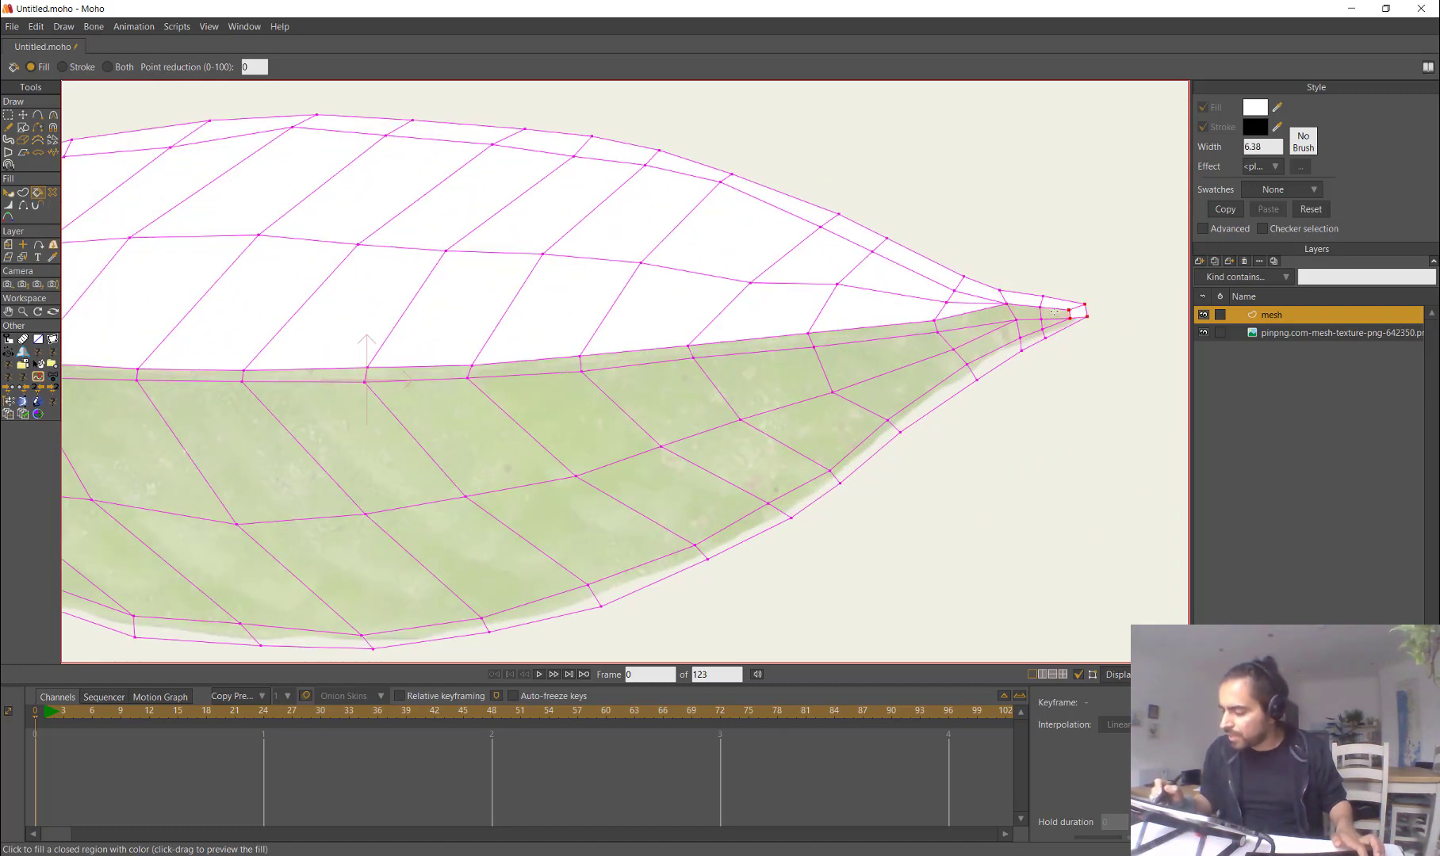
Step: Fill the narrow midrib cells with white from near the leaf tip back to around the middle
left_click(775, 346)
left_click(639, 357)
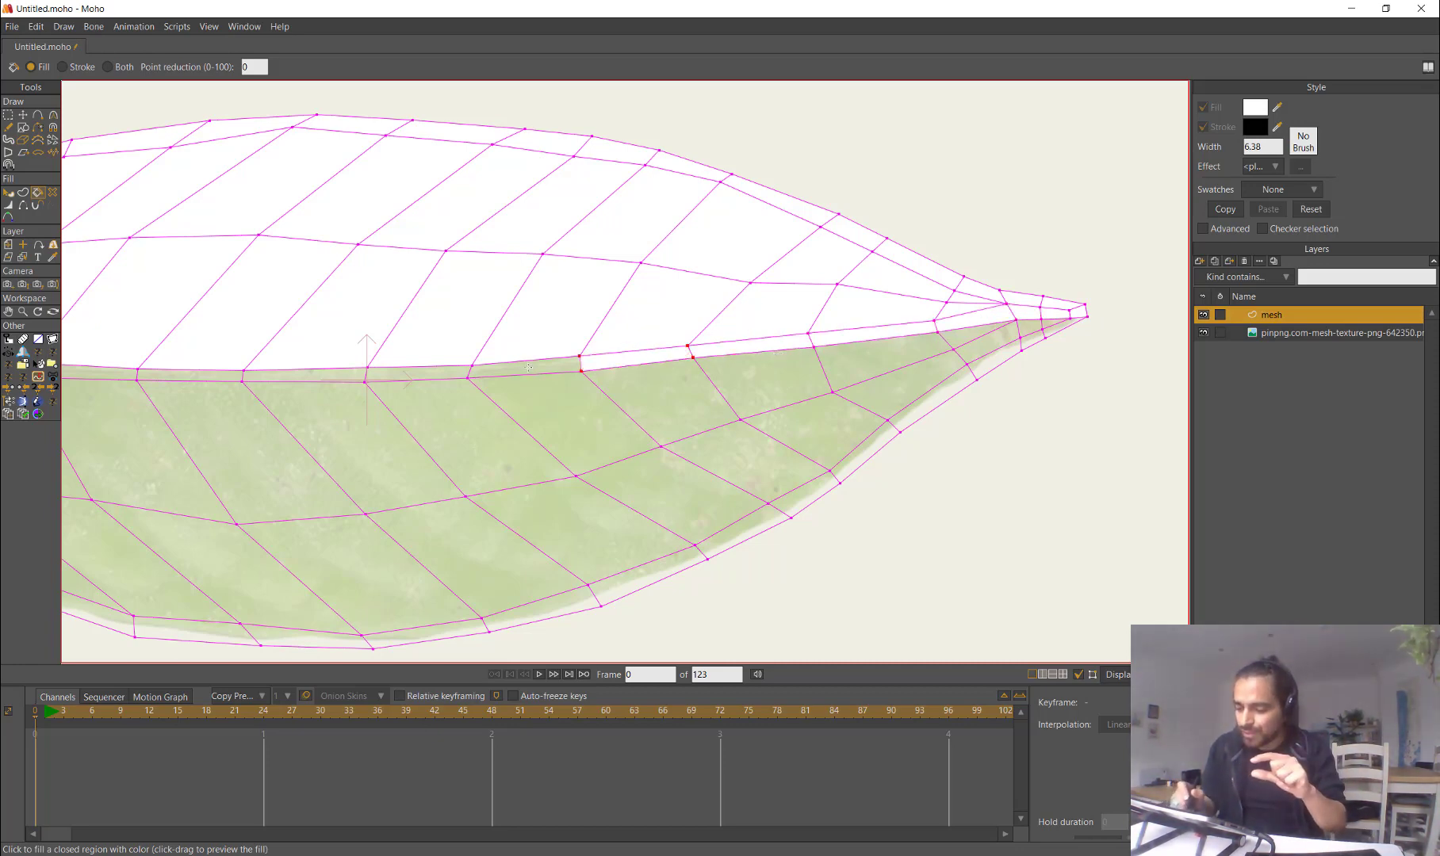
left_click(529, 367)
left_click_drag(798, 357, 1010, 336)
left_click(630, 353)
left_click(516, 355)
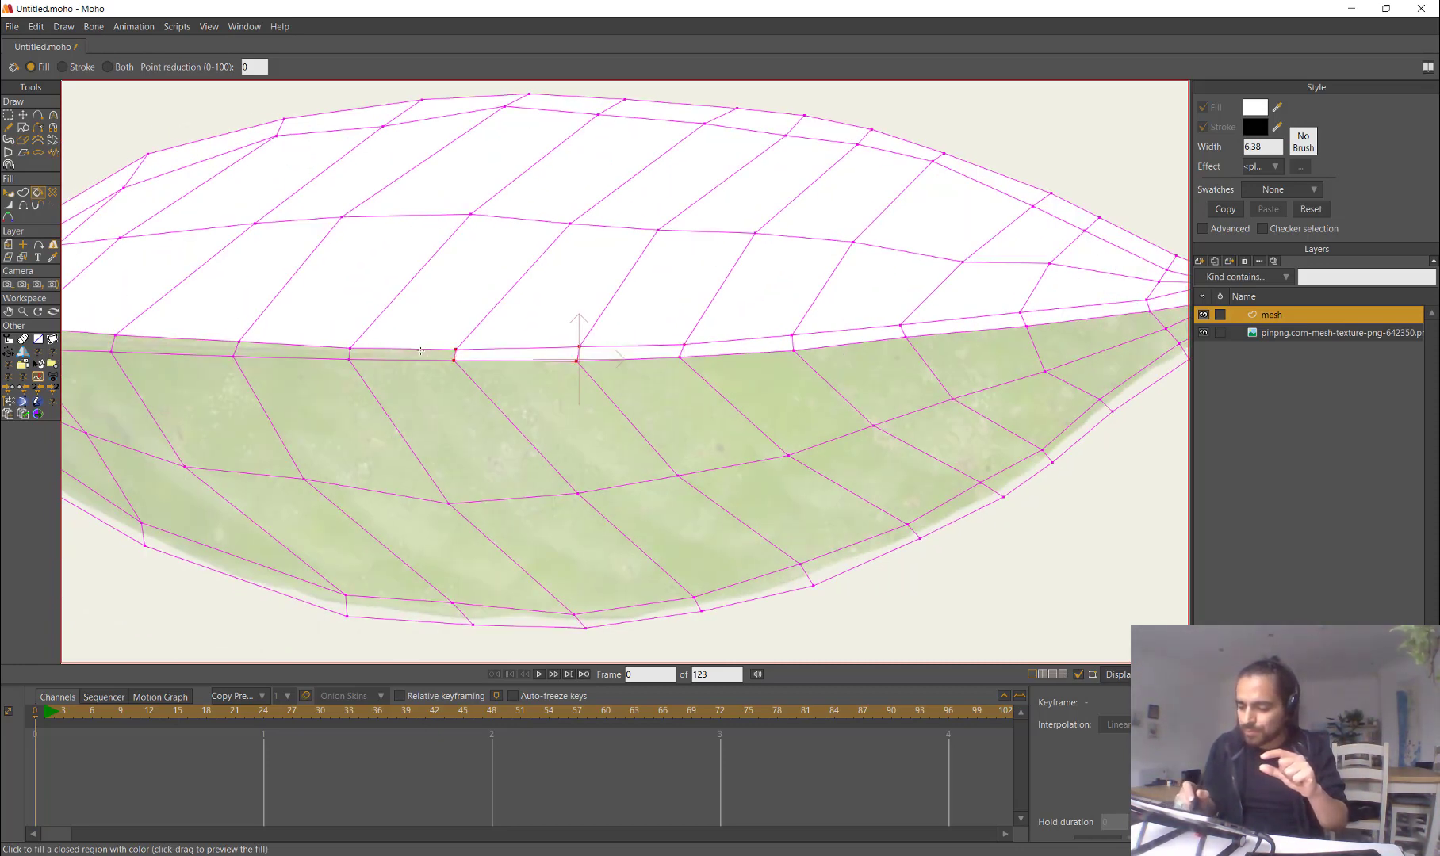
Step: Continue filling the narrow midrib cells with white from the leaf's middle to near the base
left_click(402, 355)
left_click(402, 356)
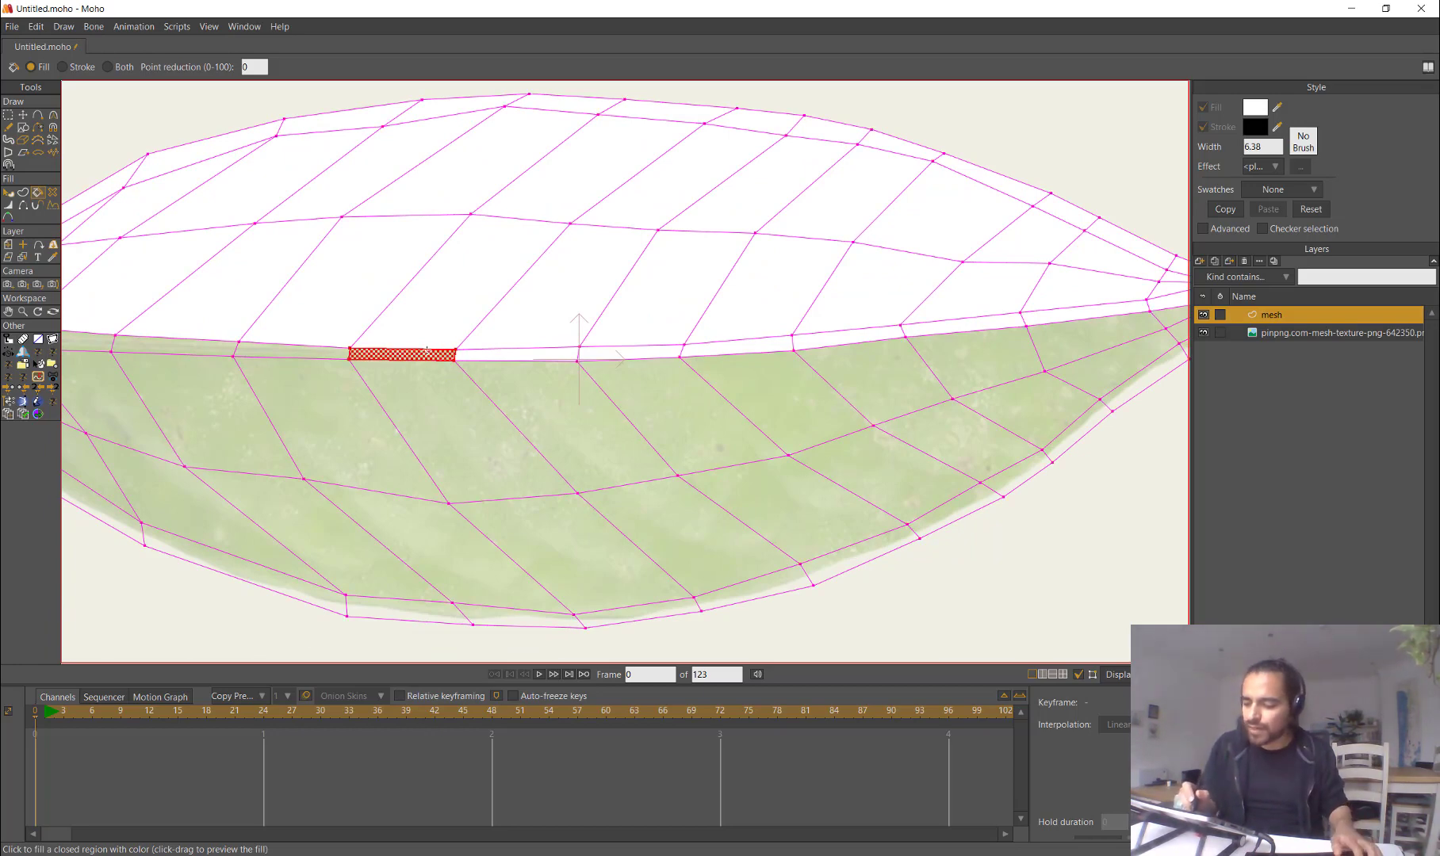
left_click_drag(546, 383, 793, 399)
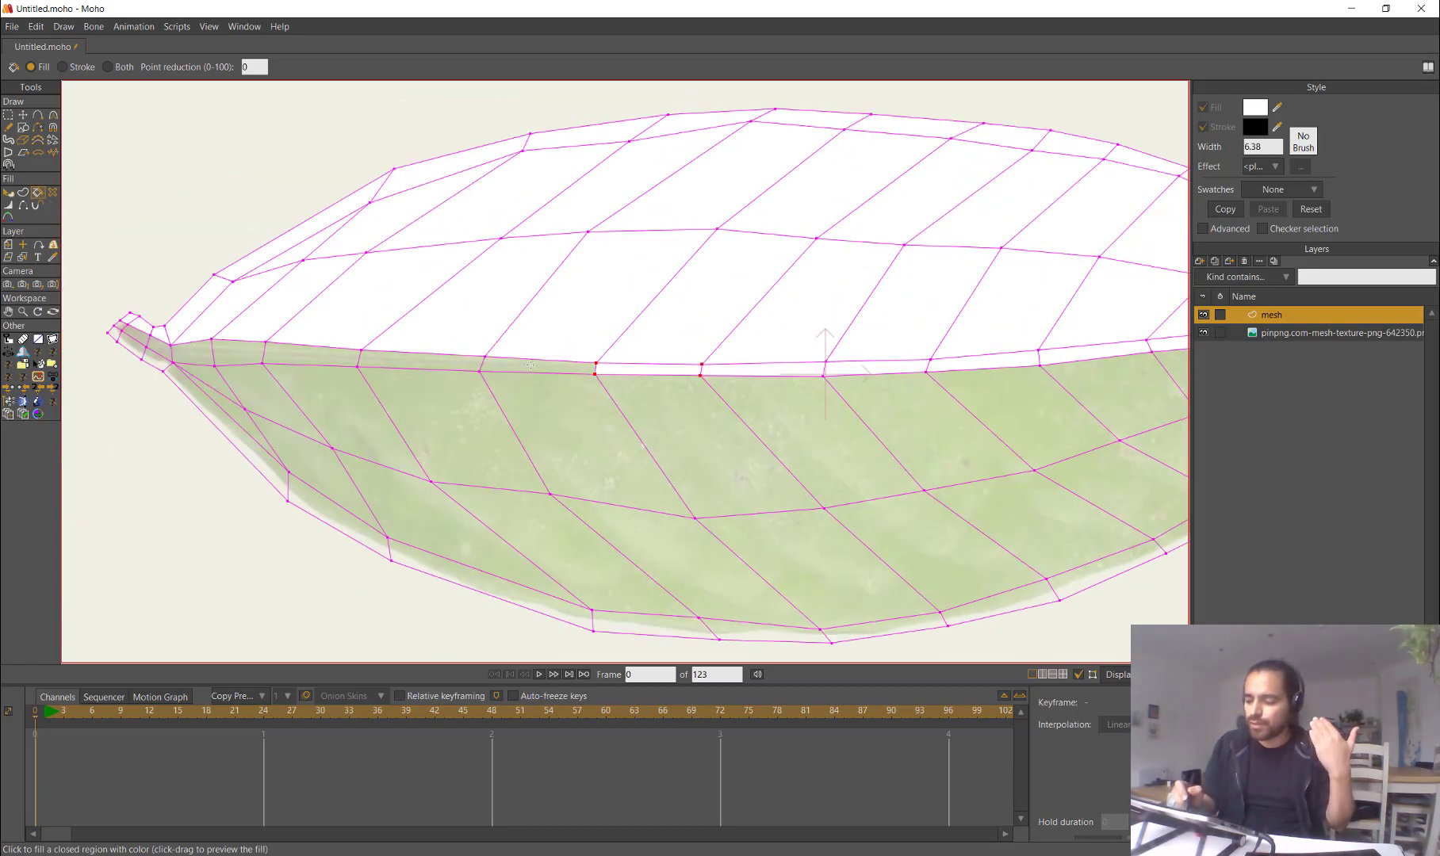
left_click(530, 365)
left_click(420, 361)
left_click(310, 355)
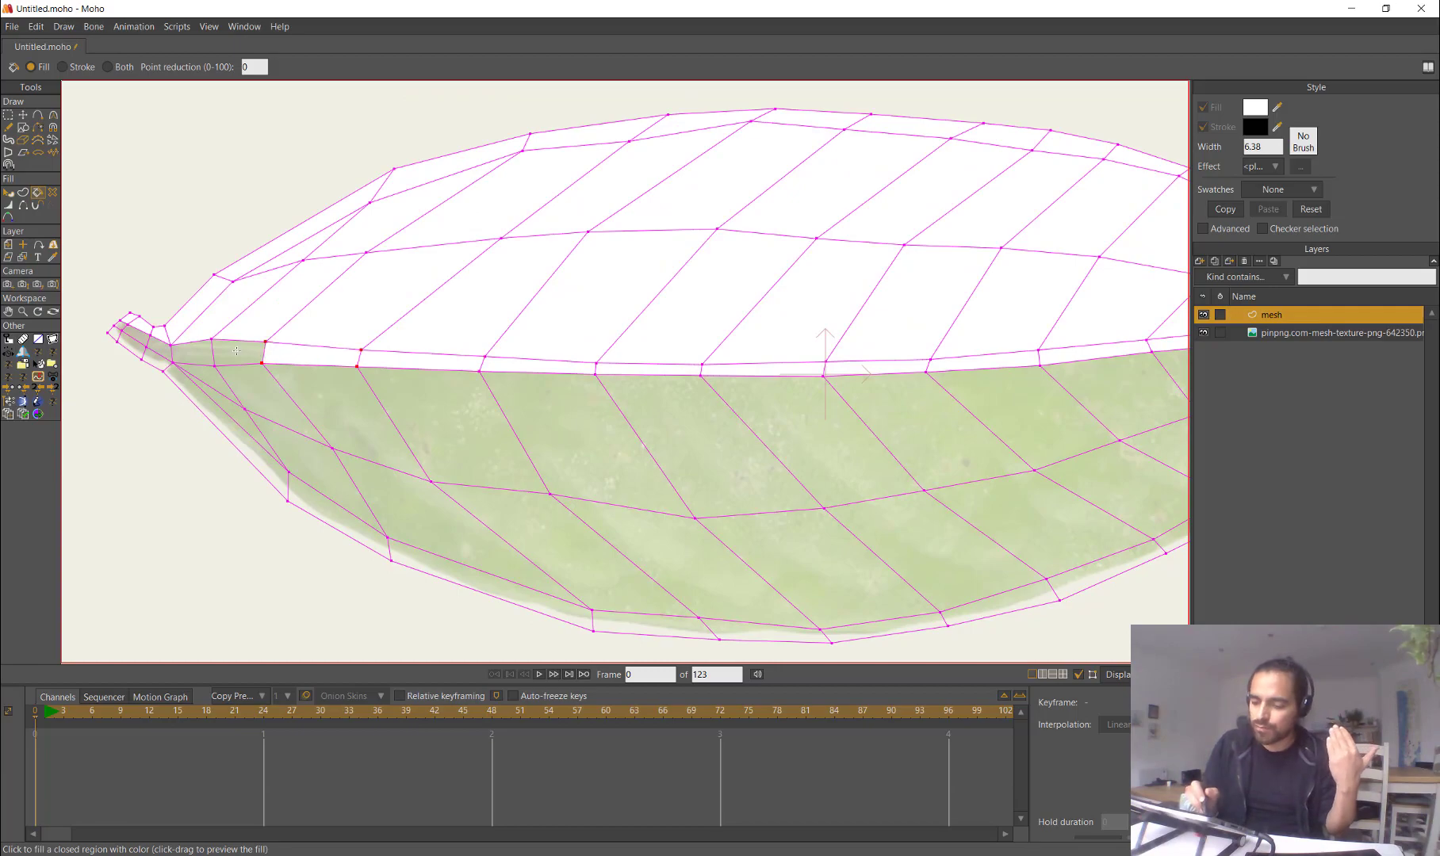
Step: Fill the last midrib cells at the leaf base and the centre cells of the stem with white
left_click(237, 351)
left_click(192, 352)
left_click(160, 344)
left_click(136, 335)
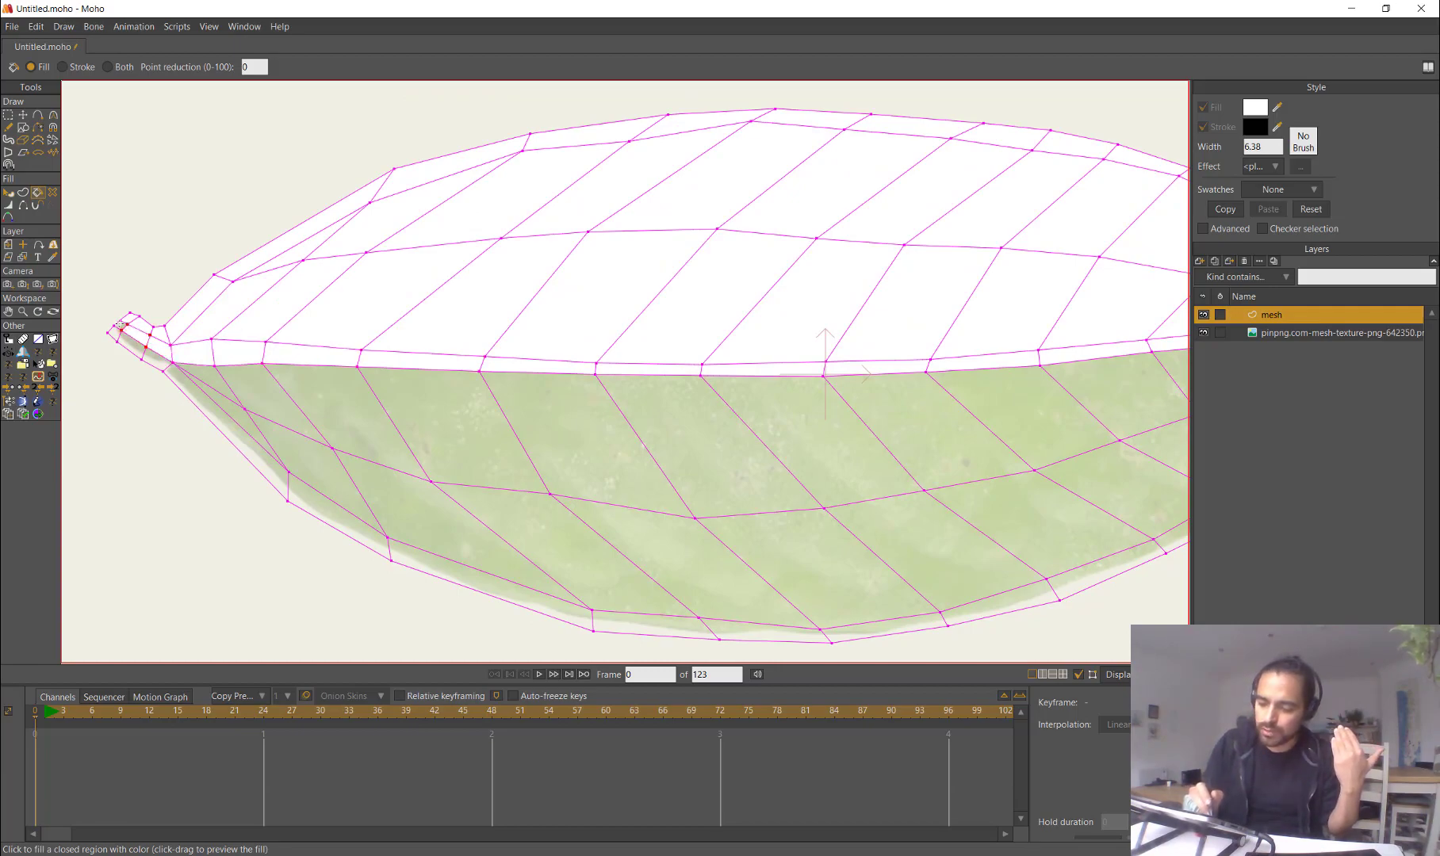
left_click(119, 325)
left_click(120, 325)
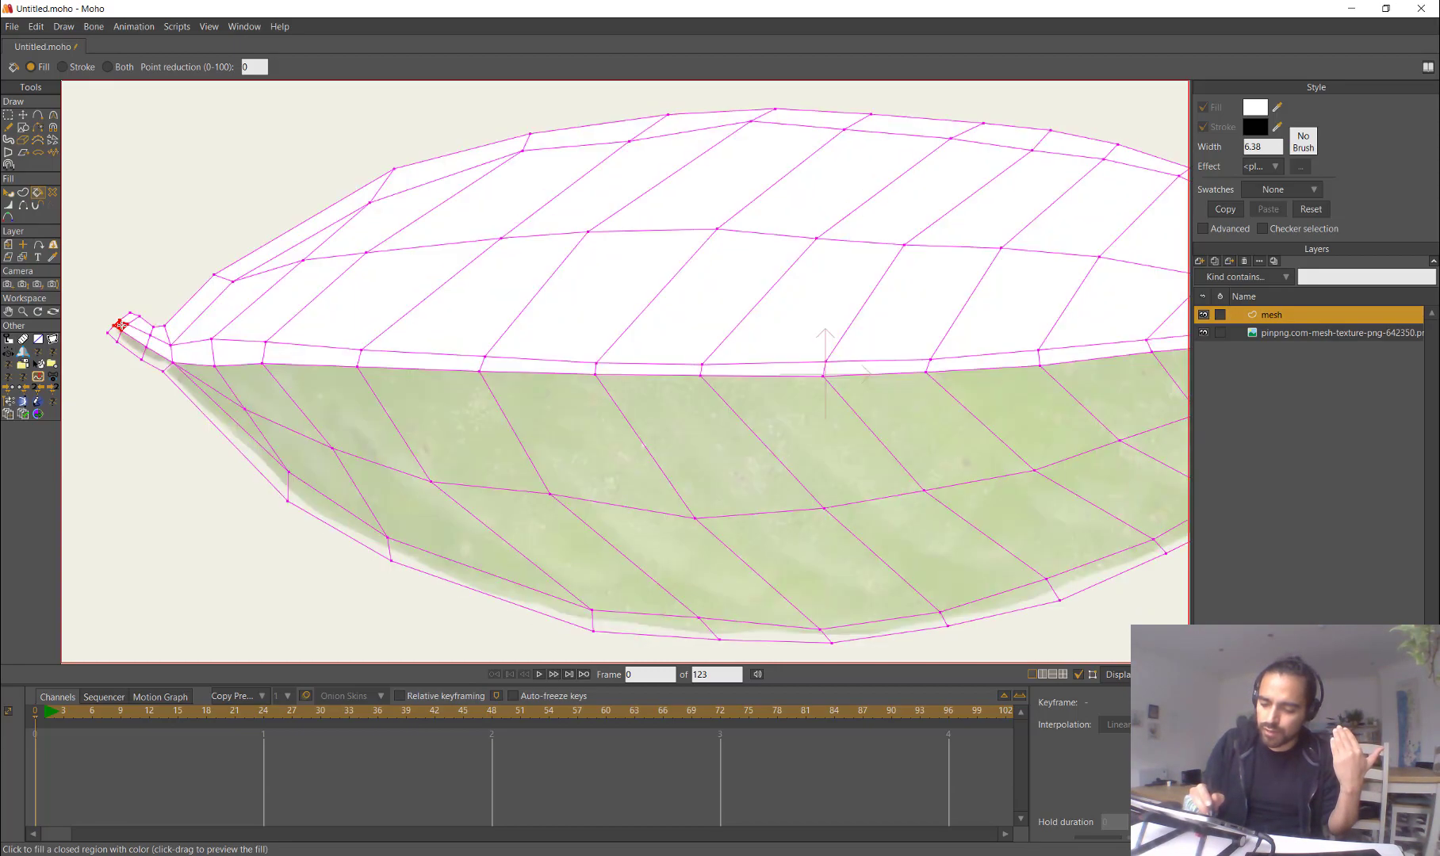
Step: Fill the stem's lower cells and the row just below the midrib with white, from the leaf base to past the middle
left_click(133, 346)
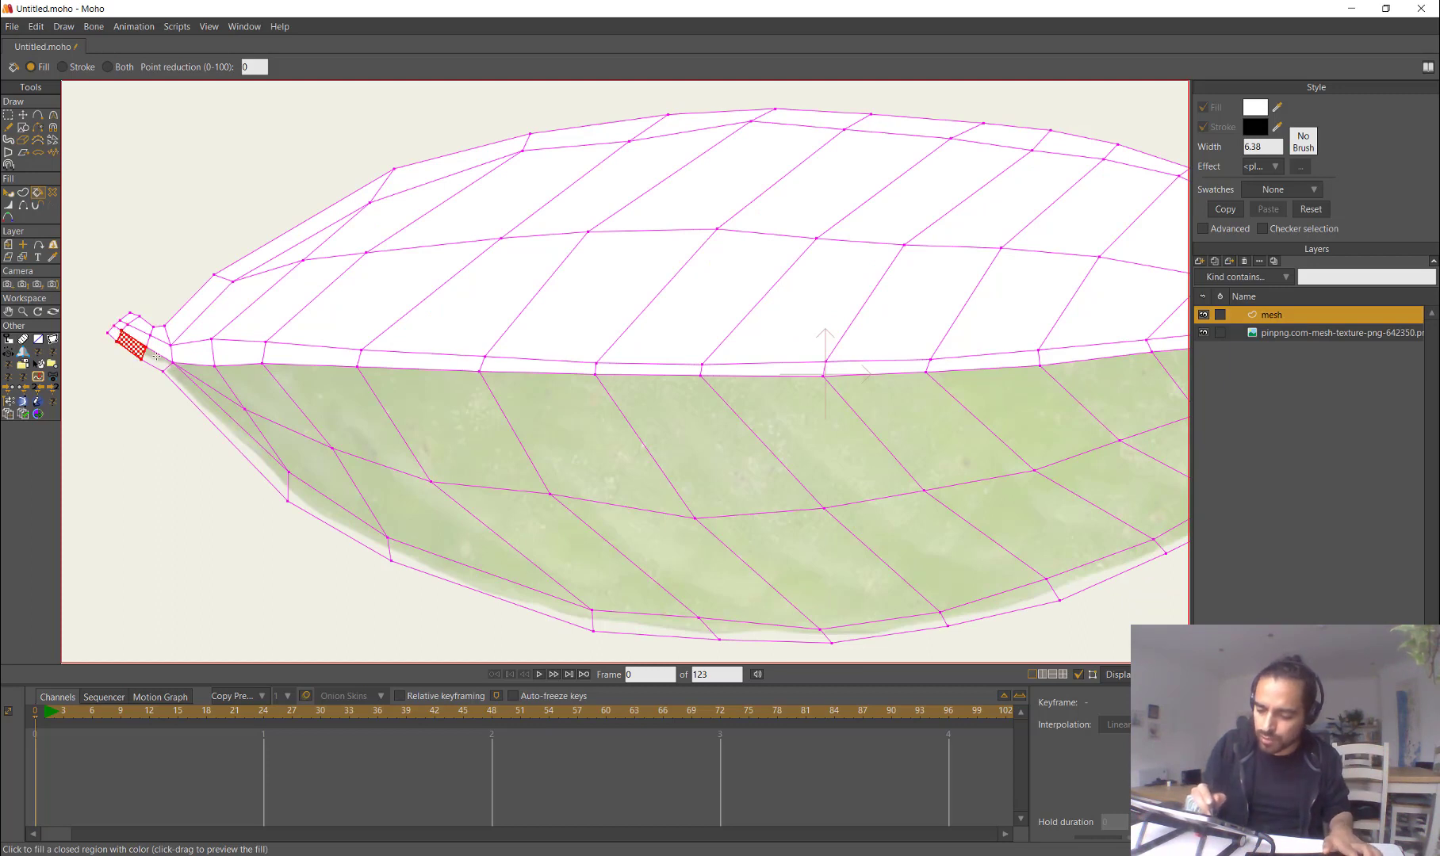
left_click(159, 360)
left_click(211, 380)
left_click(313, 400)
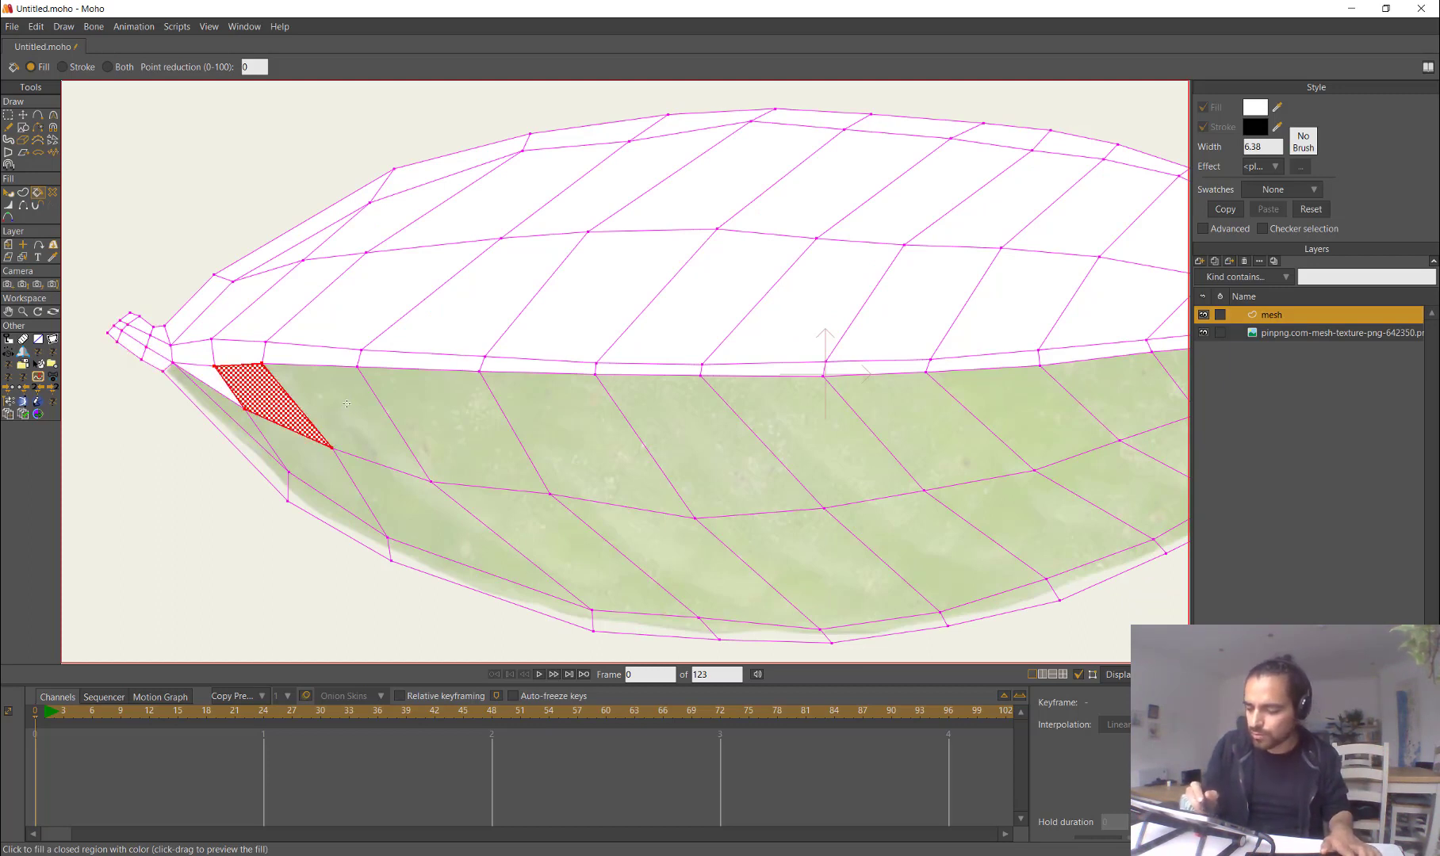
left_click(424, 420)
left_click(555, 432)
left_click(658, 436)
left_click(801, 436)
left_click(912, 429)
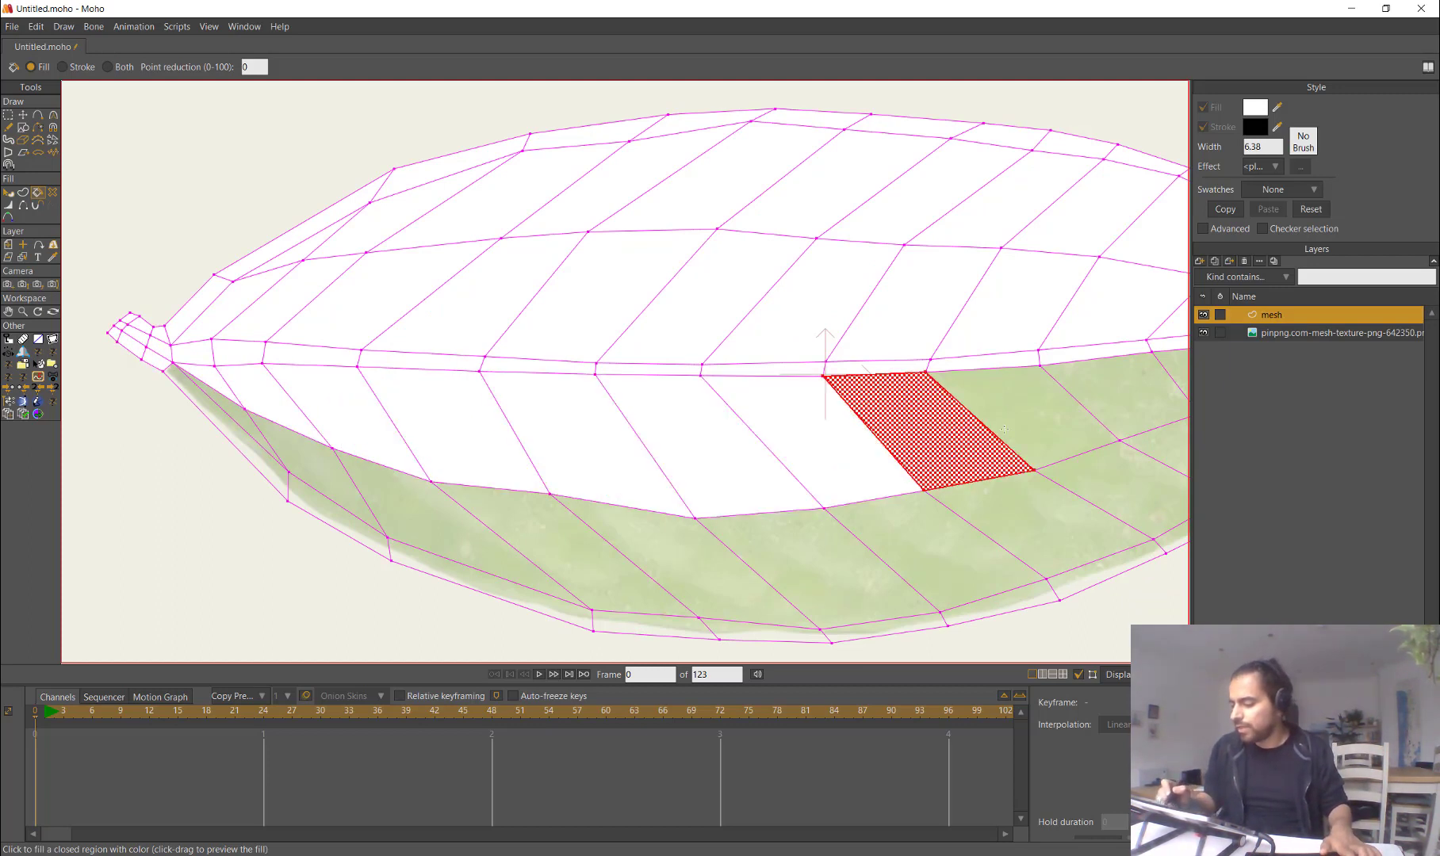
Step: Fill the remaining cells of the row just below the midrib with white up to the narrow leaf tip
left_click_drag(1023, 416, 802, 413)
left_click(805, 409)
left_click(896, 386)
left_click(999, 368)
scroll(1093, 349, "down", 3)
left_click(987, 358)
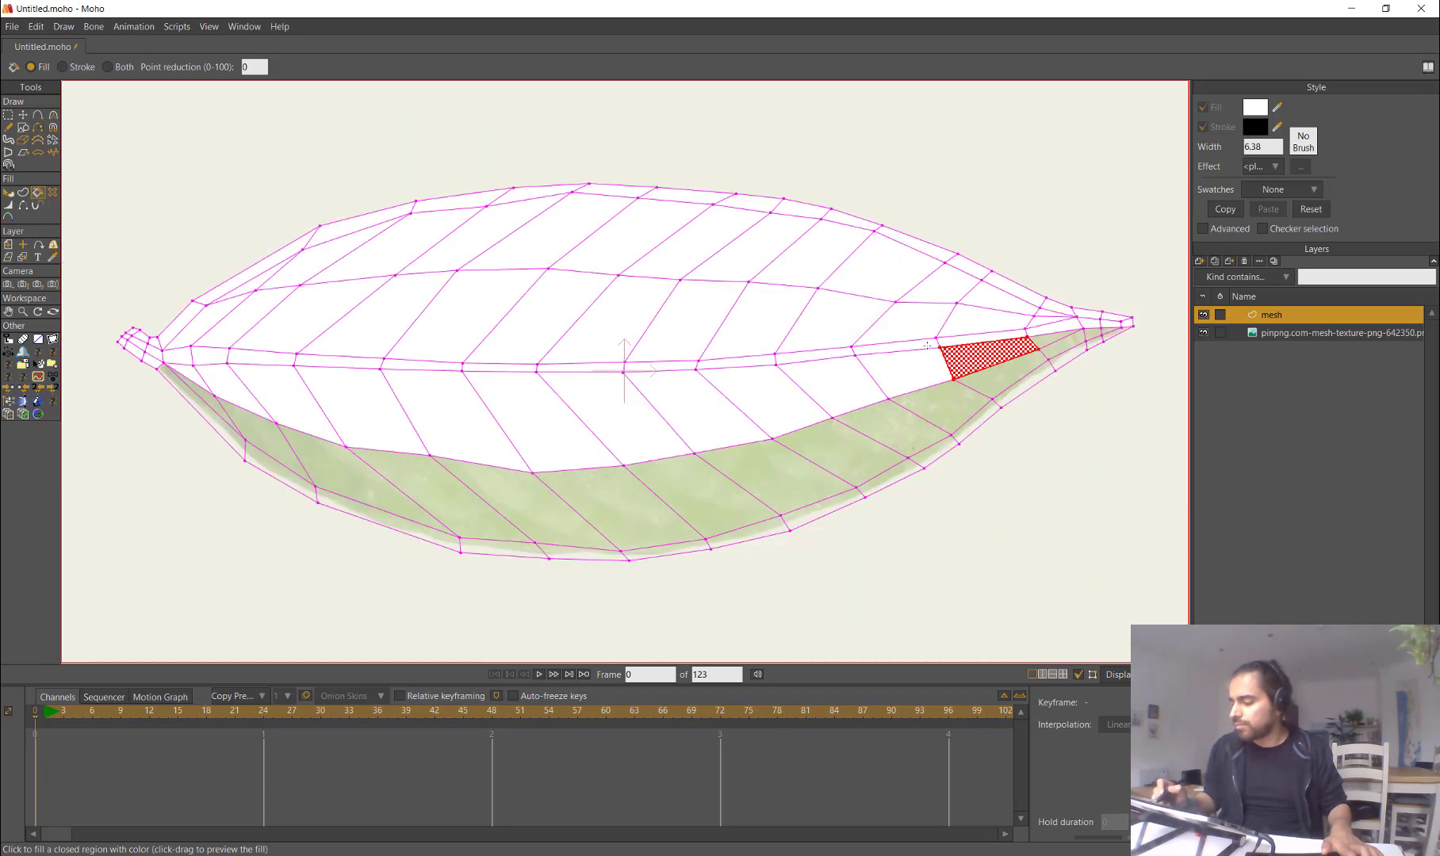
left_click_drag(1030, 468, 913, 474)
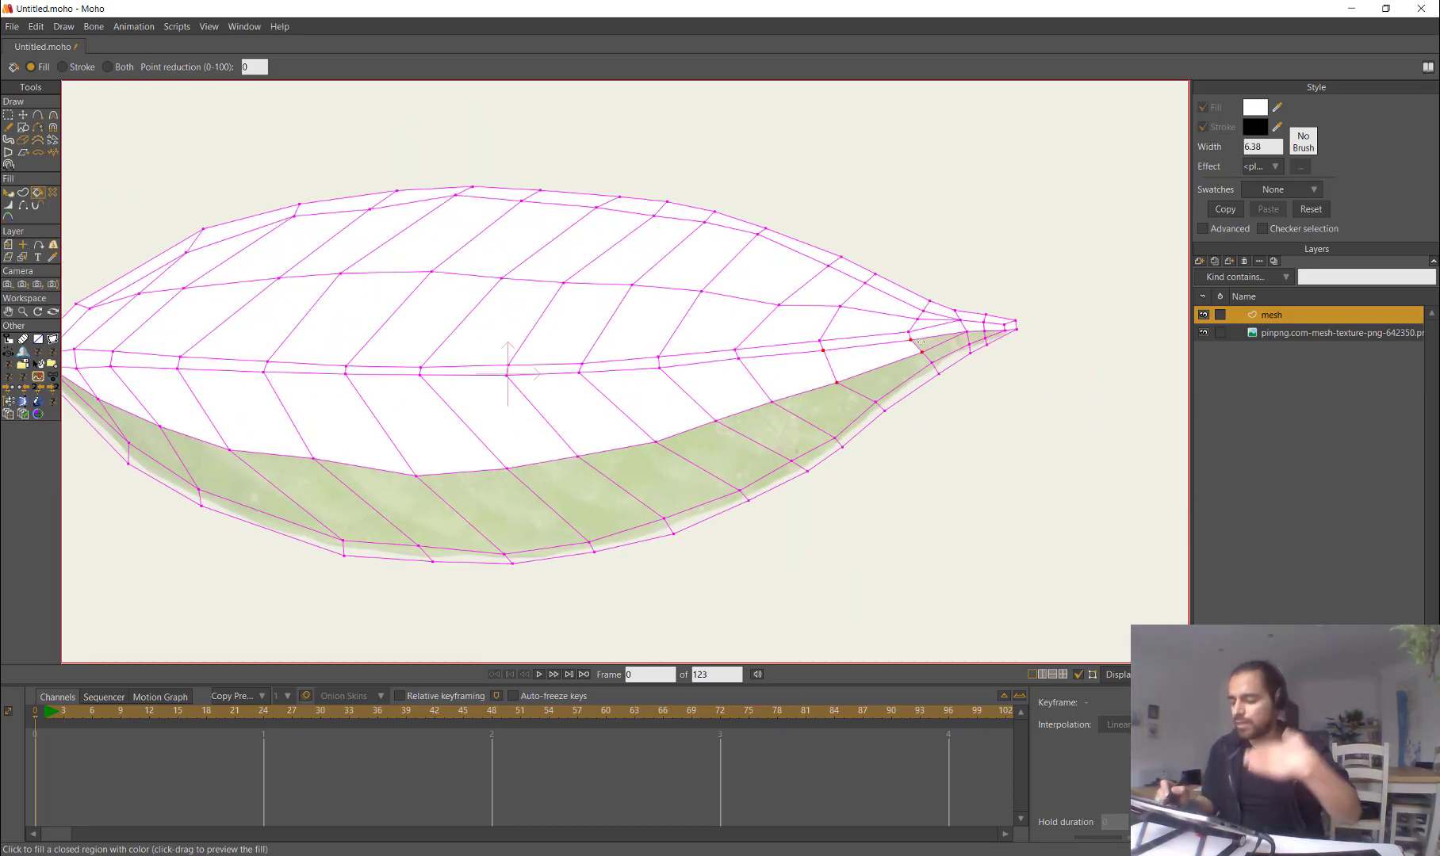
left_click(920, 341)
left_click_drag(98, 414, 245, 423)
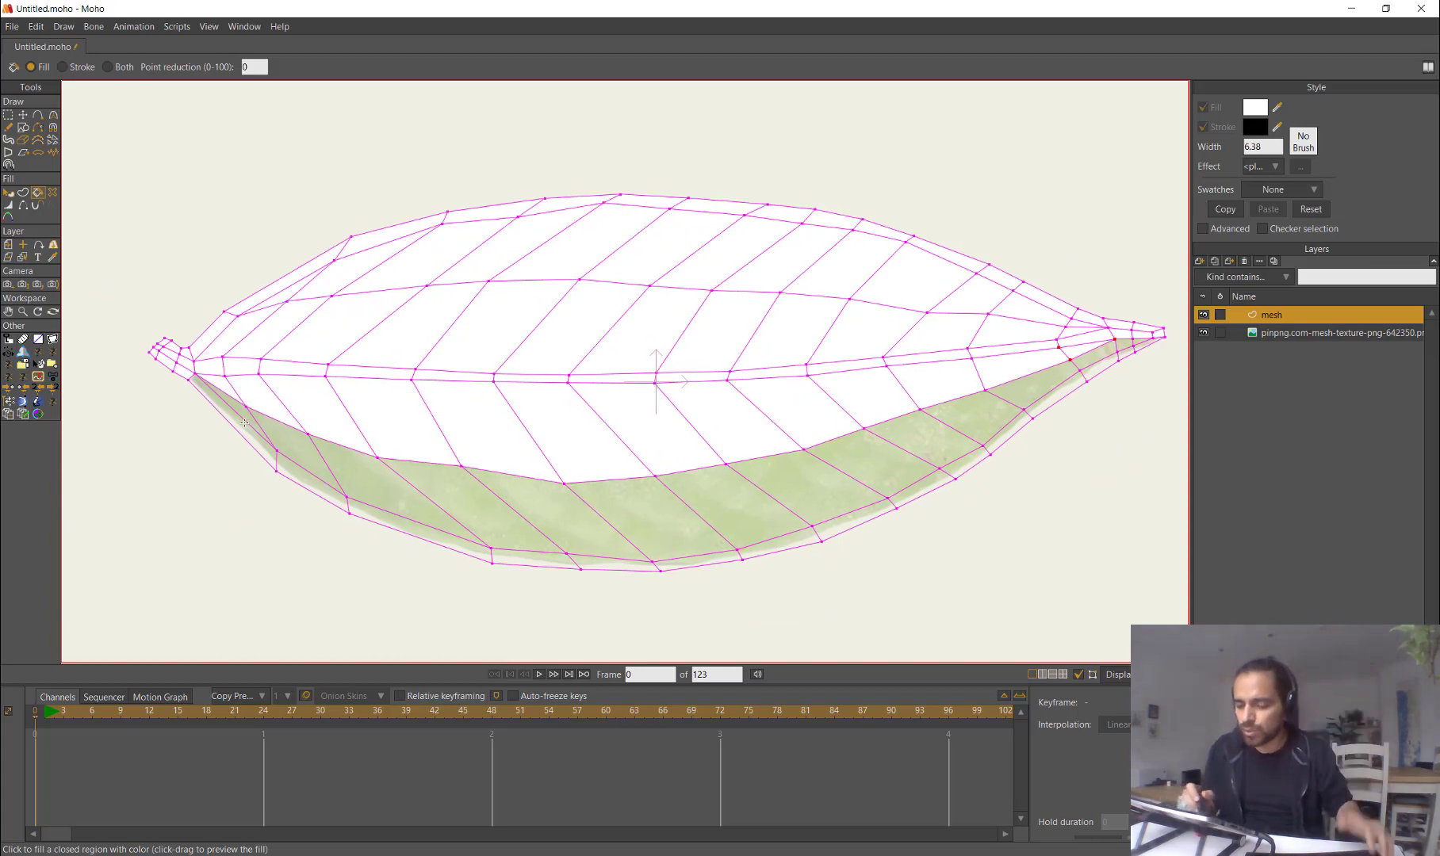
scroll(255, 407, "up", 1)
left_click(278, 433)
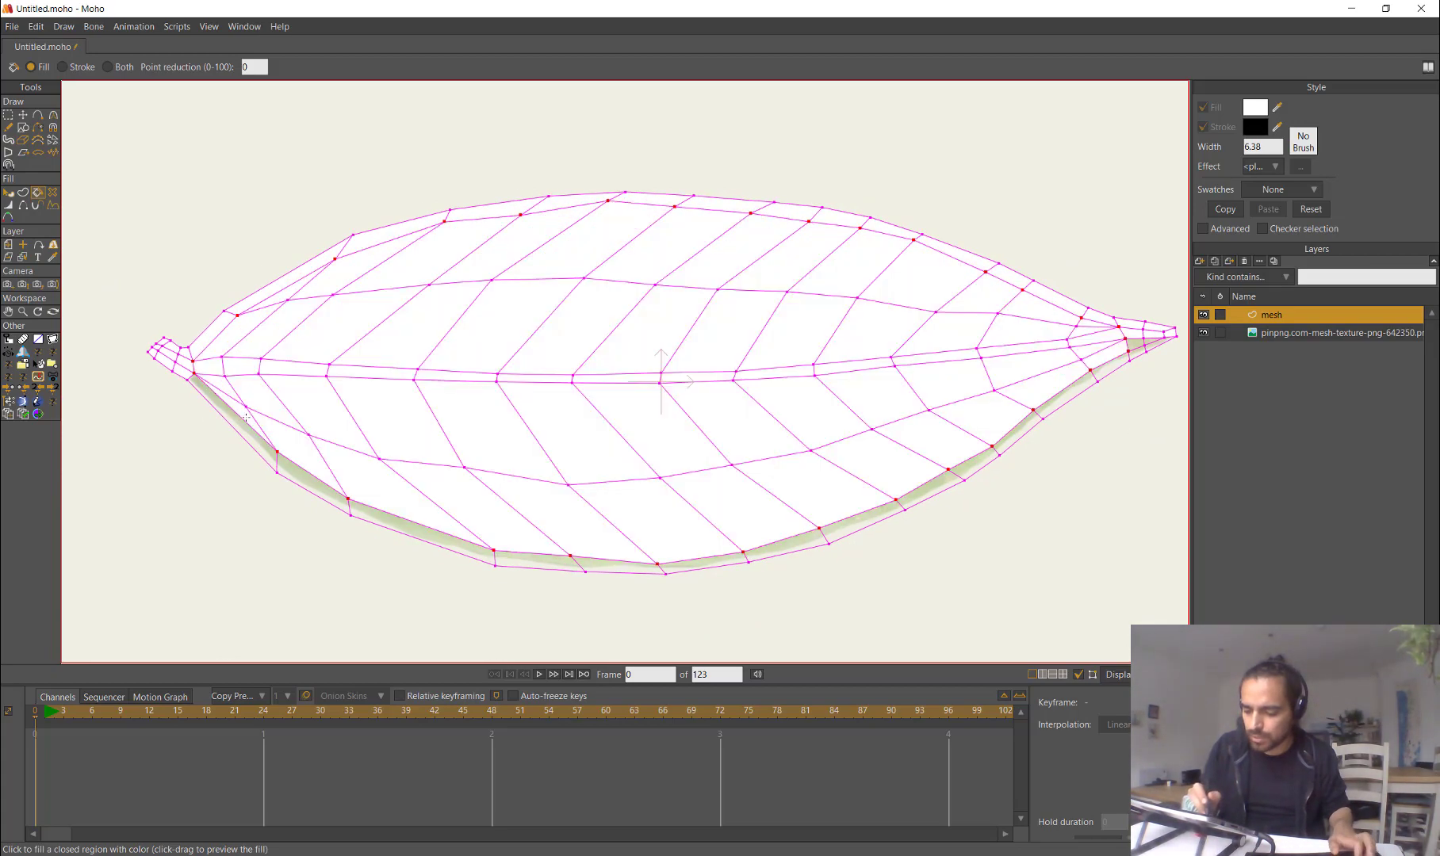
key("ctrl+z")
Step: Fill the lower half's outer row of large cells with white from the leaf base to the leaf's lowest point
left_click(269, 432)
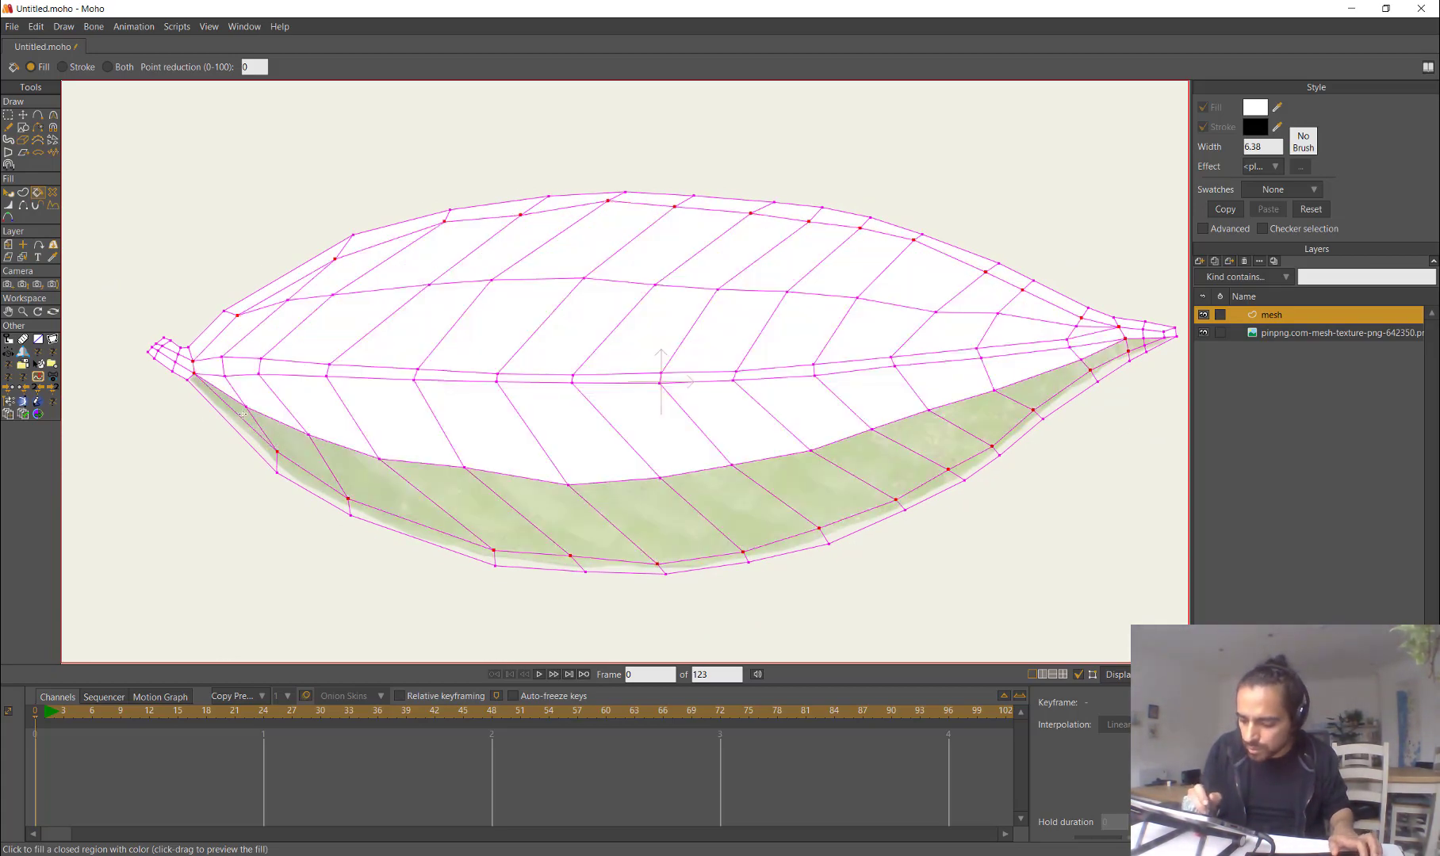
mouse_move(243, 413)
left_mouse_down()
mouse_move(297, 464)
mouse_move(404, 495)
mouse_move(532, 496)
left_mouse_up()
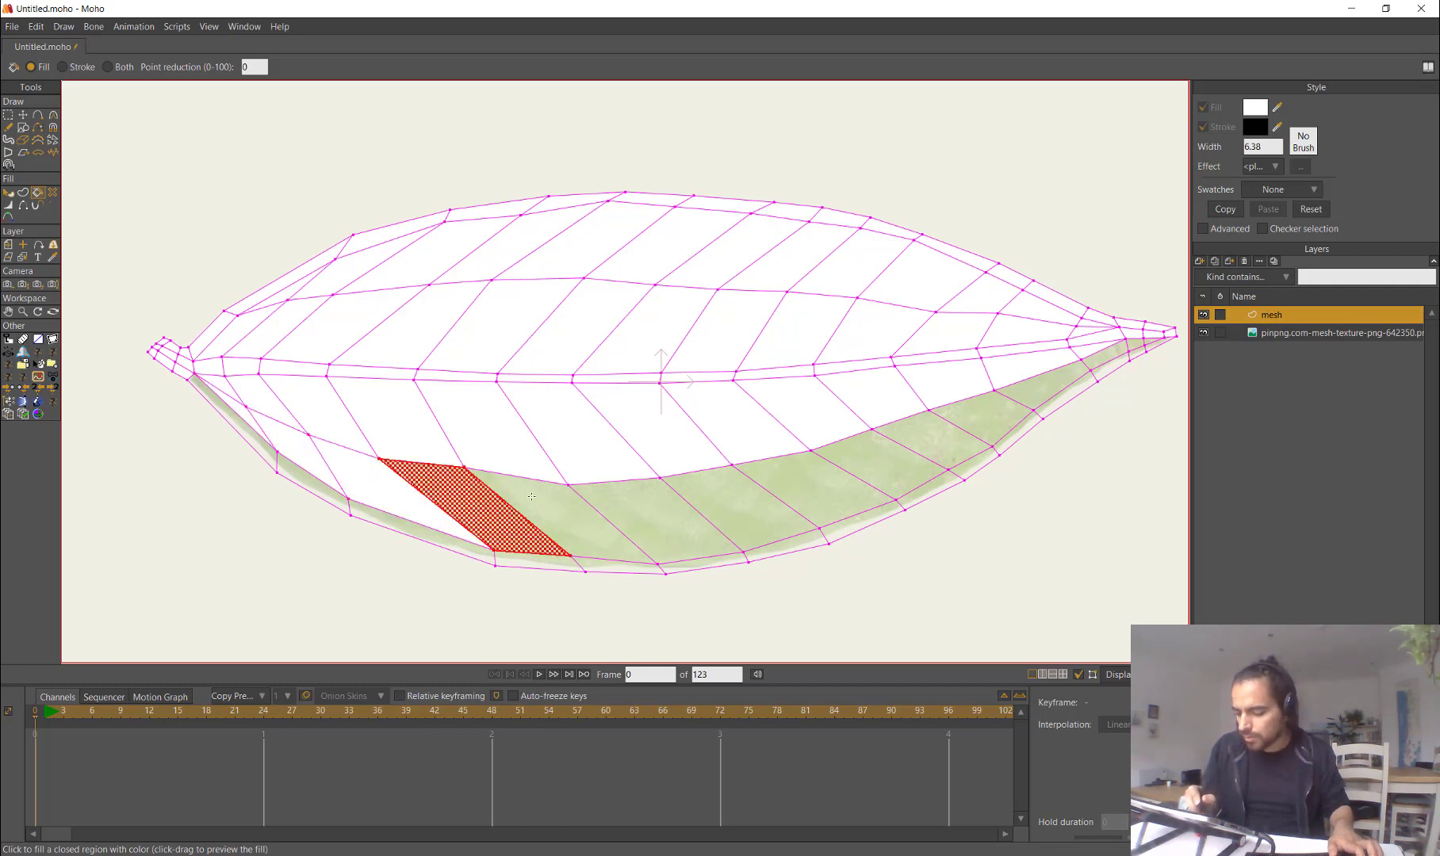
left_click(535, 498)
left_click(636, 504)
left_click_drag(799, 484, 647, 429)
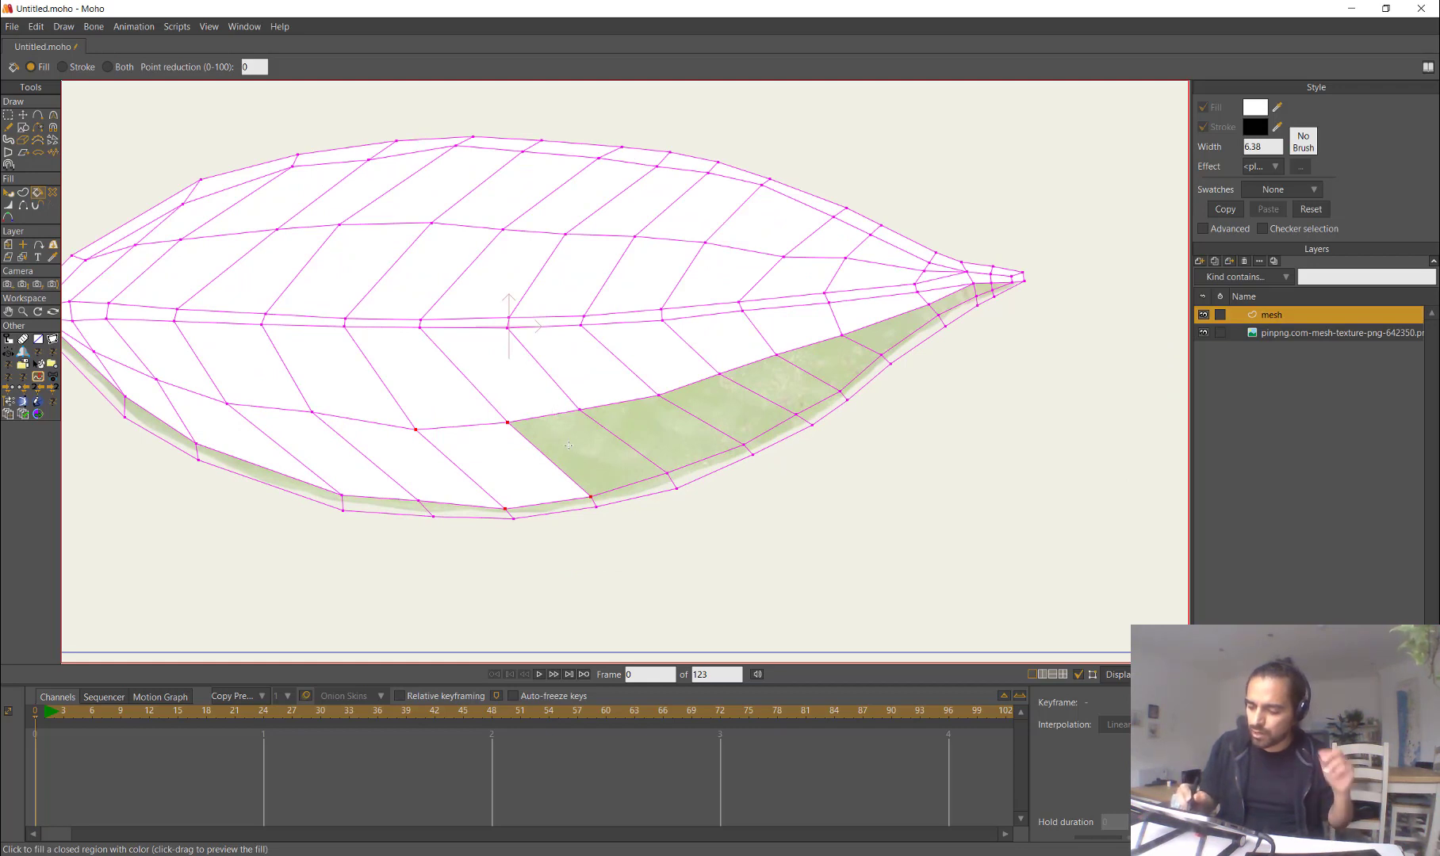
Step: Preview the fill regions around the next lower outer row cell, past the leaf's lowest point, and fill that cell with white
mouse_move(569, 445)
left_mouse_down()
mouse_move(654, 432)
mouse_move(805, 367)
left_mouse_up()
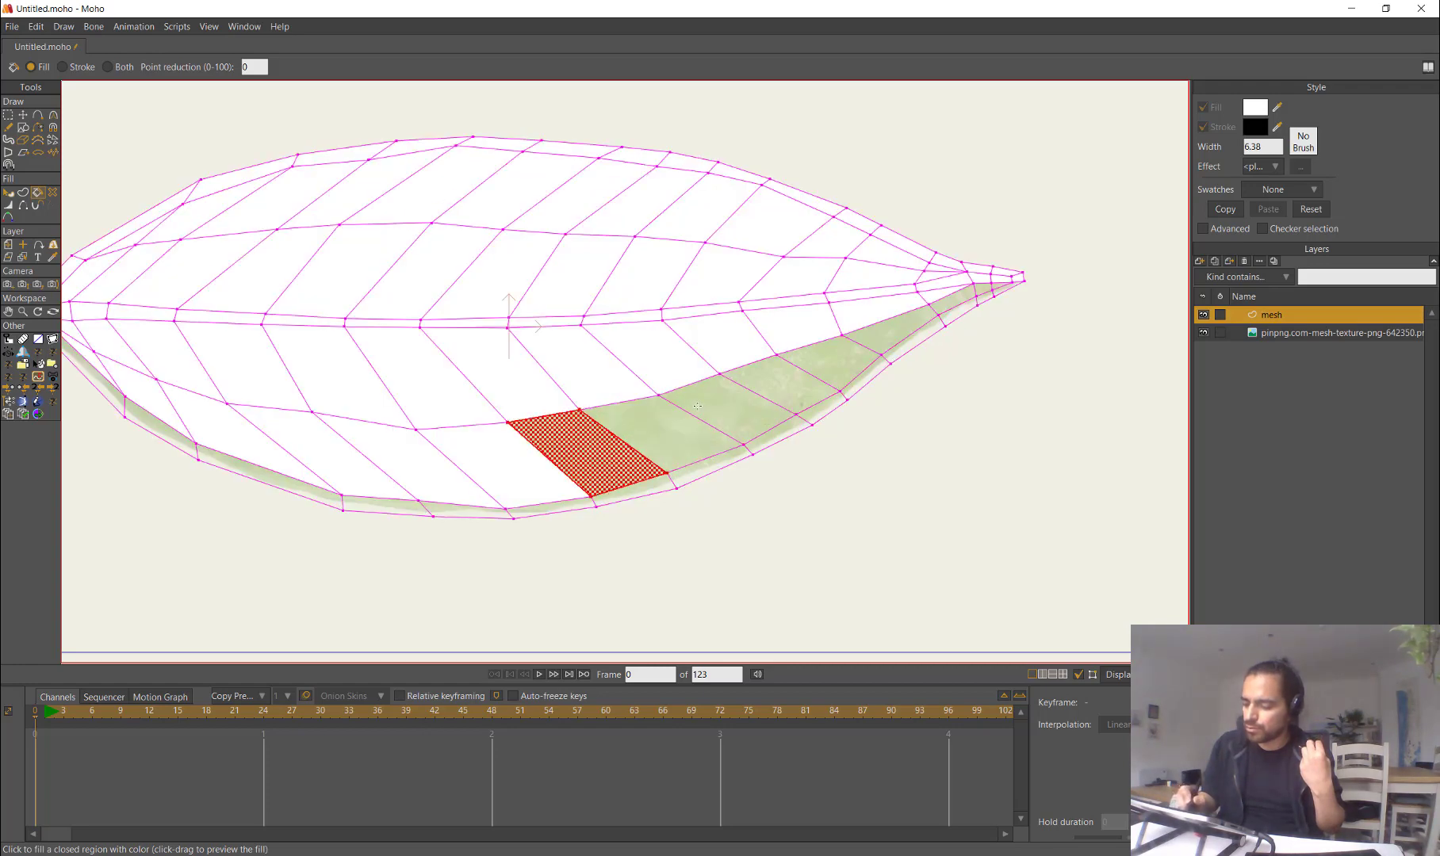
left_click(626, 447)
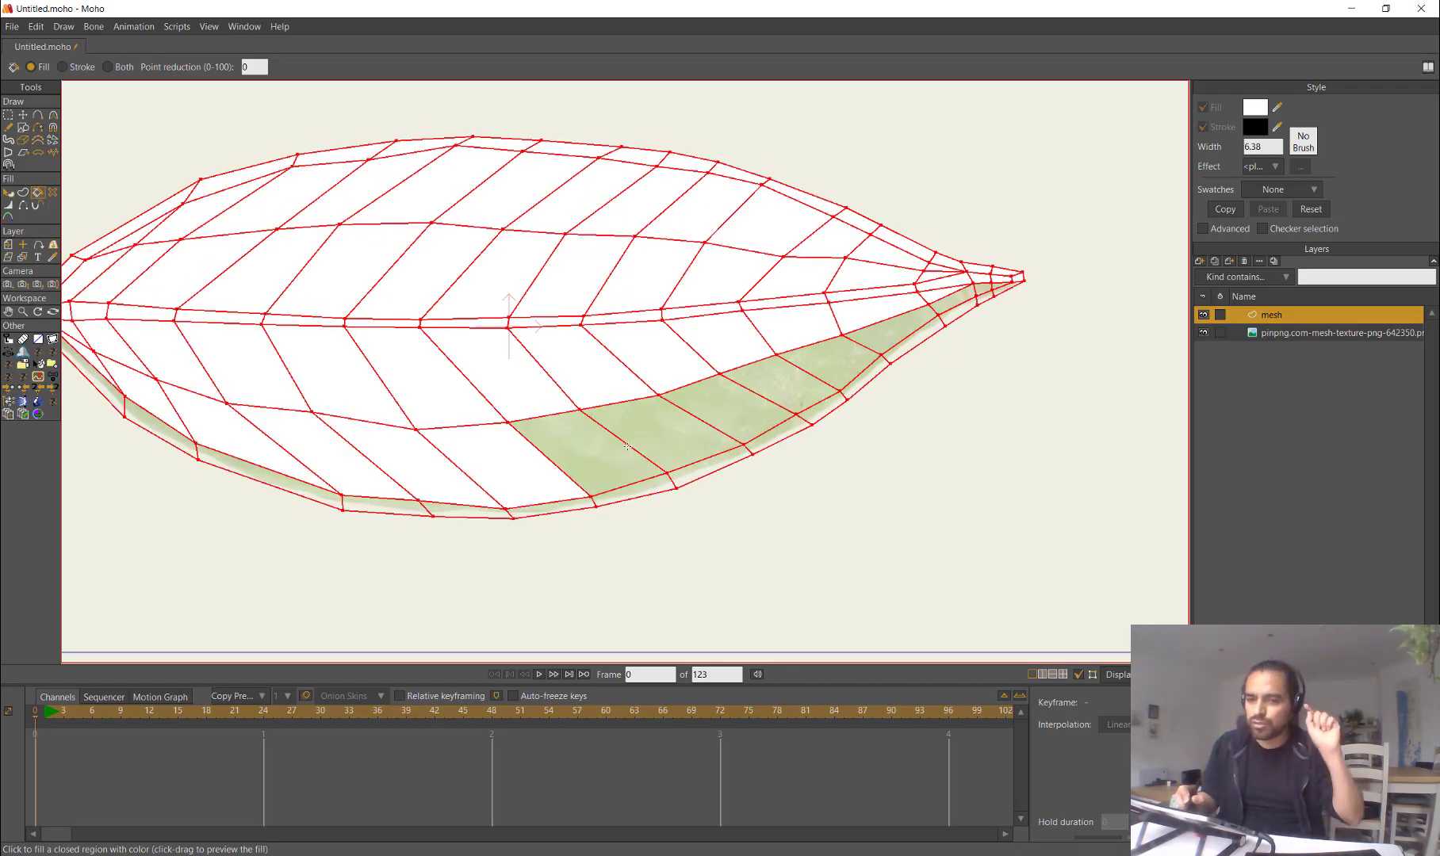
left_click(574, 432)
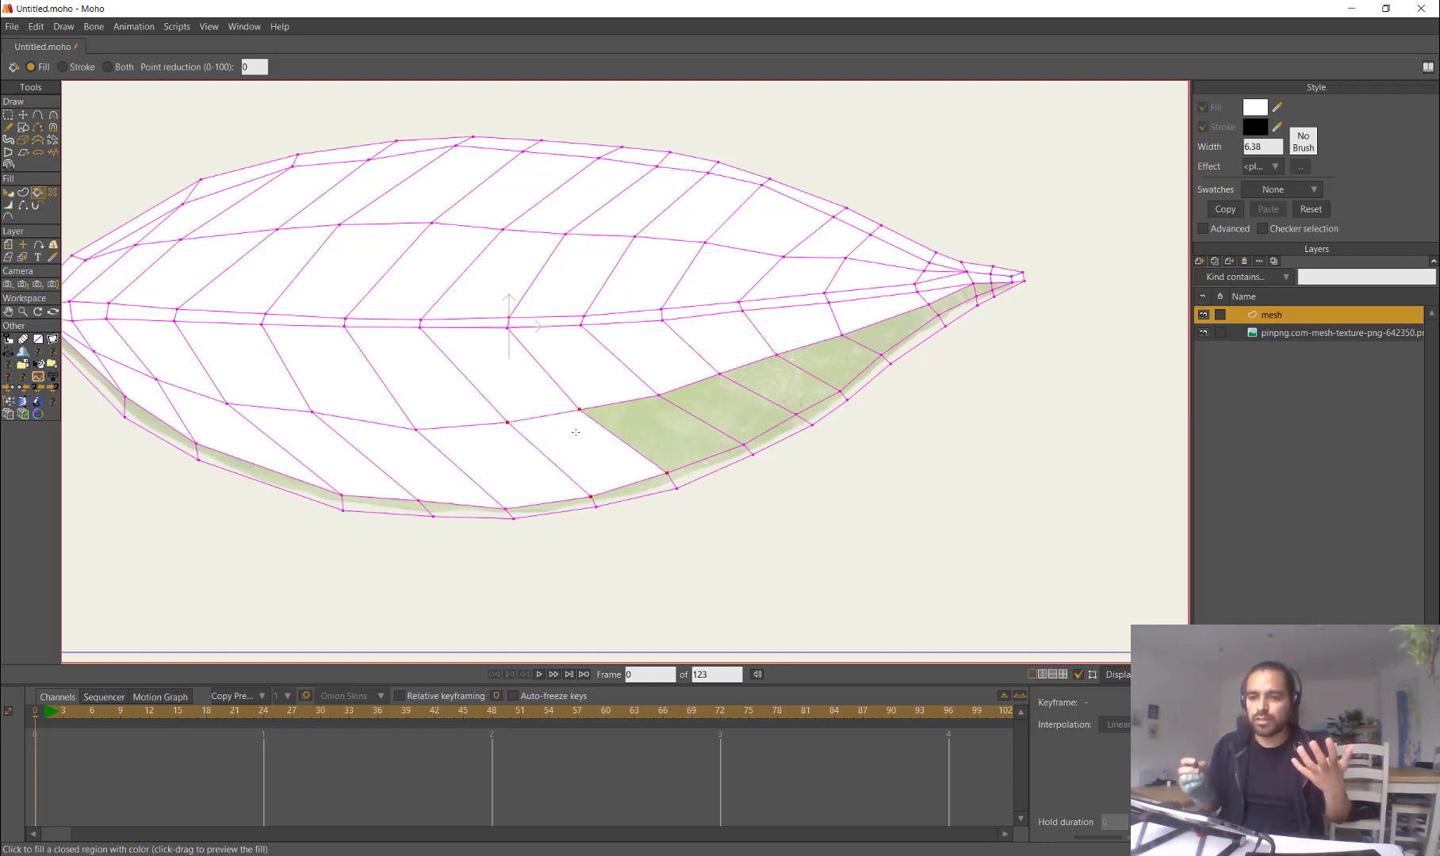
Step: Fill the remaining cells of the lower half's outer row with white out to the end of the narrow leaf tip
left_click(658, 436)
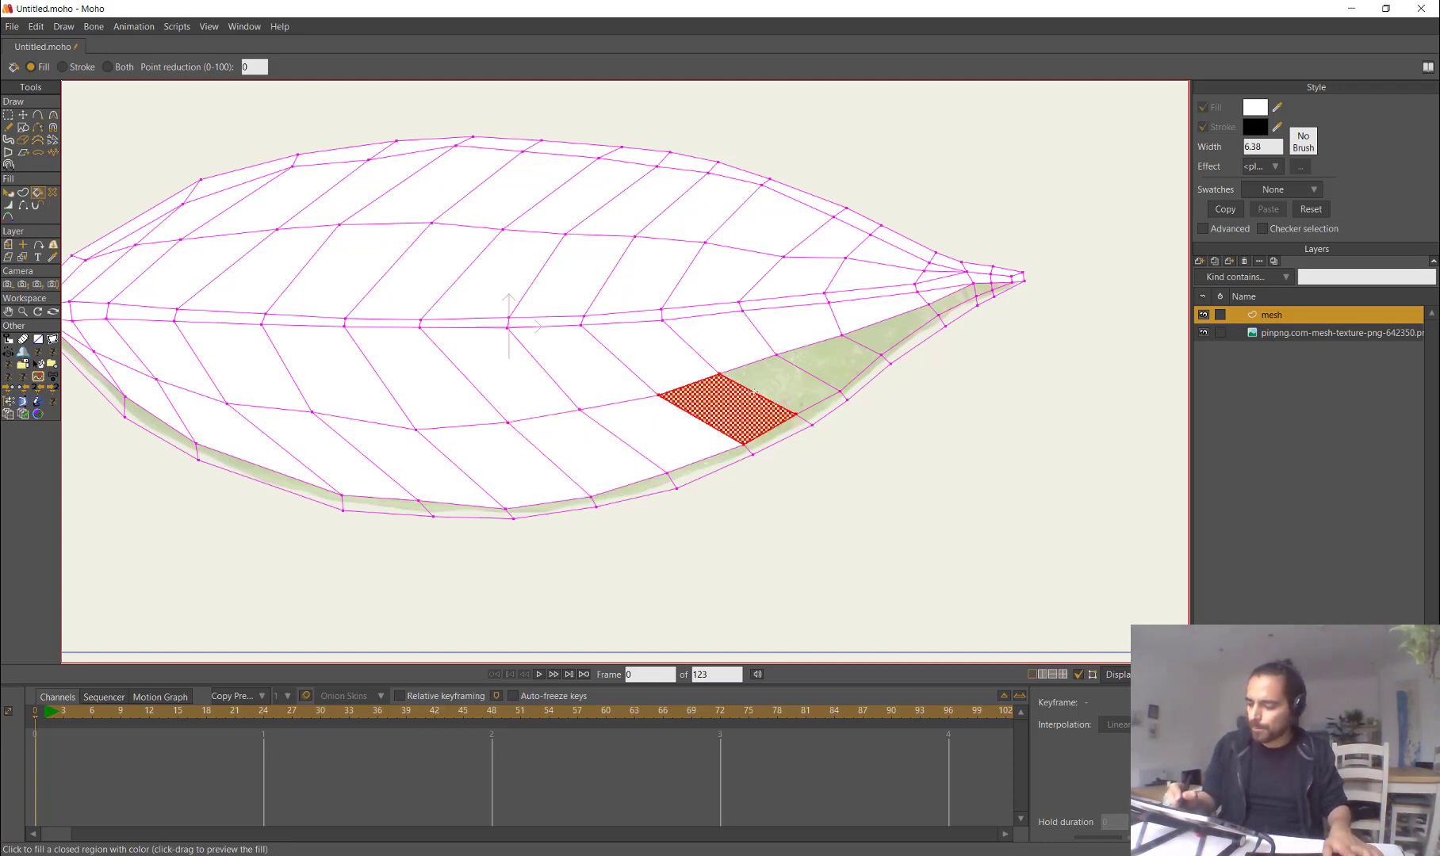
left_click(728, 408)
left_click(785, 382)
left_click(868, 353)
left_click(903, 318)
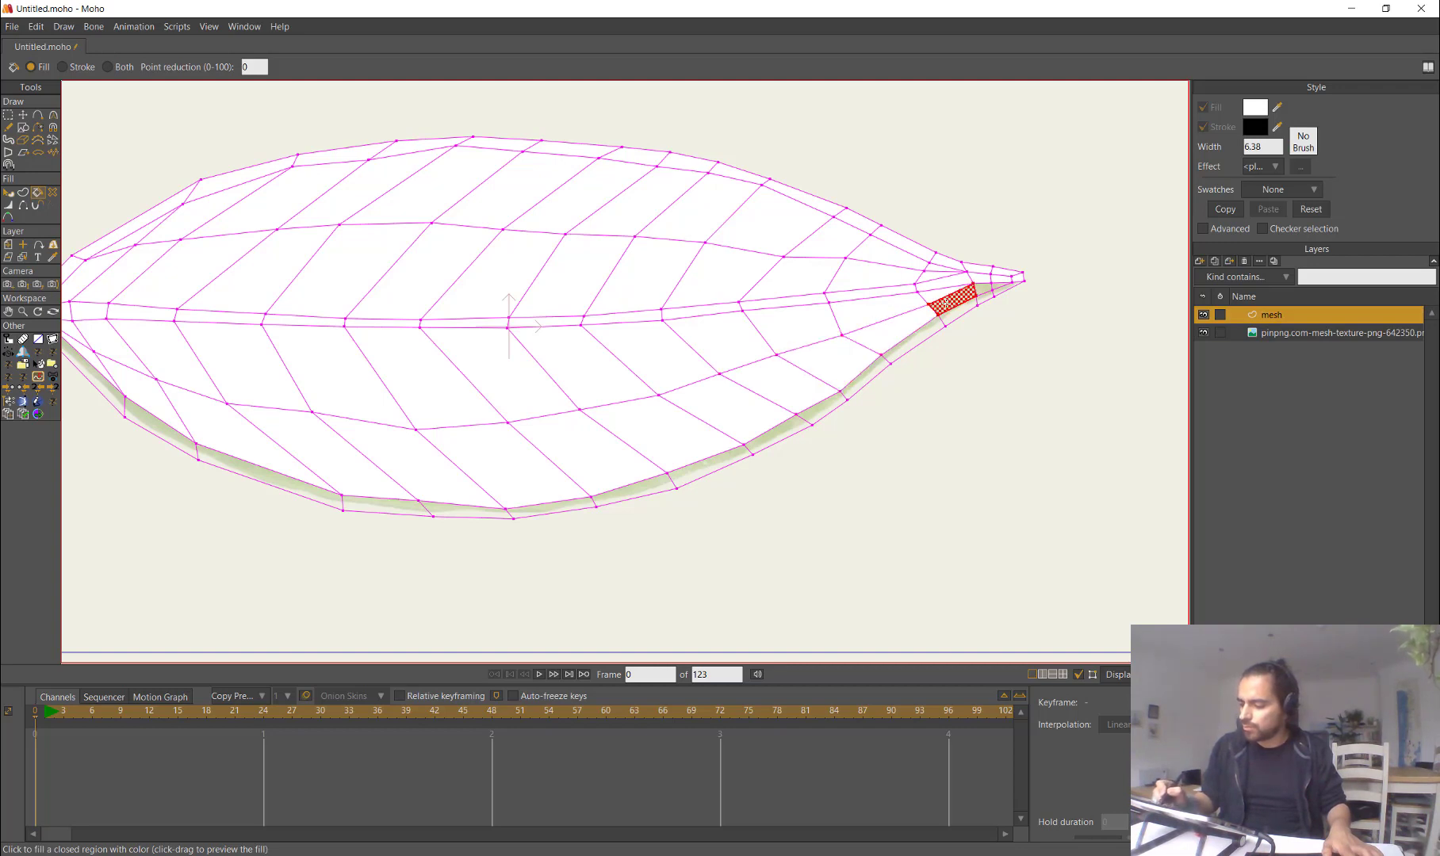
left_click(956, 298)
scroll(956, 295, "up", 2)
left_click(965, 262)
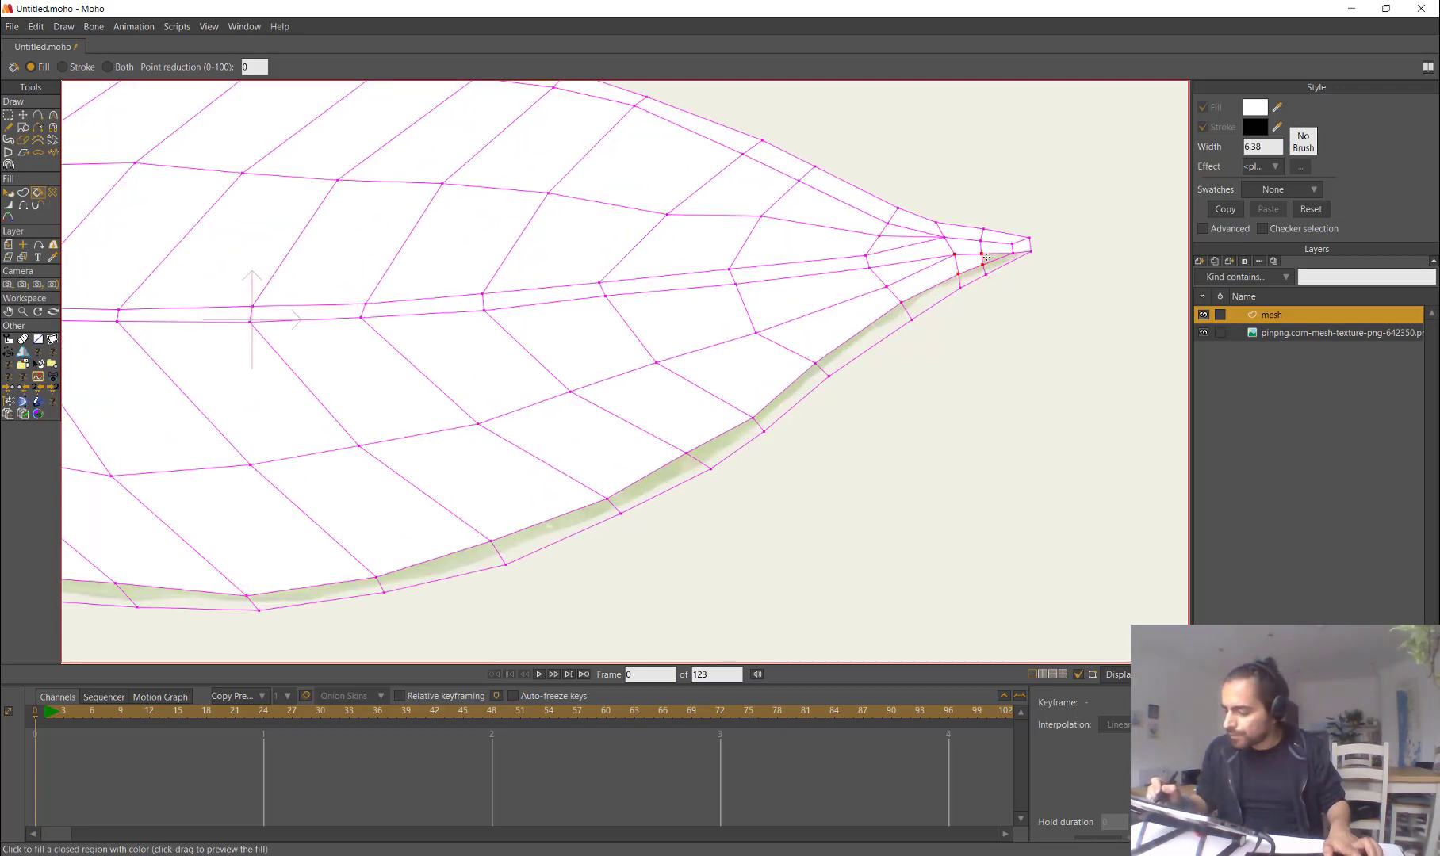
left_click(994, 259)
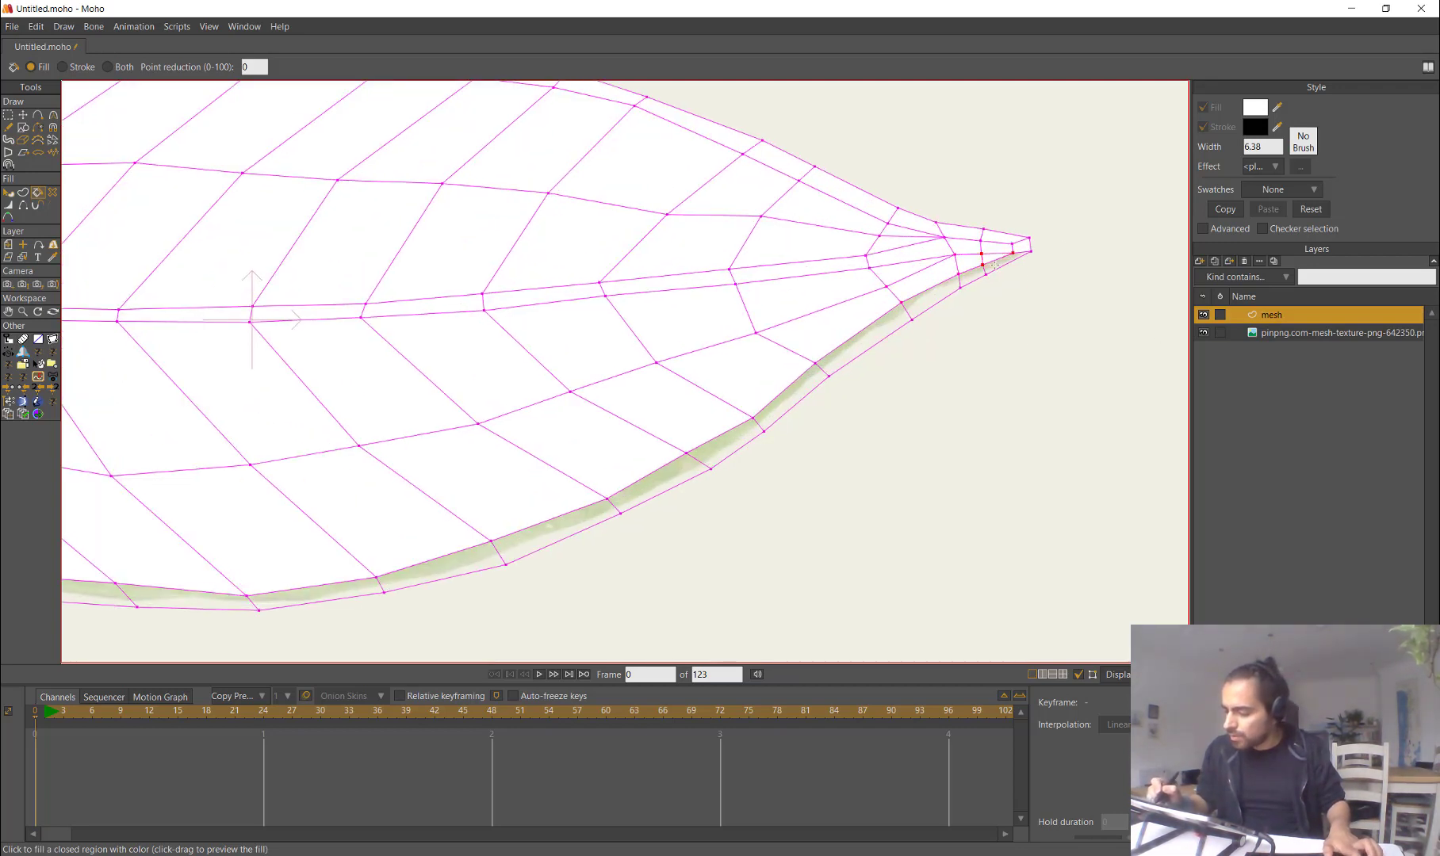
Step: Fill the first lower rim cells with white, working back from the leaf tip along the rising edge
left_click(929, 299)
left_click(862, 340)
left_click(791, 396)
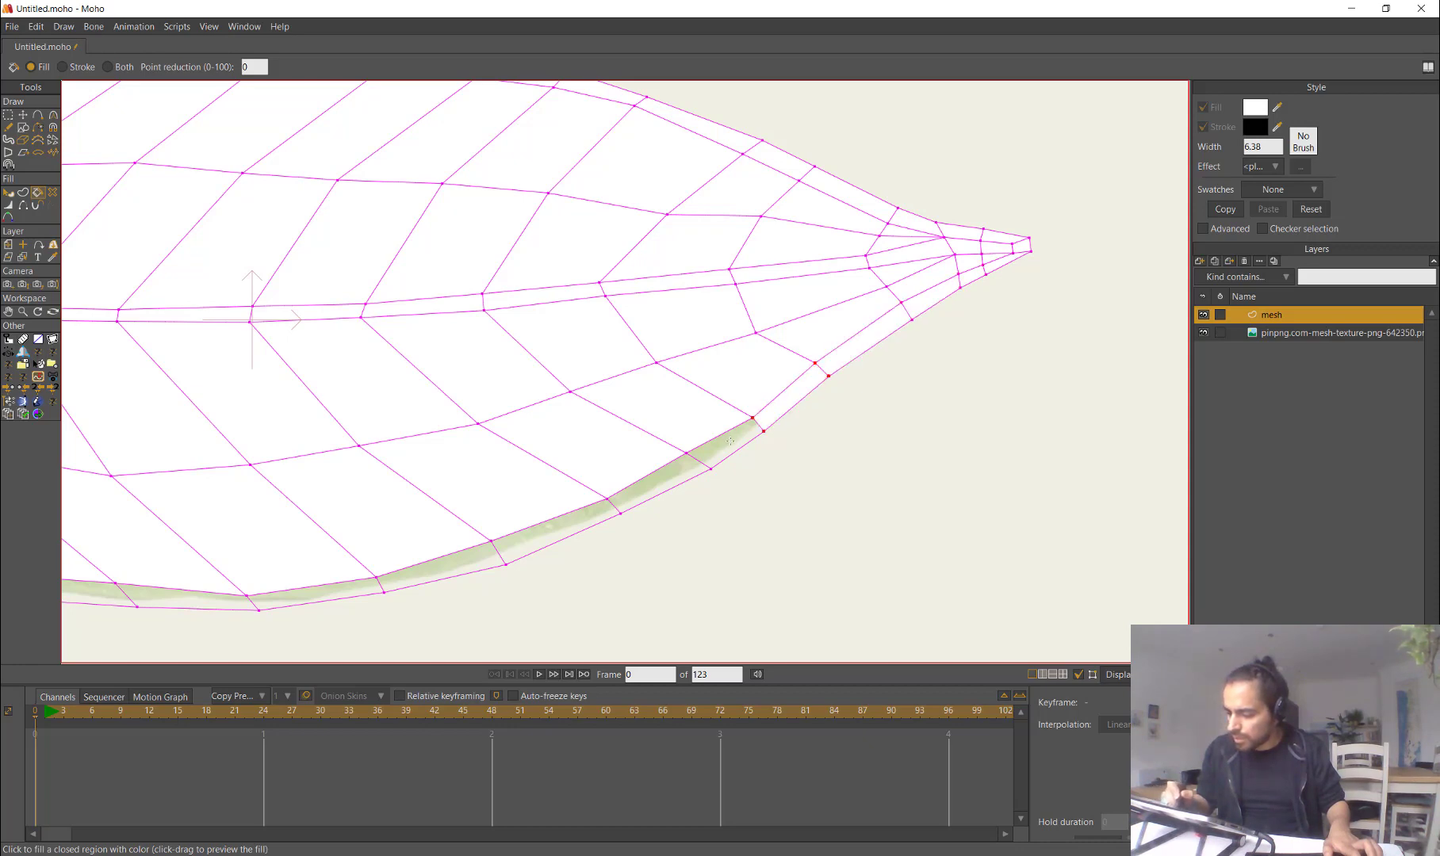
left_click(731, 441)
Step: Continue filling the lower rim cells with white toward the leaf base, to just past the leaf's lowest point
left_click_drag(732, 436, 900, 343)
left_click(829, 384)
left_click(718, 431)
left_click(607, 469)
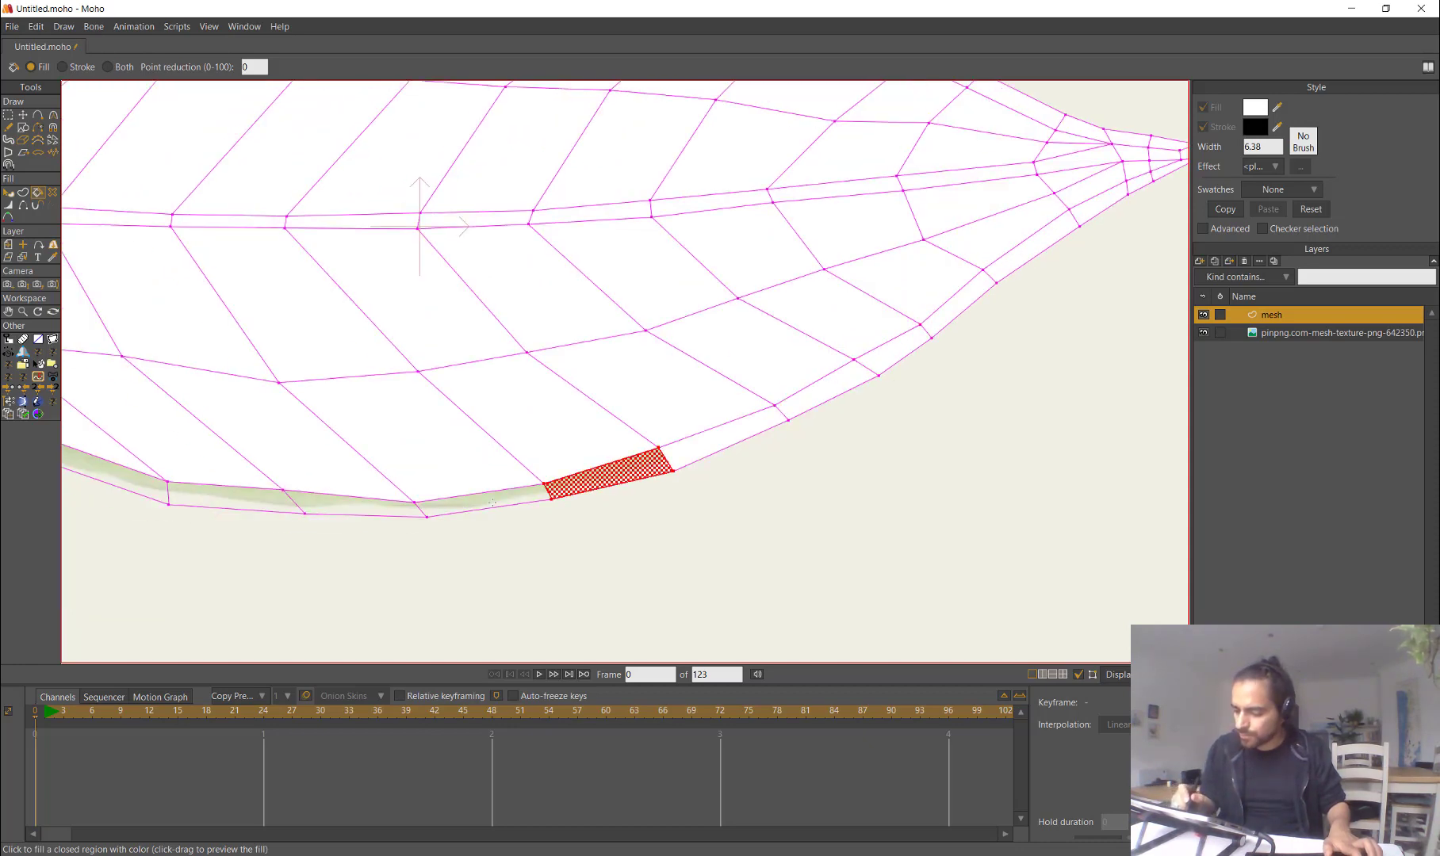
left_click(484, 498)
left_click(376, 504)
mouse_move(376, 505)
left_mouse_down()
mouse_move(626, 455)
mouse_move(689, 469)
left_mouse_up()
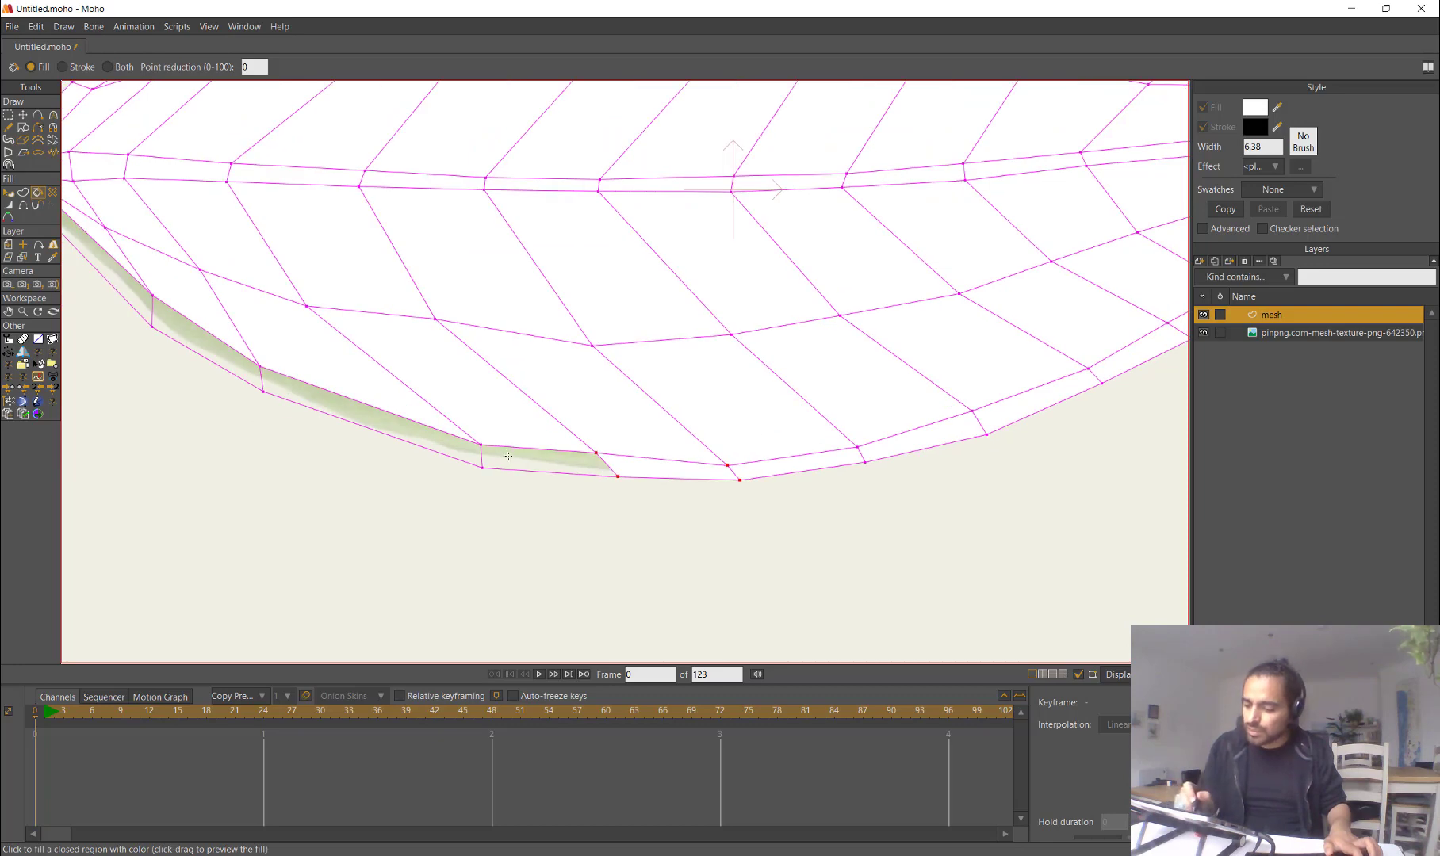
Step: Fill the remaining lower rim cells with white up to the leaf base
left_click(547, 461)
left_click(371, 417)
left_click(222, 354)
left_click_drag(222, 355, 421, 495)
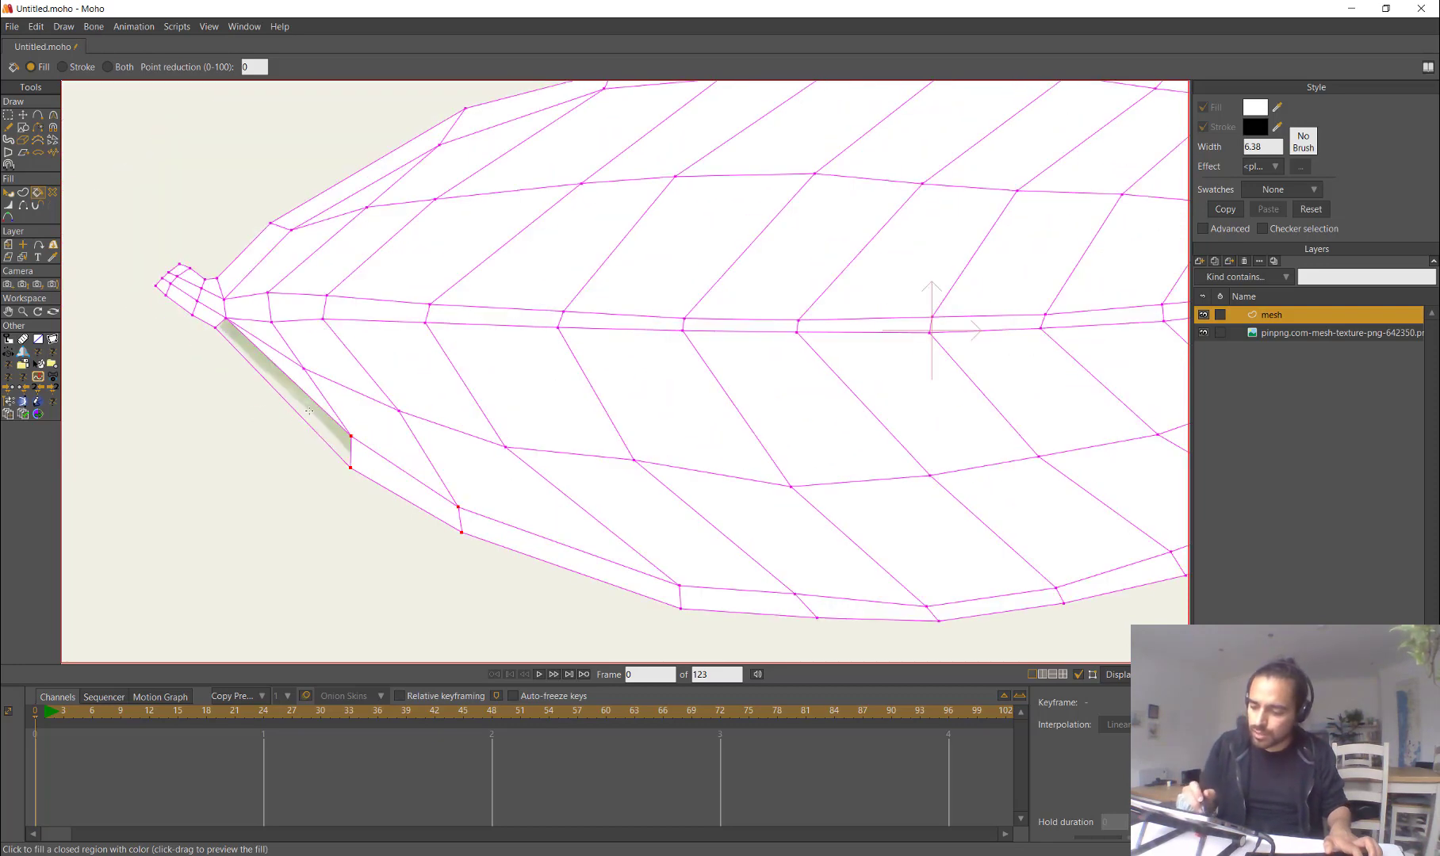
left_click(282, 388)
scroll(714, 404, "down", 5)
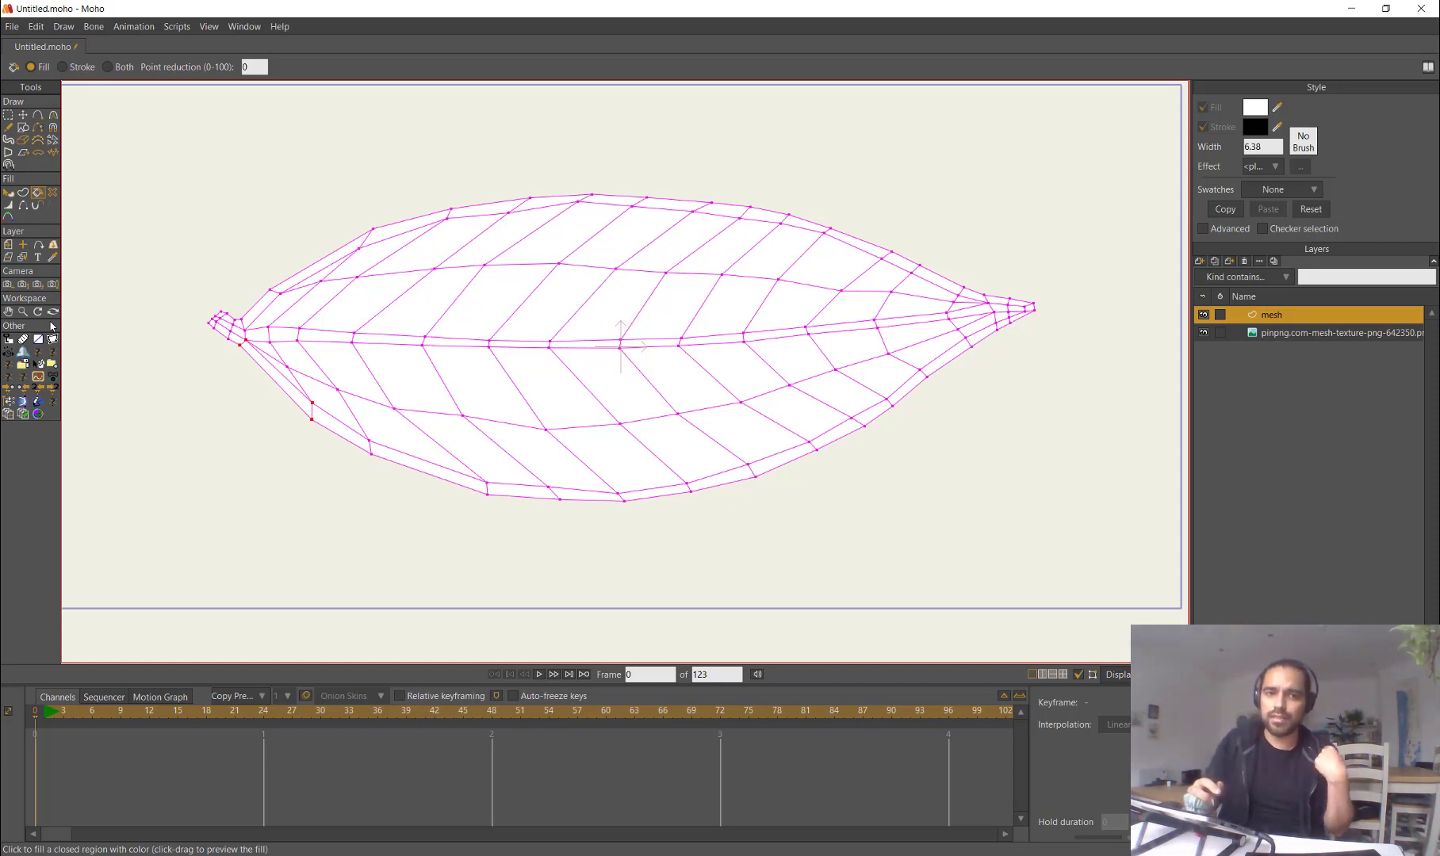
Step: Triangulate the filled mesh and set its layer to Hide in editing view and Don't render this layer
left_click(38, 352)
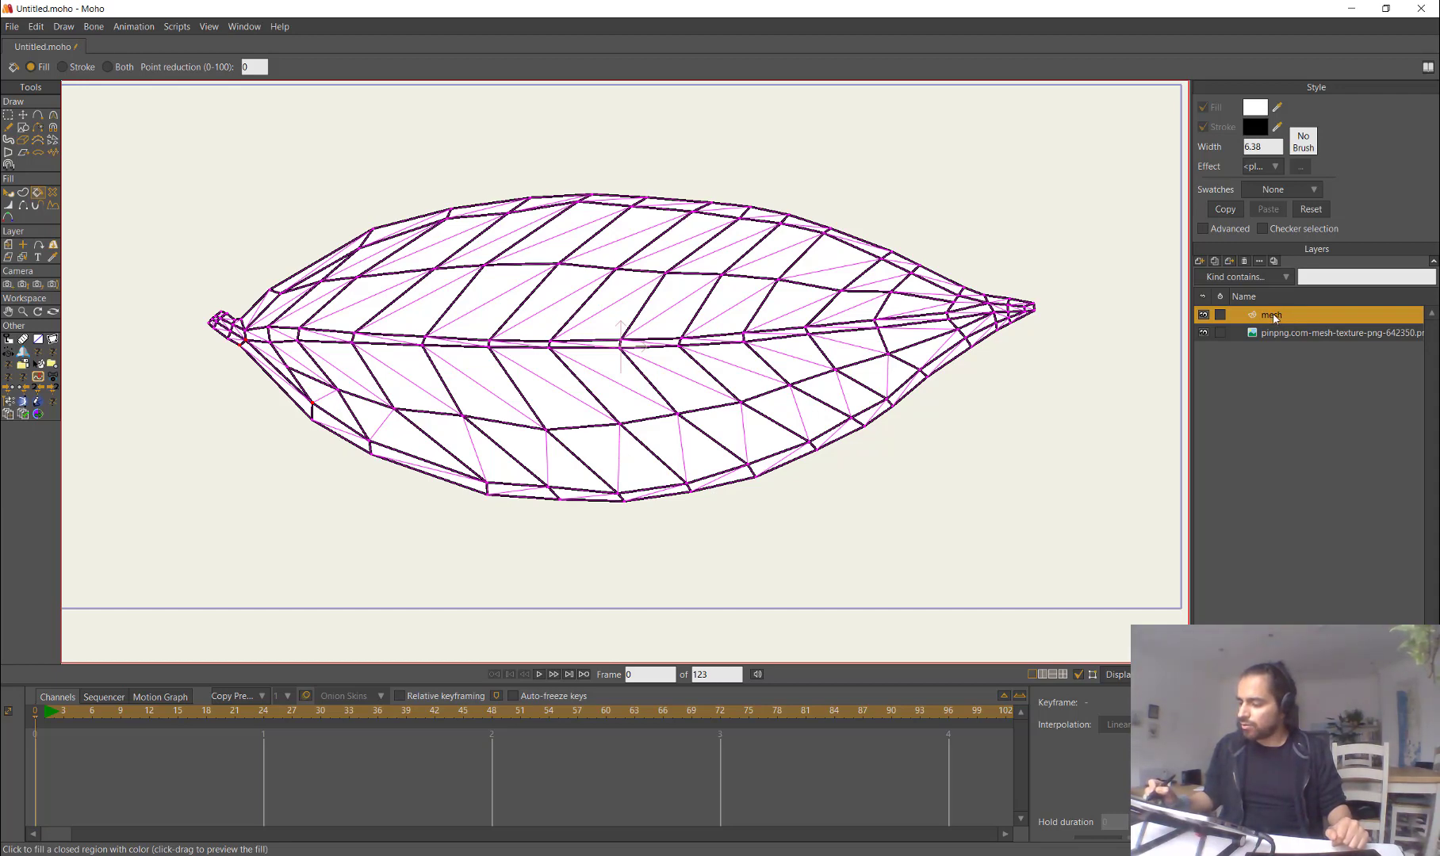
double_click(1275, 316)
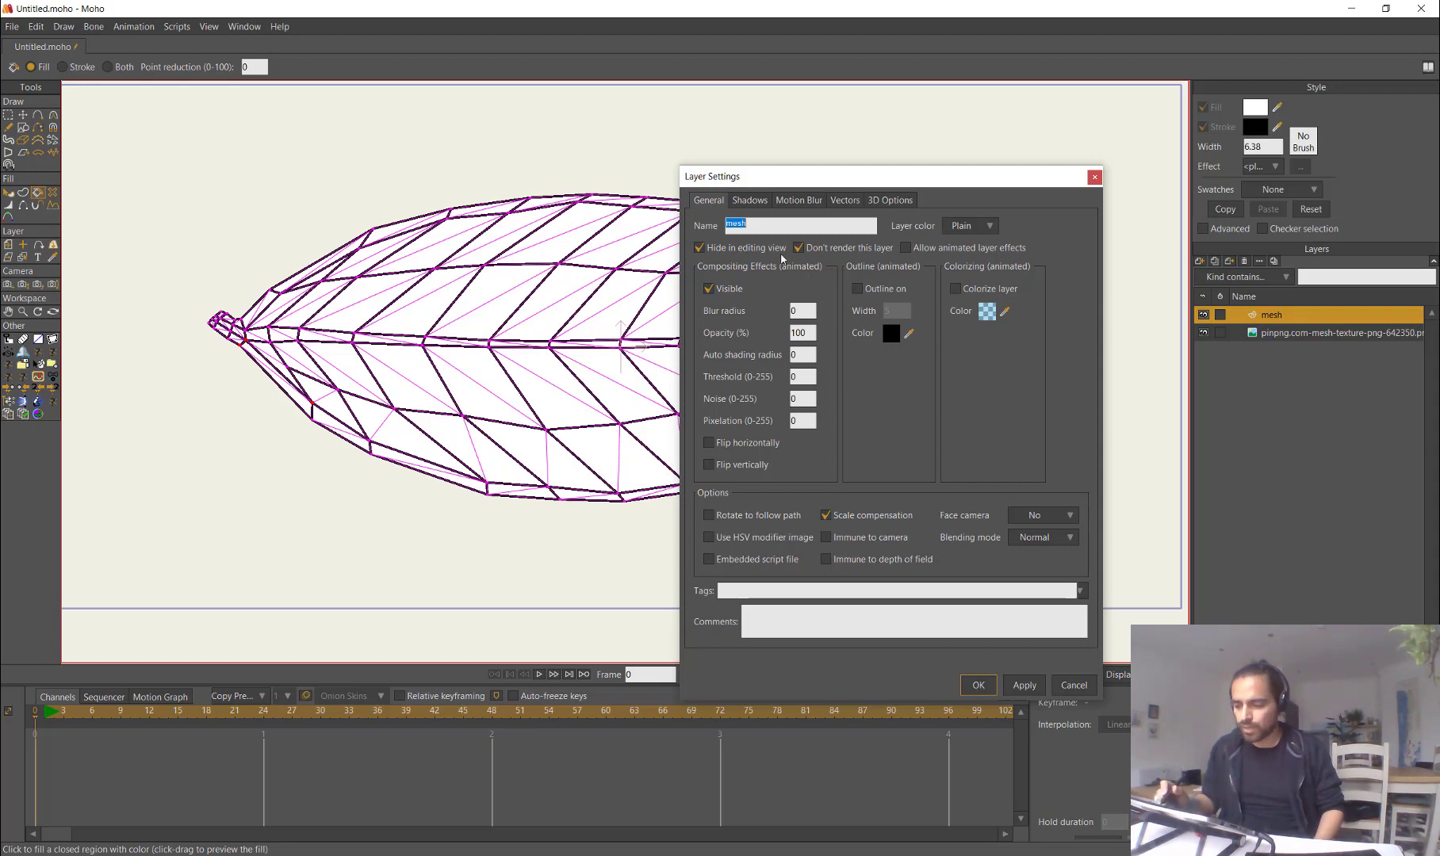
left_click(979, 685)
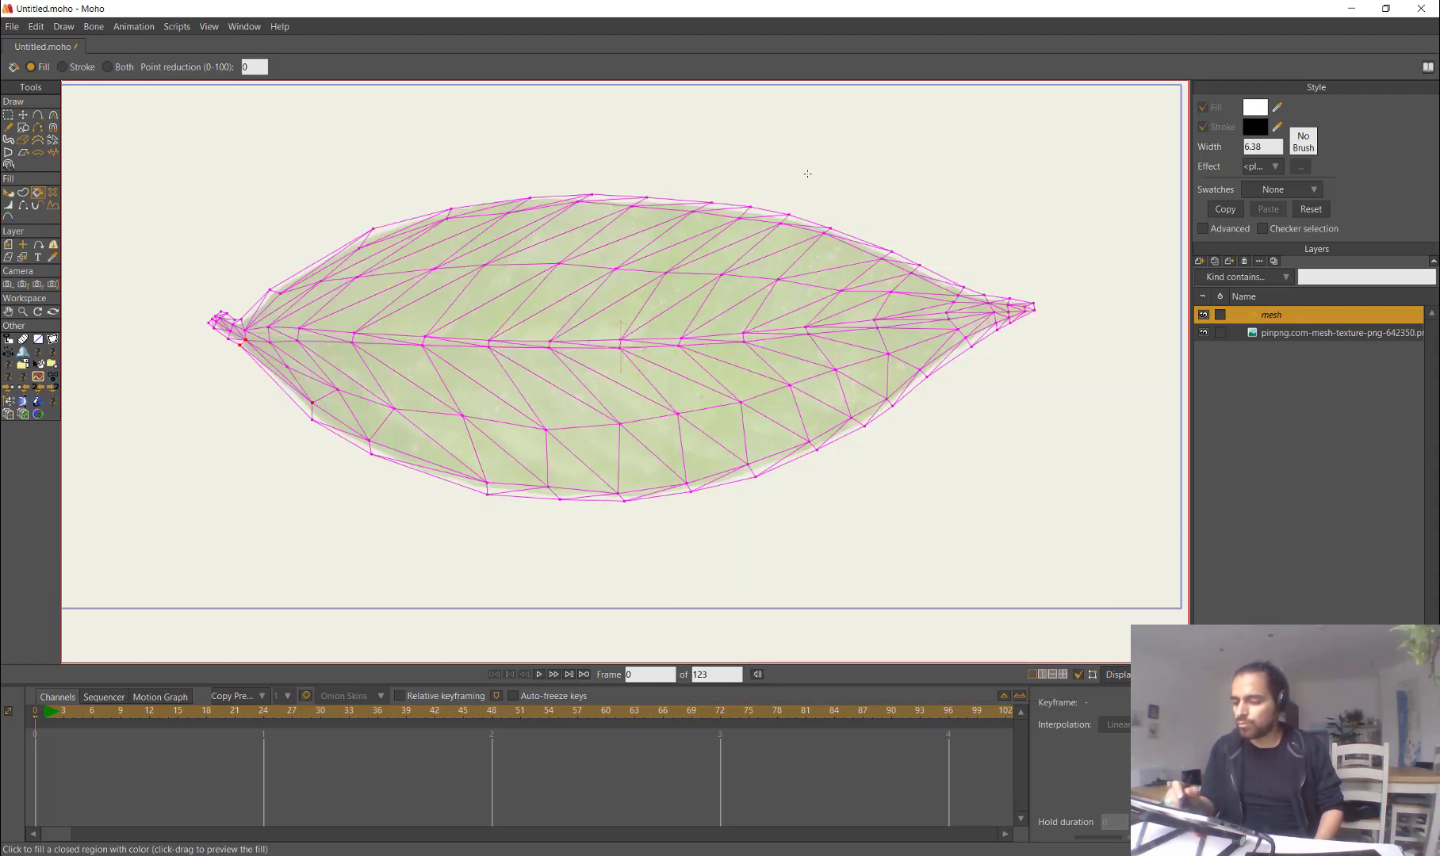
Step: Set the leaf image layer's smart warp layer to mesh
left_click(1295, 334)
left_click(1298, 318)
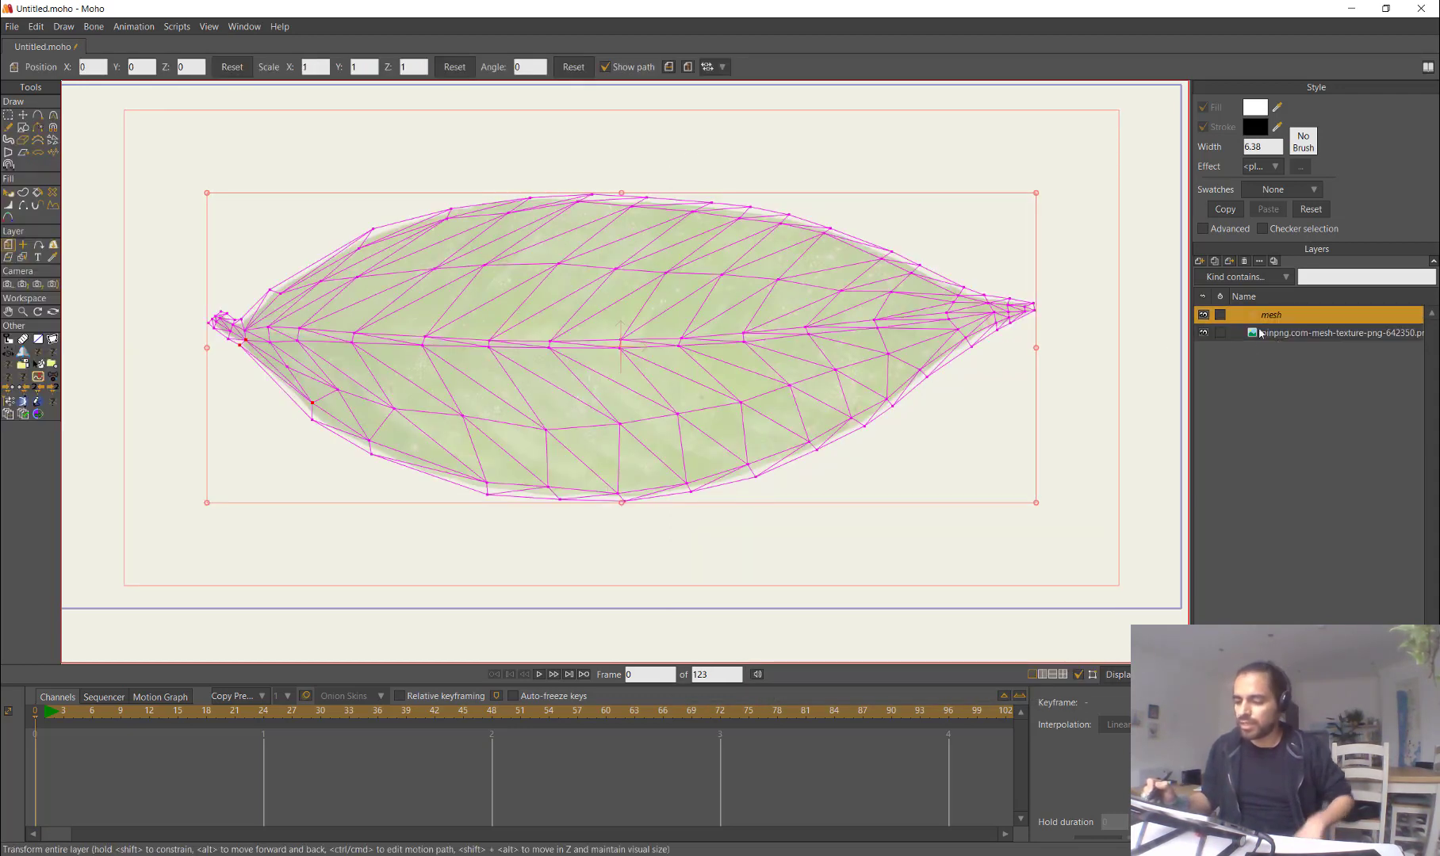
left_click(1286, 336)
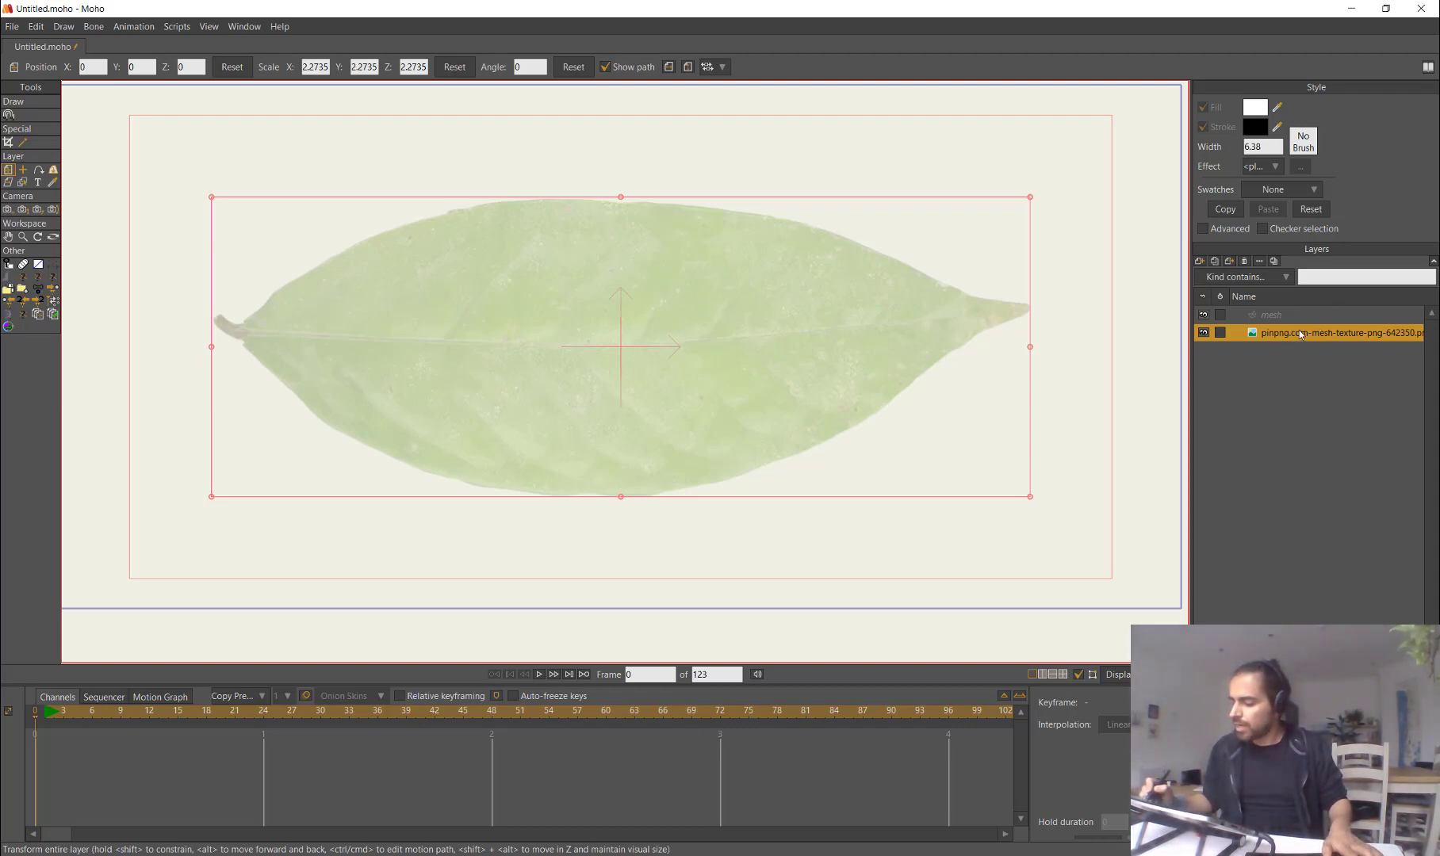
double_click(1251, 334)
left_click(843, 201)
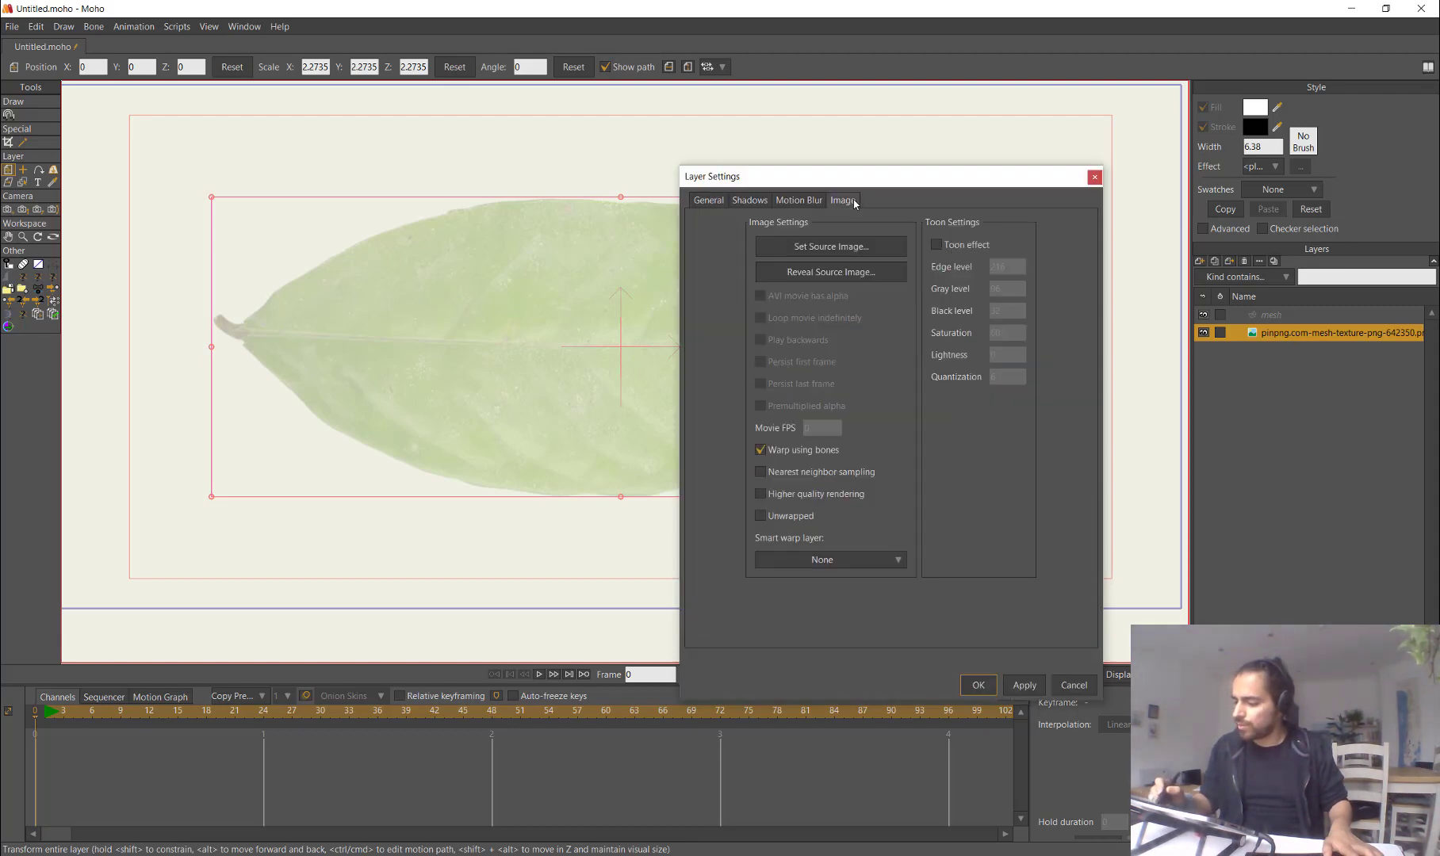
left_click(895, 561)
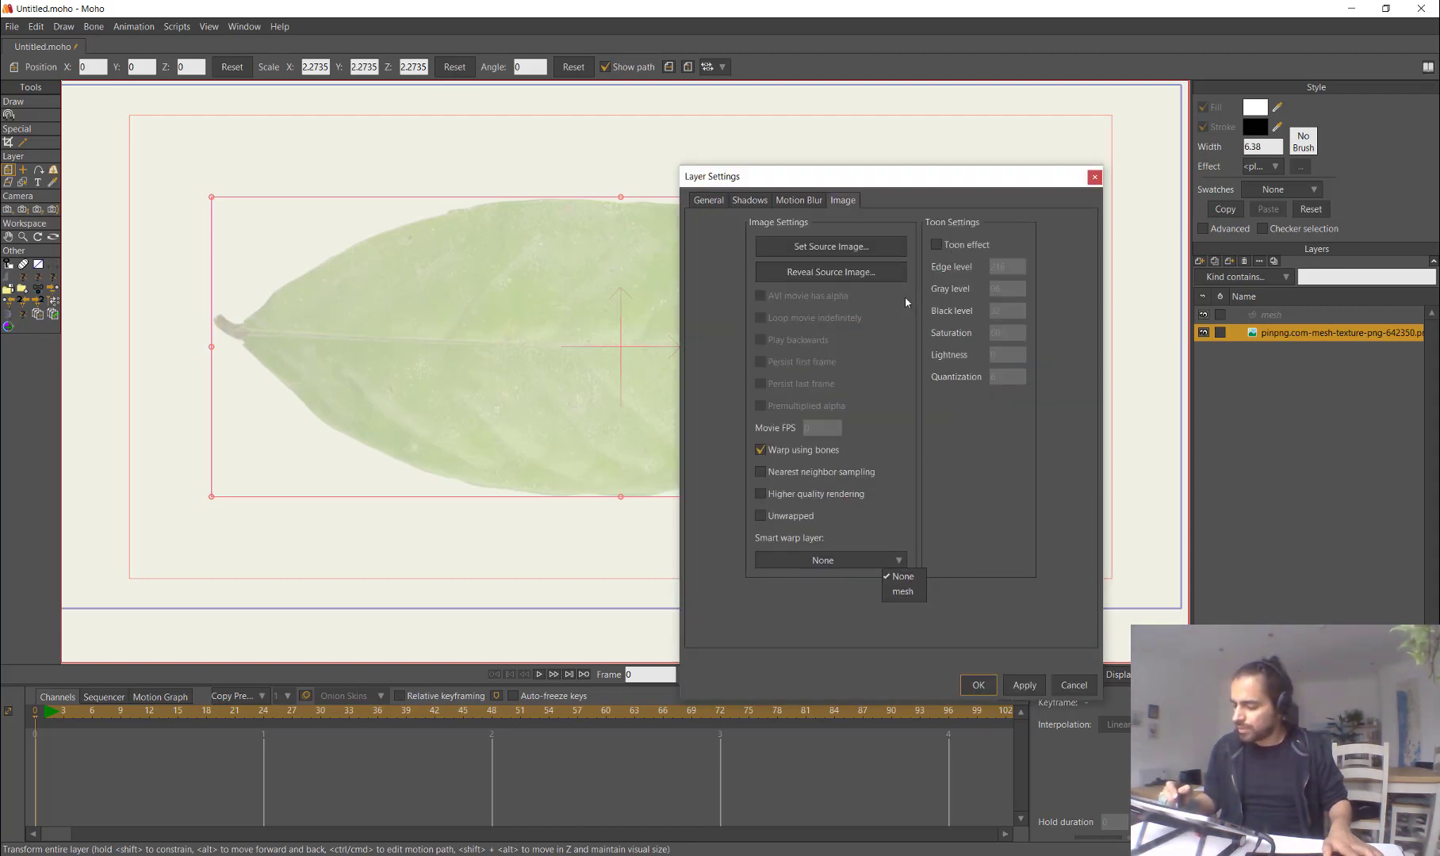
left_click(903, 592)
left_click(977, 687)
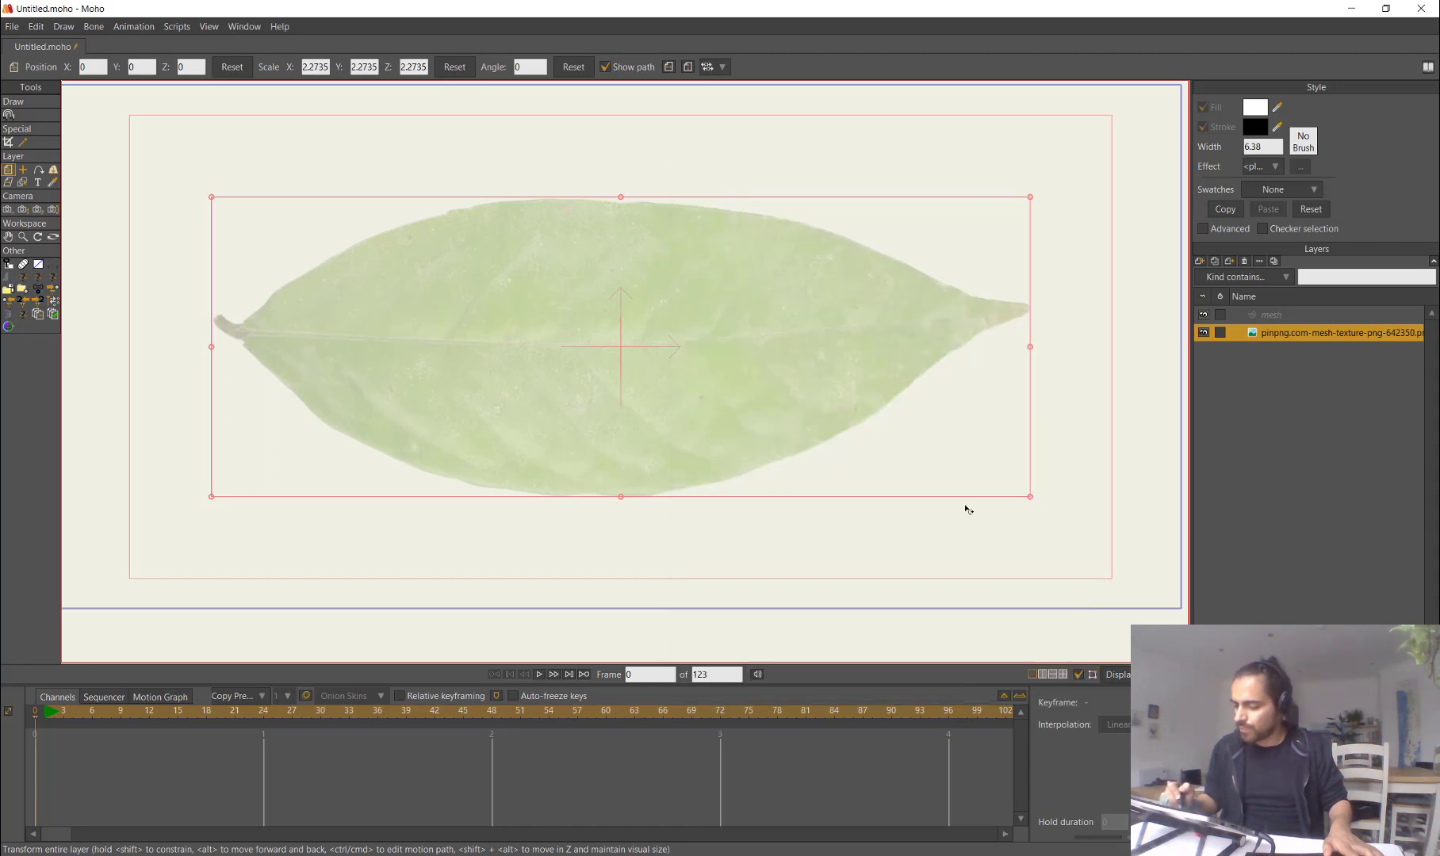
Step: Set the leaf image layer's opacity to 100%
double_click(1254, 332)
double_click(802, 333)
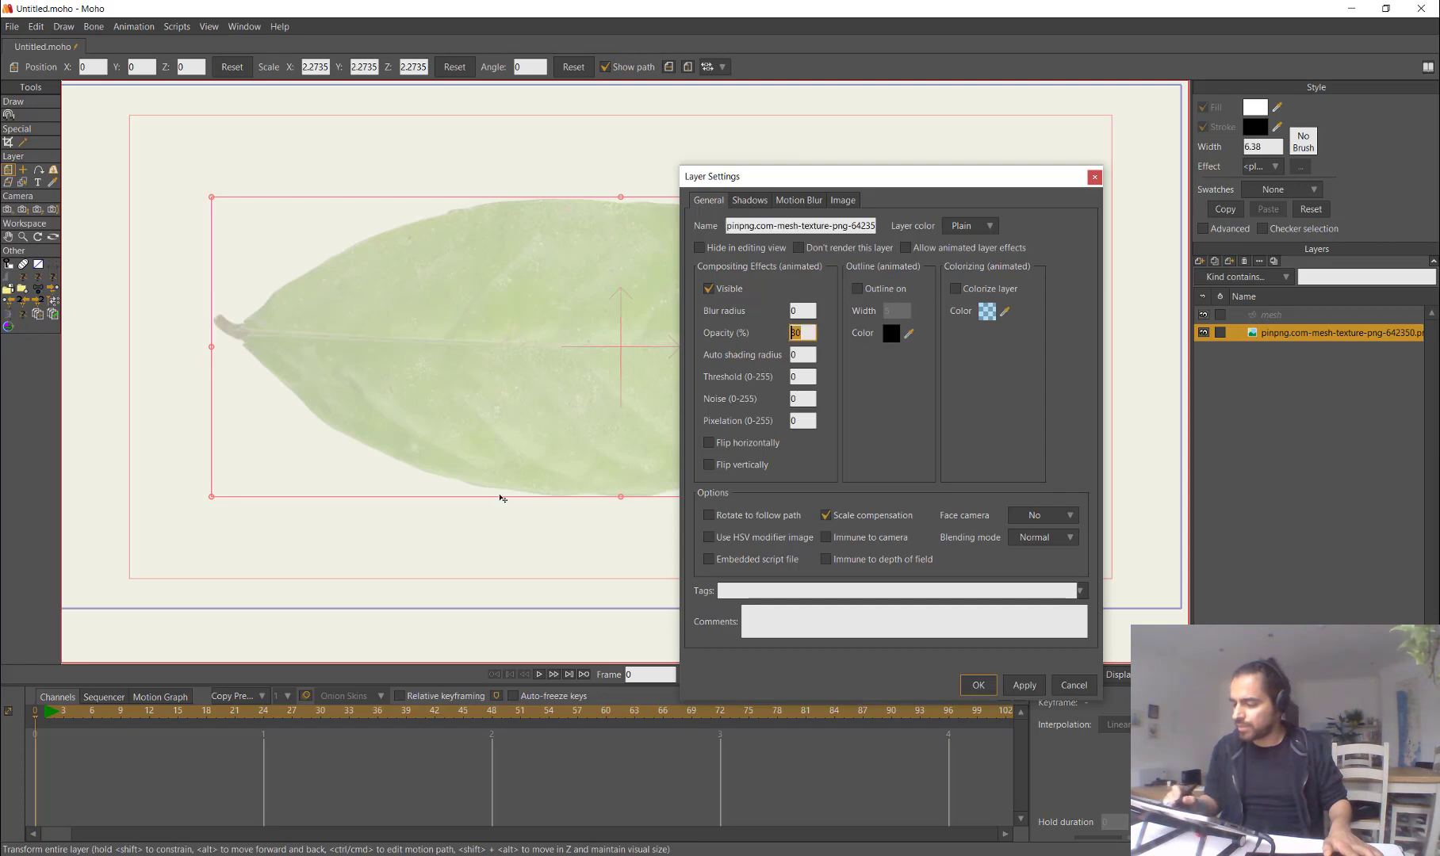
type("100")
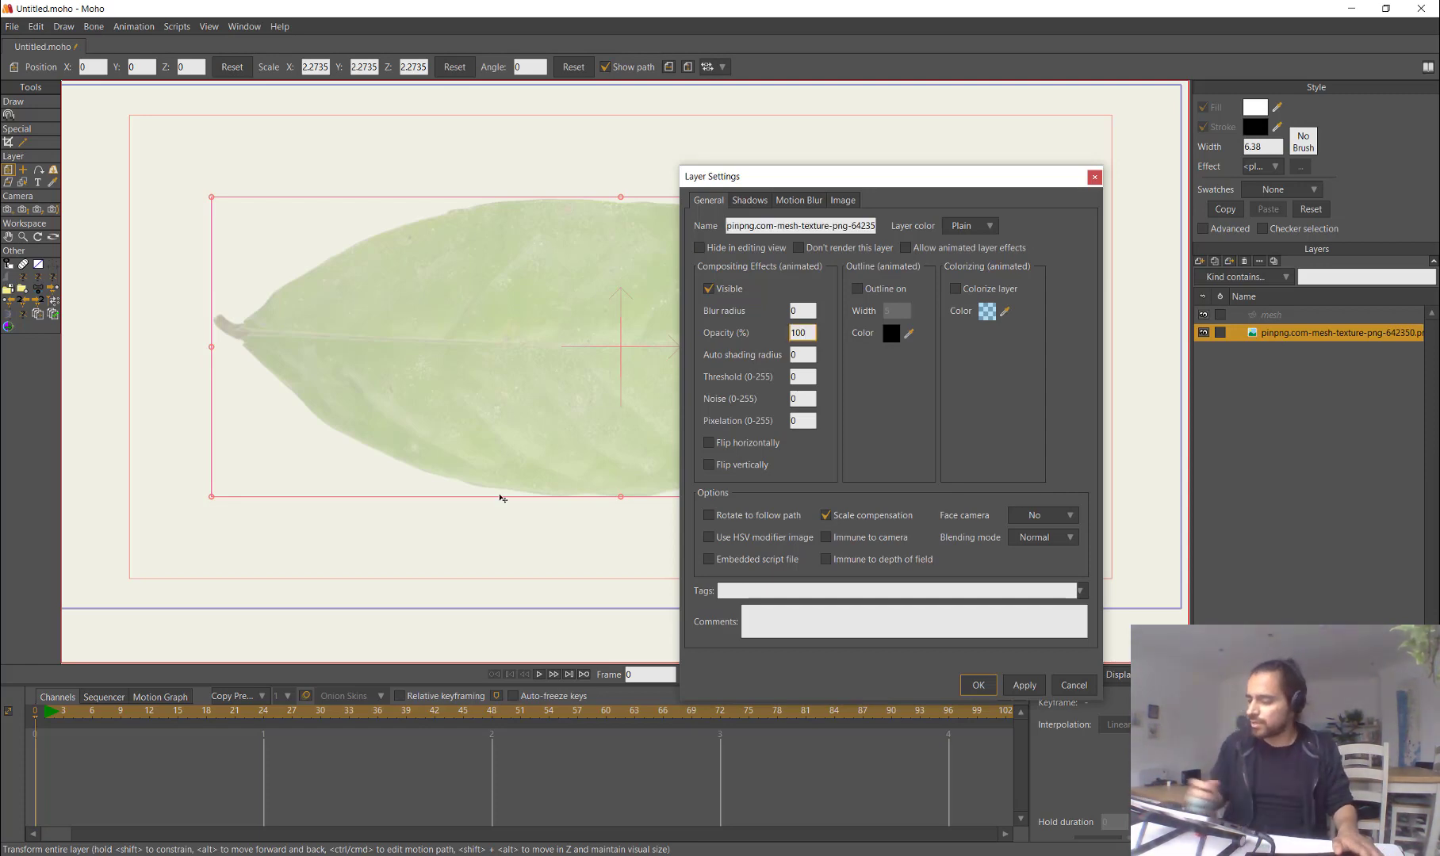
left_click(978, 685)
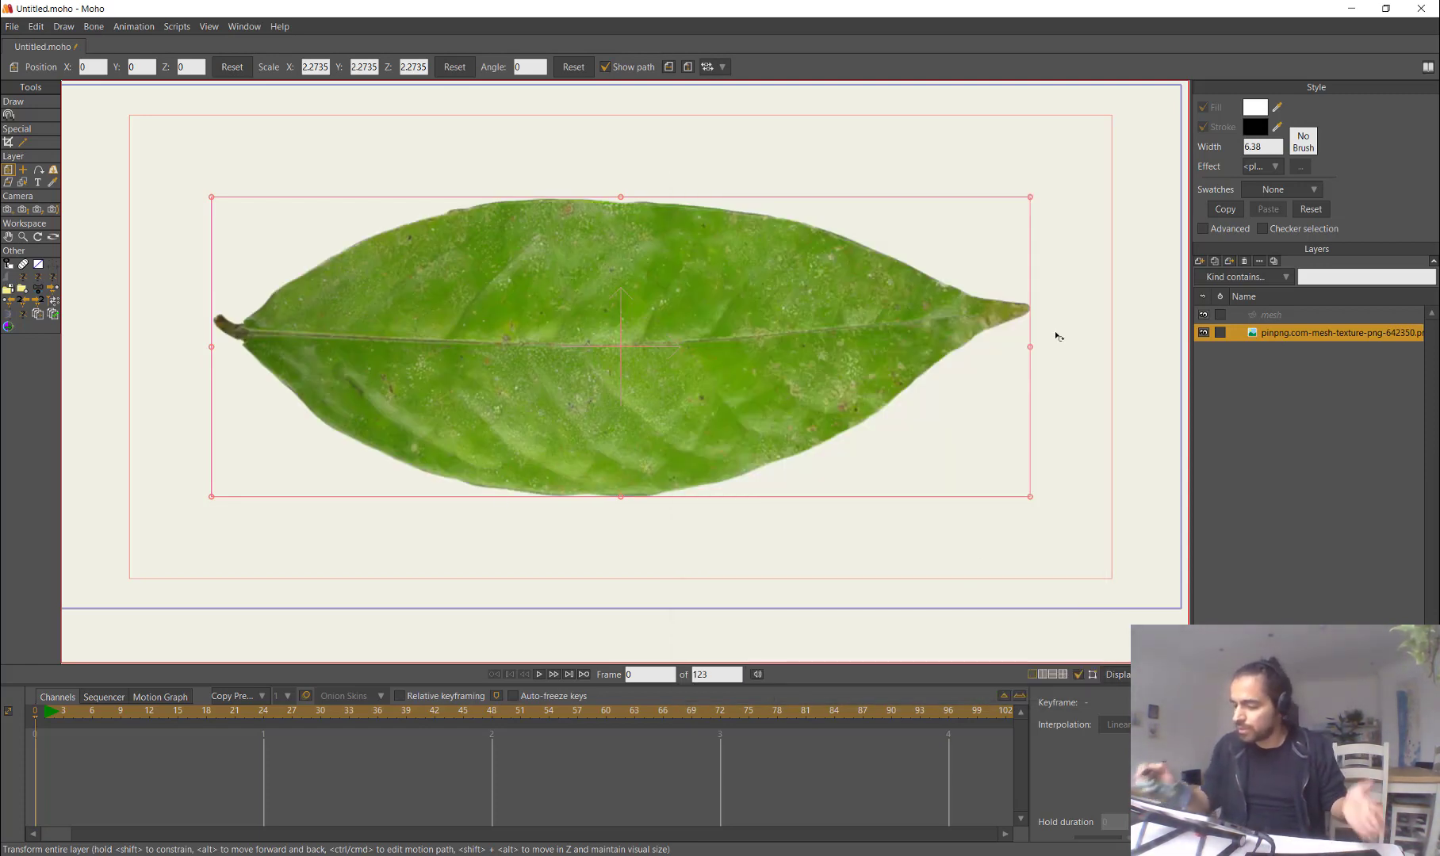
Step: At frame 12 on the mesh layer, bend the midrib's base half upward using the Magnet tool with a radius of 0.6666
left_click(57, 709)
left_click(1264, 315)
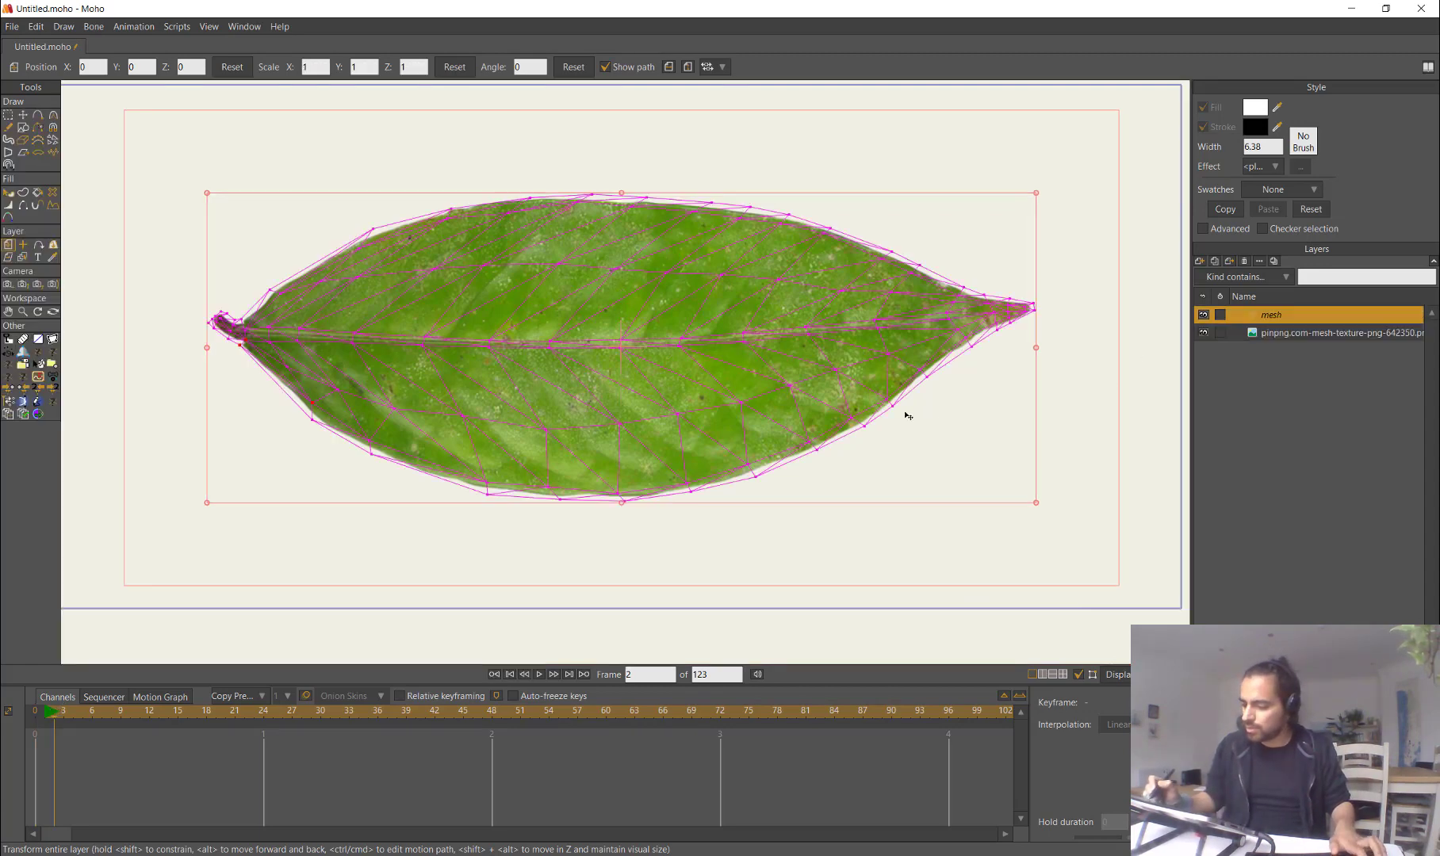
scroll(903, 412, "down", 2)
left_click(67, 715)
left_click_drag(70, 718, 149, 718)
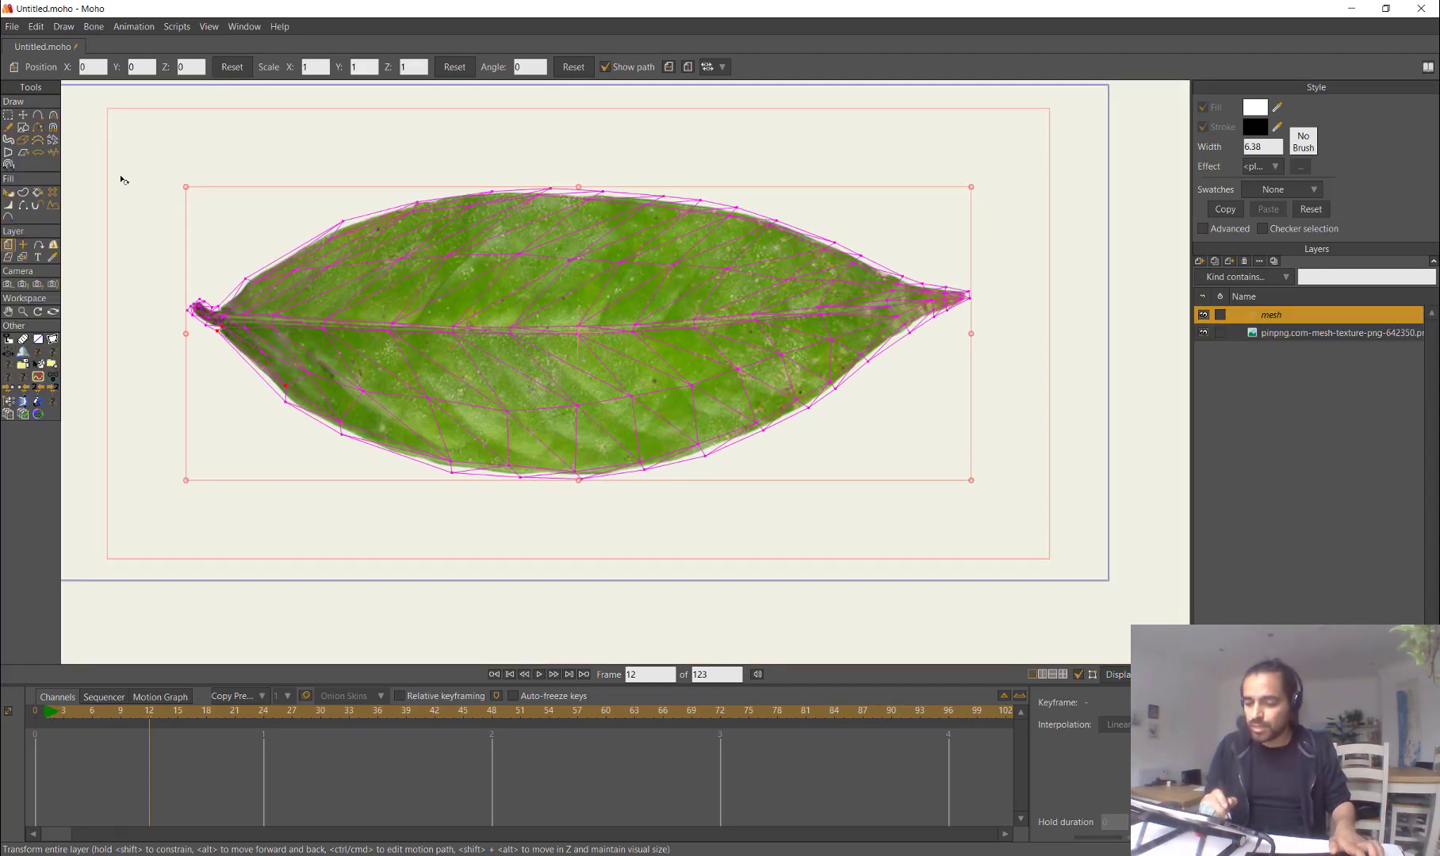
left_click(53, 126)
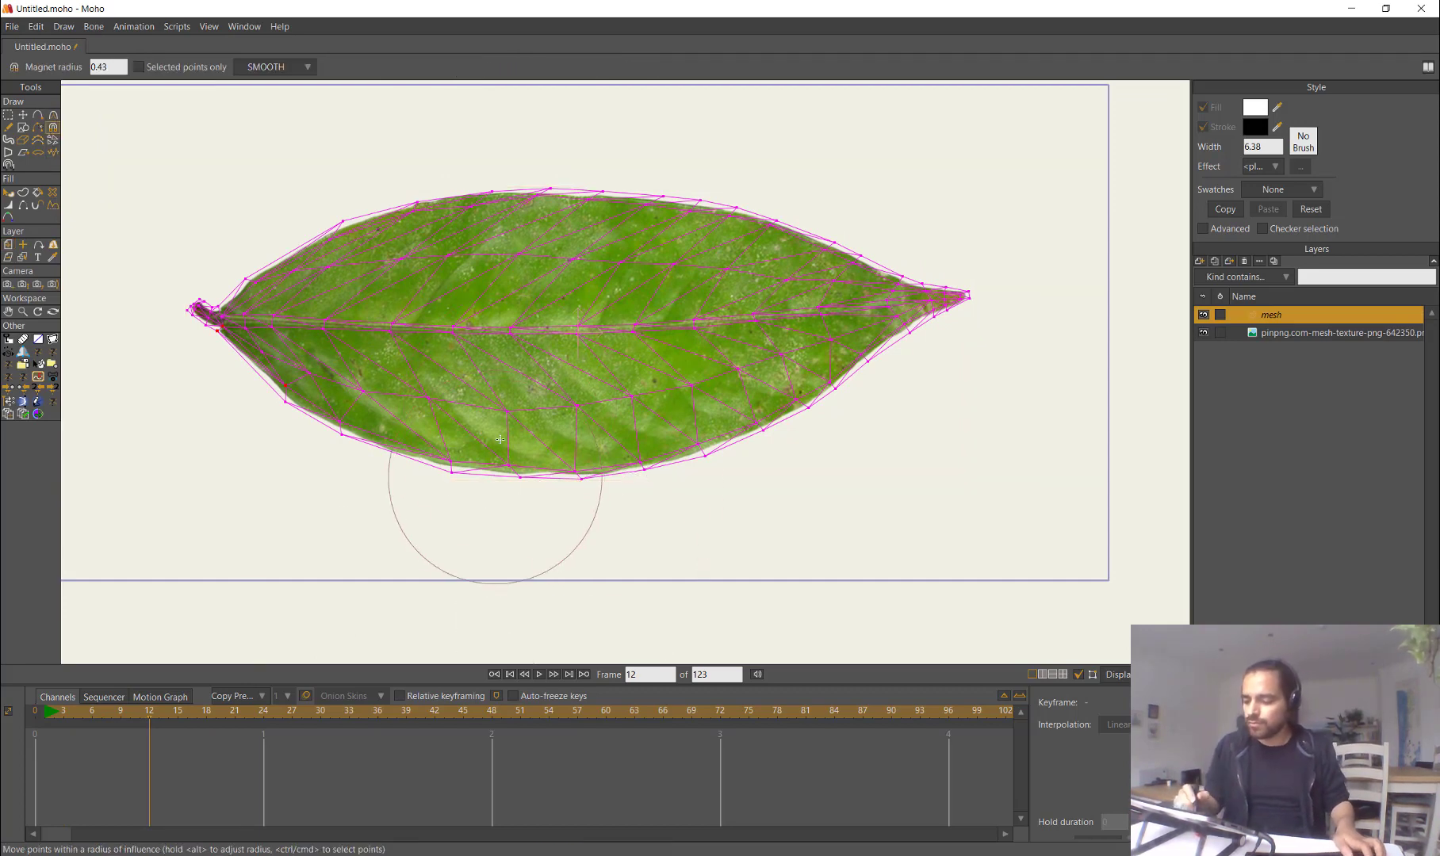
left_click_drag(491, 565, 555, 547)
left_click_drag(585, 336, 589, 310)
left_click_drag(423, 319, 350, 296)
left_click_drag(481, 335, 479, 314)
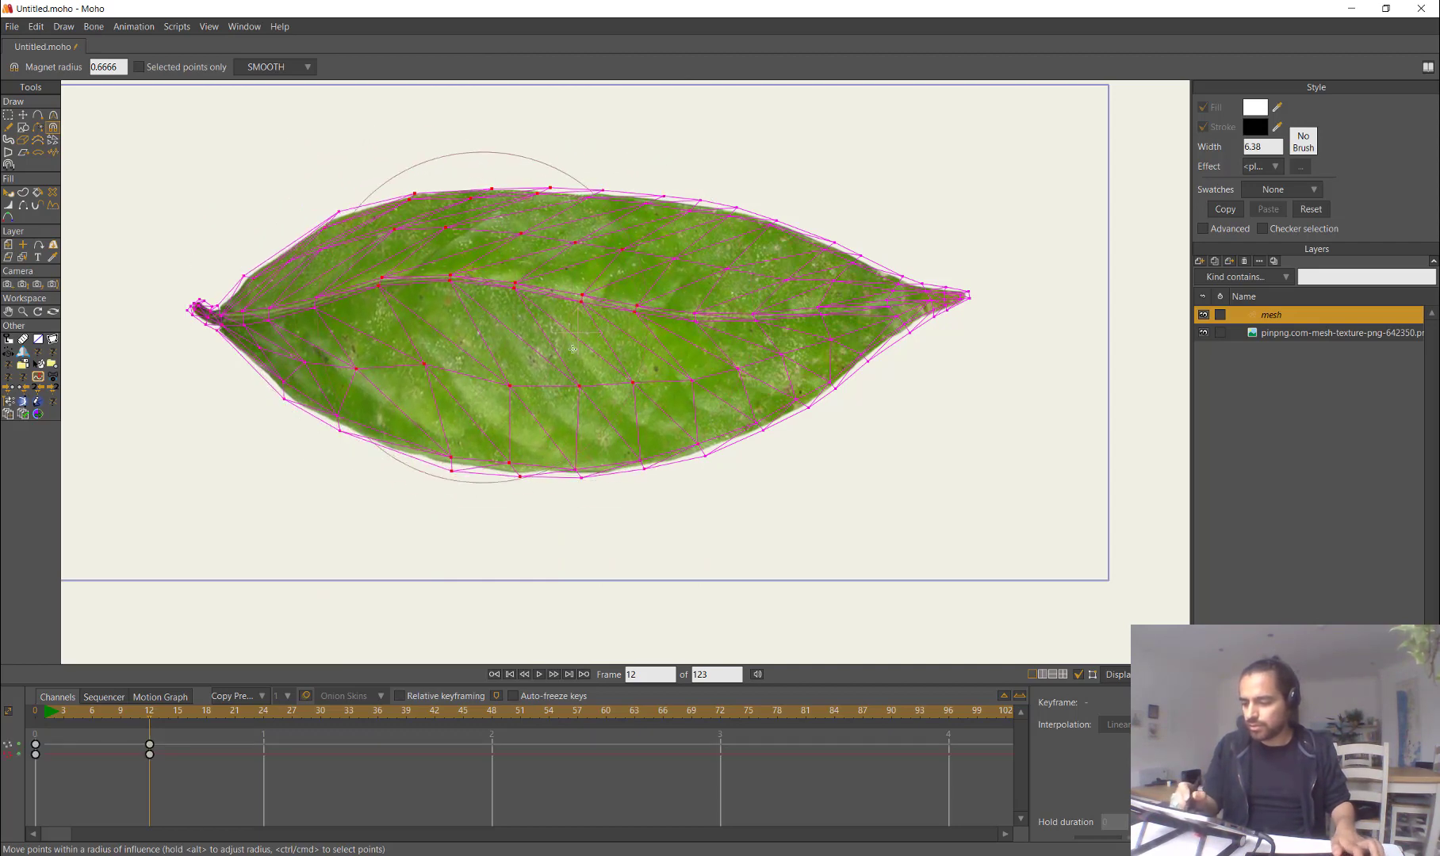
Step: Hide the mesh overlay and pull the midrib further upward into a smooth arch reaching toward the tip
key("ctrl+h")
left_click_drag(580, 342, 578, 300)
left_click_drag(394, 316, 387, 294)
left_click_drag(645, 342, 643, 305)
left_click_drag(697, 331, 703, 310)
left_click_drag(508, 306, 515, 275)
left_click_drag(696, 322, 693, 291)
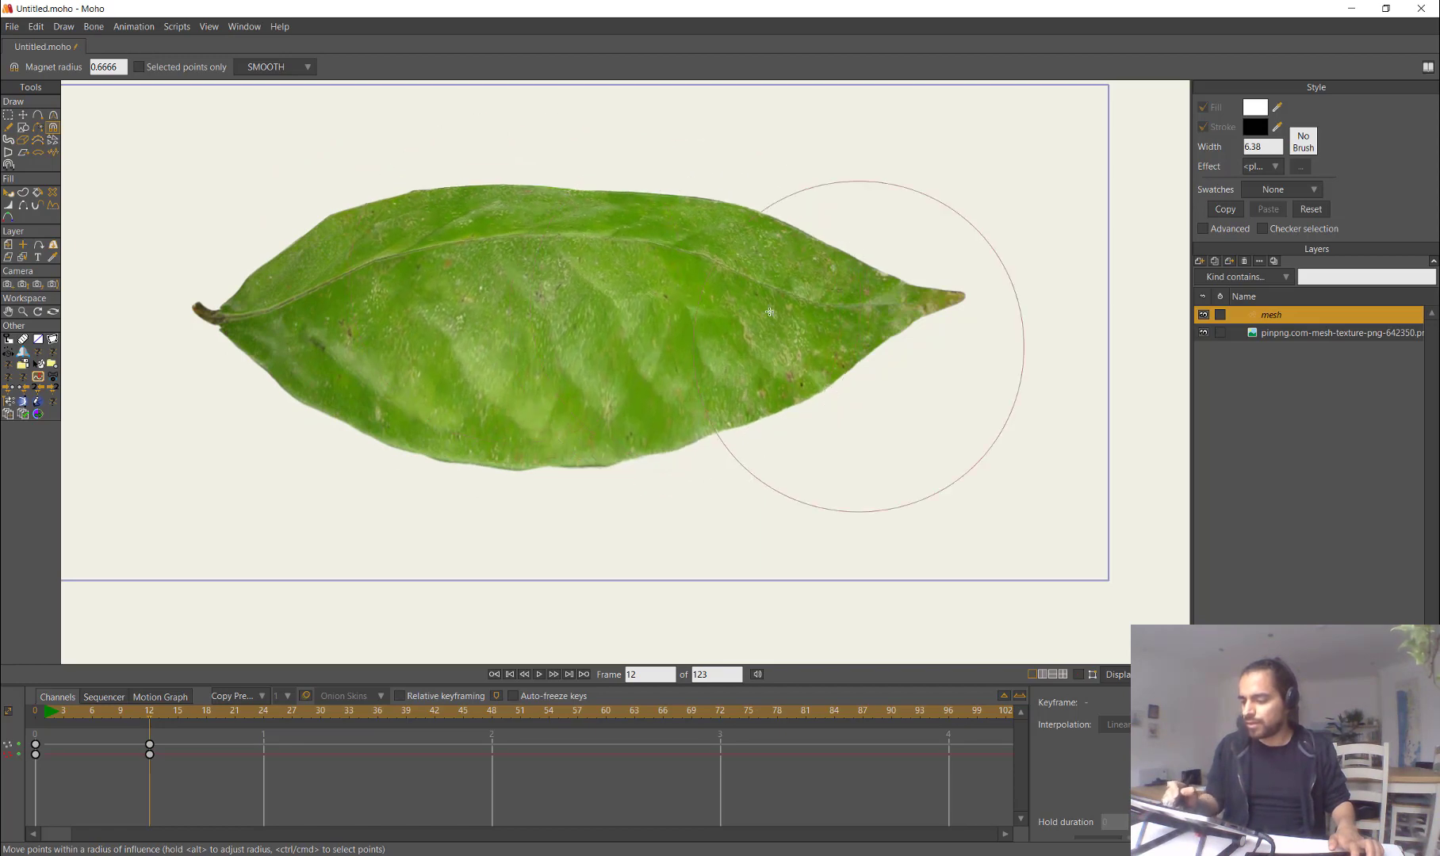
left_click_drag(776, 324, 779, 311)
Step: Bend the leaf tip downward and round the upper edge into an even curve with the Magnet tool
left_click_drag(995, 283, 995, 329)
left_click_drag(896, 244, 889, 258)
left_click_drag(865, 329, 868, 334)
left_click_drag(880, 287, 882, 301)
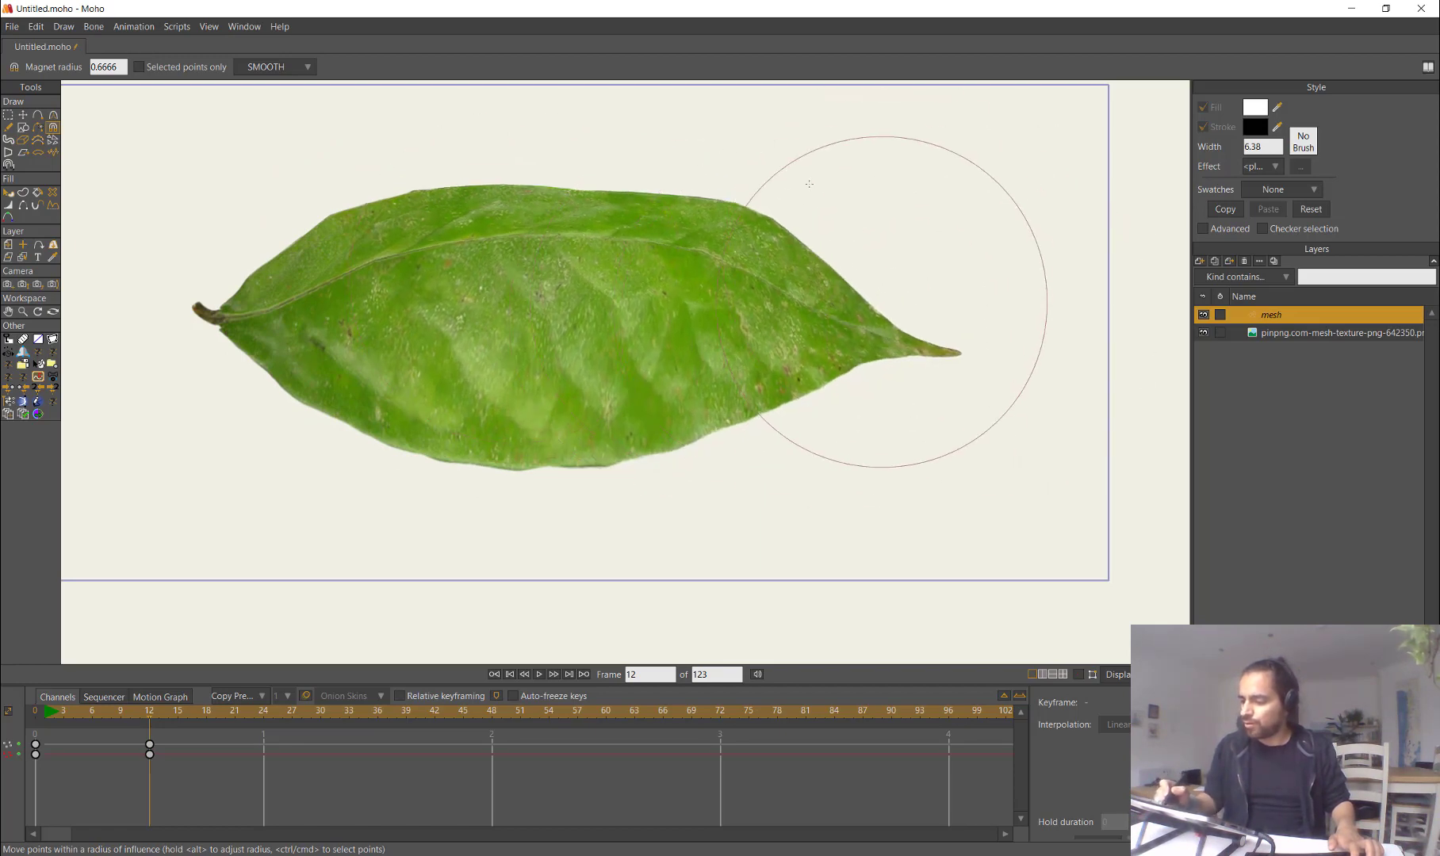
left_click_drag(771, 161, 831, 195)
left_click(485, 148)
left_click_drag(376, 131, 388, 139)
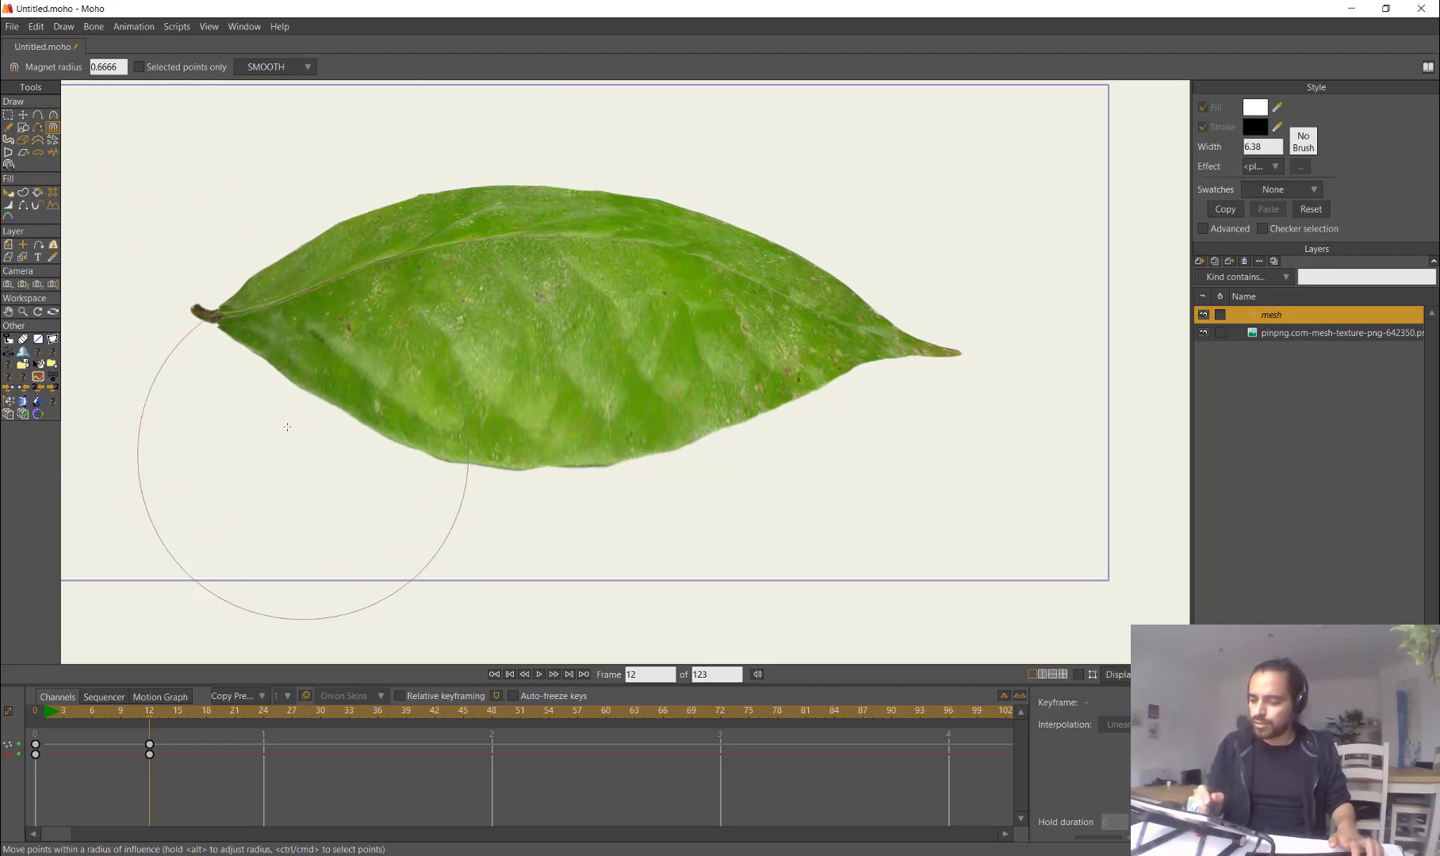
Step: Push the leaf's lower edge upward along its length, from the base toward the tip
left_click_drag(303, 454, 299, 404)
left_click_drag(384, 499, 370, 455)
left_click_drag(467, 438, 462, 396)
left_click_drag(553, 415, 557, 363)
left_click_drag(659, 485, 667, 437)
left_click_drag(555, 469, 545, 429)
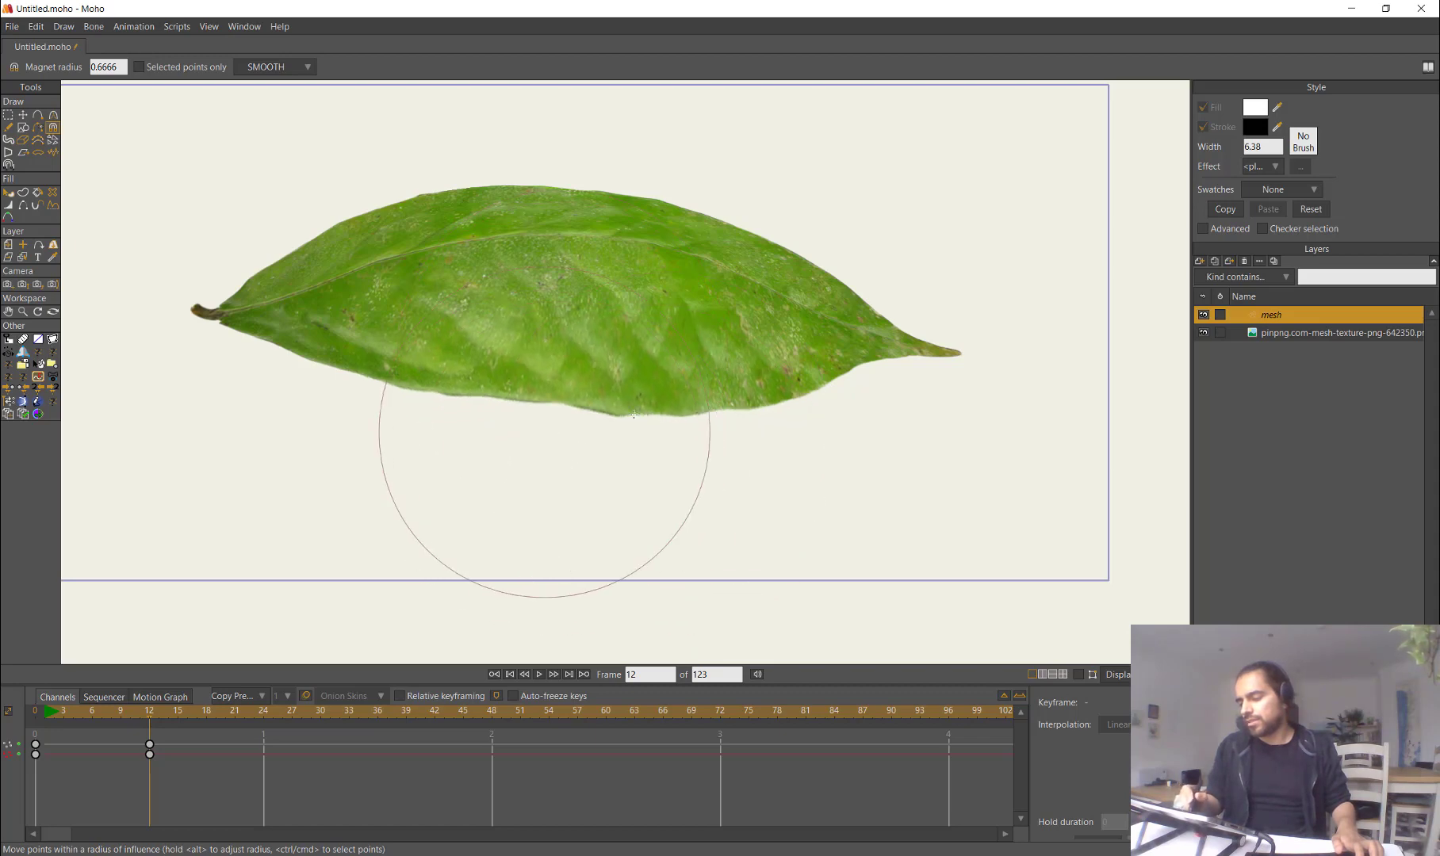
left_click_drag(692, 420, 690, 400)
left_click_drag(769, 438, 810, 387)
Step: Copy the mesh keyframes from frame 0 and paste them at frame 25
left_click_drag(147, 726, 274, 734)
left_click_drag(81, 738, 19, 785)
key("ctrl+c")
key("ctrl+v")
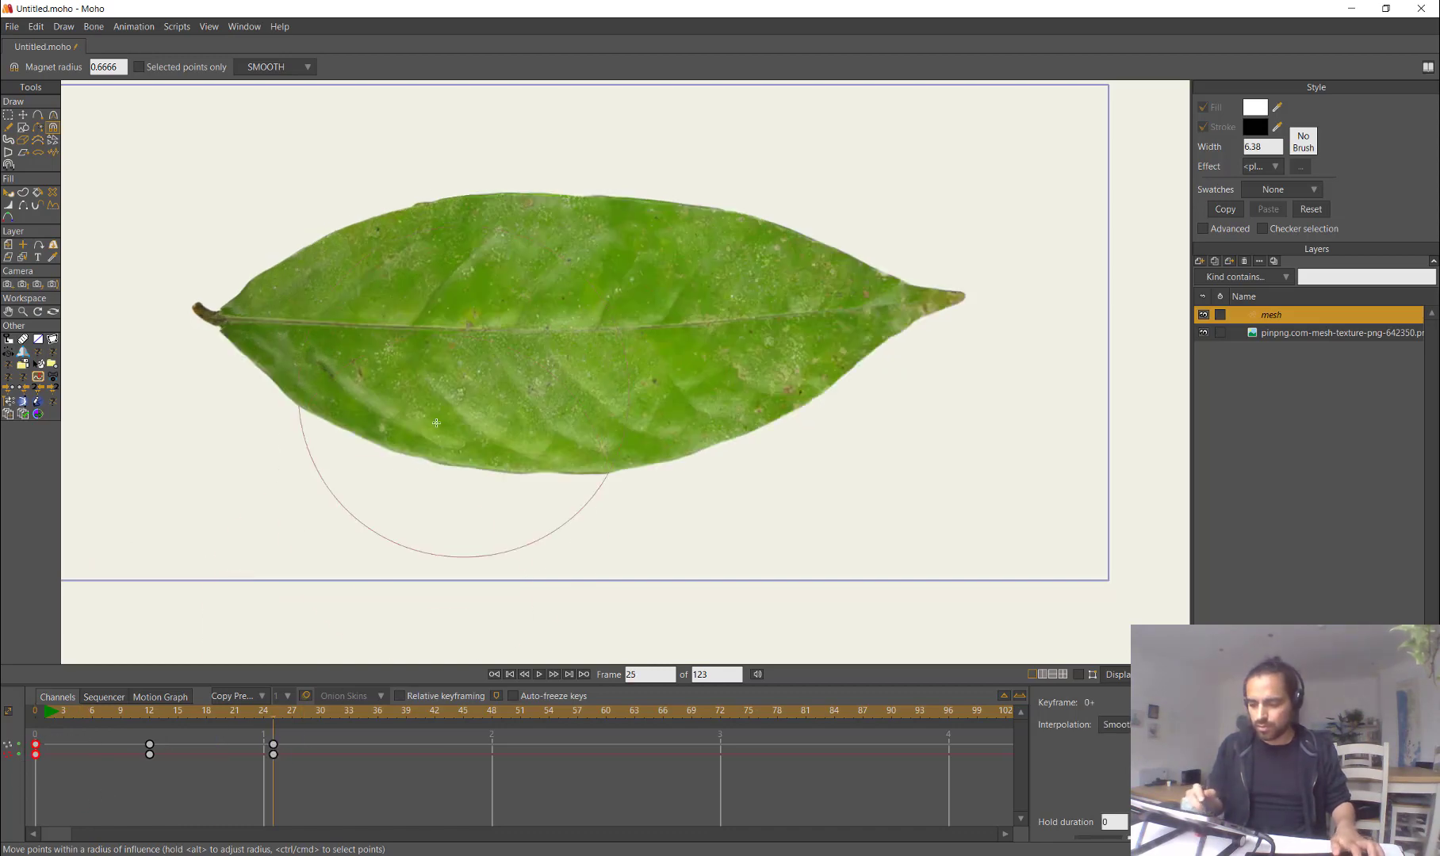
Step: Bow the midrib downward along its length at frame 25 with the Magnet tool
left_click_drag(383, 359, 383, 378)
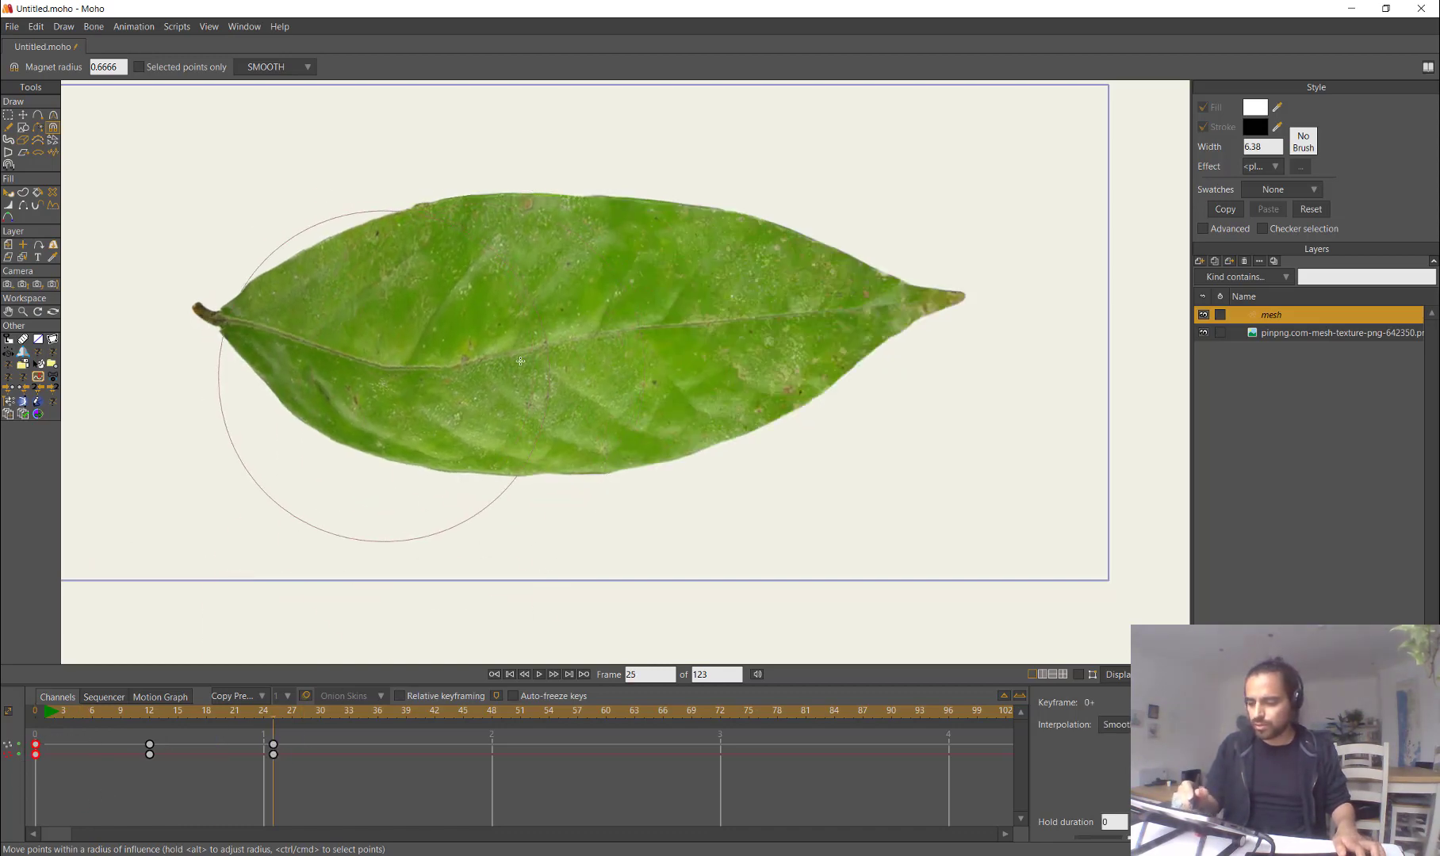
left_click_drag(496, 349, 500, 366)
left_click_drag(589, 344, 596, 371)
left_click_drag(643, 345, 648, 366)
mouse_move(723, 339)
left_mouse_down()
mouse_move(725, 356)
mouse_move(782, 353)
left_mouse_up()
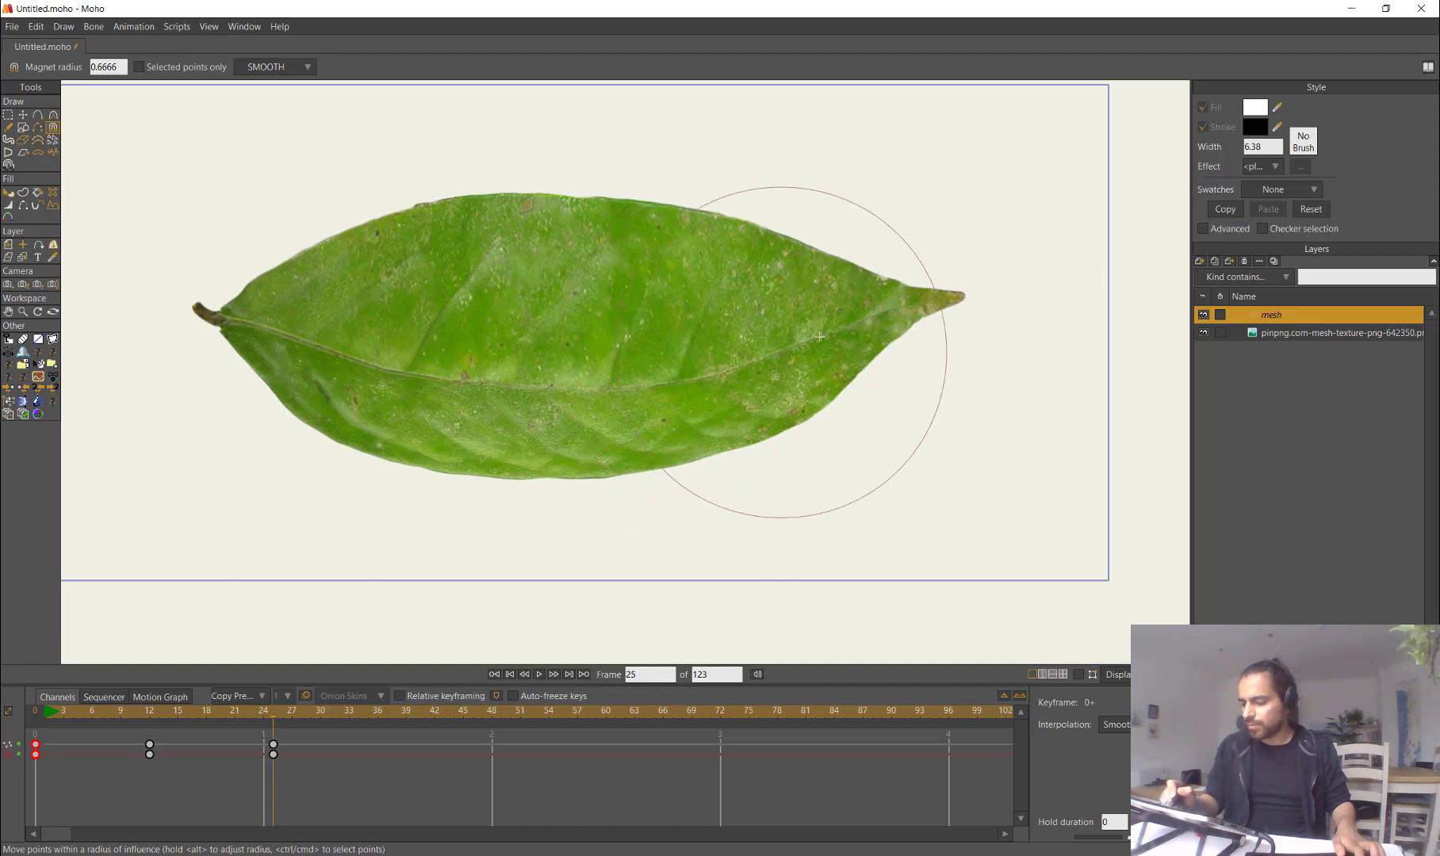
Step: Curl the leaf tip upward and pull the upper edge down between the tip and the base
left_click_drag(988, 293, 951, 252)
left_click_drag(1008, 228, 1001, 200)
left_click_drag(917, 298, 911, 272)
mouse_move(766, 254)
left_mouse_down()
mouse_move(743, 291)
mouse_move(716, 270)
left_mouse_up()
left_click_drag(606, 214, 604, 230)
left_click_drag(366, 227, 360, 263)
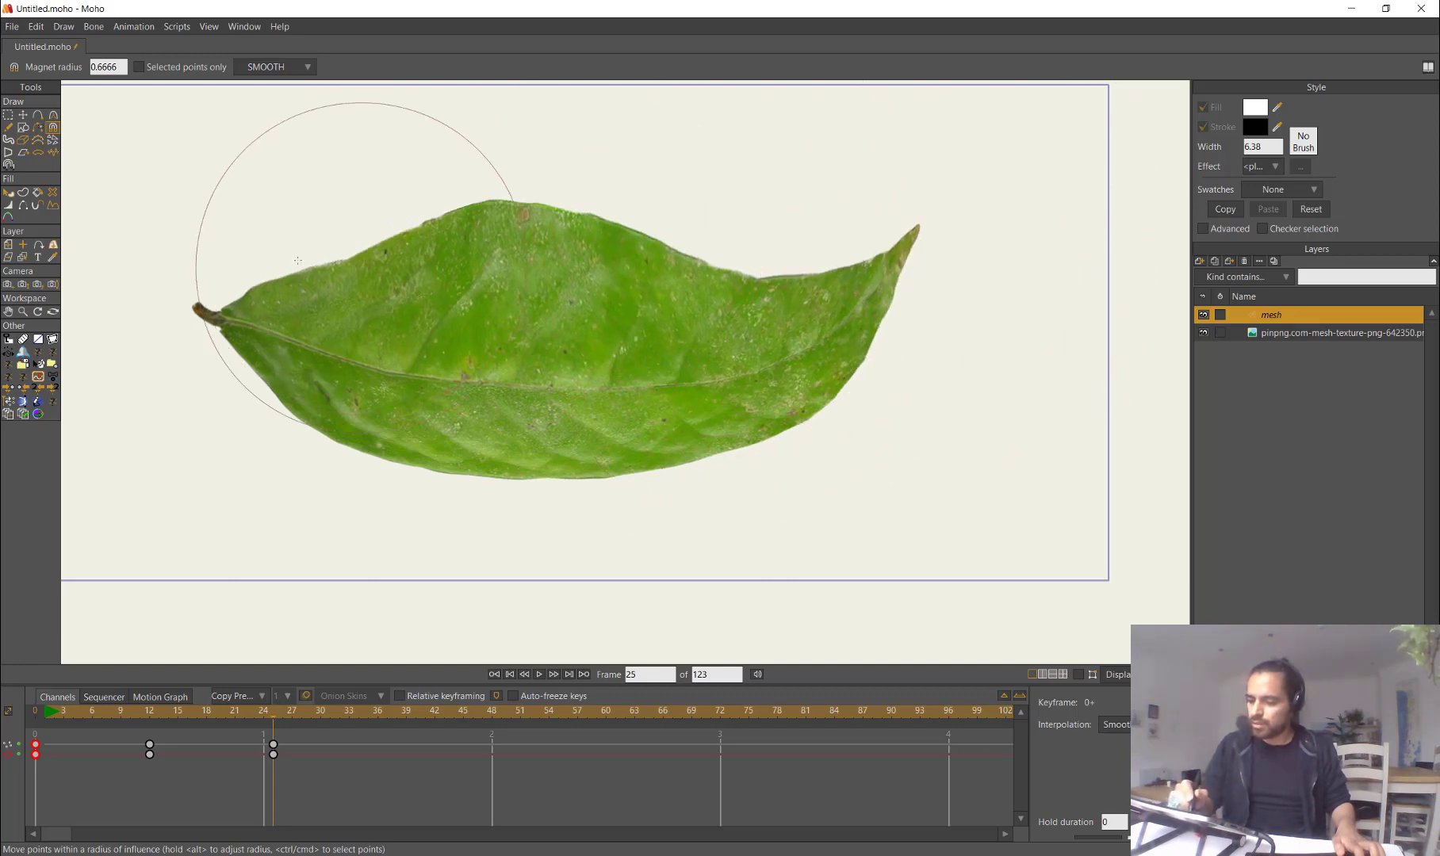
Step: Show the mesh overlay and nudge individual upper edge points toward the leaf base with the Transform Points tool
key("ctrl+h")
scroll(512, 333, "up", 1)
key("t")
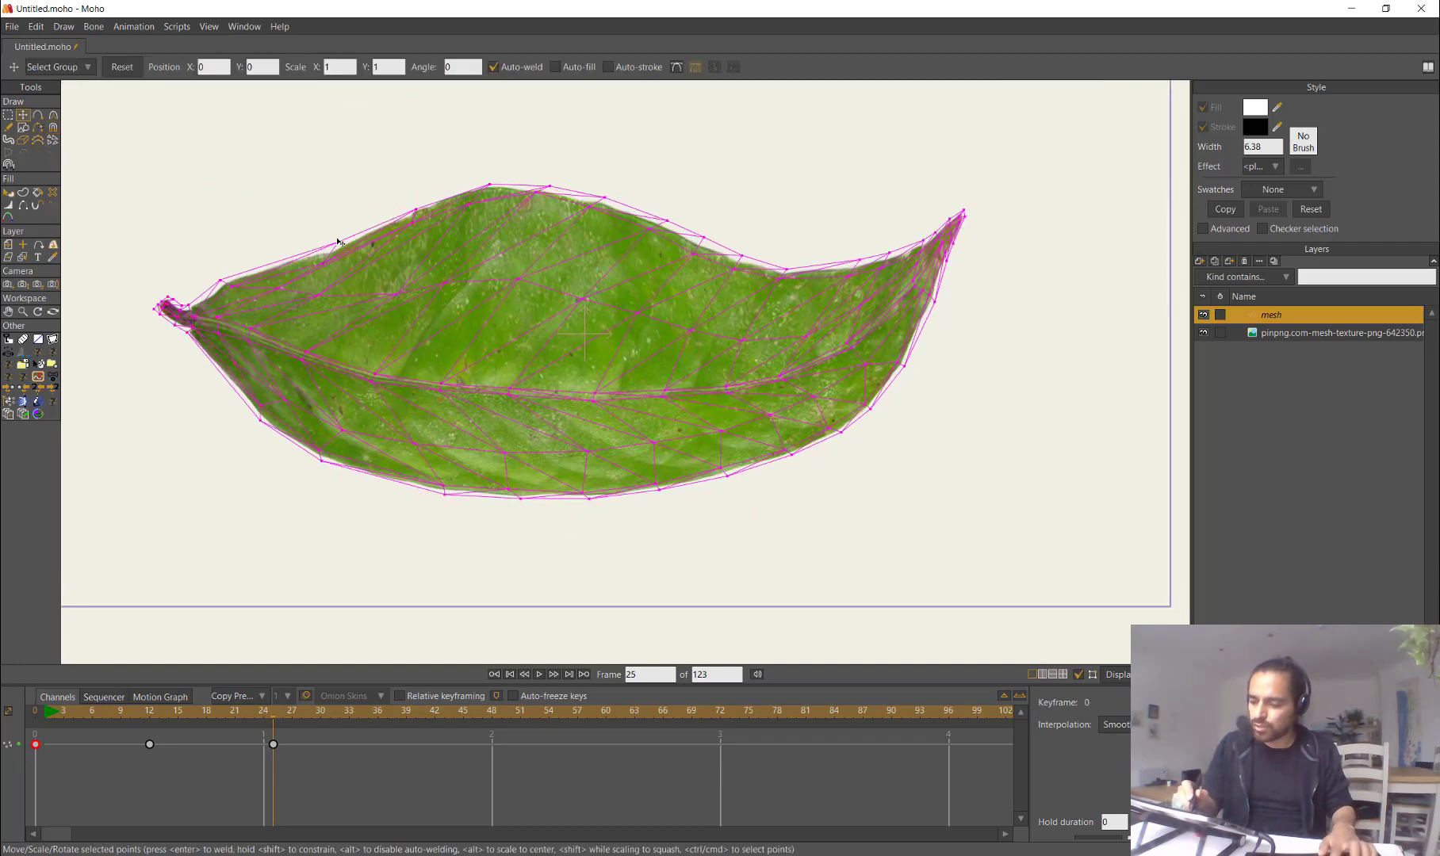
left_click(327, 249)
mouse_move(465, 208)
left_mouse_down()
mouse_move(475, 185)
mouse_move(472, 207)
left_mouse_up()
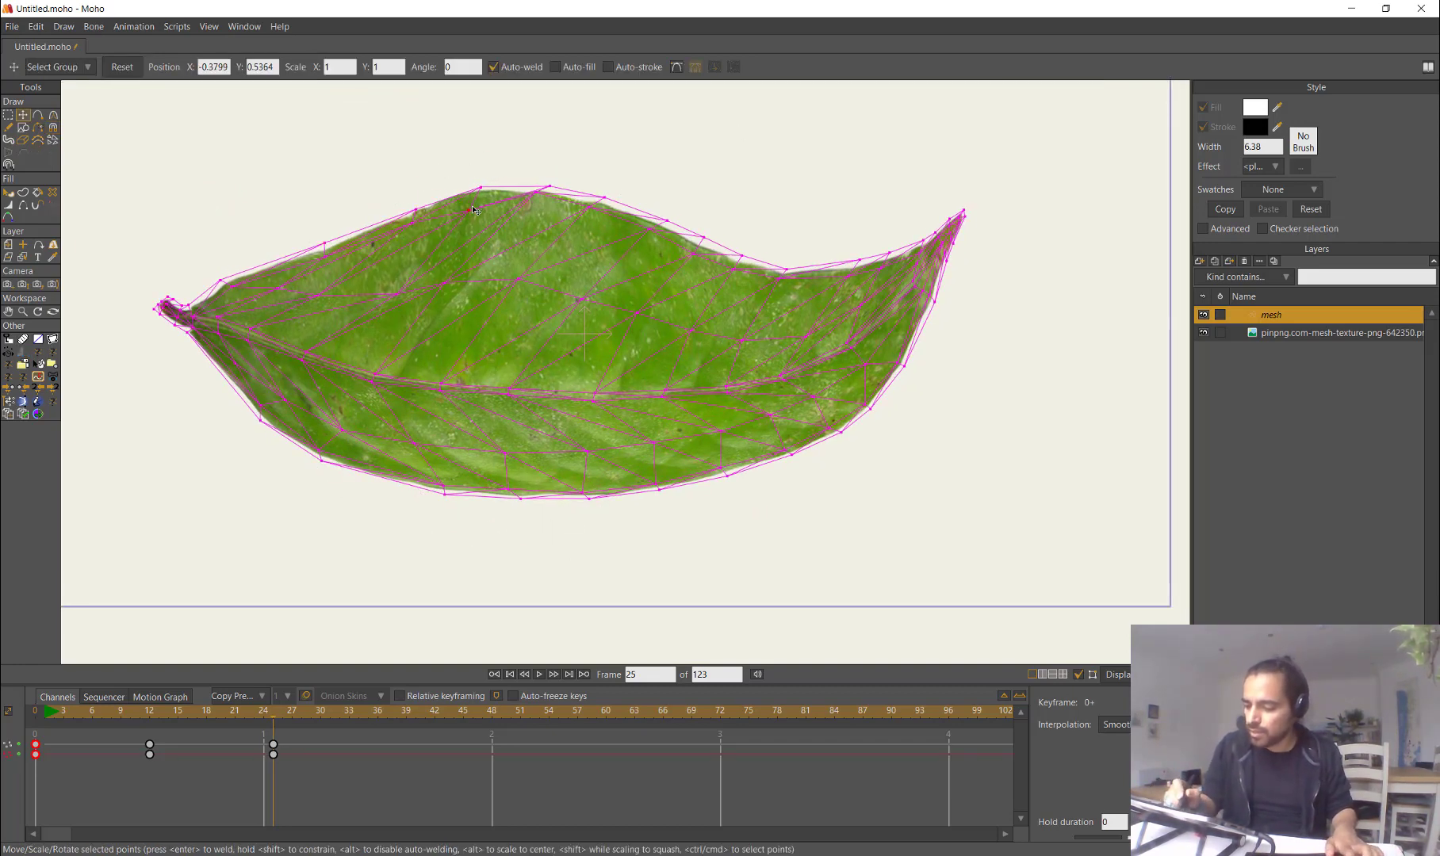
Step: Hide the overlay and use the Magnet tool to bulge the lower edge downward, draw the tip inward and lower the adjoining upper edge
key("x")
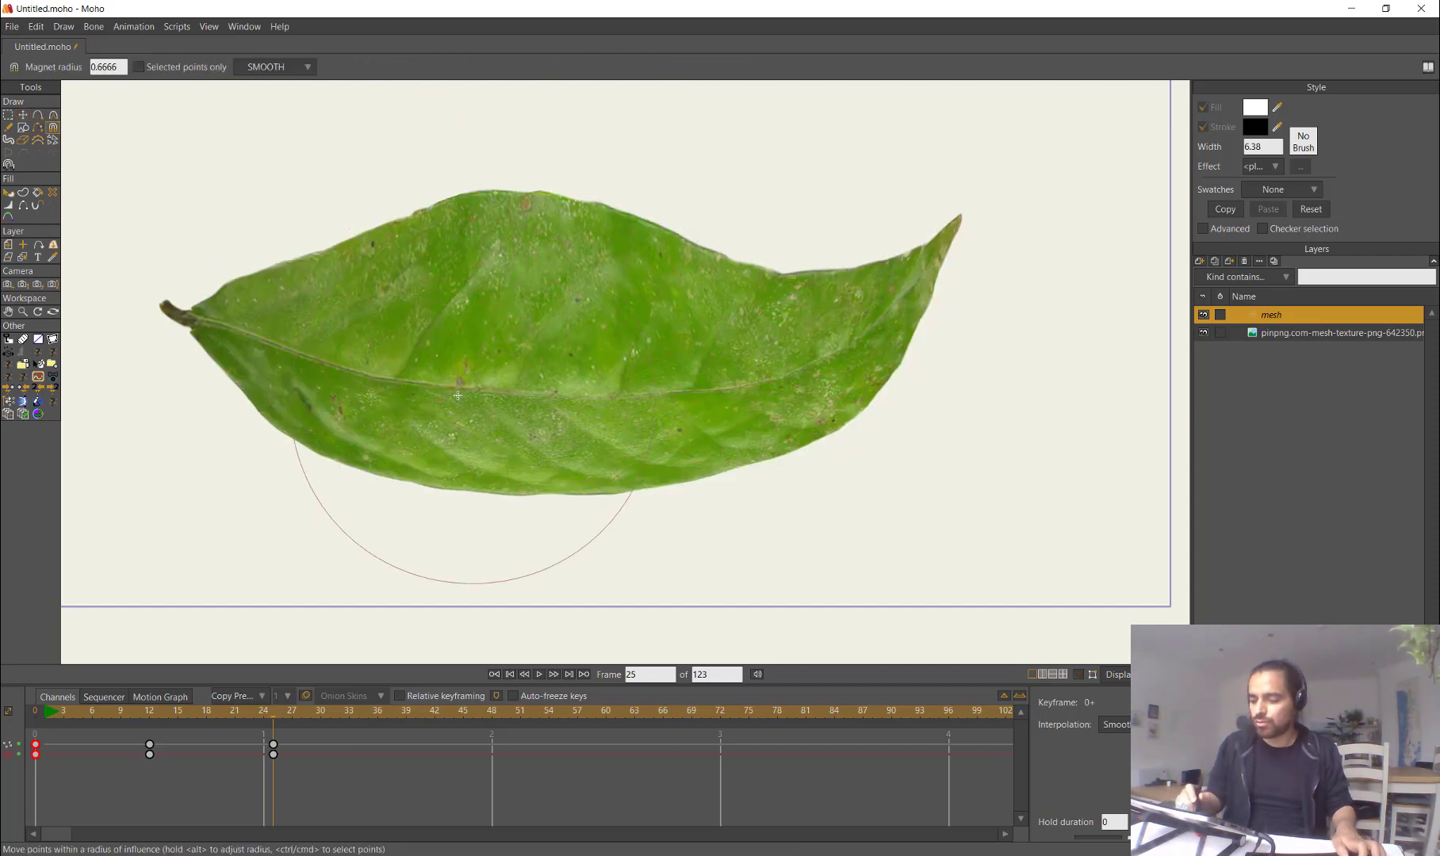
left_click_drag(433, 504, 434, 524)
left_click_drag(291, 468, 281, 476)
left_click_drag(644, 501, 665, 527)
left_click_drag(800, 460, 794, 454)
left_click_drag(988, 310, 971, 302)
left_click_drag(1012, 209, 934, 217)
left_click_drag(753, 225, 752, 241)
left_click_drag(648, 181, 646, 190)
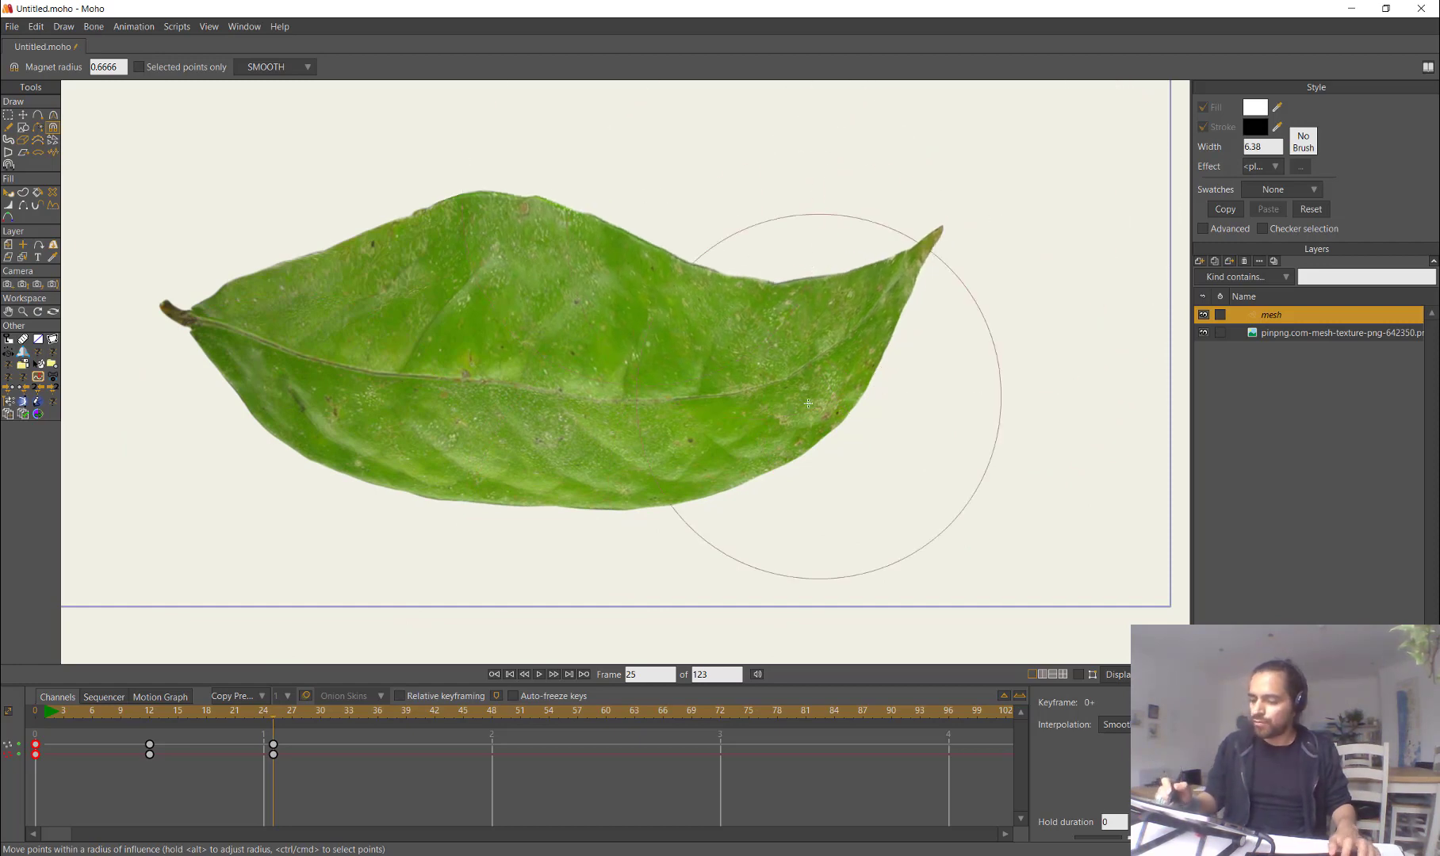
Step: Show the mesh overlay, select the midrib points including the base and tip, and restrict the Magnet tool to selected points only
key("ctrl+h")
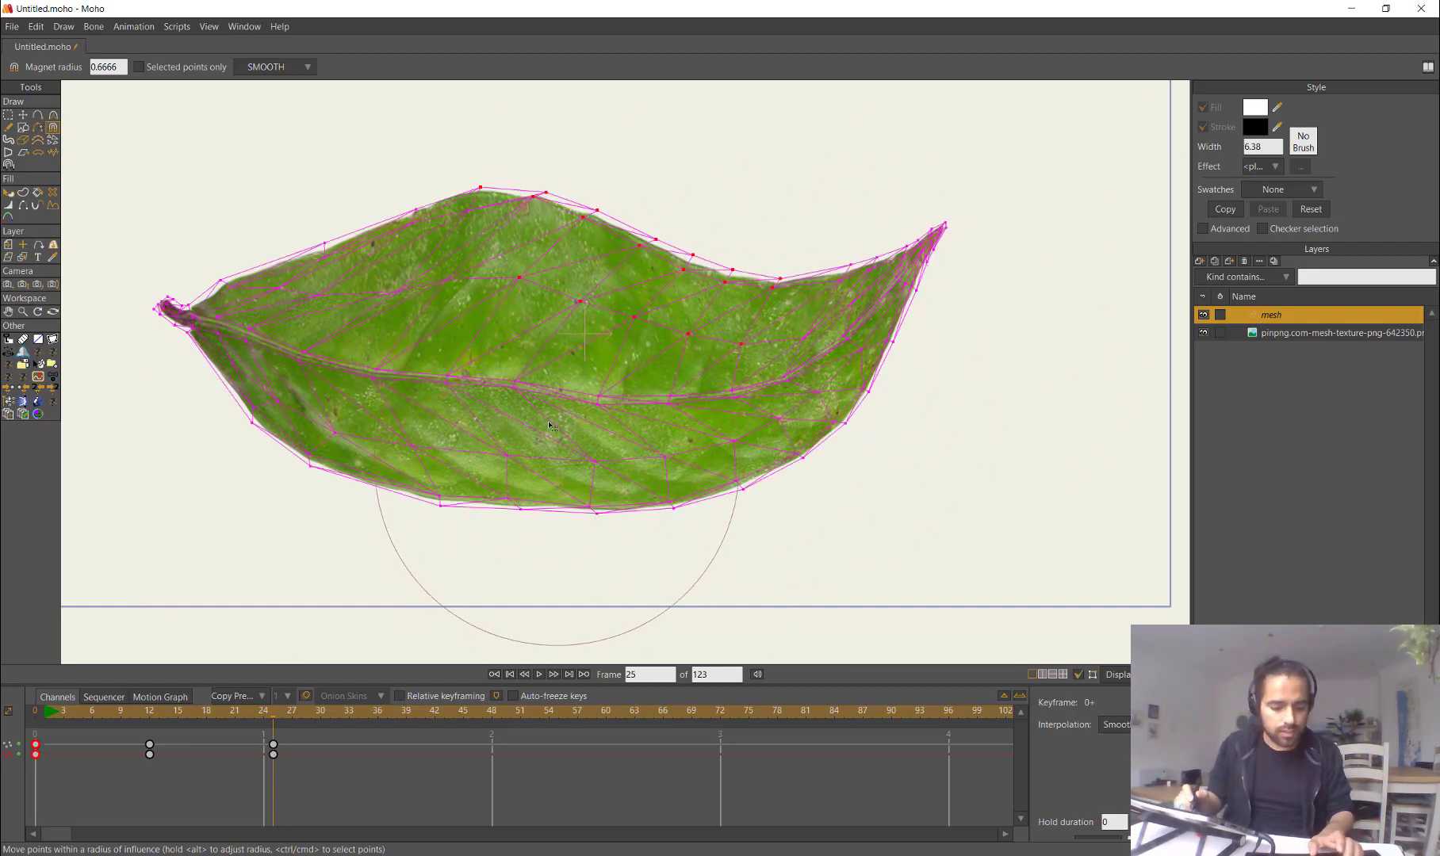
key("e")
mouse_move(221, 280)
left_mouse_down()
mouse_move(144, 305)
mouse_move(228, 359)
left_mouse_up()
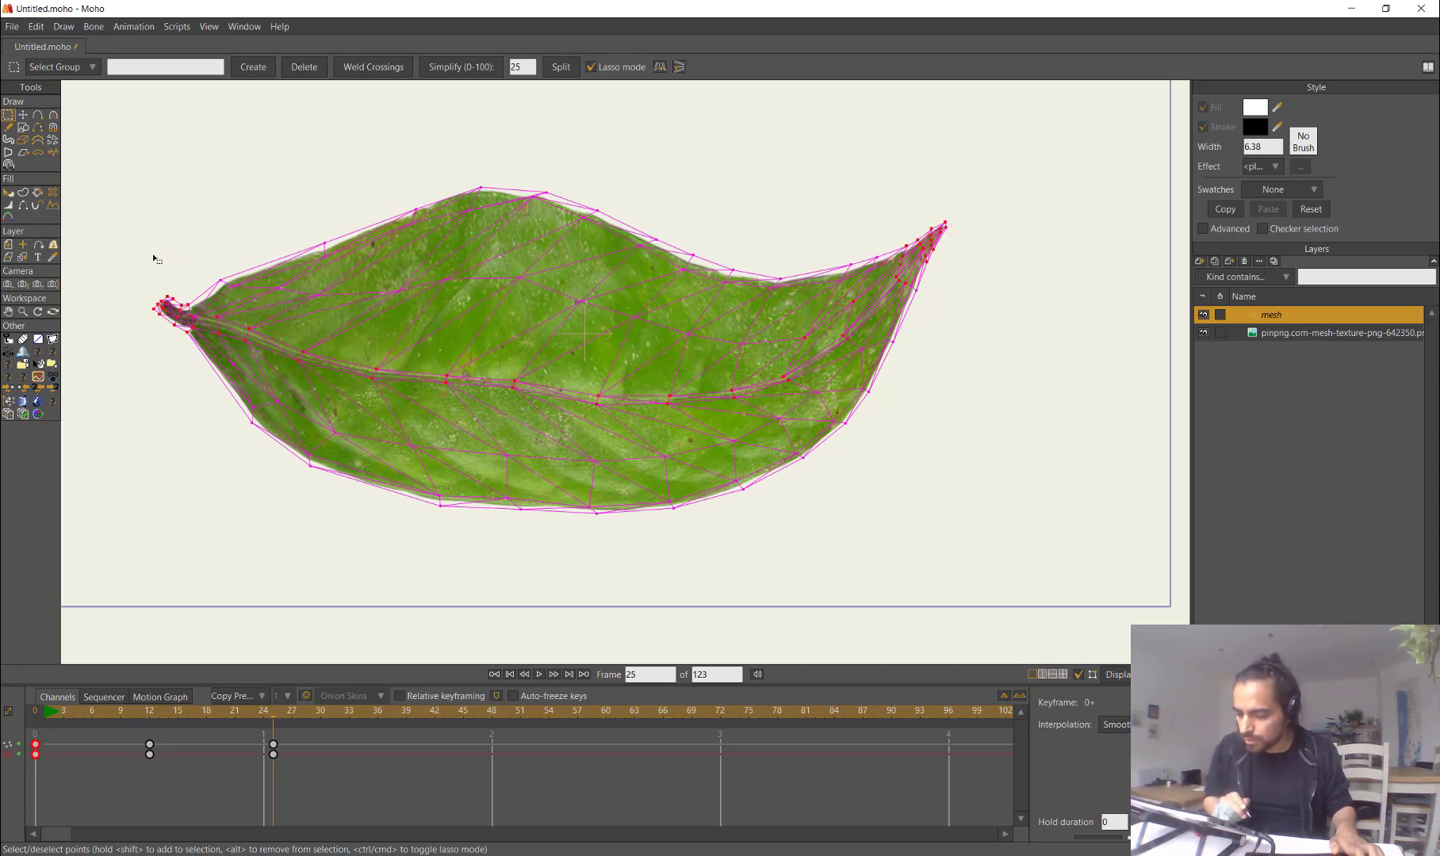
left_click(53, 127)
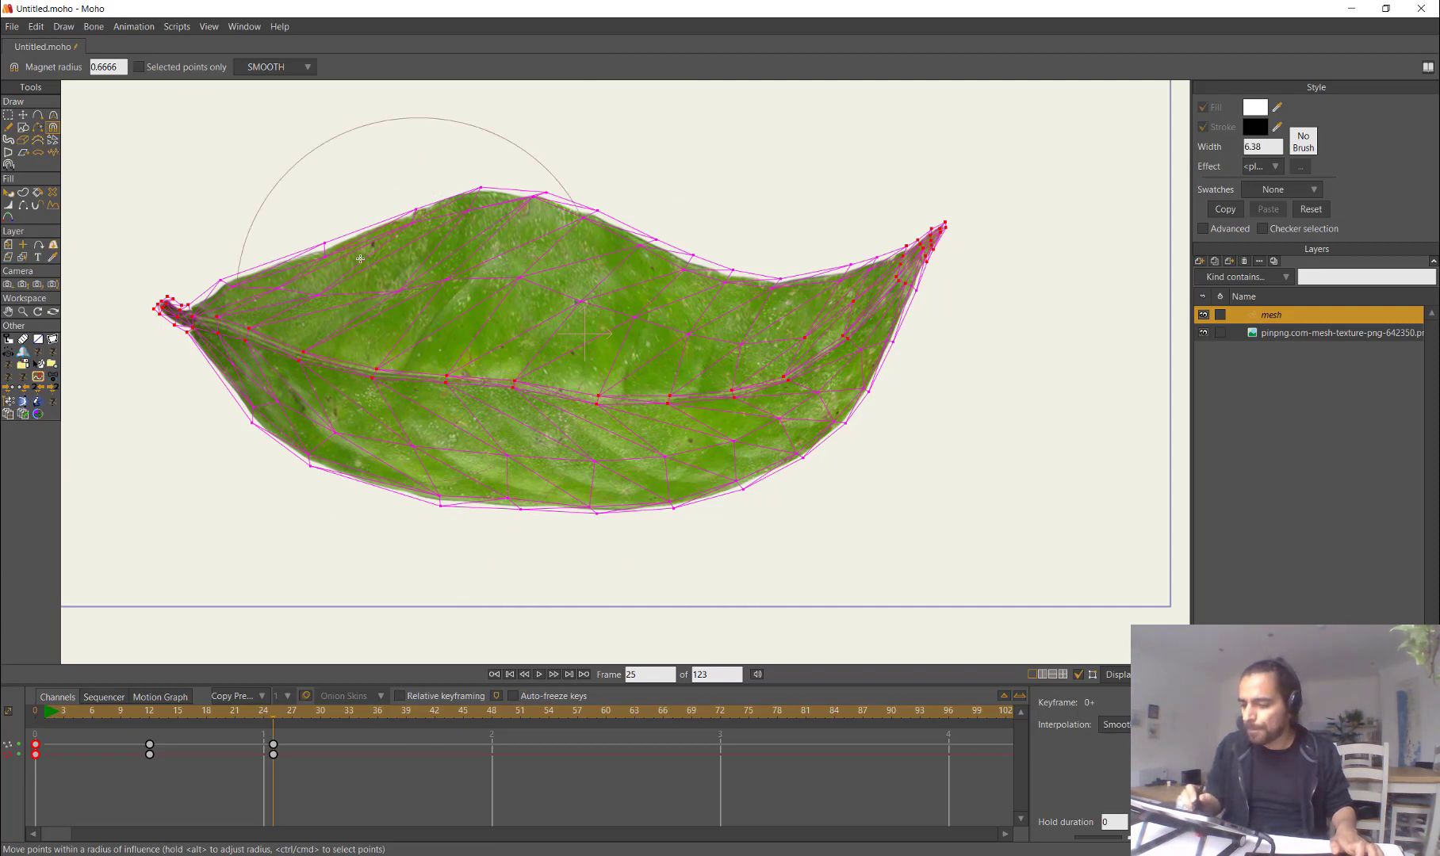
left_click(140, 68)
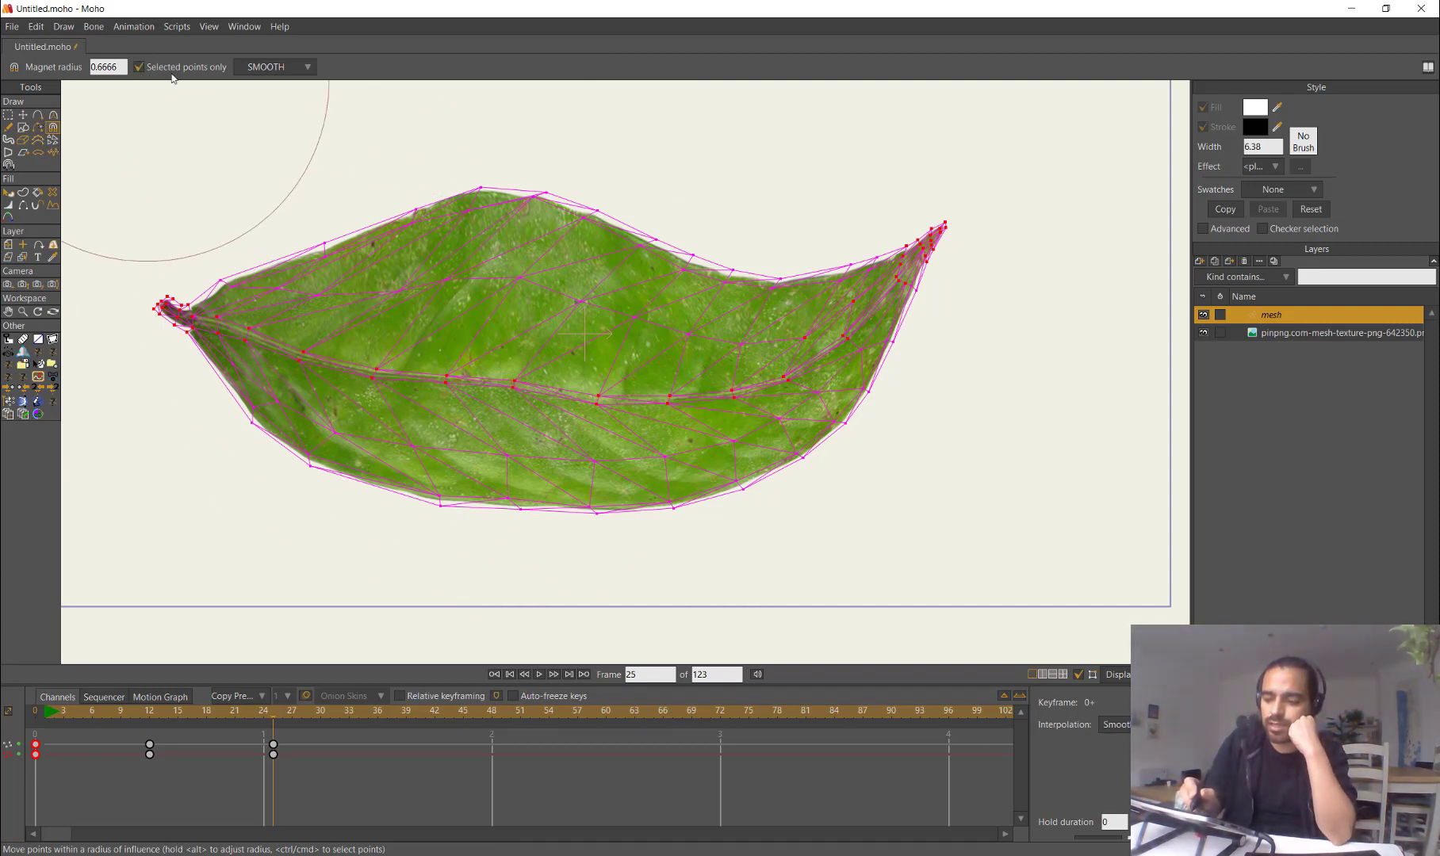
Step: Reshape only the midrib into a deeper downward curve with the mesh overlay hidden
left_click_drag(360, 396, 818, 383)
key("ctrl+h")
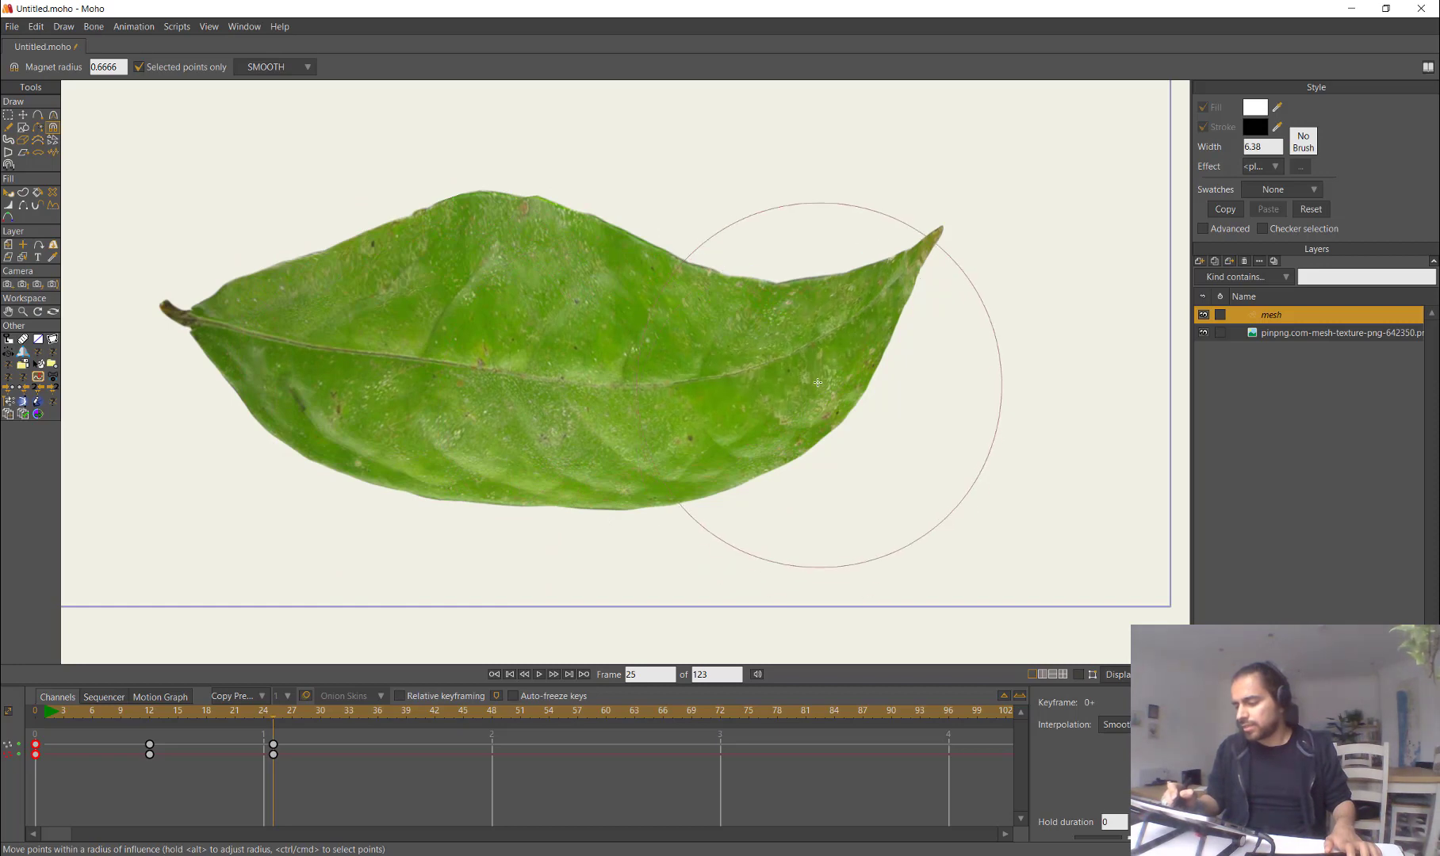
left_click_drag(436, 372, 585, 407)
left_click_drag(336, 359, 329, 373)
left_click_drag(595, 402, 601, 414)
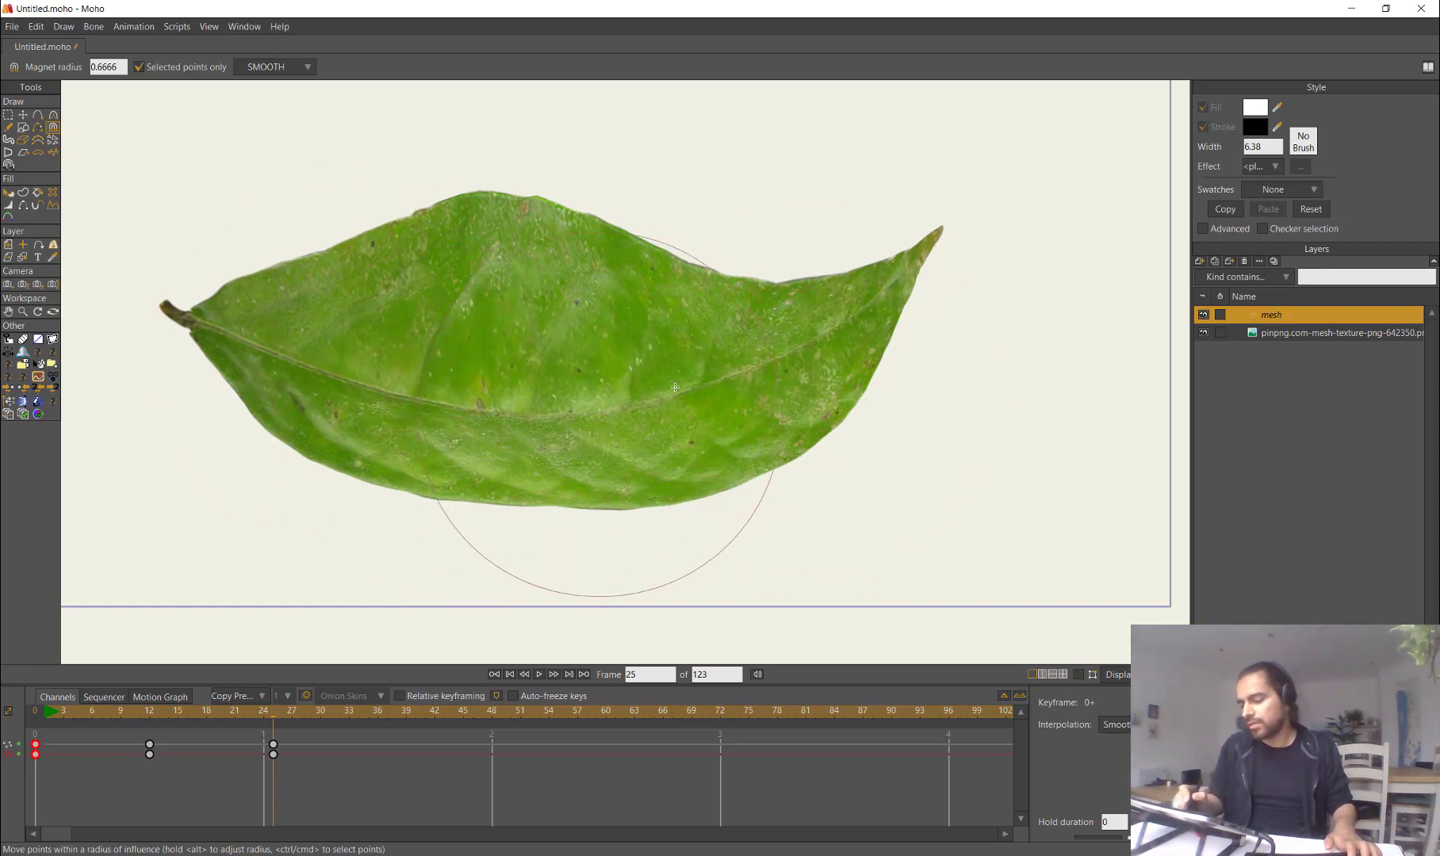
Step: At frame 25, release the Magnet tool from selected points only and lower the leaf's upper edge toward the midrib
left_click_drag(785, 361, 787, 369)
left_click_drag(57, 714, 281, 699)
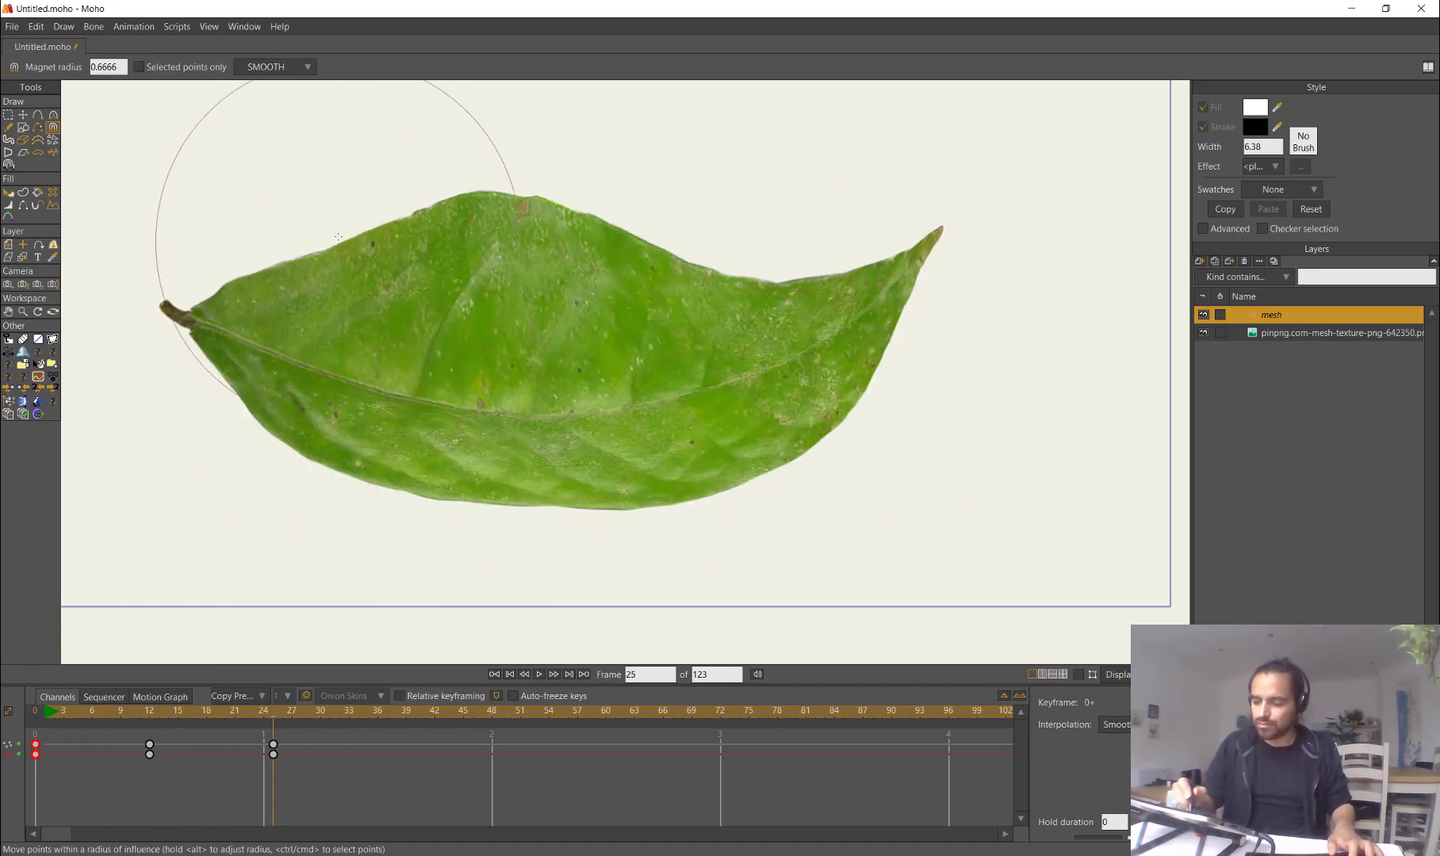
left_click_drag(337, 238, 326, 250)
left_click_drag(489, 180, 494, 210)
left_click_drag(566, 188, 569, 196)
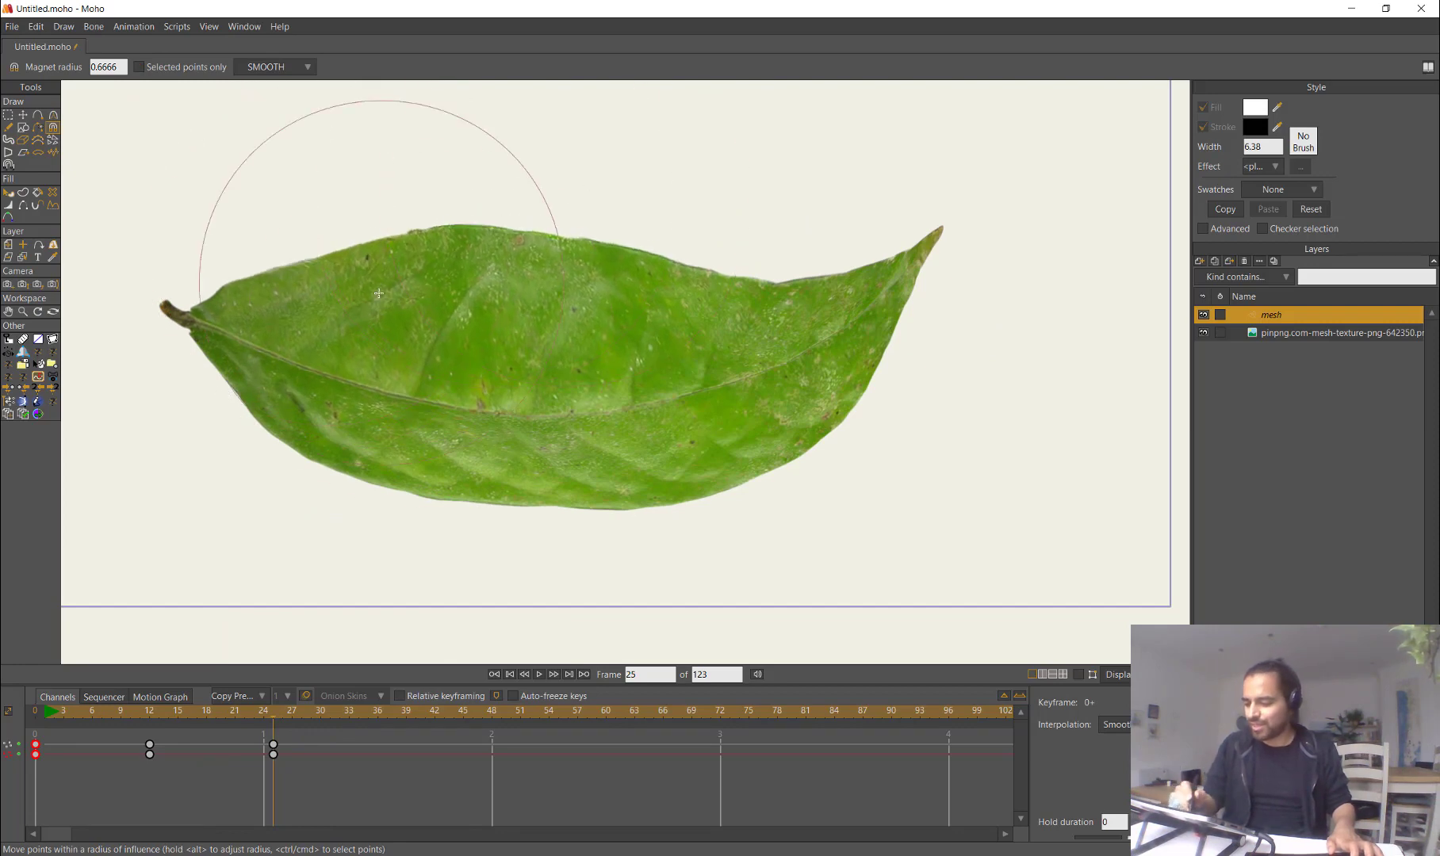
Step: Copy the rest-pose keys from frame 0 and paste them at frame 37
left_click_drag(60, 712, 357, 733)
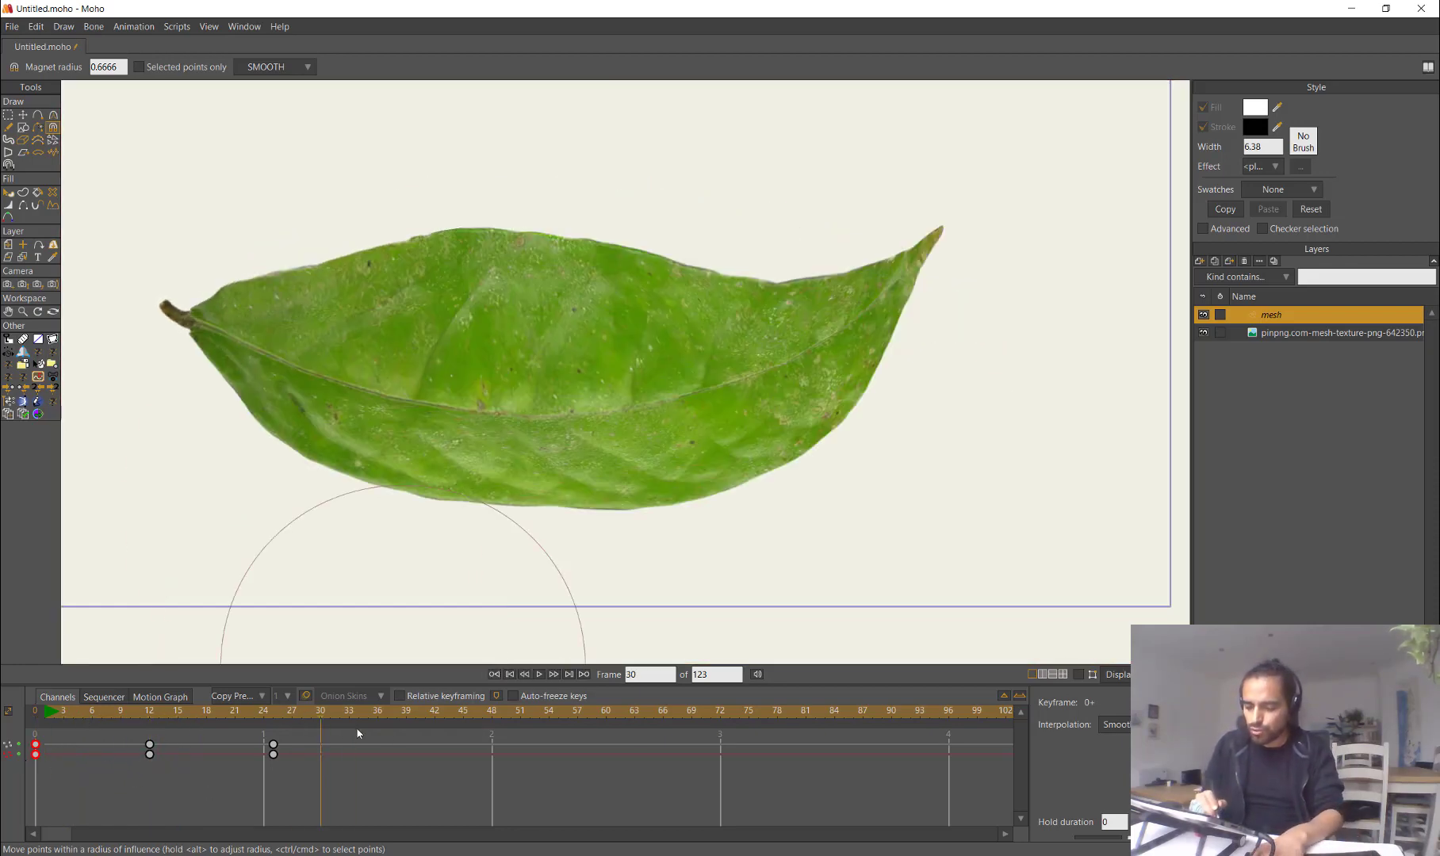
left_click_drag(68, 734, 23, 785)
key("ctrl+c")
key("ctrl+v")
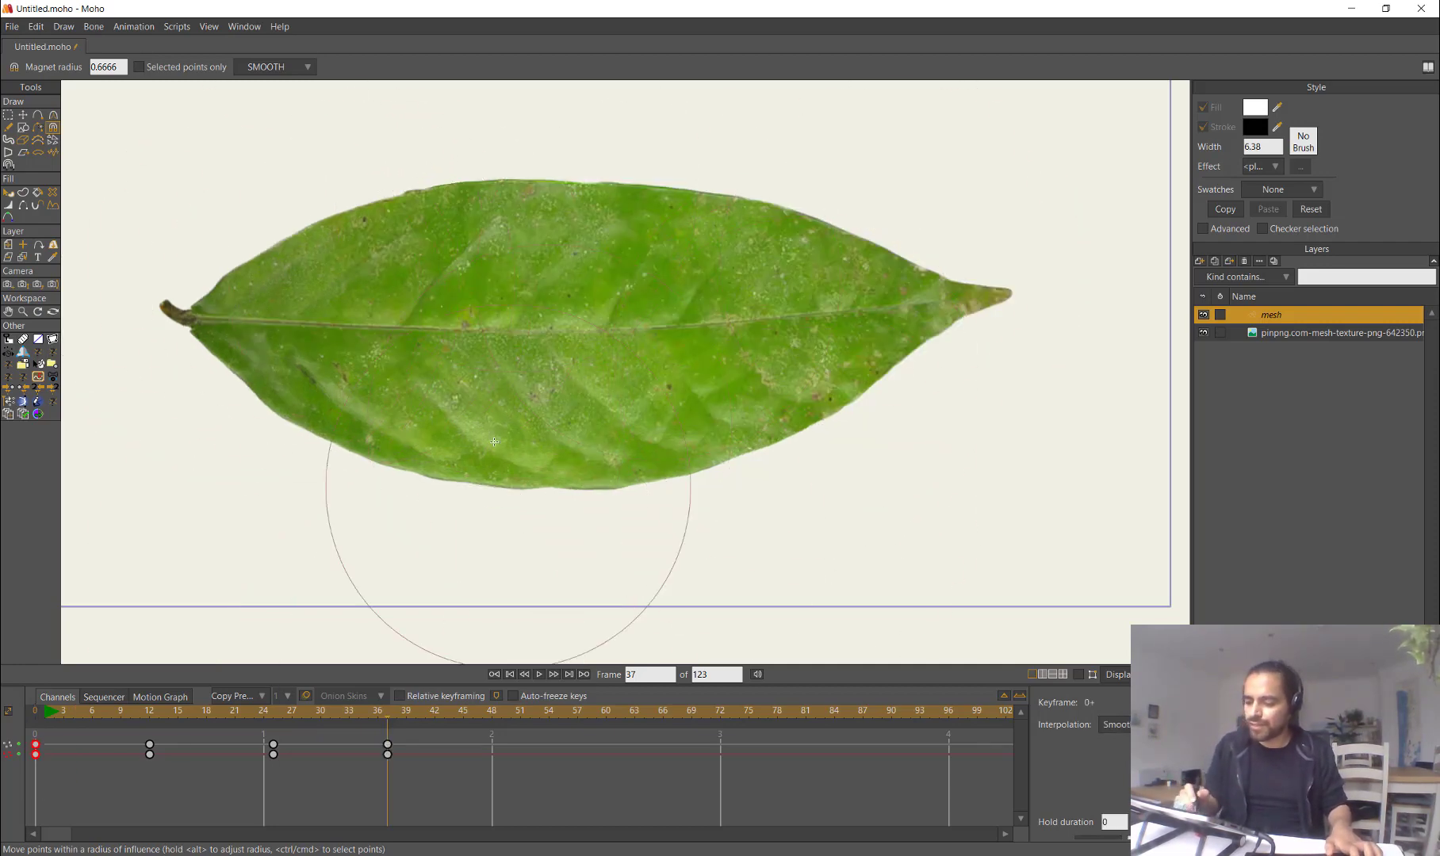
Step: Lasso the mesh points above the midrib and restrict the Magnet tool to selected points with a radius of 0.7766
key("g")
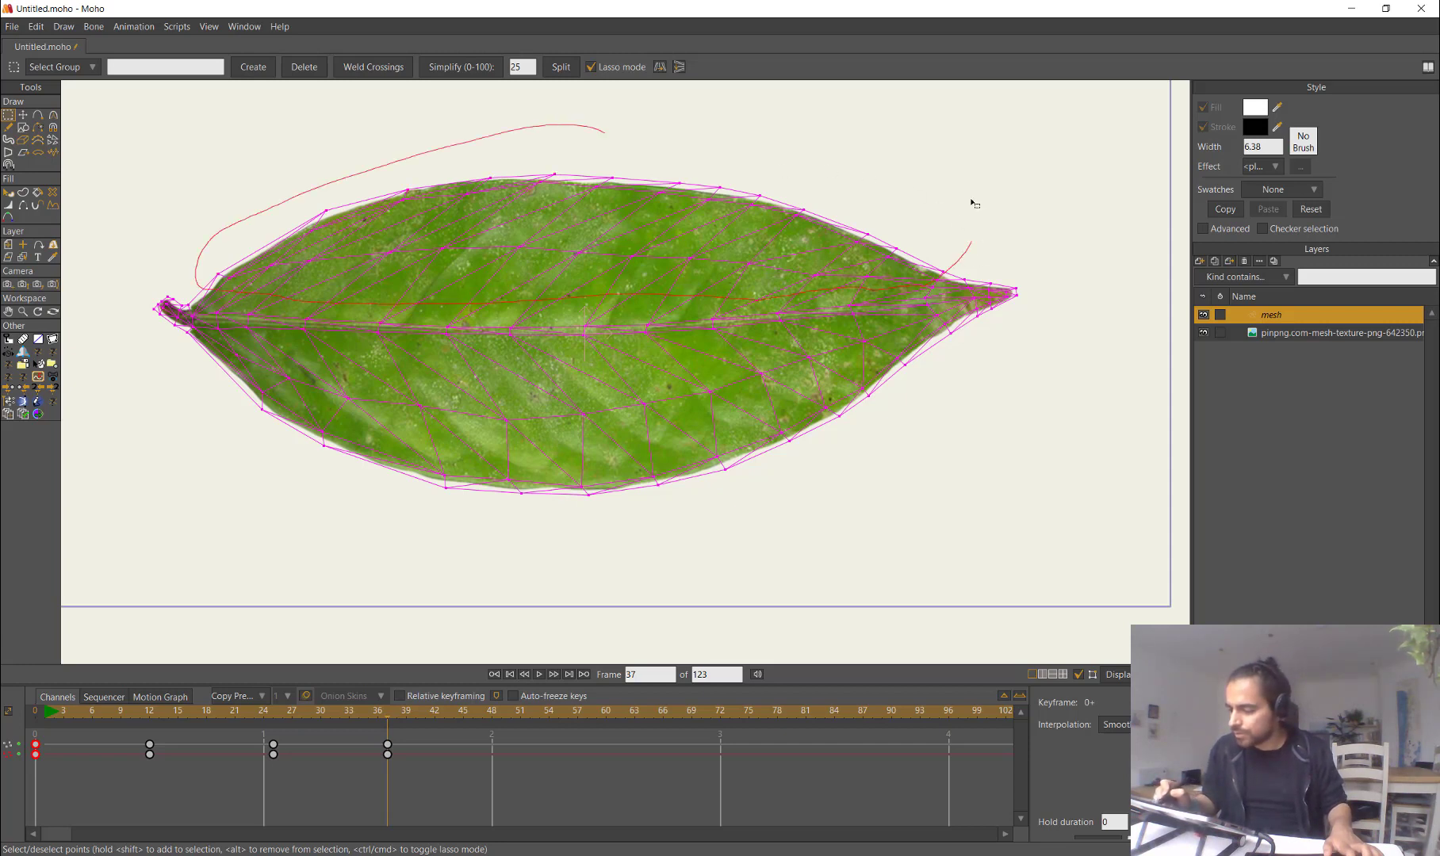
key("x")
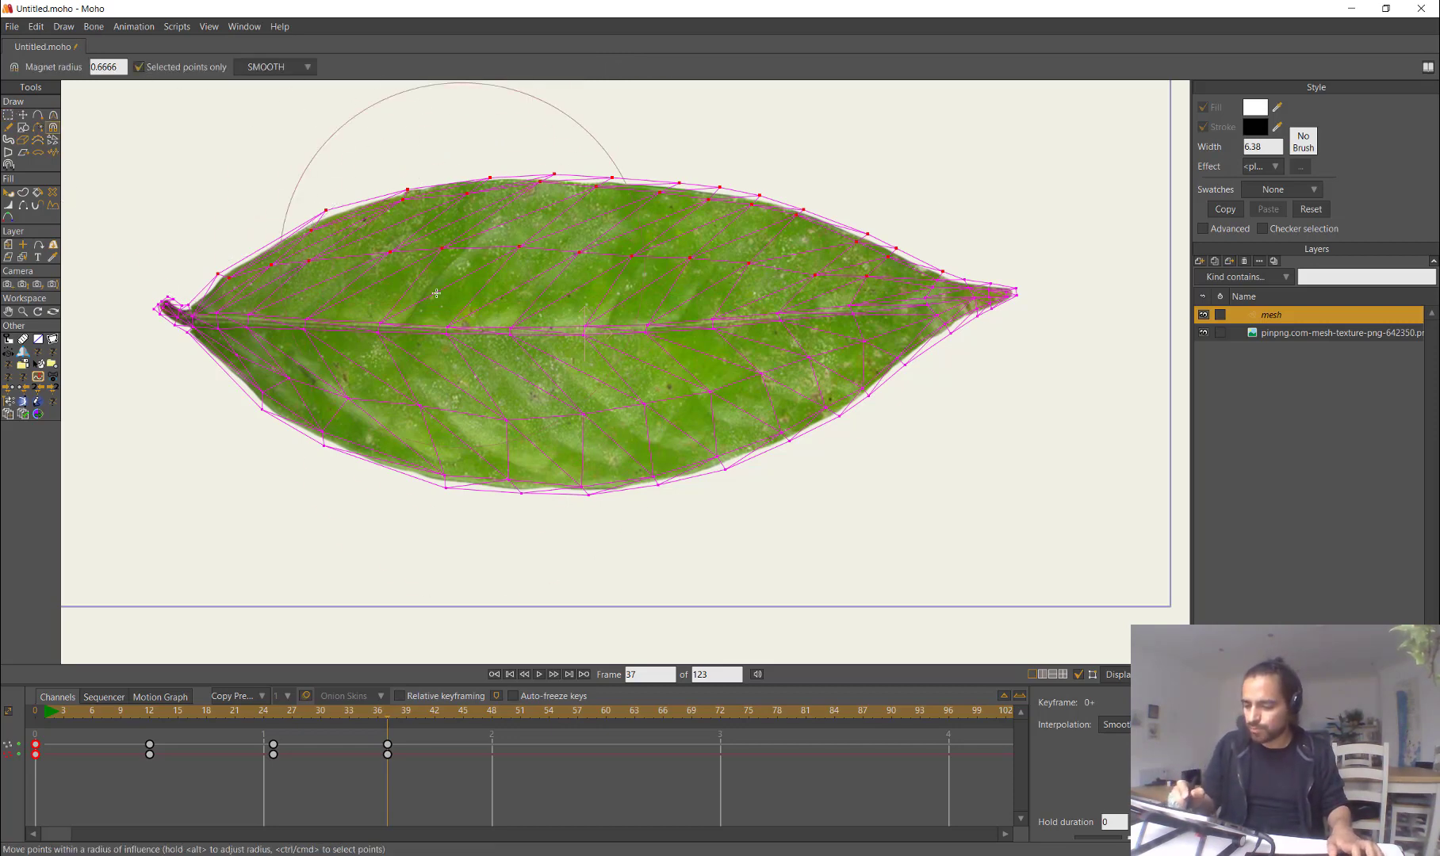
left_click_drag(469, 347, 502, 340, "alt")
Step: Fold the leaf's upper half down over the midrib from base to tip at frame 37 and review the motion
left_click_drag(526, 225, 524, 296)
left_click_drag(397, 235, 396, 344)
left_click_drag(324, 230, 308, 298)
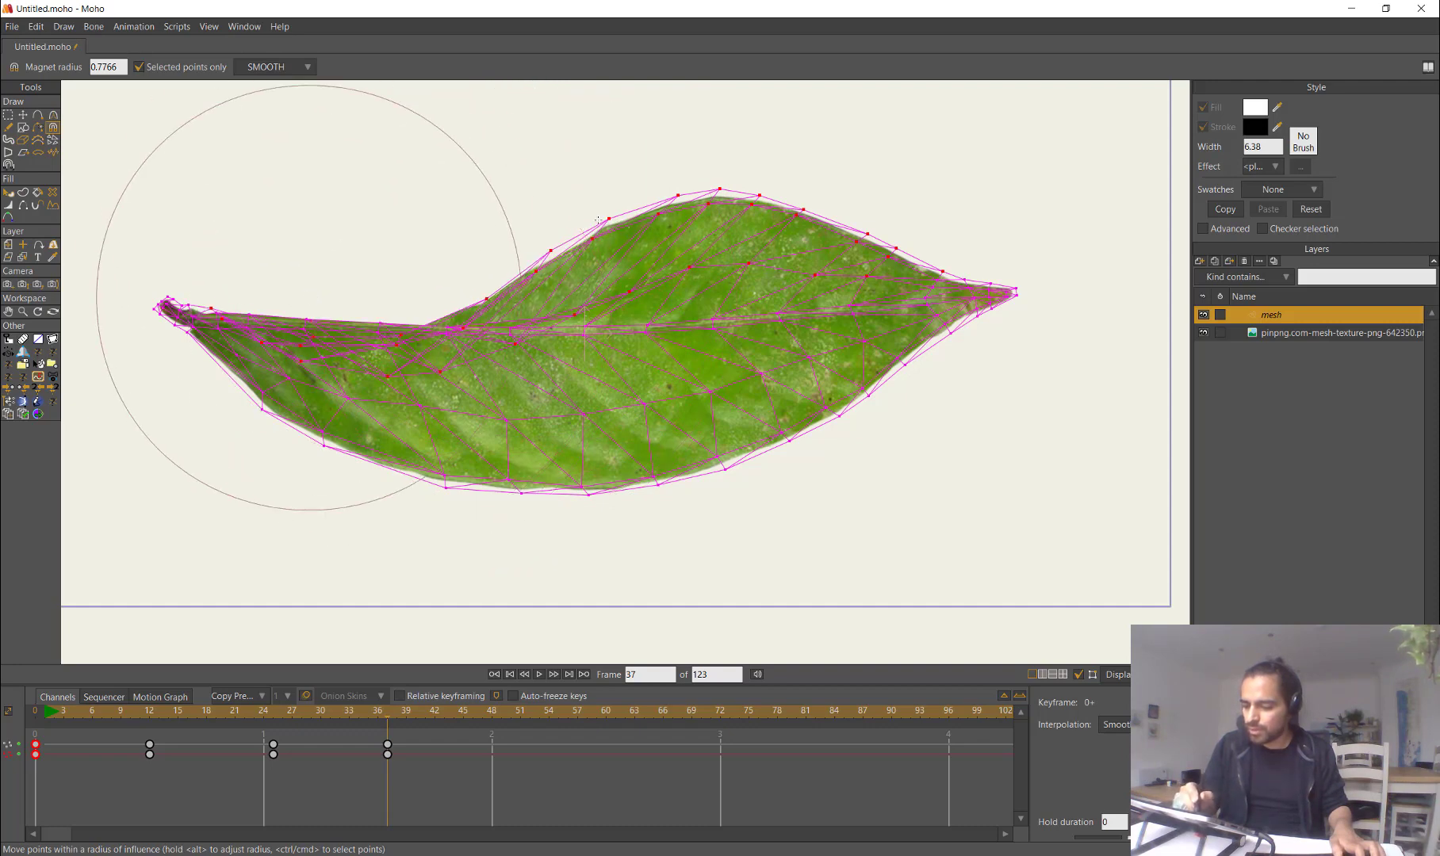
left_click_drag(614, 225, 591, 363)
left_click_drag(734, 208, 731, 320)
left_click_drag(900, 241, 886, 301)
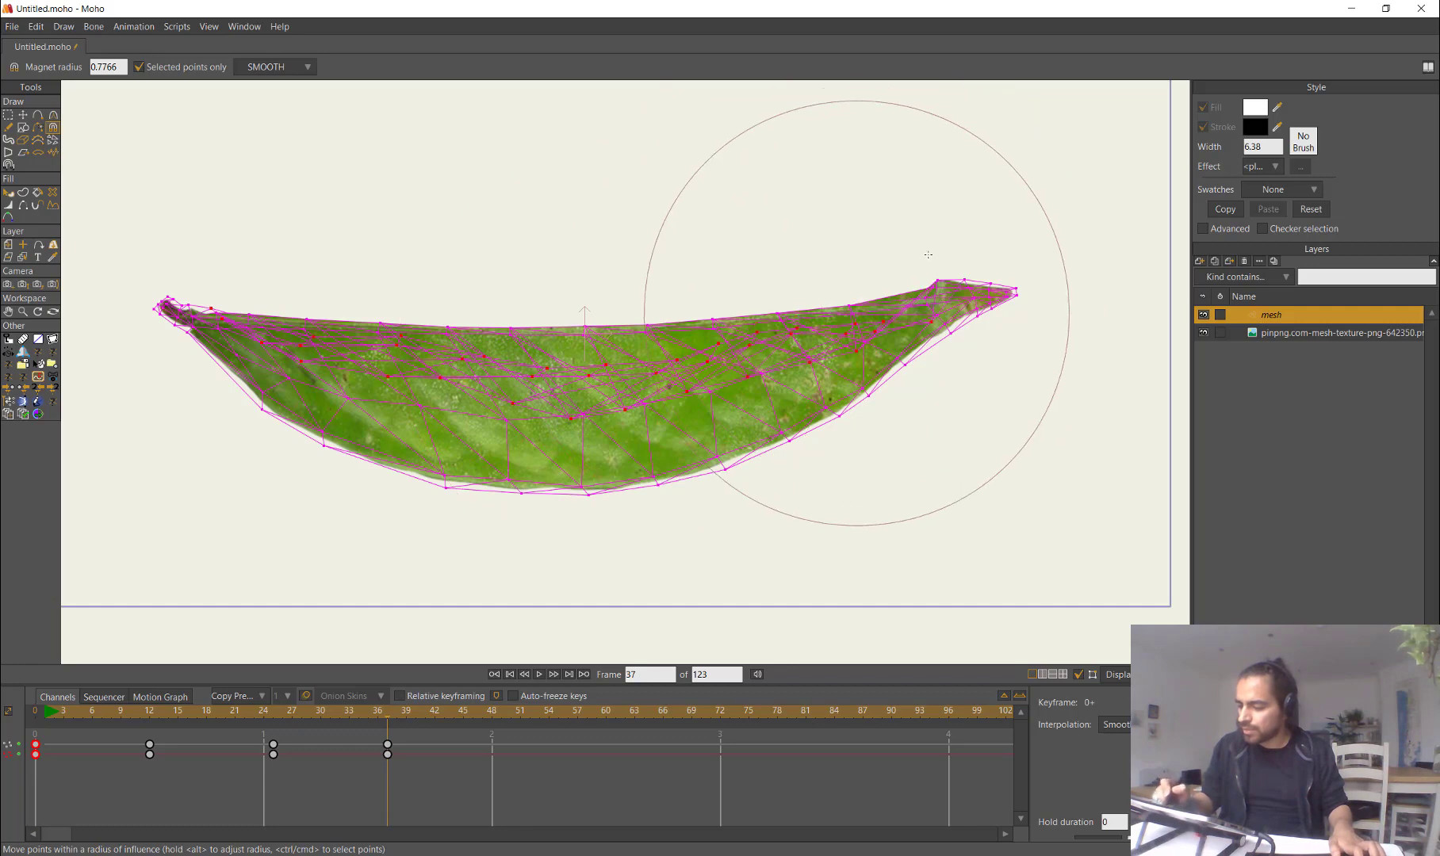
left_click_drag(361, 714, 387, 769)
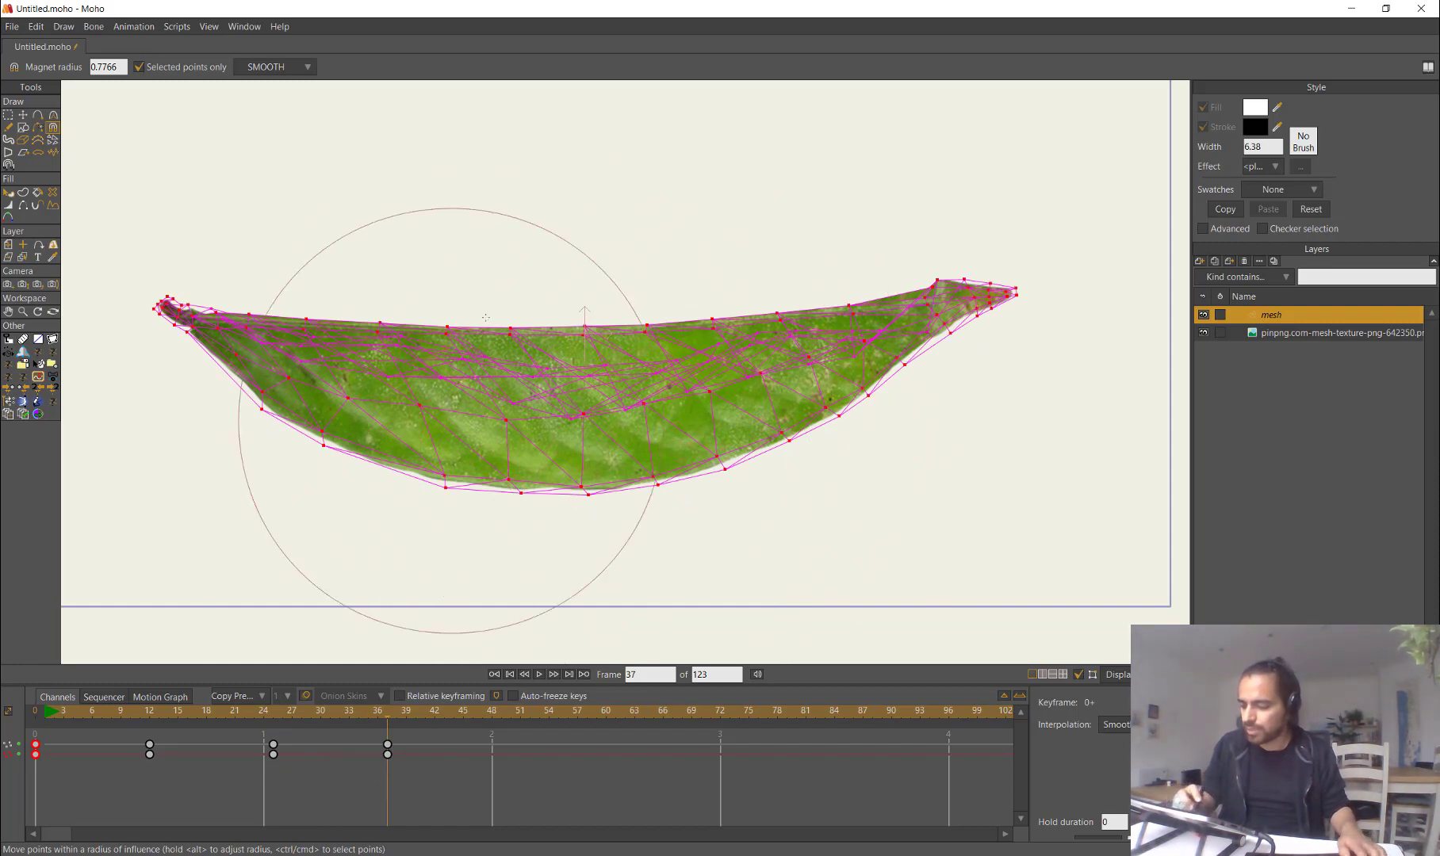
Step: Select the visible outline and midrib points, raise the fold edge near the base and pull the stem downward with the Magnet tool
left_click_drag(437, 349, 440, 313)
left_click_drag(141, 343, 137, 388)
left_click_drag(145, 322, 157, 336)
left_click_drag(256, 417, 140, 417)
left_click_drag(138, 366, 134, 391)
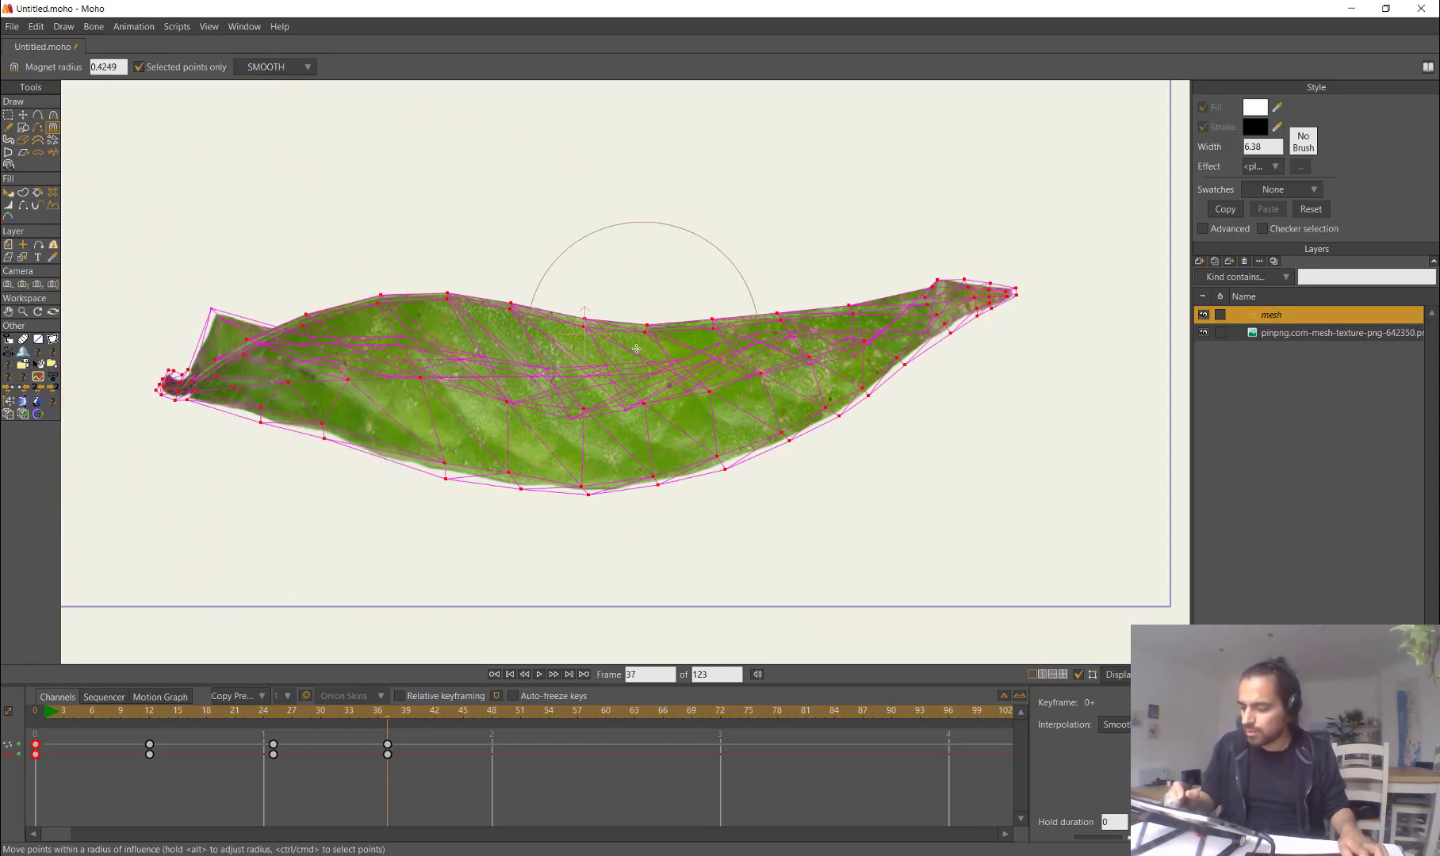
Step: With a Magnet radius of 0.5766, raise the middle of the fold edge into an arch and lower the leaf tip
left_click_drag(622, 413, 670, 389)
left_click_drag(614, 344, 629, 310)
left_click_drag(514, 333, 514, 314)
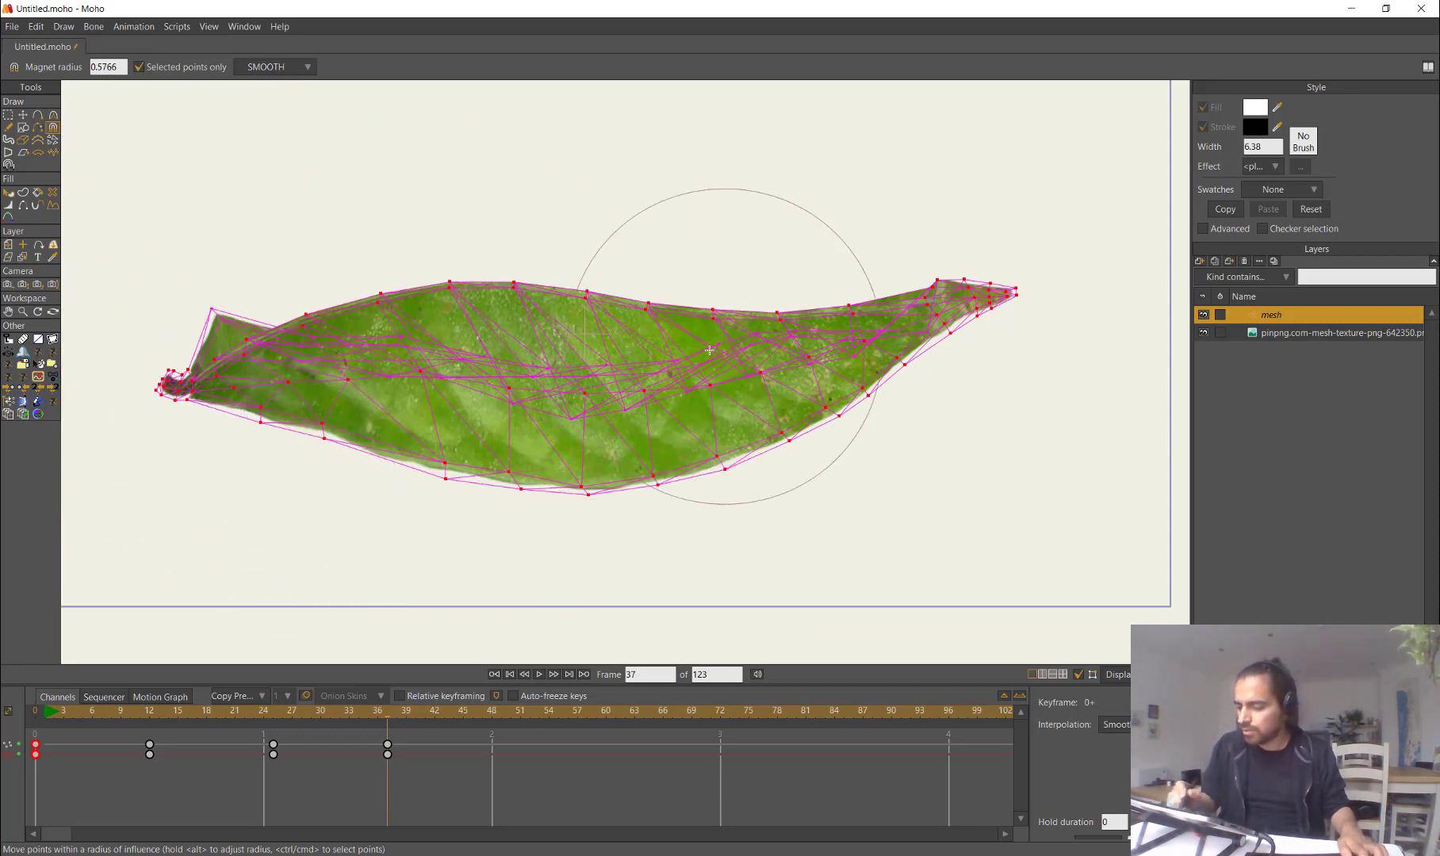
left_click_drag(709, 349, 710, 318)
left_click_drag(991, 292, 990, 358)
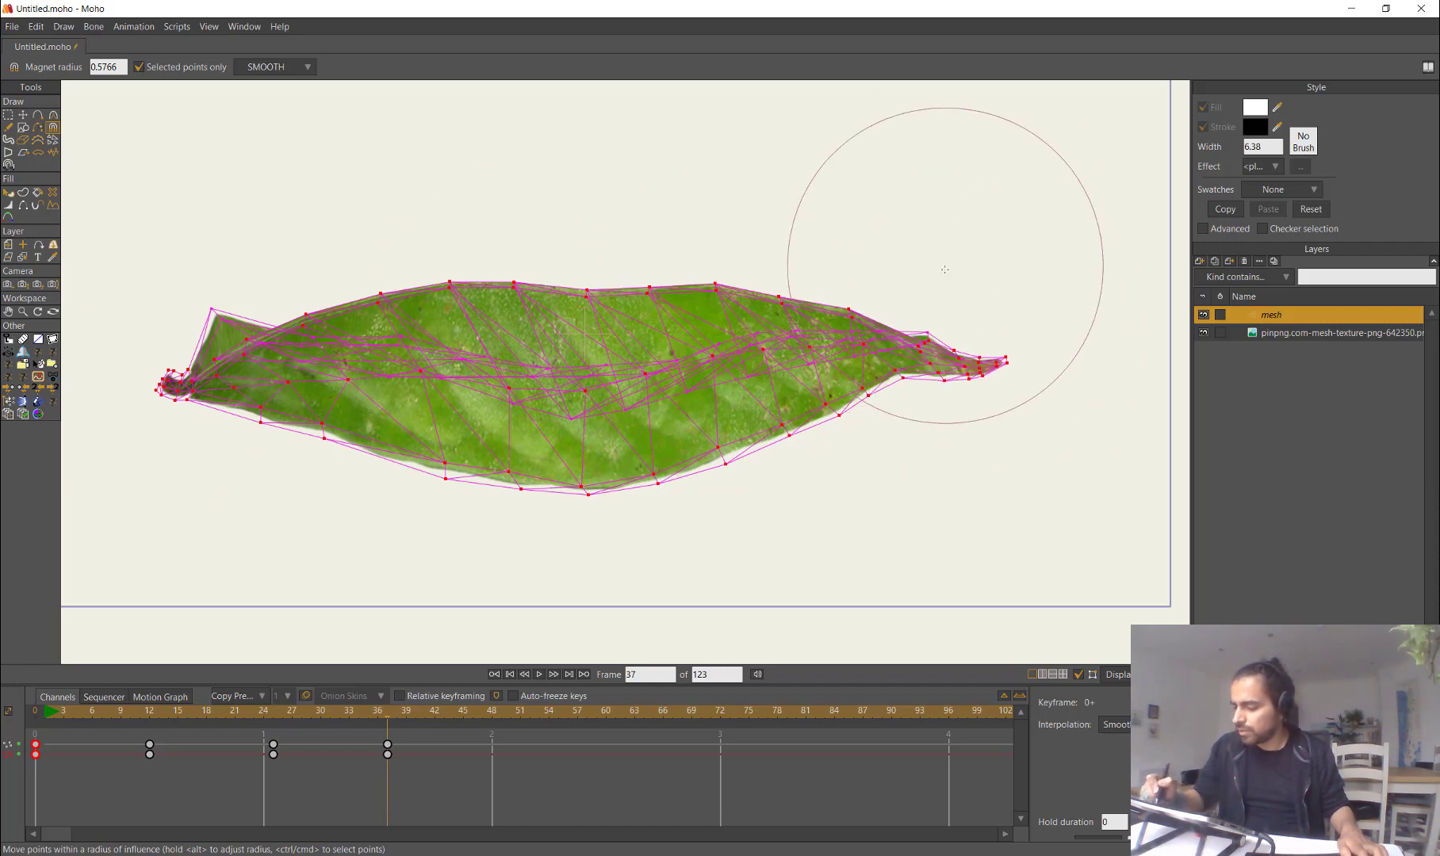
Step: Refine the folded leaf's edges and tip at frame 37, and realign the stray corner points with the Transform Points tool
left_click_drag(881, 251, 884, 263)
left_click_drag(777, 228, 777, 235)
left_click_drag(581, 329, 577, 313)
left_click_drag(790, 478, 779, 454)
left_click_drag(1084, 376, 1072, 412)
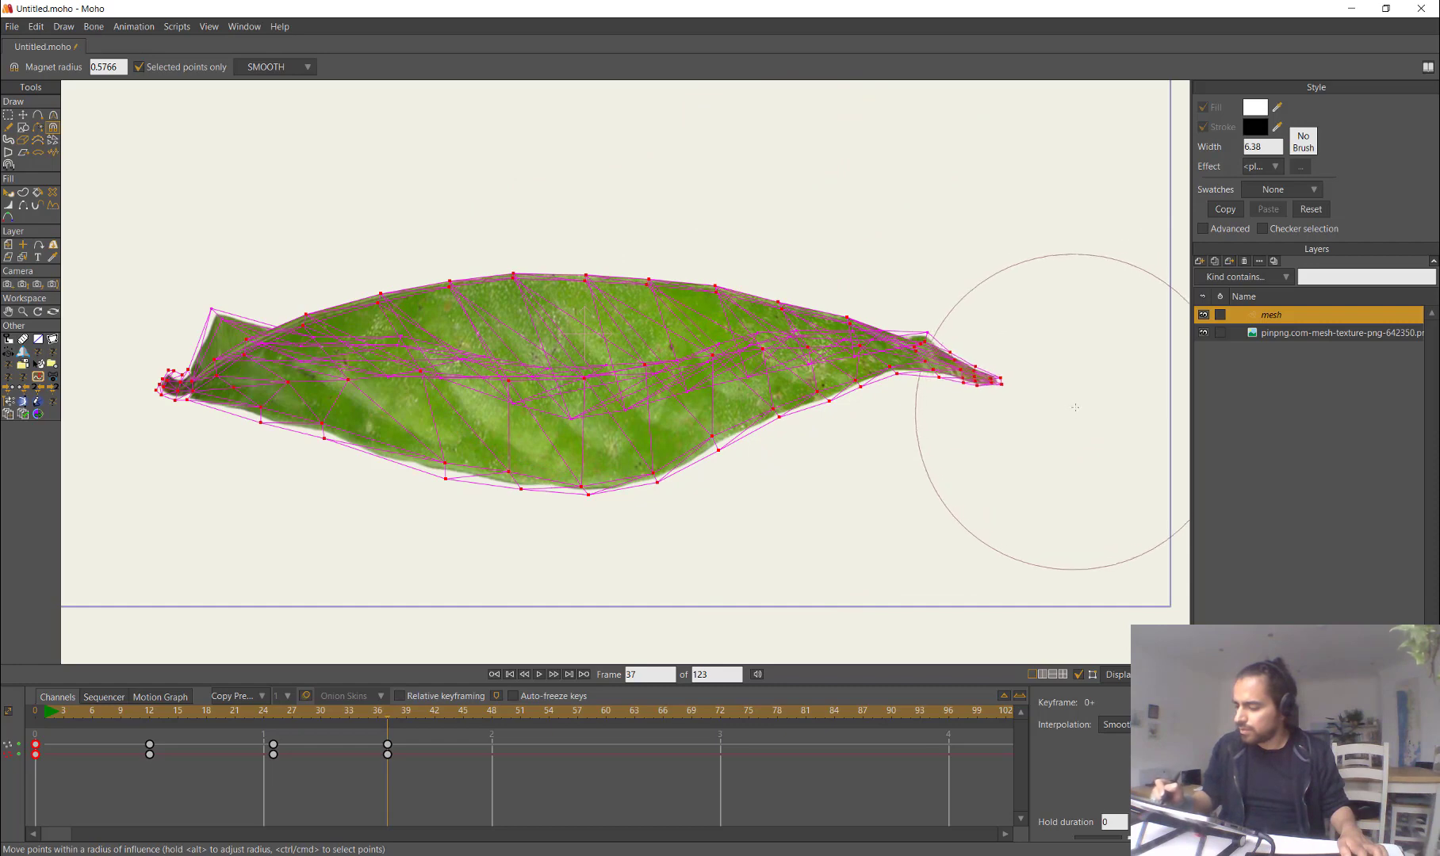
left_click_drag(246, 712, 396, 742)
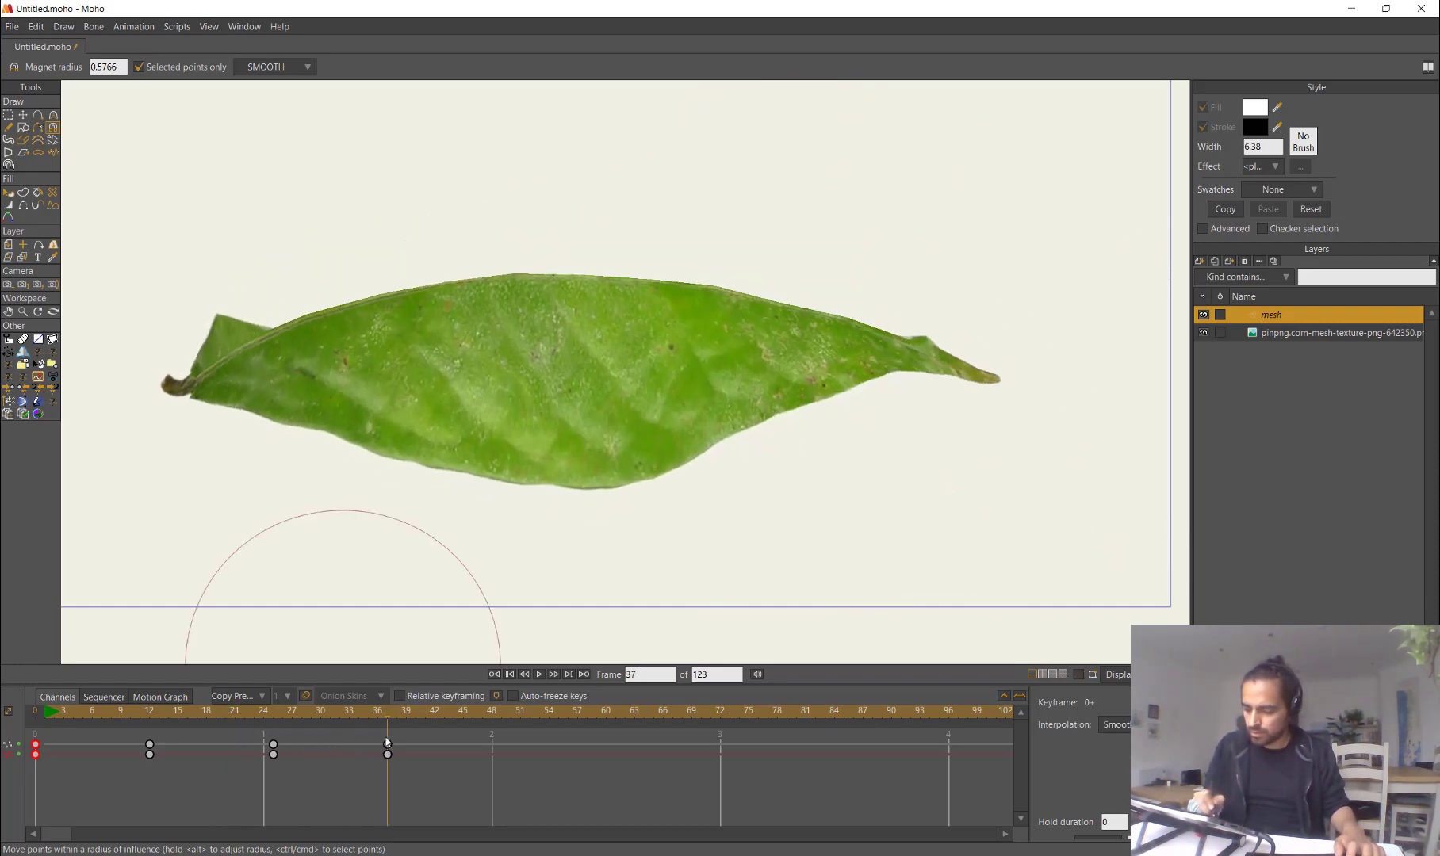
key("t")
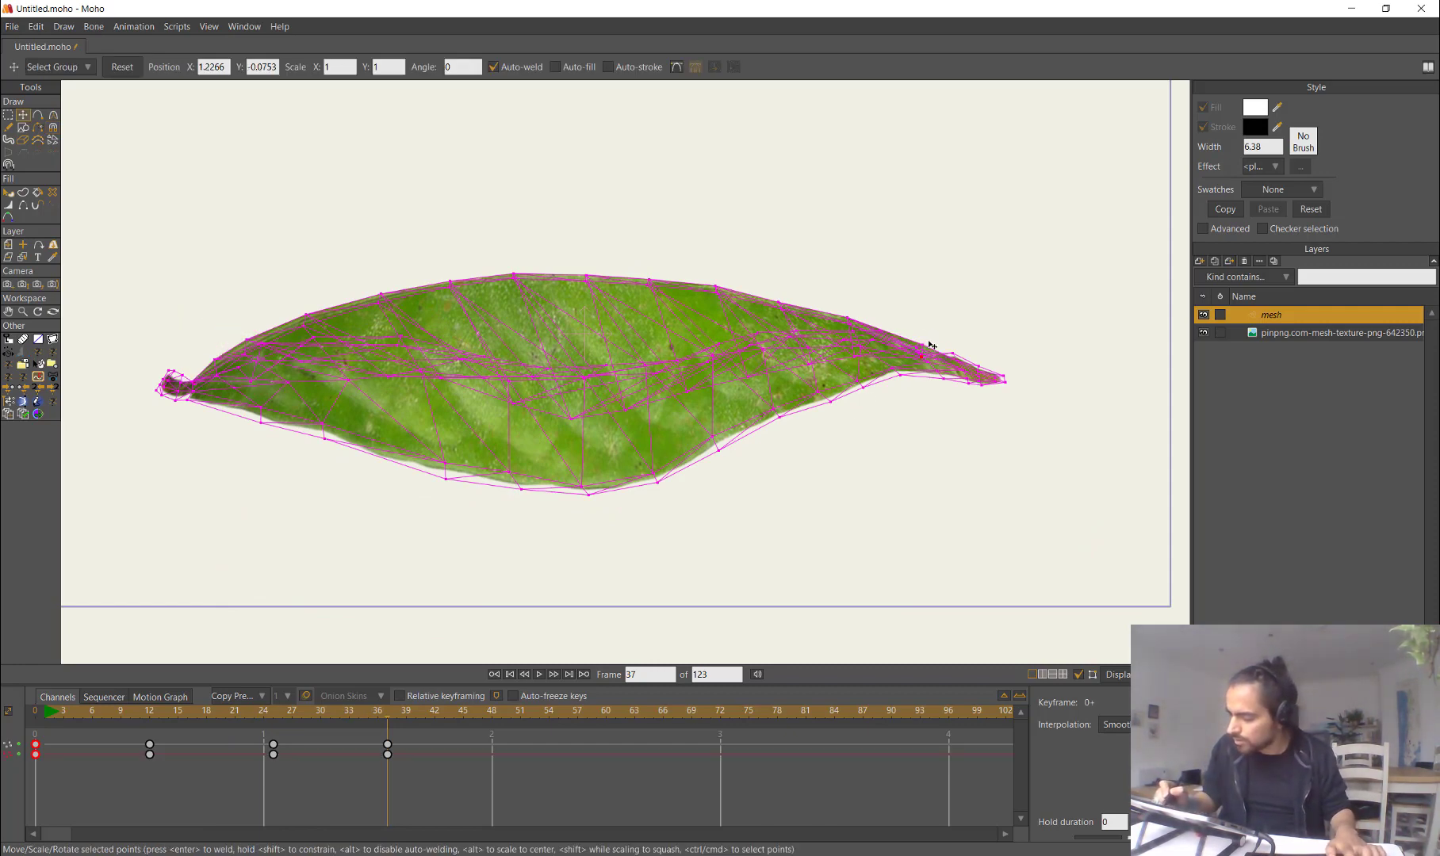
Step: Select the upper half's inner row of points at frame 25 and raise them toward the fold edge at frame 39
left_click_drag(387, 712, 275, 718)
key("g")
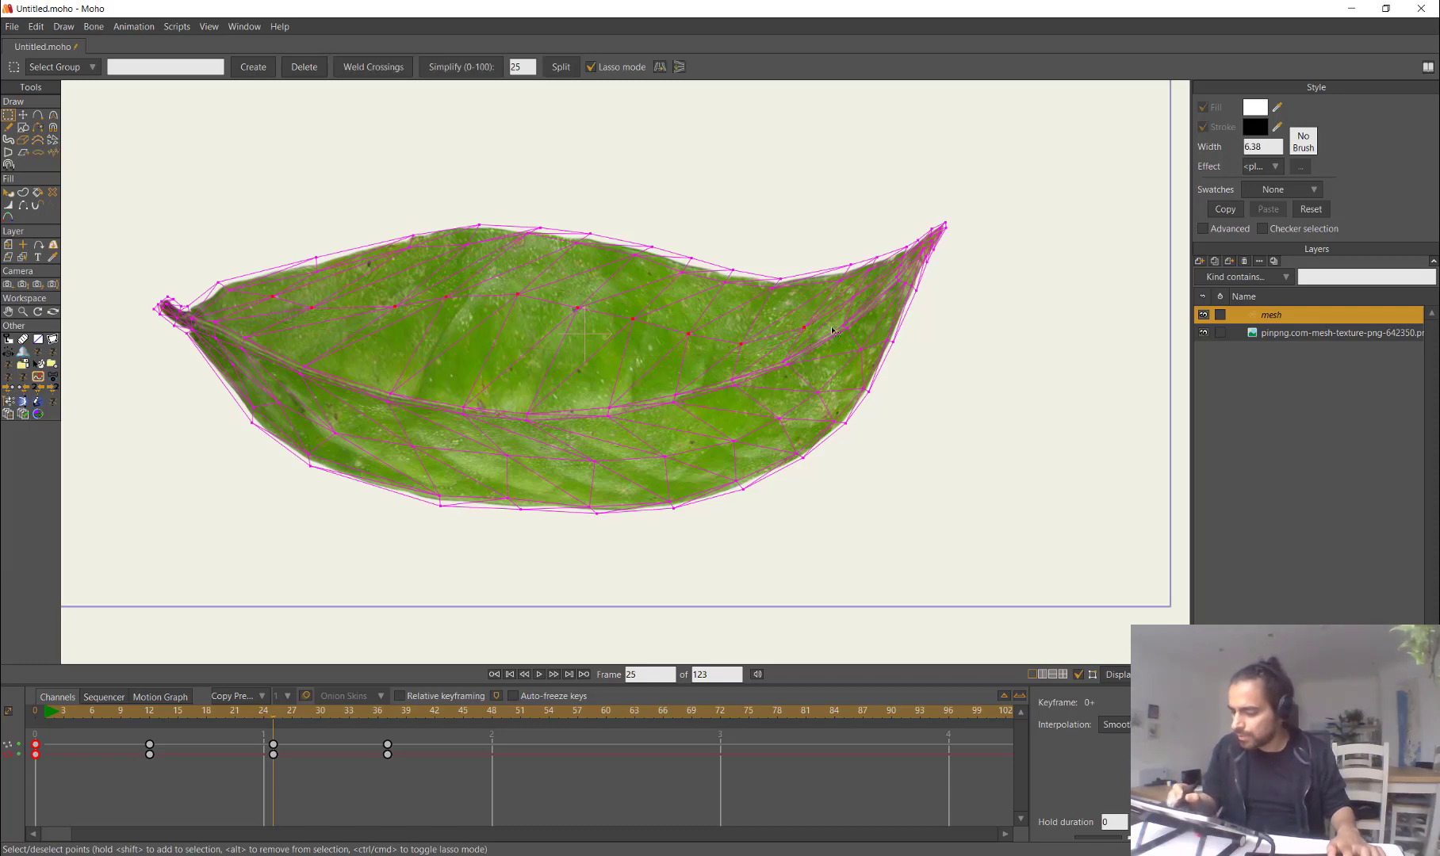
left_click(406, 712)
key("x")
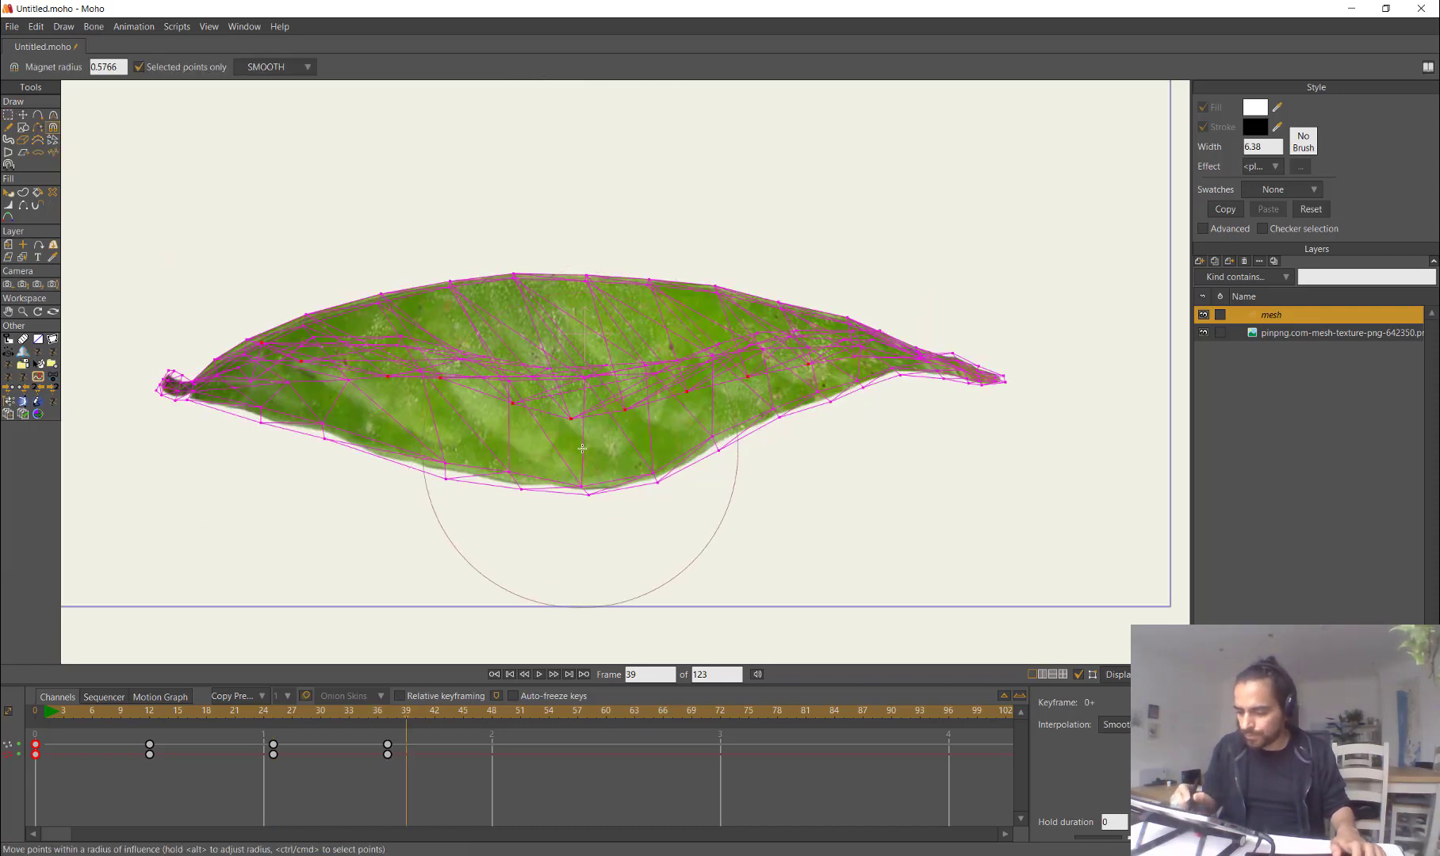
mouse_move(576, 390)
left_mouse_down()
mouse_move(579, 352)
mouse_move(652, 361)
mouse_move(441, 338)
mouse_move(559, 379)
left_mouse_up()
left_click_drag(765, 402, 750, 382)
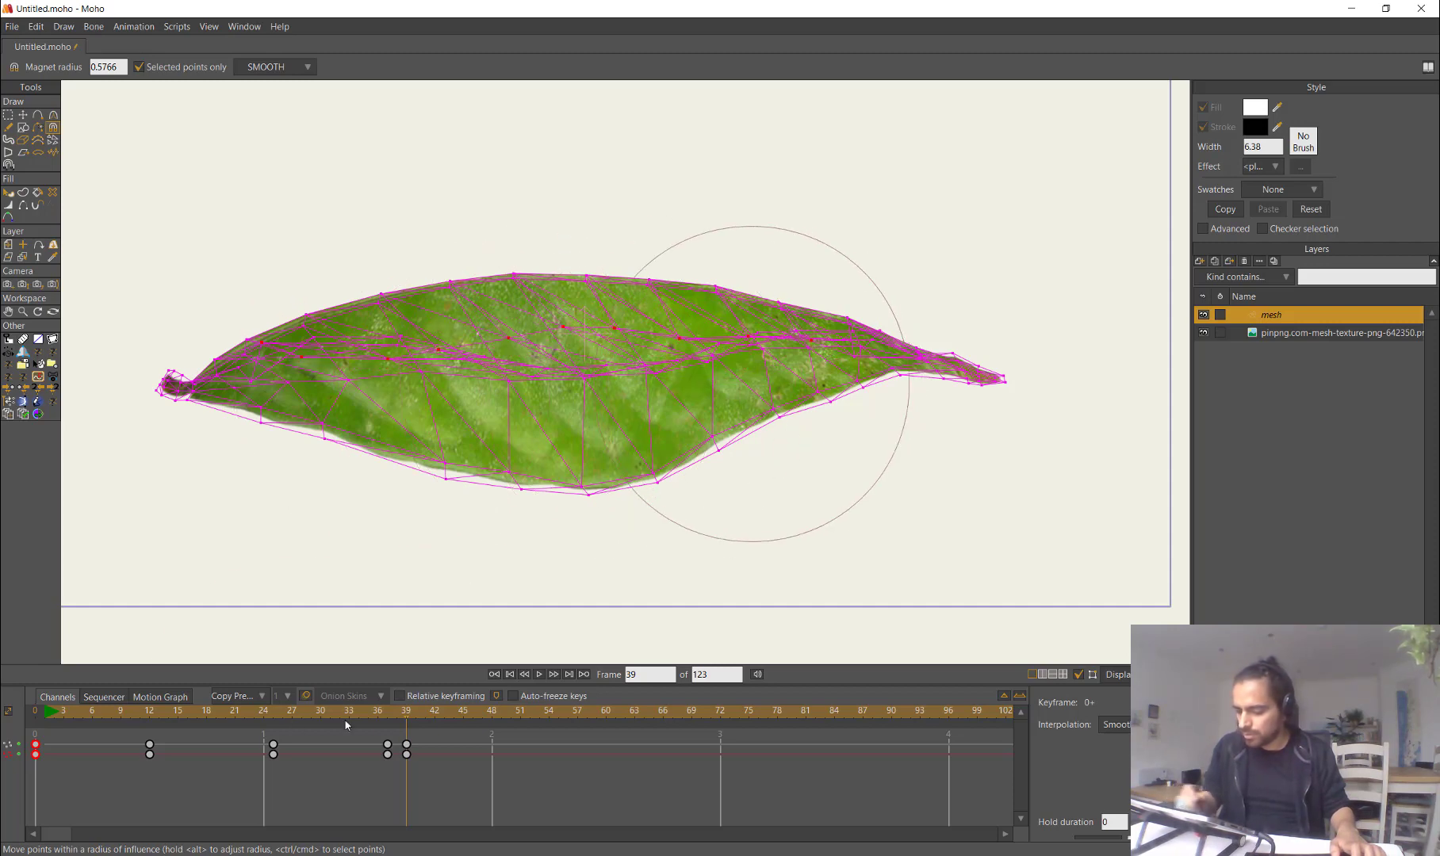
Step: Copy the rest-pose keys from frame 0 and paste them at frame 30
left_click(321, 713)
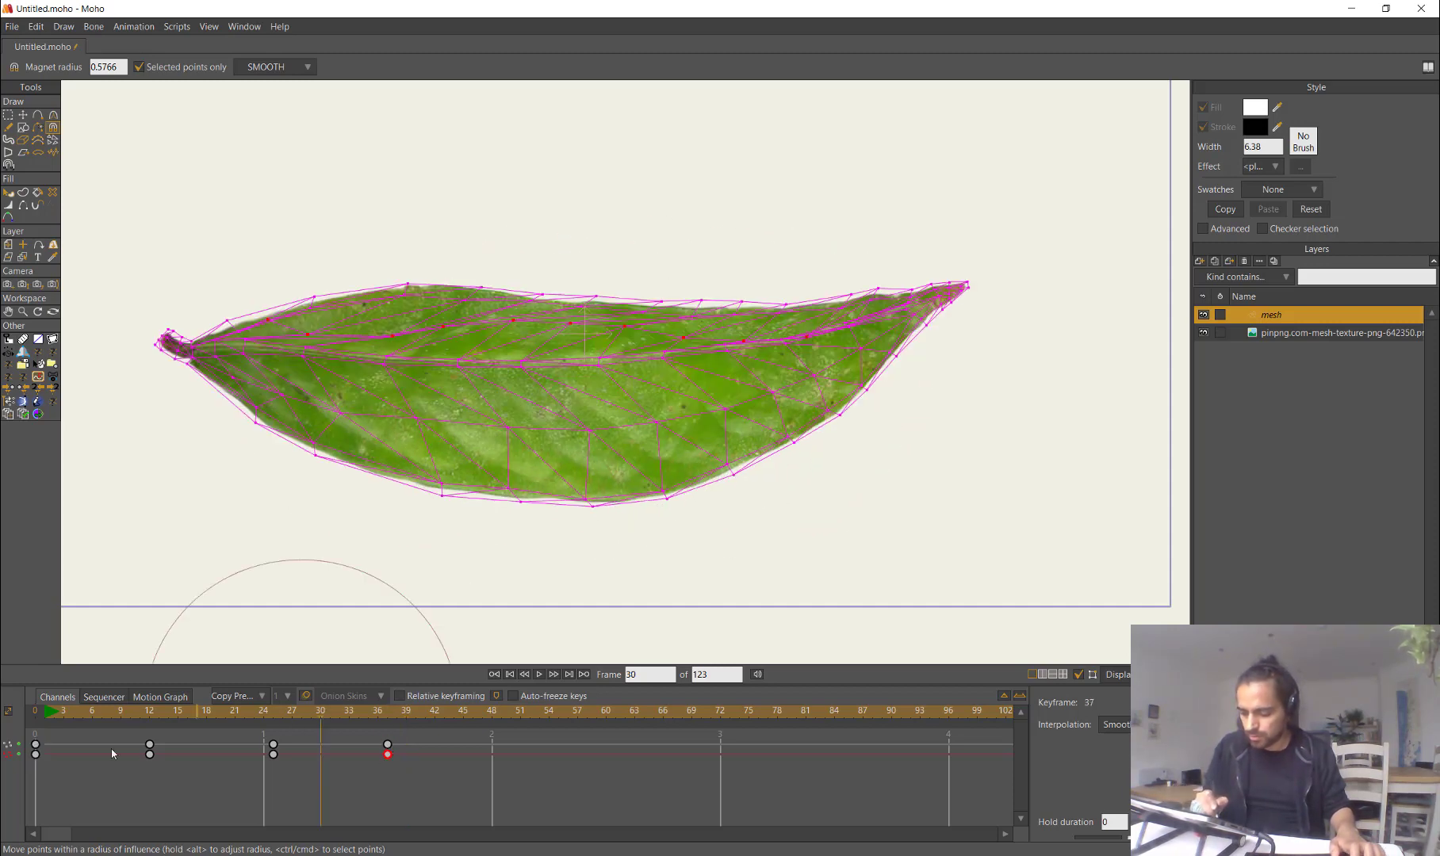
left_click_drag(59, 781, 27, 739)
key("ctrl+c")
key("ctrl+v")
Step: Let the Magnet tool affect all points, nudge the lower edge near the base at frame 38, and set the radius to 0.8183
left_click_drag(342, 712, 396, 748)
left_click(139, 67)
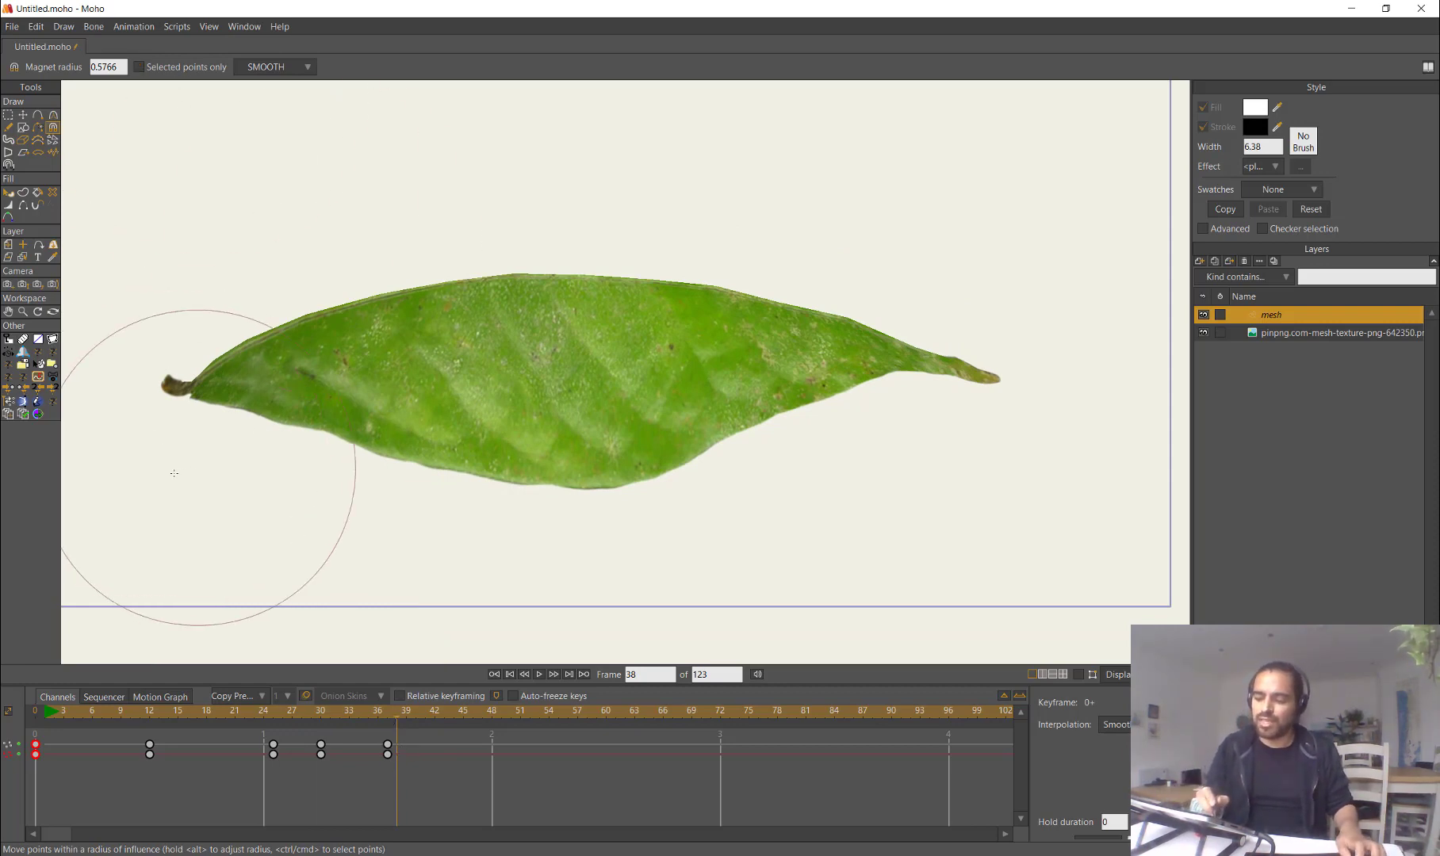
left_click_drag(146, 403, 153, 407)
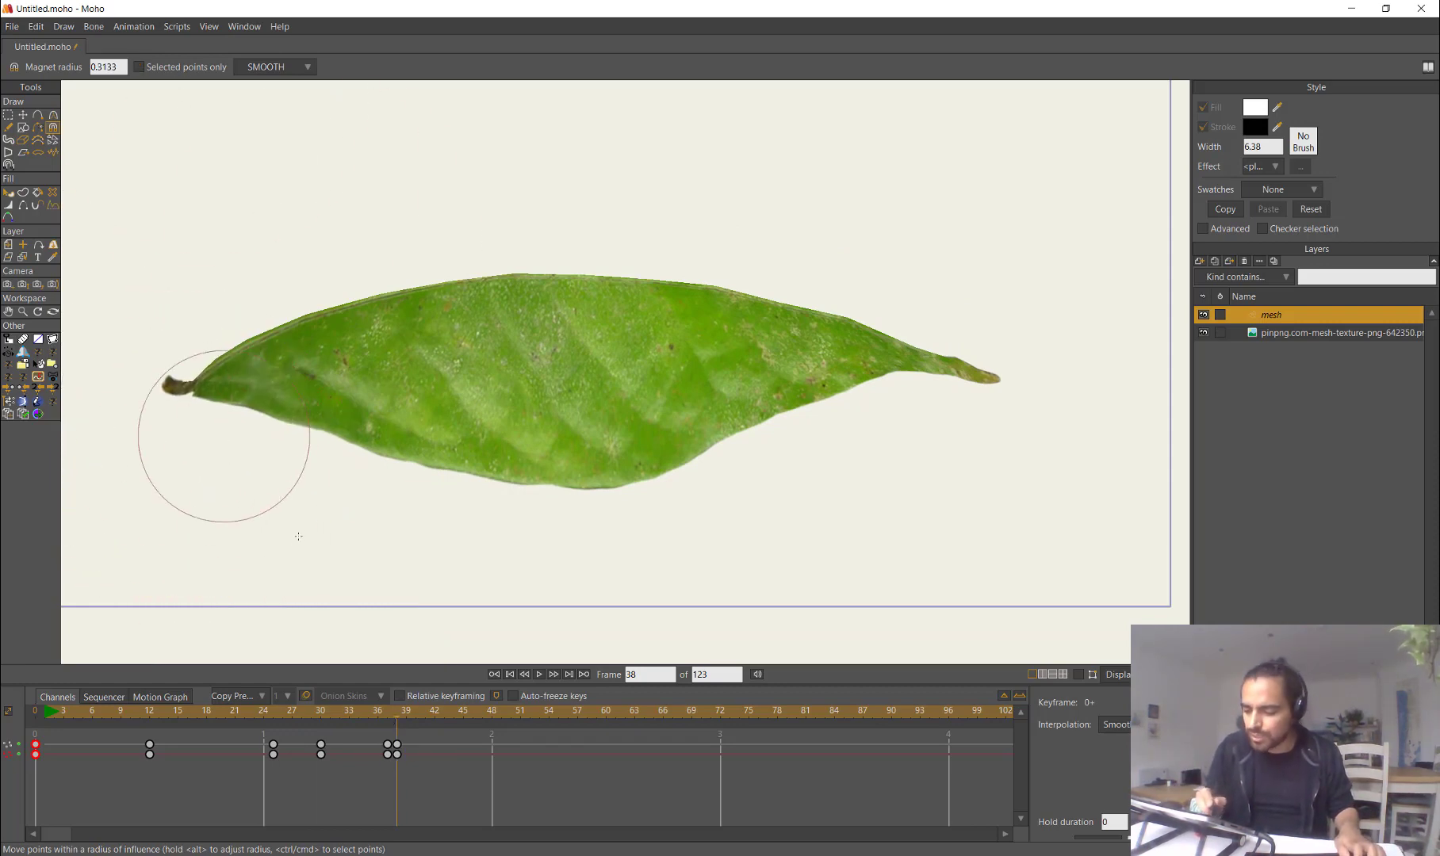
left_click_drag(294, 543, 479, 519)
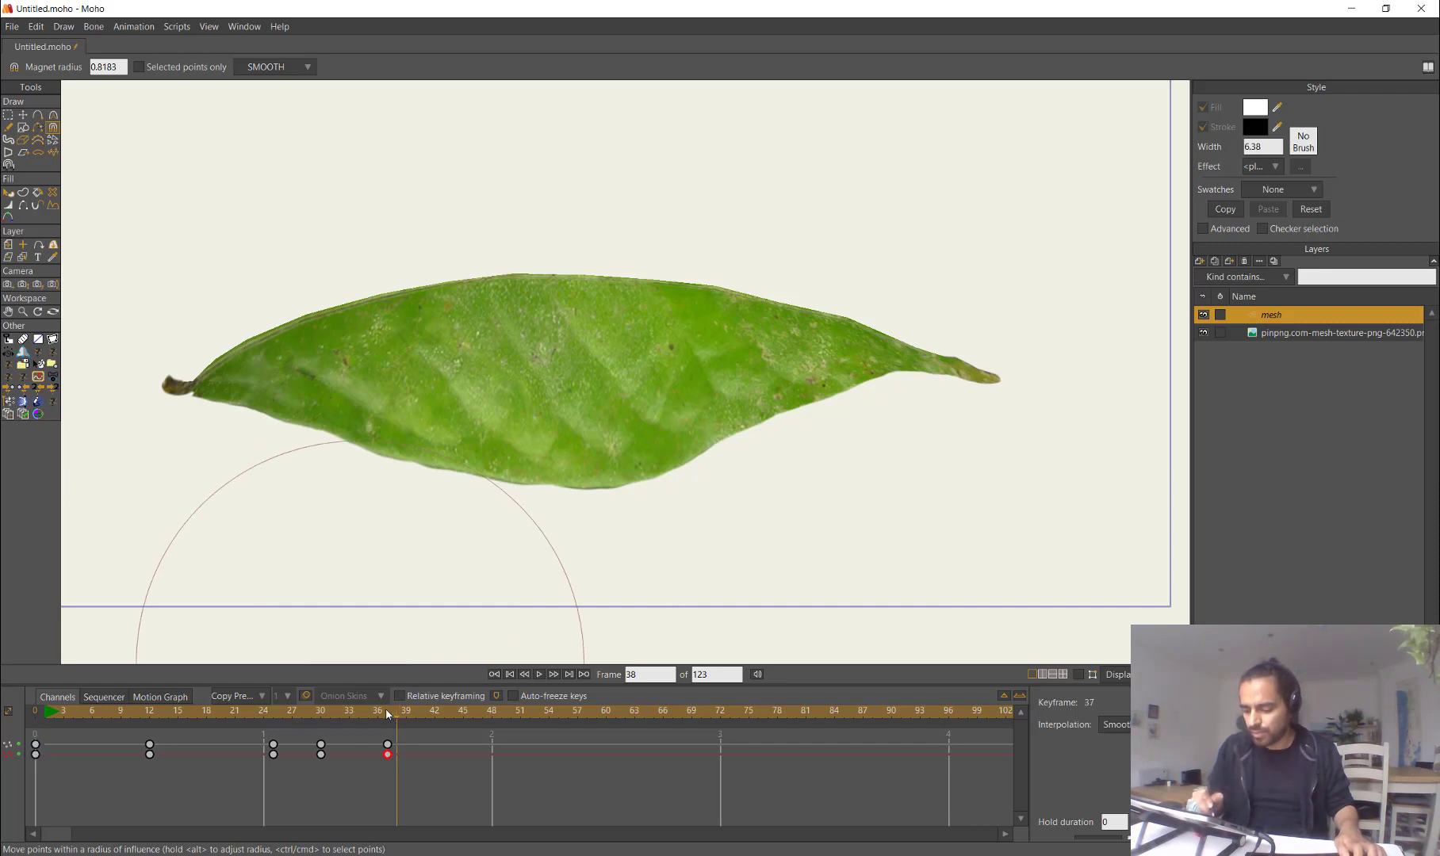
Step: Pull the folded leaf's lower edge and tip upward at frame 37 with the Magnet tool
left_click(388, 712)
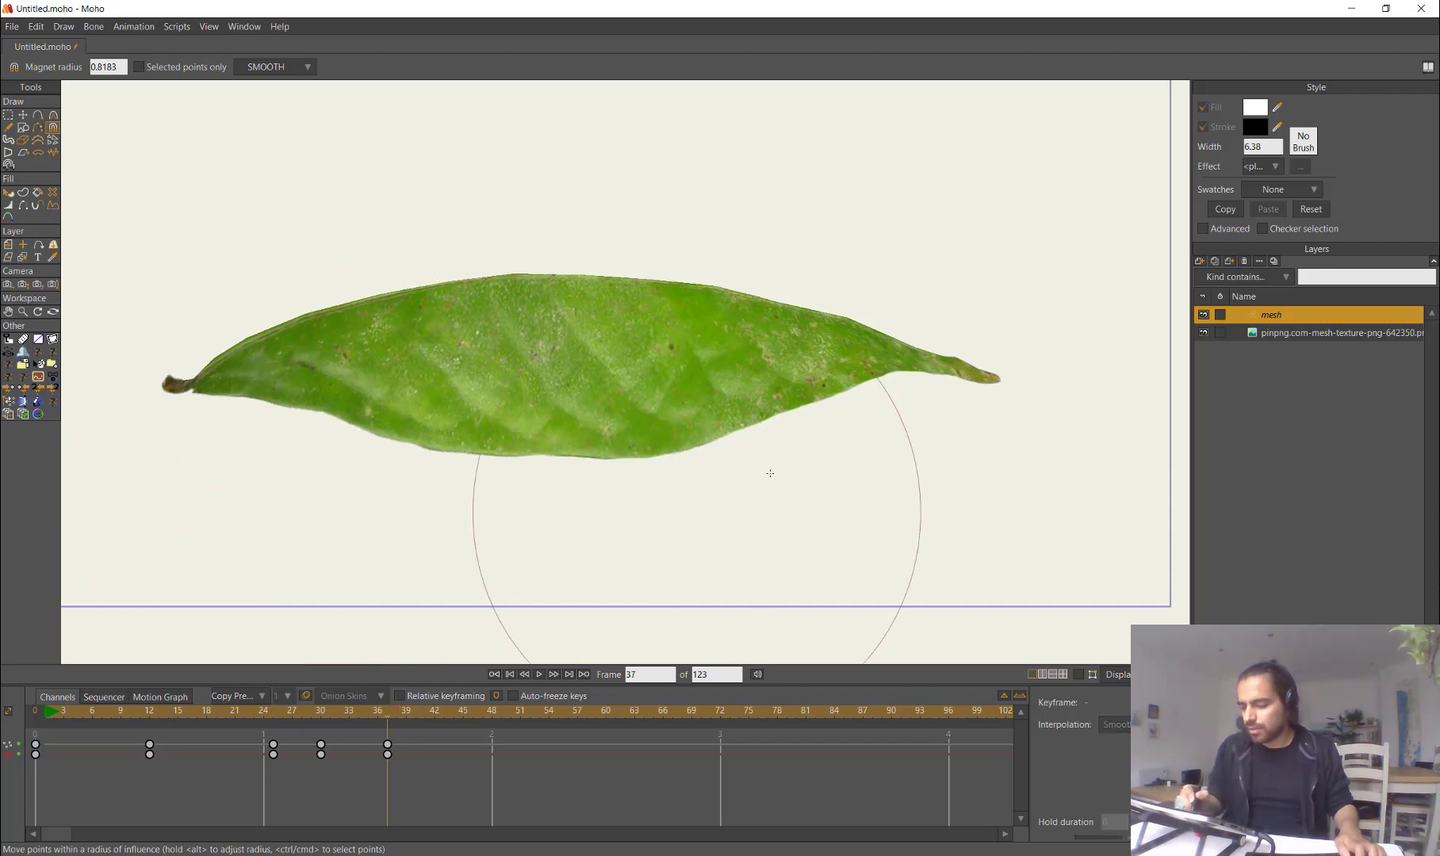
left_click_drag(770, 473, 757, 453)
left_click_drag(996, 418, 986, 378)
left_click_drag(816, 439, 795, 426)
left_click_drag(752, 322, 752, 315)
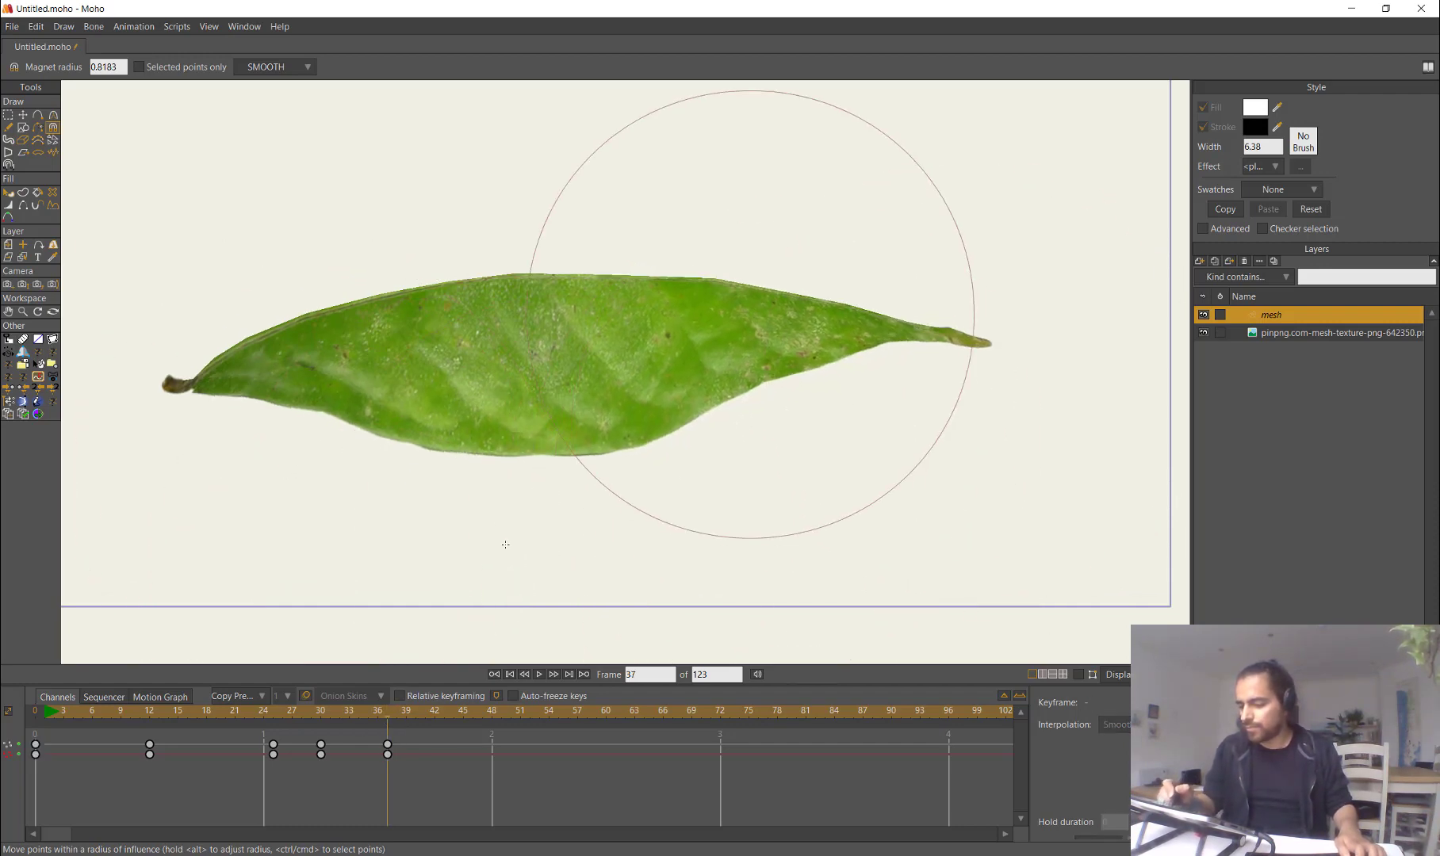
Step: Flatten the folded leaf's upper edge downward at frame 39 with the Magnet tool
left_click_drag(347, 713, 406, 741)
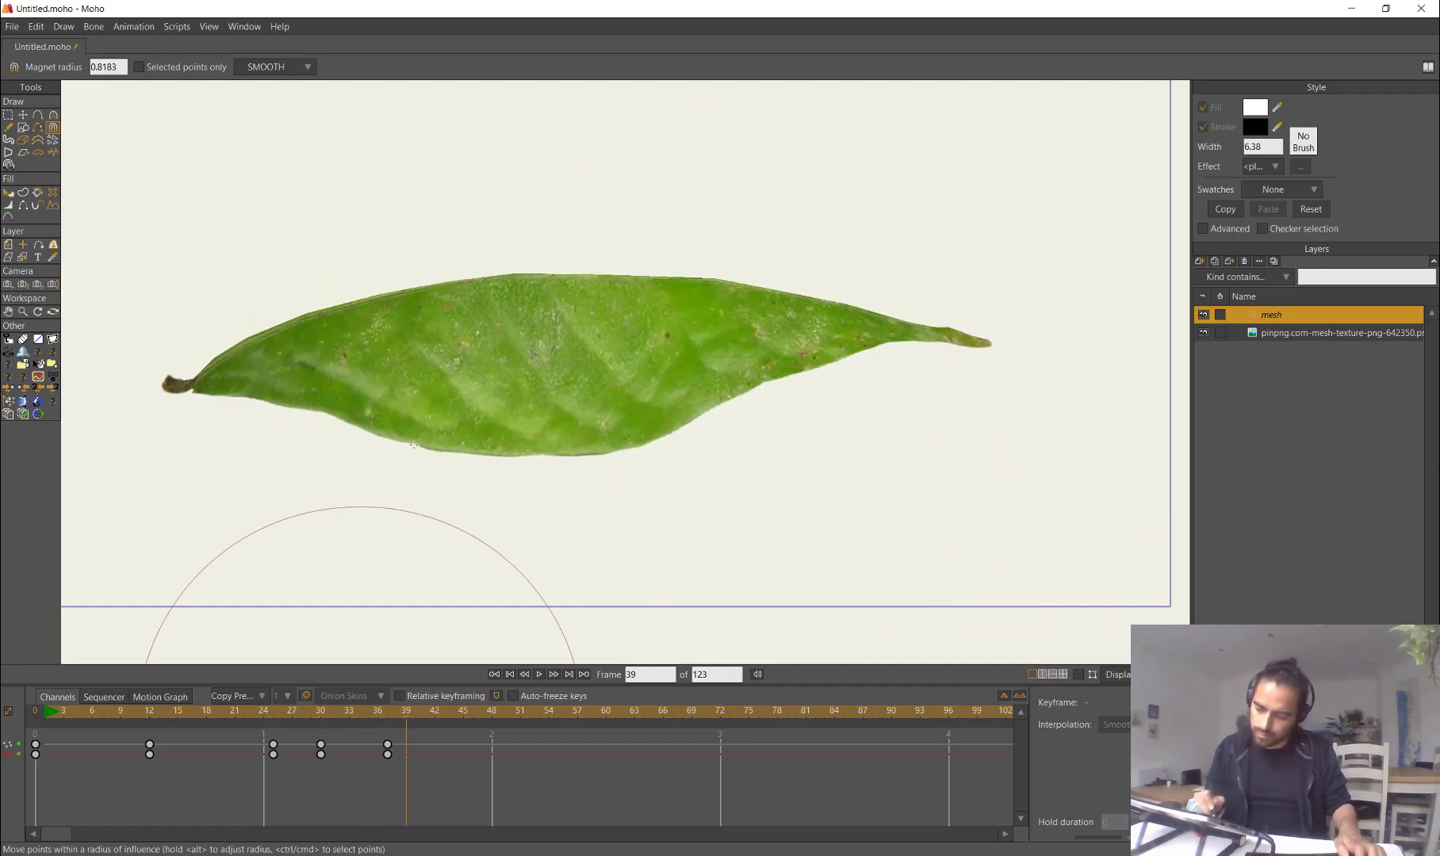
left_click_drag(438, 260, 439, 275)
left_click_drag(530, 236, 529, 252)
mouse_move(701, 239)
left_mouse_down()
mouse_move(699, 252)
mouse_move(723, 252)
left_mouse_up()
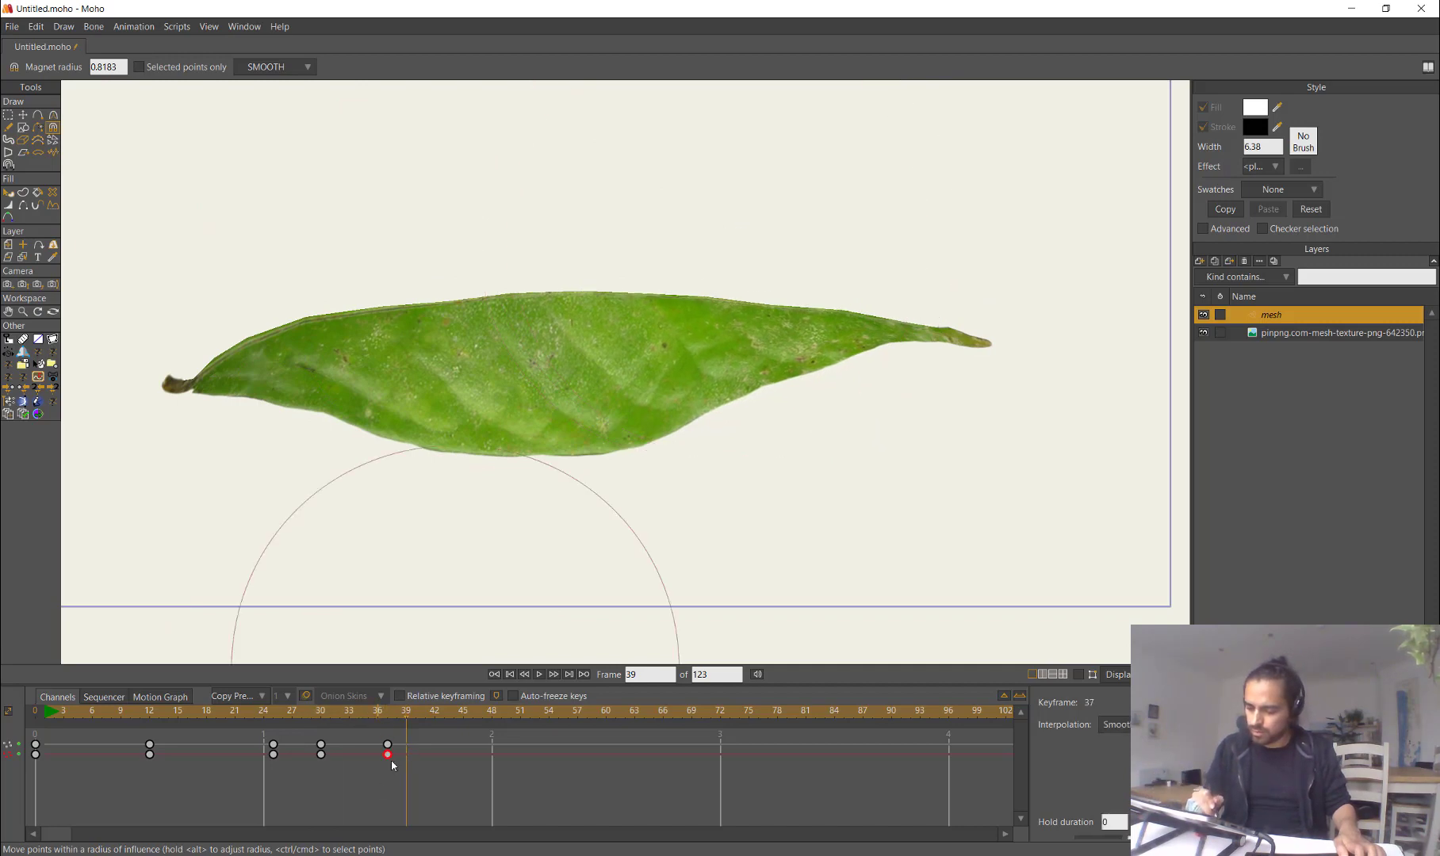
Step: Move the folded-pose keys from frame 37 to frame 48 and scrub through the animation back to frame 0
left_click_drag(413, 748, 492, 745)
left_click_drag(318, 734, 422, 719)
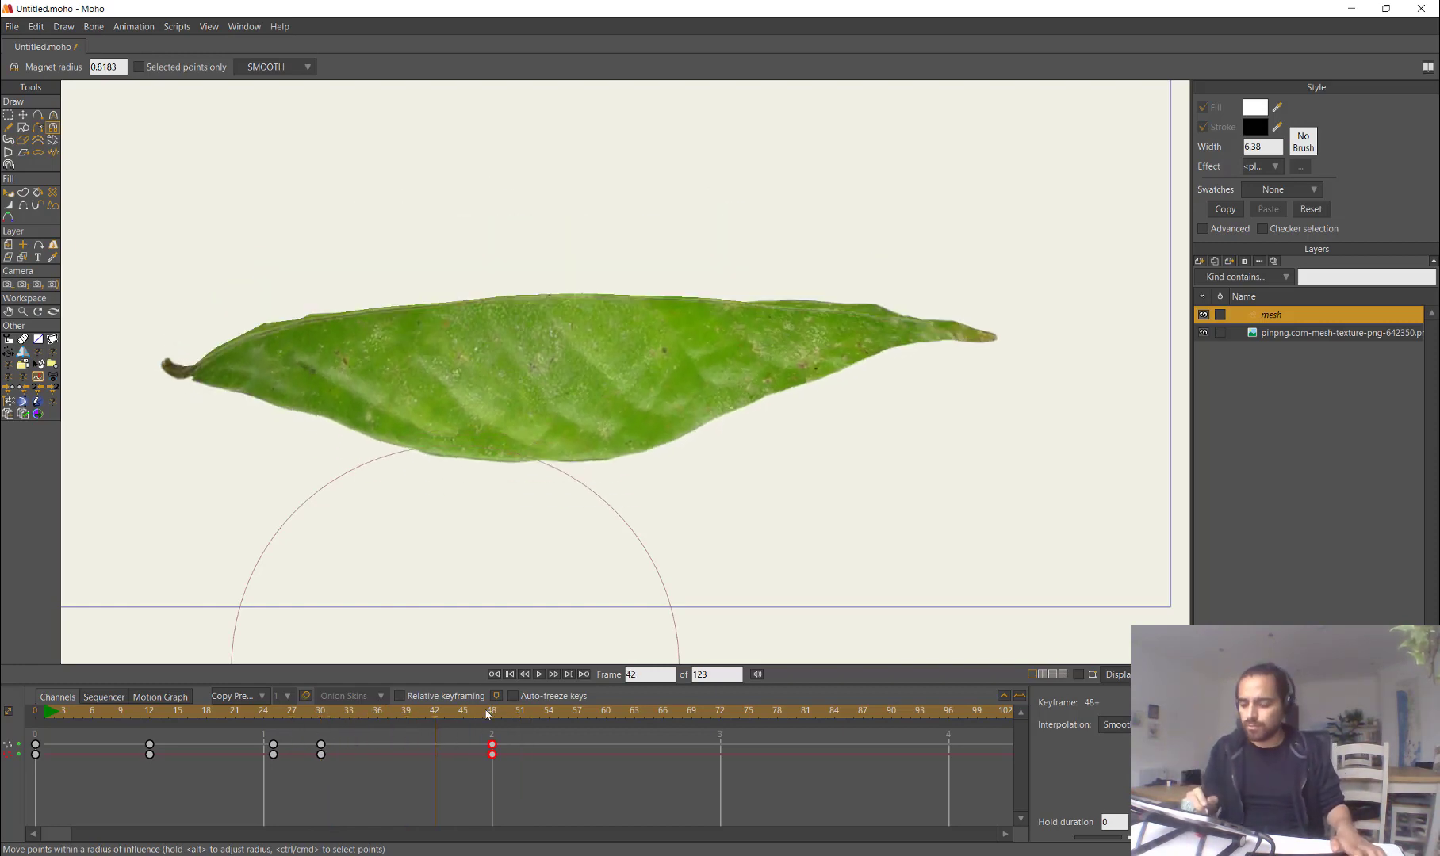
left_click_drag(488, 715, 35, 705)
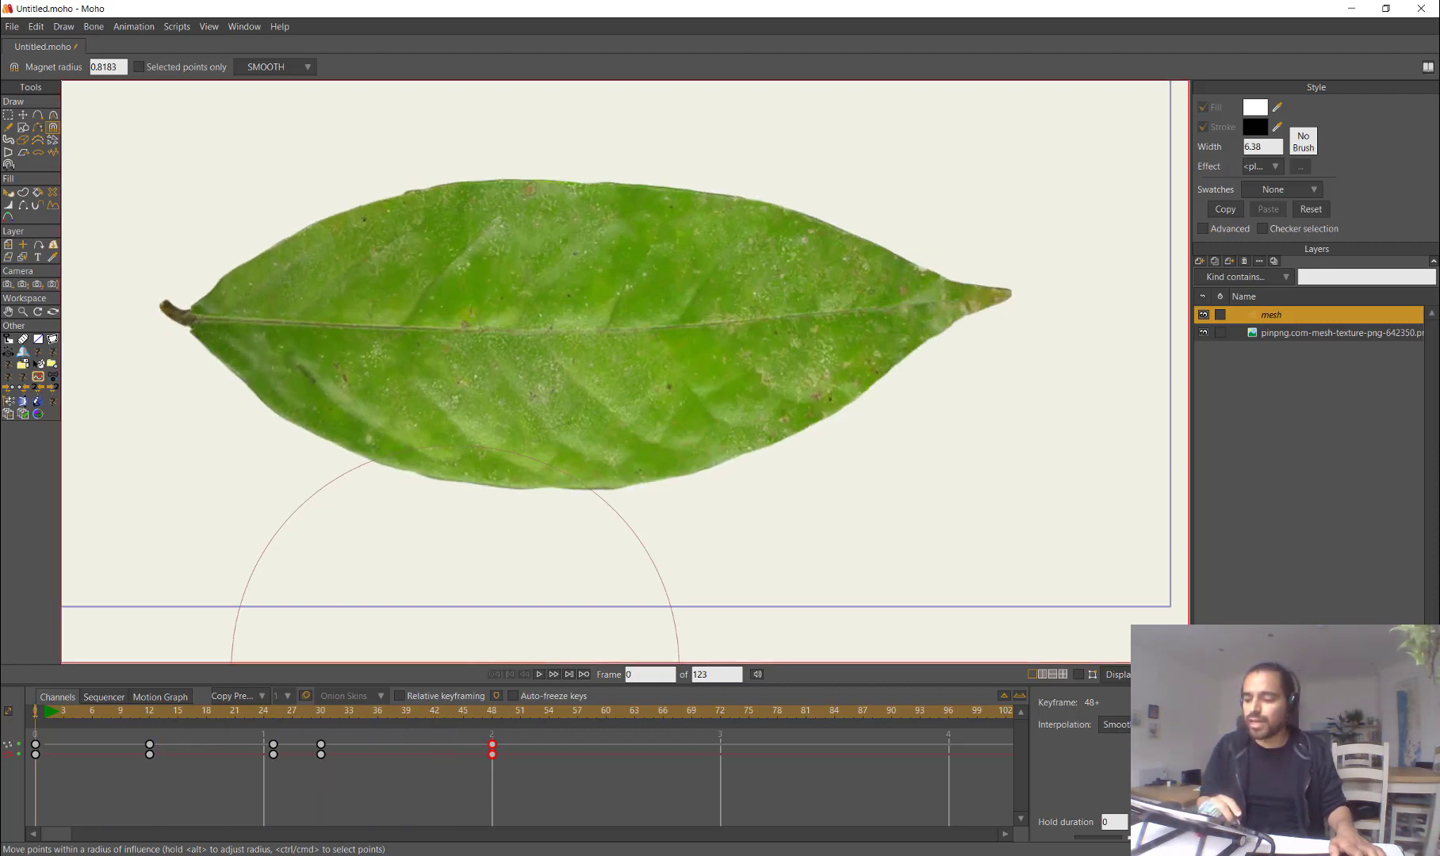
Step: Enable animated shape order in the mesh layer's vector settings
double_click(1271, 316)
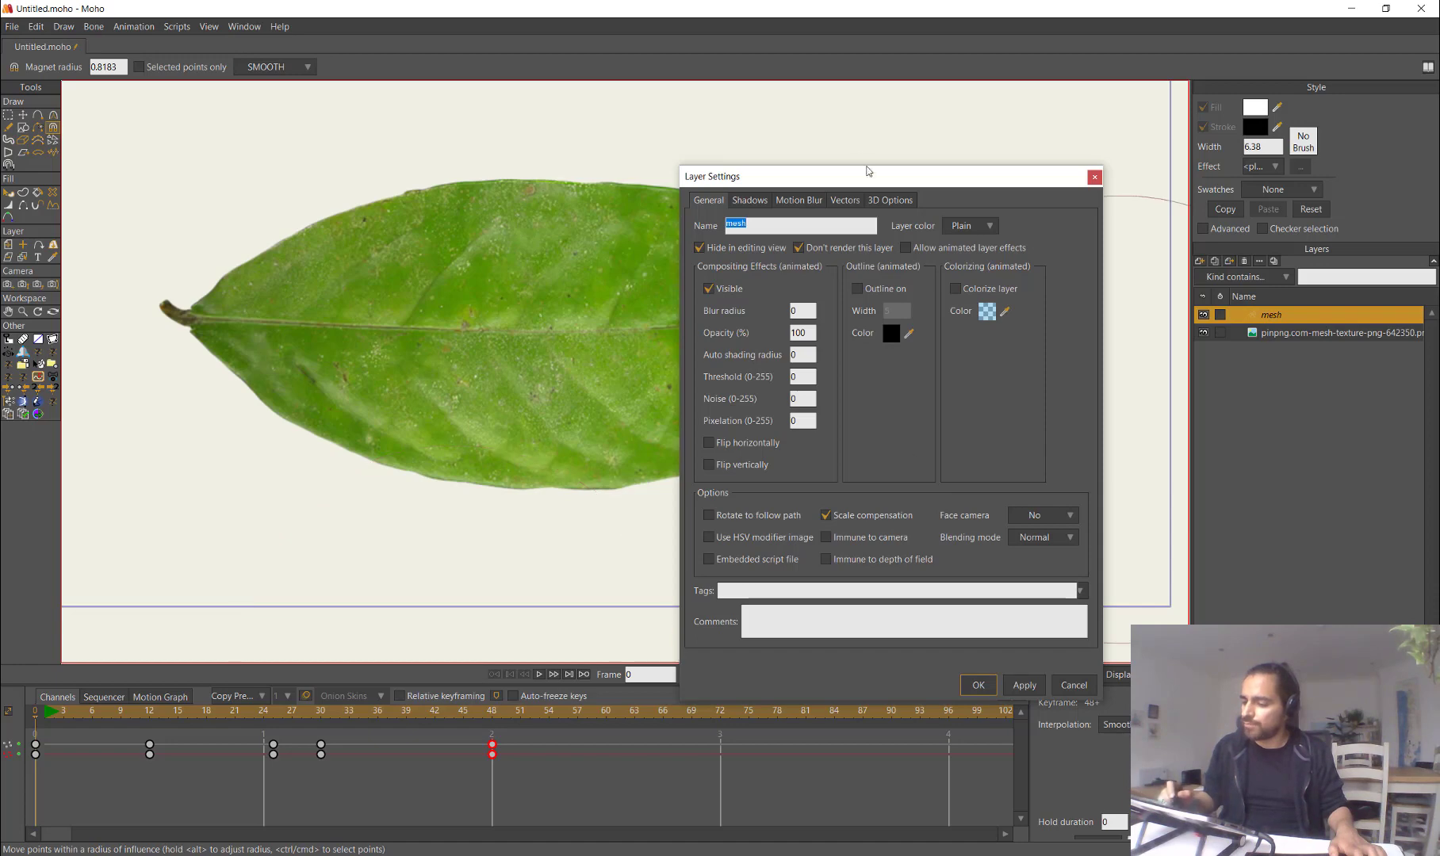
left_click(842, 201)
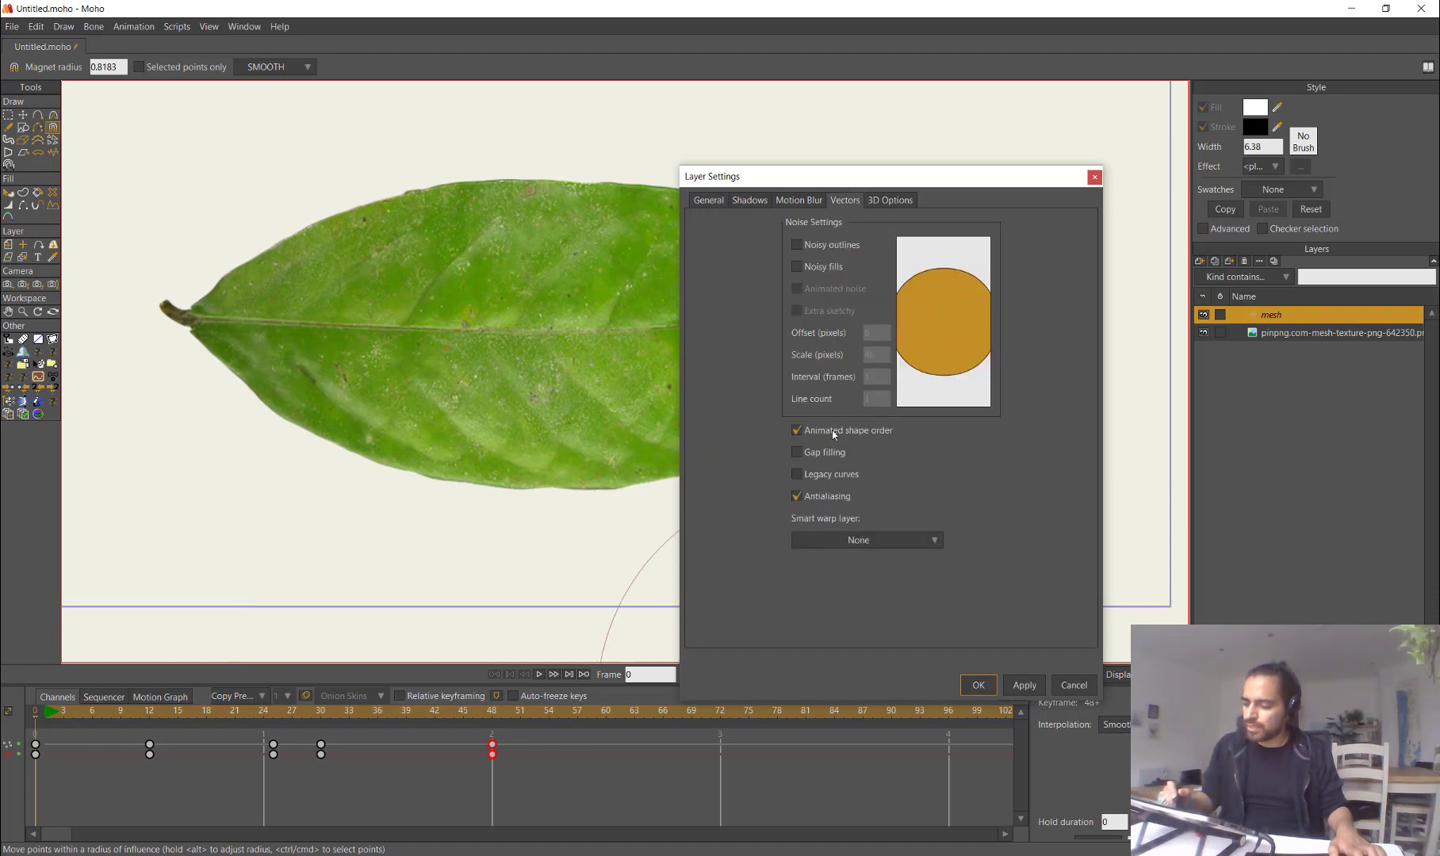
left_click(979, 685)
left_click_drag(108, 714, 35, 718)
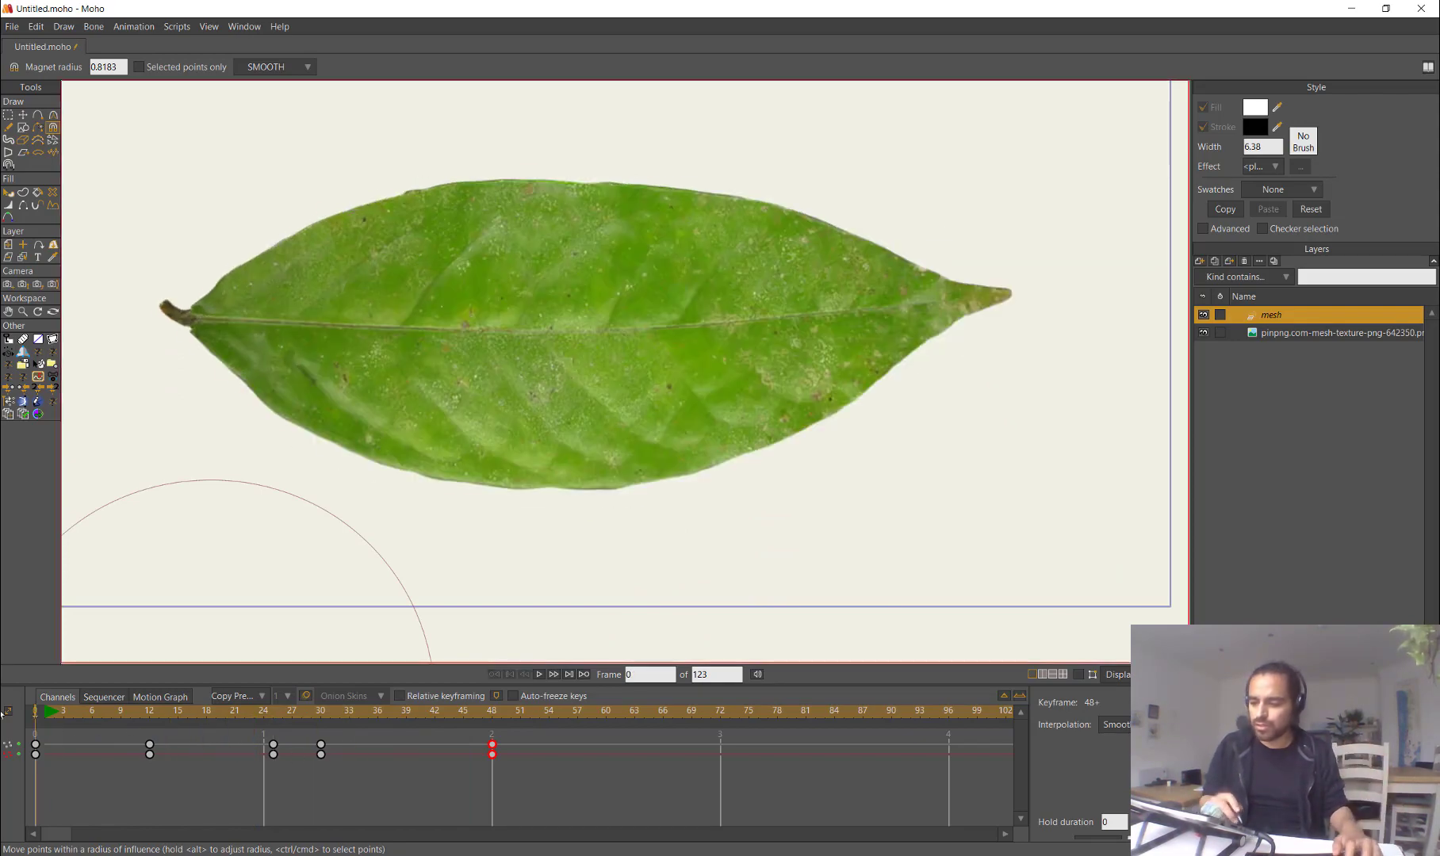
Step: Make the mesh layer visible in the editing view and select the shapes above the midrib at frame 0
key("q")
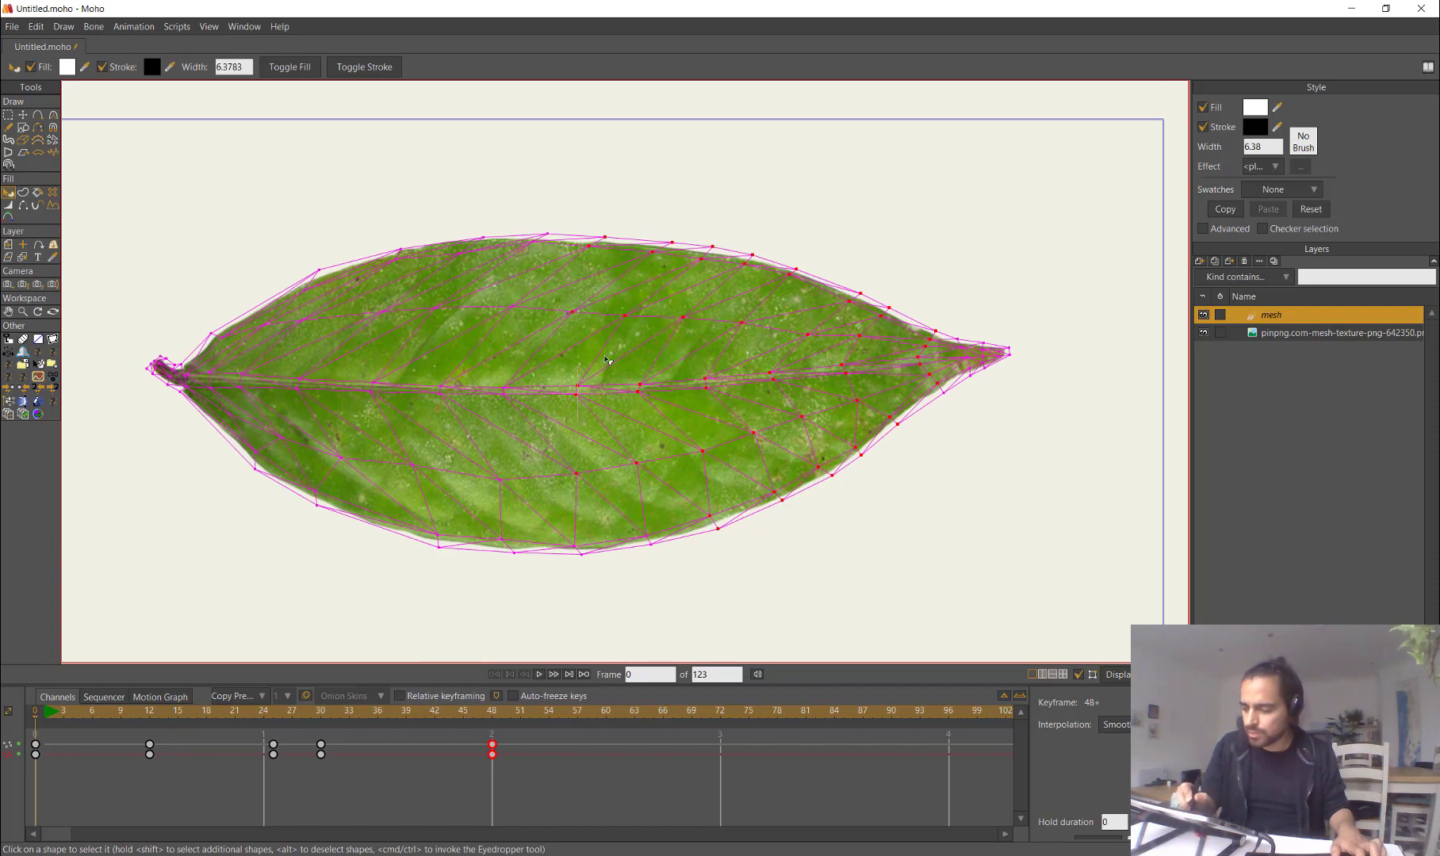
double_click(1282, 316)
key("Return")
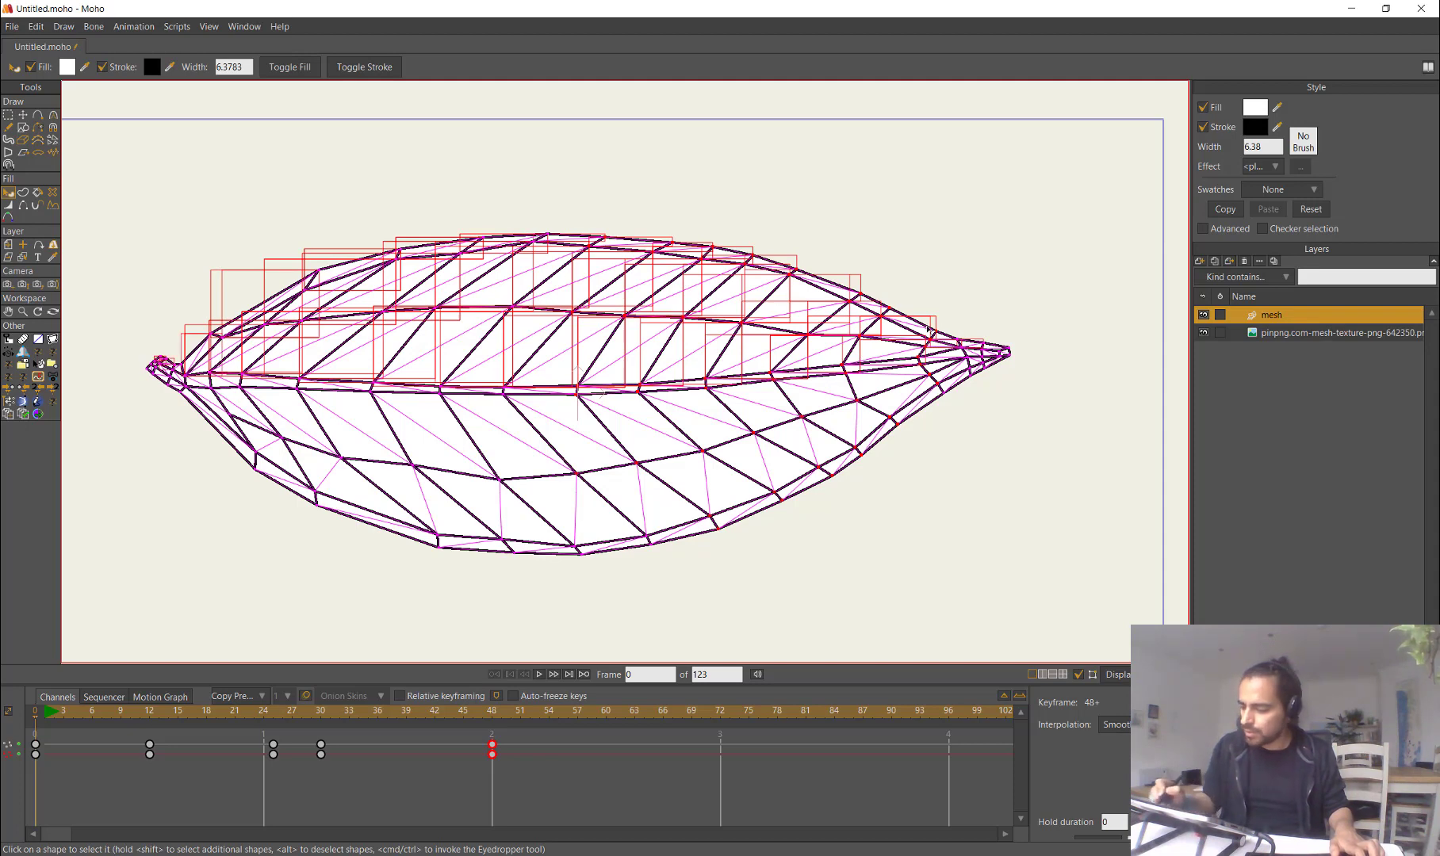
Step: Go to the folded pose at frame 48 and turn off the mesh layer's visibility
left_click_drag(433, 709, 483, 711)
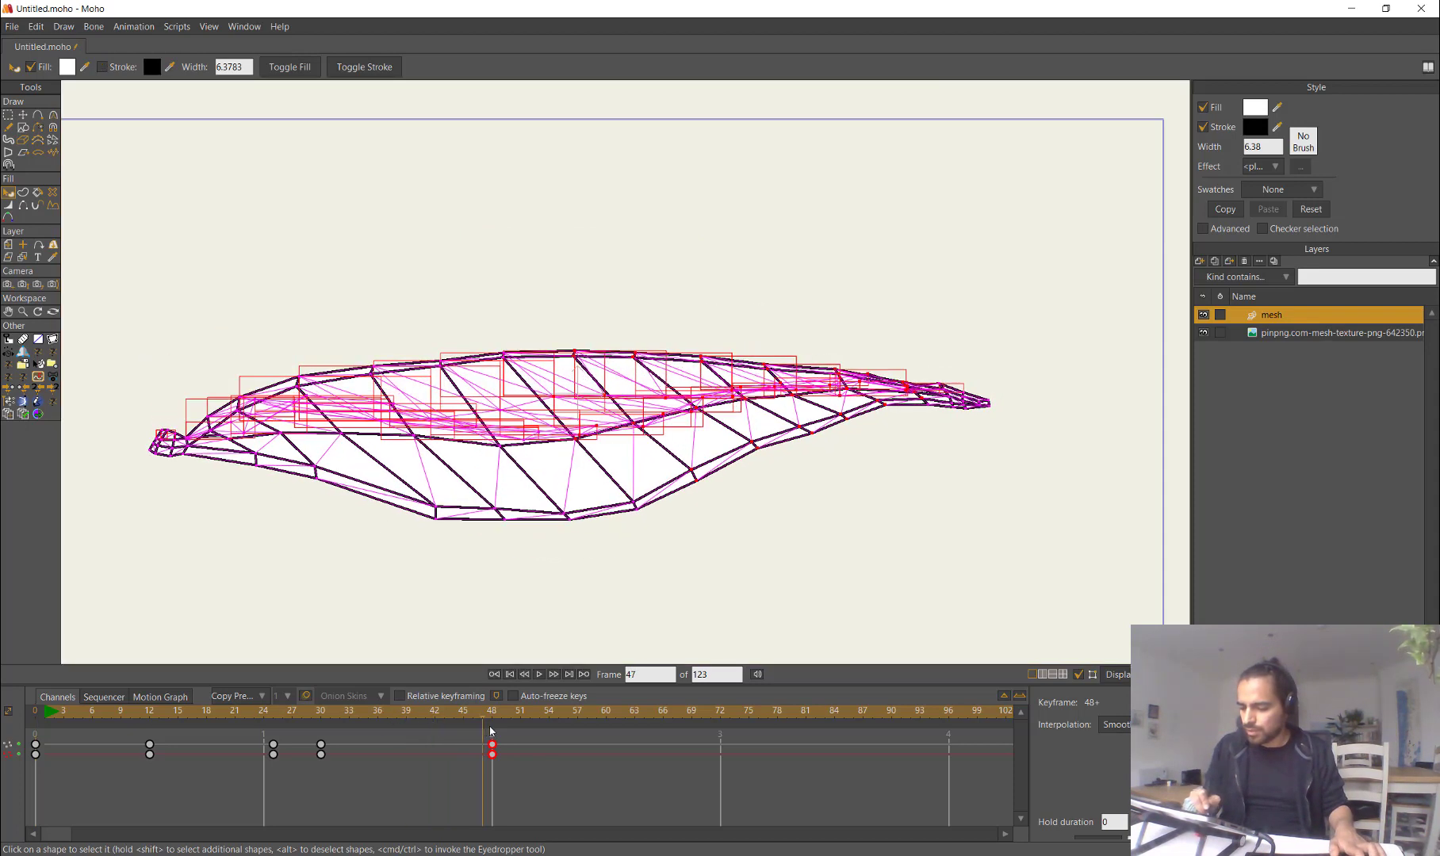
left_click(1202, 316)
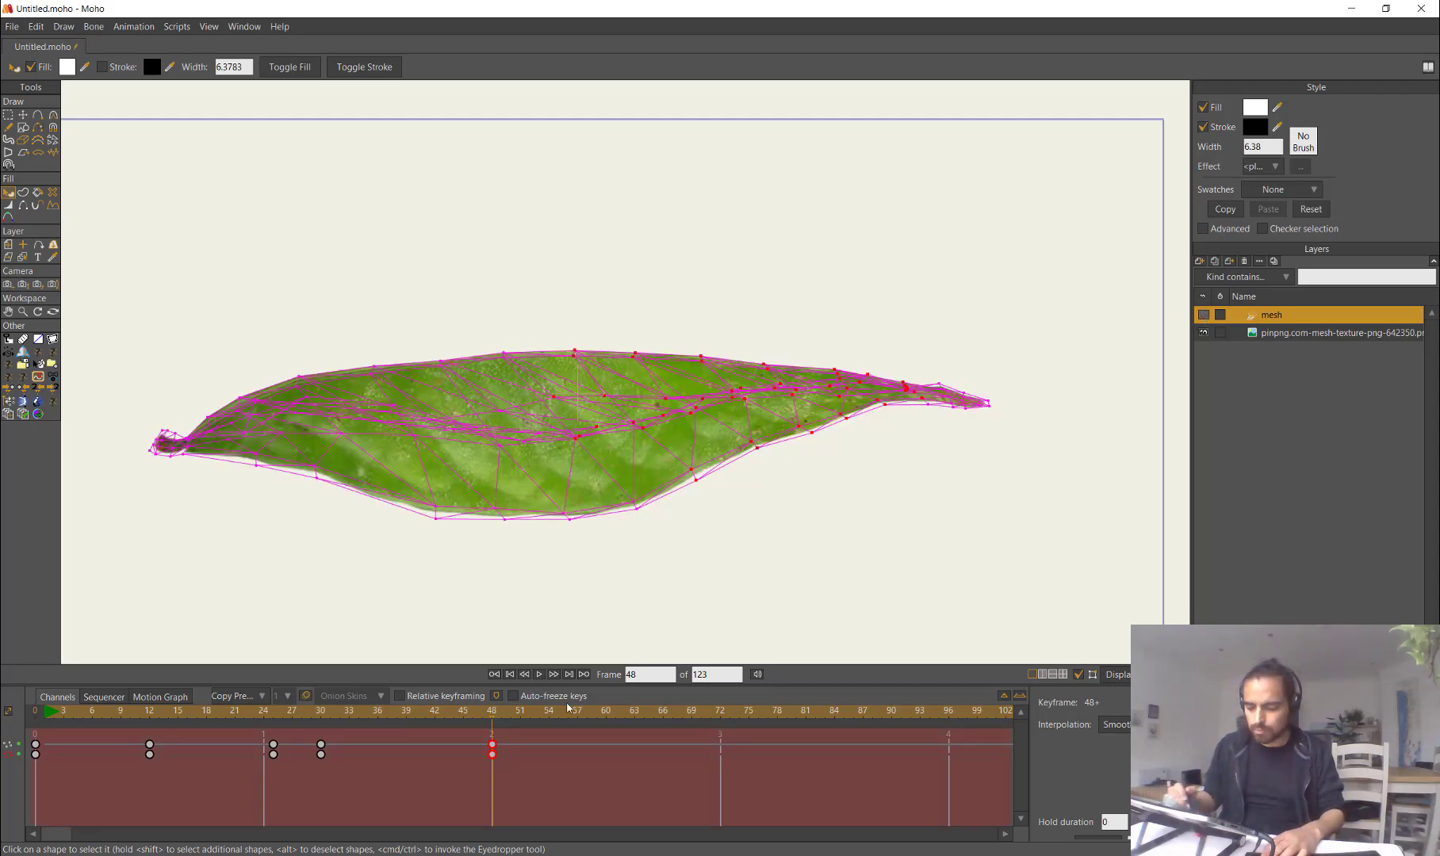
Step: At frame 63, raise the selected mesh shapes in the animated shape order, deselect them and scrub back to frame 0
left_click_drag(620, 725, 627, 708)
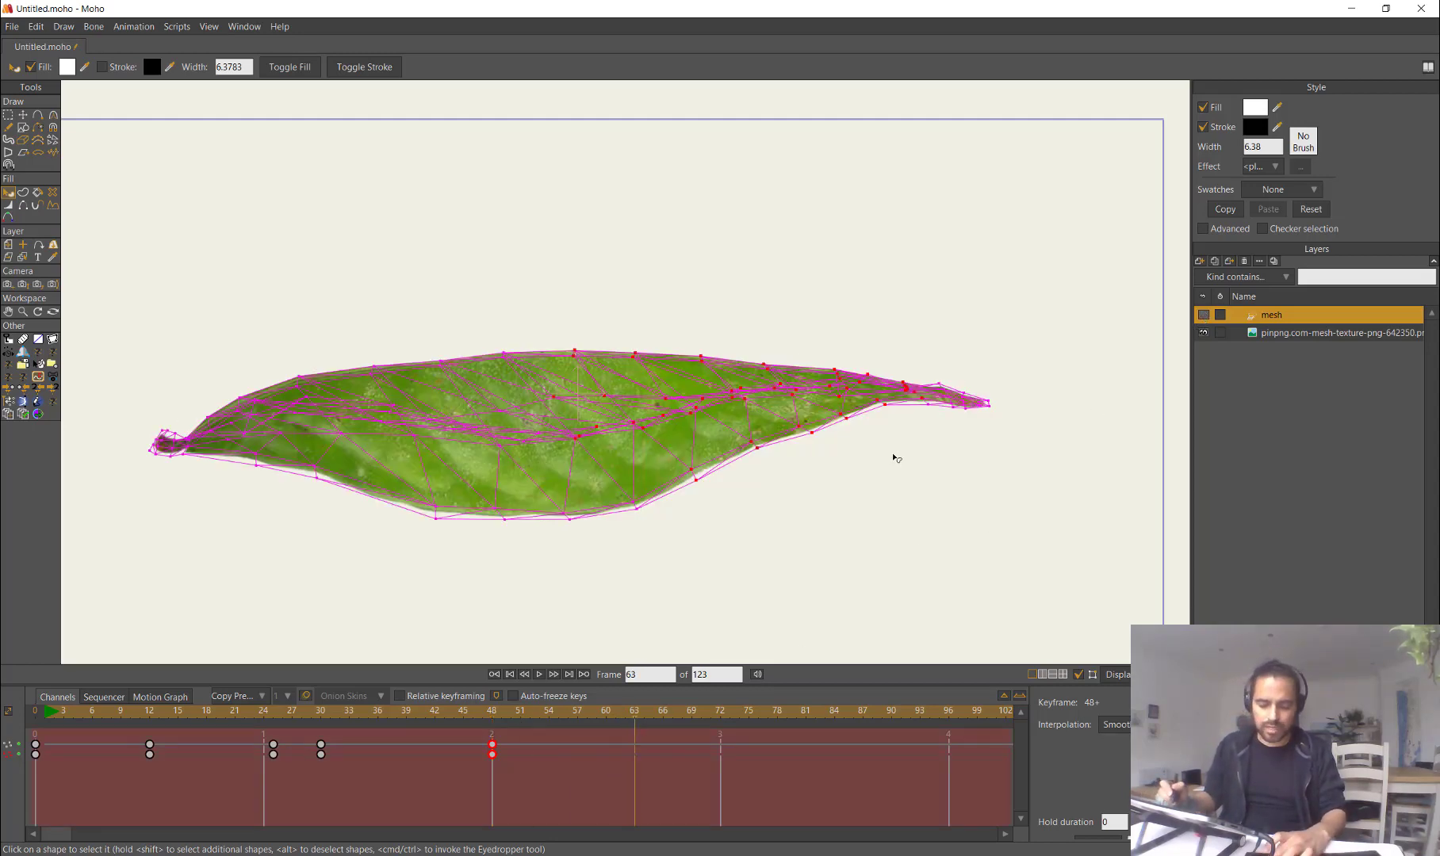
key("Up")
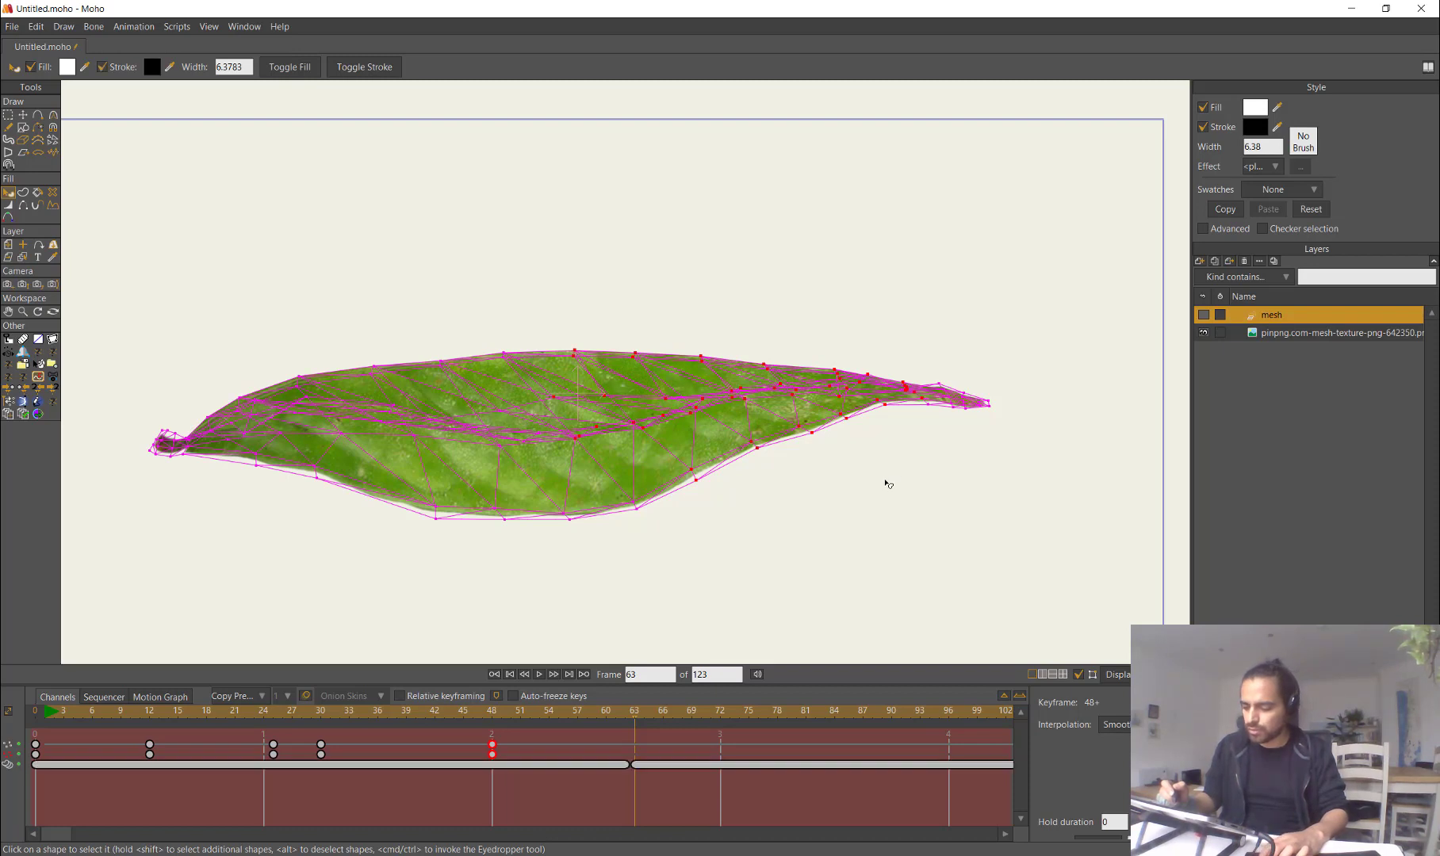
mouse_move(621, 712)
left_mouse_down()
mouse_move(601, 724)
mouse_move(653, 747)
mouse_move(604, 742)
left_mouse_up()
key("ctrl+d")
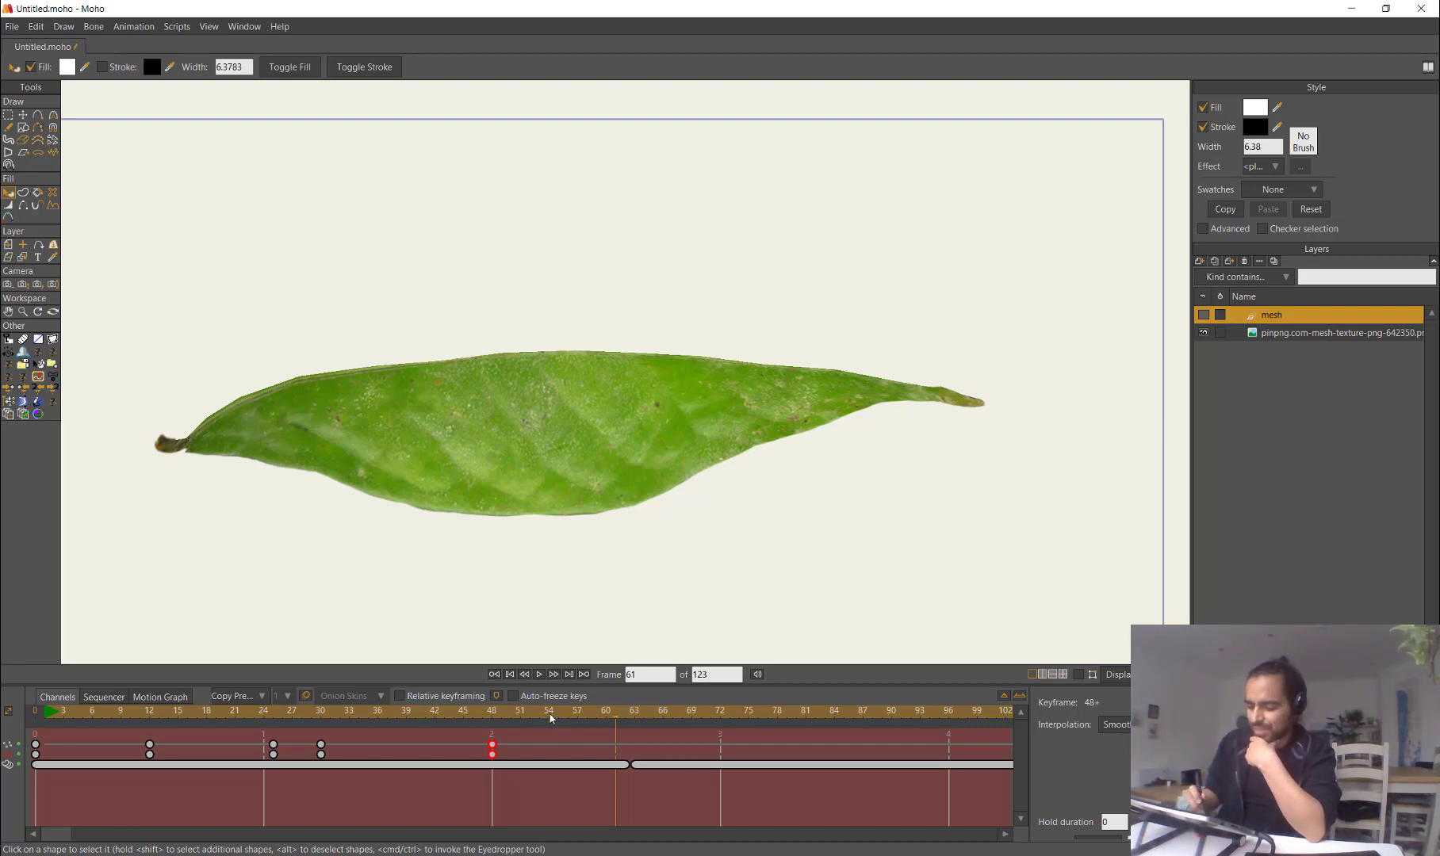
left_click_drag(550, 719, 34, 727)
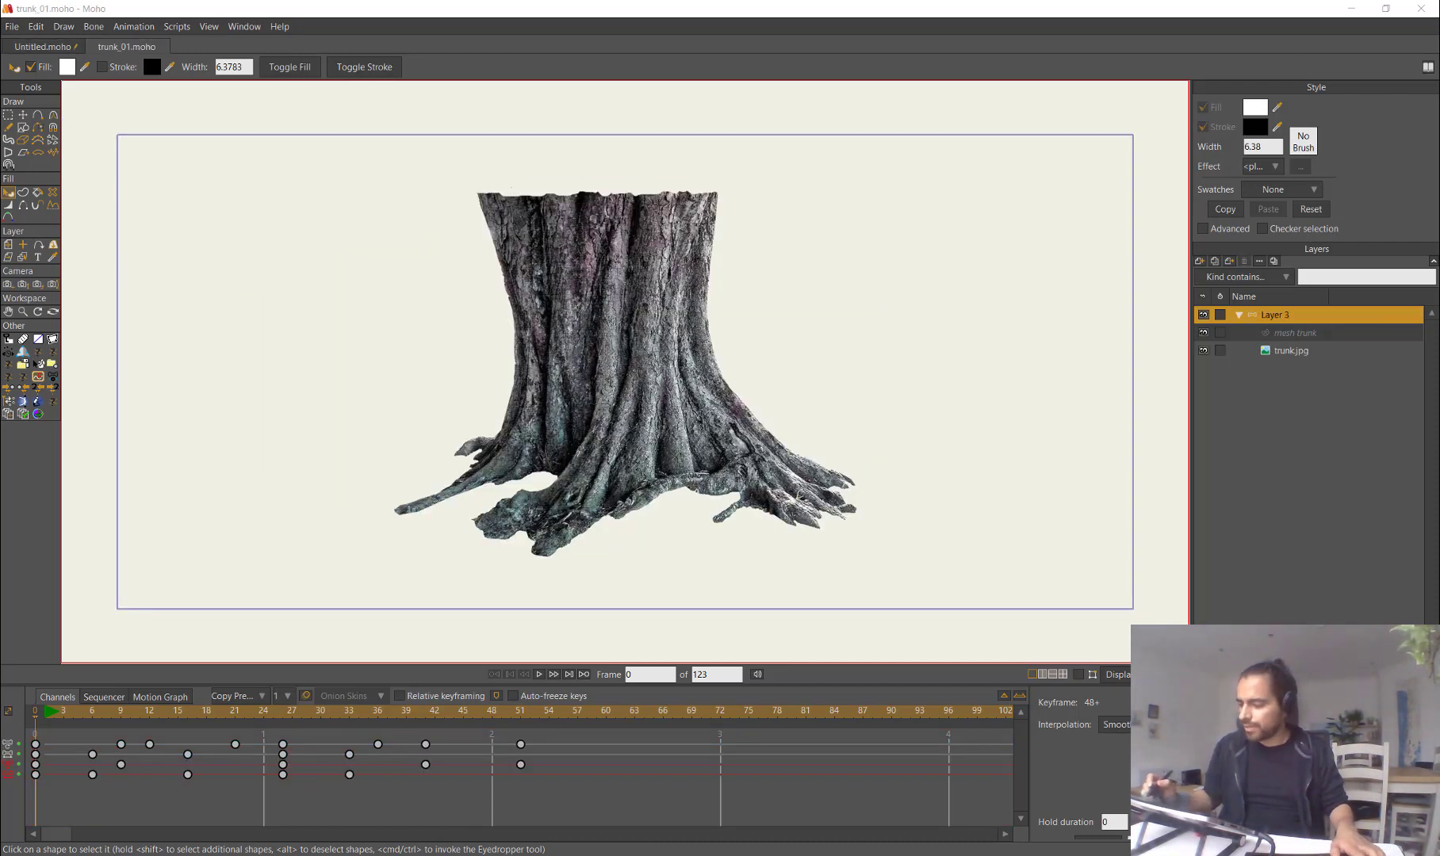
Step: In trunk_01.moho, delete all keyframes from the mesh trunk layer and its parent bone layer, Layer 3
left_click(1236, 340)
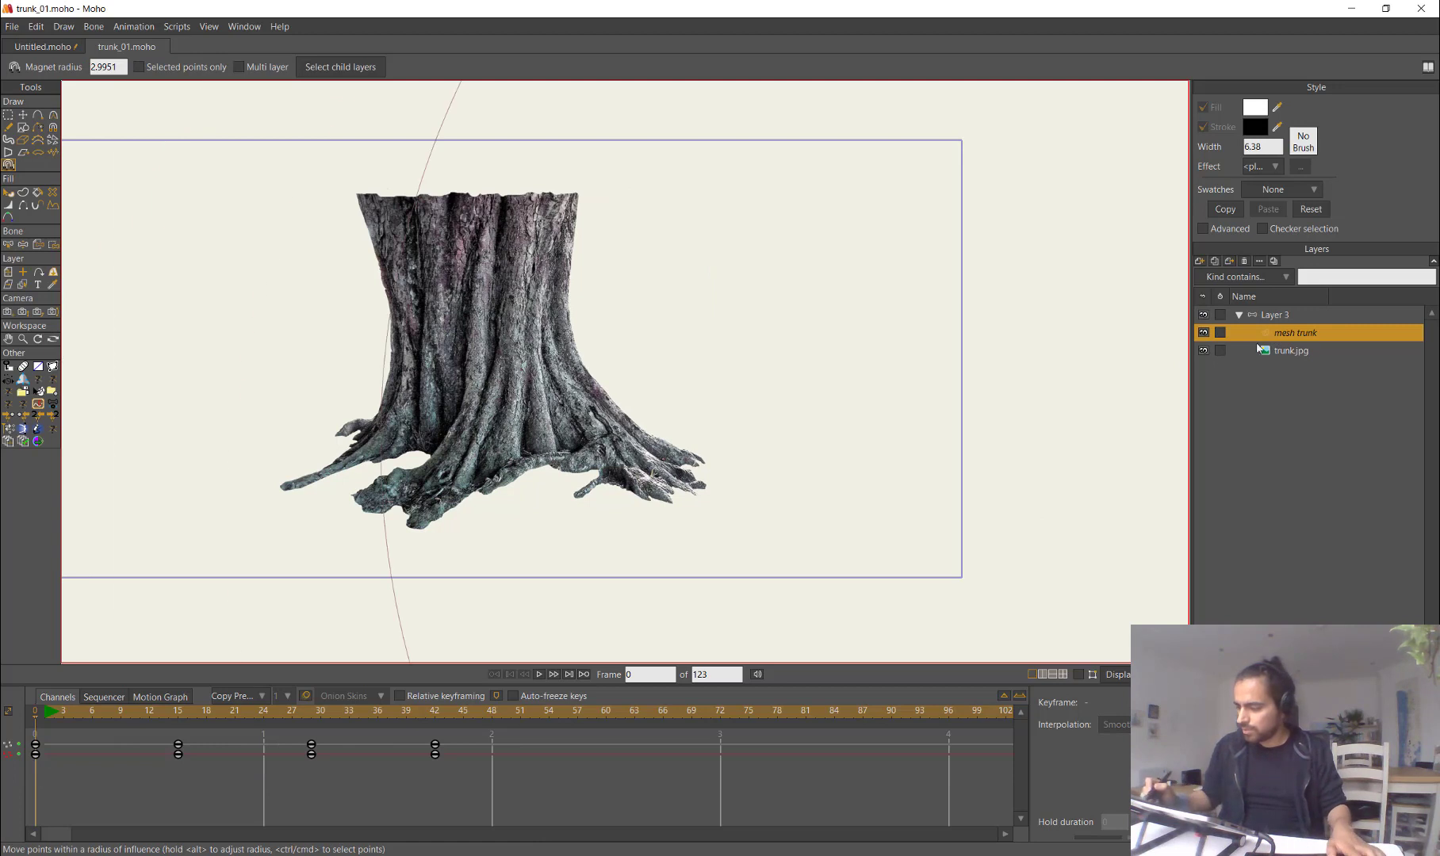
left_click_drag(468, 733, 81, 821)
key("Delete")
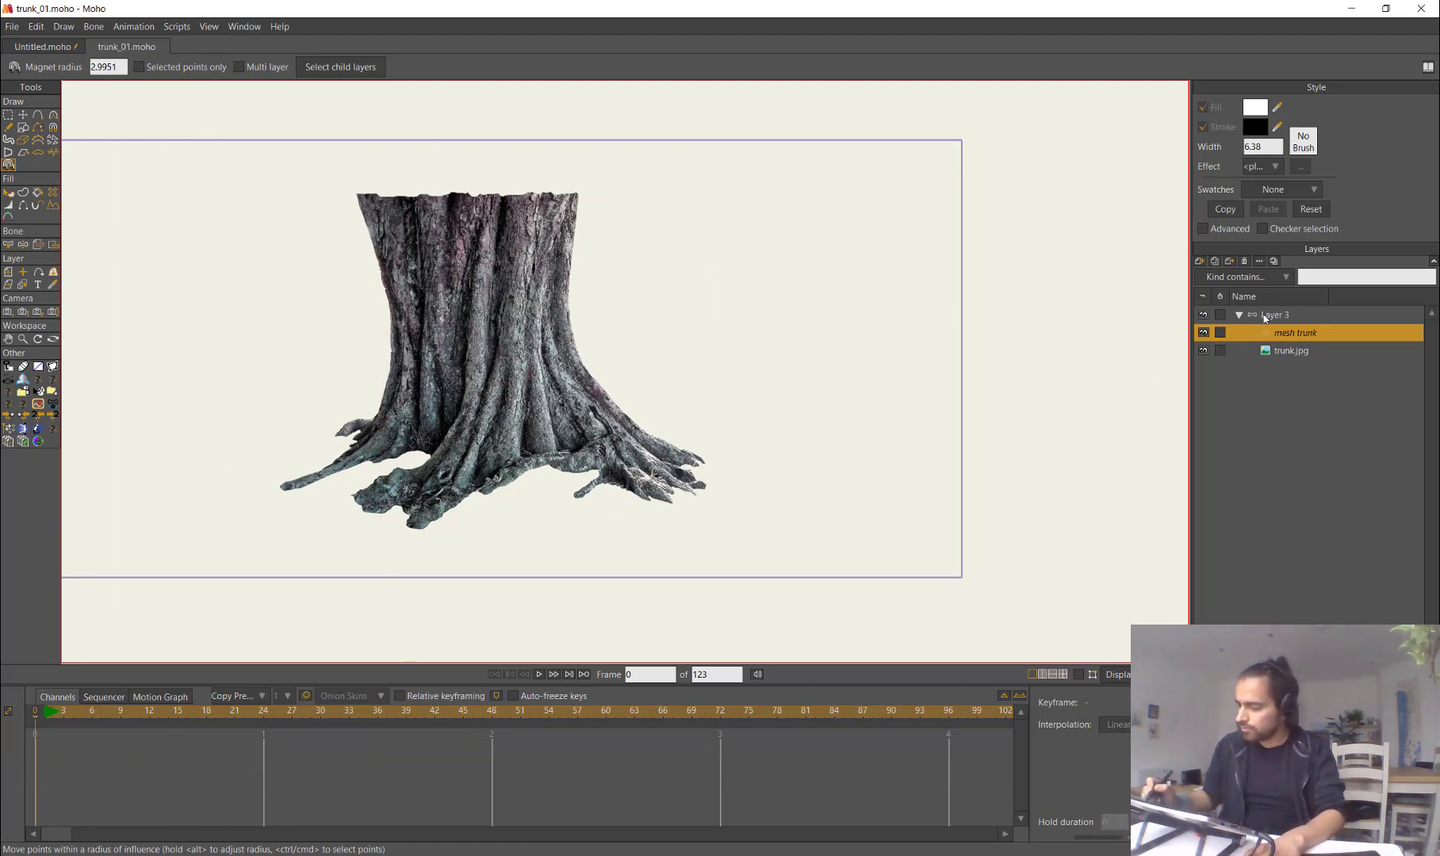
left_click(1264, 317)
left_click_drag(564, 736, 65, 828)
key("Delete")
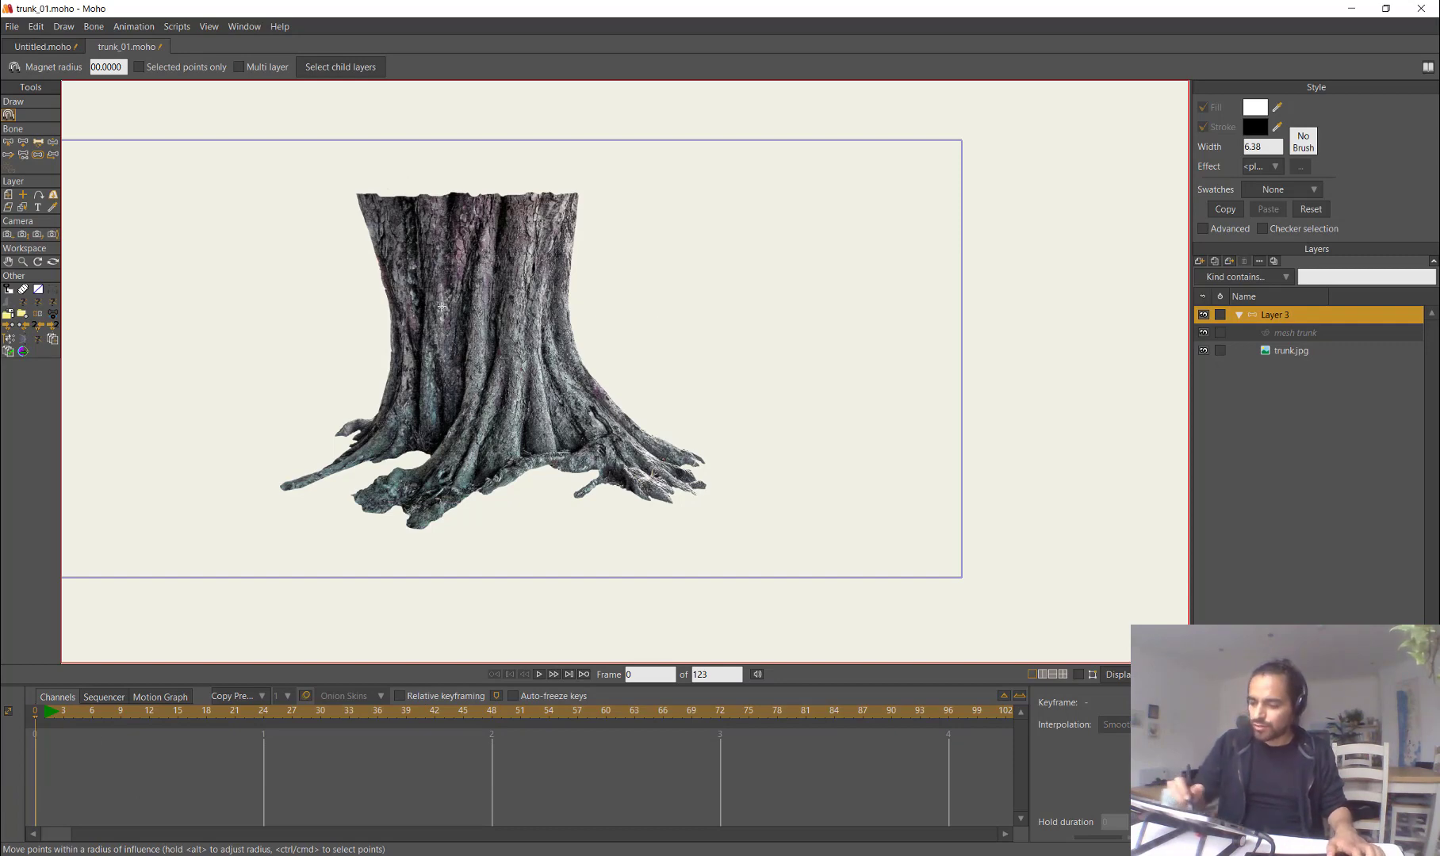
Step: Select the mesh trunk layer and inspect its wireframe with trunk.jpg temporarily hidden
left_click(1278, 335)
left_click_drag(594, 465, 622, 487)
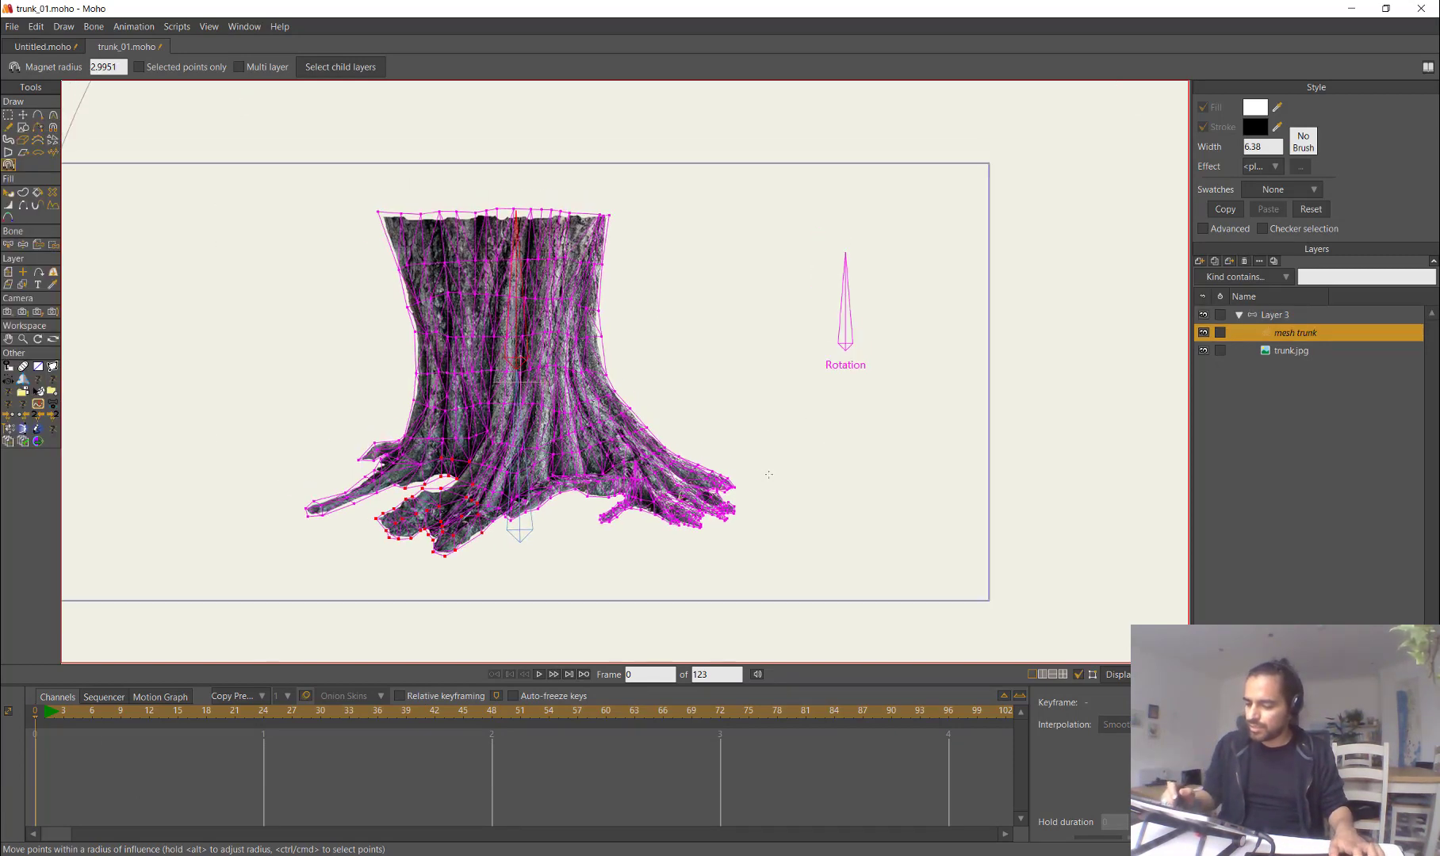
scroll(621, 485, "up", 3)
left_click(1203, 351)
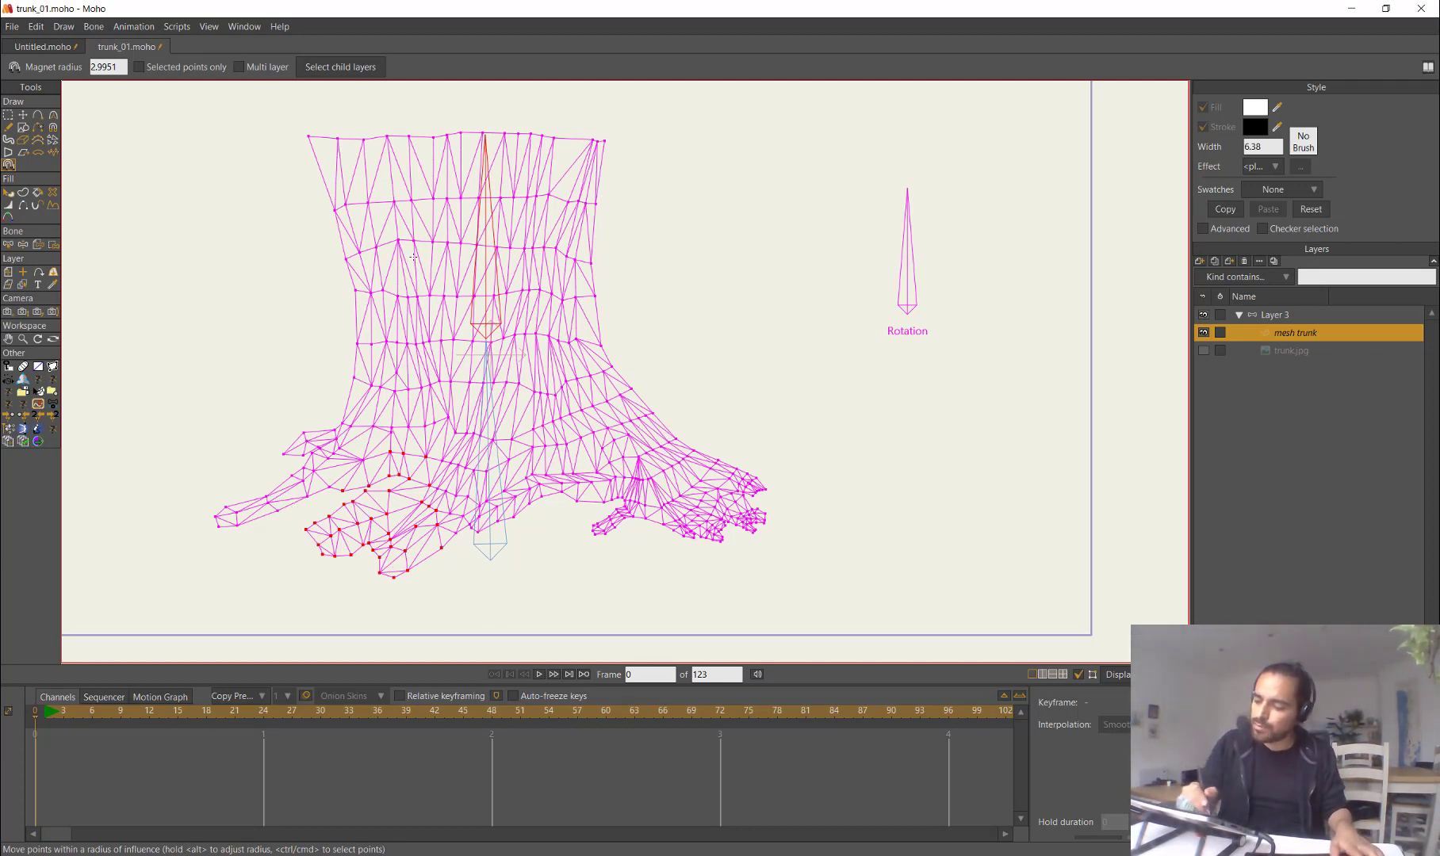
left_click(1203, 350)
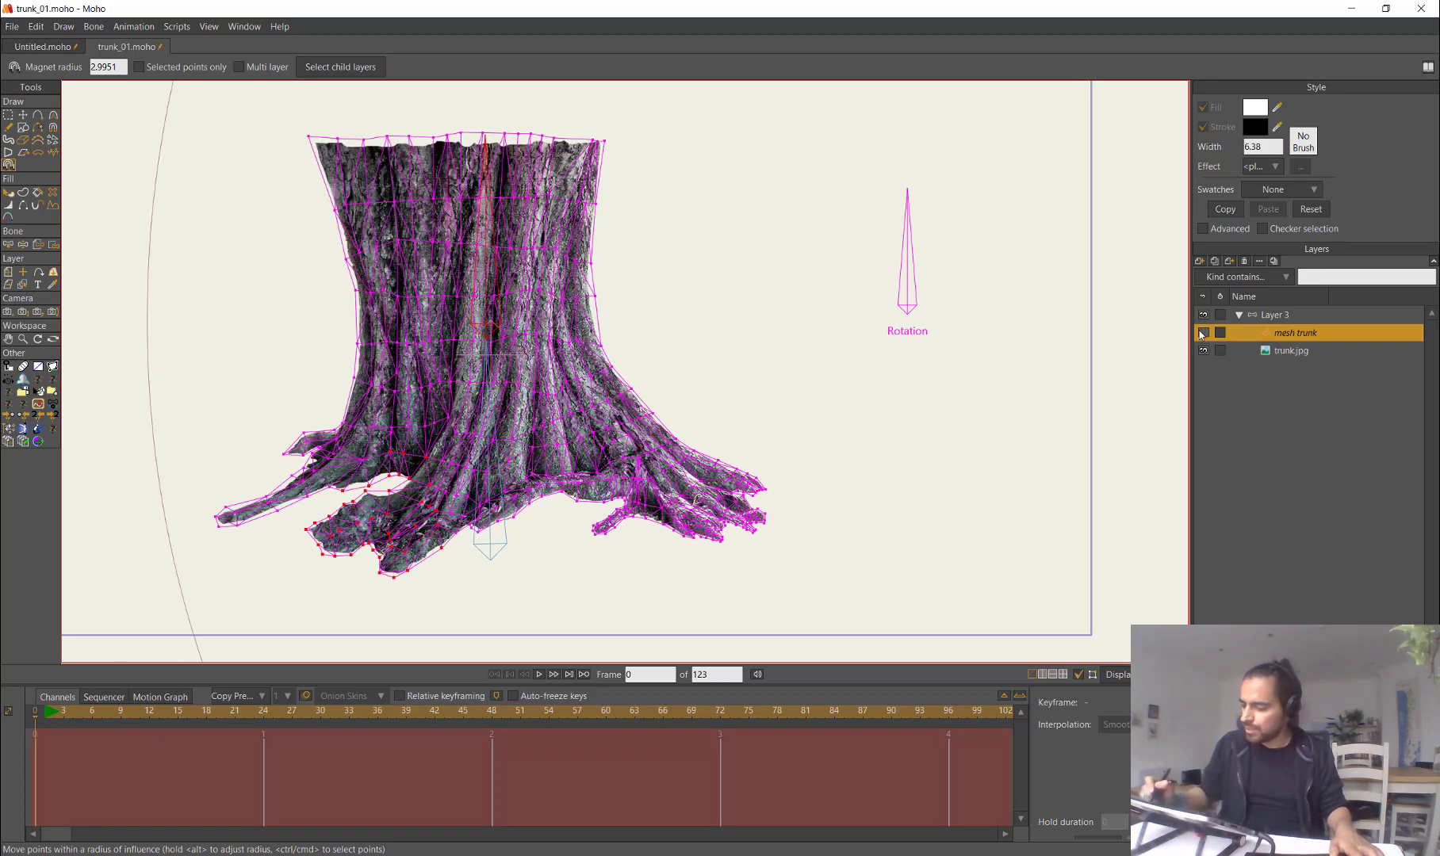
Step: At frame 12, hide the mesh overlay and push the front root to the right using the Magnet tool with radius 0.4233
left_click(136, 723)
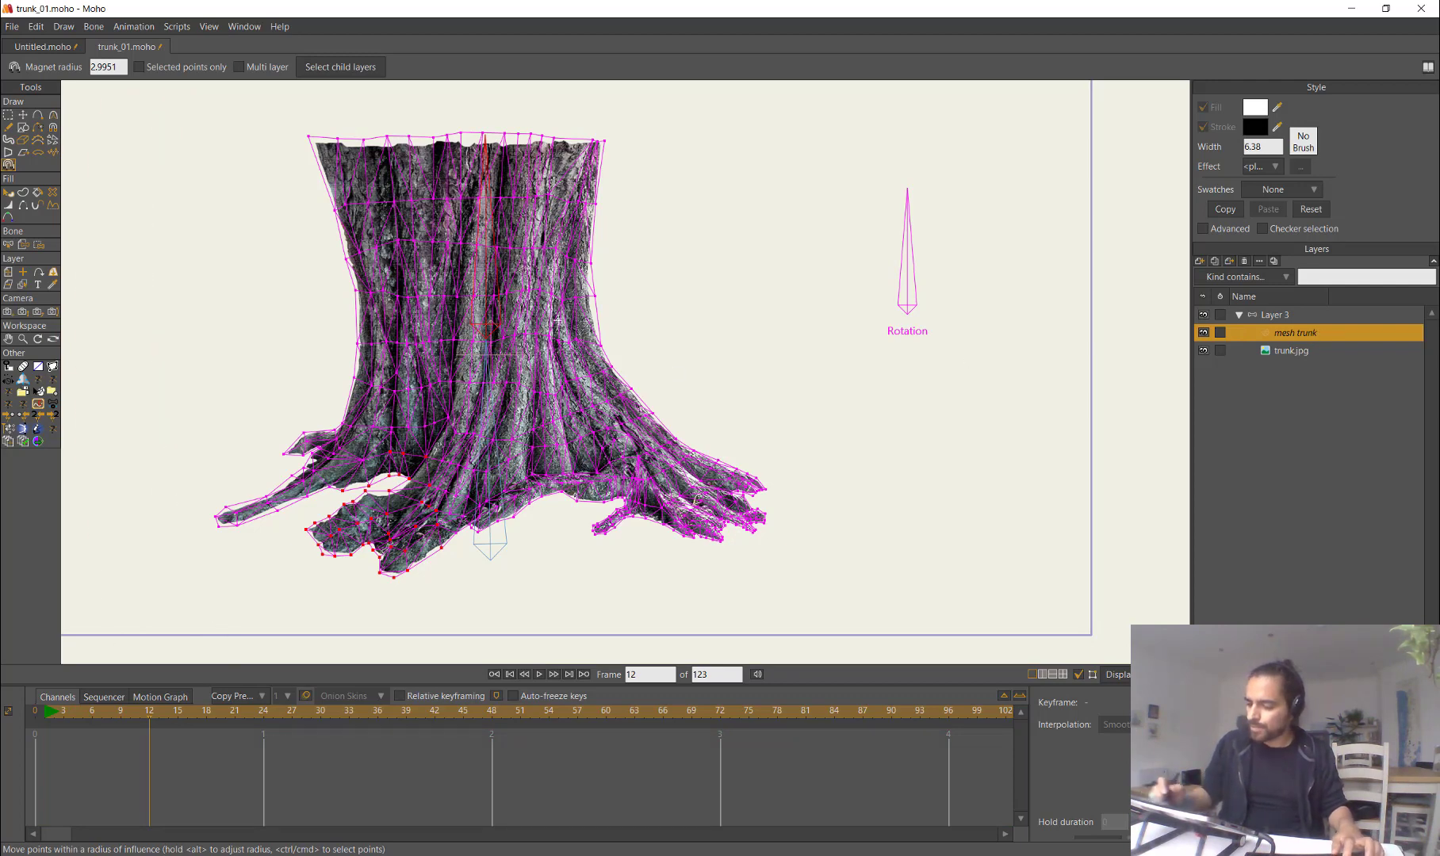
key("ctrl+h")
key("x")
left_click_drag(565, 487, 356, 559)
left_click_drag(377, 569, 394, 573)
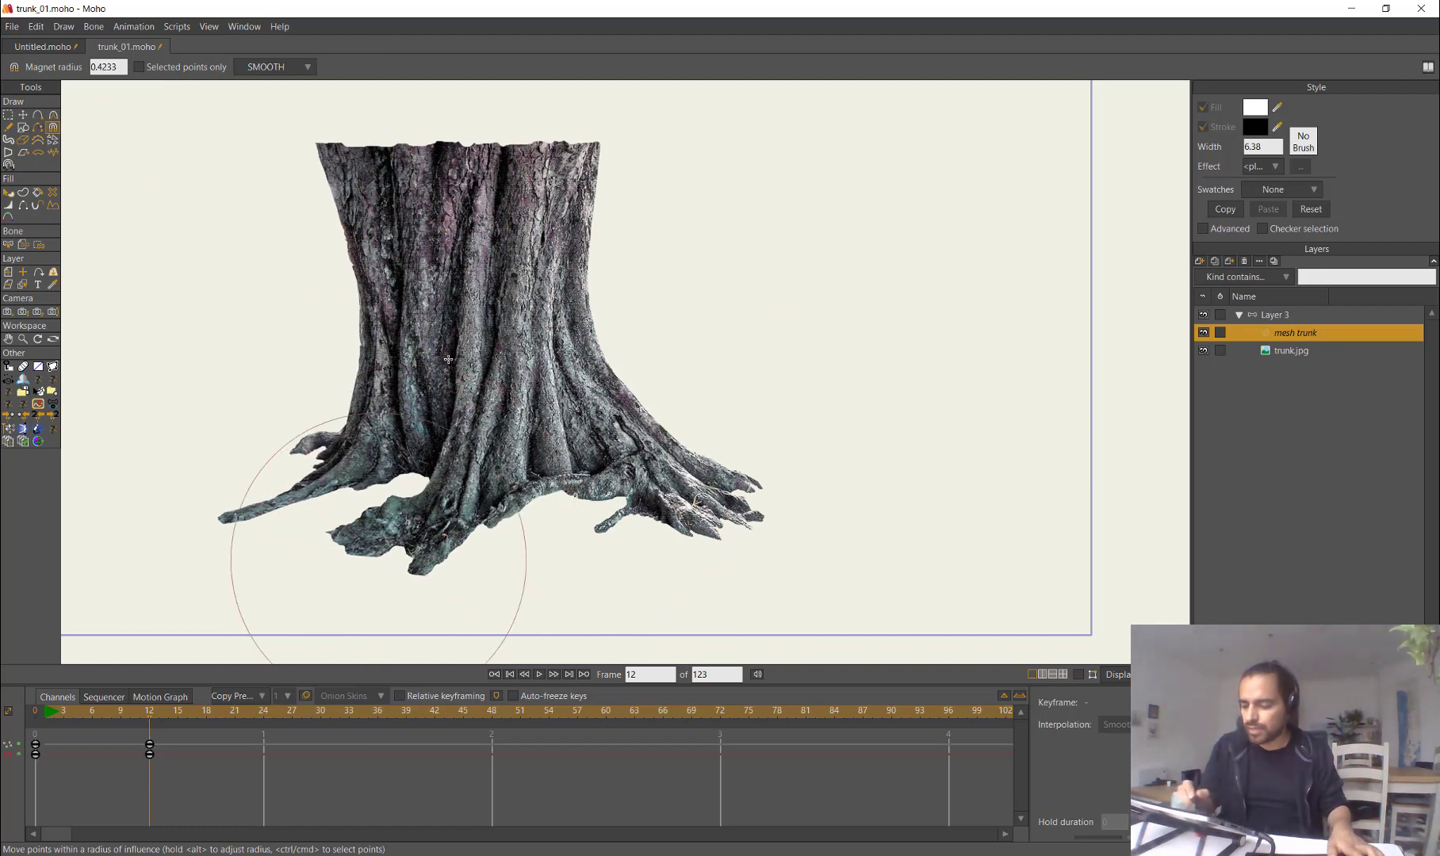
Step: Shift the trunk's middle bark, upper-left edge and front root to the right with the Magnet tool
left_click_drag(472, 354, 492, 355)
left_click_drag(475, 244, 494, 245)
left_click_drag(327, 216, 392, 204)
left_click_drag(465, 396, 489, 386)
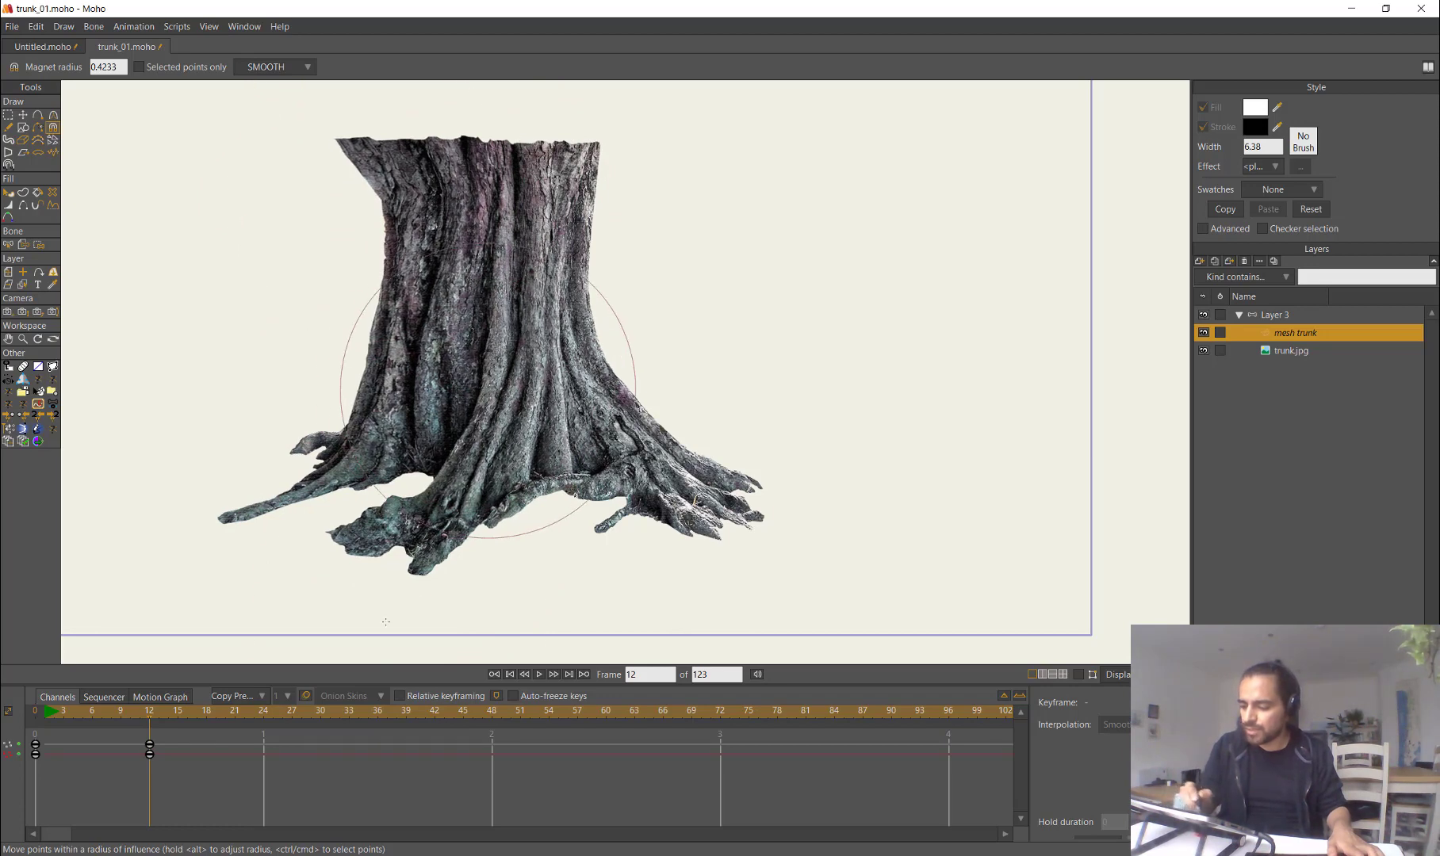
left_click_drag(381, 617, 425, 589)
left_click_drag(487, 488, 511, 497)
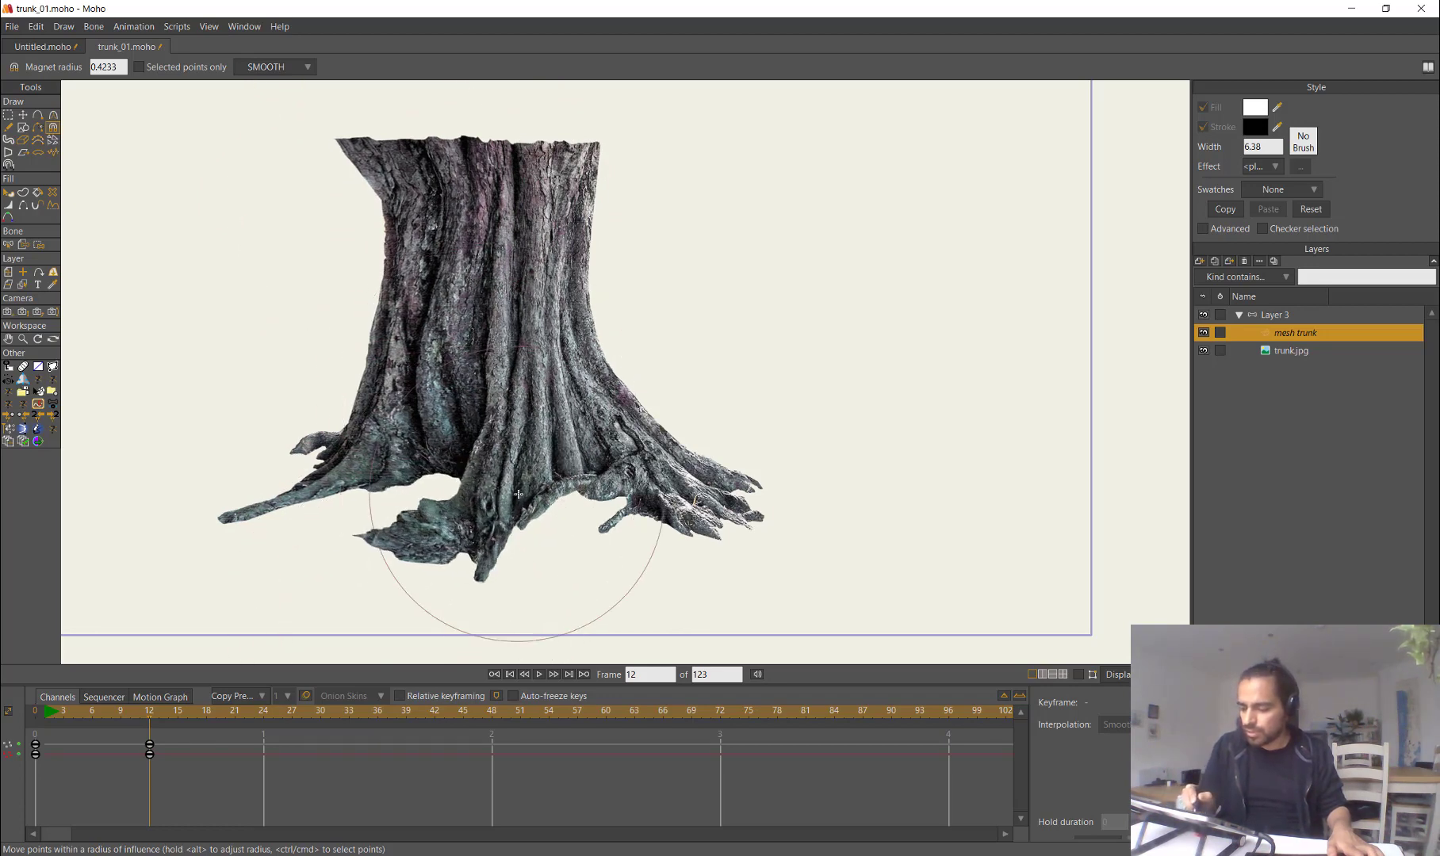
left_click_drag(469, 441, 491, 436)
Step: Pull the right-hand roots in towards the trunk and push the trunk's upper right side slightly outward with the Magnet tool
left_click_drag(652, 406, 628, 403)
left_click_drag(742, 526, 621, 491)
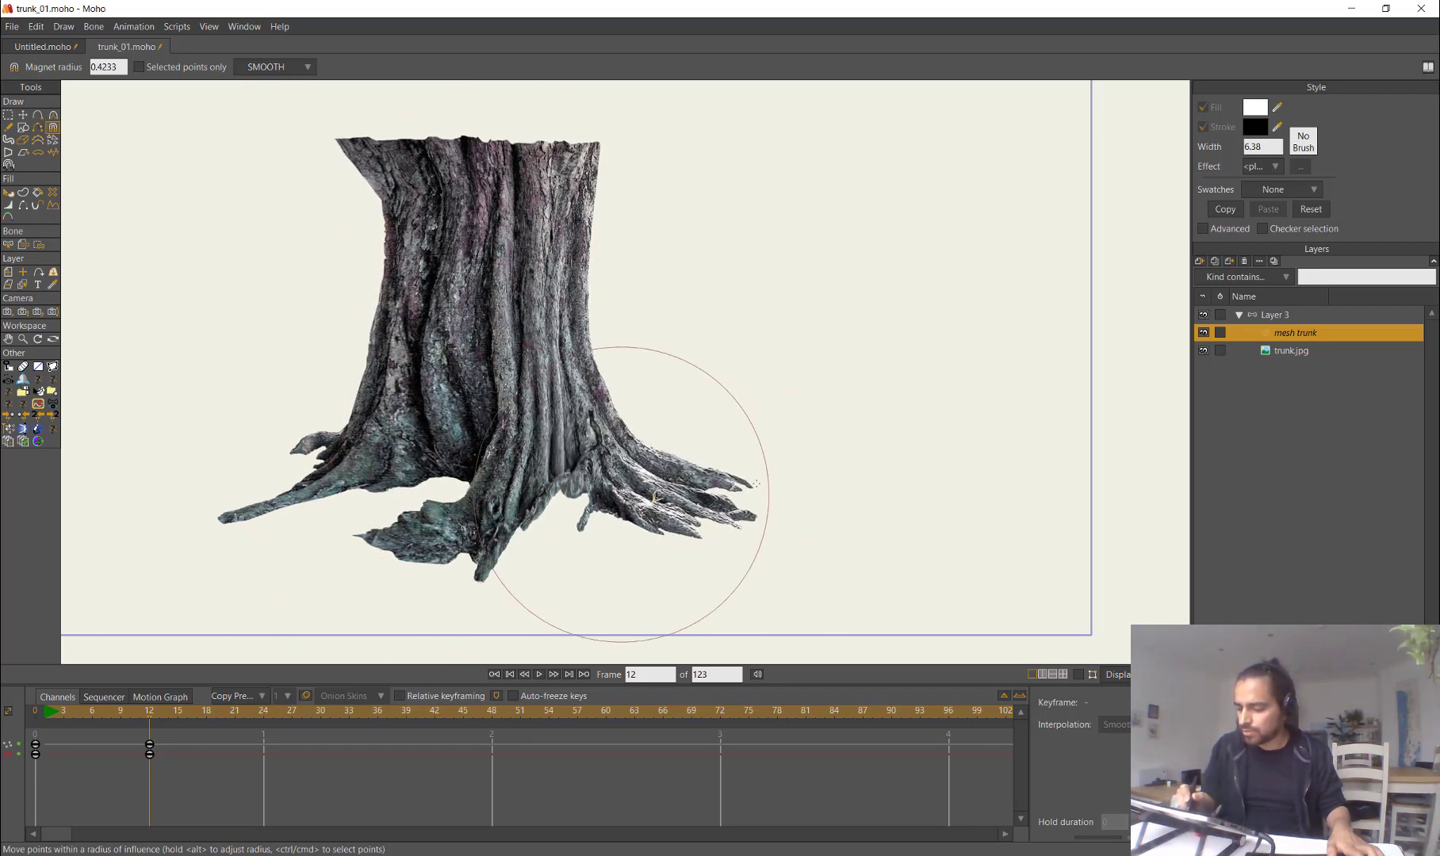
left_click_drag(750, 494, 720, 480)
left_click_drag(697, 411, 676, 402)
left_click_drag(578, 311, 593, 308)
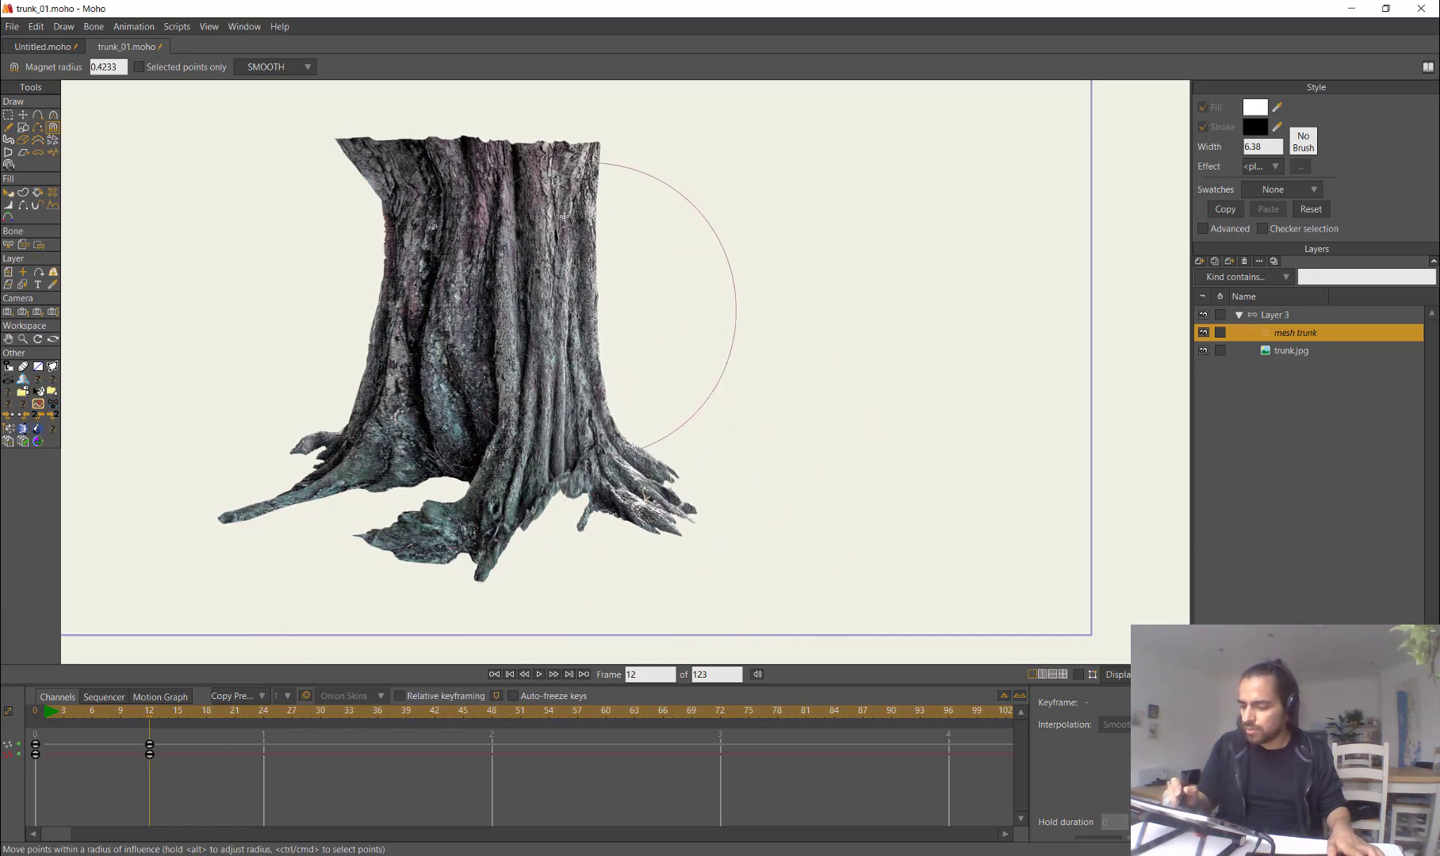
left_click_drag(557, 227, 569, 225)
Step: Pull the trunk's left flank and left roots inward with the Magnet tool and preview the motion up to frame 12
left_click_drag(417, 331, 448, 326)
left_click_drag(315, 475, 347, 473)
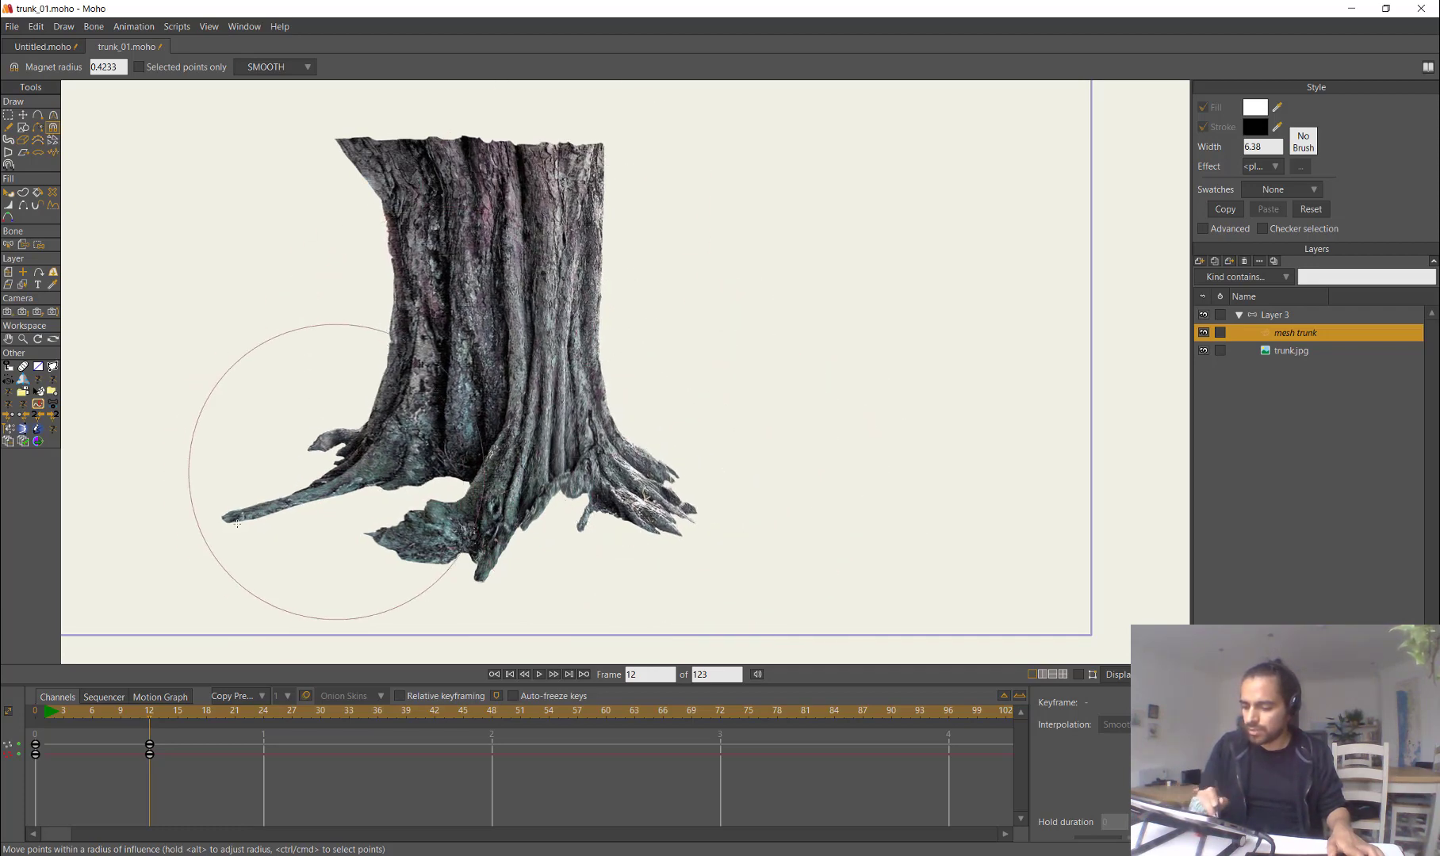
left_click_drag(256, 520, 296, 524)
left_click_drag(340, 415, 357, 413)
mouse_move(341, 148)
left_mouse_down()
mouse_move(375, 141)
mouse_move(334, 140)
left_mouse_up()
mouse_move(399, 222)
left_mouse_down()
mouse_move(375, 217)
mouse_move(388, 247)
left_mouse_up()
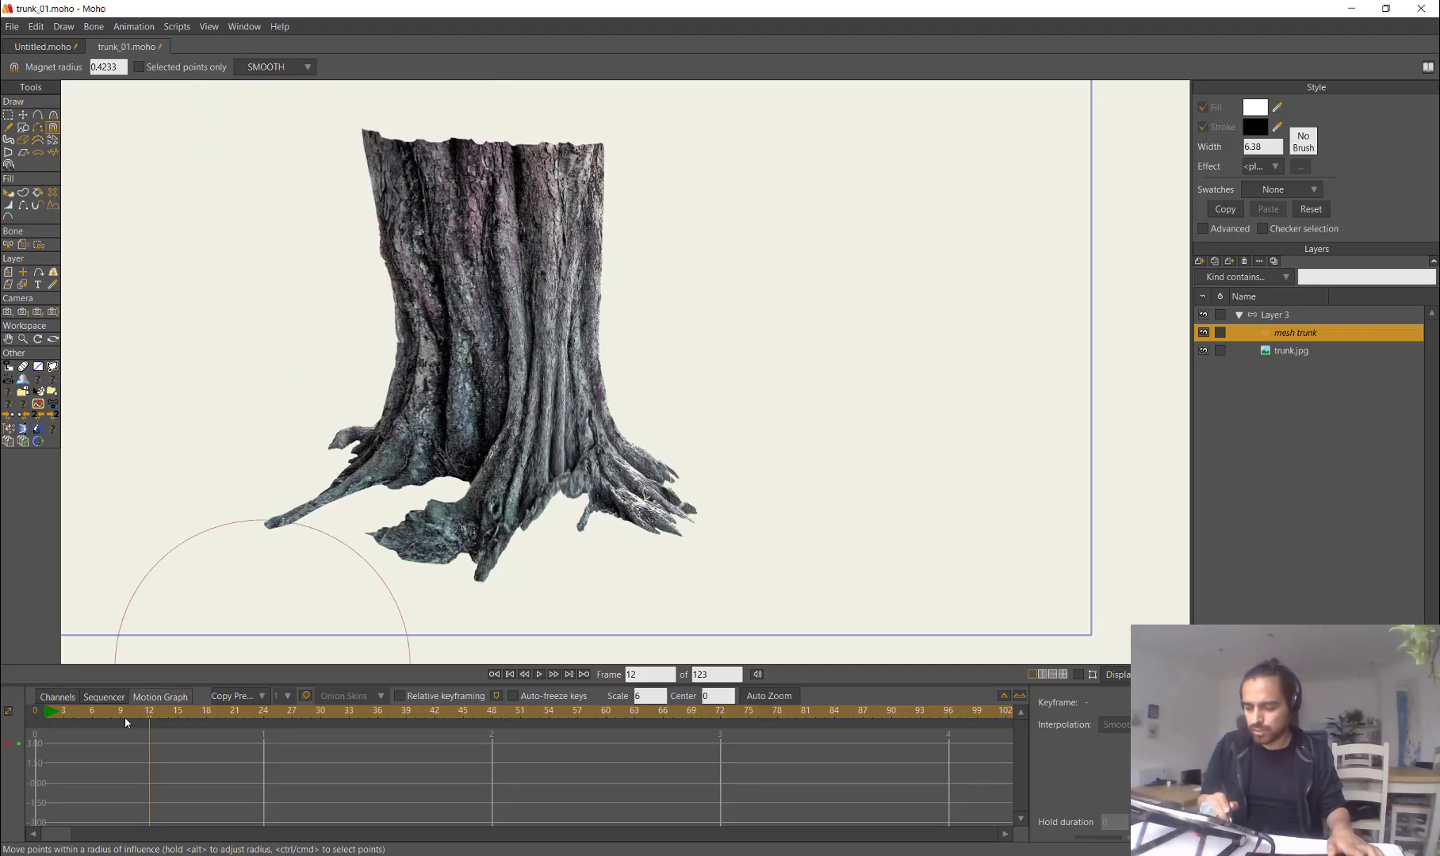
left_click_drag(123, 712, 190, 769)
left_click(151, 714)
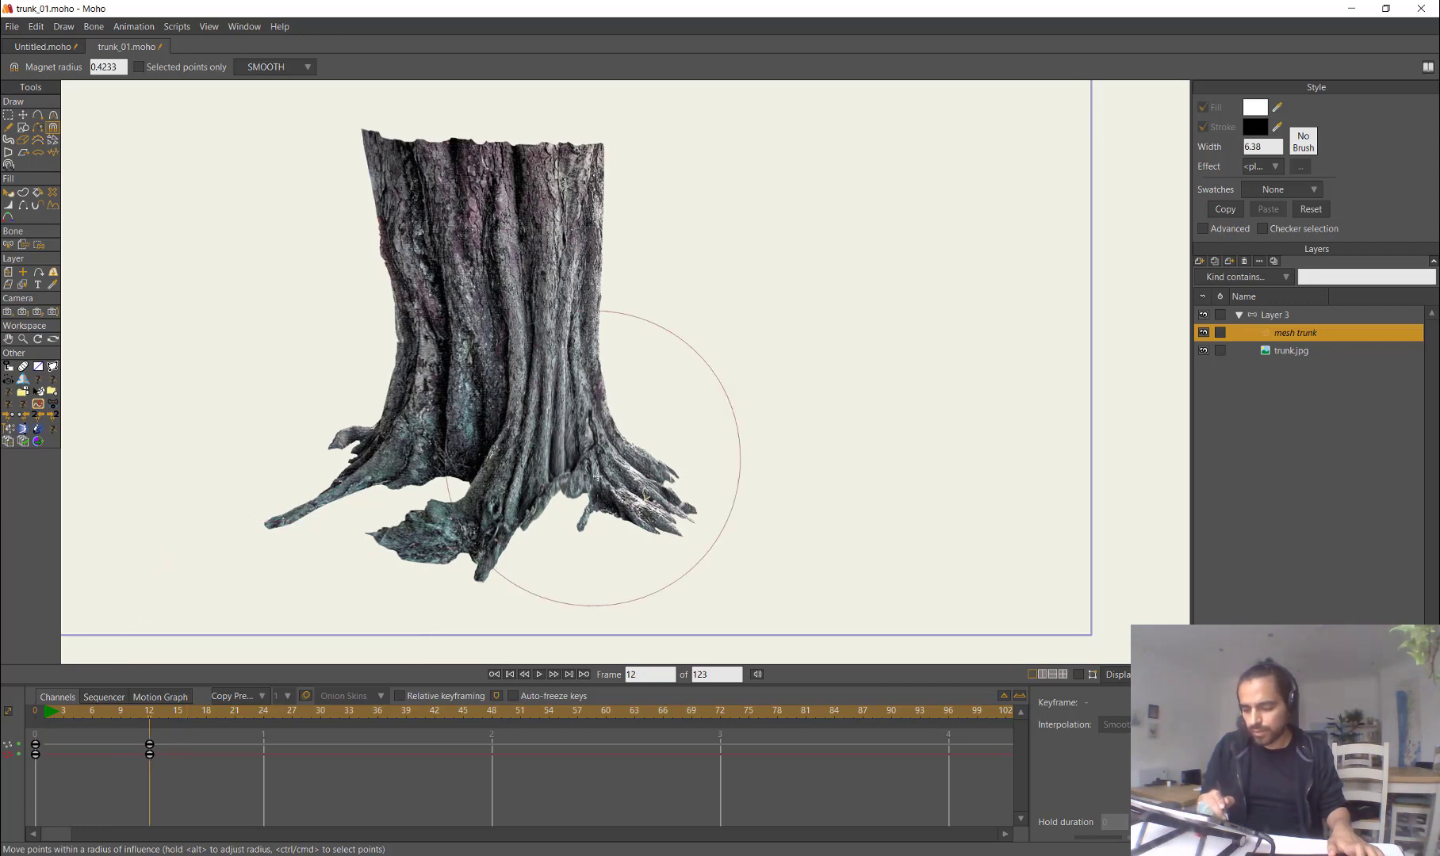
Step: Refine the right roots and the front root at frame 12 with the Magnet tool, reducing its radius to 0.1166 for local corrections
left_click_drag(571, 490, 602, 480)
mouse_move(656, 523)
left_mouse_down()
mouse_move(750, 479)
mouse_move(727, 504)
mouse_move(563, 547)
mouse_move(604, 542)
mouse_move(633, 513)
left_mouse_up()
left_click_drag(481, 590, 506, 587)
left_click_drag(388, 545, 397, 553)
left_click_drag(425, 521, 448, 513)
left_click_drag(392, 539, 393, 565)
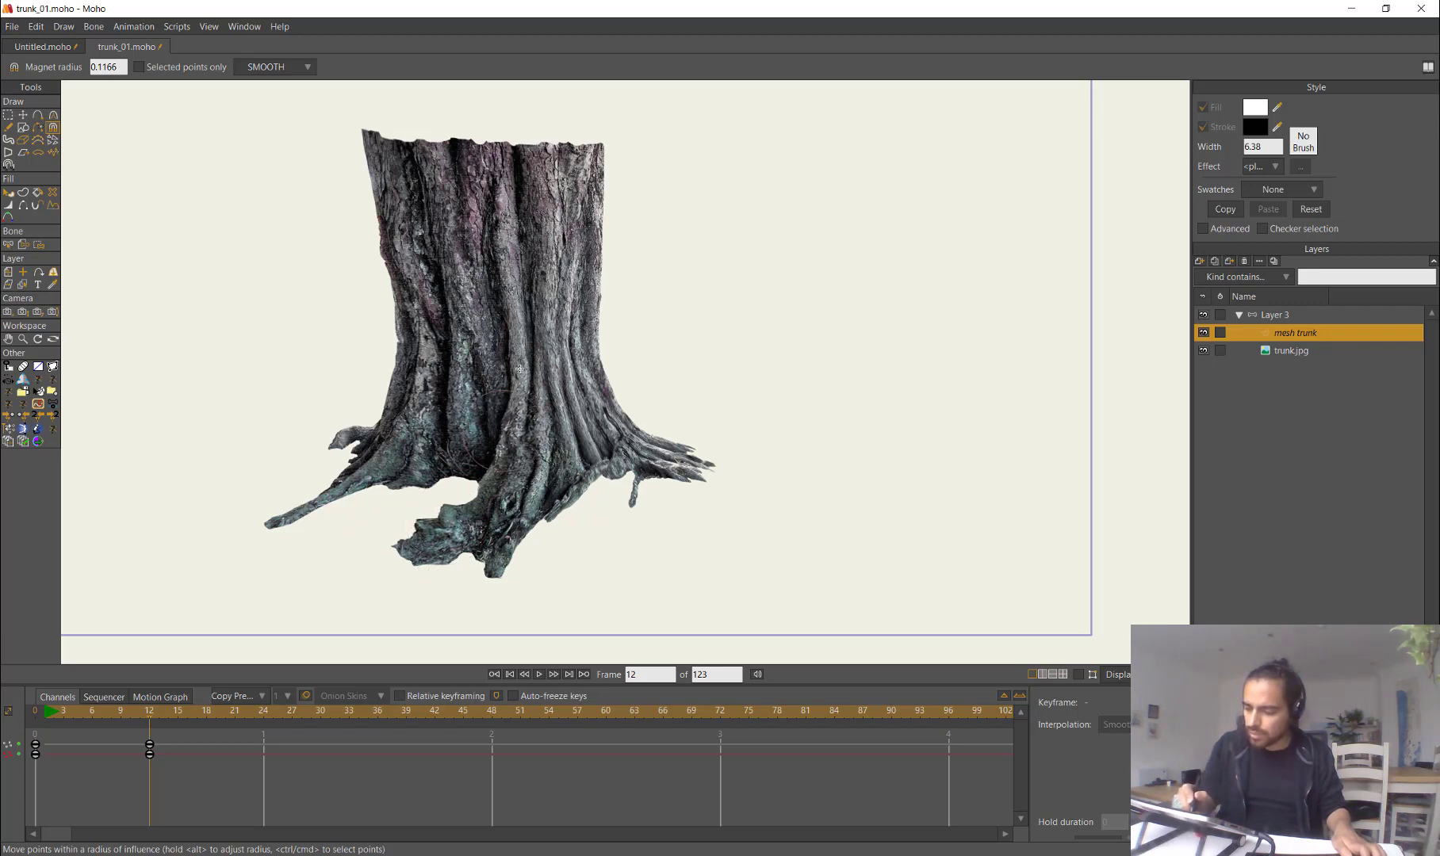
left_click_drag(508, 280, 520, 281)
Step: Lasso-select the mesh points along the trunk's upper middle ridge, adjust their position with Transform Points and deselect them
key("ctrl+d")
scroll(634, 337, "up", 3)
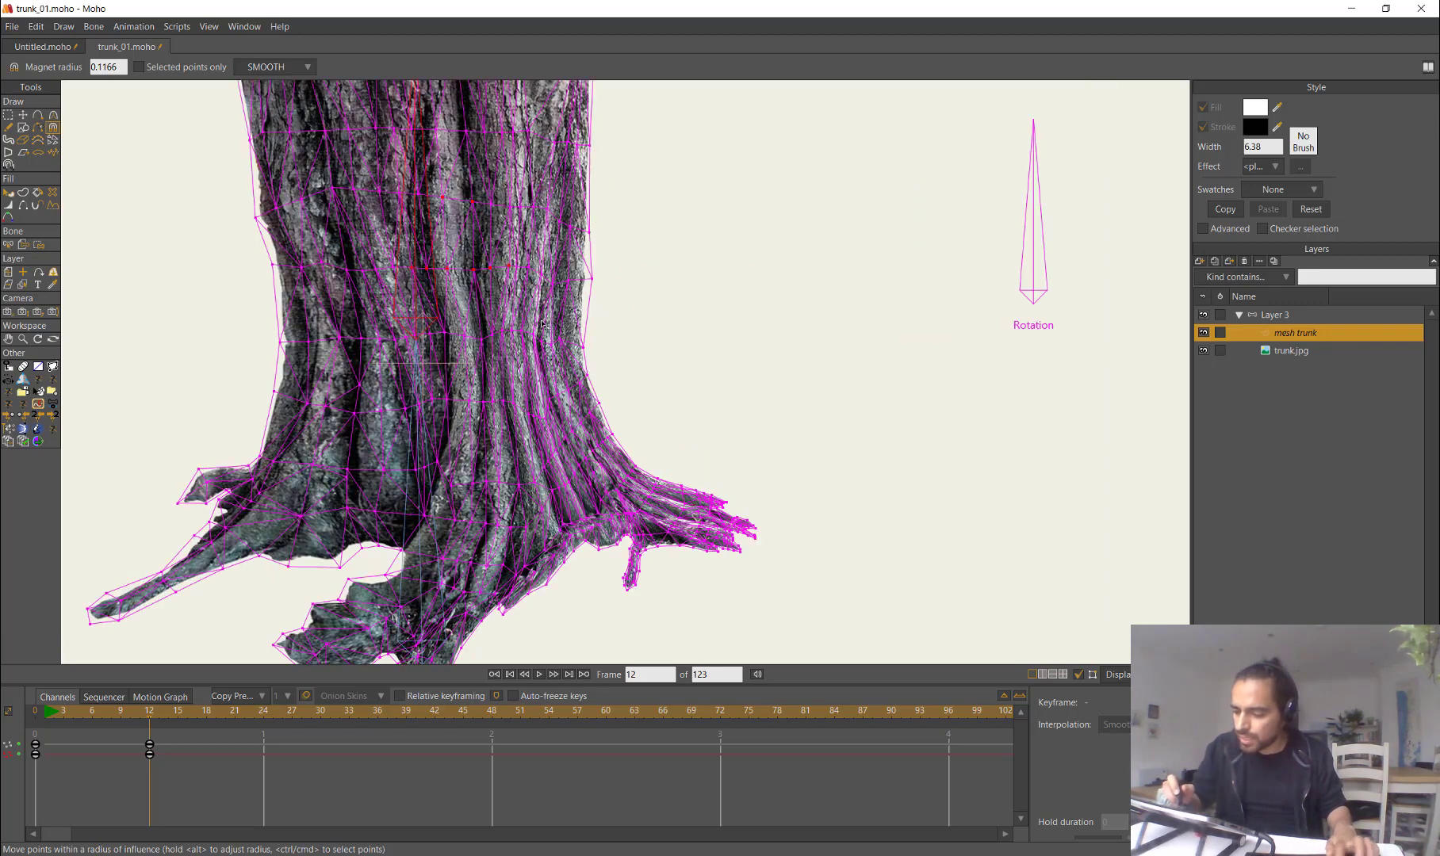
key("g")
scroll(435, 314, "down", 2)
left_click_drag(411, 104, 404, 137)
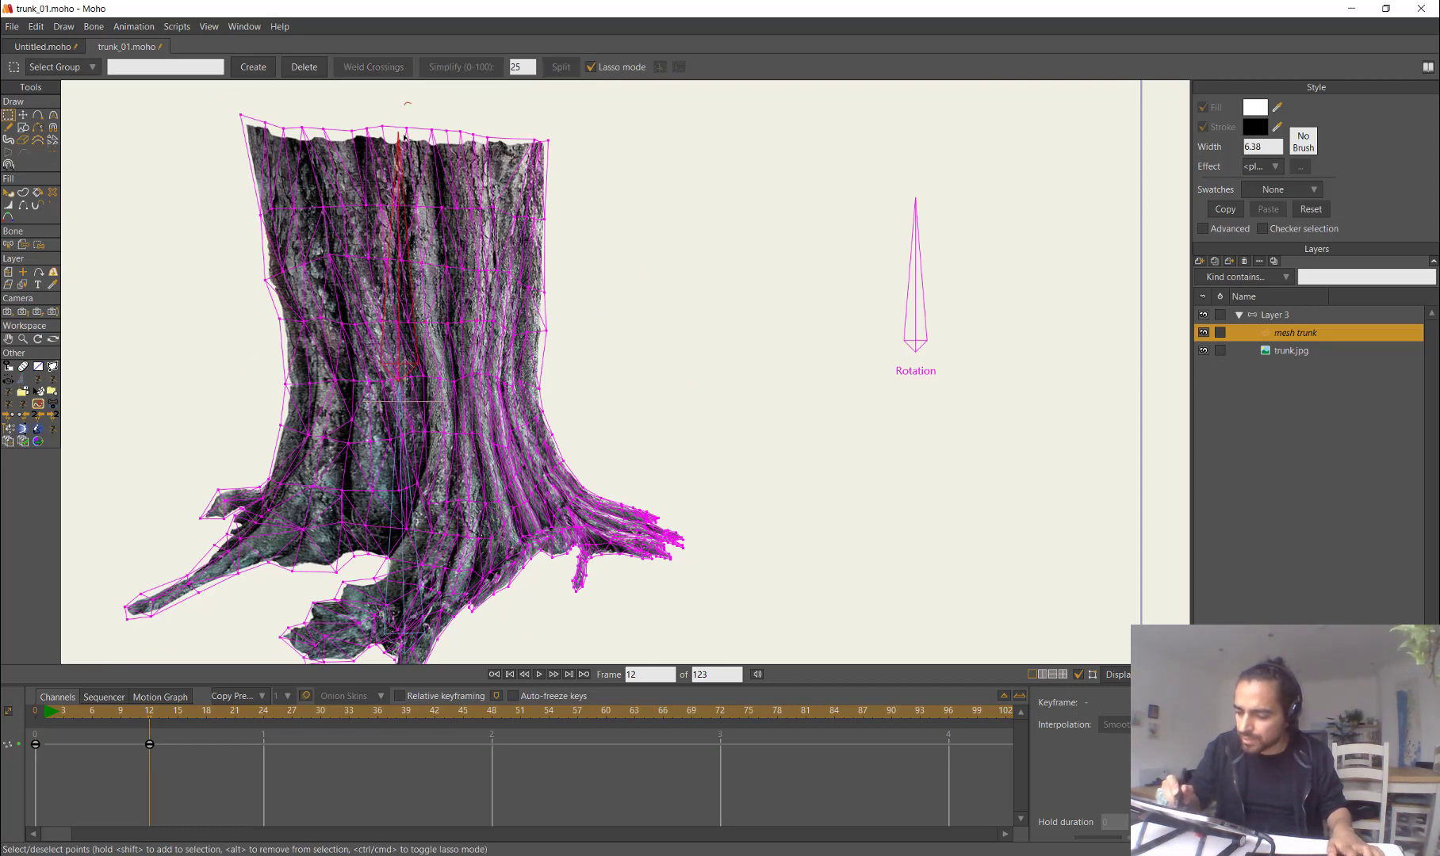
left_click_drag(425, 219, 413, 101)
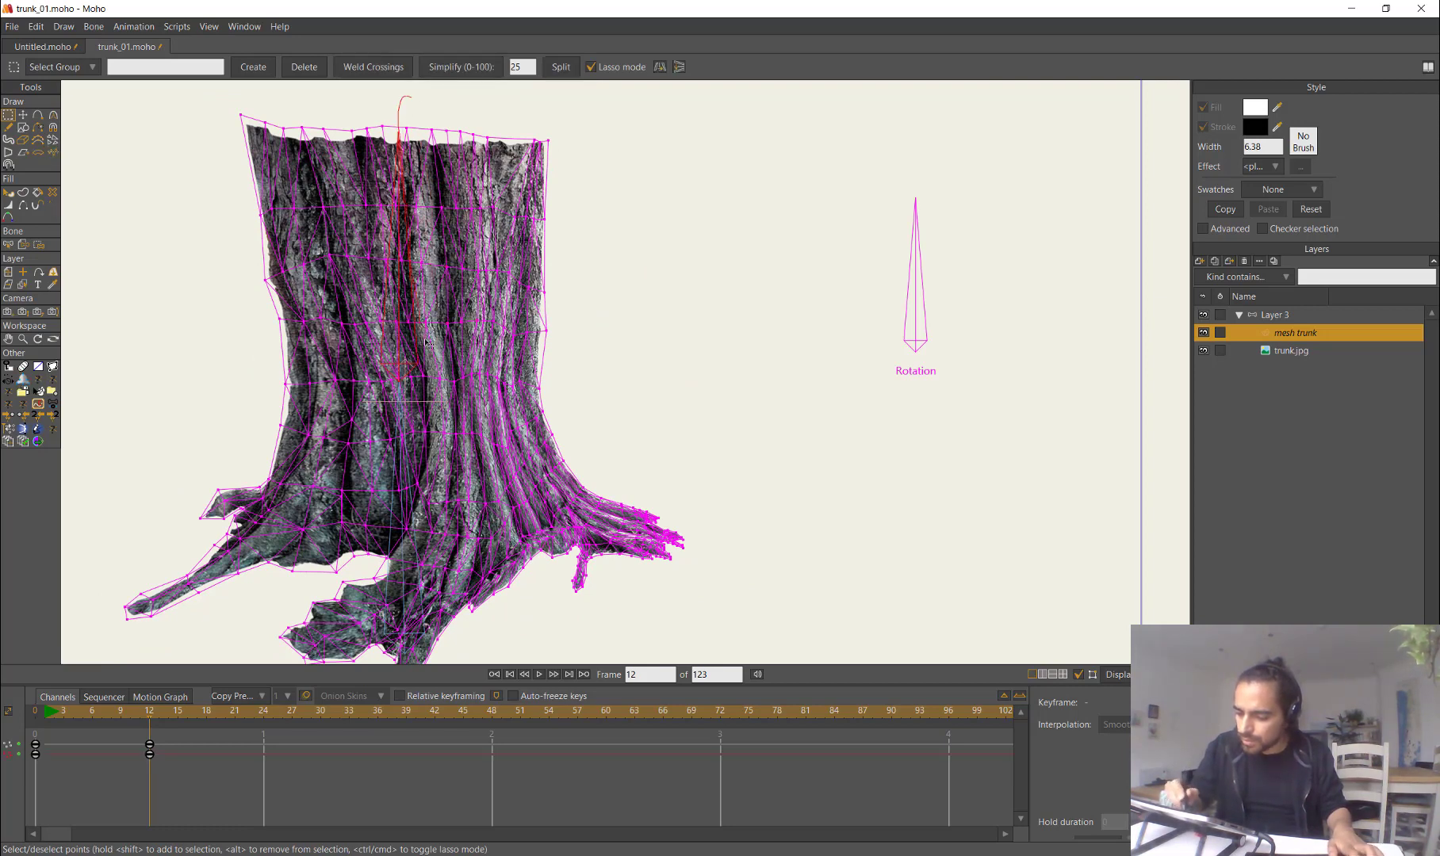
key("ctrl+d")
key("t")
left_click_drag(706, 318, 768, 376)
scroll(785, 361, "up", 1)
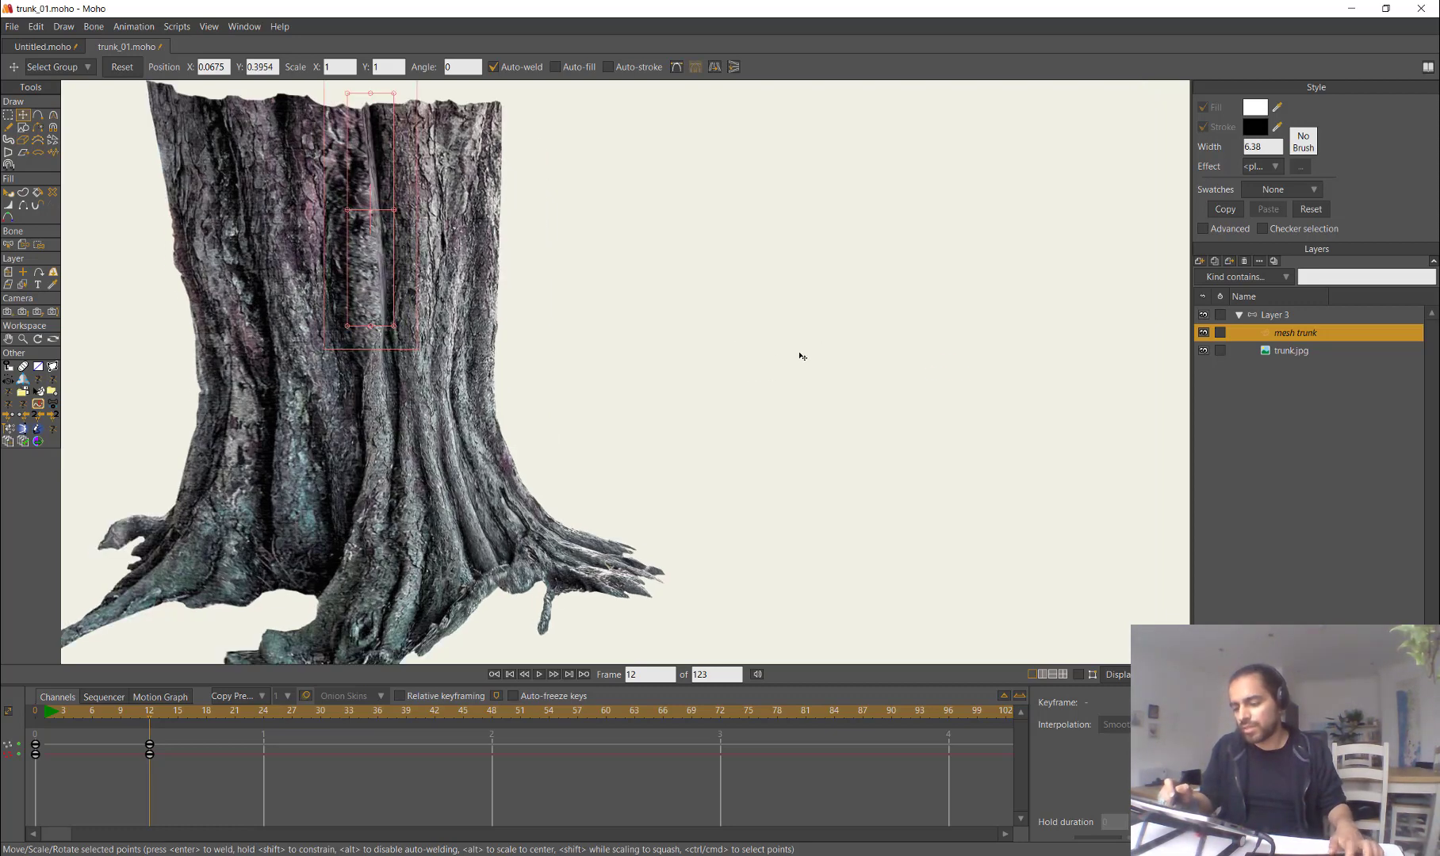
key("ctrl+h")
key("Return")
Step: Nudge individual mesh points around the lower front ridge to the right with Transform Points
scroll(460, 329, "up", 2)
left_click_drag(334, 405, 344, 413)
left_click_drag(340, 499, 350, 501)
left_click_drag(362, 531, 464, 363)
left_click_drag(422, 452, 499, 440)
left_click_drag(477, 326, 489, 326)
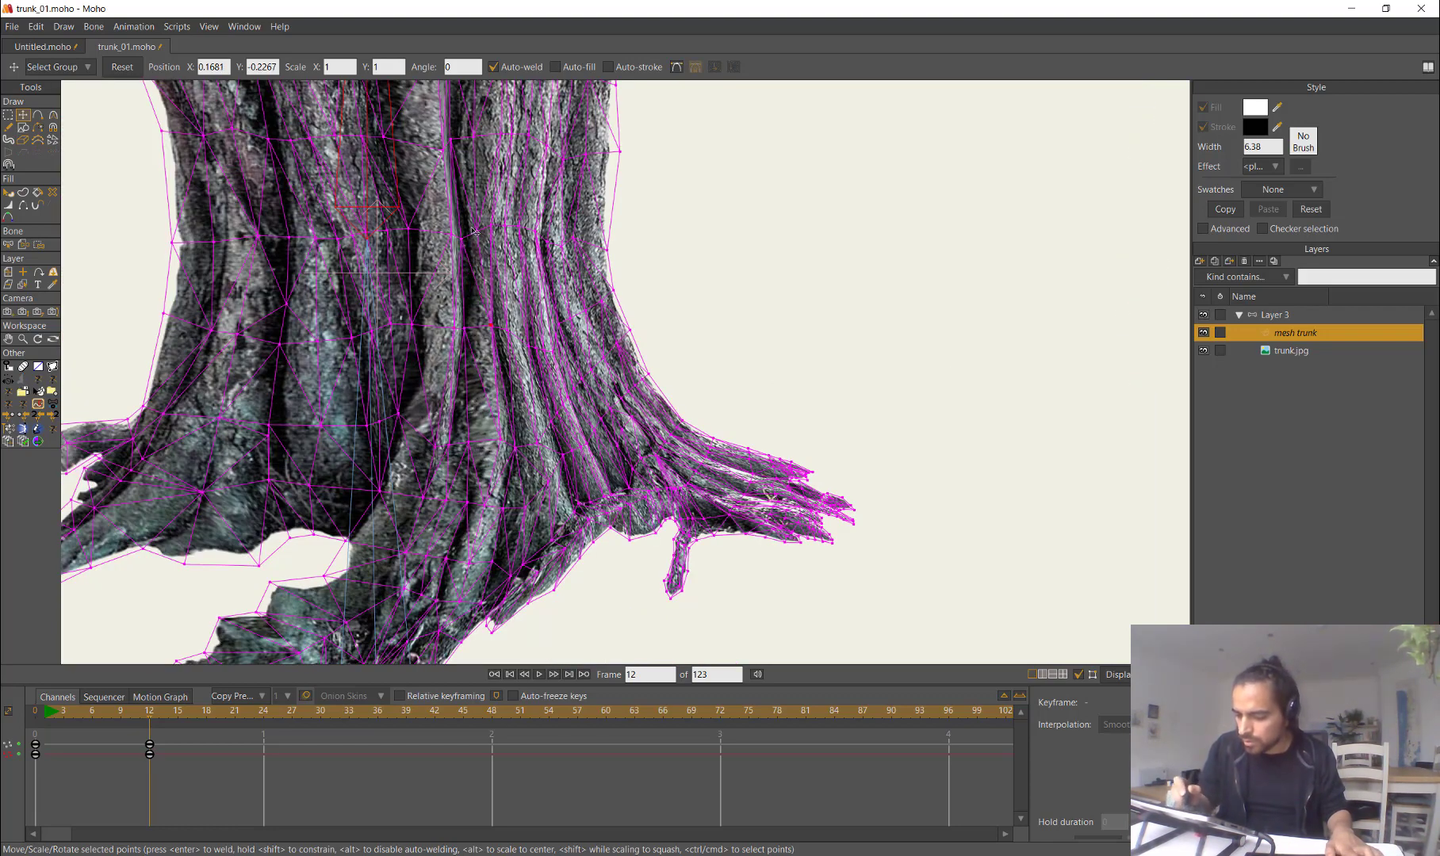
Step: Move the mesh points beside the central groove slightly to the right, working up to the trunk's top edge
left_click_drag(475, 230, 487, 226)
left_click_drag(478, 134, 501, 335)
left_click_drag(489, 247, 501, 246)
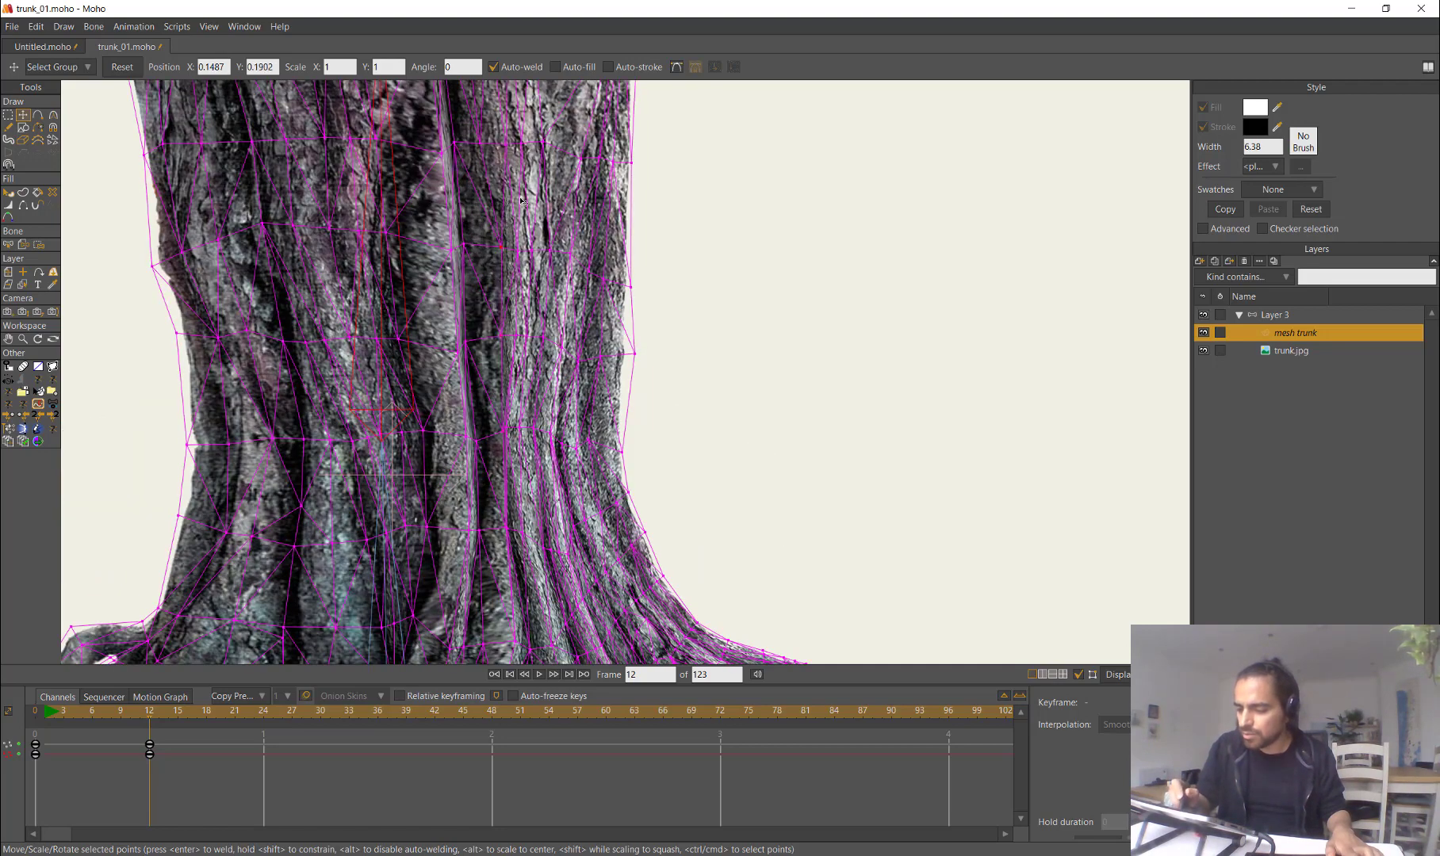
left_click_drag(480, 115, 494, 341)
left_click_drag(478, 234, 492, 234)
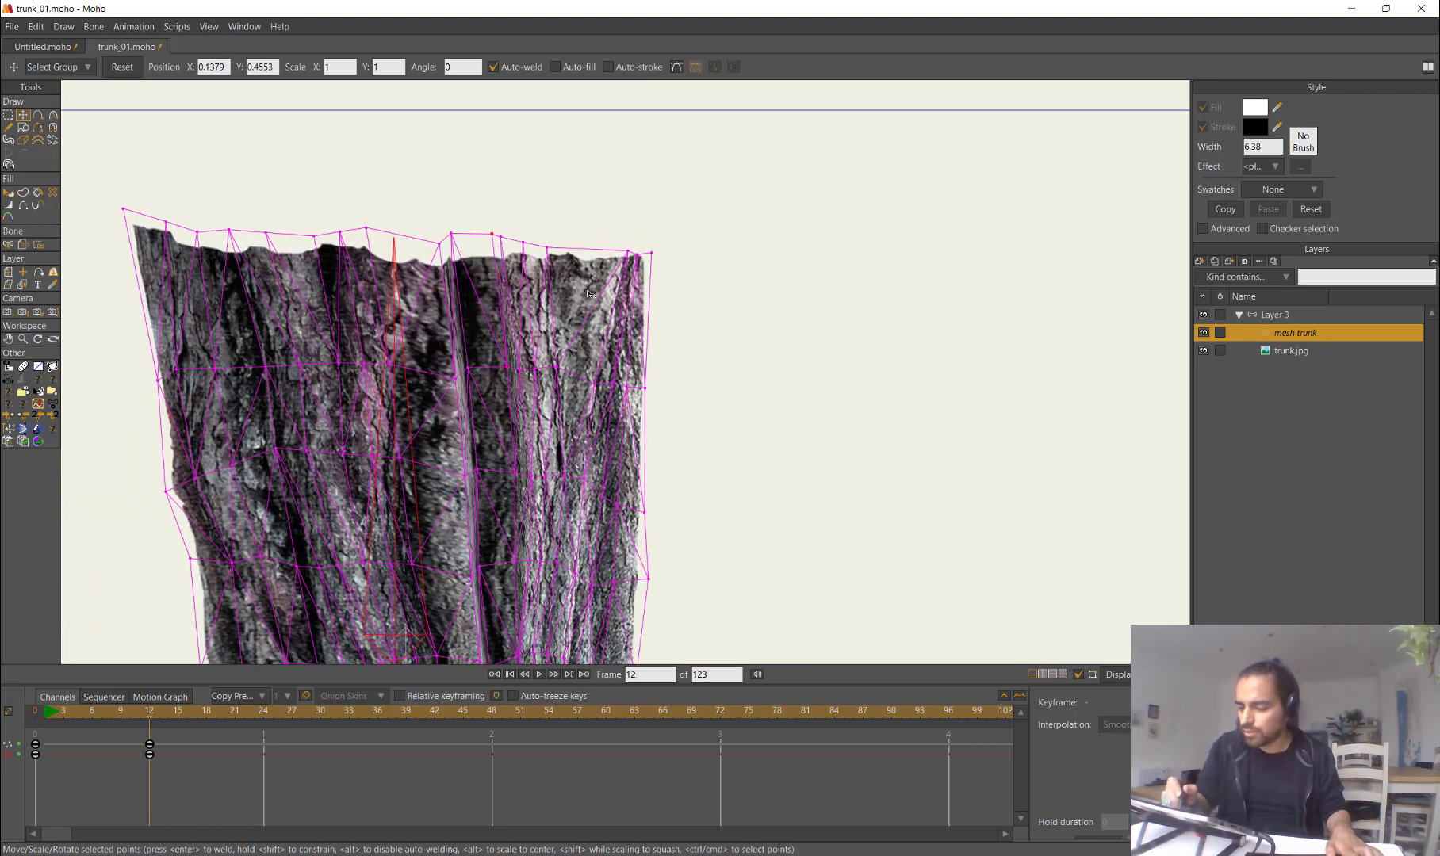
Step: Adjust the mesh points right of the central groove near the trunk's top, hide the mesh and scrub around frame 12
left_click_drag(537, 371, 547, 367)
left_click_drag(523, 242, 537, 245)
left_click_drag(567, 472, 585, 361)
left_click_drag(583, 463, 593, 364)
scroll(868, 212, "down", 4)
key("ctrl+d")
scroll(820, 327, "down", 4)
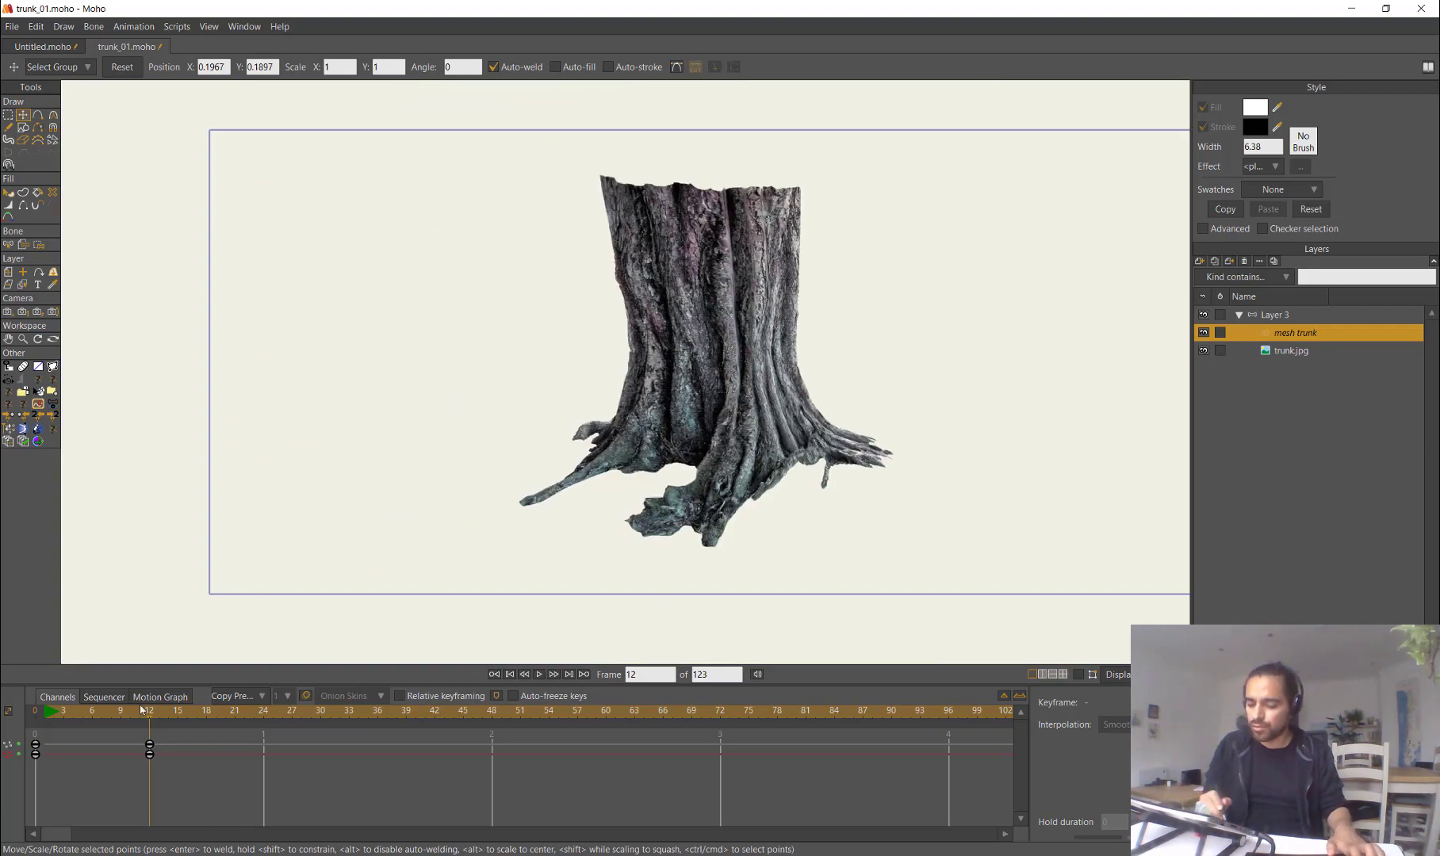
mouse_move(142, 710)
left_mouse_down()
mouse_move(90, 713)
mouse_move(189, 713)
mouse_move(102, 718)
mouse_move(153, 719)
left_mouse_up()
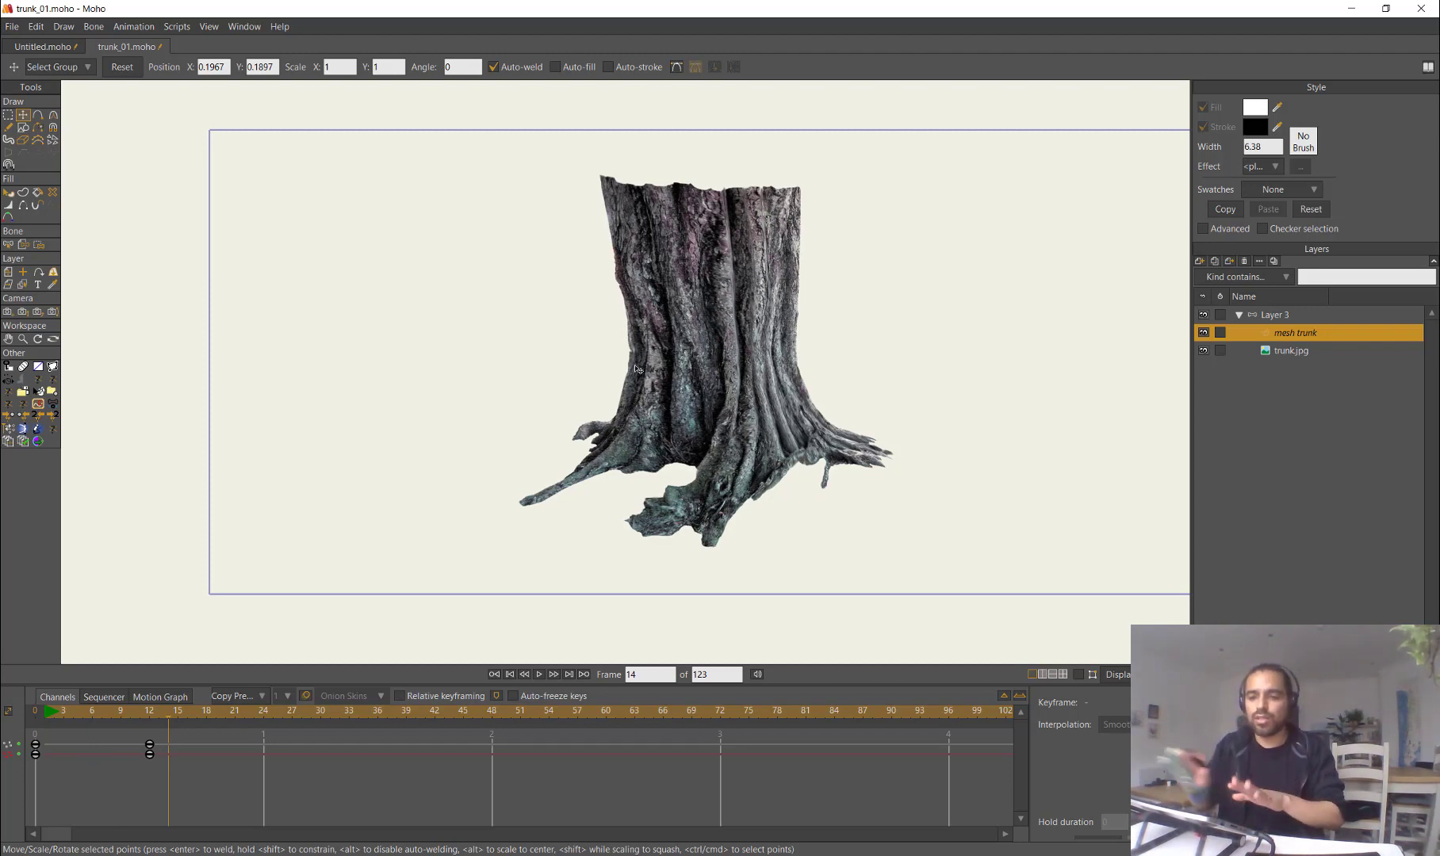
Step: At frame 24, reshape the trunk's upper sides, left flank and left root tip using the Magnet tool with radius 0.3466
key("x")
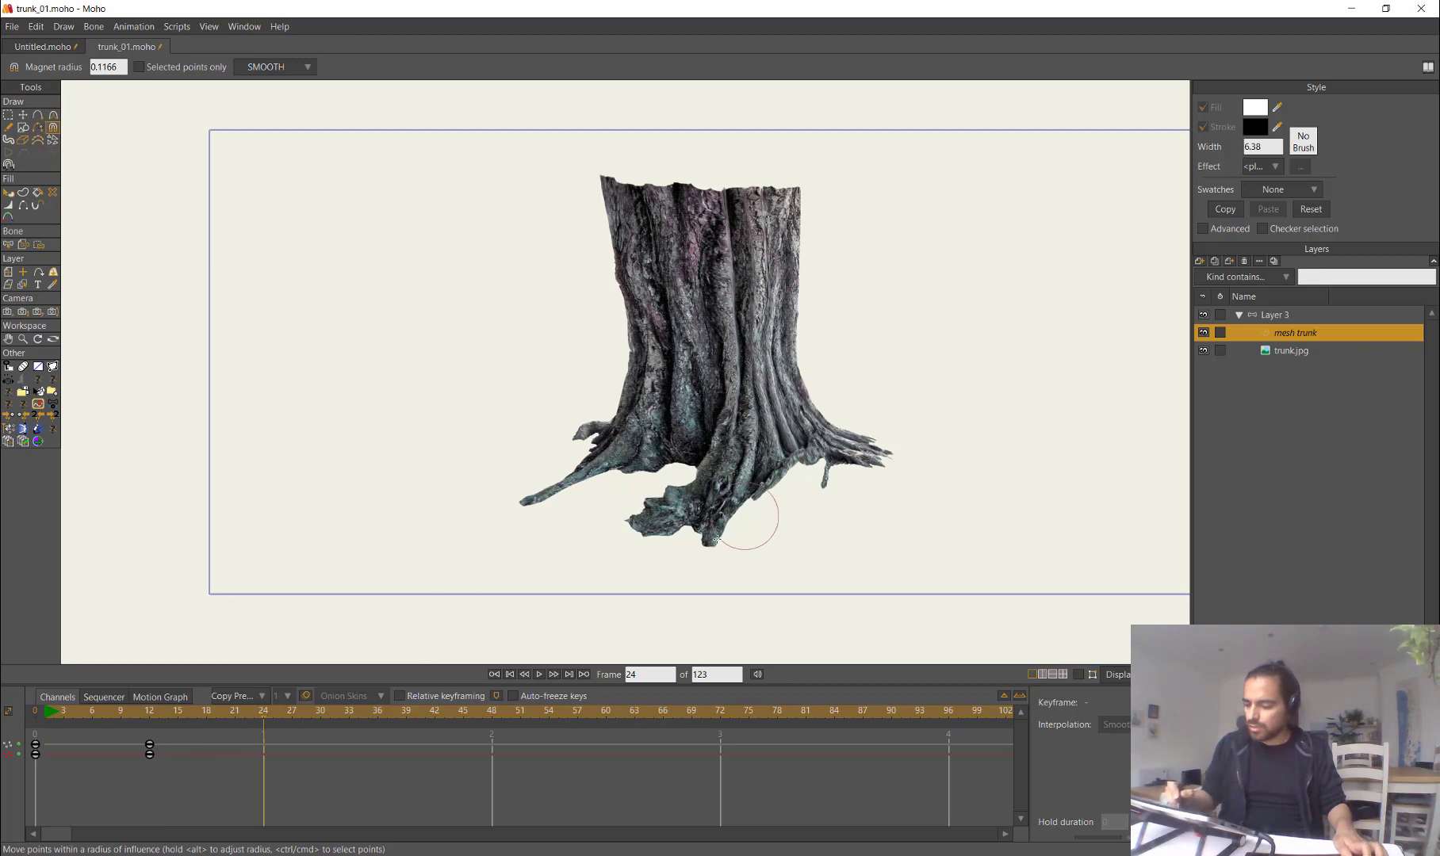
left_click_drag(733, 553, 770, 553)
left_click_drag(631, 263, 652, 265)
left_click_drag(590, 198, 616, 185)
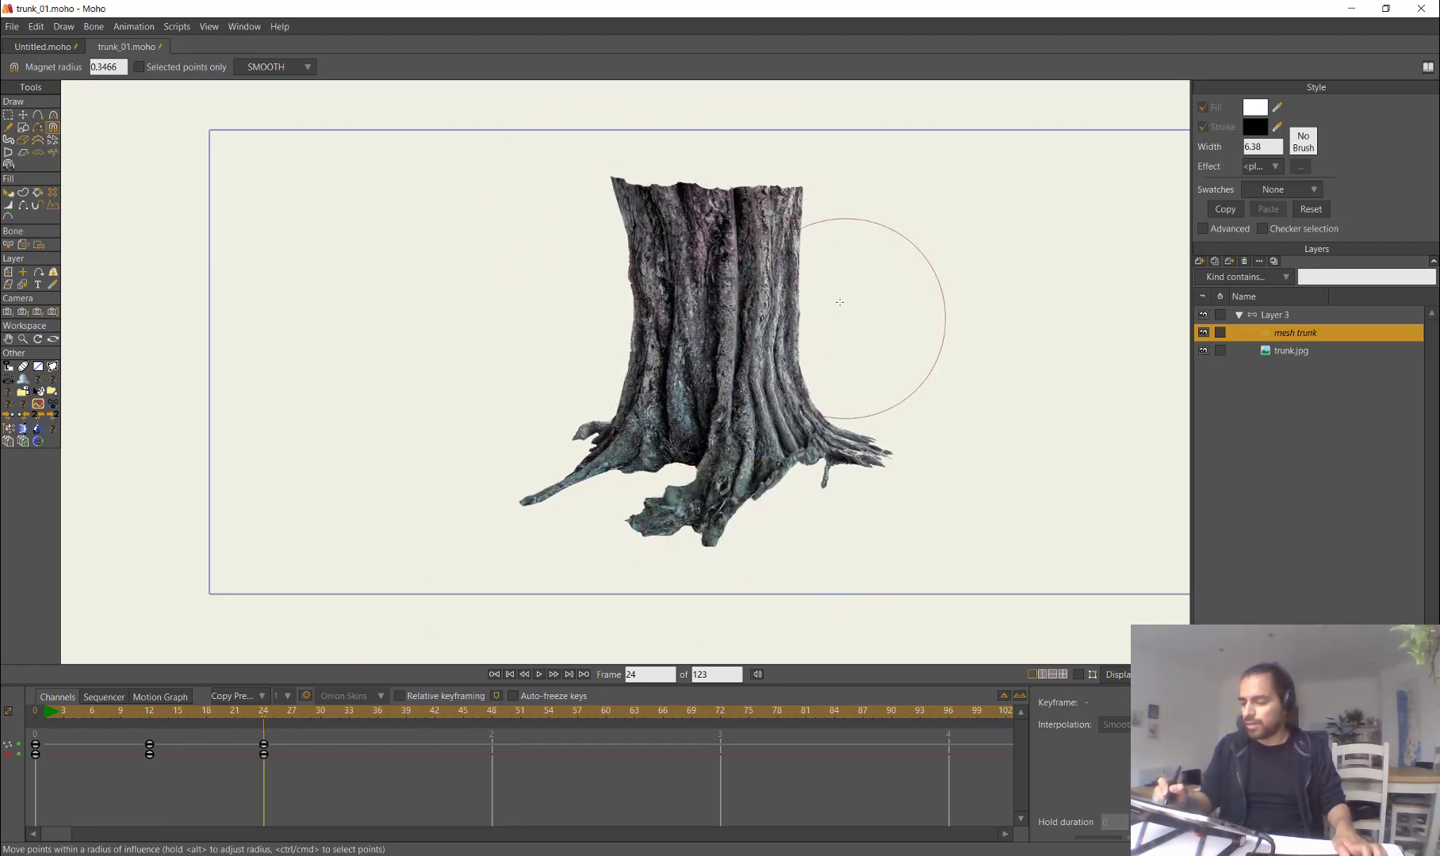
left_click_drag(846, 319, 840, 316)
left_click_drag(847, 223, 841, 221)
left_click_drag(632, 293, 640, 294)
mouse_move(524, 514)
left_mouse_down()
mouse_move(540, 507)
mouse_move(490, 527)
mouse_move(540, 498)
mouse_move(530, 474)
mouse_move(562, 488)
mouse_move(546, 466)
mouse_move(543, 505)
mouse_move(543, 492)
left_mouse_up()
Step: Show the mesh, select the points of the left root's tip, adjust them with Transform Points and deselect them
key("ctrl+d")
scroll(720, 514, "up", 5)
key("g")
key("t")
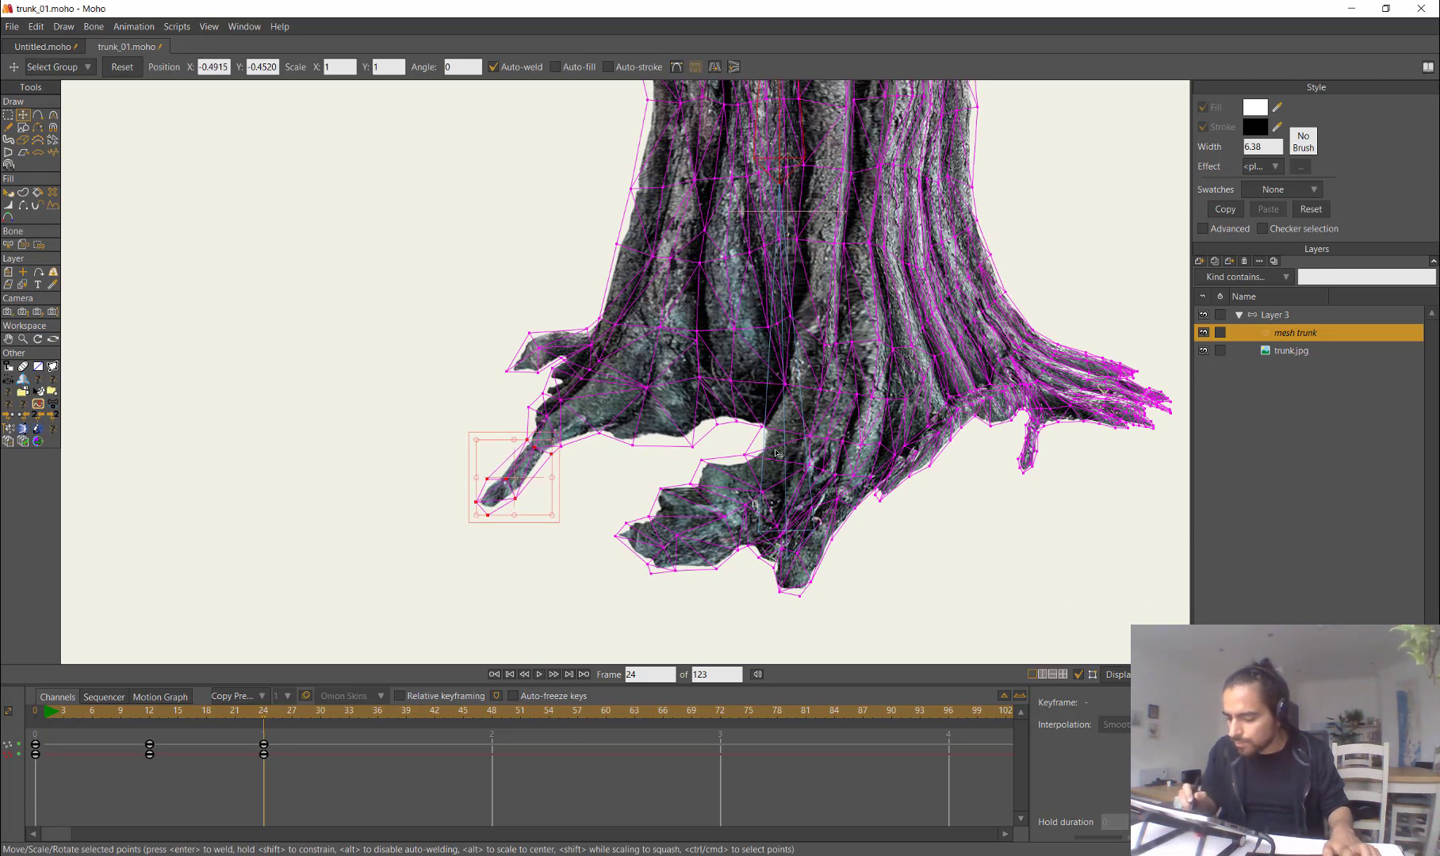
scroll(574, 493, "up", 4)
key("Return")
Step: Nudge the individual outline points of the left root to clean up its shape at frame 24
left_click_drag(556, 425, 547, 388)
left_click_drag(507, 367, 521, 375)
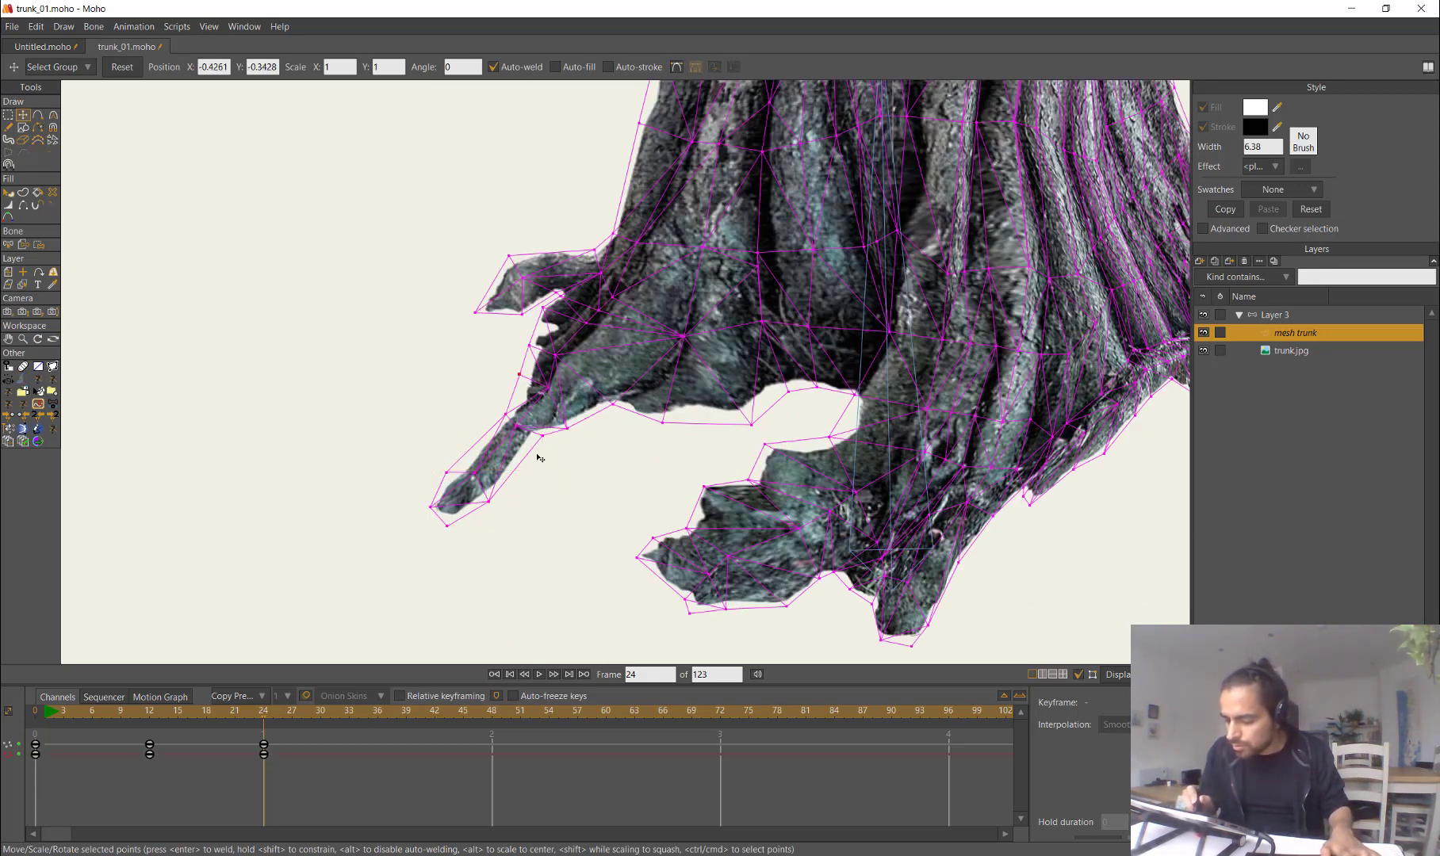
left_click_drag(543, 436, 528, 435)
mouse_move(489, 502)
left_mouse_down()
mouse_move(498, 508)
mouse_move(484, 480)
left_mouse_up()
left_click_drag(446, 472, 442, 512)
Step: Select the mesh points along the trunk's central front root at frame 24 and adjust them using Magnet with radius 0.3466
left_click_drag(808, 588, 670, 537)
left_click_drag(662, 477, 593, 509)
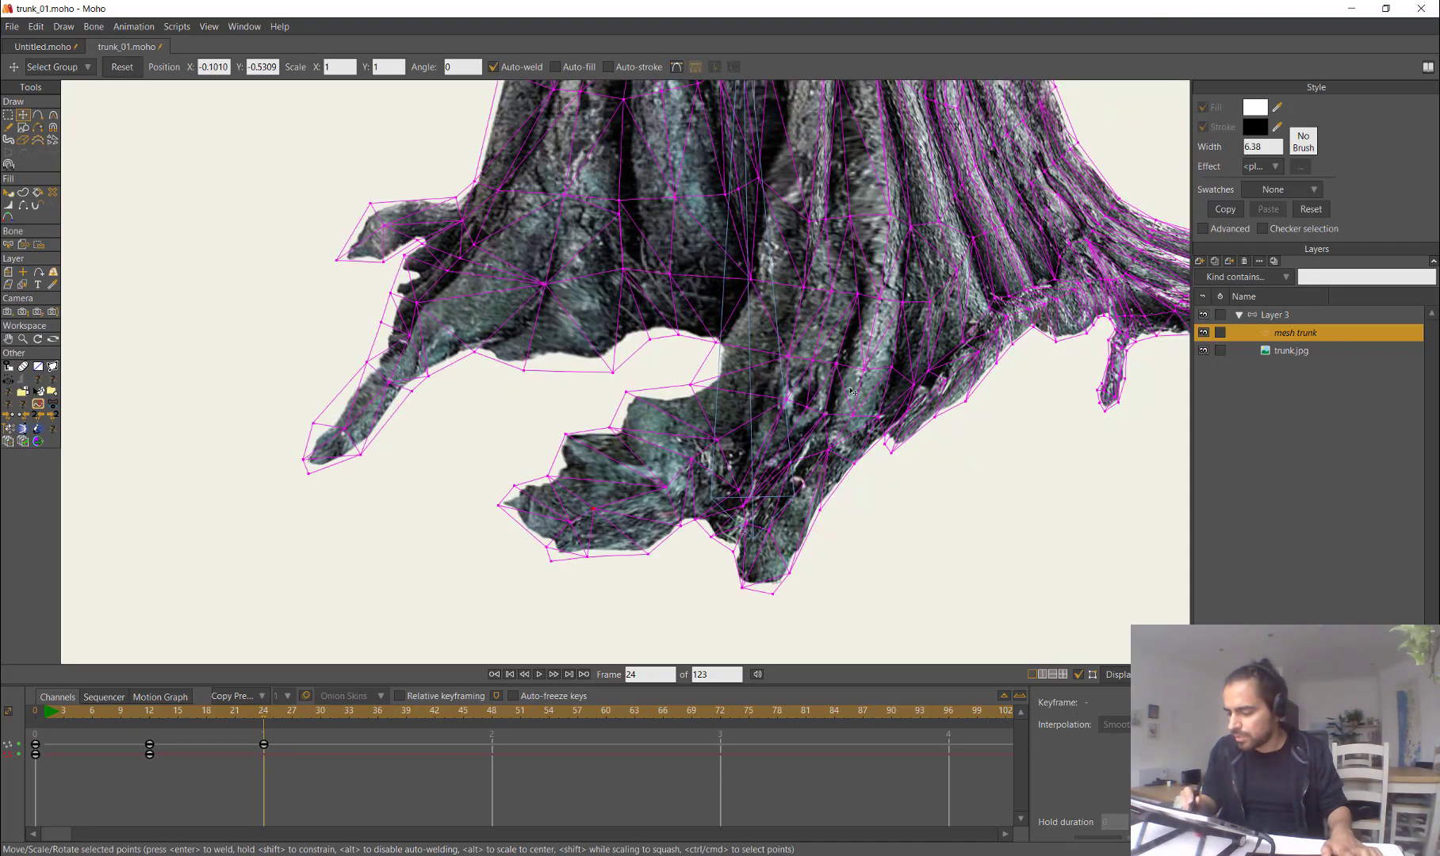
mouse_move(851, 391)
left_mouse_down()
mouse_move(800, 455)
mouse_move(839, 412)
left_mouse_up()
key("x")
left_click(838, 436)
key("g")
key("x")
key("g")
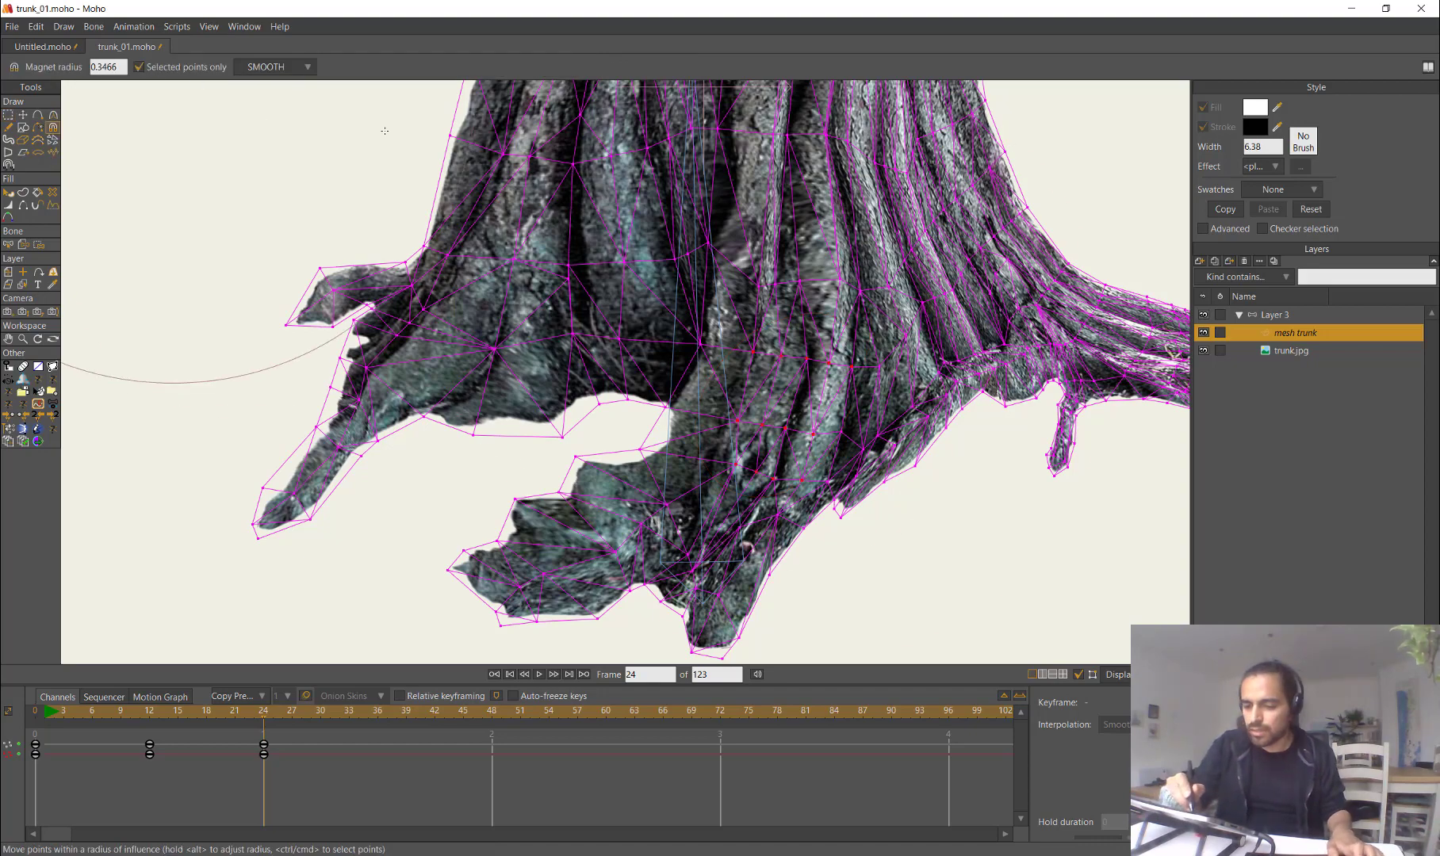
left_click_drag(740, 421, 680, 436)
Step: Hide the mesh and fine-tune the front root at frame 24 using Magnet with radius 0.0783
key("ctrl+h")
scroll(934, 381, "down", 3)
mouse_move(838, 358)
left_mouse_down()
mouse_move(818, 442)
mouse_move(799, 416)
mouse_move(864, 353)
left_mouse_up()
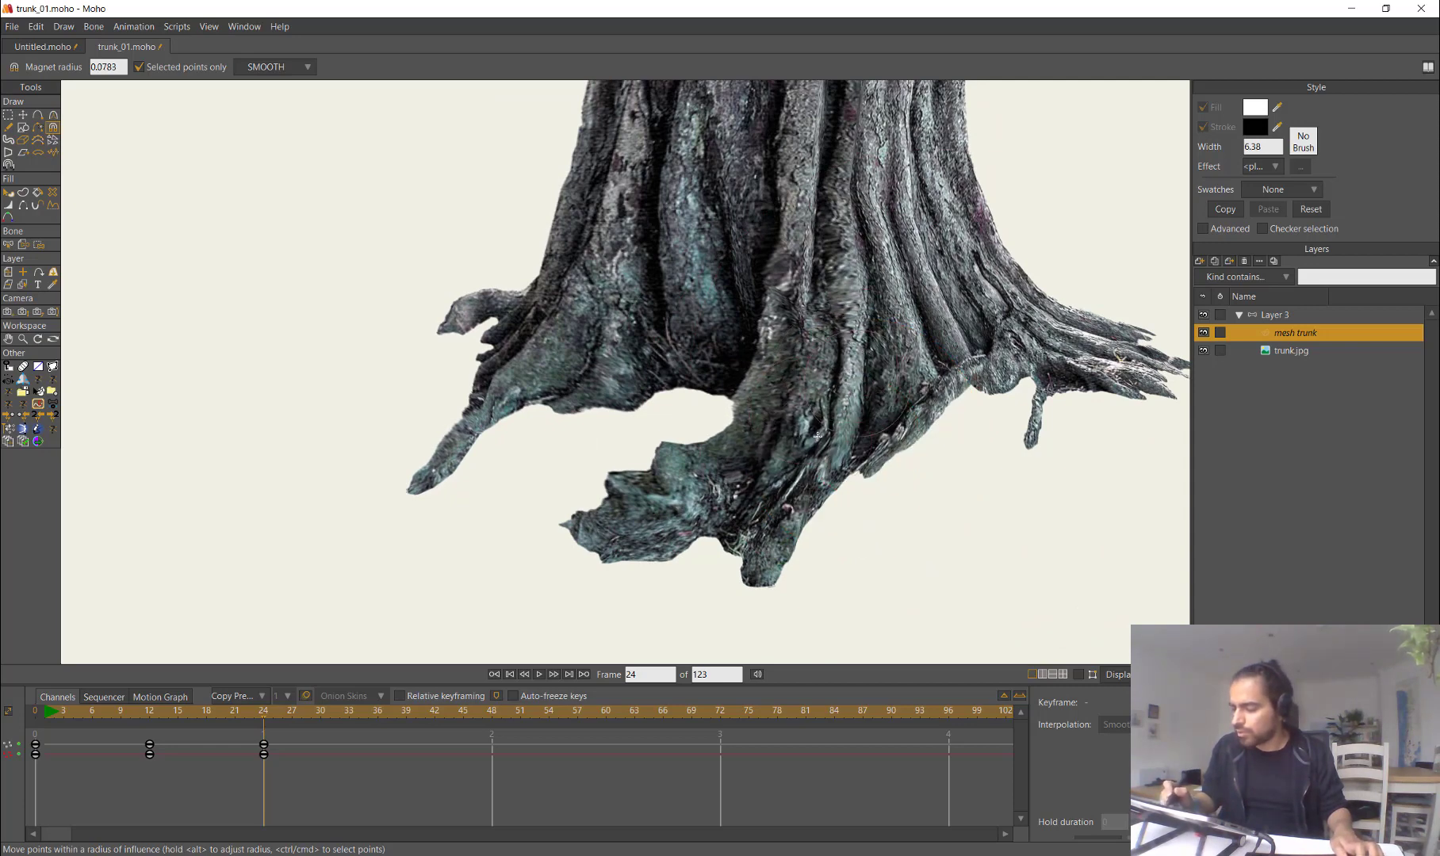
left_click_drag(811, 409, 816, 410)
Step: Scrub the timeline back to frame 9 and on to frame 34 to review the trunk's rotation
scroll(950, 381, "down", 3)
left_click_drag(235, 713, 120, 716)
scroll(599, 444, "down", 2)
left_click_drag(599, 444, 564, 482)
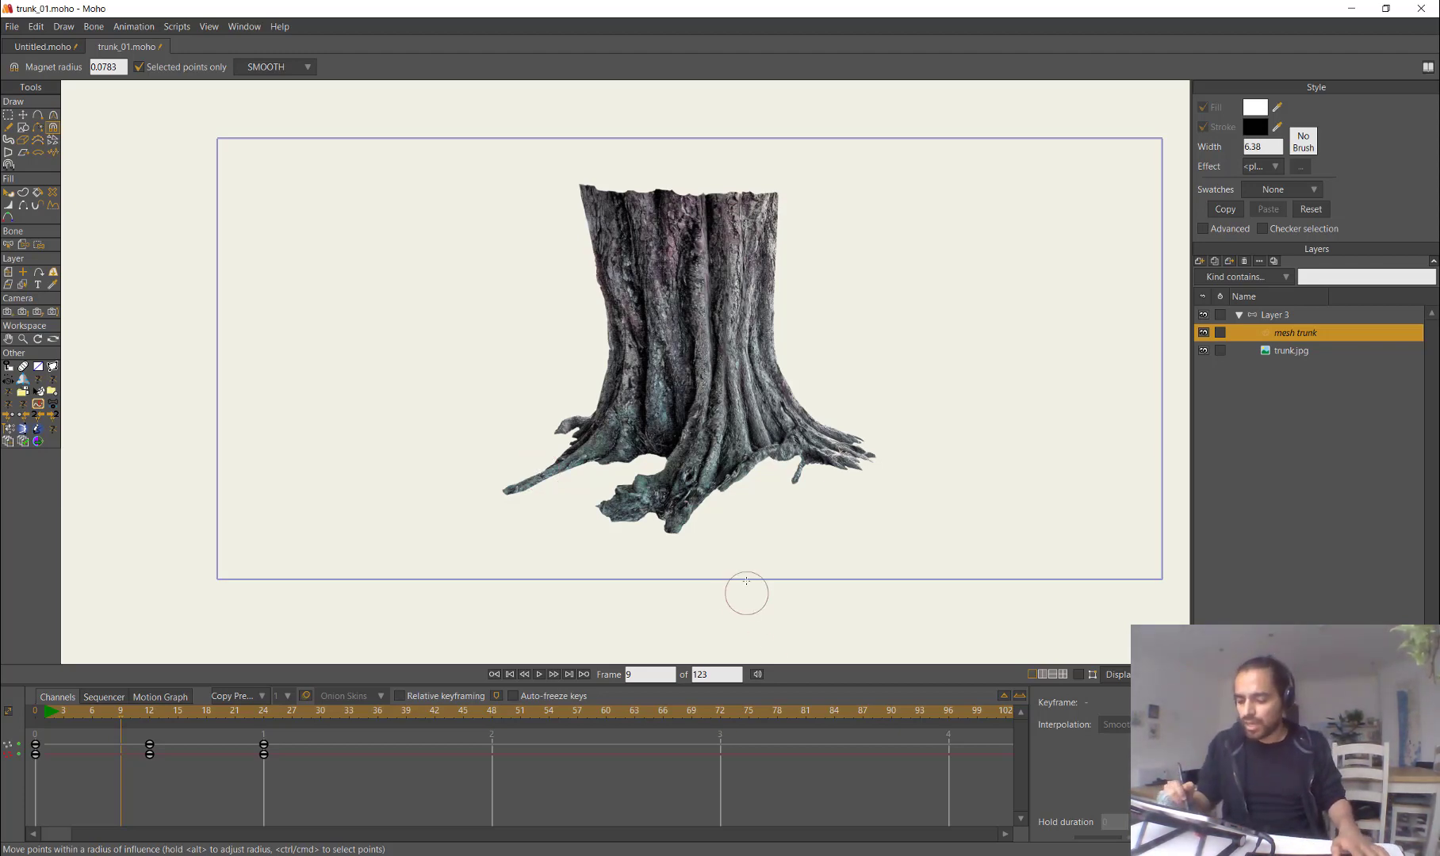
left_click_drag(113, 724, 241, 766)
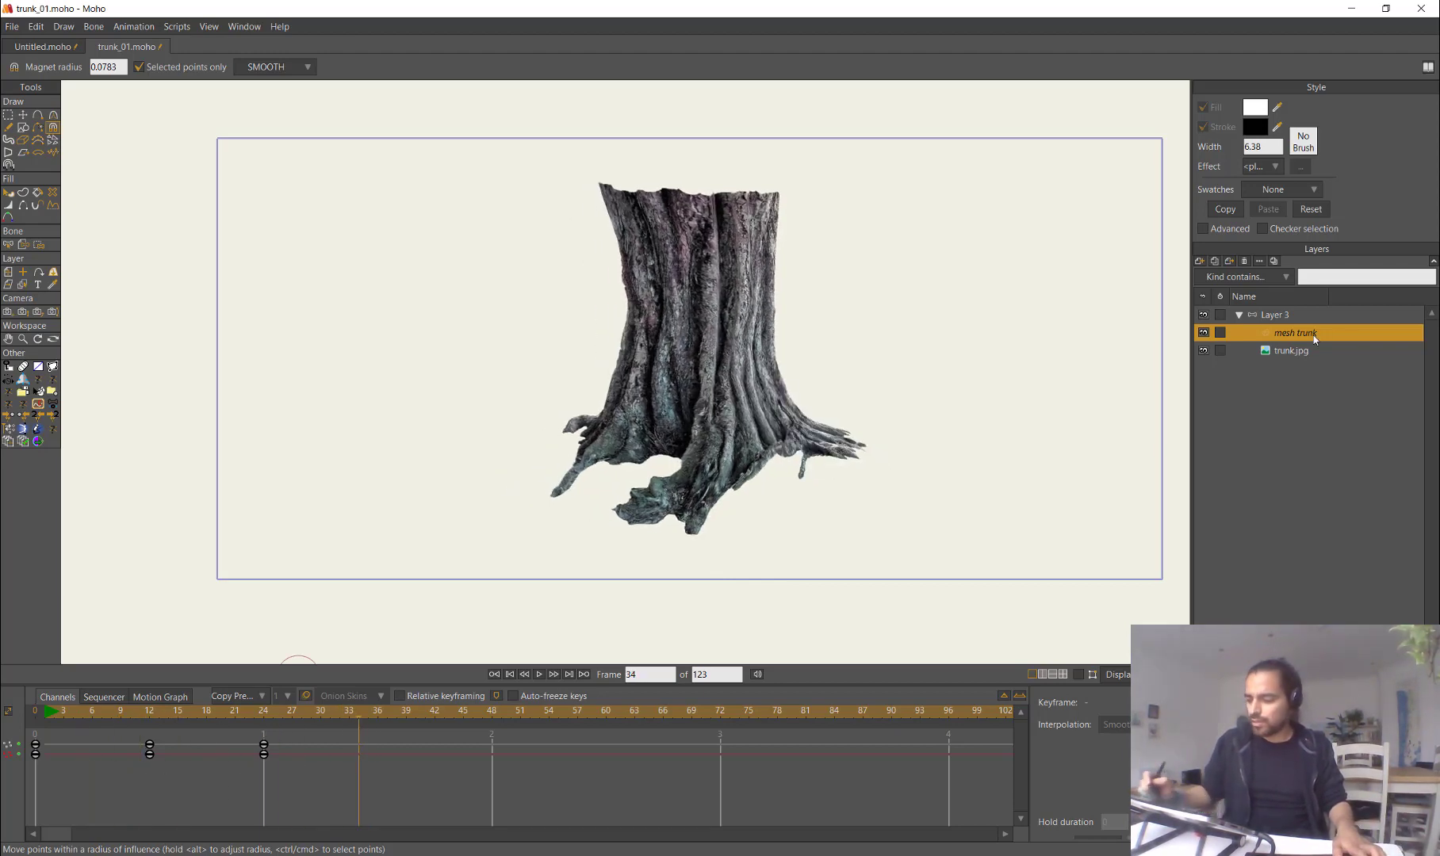
Step: Show the bones of bone layer Layer 3 and rotate the trunk's bone clockwise at frame 13 to bend the trunk
left_click(1278, 315)
left_click(121, 711)
key("ctrl+h")
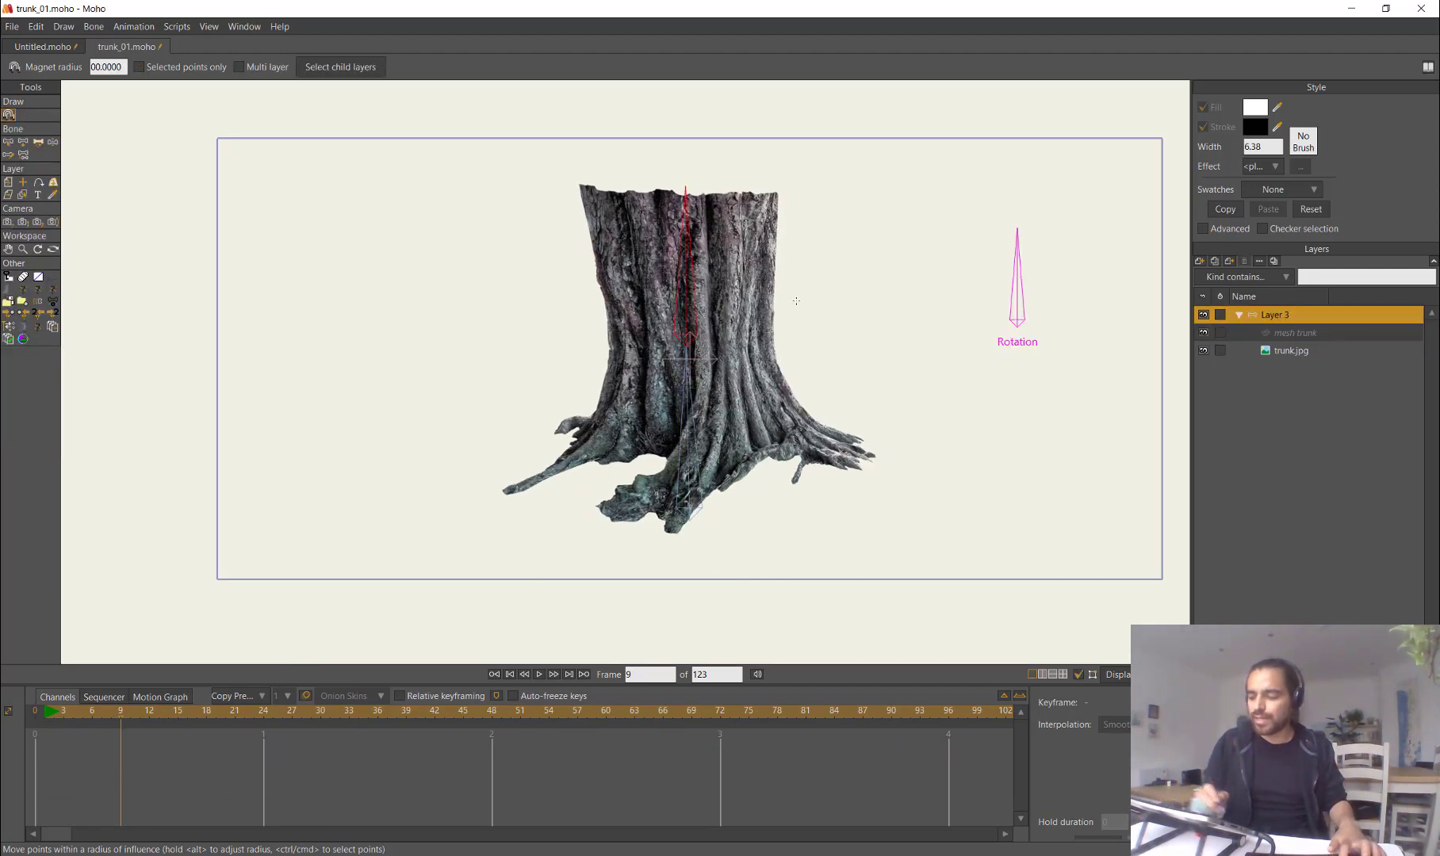
left_click_drag(466, 509, 418, 505)
left_click_drag(90, 711, 158, 731)
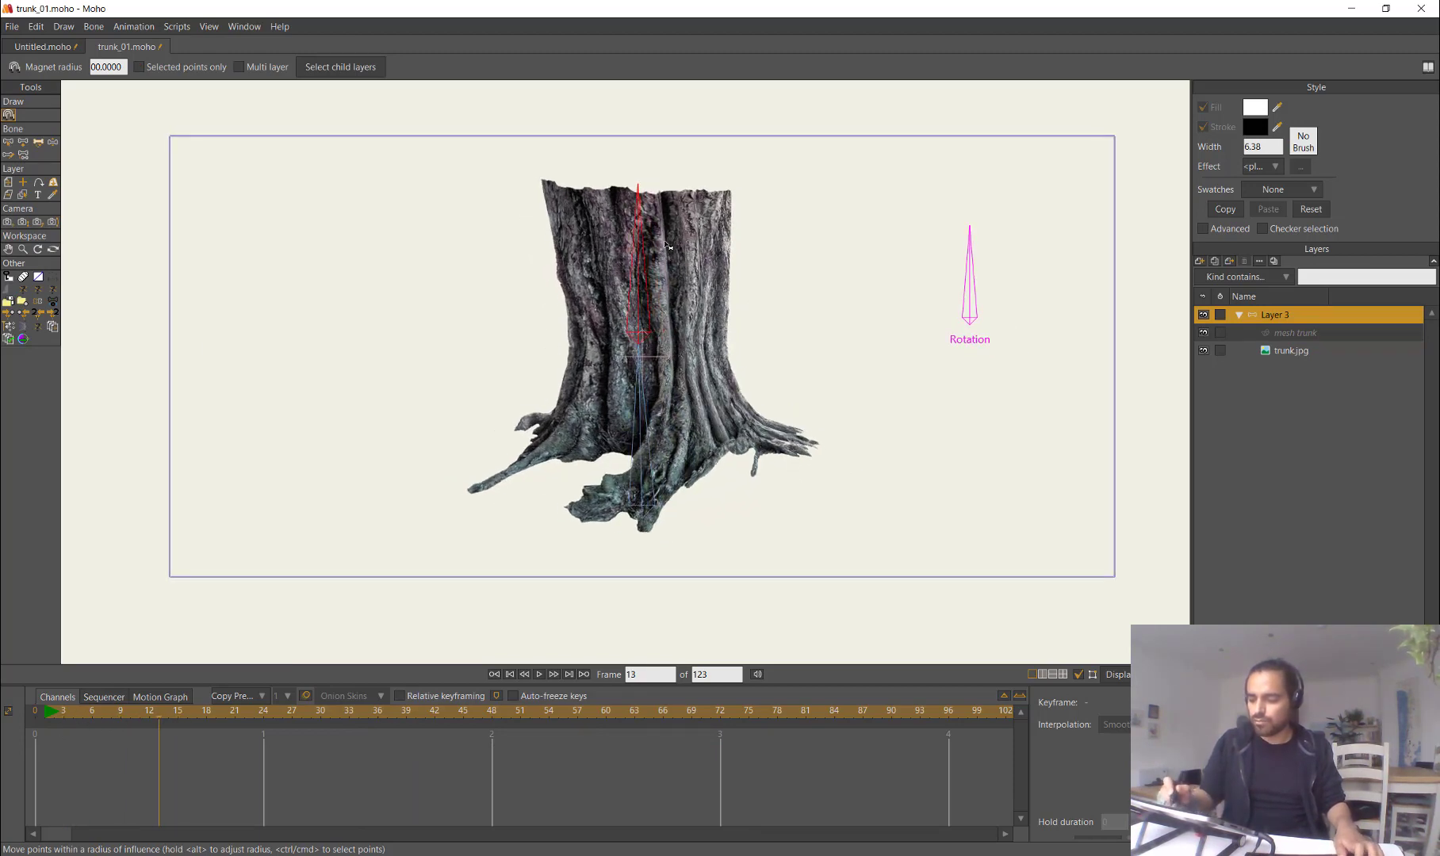
key("z")
left_click_drag(637, 271, 729, 281)
Step: On the mesh trunk layer at frame 13, turn off Selected points only and round the bent trunk using Magnet with radius 0.4566
left_click(1301, 334)
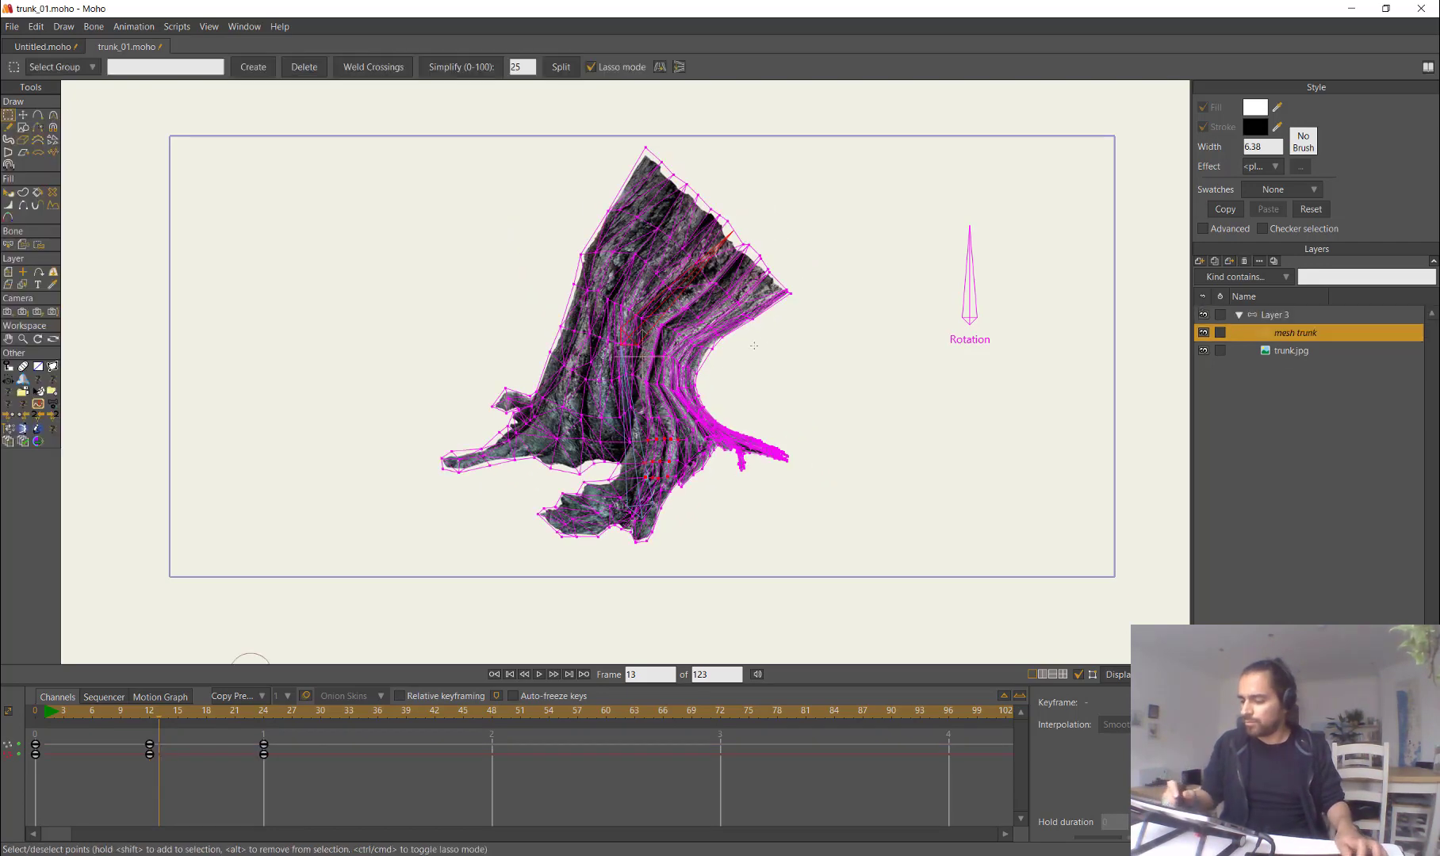
key("x")
left_click_drag(752, 365, 973, 328)
left_click(620, 376)
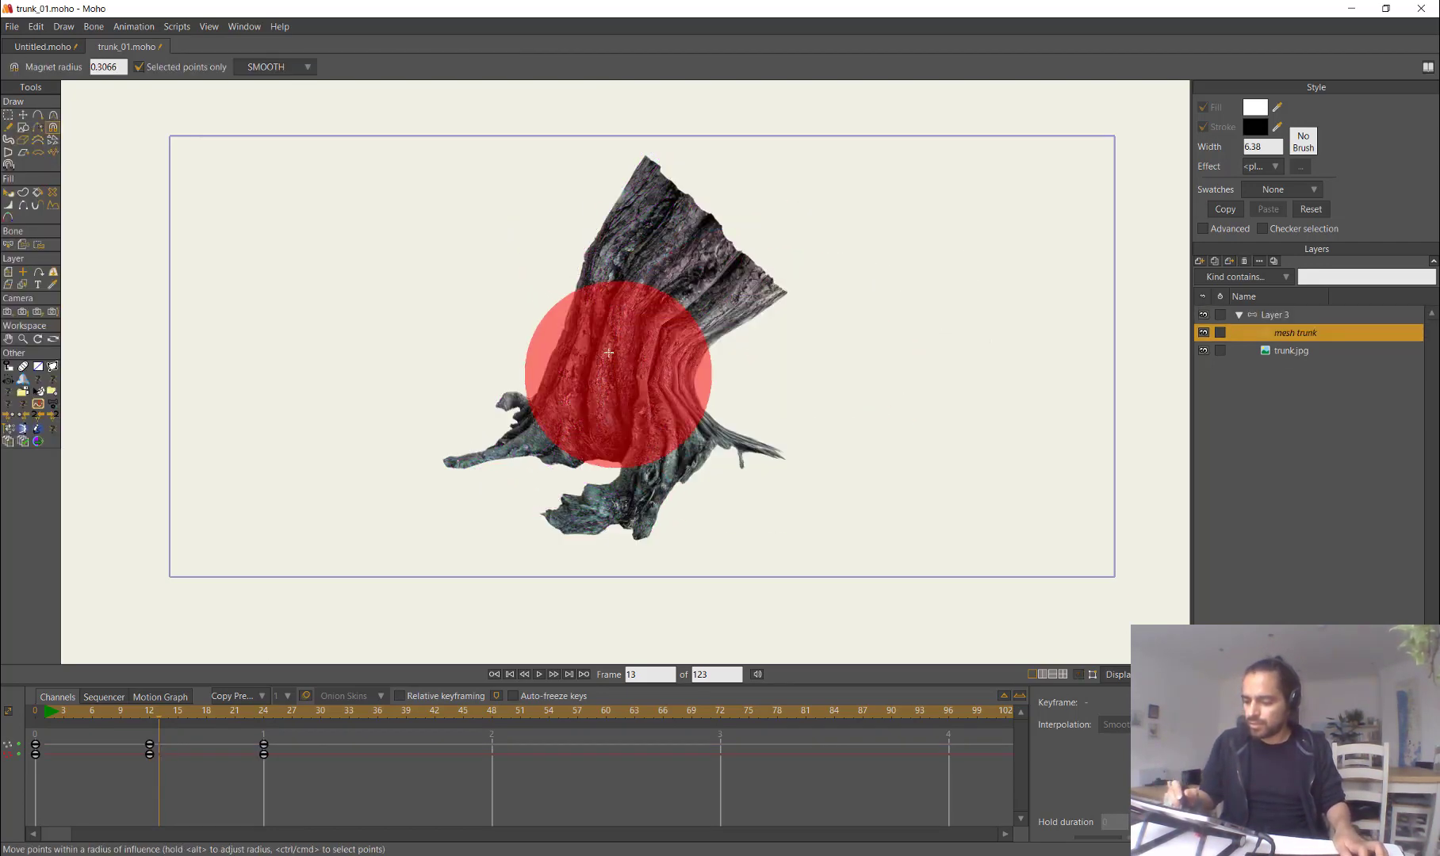
left_click(140, 67)
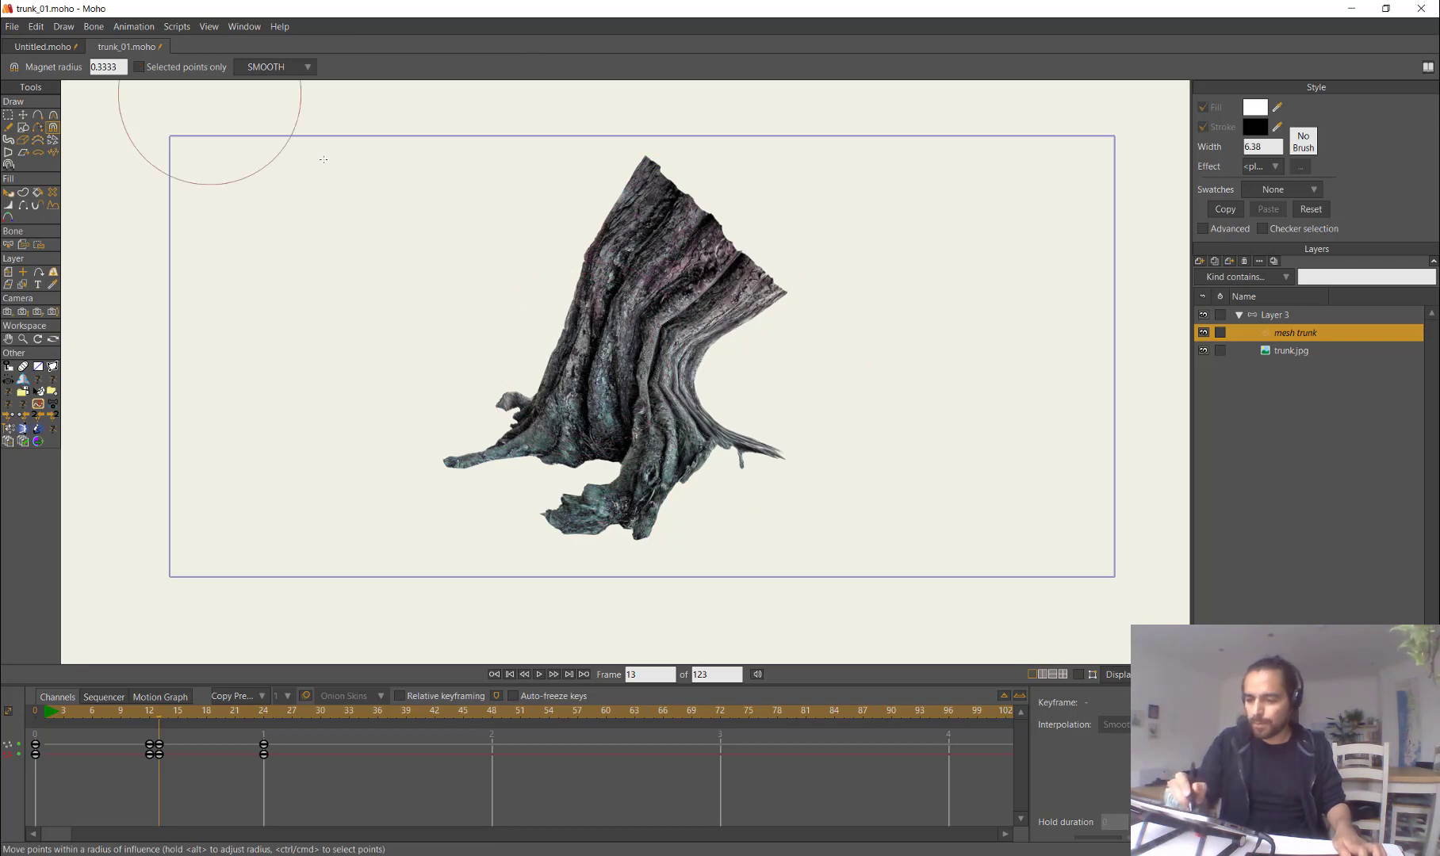
left_click_drag(604, 441, 646, 416)
left_click_drag(596, 345, 563, 326)
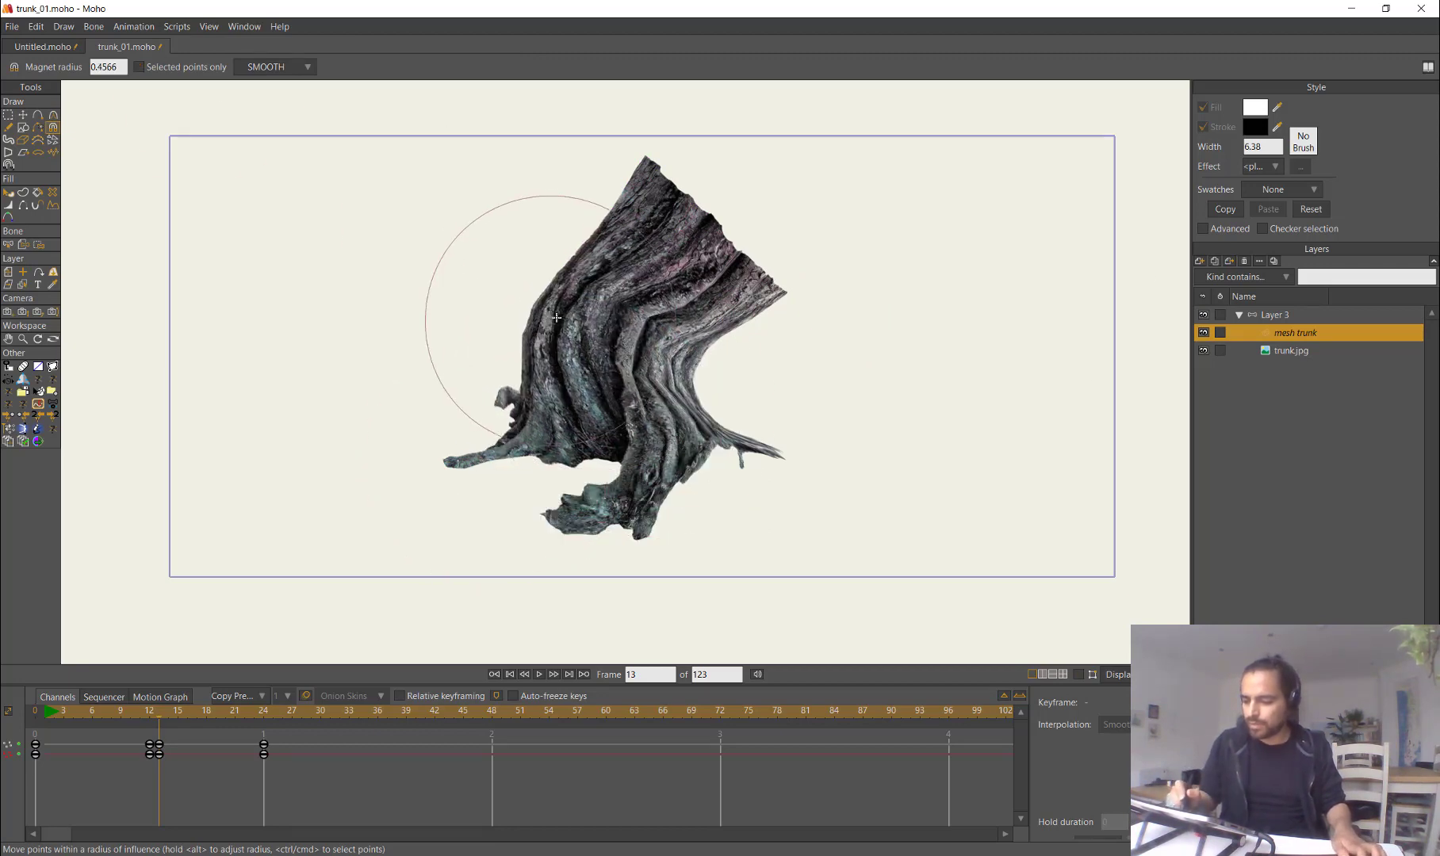
left_click_drag(743, 170, 752, 192)
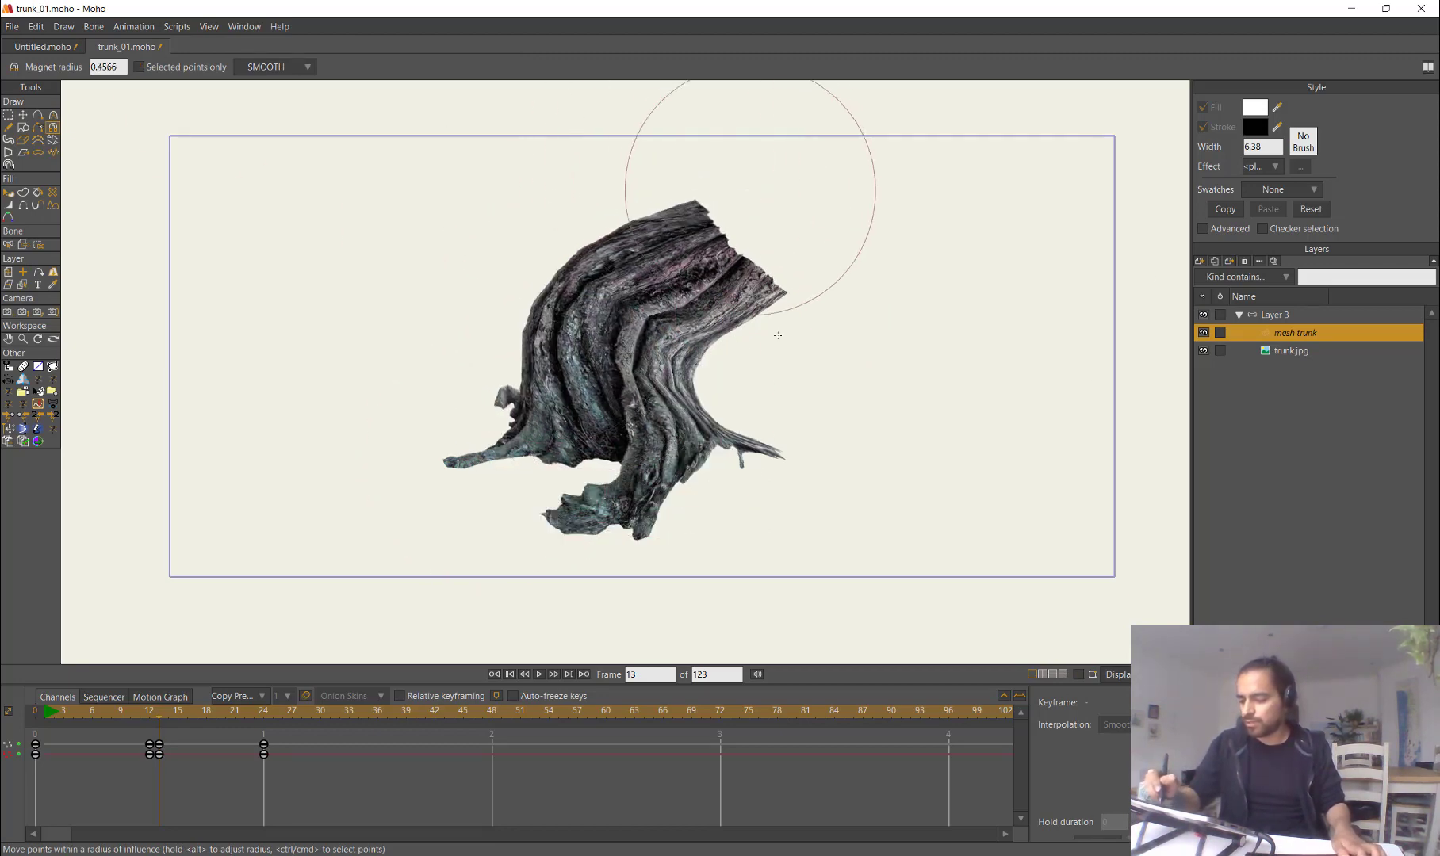
left_click_drag(776, 331, 786, 285)
left_click_drag(696, 366, 684, 356)
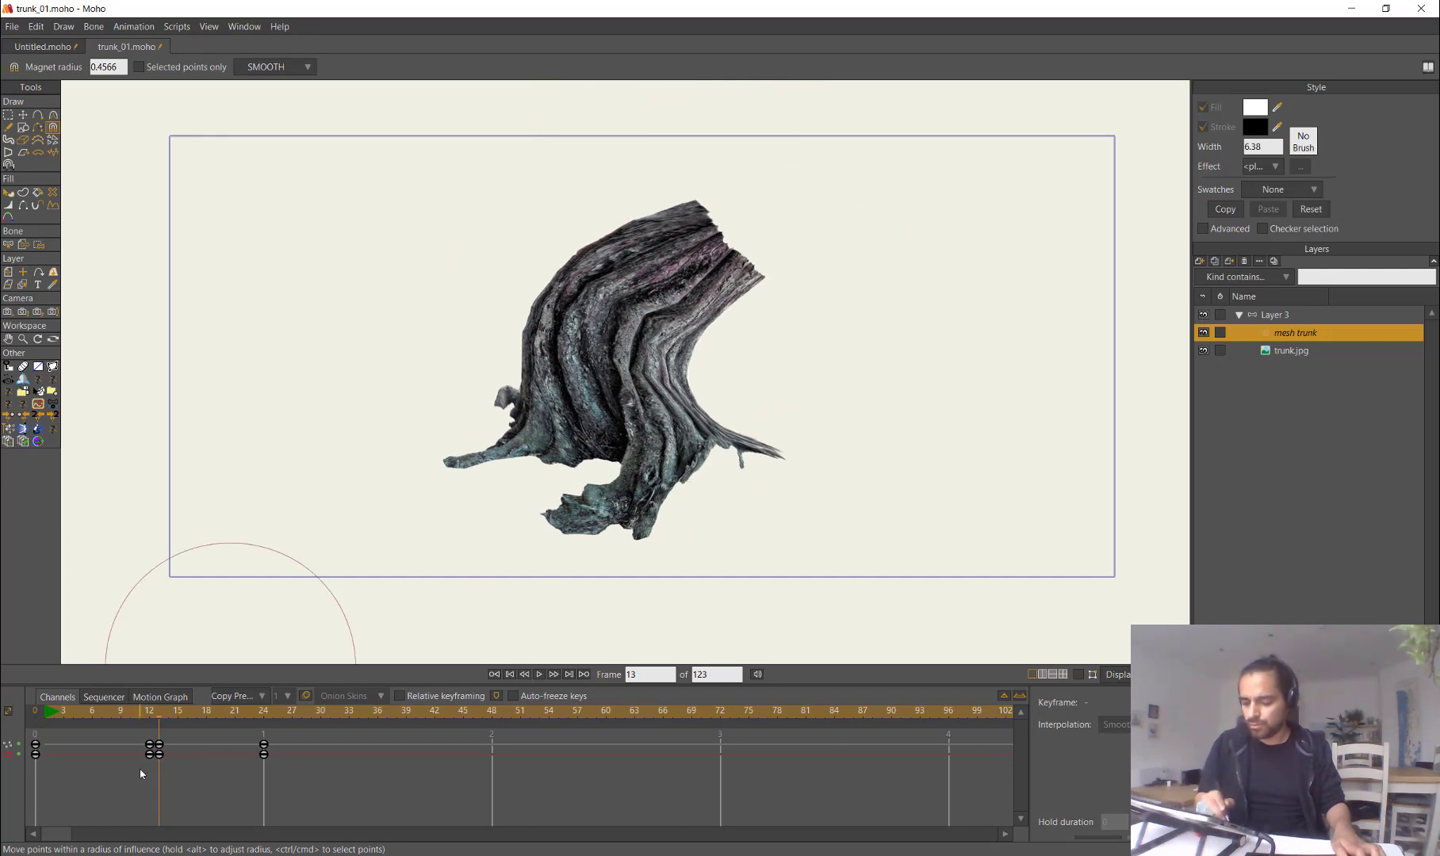
left_click_drag(141, 770, 154, 741)
key("Delete")
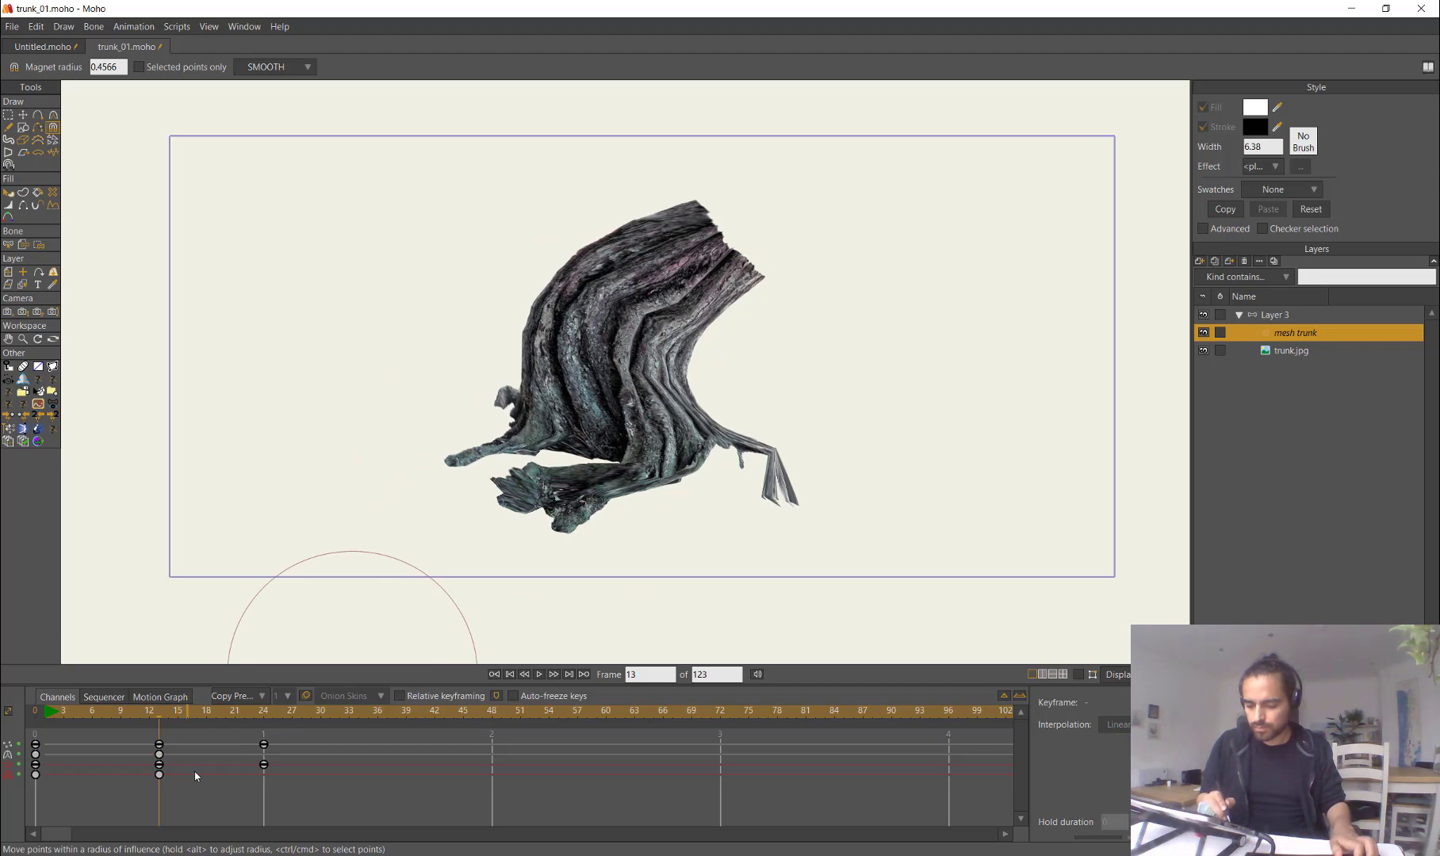
key("ctrl+z")
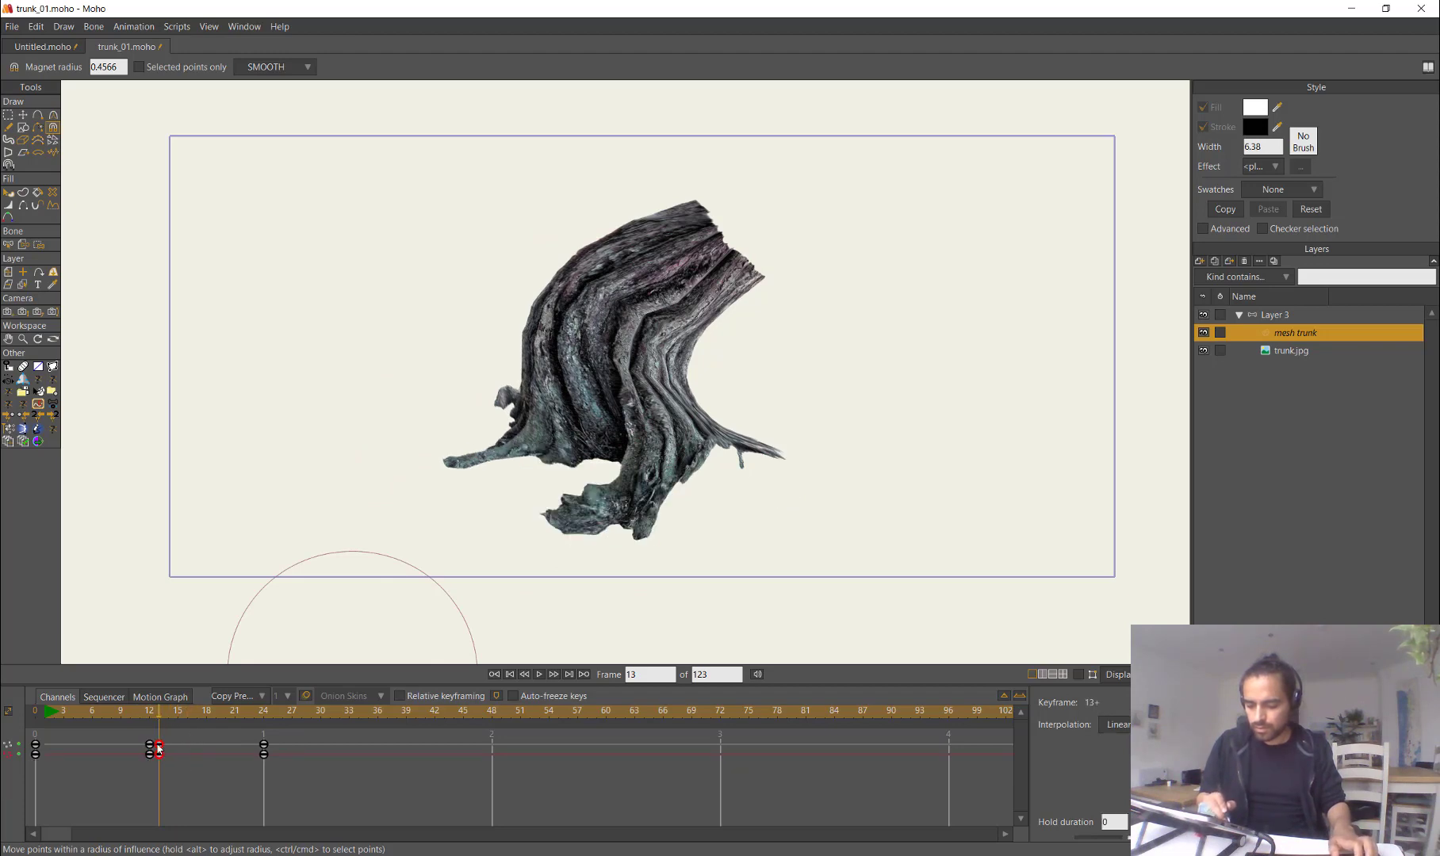
Step: Delete the mesh keyframes at frame 12 and refine the trunk's flank and front root at frame 13 with Magnet
left_click_drag(139, 775, 156, 735)
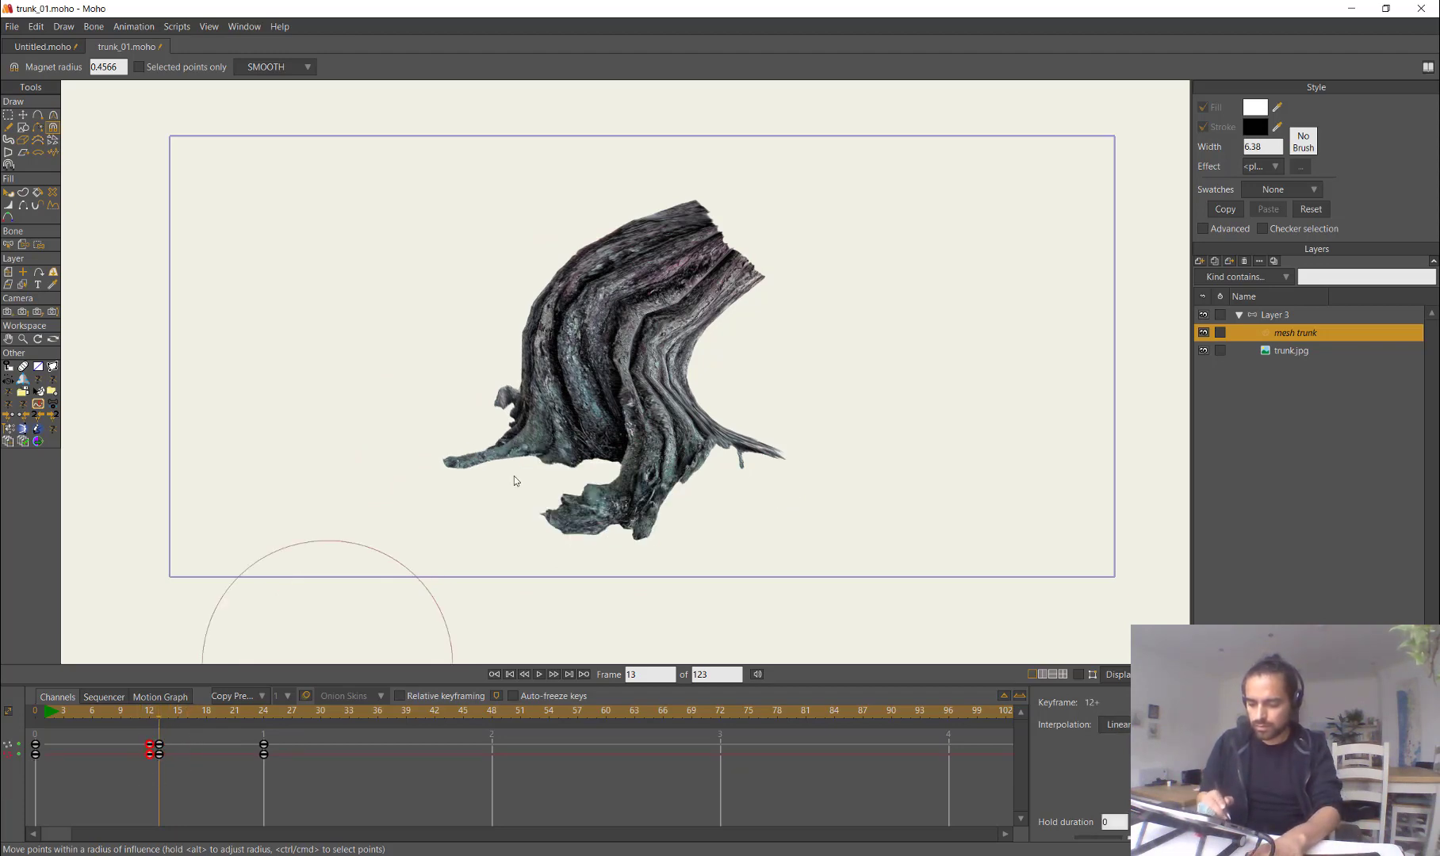
key("Delete")
left_click_drag(677, 362, 685, 368)
left_click_drag(579, 538, 607, 536)
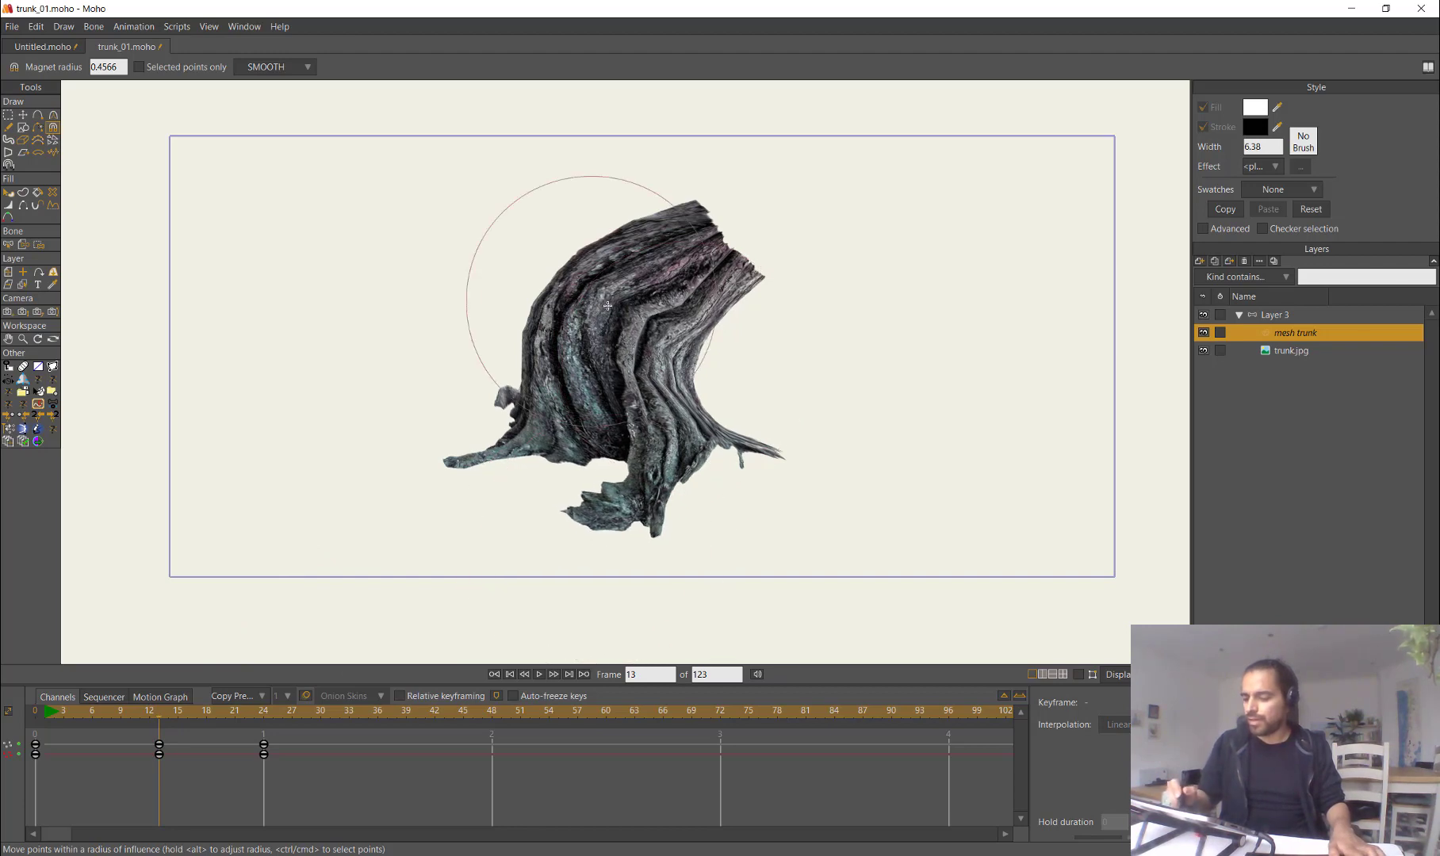
left_click_drag(607, 306, 609, 315)
left_click_drag(525, 371, 518, 370)
left_click_drag(585, 286, 586, 294)
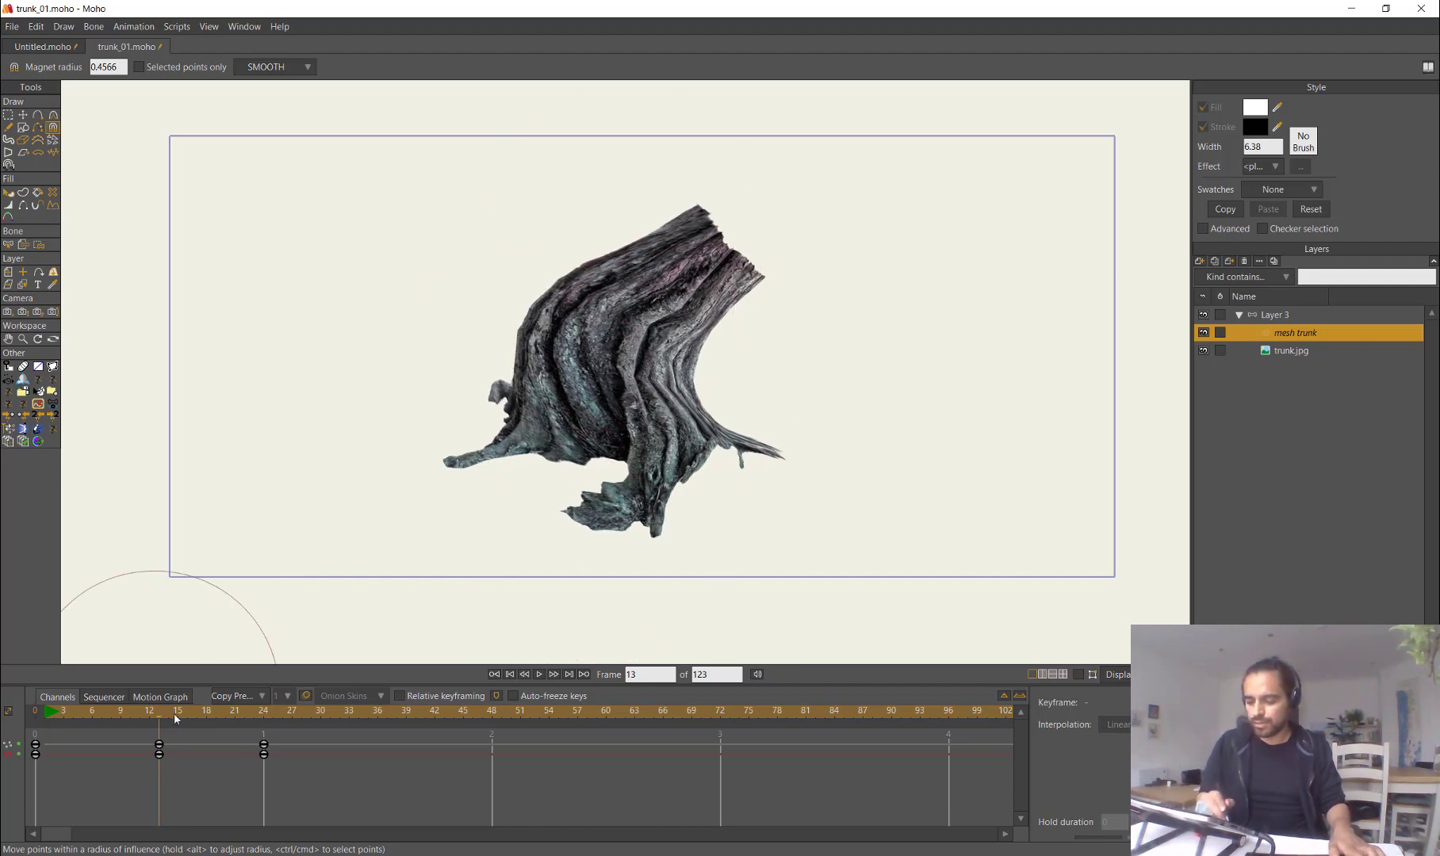
Step: At frame 39, rotate the trunk's bone back upright and paste the mesh trunk keyframes from frame 0
left_click_drag(176, 718, 406, 728)
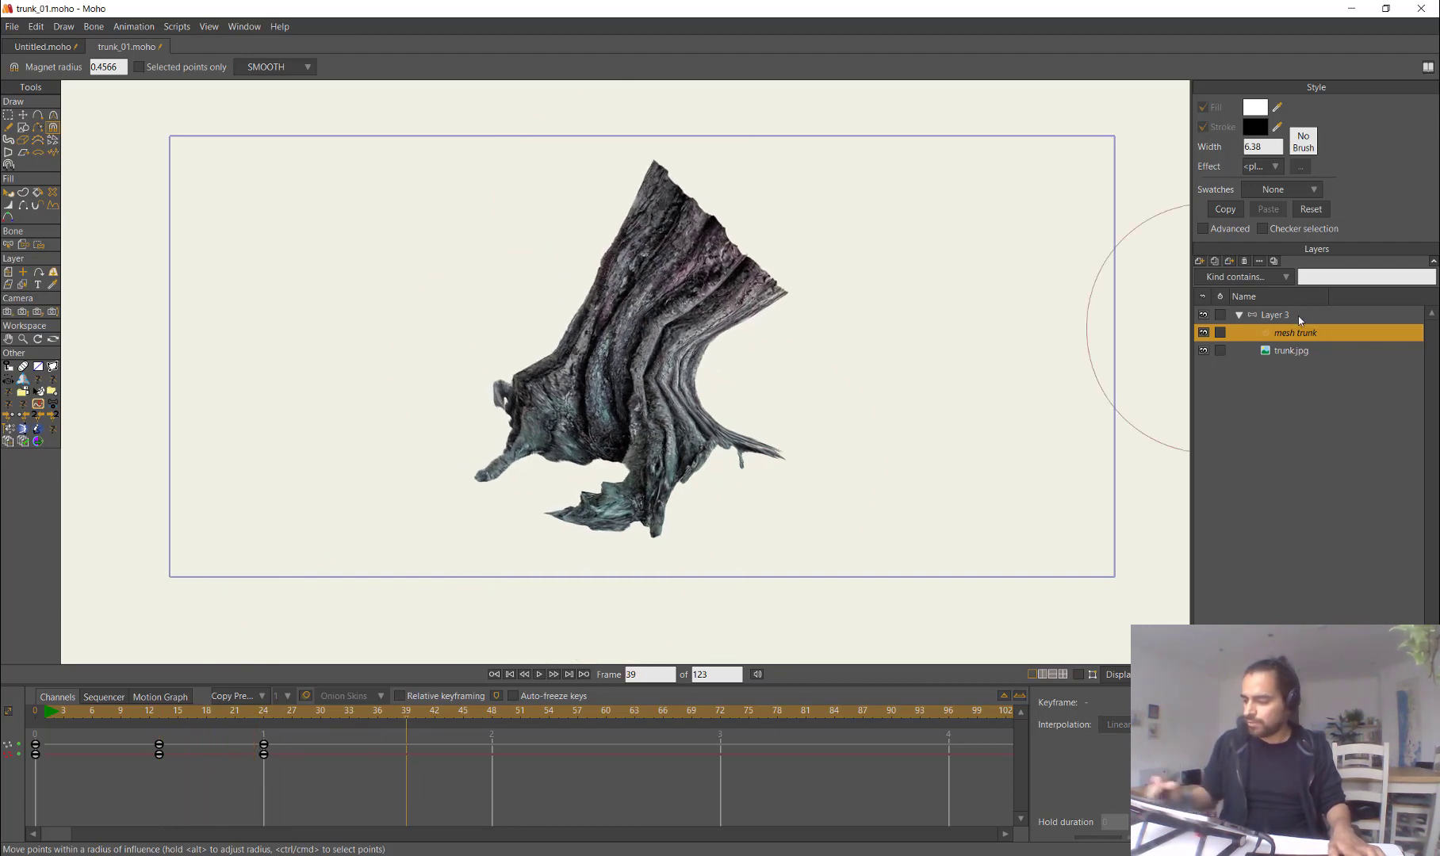
left_click(1298, 316)
left_click_drag(665, 265, 608, 258)
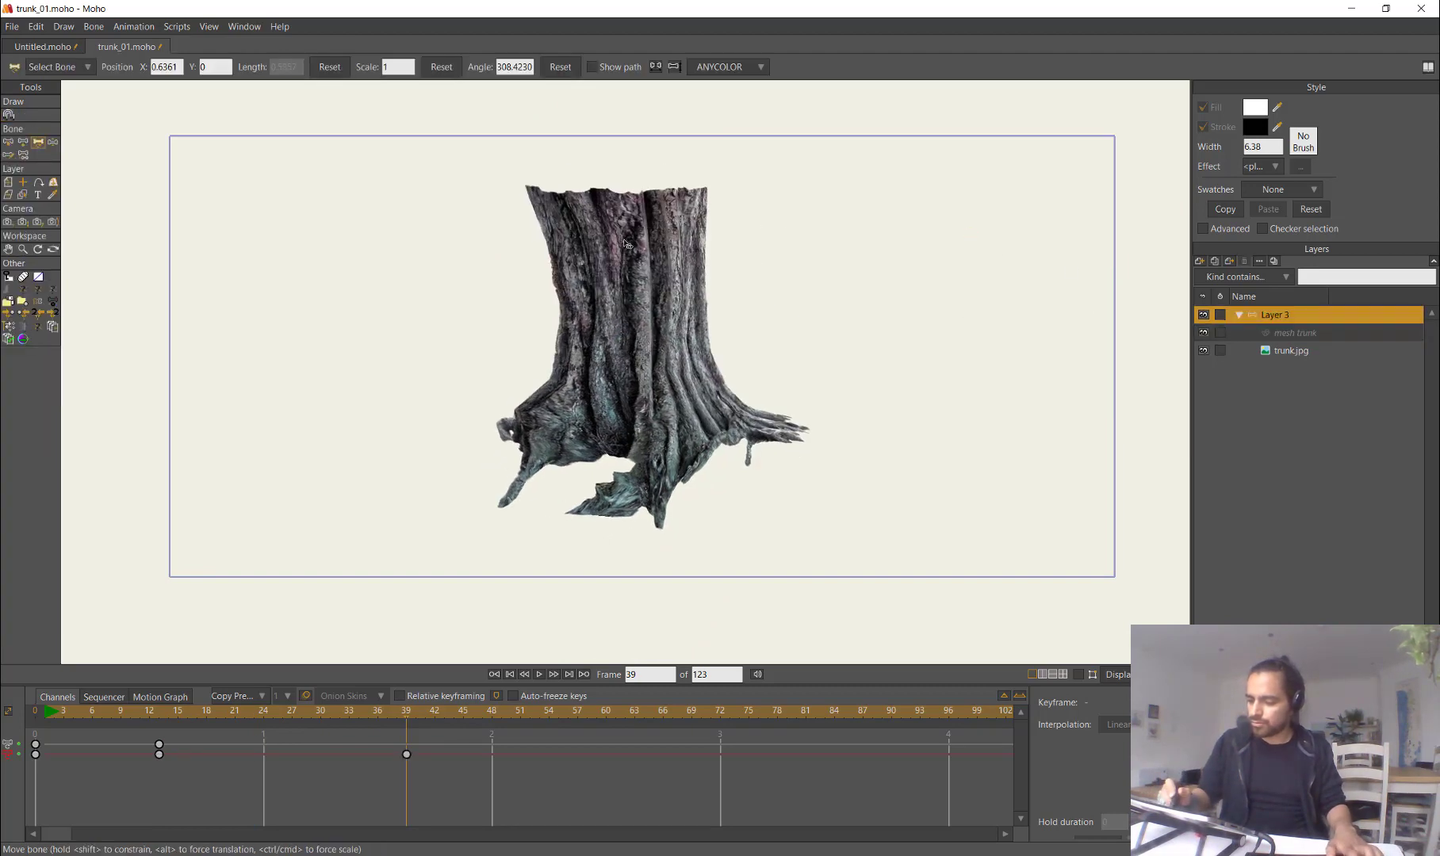
left_click(1298, 333)
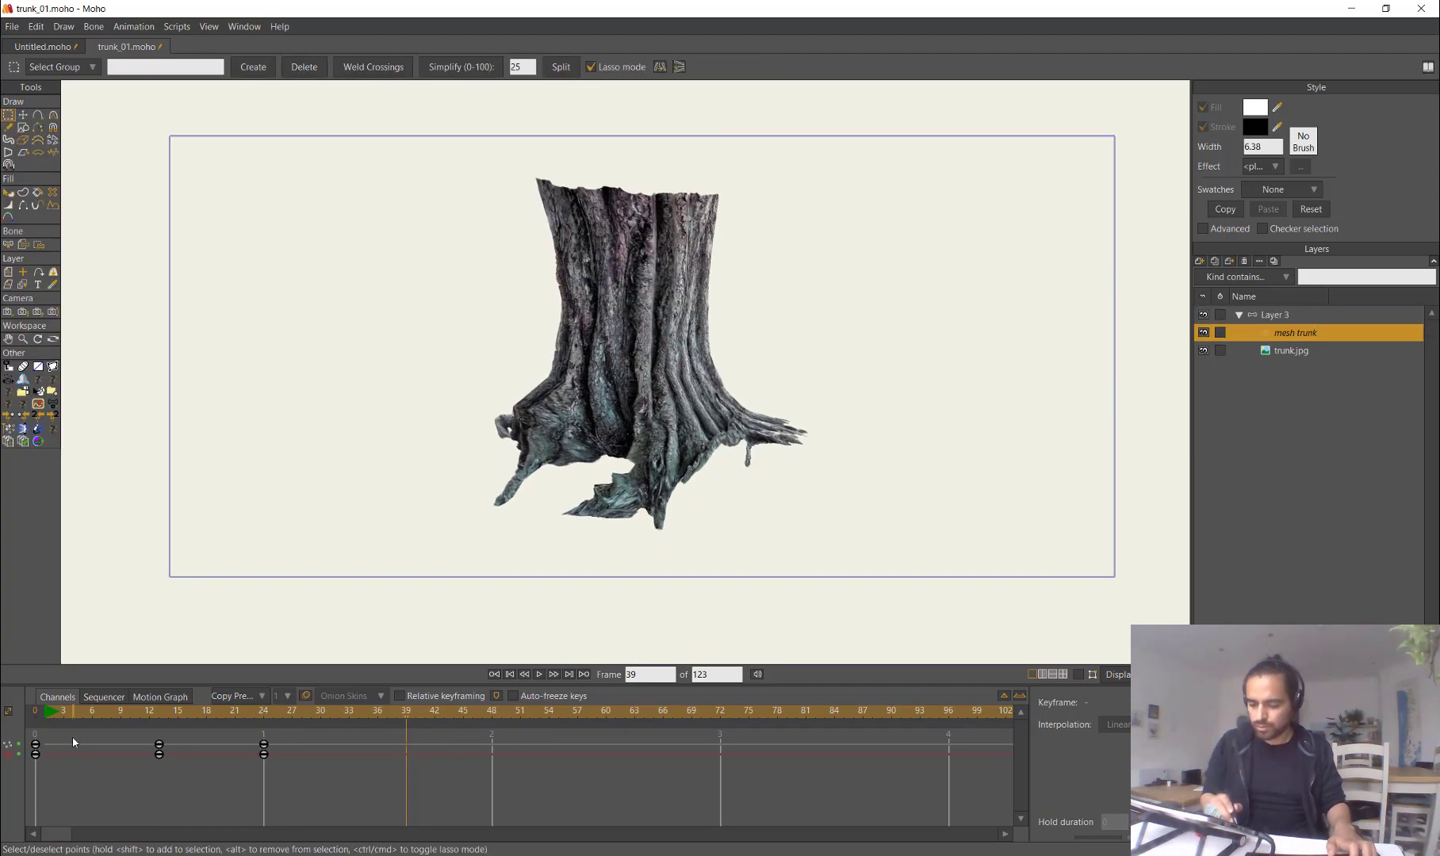
key("ctrl+v")
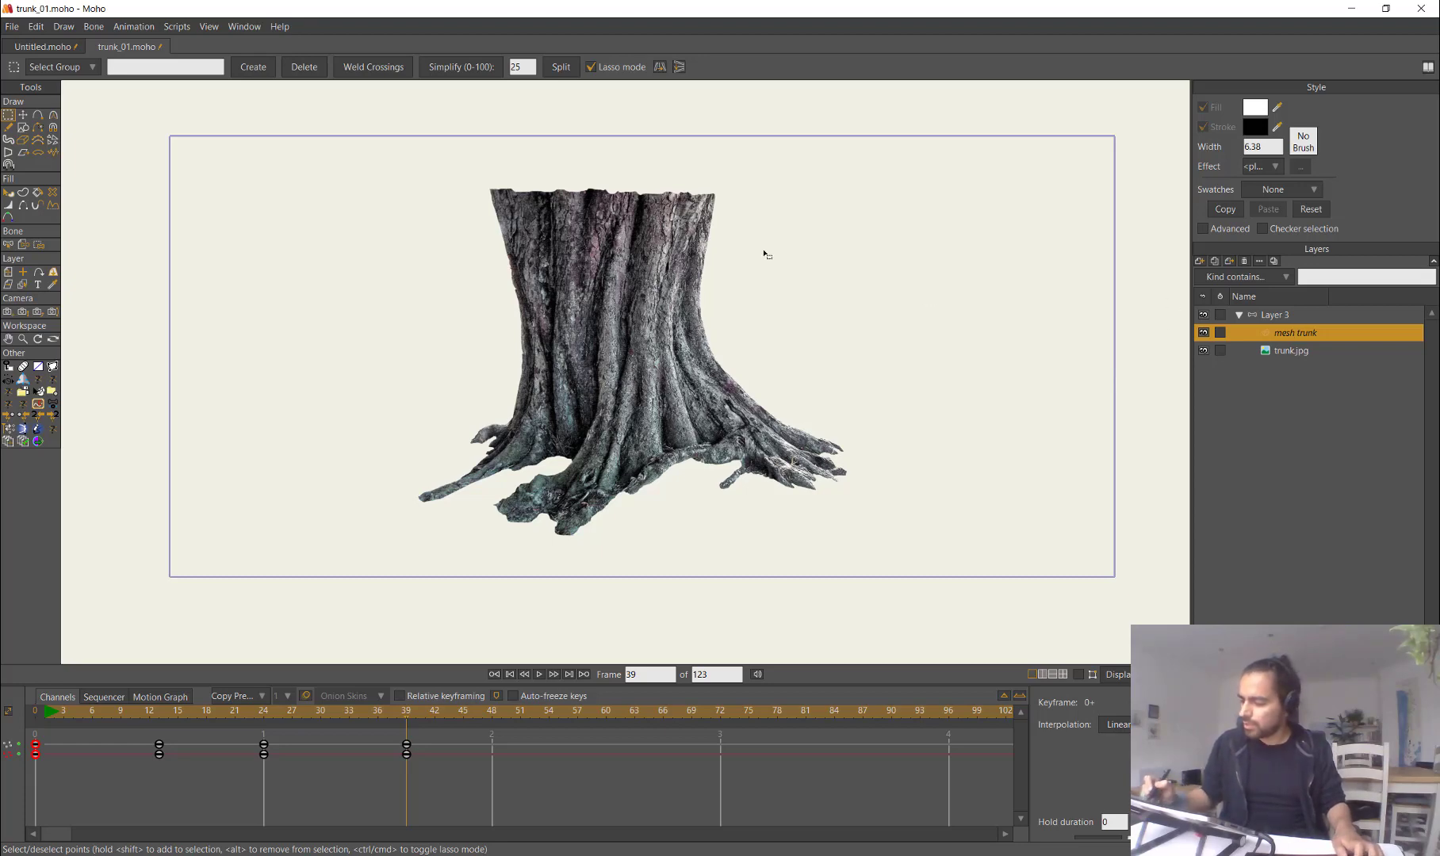
Step: Reshape the trunk at frame 39 using Magnet with radius 0.4566, narrowing its top and bulging its right side, and scrub around that frame
key("x")
left_click_drag(727, 313, 672, 351)
left_click_drag(690, 200, 626, 202)
left_click_drag(455, 230, 478, 236)
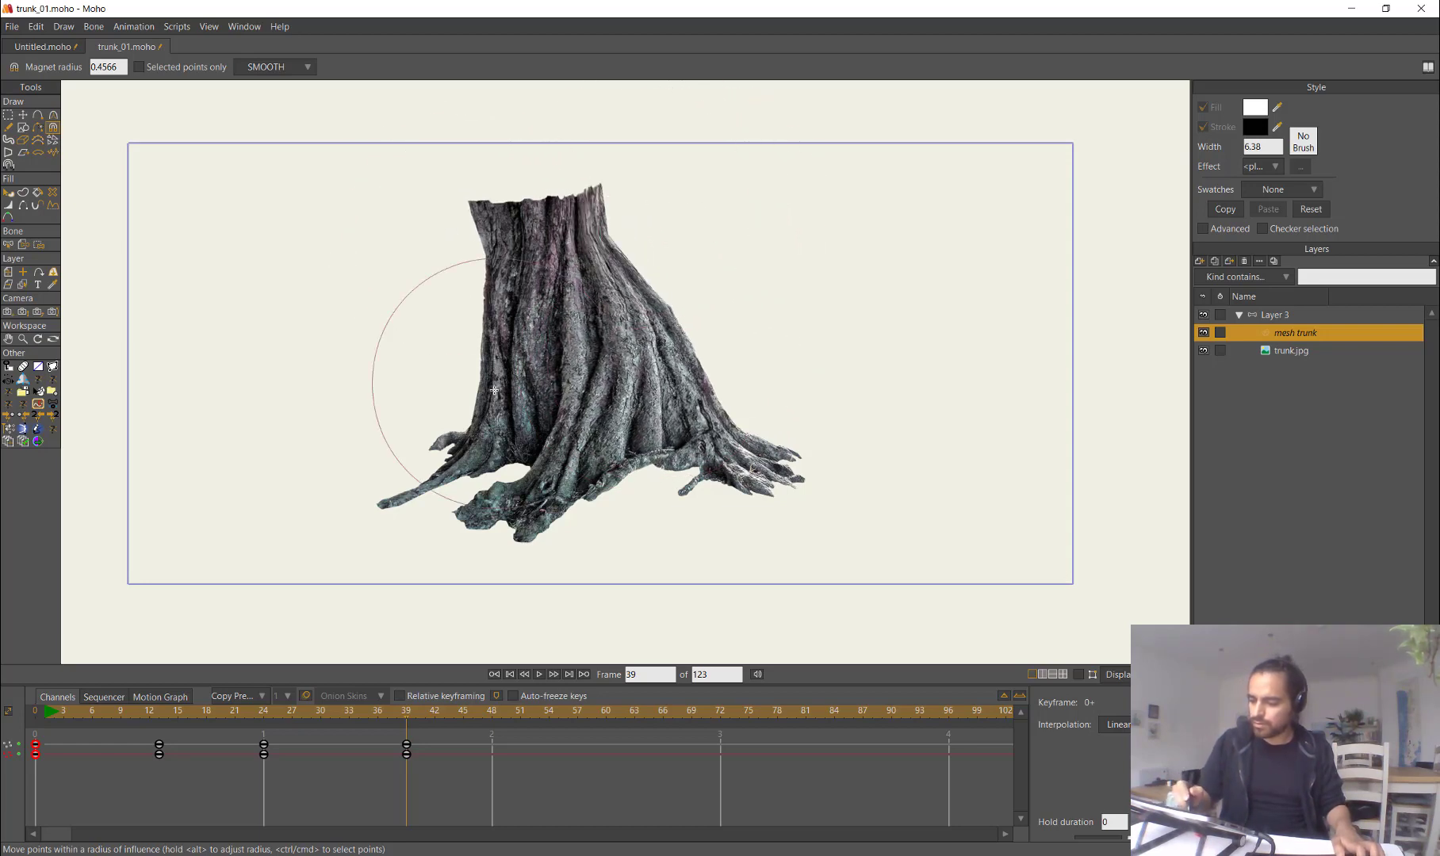
left_click_drag(494, 390, 491, 392)
left_click_drag(671, 330, 690, 324)
left_click_drag(377, 711, 416, 768)
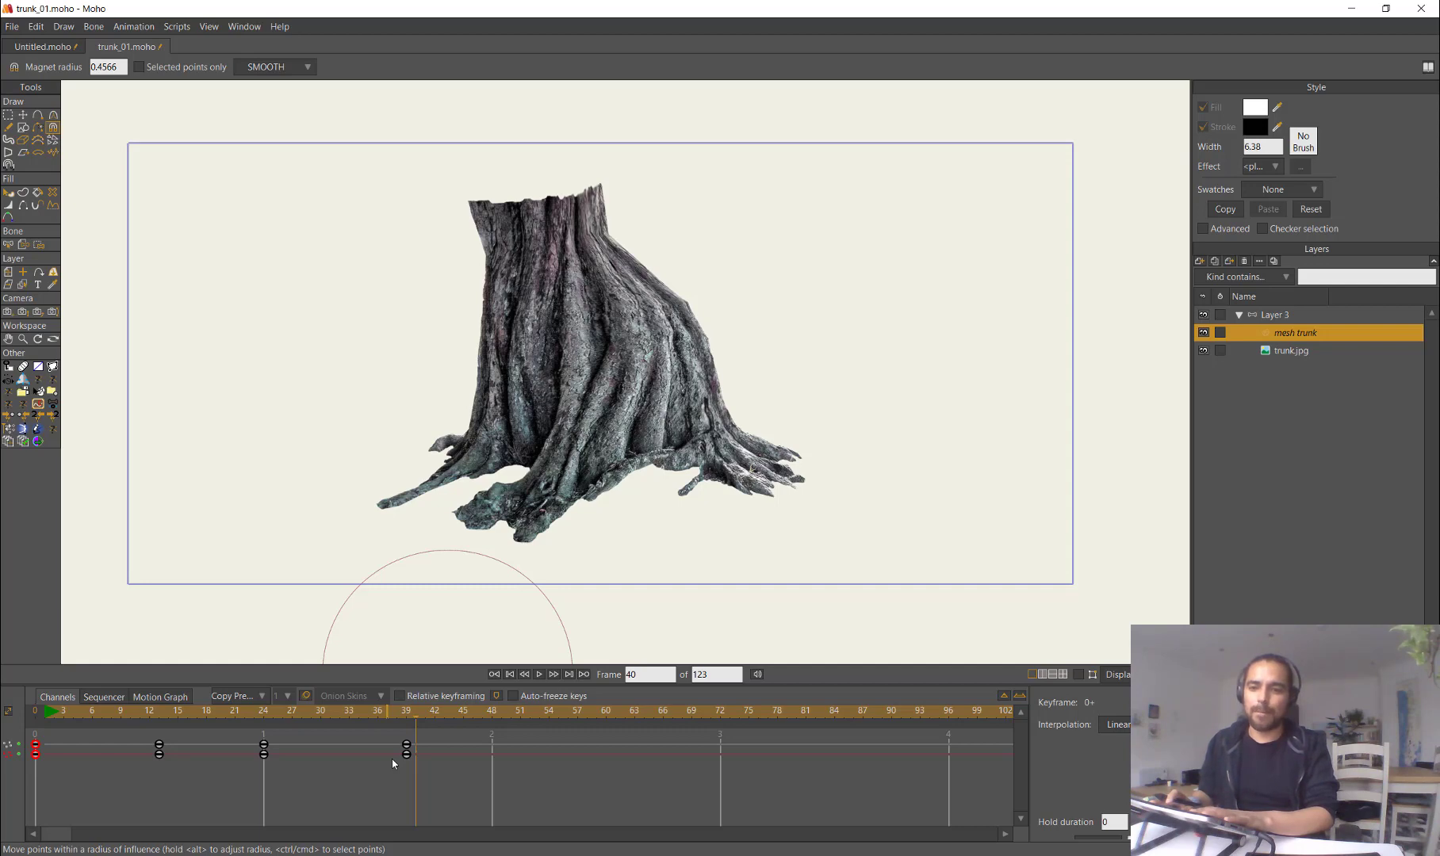
Step: Return to frame 0 and add a new vector layer directly above trunk.jpg
left_click_drag(77, 715, 33, 717)
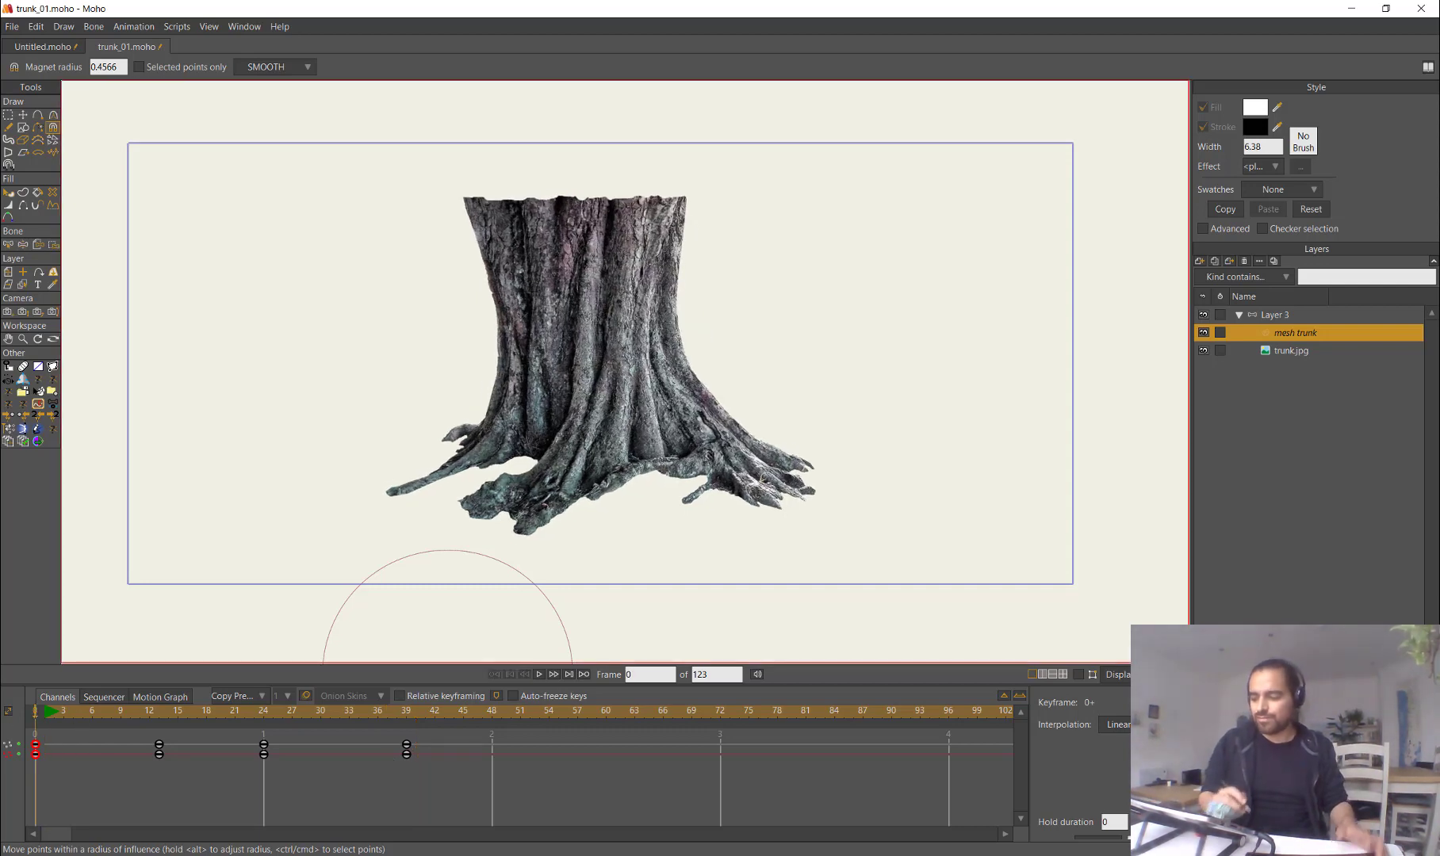
left_click(1291, 350)
left_click(1200, 263)
left_click(1215, 278)
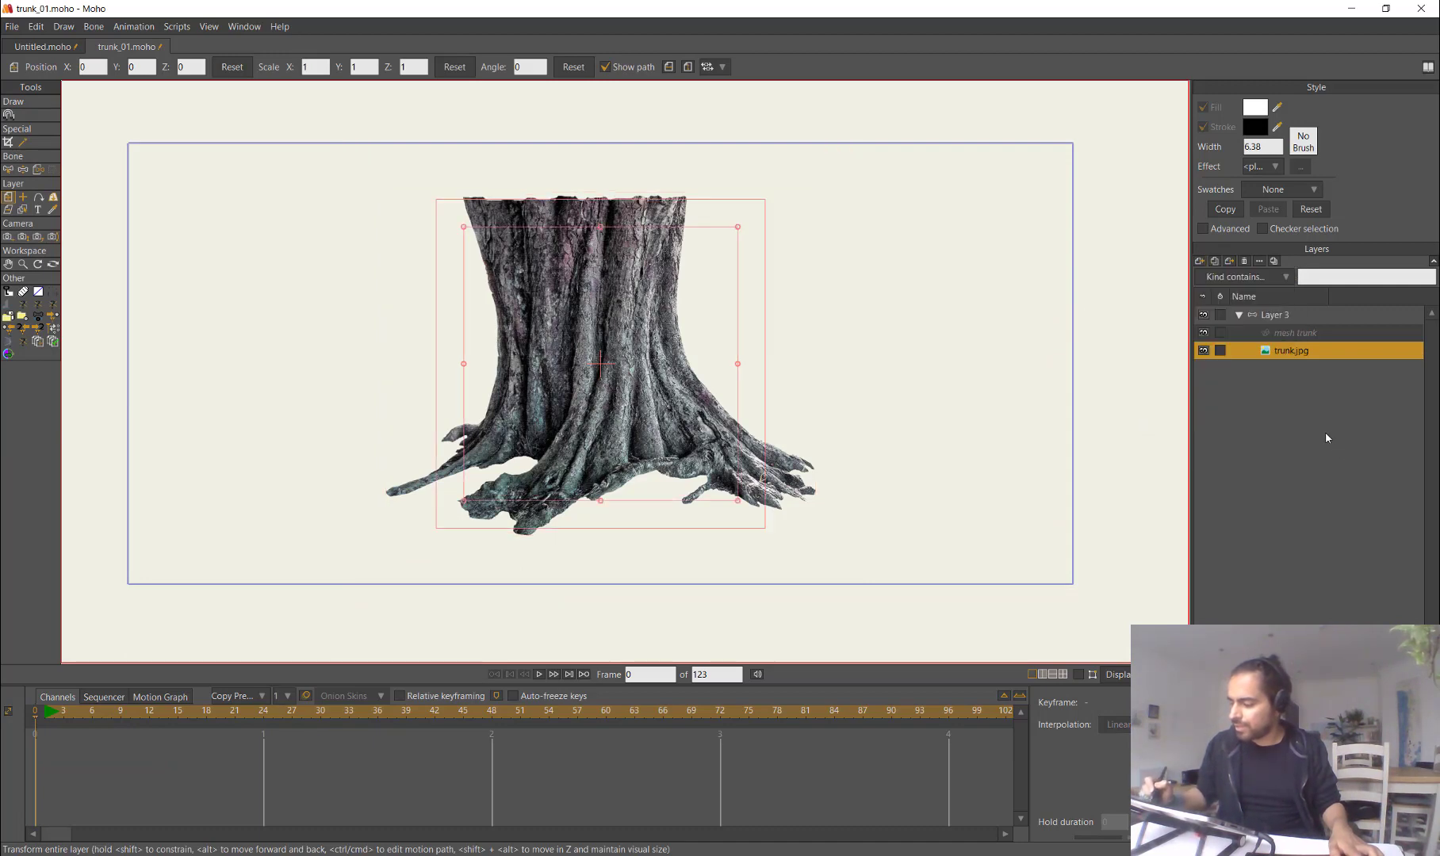
Step: Set the stroke colour to red and scribble zigzag Freehand strokes down the middle of the trunk with Auto-stroke enabled
scroll(777, 405, "up", 2)
key("f")
scroll(630, 285, "up", 2)
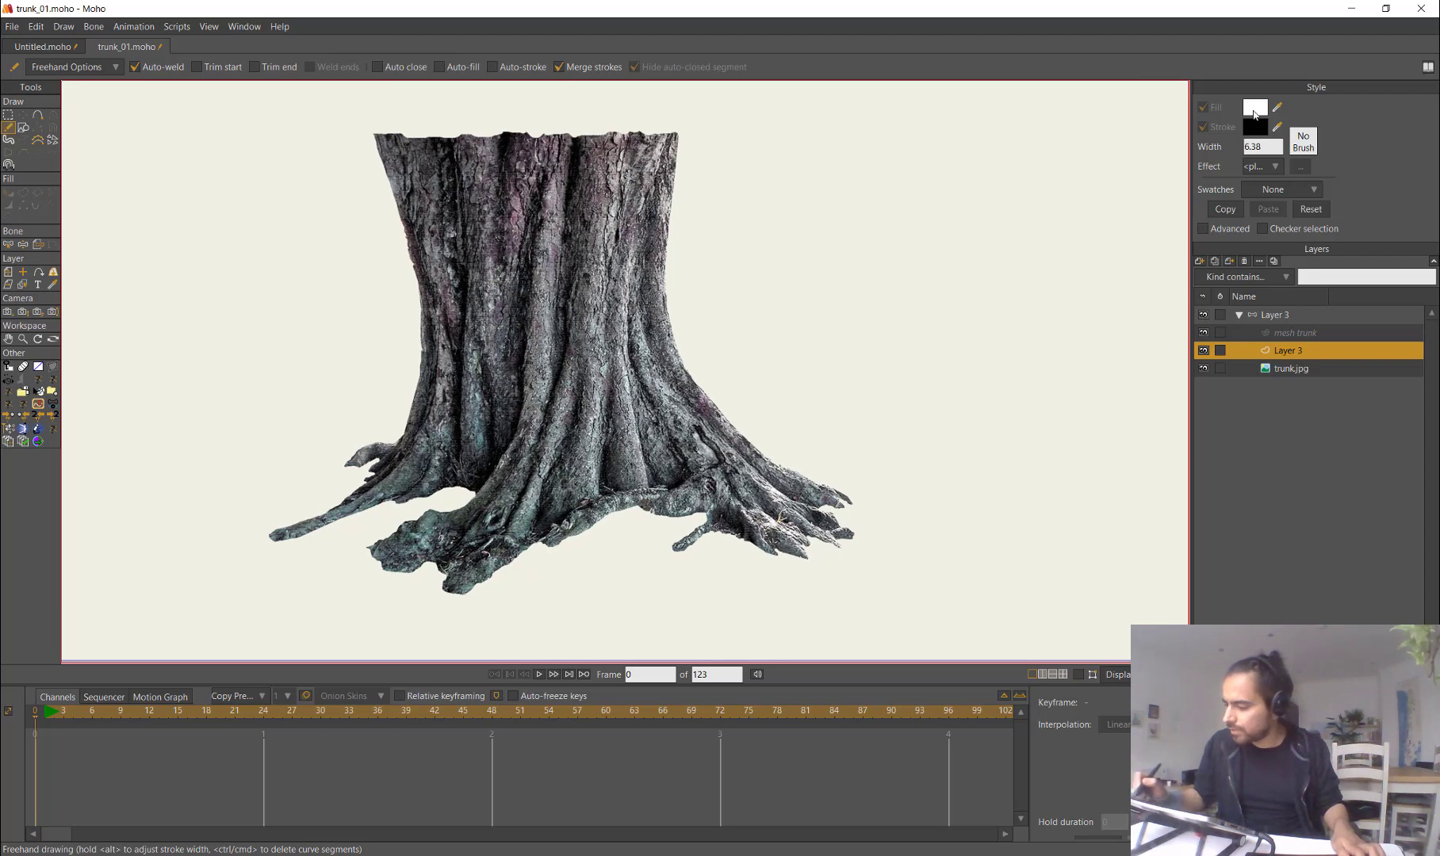
left_click(1255, 110)
left_click(1031, 652)
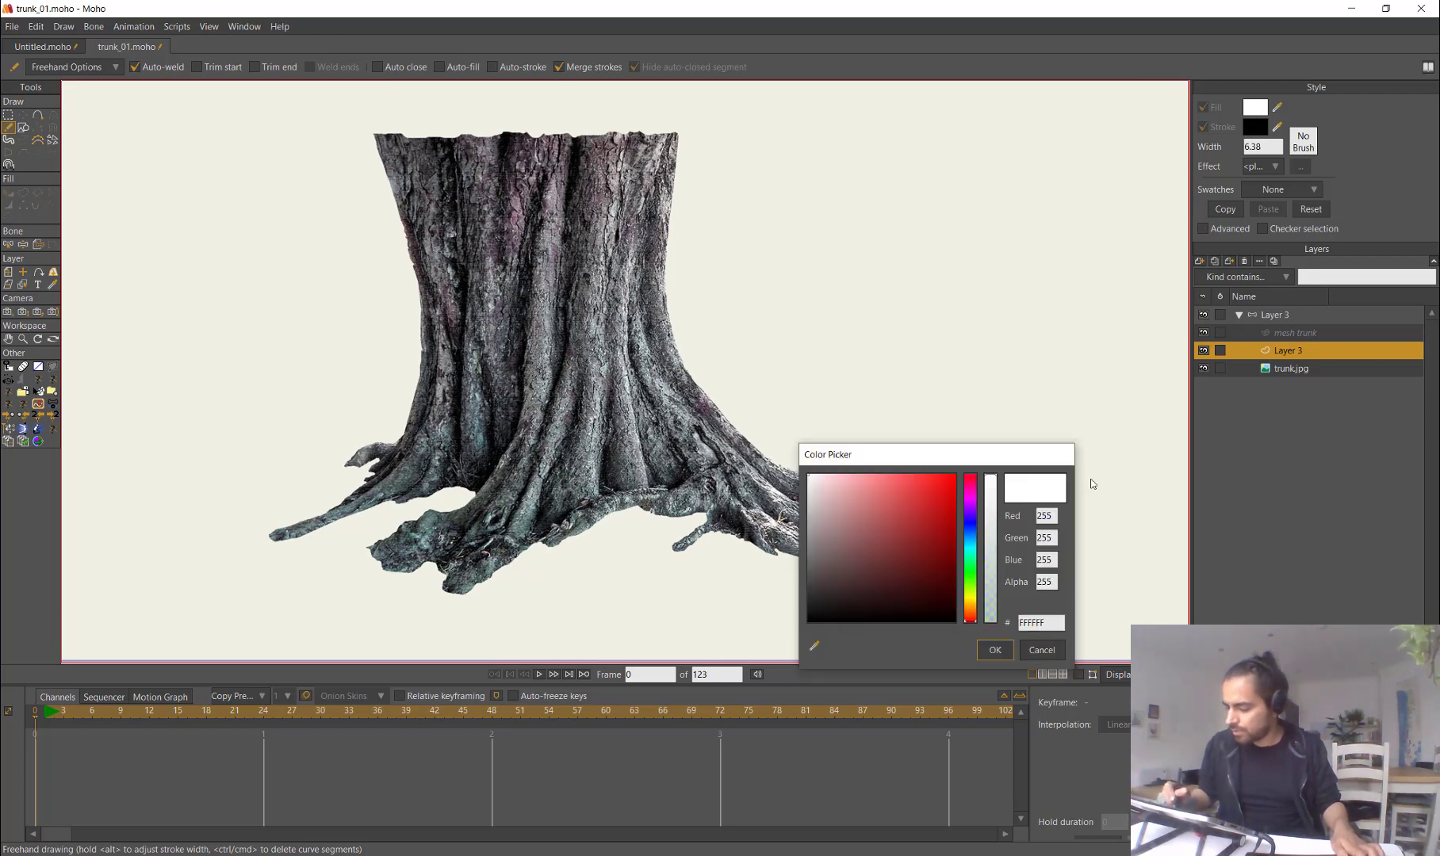
left_click(1255, 127)
left_click(924, 512)
left_click(990, 655)
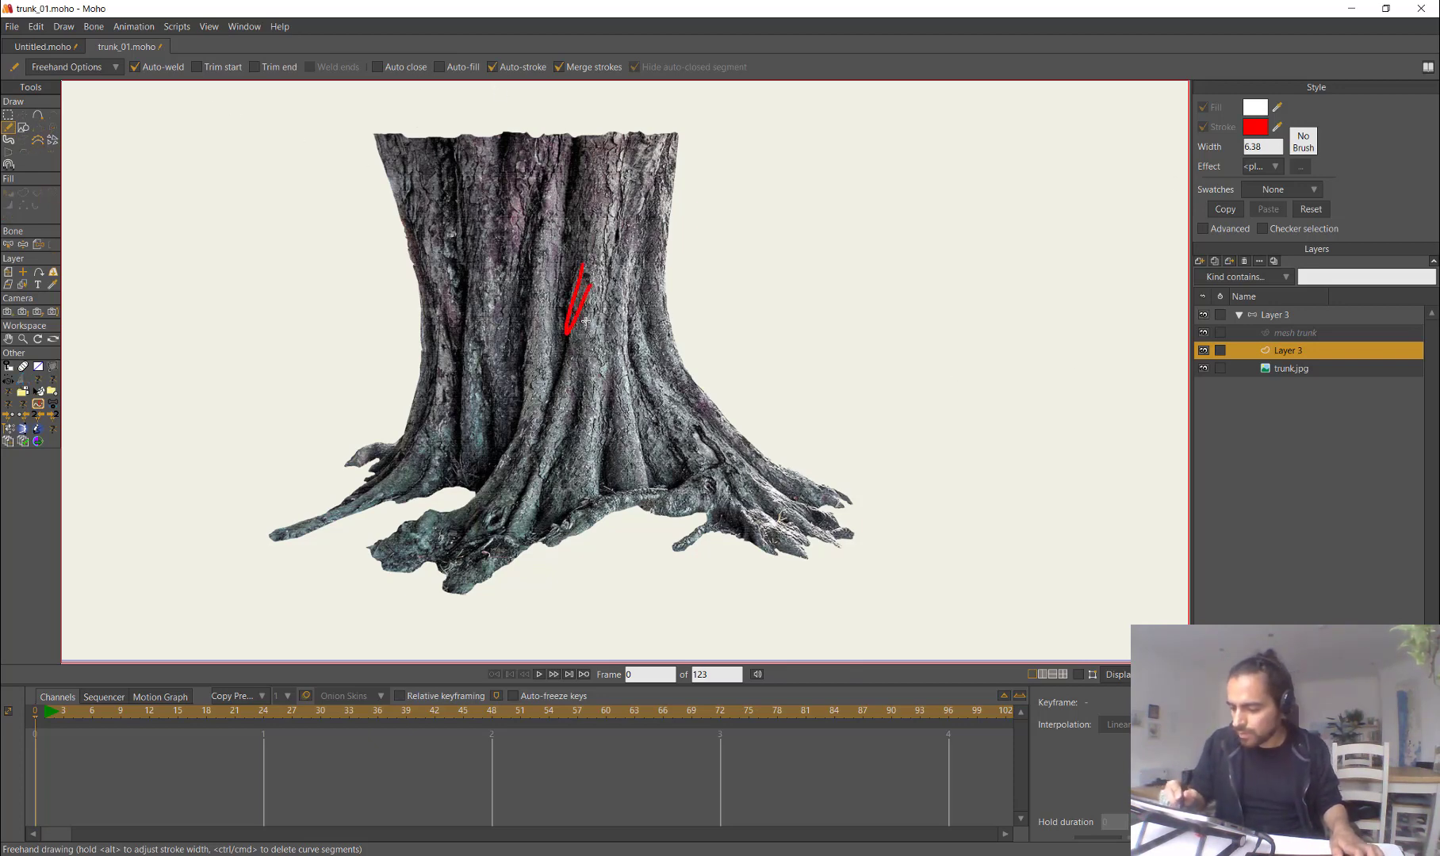
mouse_move(610, 345)
left_mouse_down()
mouse_move(559, 369)
mouse_move(576, 435)
mouse_move(593, 375)
mouse_move(606, 440)
left_mouse_up()
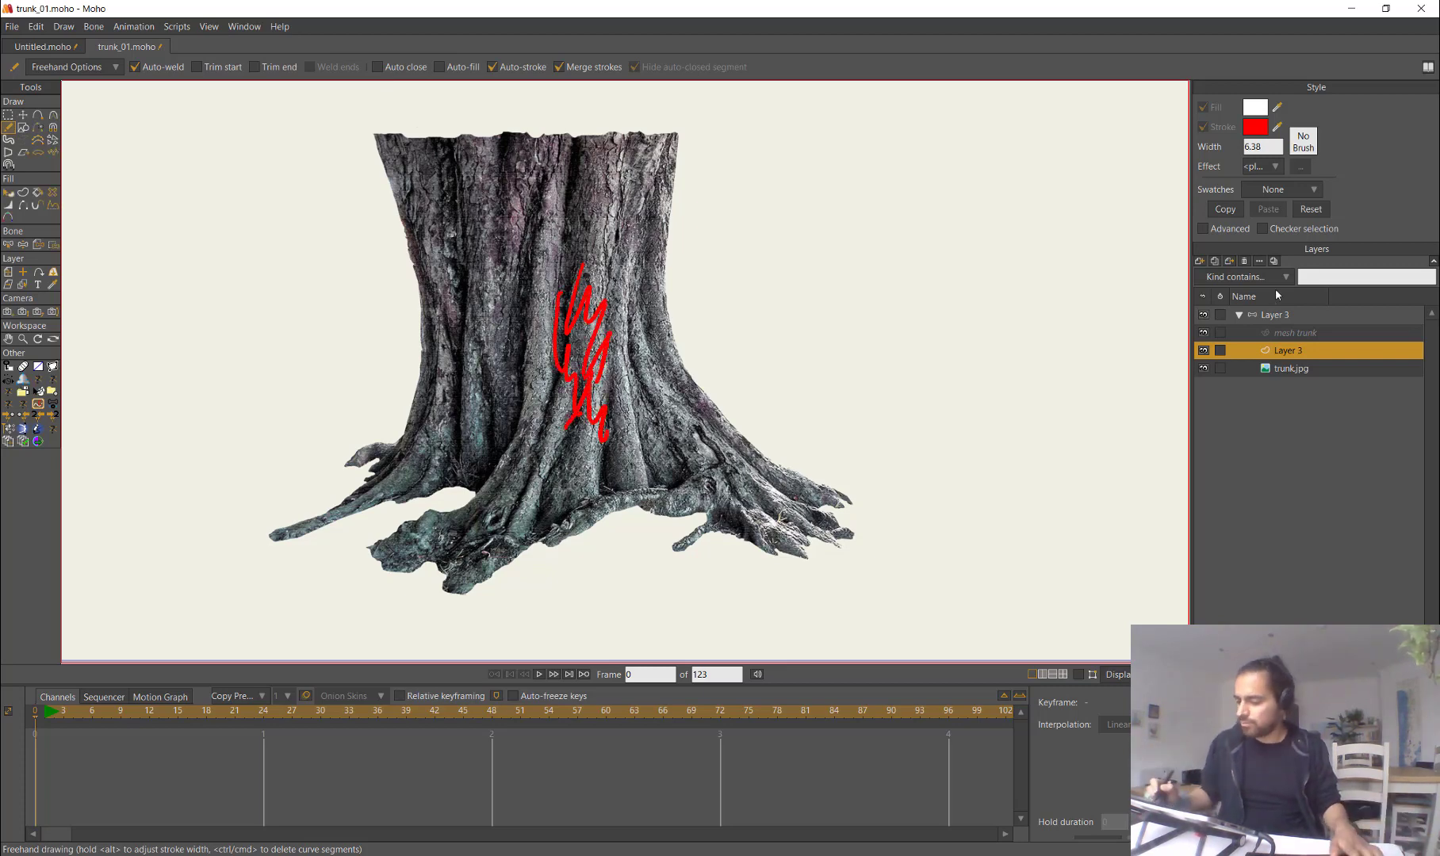
Step: Set the scribble layer's Smart warp layer to mesh trunk in its vector settings
double_click(1294, 350)
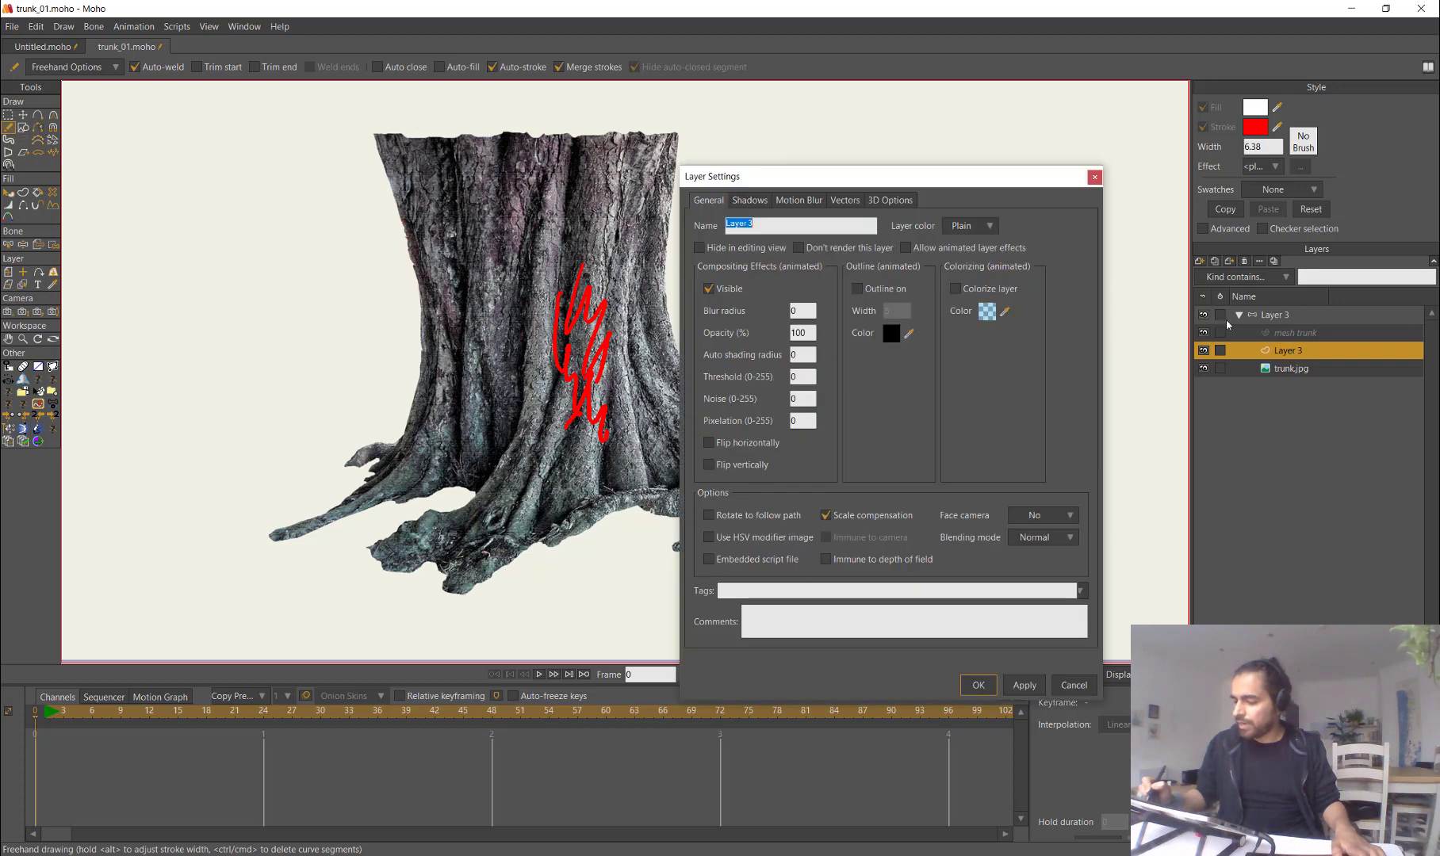
left_click(845, 200)
left_click(884, 541)
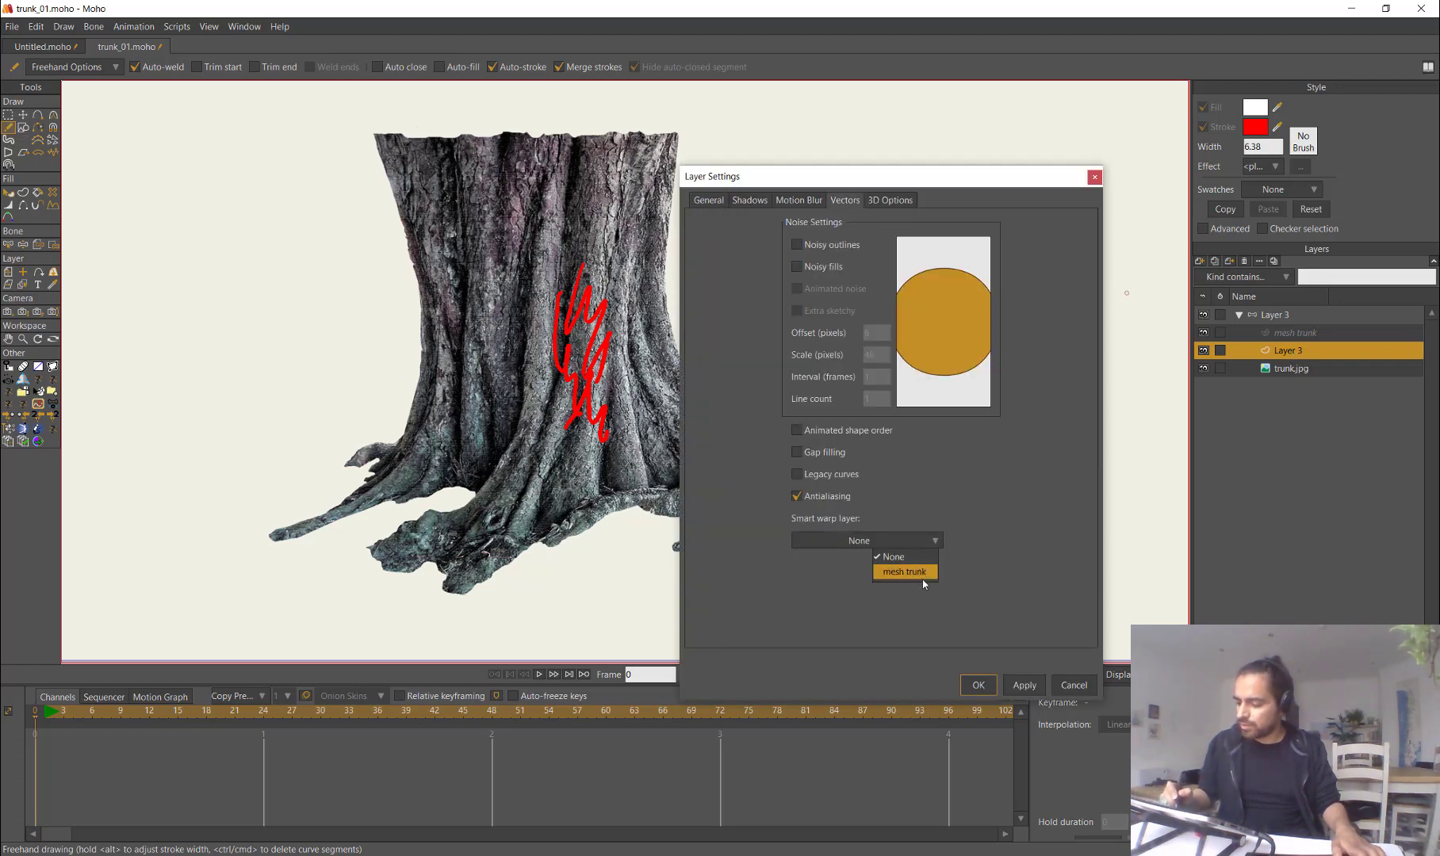
left_click(922, 570)
left_click(977, 686)
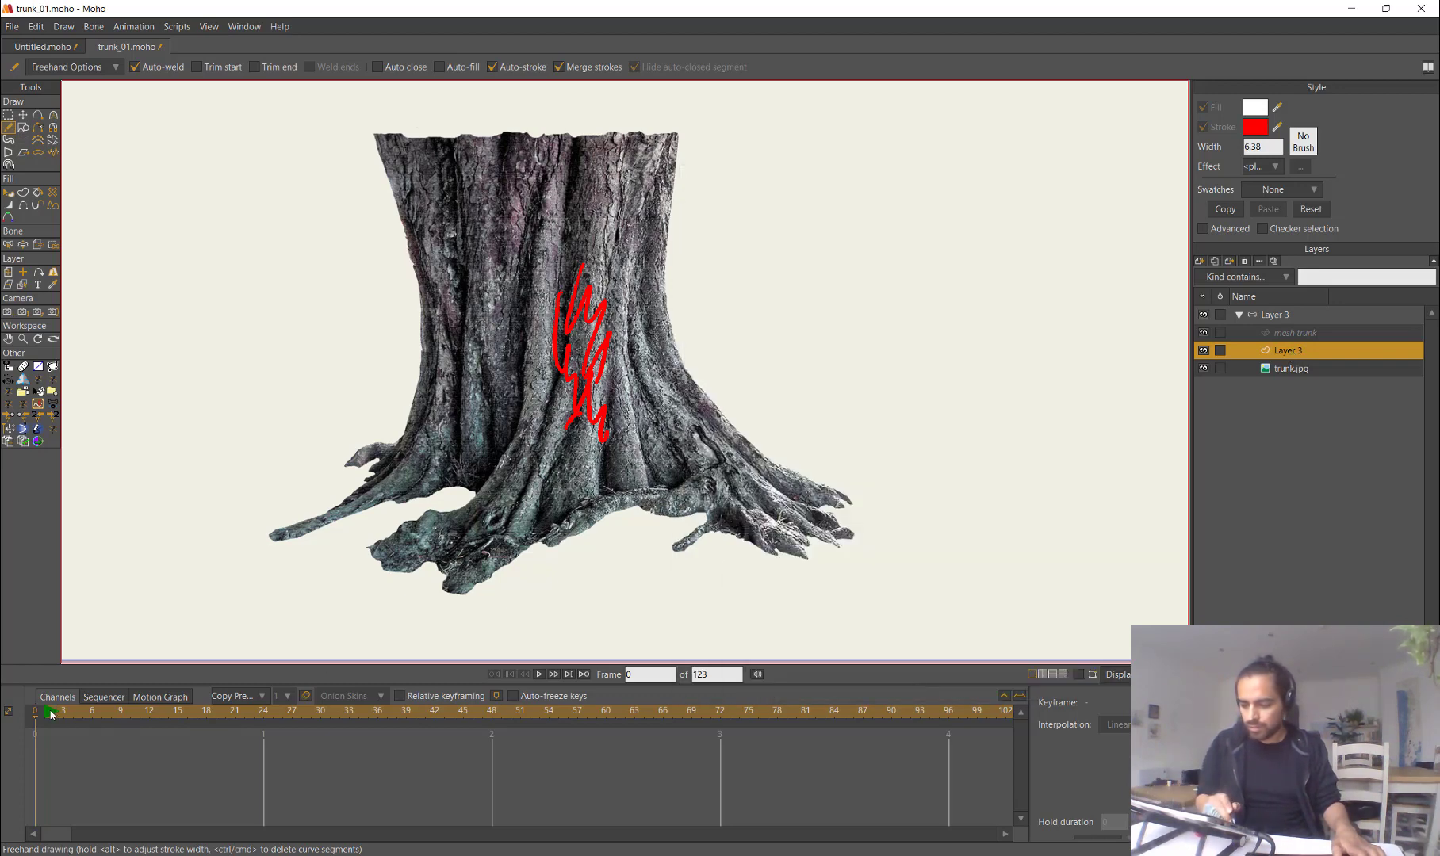
Step: Scrub the start of the timeline and view the layers in the Sequencer to check the scribble layer
mouse_move(51, 715)
left_mouse_down()
mouse_move(241, 753)
mouse_move(422, 747)
mouse_move(48, 759)
mouse_move(232, 762)
mouse_move(318, 742)
mouse_move(54, 745)
mouse_move(35, 720)
left_mouse_up()
left_click(104, 697)
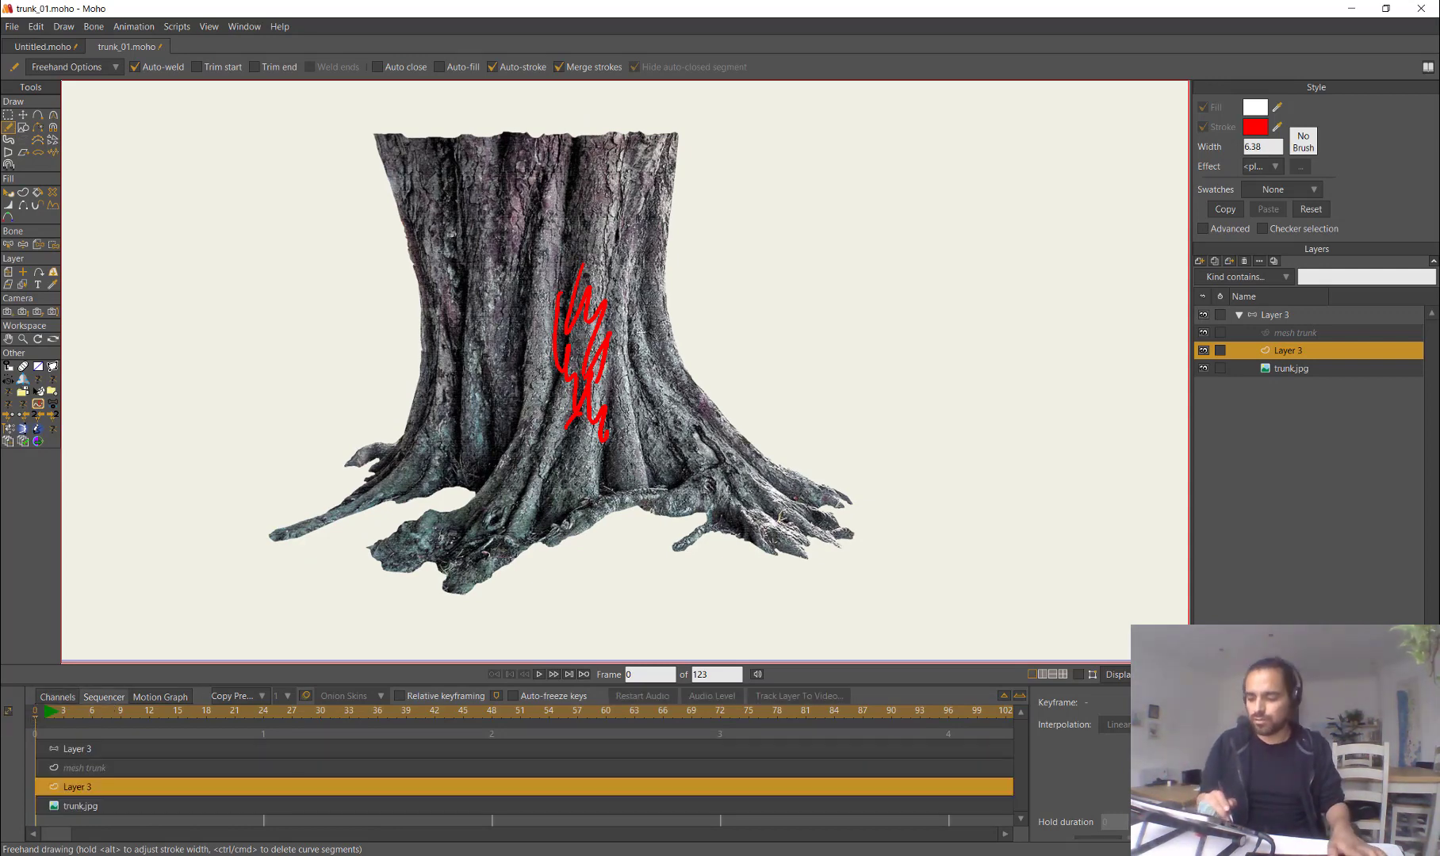
left_click(57, 697)
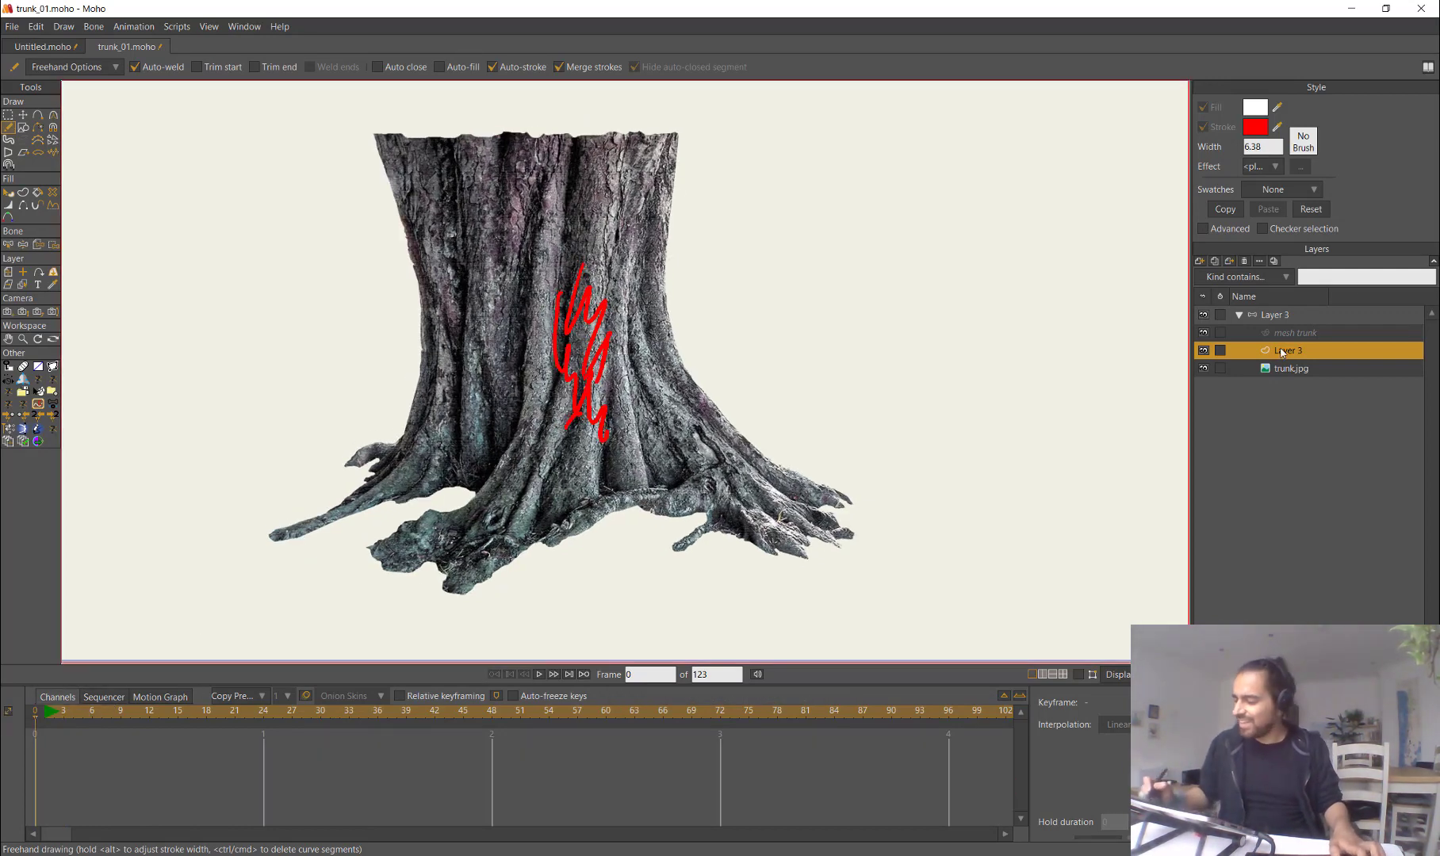
Step: Select all the red scribble strokes, apply the Brush504.png textured brush and set their stroke width to 40
key("ctrl+a")
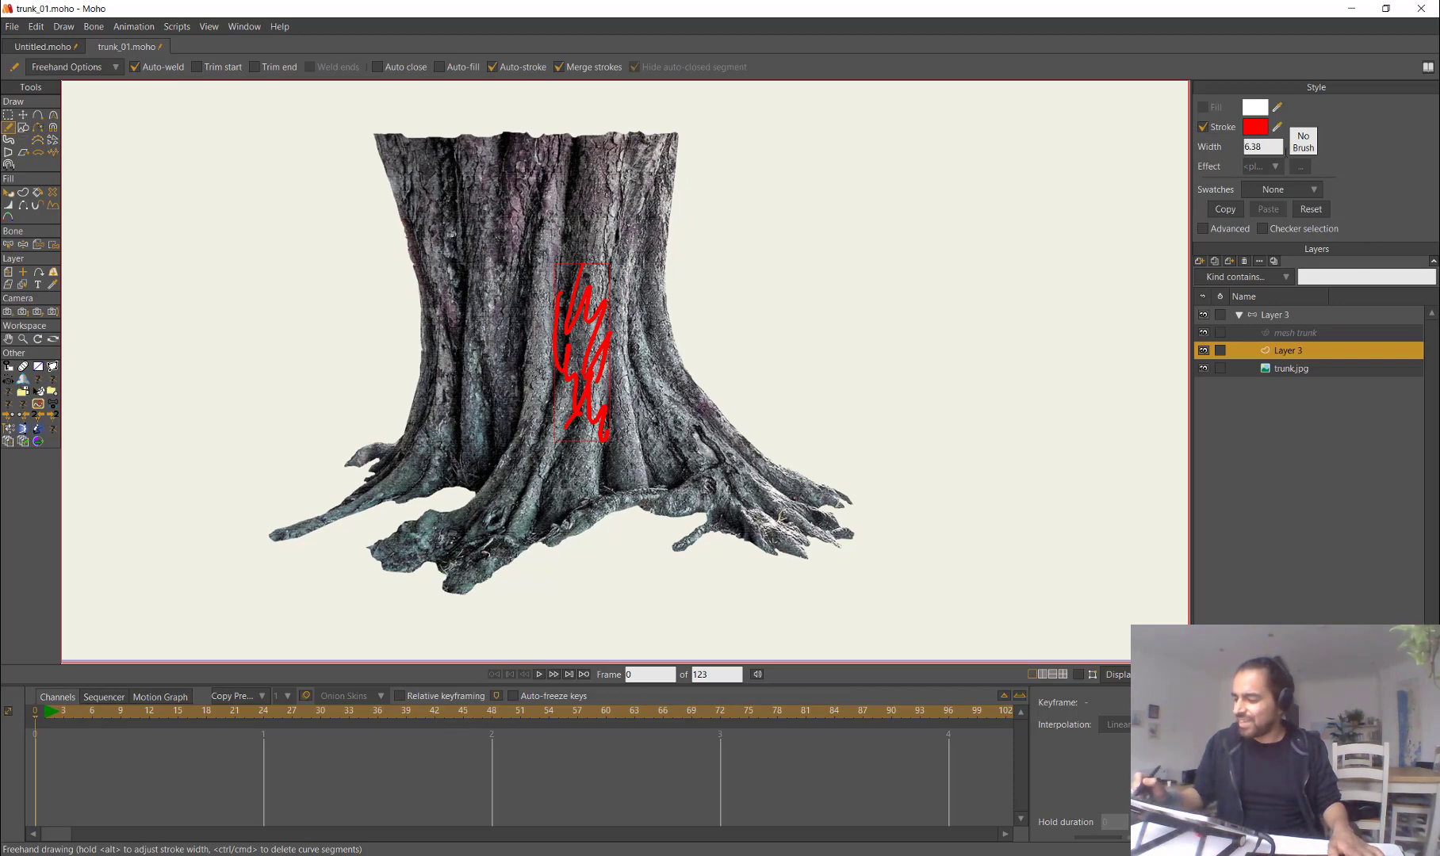
left_click(1304, 142)
left_click_drag(713, 280, 831, 275)
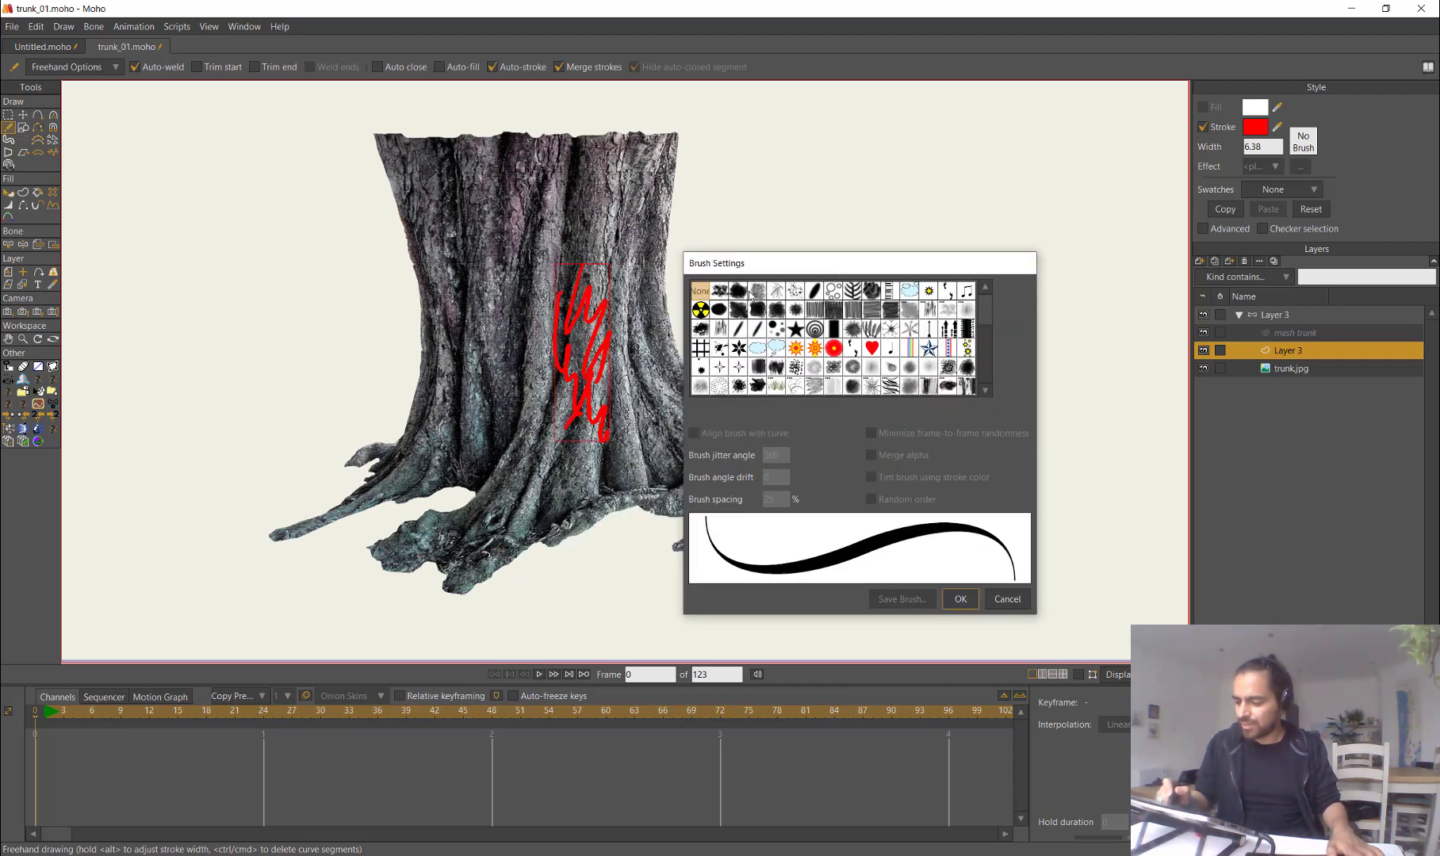
left_click(776, 309)
left_click(759, 293)
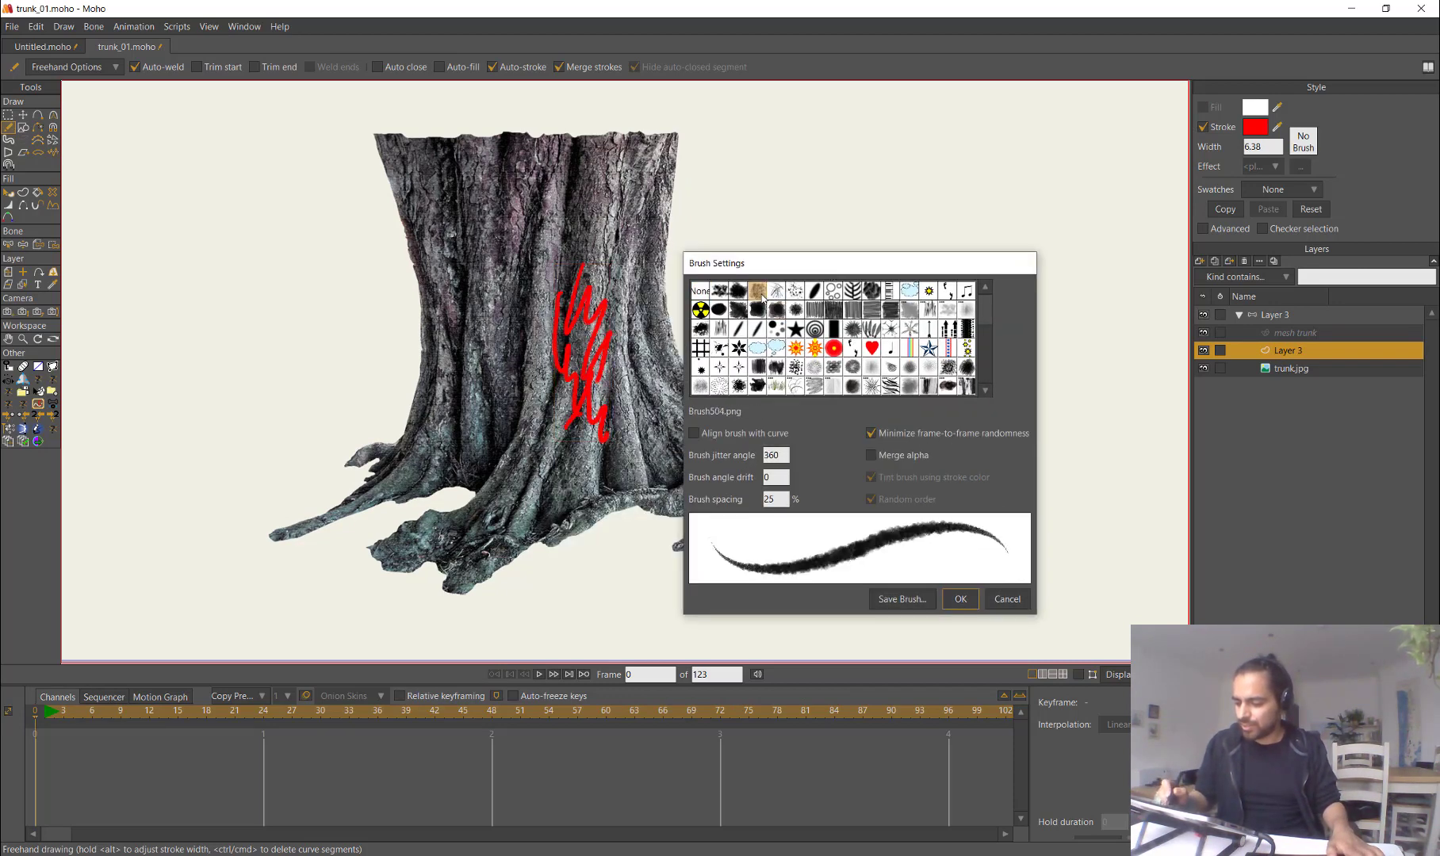
left_click(960, 598)
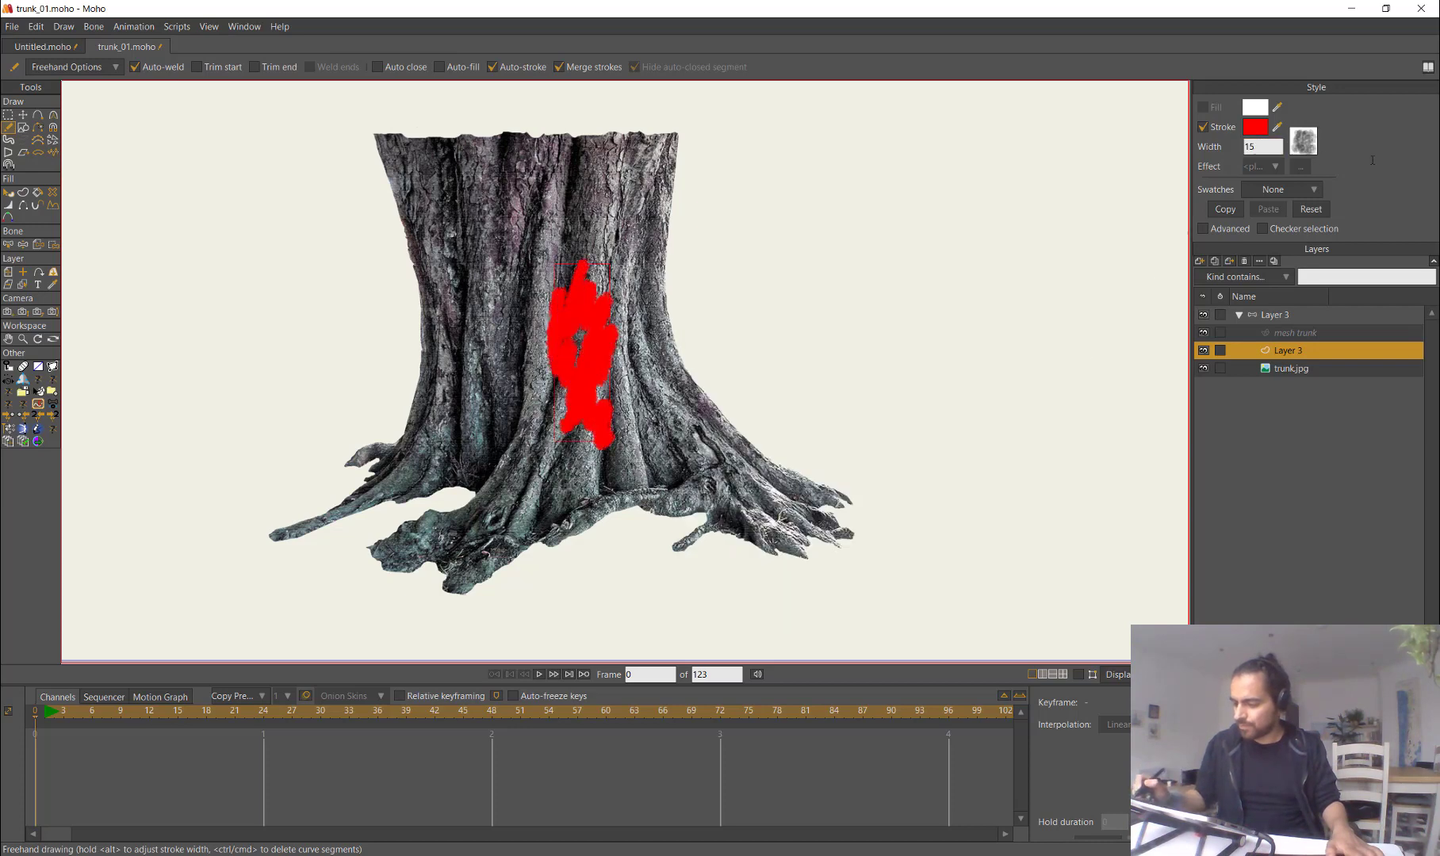
left_click(1303, 143)
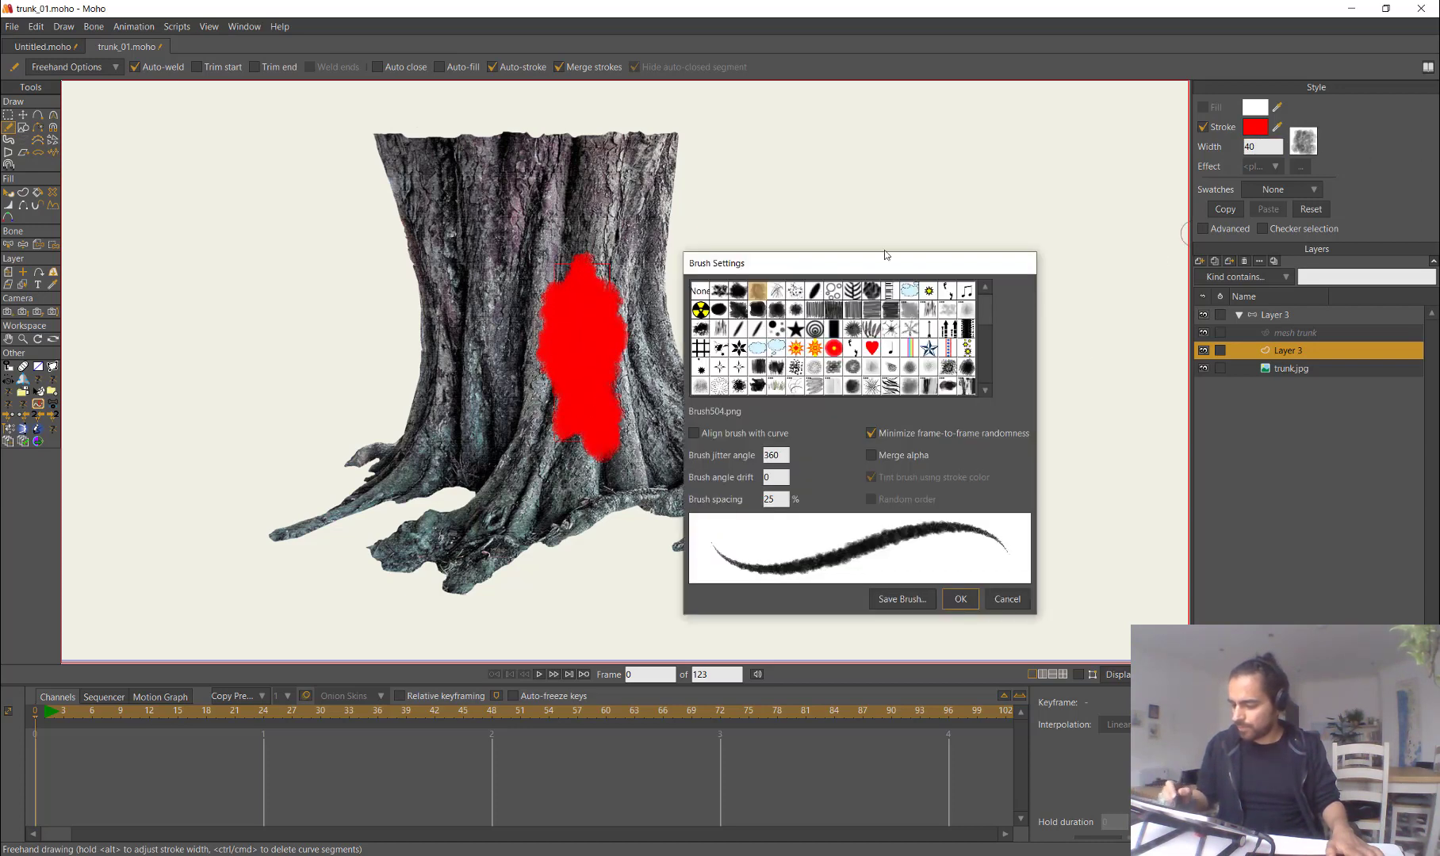
left_click(960, 598)
Step: Lower the red stroke colour's alpha to about 19 and scrub the timeline to frame 47 to check the paint's warping
left_click(1255, 127)
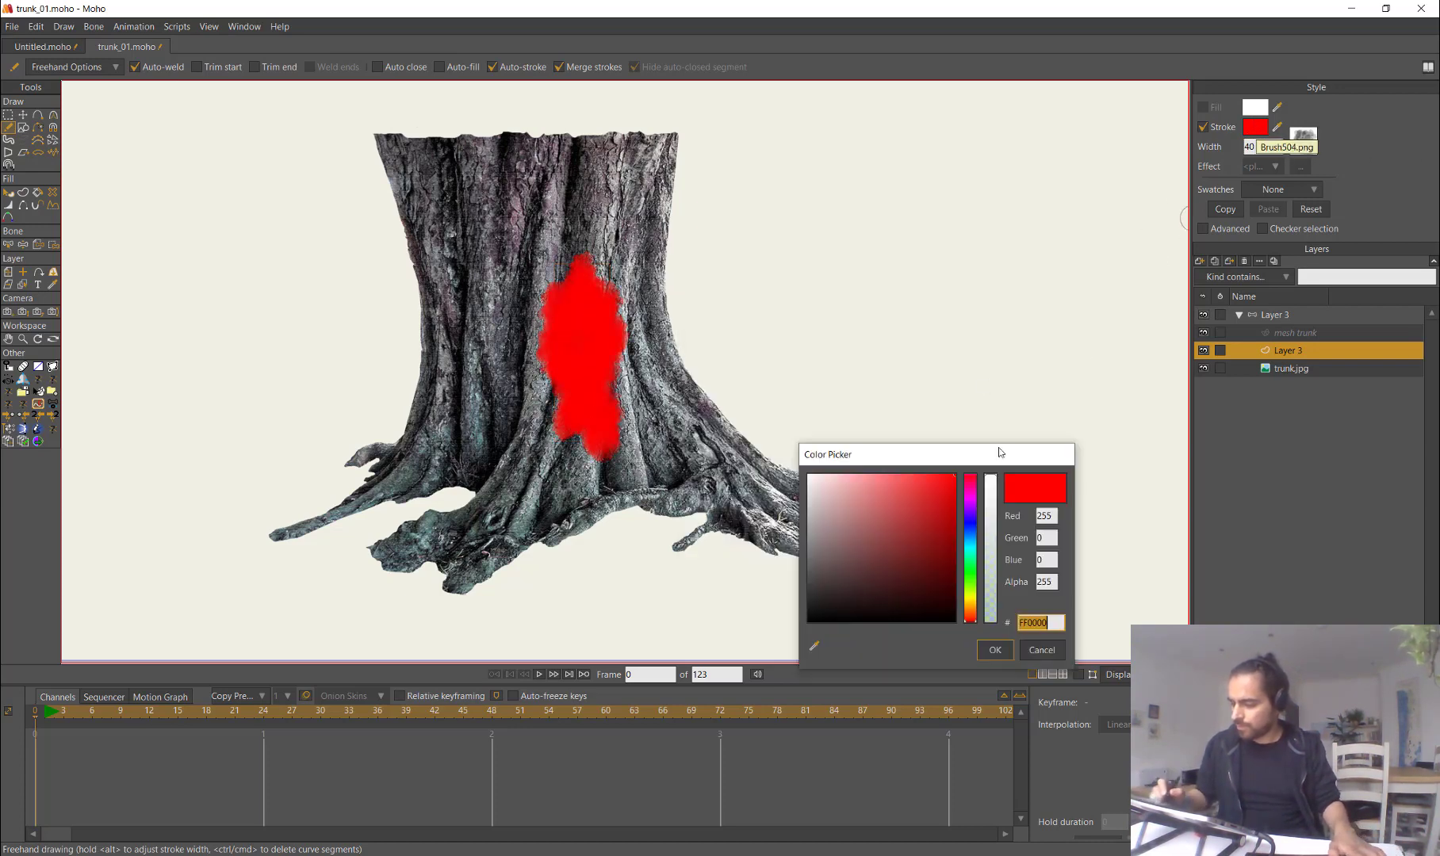
left_click_drag(991, 504, 995, 606)
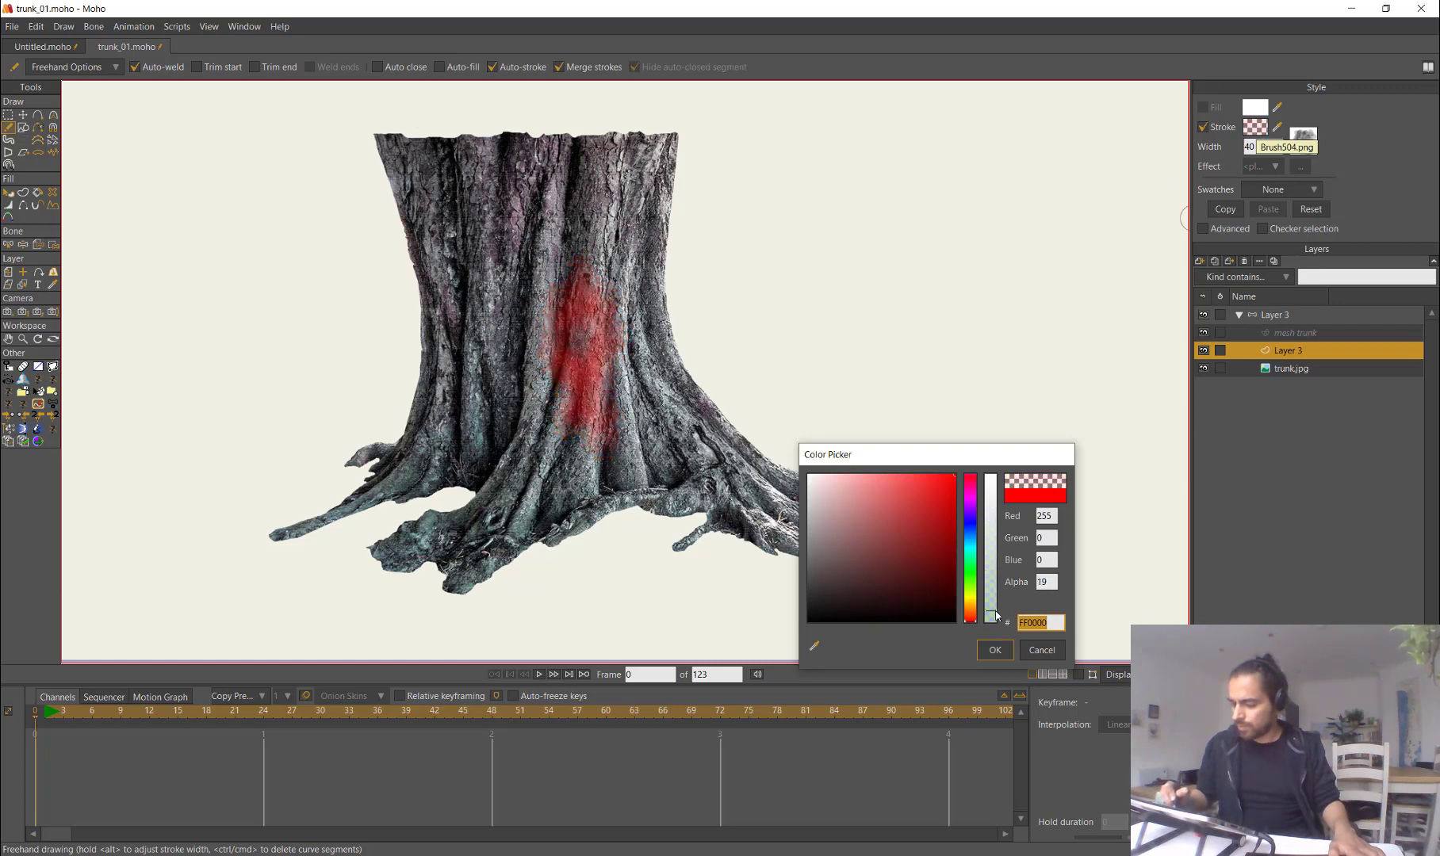
left_click(995, 648)
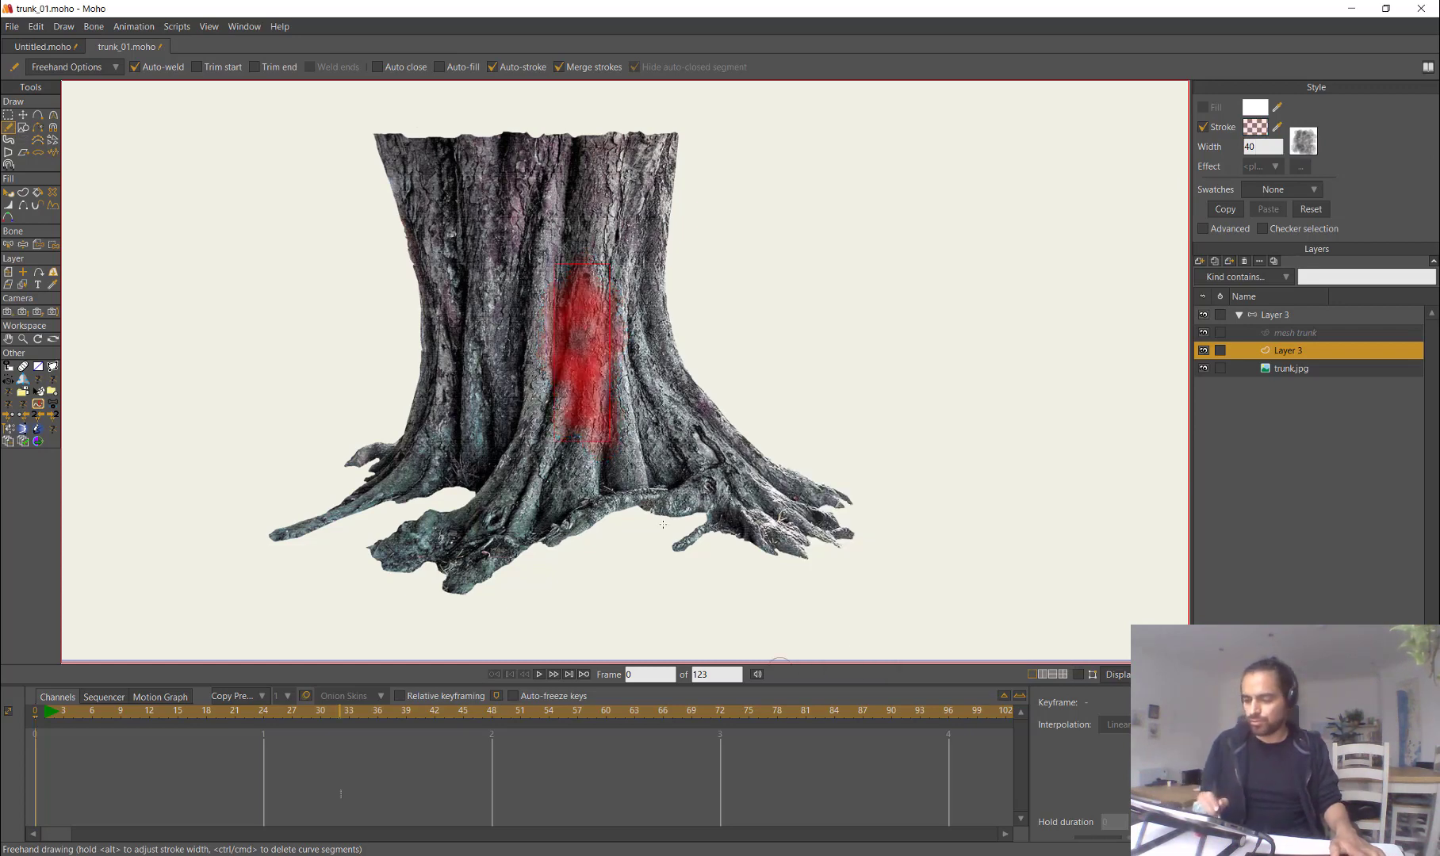
left_click_drag(49, 714, 490, 715)
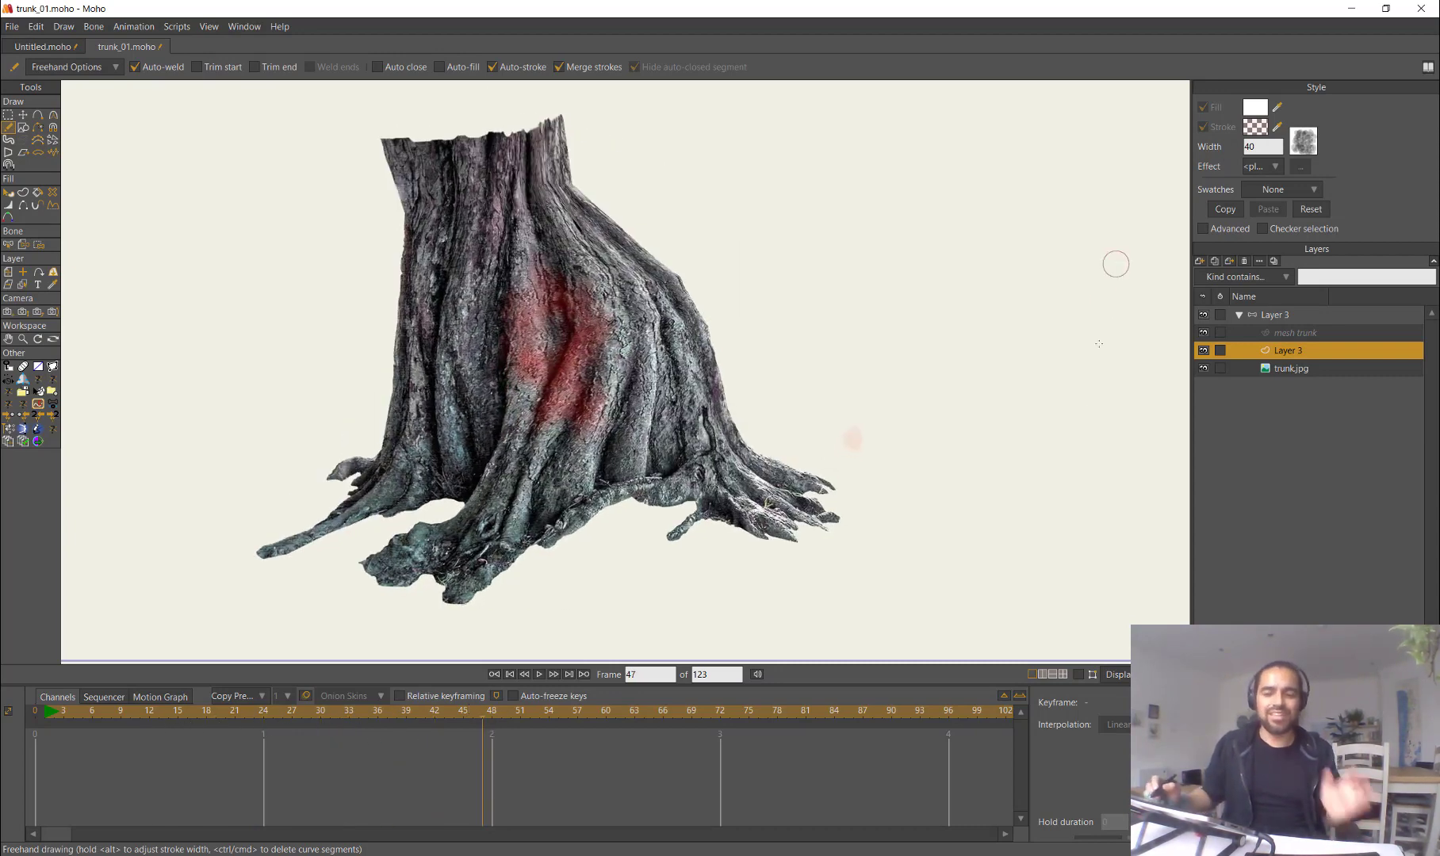